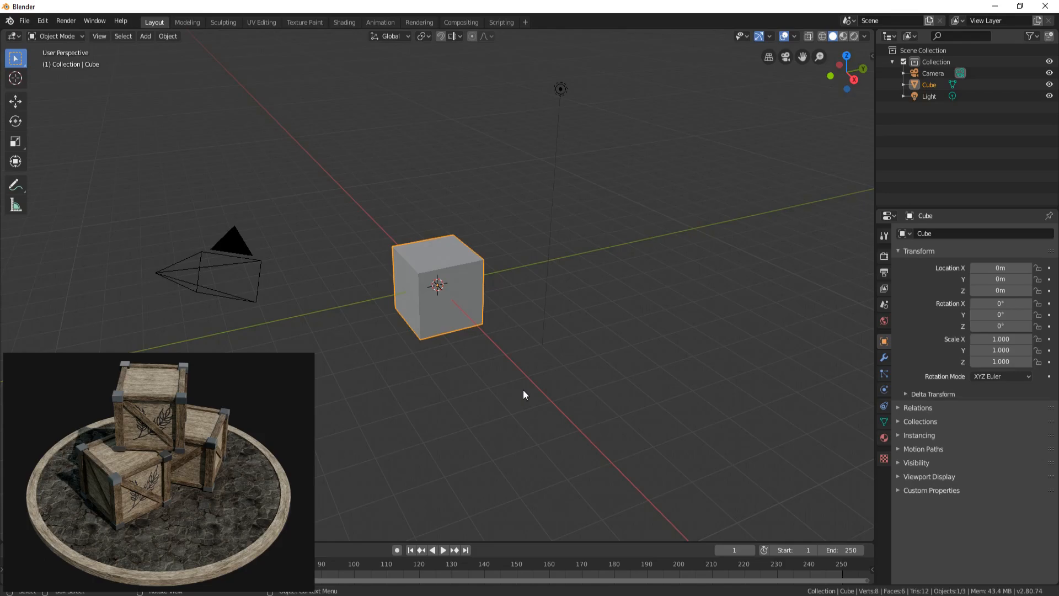
Step: Delete the default camera and light from the scene, keeping only the cube
{"action": "left_click", "coordinate": [244, 249]}
{"action": "key", "text": "Delete"}
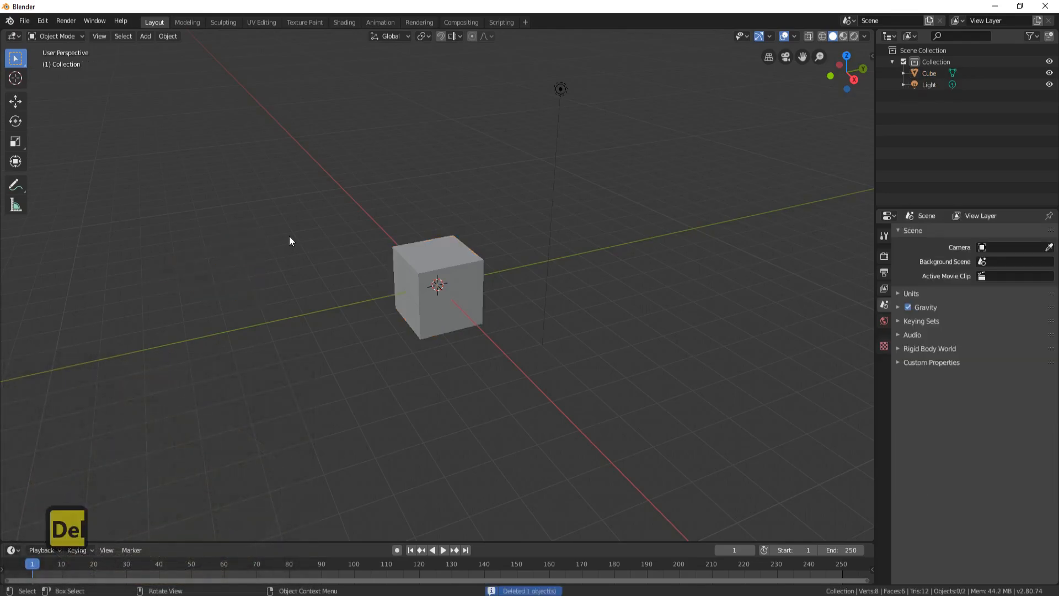
{"action": "left_click", "coordinate": [561, 90]}
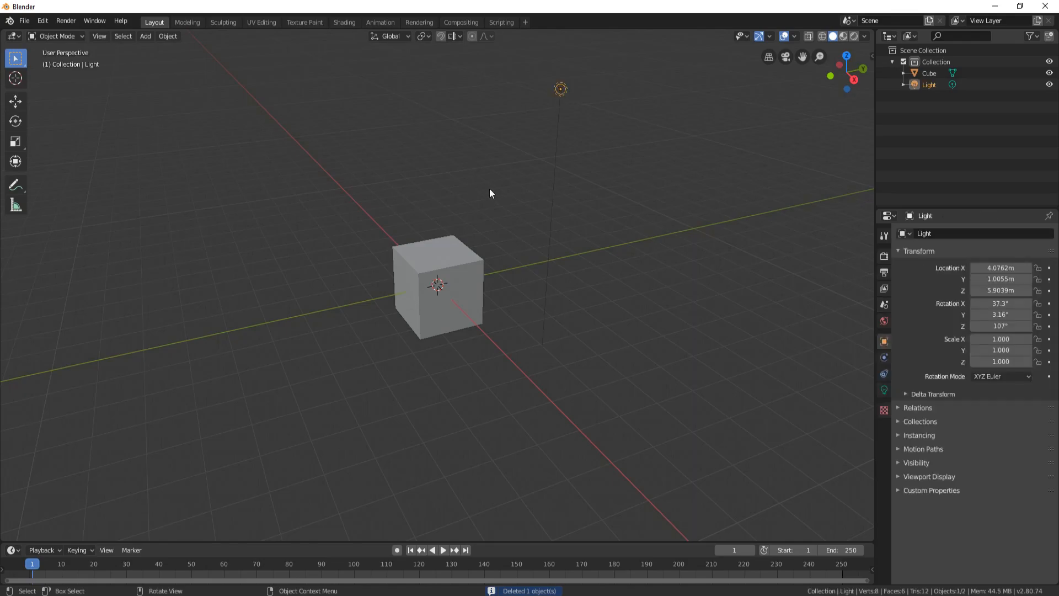
{"action": "key", "text": "Delete"}
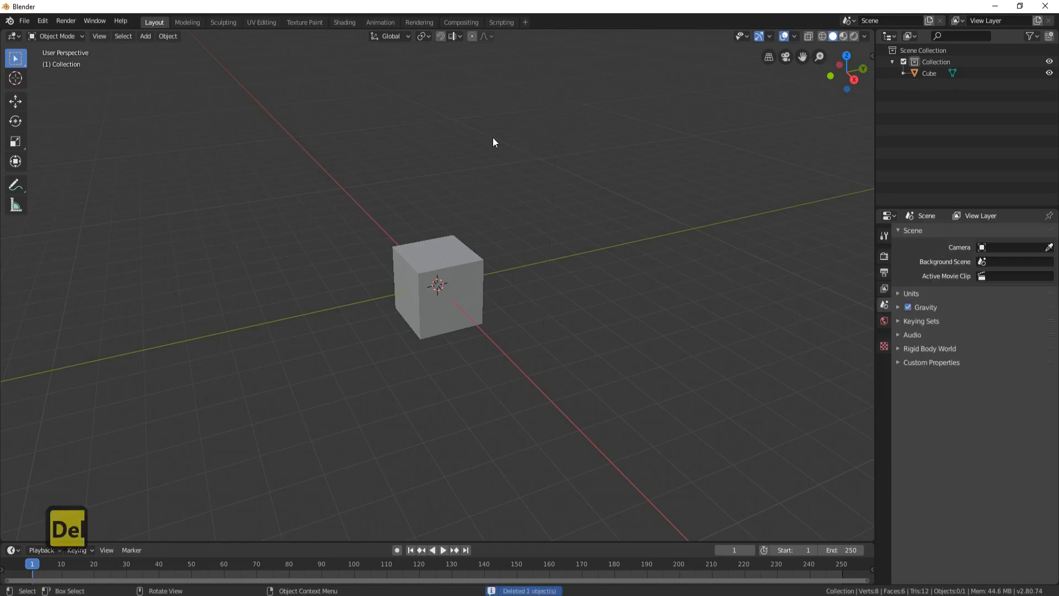
Step: Move the cube up about 1.03 m along Z so that it rests on the ground grid
{"action": "left_click", "coordinate": [473, 249]}
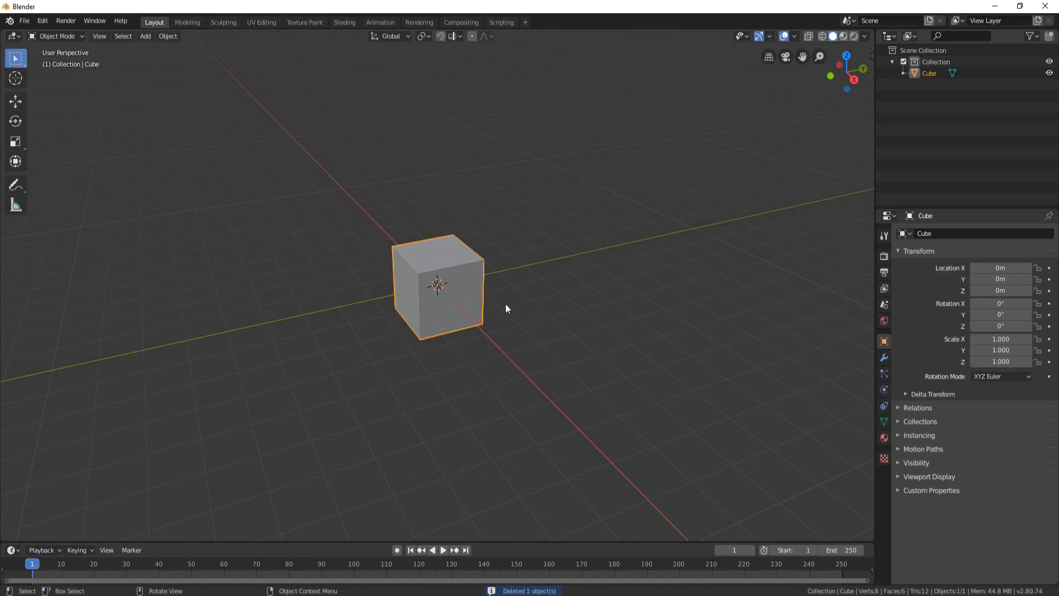
{"action": "middle_click_drag", "start_coordinate": [461, 276], "coordinate": [503, 261]}
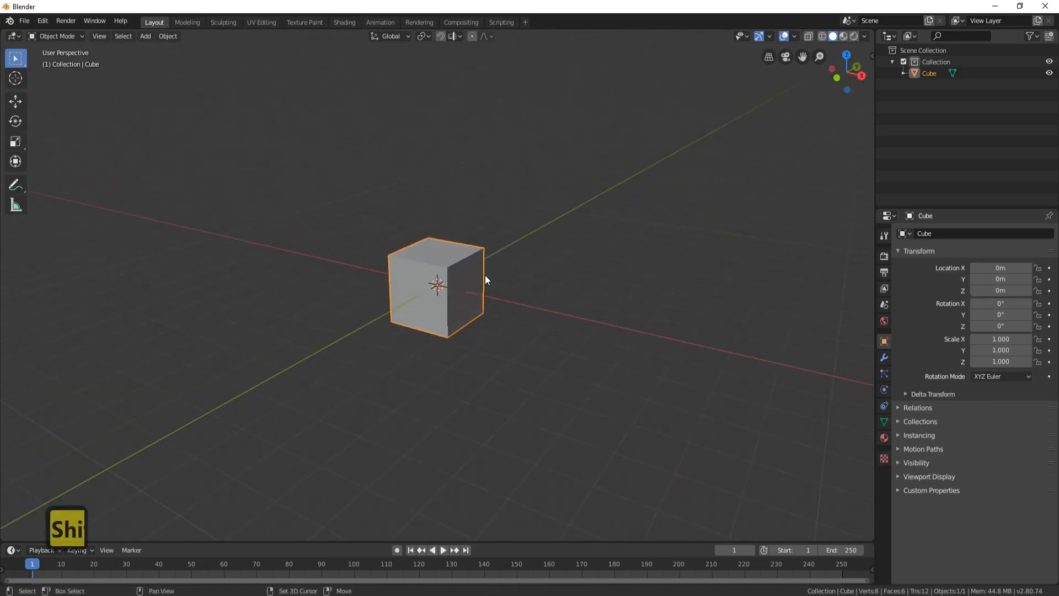
{"action": "key", "text": "shift+space"}
{"action": "left_click", "coordinate": [458, 300]}
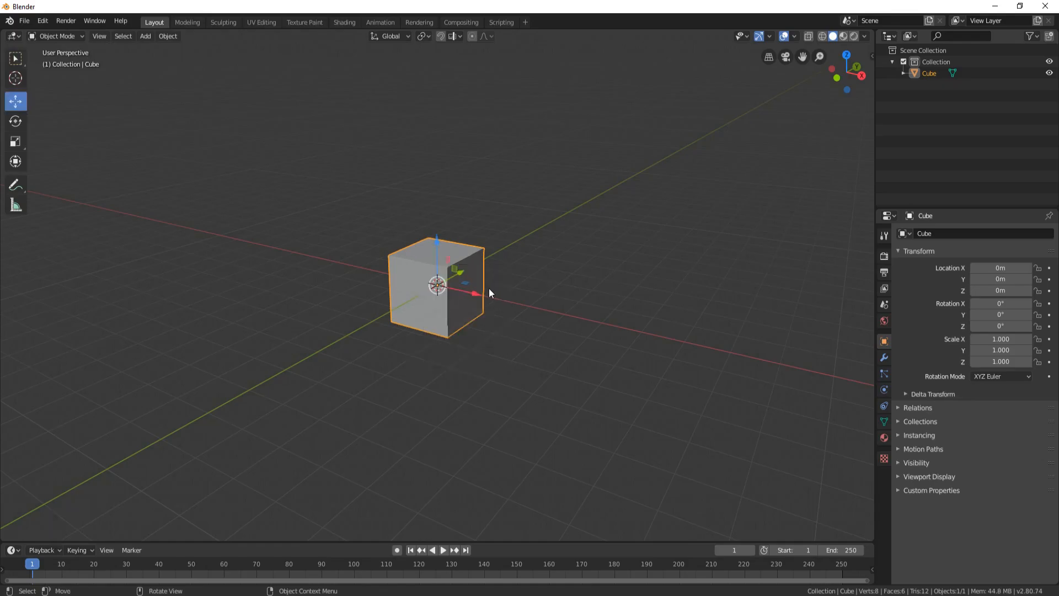
{"action": "key", "text": "KP_1"}
{"action": "scroll", "coordinate": [489, 288], "scroll_direction": "up", "scroll_amount": 4}
{"action": "key", "text": "g"}
{"action": "left_click_drag", "start_coordinate": [431, 228], "coordinate": [432, 156]}
{"action": "middle_click_drag", "start_coordinate": [521, 227], "coordinate": [537, 220]}
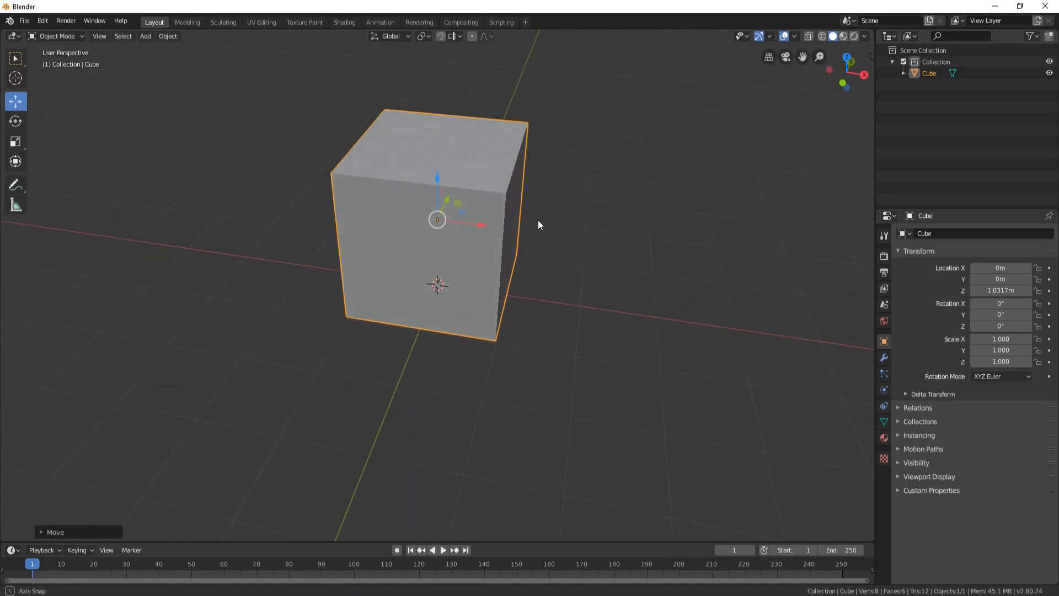
Step: Delete the top and four side faces of the cube in Edit Mode, leaving only the bottom face
{"action": "key", "text": "Tab"}
{"action": "left_click", "coordinate": [114, 36]}
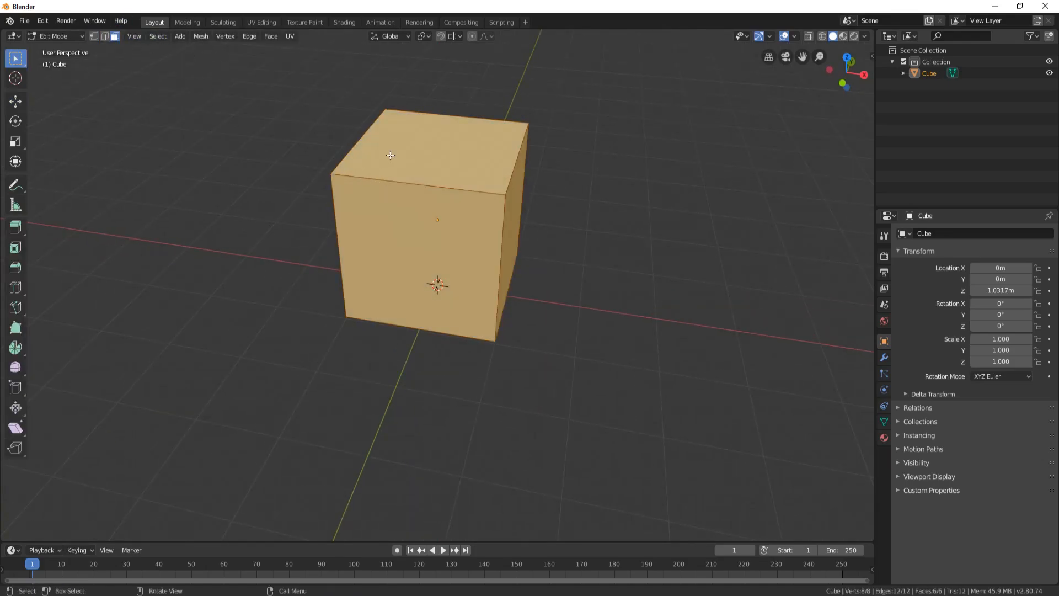
{"action": "left_click", "coordinate": [430, 147]}
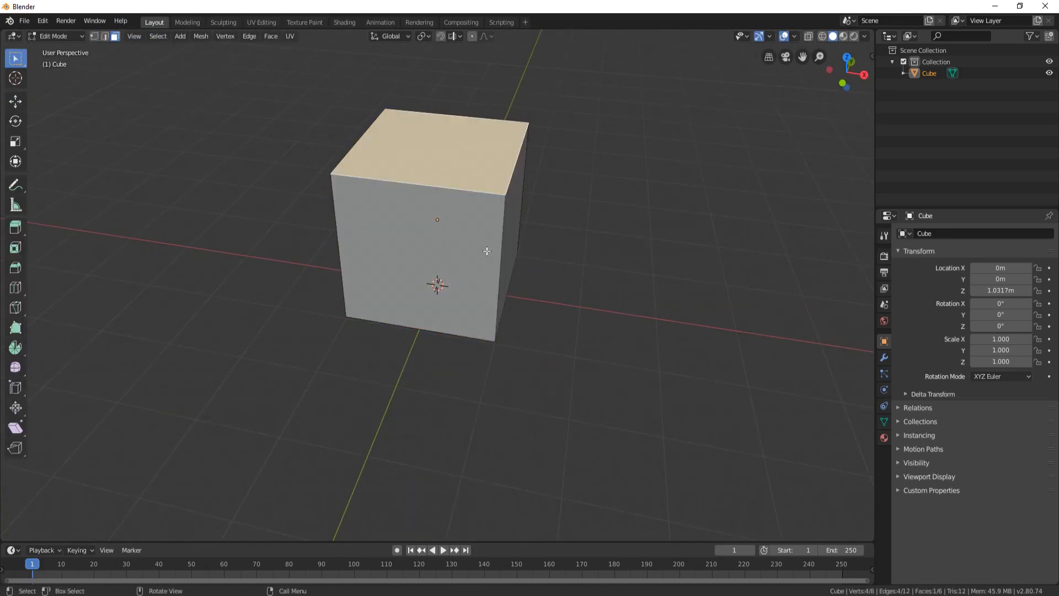
{"action": "left_click", "coordinate": [341, 240], "text": "alt+shift"}
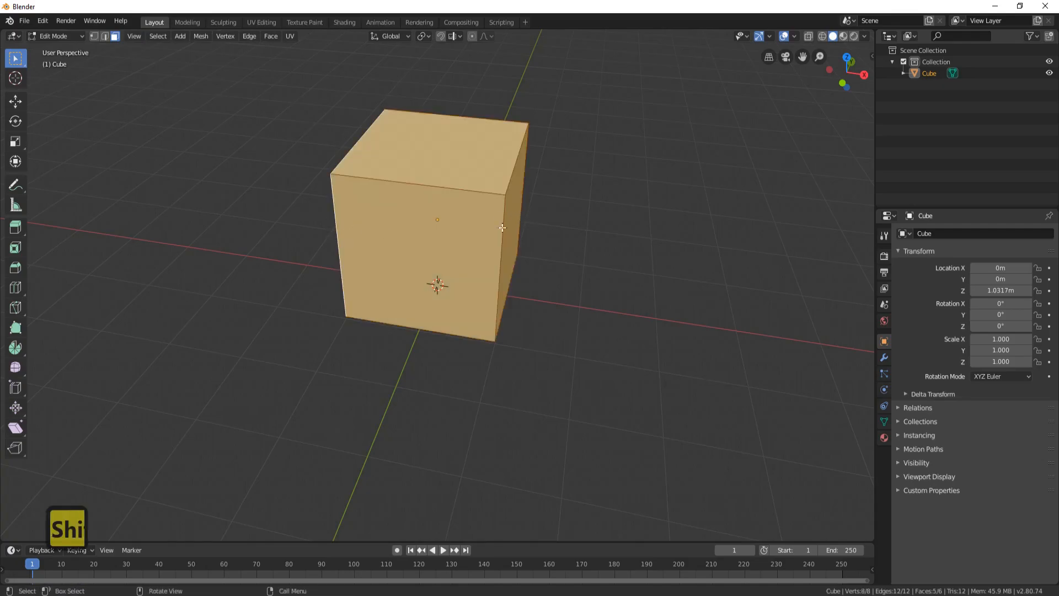
{"action": "middle_click_drag", "start_coordinate": [516, 231], "coordinate": [453, 241]}
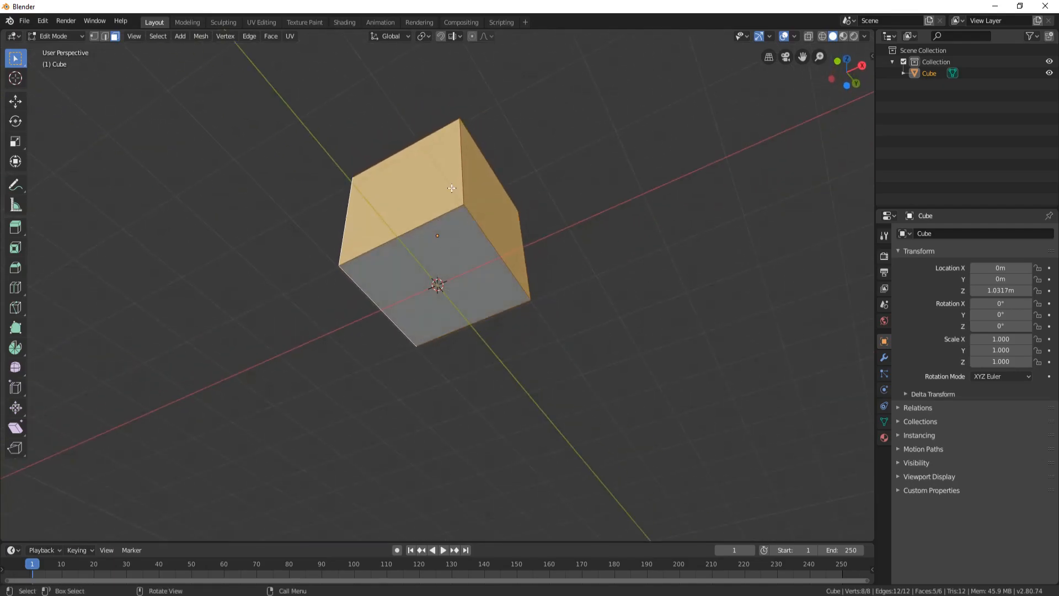
{"action": "key", "text": "Delete"}
{"action": "left_click", "coordinate": [410, 153]}
Step: Subdivide the remaining bottom face three times into an 8 by 8 grid
{"action": "middle_click_drag", "start_coordinate": [480, 143], "coordinate": [468, 245]}
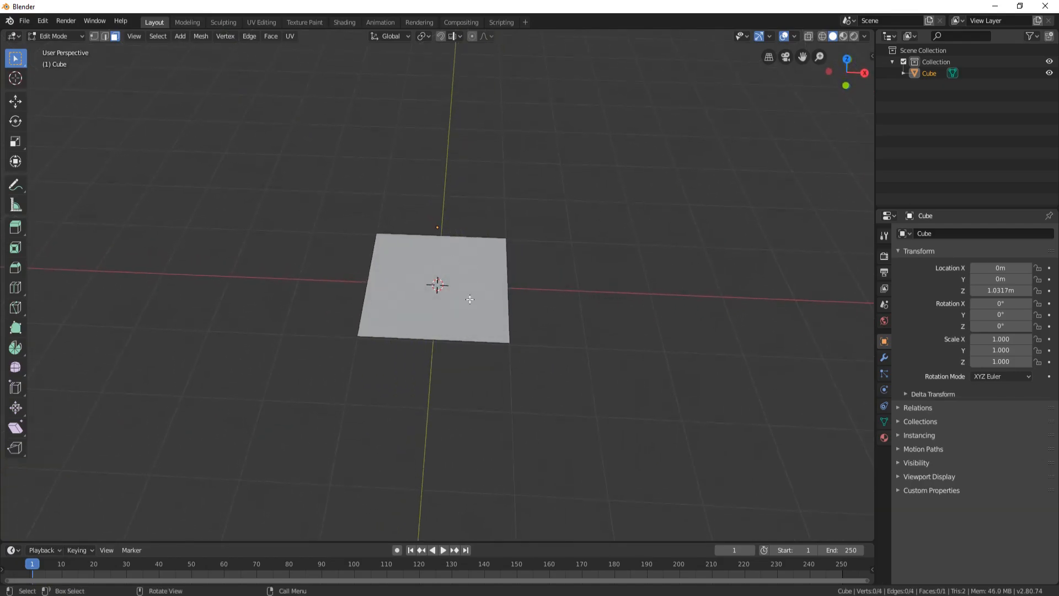
{"action": "left_click", "coordinate": [469, 299]}
{"action": "right_click", "coordinate": [572, 141]}
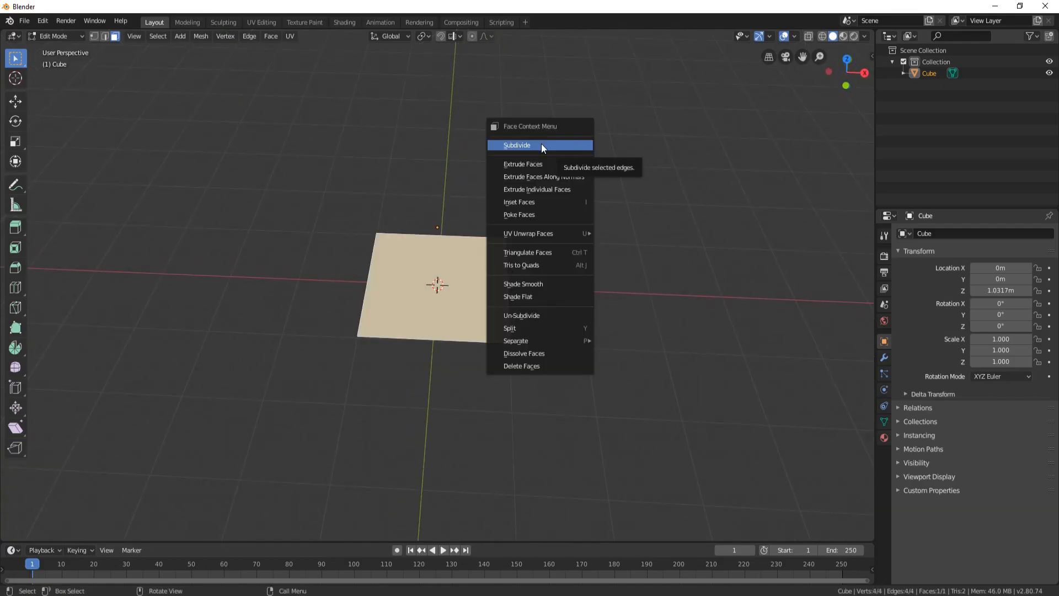
{"action": "left_click", "coordinate": [541, 143]}
{"action": "right_click", "coordinate": [550, 140]}
{"action": "left_click", "coordinate": [548, 140]}
{"action": "right_click", "coordinate": [548, 140]}
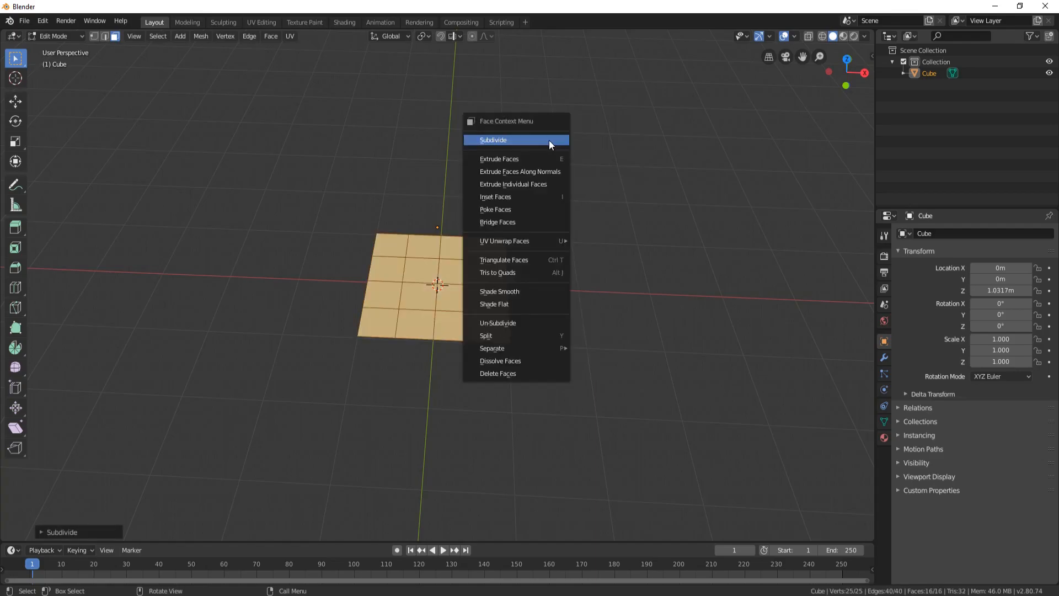
{"action": "left_click", "coordinate": [511, 141]}
Step: Extrude the four corner faces of the subdivided base upward to form tall square posts
{"action": "scroll", "coordinate": [461, 264], "scroll_direction": "up", "scroll_amount": 4}
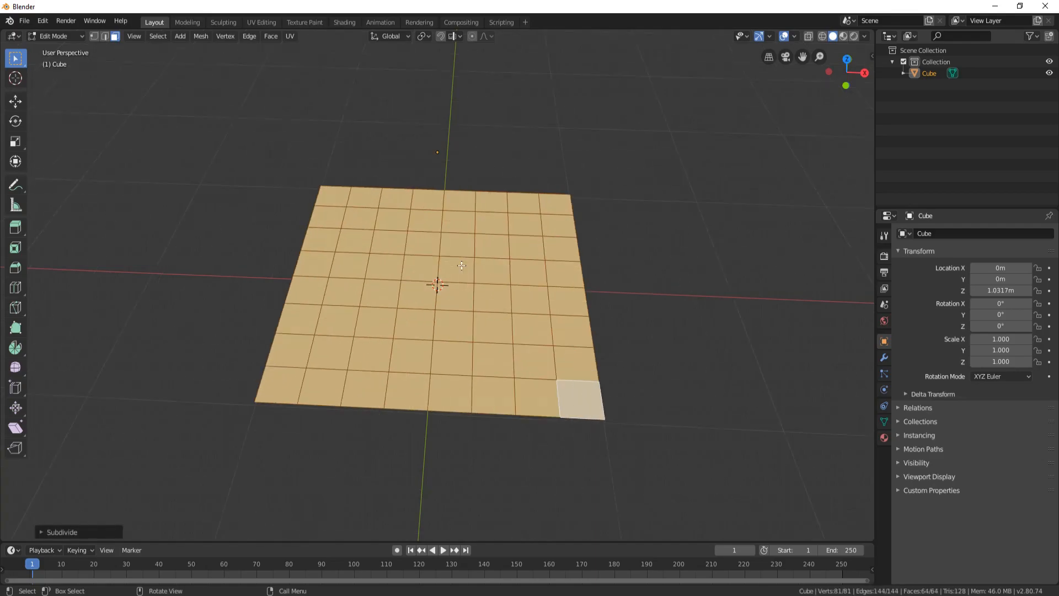
{"action": "left_click", "coordinate": [334, 196]}
{"action": "left_click", "coordinate": [555, 204], "text": "shift"}
{"action": "left_click", "coordinate": [579, 398], "text": "shift"}
{"action": "left_click", "coordinate": [290, 387], "text": "shift"}
{"action": "scroll", "coordinate": [290, 386], "scroll_direction": "down", "scroll_amount": 4}
{"action": "middle_click_drag", "start_coordinate": [290, 387], "coordinate": [425, 239]}
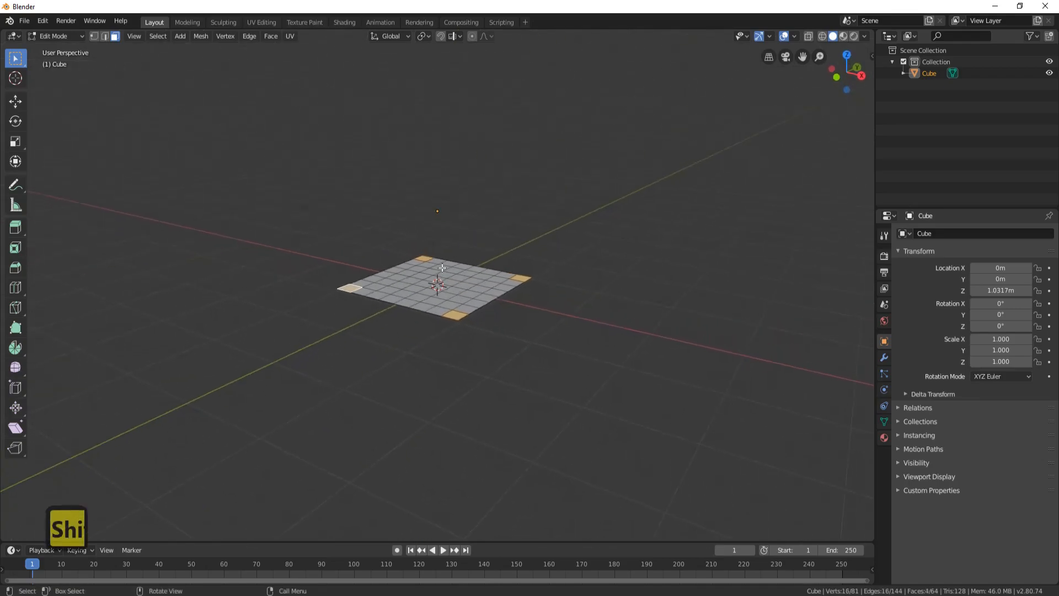
{"action": "middle_click_drag", "start_coordinate": [548, 210], "coordinate": [517, 282], "text": "shift"}
{"action": "middle_click_drag", "start_coordinate": [518, 283], "coordinate": [531, 285]}
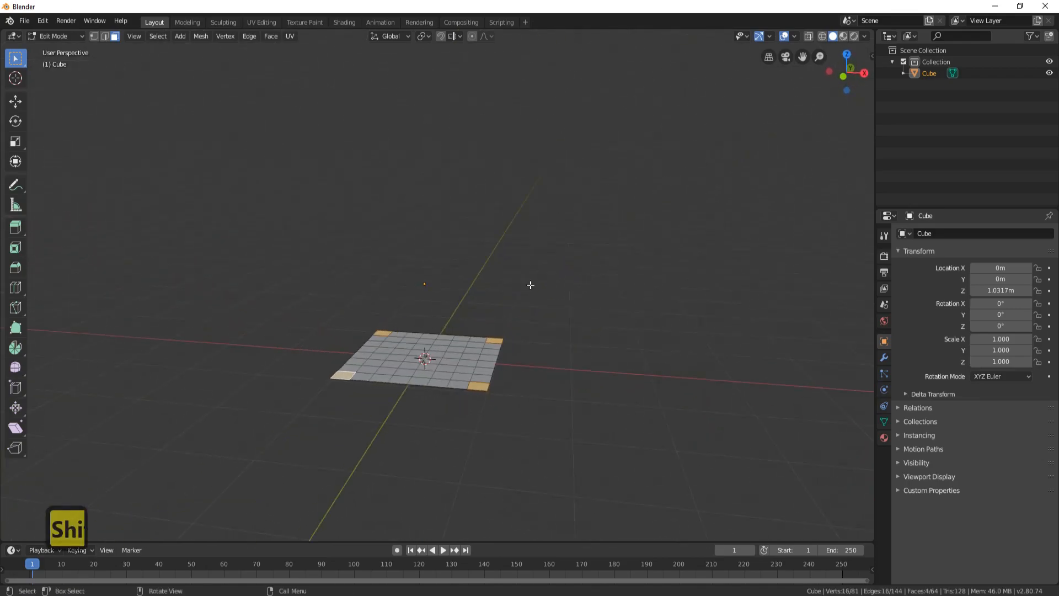
{"action": "key", "text": "KP_1"}
{"action": "key", "text": "e"}
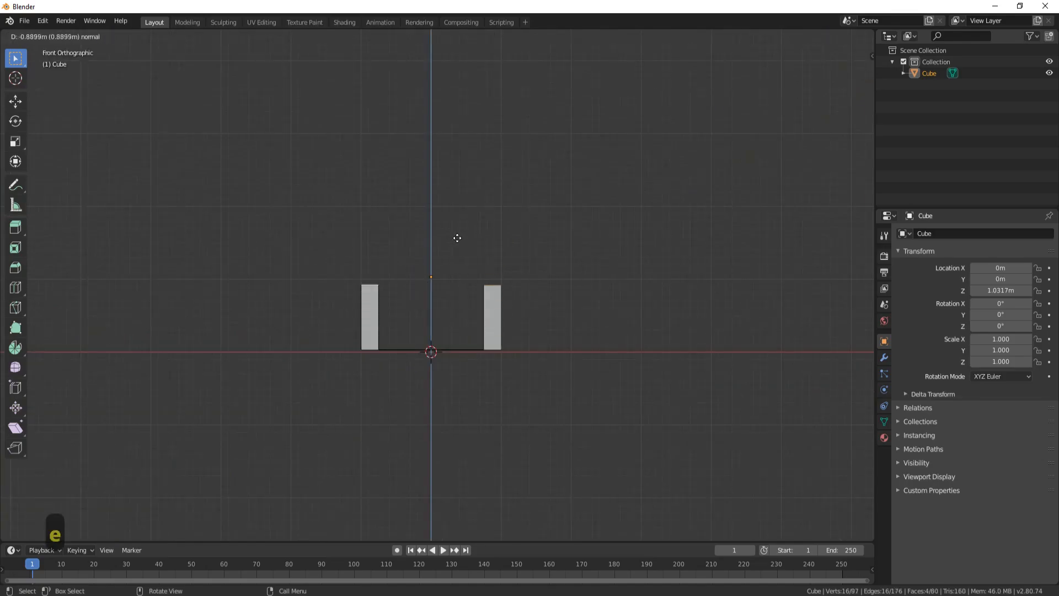
{"action": "left_click", "coordinate": [455, 172]}
Step: Apply Limited Dissolve to the whole linked mesh to remove the unneeded grid edges
{"action": "middle_click_drag", "start_coordinate": [572, 161], "coordinate": [410, 322]}
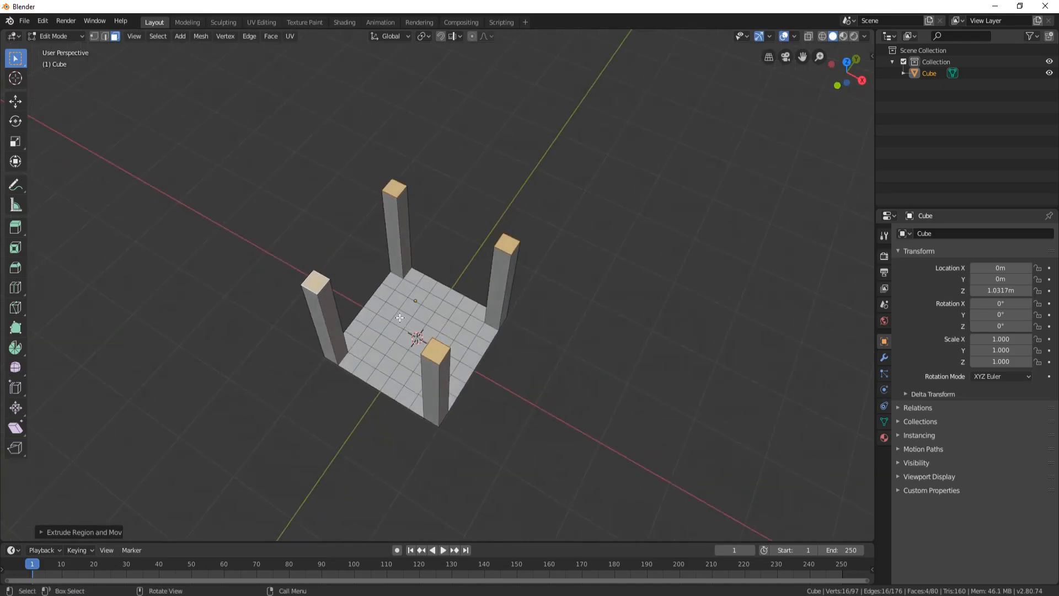
{"action": "key", "text": "l"}
{"action": "key", "text": "Delete"}
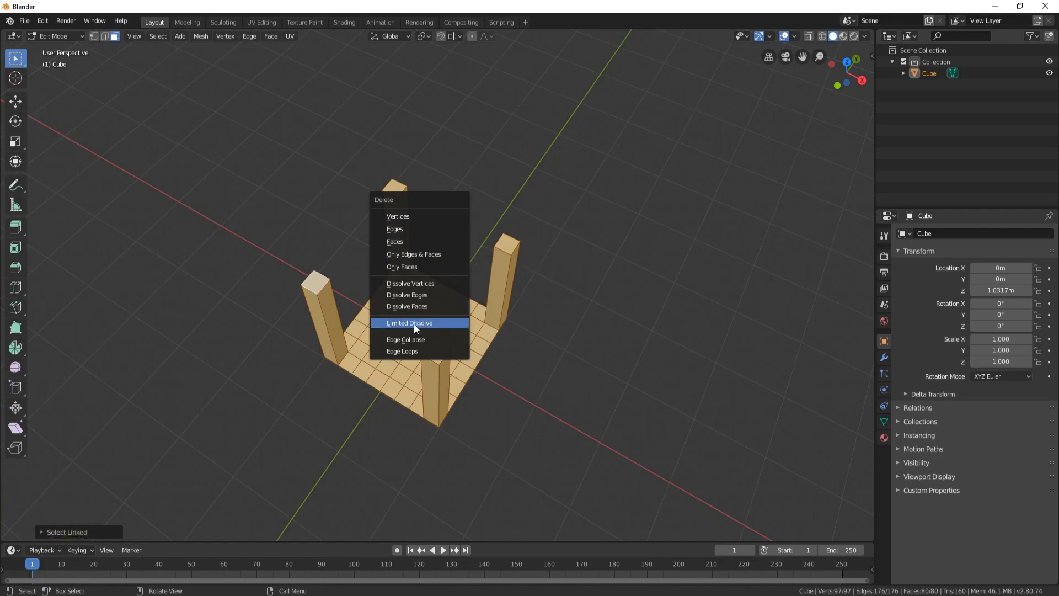
{"action": "left_click", "coordinate": [425, 323]}
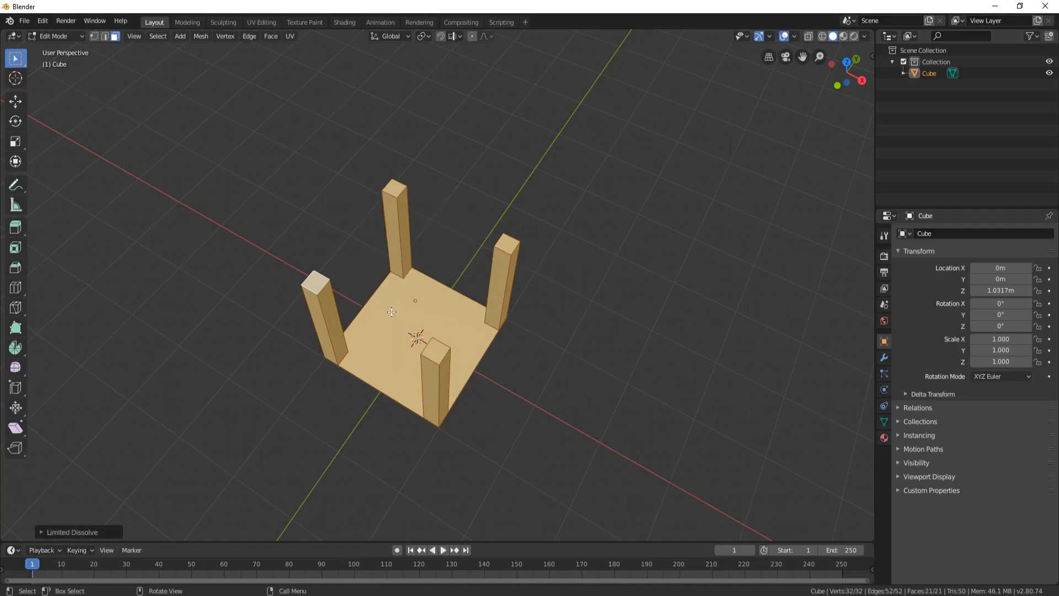
Step: Delete the floor face between the four posts
{"action": "left_click", "coordinate": [451, 308]}
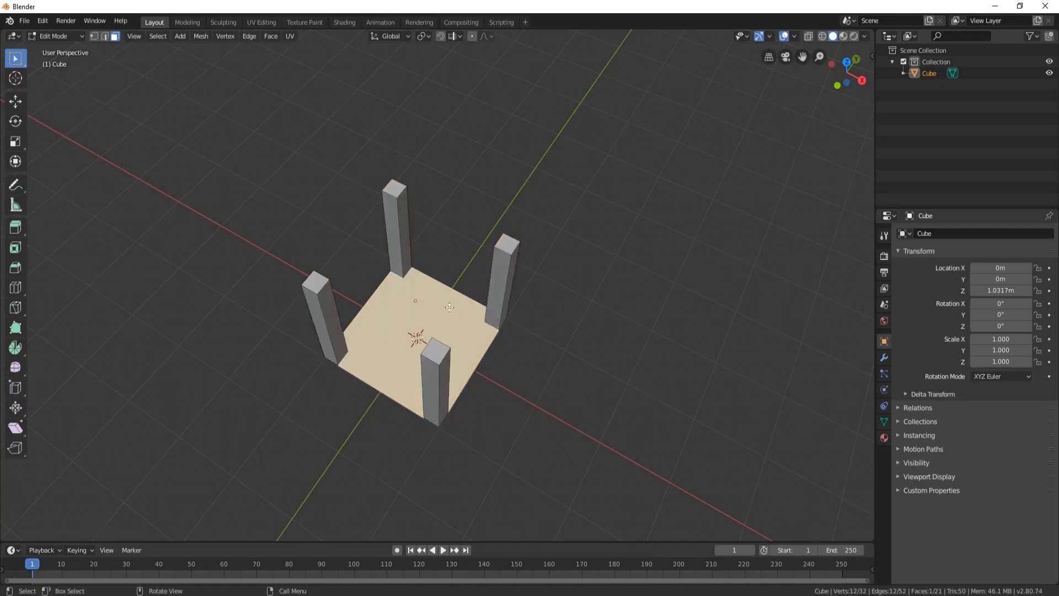
{"action": "key", "text": "Delete"}
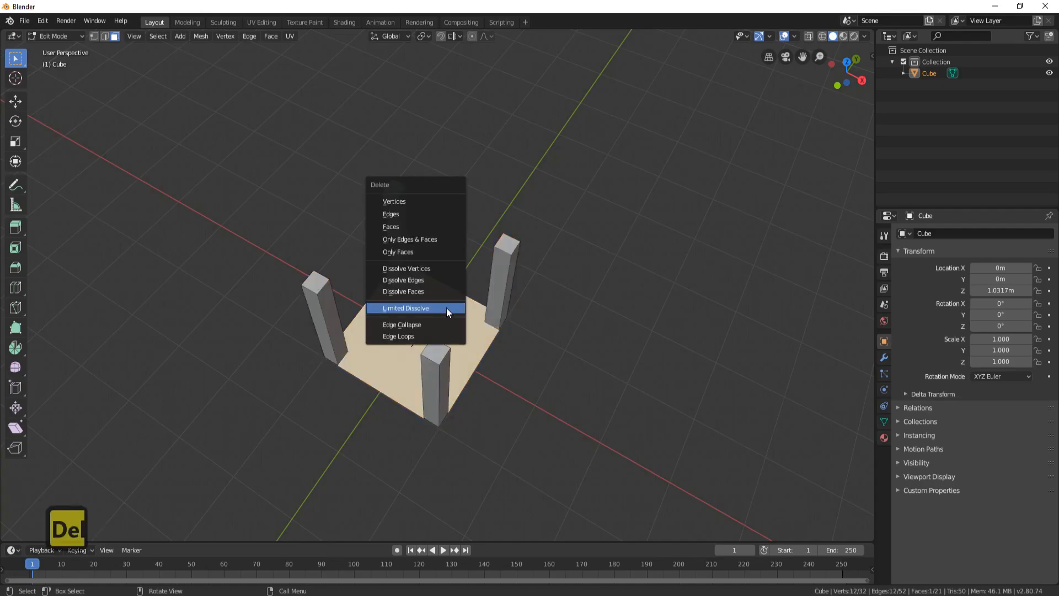
{"action": "left_click", "coordinate": [411, 226]}
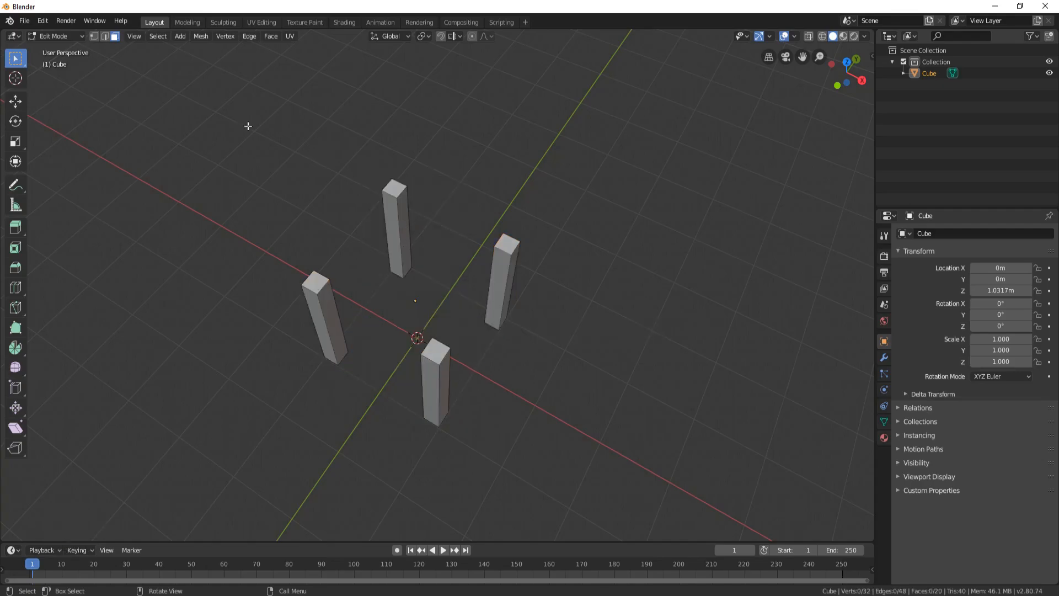
Step: Mark the inner vertical edge of each of the four posts as a seam
{"action": "middle_click_drag", "start_coordinate": [249, 127], "coordinate": [365, 320]}
{"action": "left_click", "coordinate": [104, 36]}
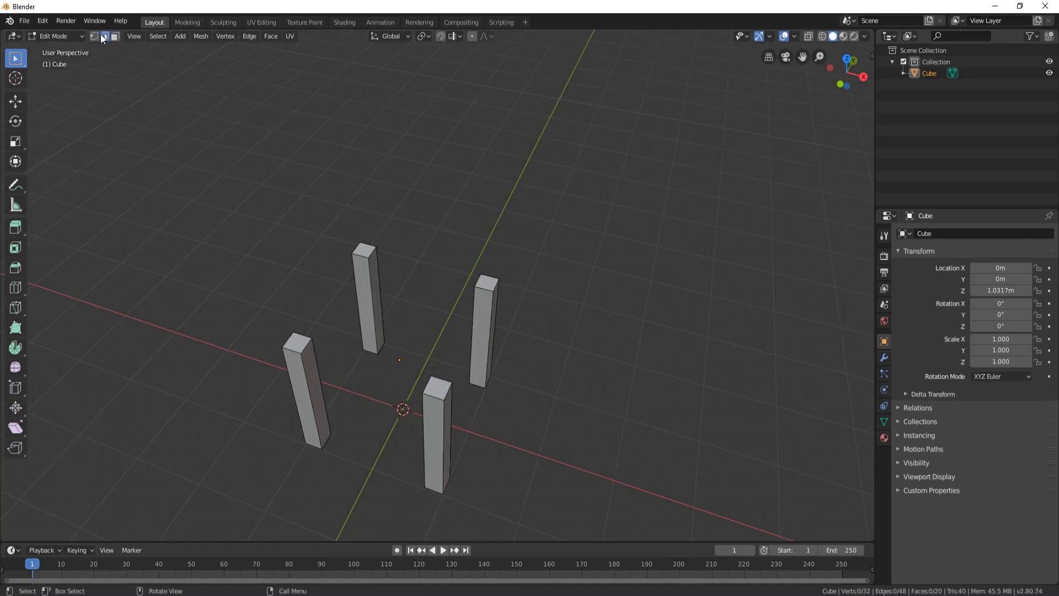
{"action": "left_click", "coordinate": [366, 311]}
{"action": "middle_click_drag", "start_coordinate": [366, 311], "coordinate": [496, 285]}
{"action": "left_click", "coordinate": [496, 286], "text": "shift"}
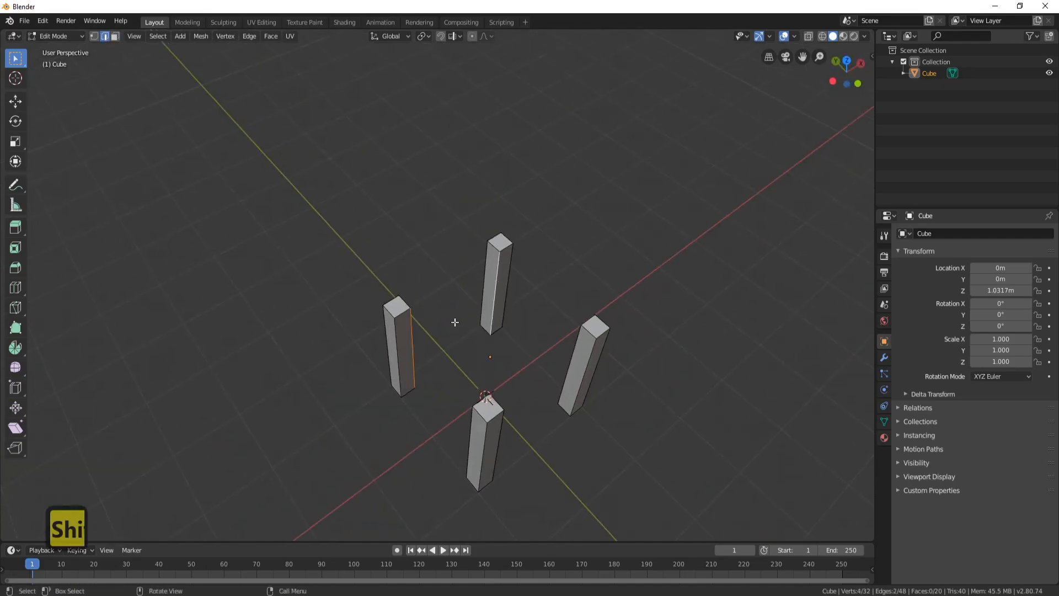
{"action": "middle_click_drag", "start_coordinate": [454, 322], "coordinate": [551, 272]}
{"action": "left_click", "coordinate": [555, 235], "text": "shift"}
{"action": "middle_click_drag", "start_coordinate": [555, 235], "coordinate": [505, 205]}
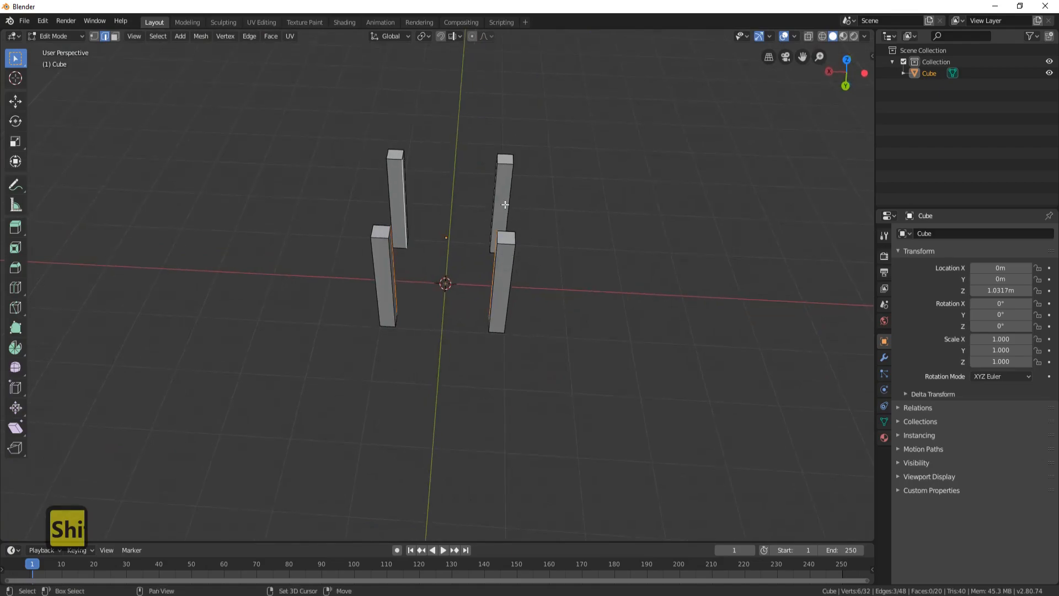
{"action": "left_click", "coordinate": [502, 187], "text": "shift"}
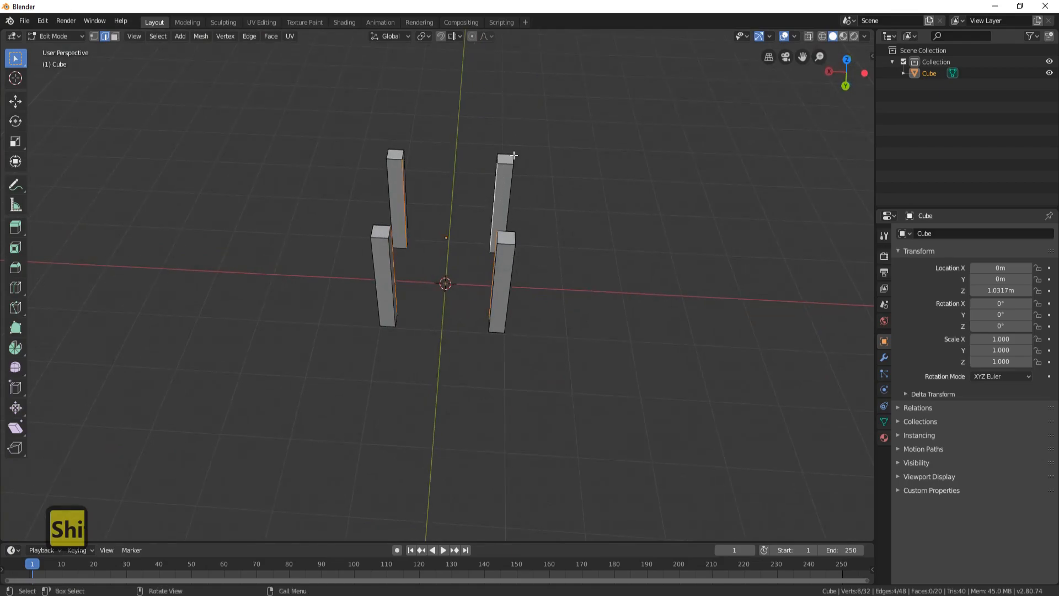
{"action": "middle_click_drag", "start_coordinate": [472, 278], "coordinate": [398, 320]}
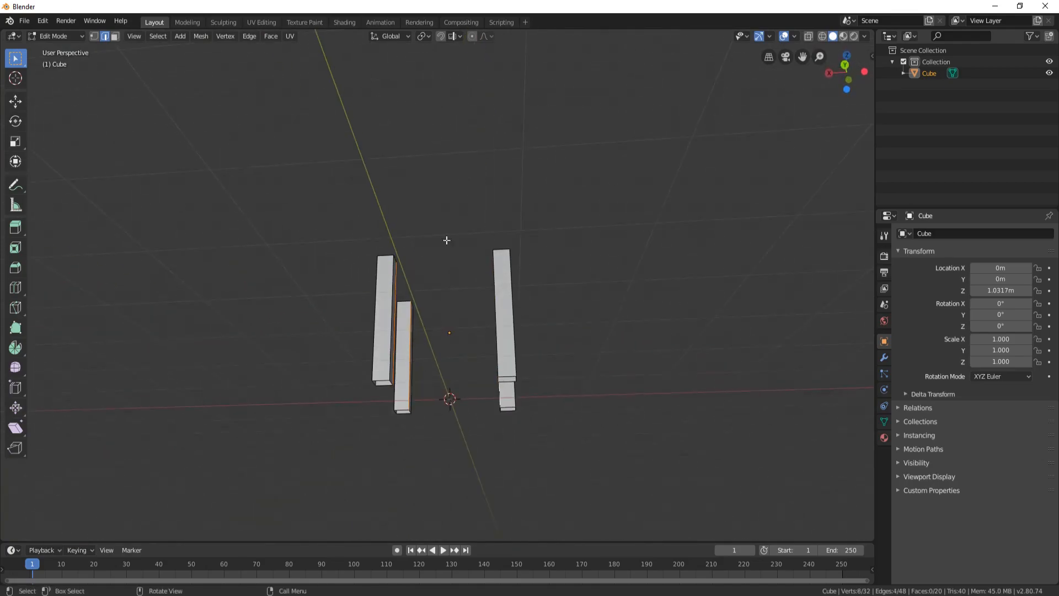
{"action": "middle_click_drag", "start_coordinate": [445, 256], "coordinate": [501, 305]}
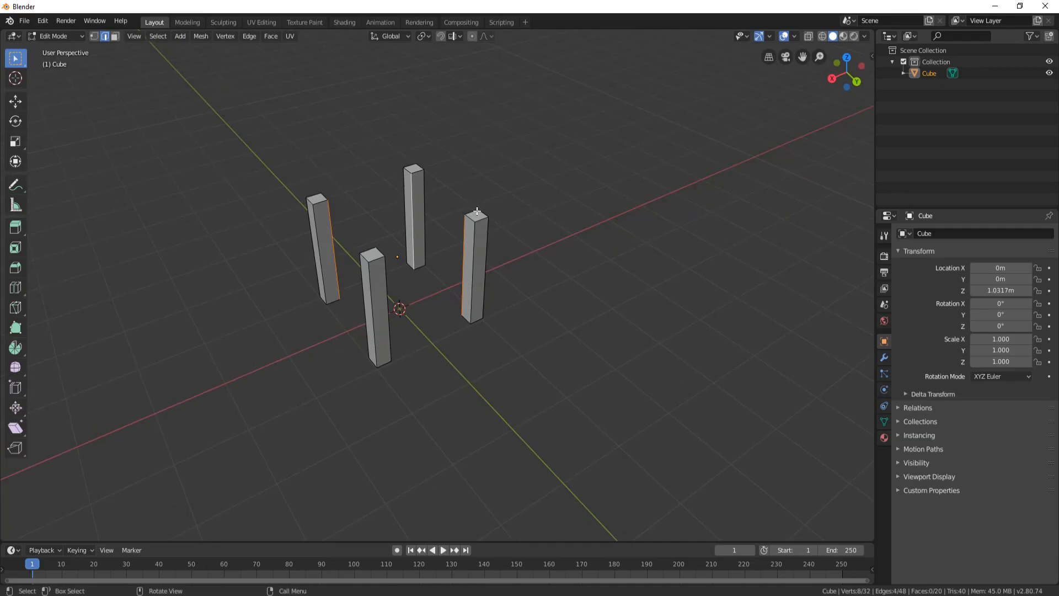
{"action": "scroll", "coordinate": [477, 211], "scroll_direction": "up", "scroll_amount": 3}
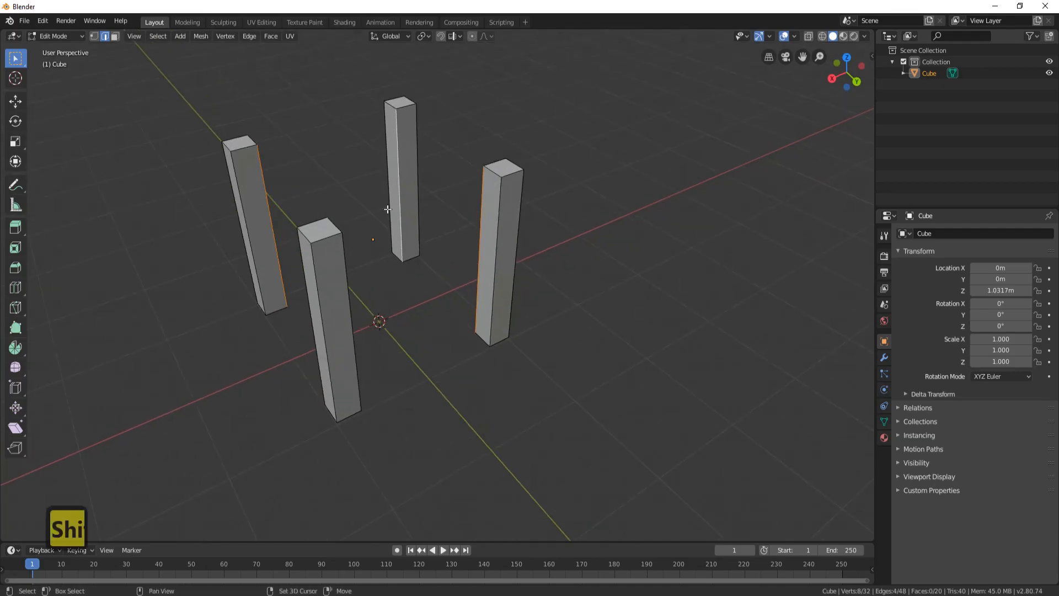
{"action": "middle_click_drag", "start_coordinate": [388, 209], "coordinate": [408, 259], "text": "shift"}
{"action": "key", "text": "ctrl+e"}
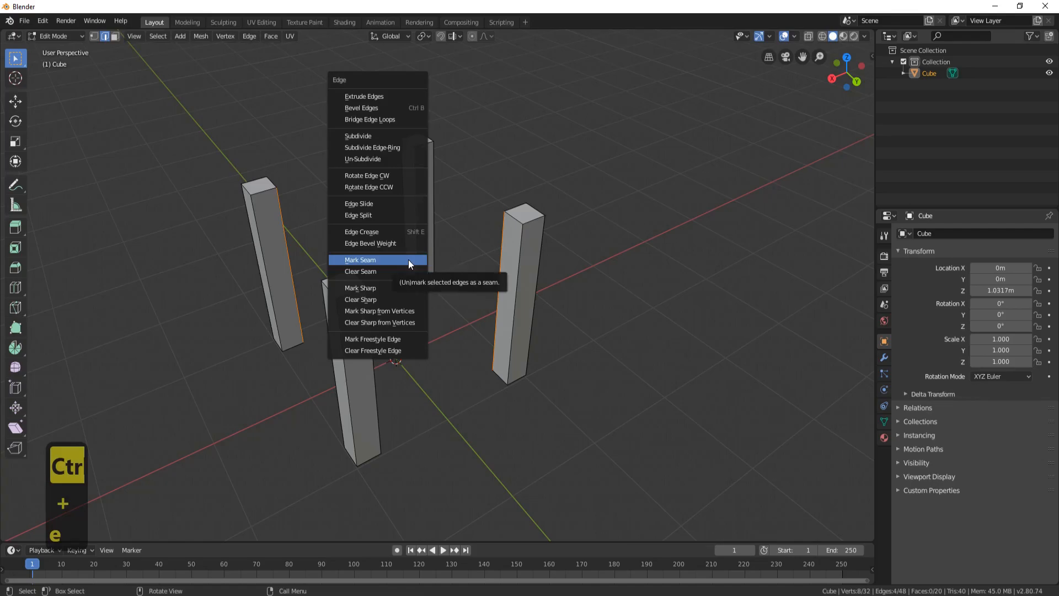
{"action": "left_click", "coordinate": [408, 263]}
Step: Fill wall faces between the inner vertical edges of neighbouring posts on two sides of the frame
{"action": "middle_click_drag", "start_coordinate": [423, 229], "coordinate": [470, 266]}
{"action": "left_click", "coordinate": [412, 182]}
{"action": "left_click", "coordinate": [407, 208]}
{"action": "left_click", "coordinate": [286, 278], "text": "shift"}
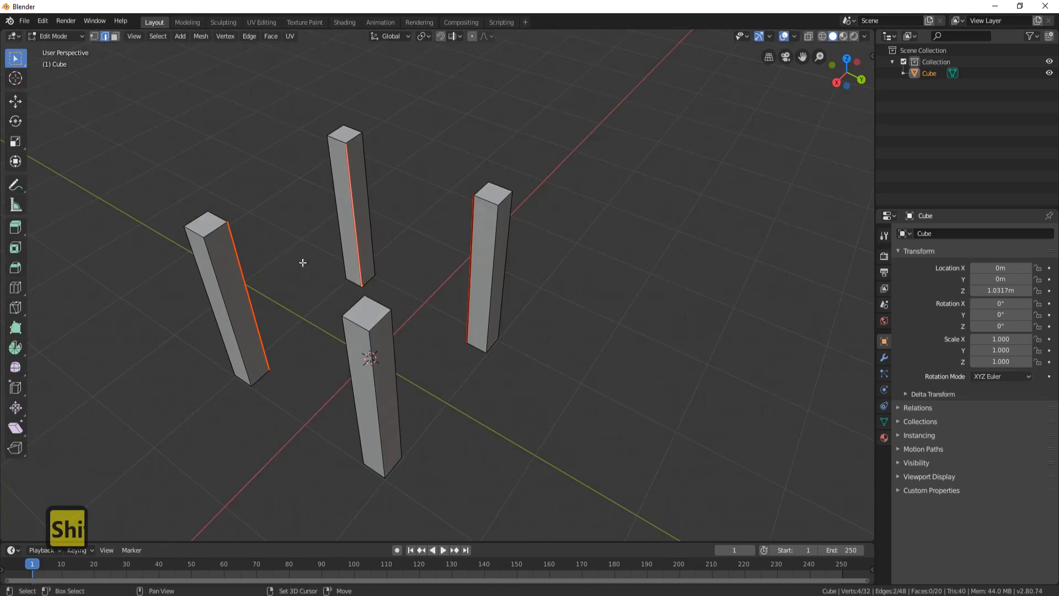
{"action": "key", "text": "f"}
{"action": "left_click", "coordinate": [359, 223]}
{"action": "middle_click_drag", "start_coordinate": [358, 222], "coordinate": [518, 288]}
{"action": "left_click", "coordinate": [376, 273], "text": "shift"}
{"action": "key", "text": "f"}
Step: Fill the two remaining open sides with wall faces between the posts' inner vertical edges
{"action": "left_click", "coordinate": [395, 307]}
{"action": "left_click", "coordinate": [495, 288], "text": "shift"}
{"action": "key", "text": "f"}
{"action": "middle_click_drag", "start_coordinate": [438, 220], "coordinate": [477, 290]}
{"action": "left_click", "coordinate": [483, 269]}
{"action": "left_click", "coordinate": [556, 207], "text": "shift"}
{"action": "key", "text": "f"}
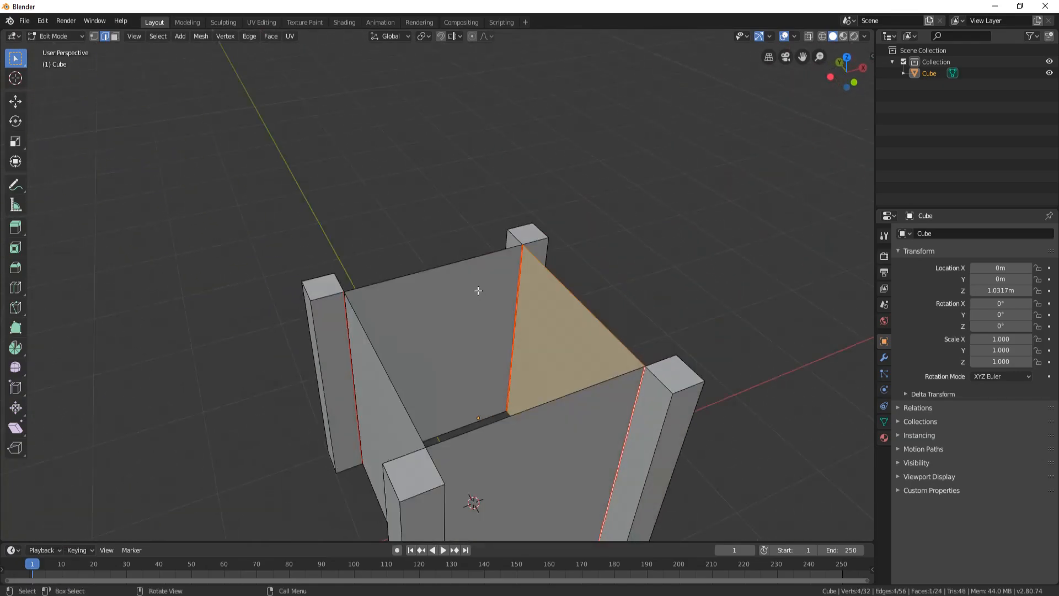
Step: Separate the four wall faces between the posts into their own object
{"action": "left_click", "coordinate": [115, 36]}
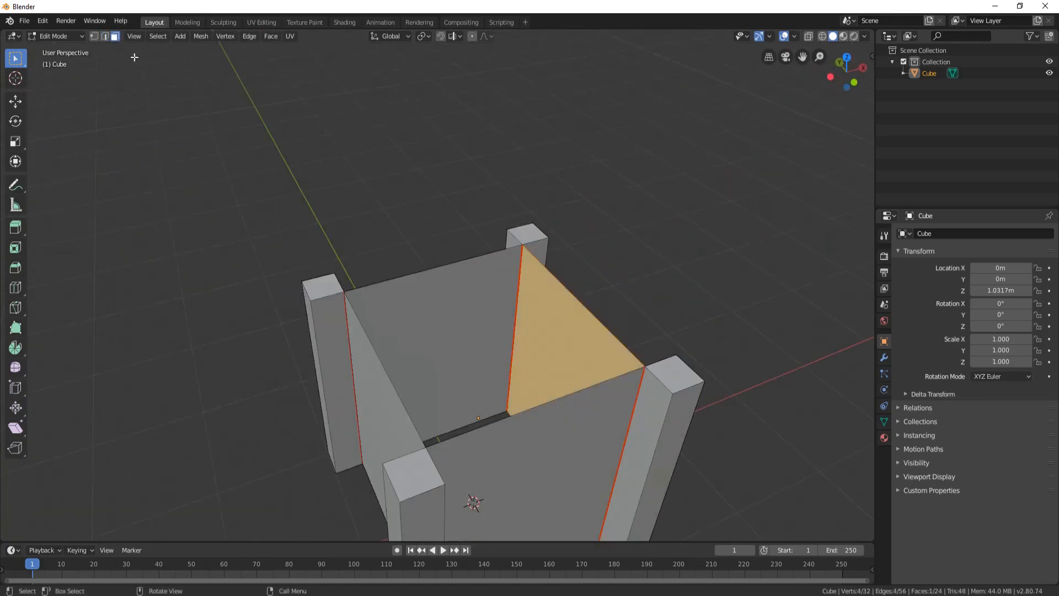
{"action": "left_click", "coordinate": [481, 326], "text": "shift"}
{"action": "left_click", "coordinate": [386, 408], "text": "shift"}
{"action": "left_click", "coordinate": [516, 453], "text": "shift"}
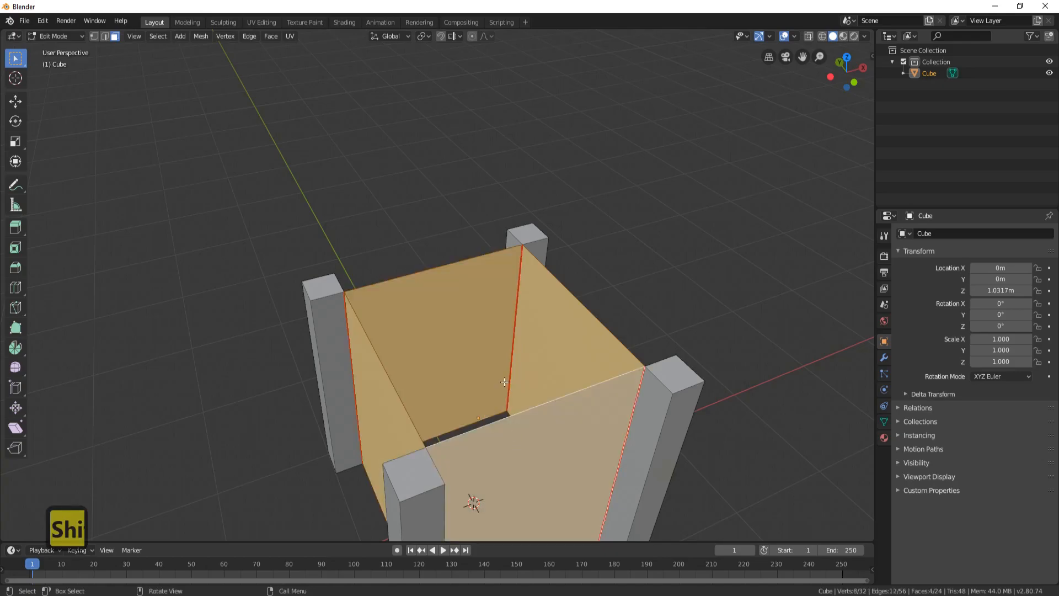
{"action": "key", "text": "p"}
{"action": "left_click", "coordinate": [502, 380]}
{"action": "middle_click_drag", "start_coordinate": [512, 342], "coordinate": [378, 318]}
{"action": "key", "text": "Tab"}
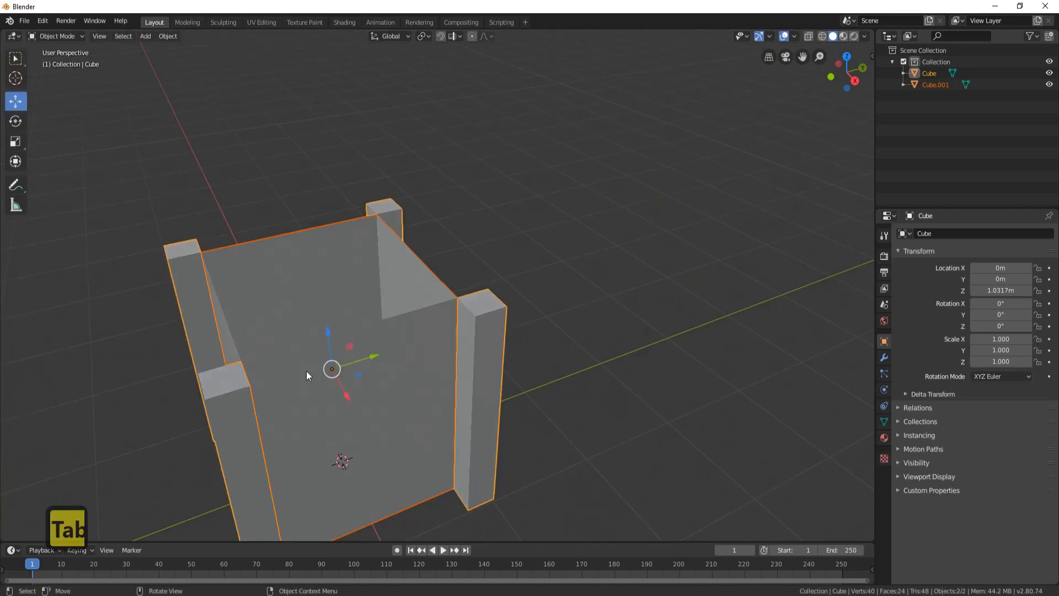
Step: Add five horizontal loop cuts around the separated walls object to divide the walls into planks
{"action": "left_click", "coordinate": [279, 250]}
{"action": "middle_click_drag", "start_coordinate": [369, 279], "coordinate": [317, 286]}
{"action": "key", "text": "Tab"}
{"action": "key", "text": "ctrl+r"}
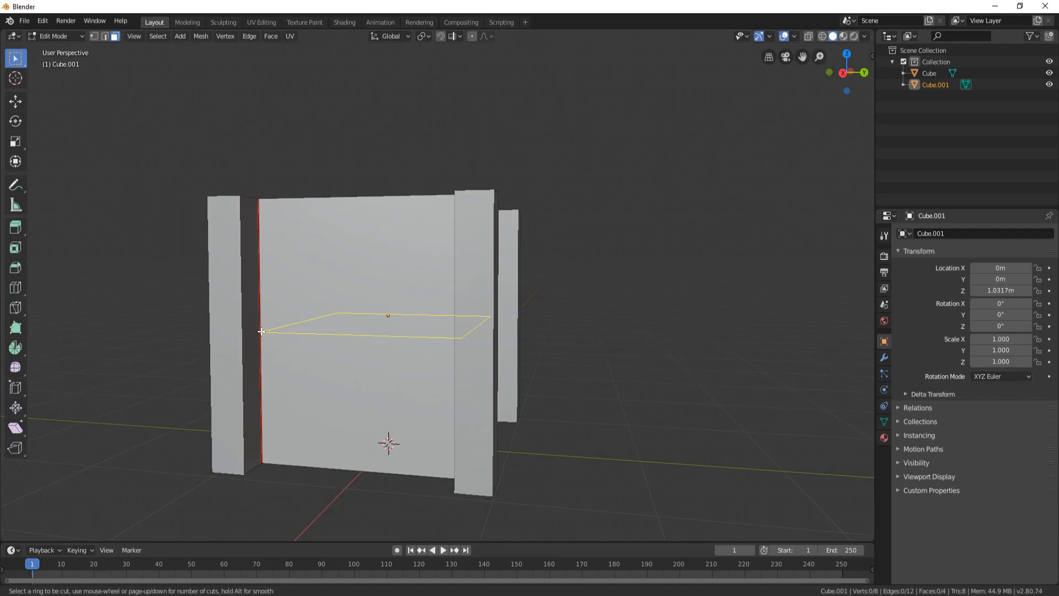
{"action": "key", "text": "5"}
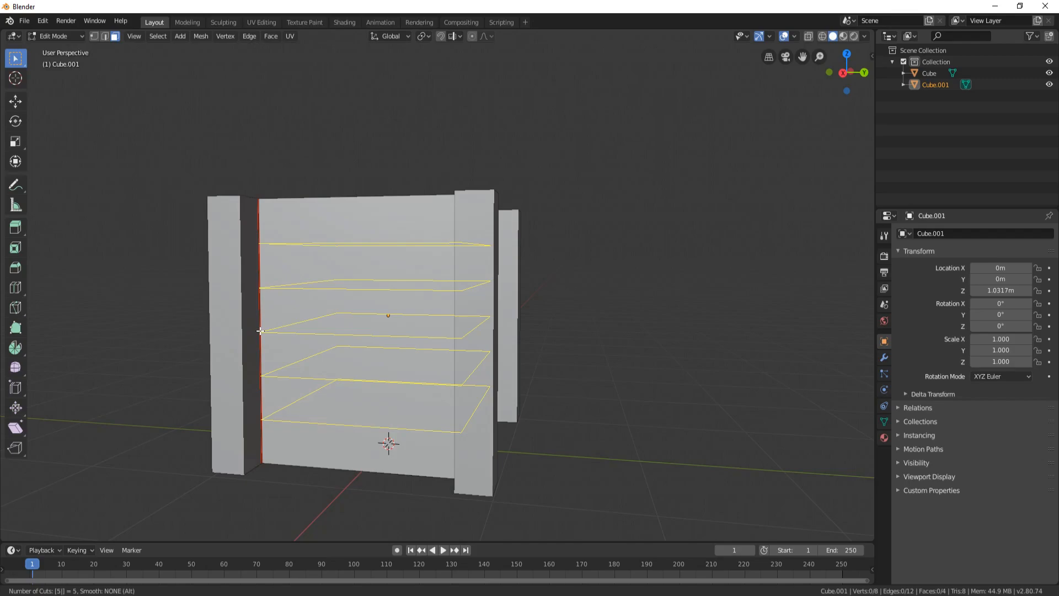
{"action": "left_click", "coordinate": [260, 330]}
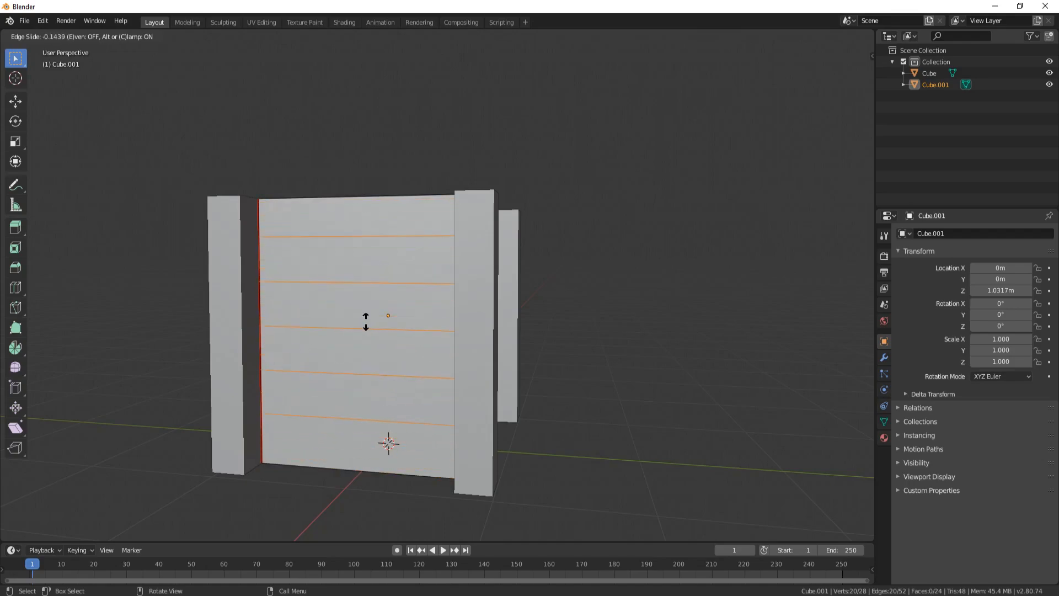
{"action": "left_click", "coordinate": [370, 315]}
Step: Hide the corner posts object so only the walls are displayed
{"action": "middle_click_drag", "start_coordinate": [447, 267], "coordinate": [486, 168]}
{"action": "key", "text": "Tab"}
{"action": "left_click", "coordinate": [556, 225]}
{"action": "key", "text": "h"}
{"action": "middle_click_drag", "start_coordinate": [554, 221], "coordinate": [511, 314]}
Step: Separate the first, third and fifth planks from the top of one wall into a new object
{"action": "left_click", "coordinate": [472, 289]}
{"action": "middle_click_drag", "start_coordinate": [520, 267], "coordinate": [494, 246]}
{"action": "key", "text": "Tab"}
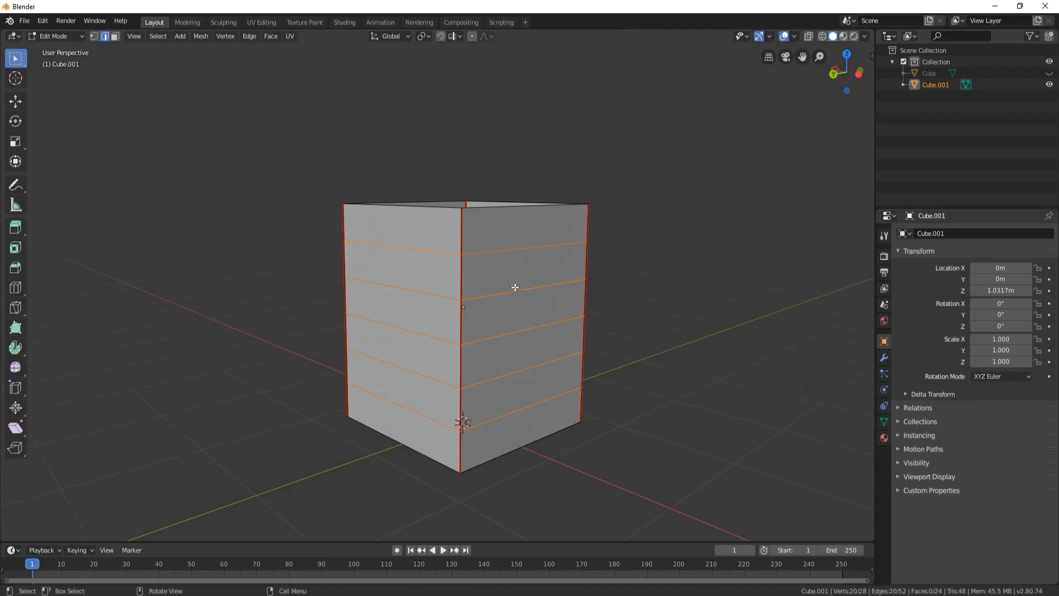
{"action": "middle_click_drag", "start_coordinate": [670, 288], "coordinate": [573, 283]}
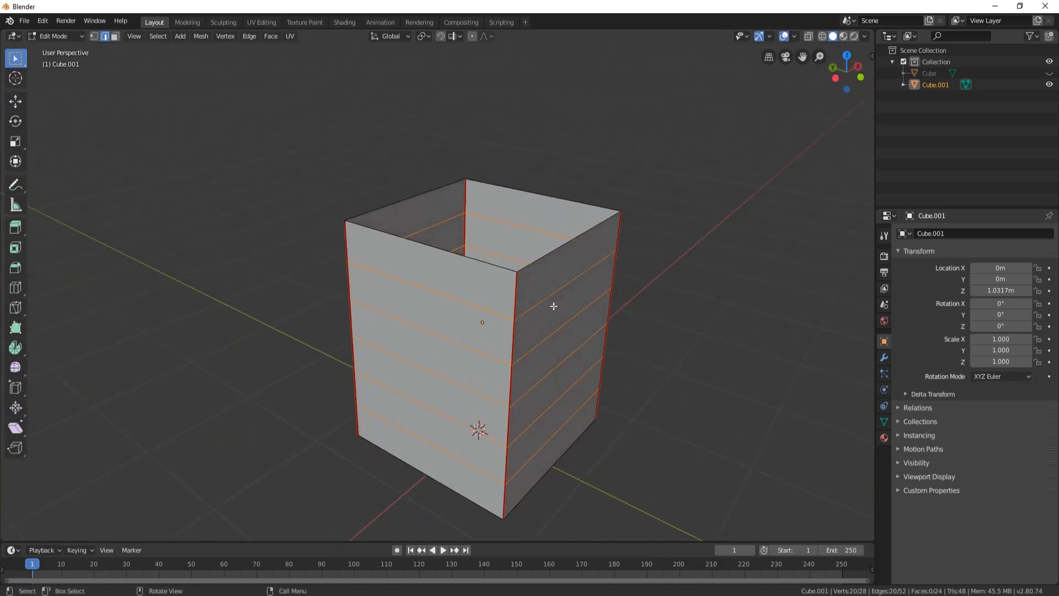
{"action": "middle_click_drag", "start_coordinate": [461, 260], "coordinate": [385, 227]}
{"action": "left_click", "coordinate": [115, 36]}
{"action": "left_click", "coordinate": [363, 246]}
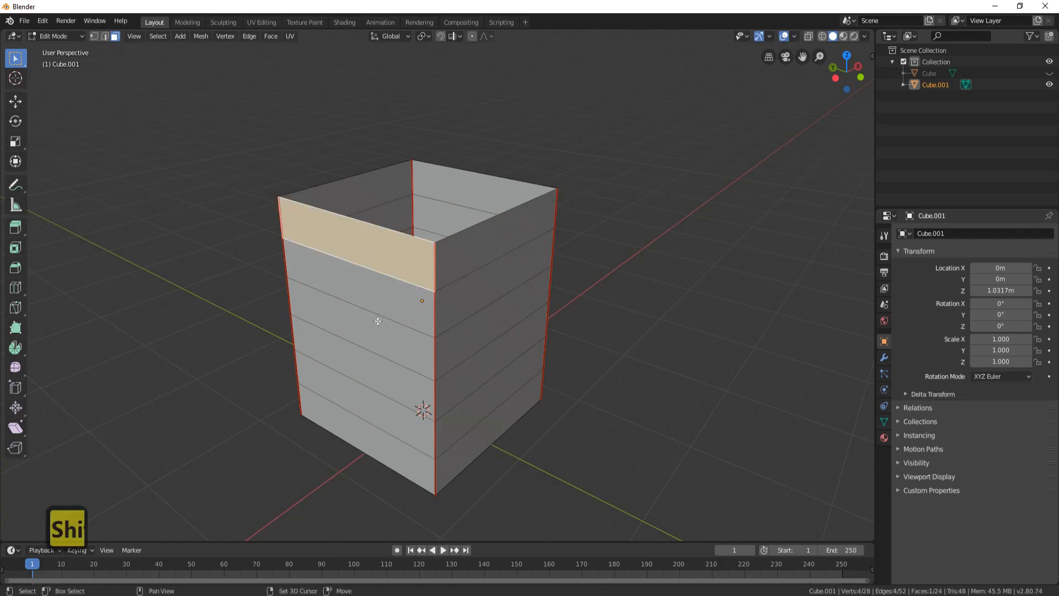
{"action": "left_click", "coordinate": [377, 339], "text": "shift"}
{"action": "left_click", "coordinate": [369, 406], "text": "shift"}
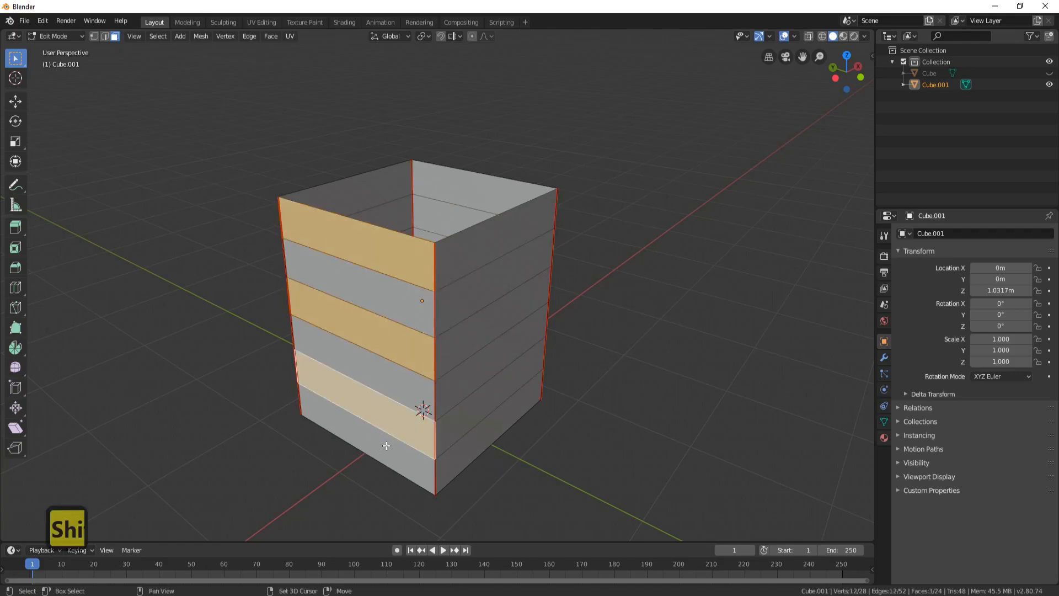
{"action": "key", "text": "p"}
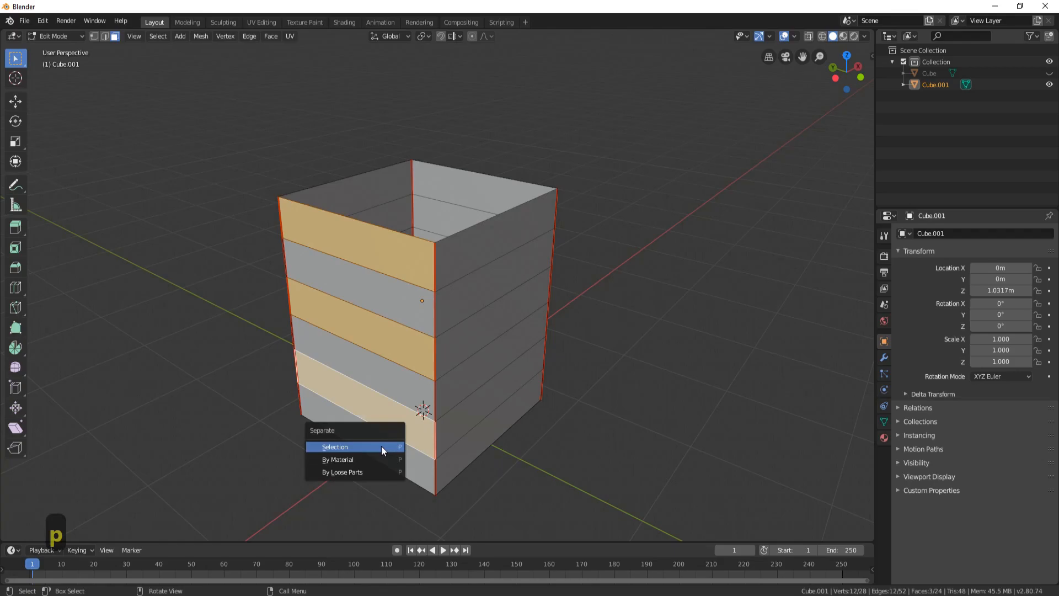
{"action": "left_click", "coordinate": [381, 445]}
{"action": "key", "text": "Tab"}
Step: Separate the second, fourth and bottom planks of the same wall into another object
{"action": "key", "text": "Tab"}
{"action": "left_click", "coordinate": [353, 287]}
{"action": "left_click", "coordinate": [364, 375], "text": "shift"}
{"action": "left_click", "coordinate": [356, 435], "text": "shift"}
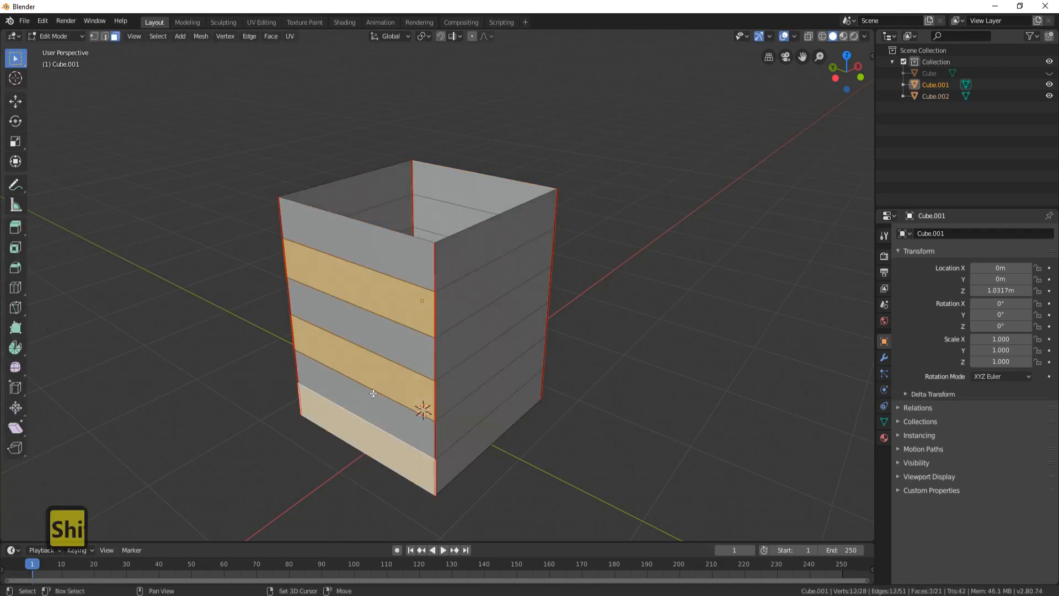
{"action": "key", "text": "p"}
{"action": "left_click", "coordinate": [365, 357]}
{"action": "key", "text": "Tab"}
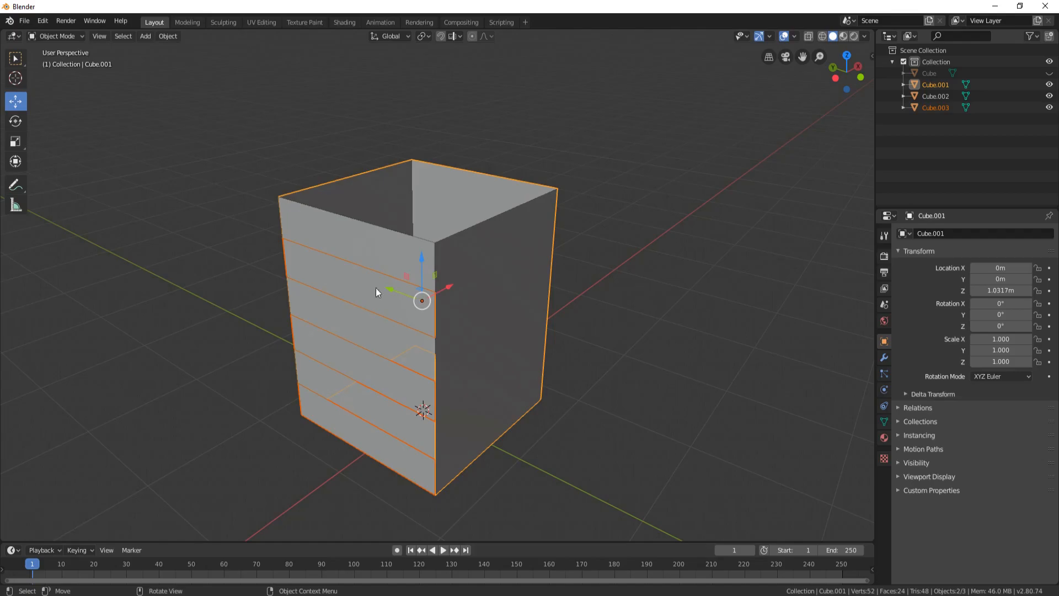
Step: On the second wall, separate the first, third and fifth planks from the top into a new object
{"action": "middle_click_drag", "start_coordinate": [501, 298], "coordinate": [378, 297]}
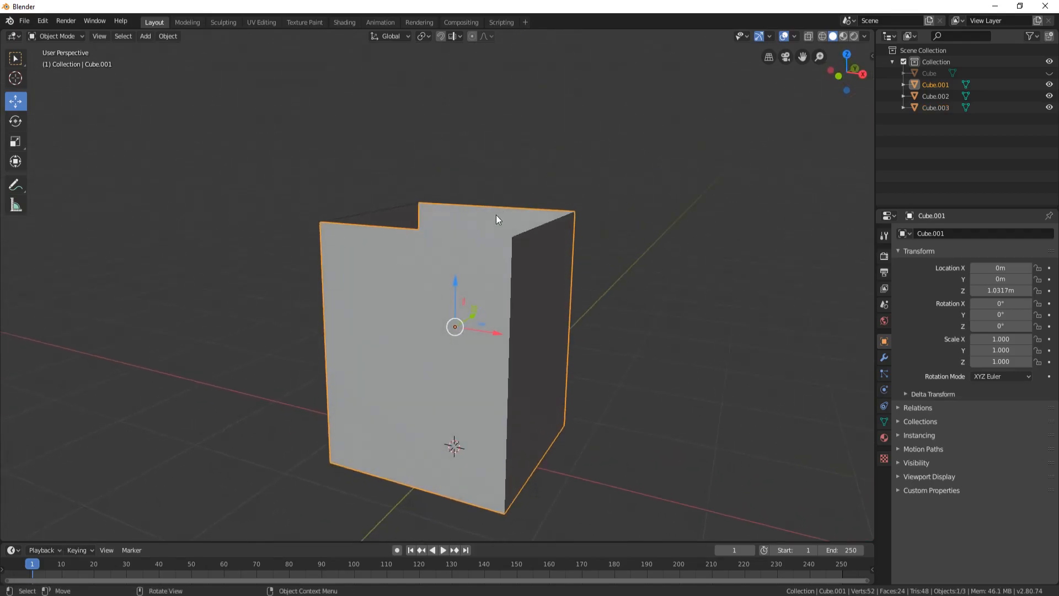
{"action": "key", "text": "Tab"}
{"action": "left_click", "coordinate": [439, 267]}
{"action": "left_click", "coordinate": [414, 347], "text": "shift"}
{"action": "left_click", "coordinate": [400, 438], "text": "shift"}
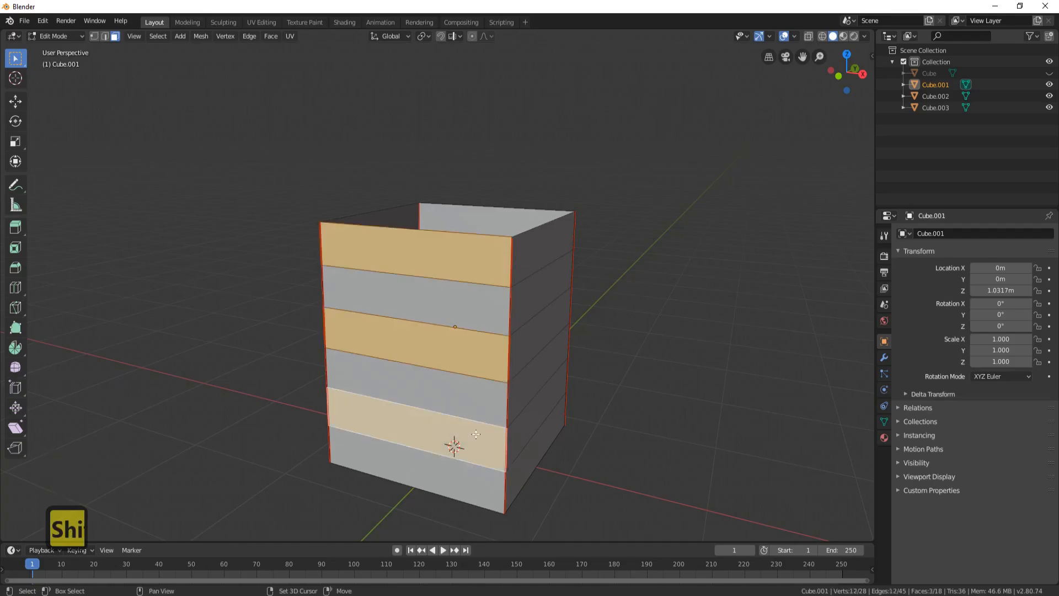
{"action": "key", "text": "p"}
{"action": "left_click", "coordinate": [468, 428]}
{"action": "key", "text": "Tab"}
Step: Separate the second wall's remaining alternate planks, the second, fourth and bottom ones, into another object
{"action": "left_click", "coordinate": [408, 301]}
{"action": "key", "text": "Tab"}
{"action": "left_click", "coordinate": [411, 299]}
{"action": "left_click", "coordinate": [417, 365], "text": "shift"}
{"action": "left_click", "coordinate": [418, 450], "text": "shift"}
{"action": "key", "text": "p"}
{"action": "left_click", "coordinate": [418, 439]}
{"action": "middle_click_drag", "start_coordinate": [553, 346], "coordinate": [454, 233]}
{"action": "key", "text": "Tab"}
Step: On the third wall, separate the first, third and fifth planks from the top into a new object
{"action": "middle_click_drag", "start_coordinate": [450, 313], "coordinate": [513, 310]}
{"action": "key", "text": "Tab"}
{"action": "left_click", "coordinate": [369, 272]}
{"action": "left_click", "coordinate": [376, 357], "text": "shift"}
{"action": "left_click", "coordinate": [380, 427], "text": "shift"}
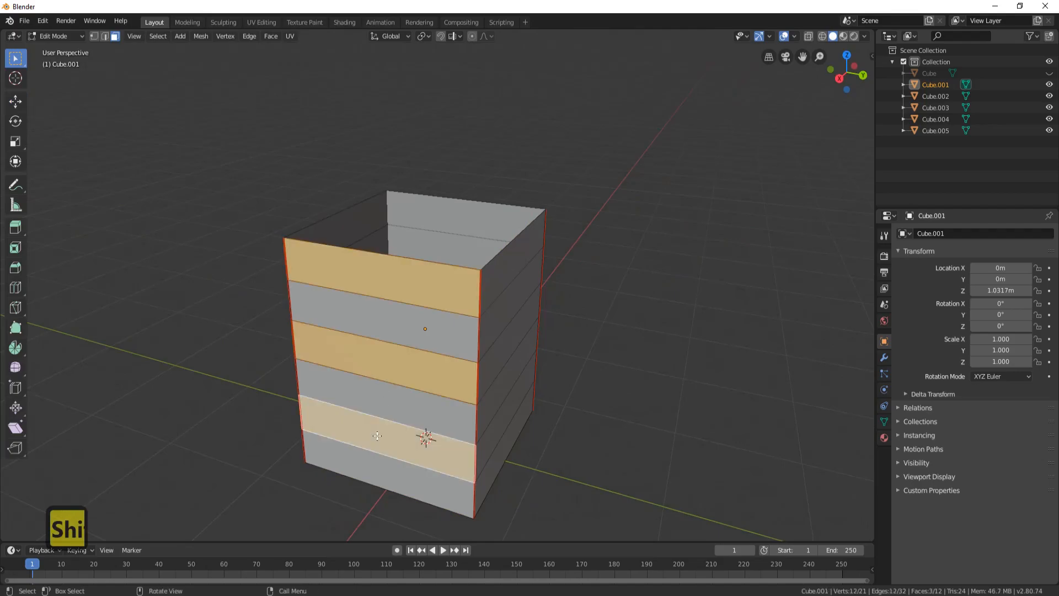
{"action": "key", "text": "p"}
{"action": "left_click", "coordinate": [380, 433]}
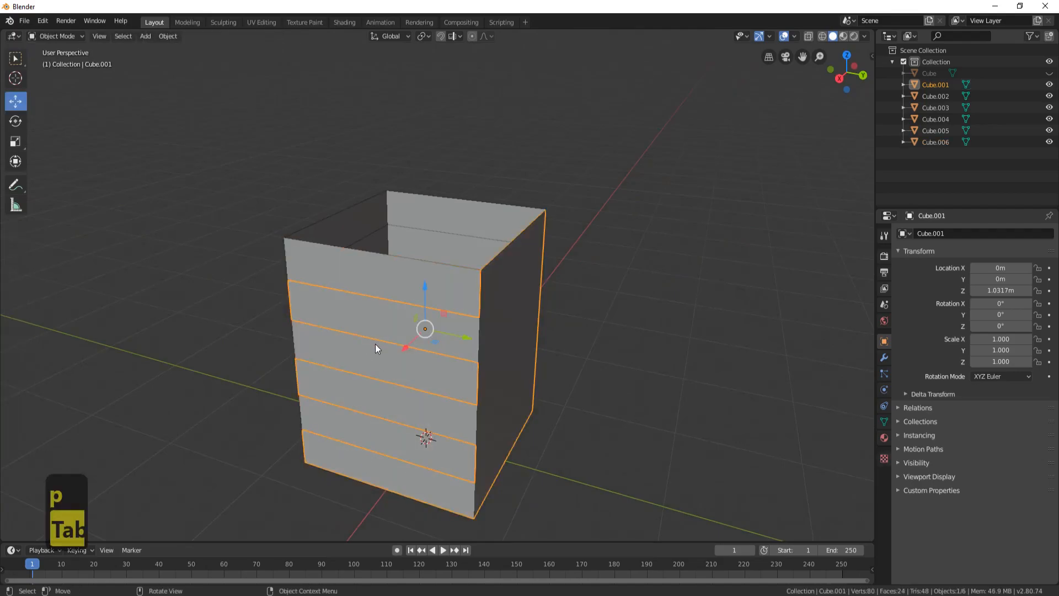
Step: Separate the third wall's second, fourth and bottom planks into another object
{"action": "key", "text": "Tab"}
{"action": "left_click", "coordinate": [364, 322]}
{"action": "left_click", "coordinate": [380, 394], "text": "shift"}
{"action": "left_click", "coordinate": [384, 462], "text": "shift"}
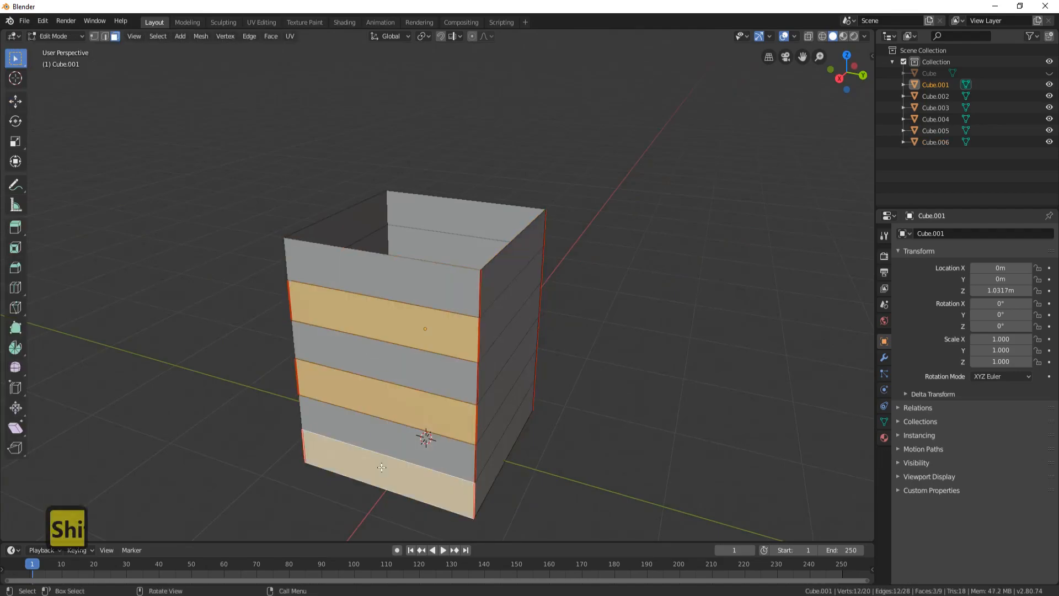
{"action": "key", "text": "p"}
{"action": "left_click", "coordinate": [381, 466]}
{"action": "middle_click_drag", "start_coordinate": [380, 466], "coordinate": [469, 250]}
{"action": "key", "text": "Tab"}
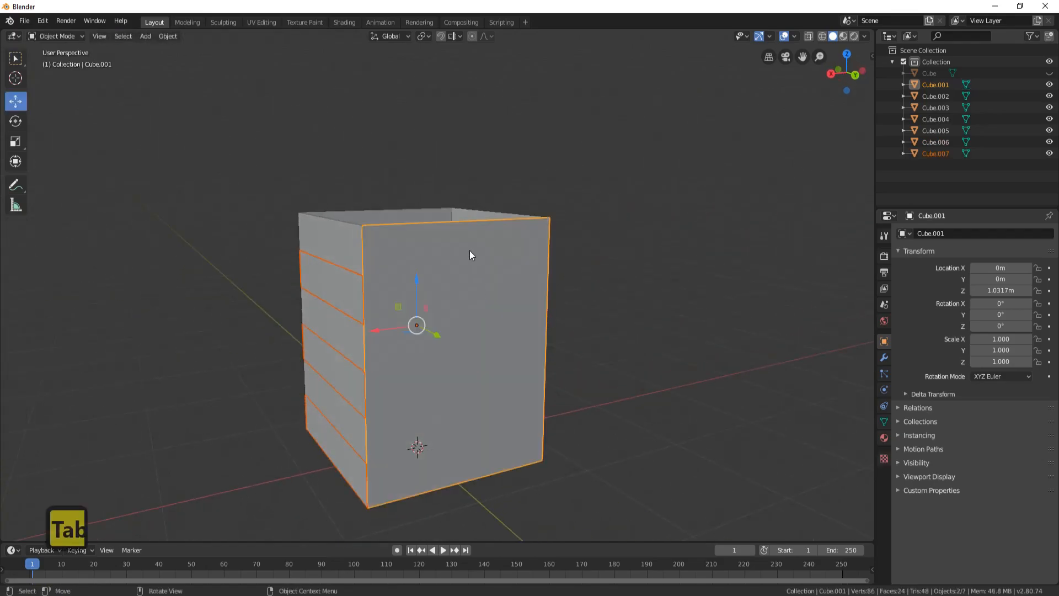
Step: On the last wall, separate the first, third and fifth planks from the top into a new object
{"action": "left_click", "coordinate": [466, 252]}
{"action": "key", "text": "Tab"}
{"action": "left_click", "coordinate": [455, 256]}
{"action": "left_click", "coordinate": [480, 330], "text": "shift"}
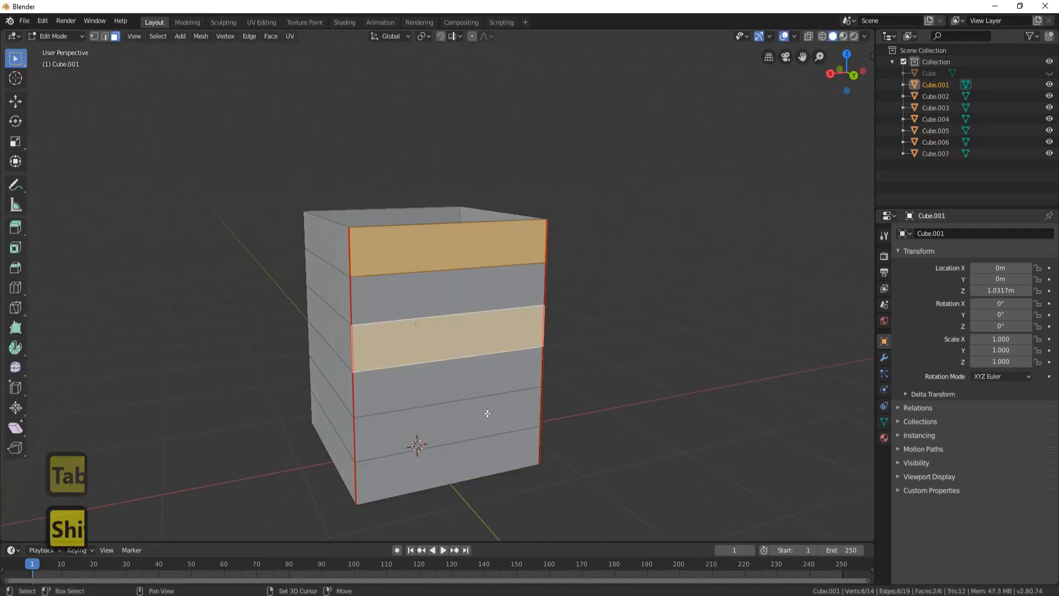
{"action": "left_click", "coordinate": [485, 415], "text": "shift"}
{"action": "key", "text": "p"}
{"action": "left_click", "coordinate": [485, 415]}
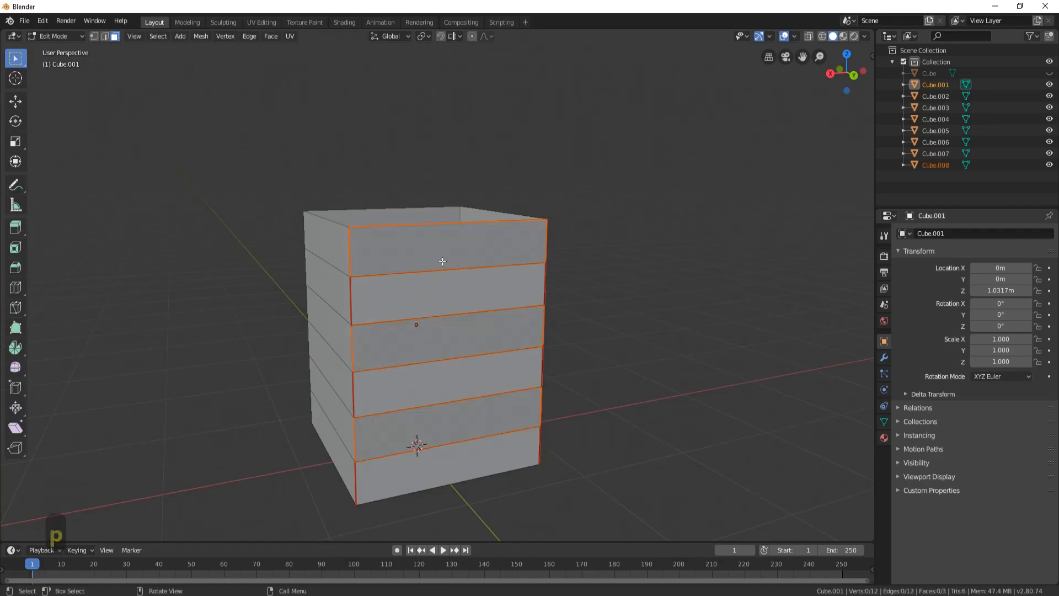
{"action": "key", "text": "Tab"}
Step: Select all the separated plank objects and join them into a single object
{"action": "middle_click_drag", "start_coordinate": [539, 256], "coordinate": [438, 232]}
{"action": "middle_click_drag", "start_coordinate": [560, 267], "coordinate": [423, 333]}
{"action": "key", "text": "b"}
{"action": "left_click_drag", "start_coordinate": [194, 154], "coordinate": [644, 483]}
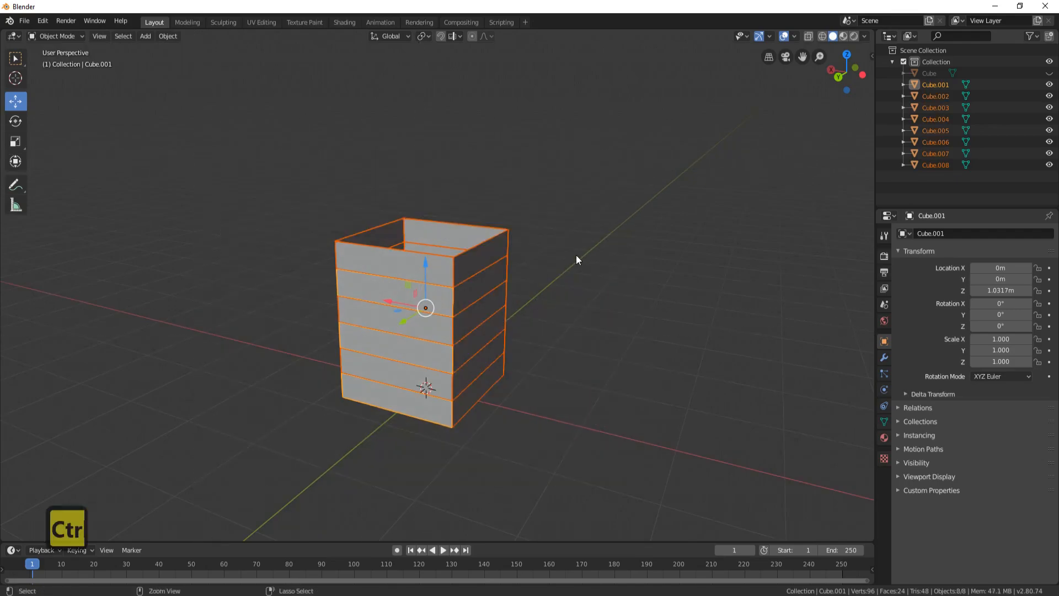
{"action": "key", "text": "ctrl+j"}
{"action": "key", "text": "Tab"}
Step: Unhide the corner posts around the joined plank walls in Object Mode
{"action": "middle_click_drag", "start_coordinate": [530, 263], "coordinate": [568, 237]}
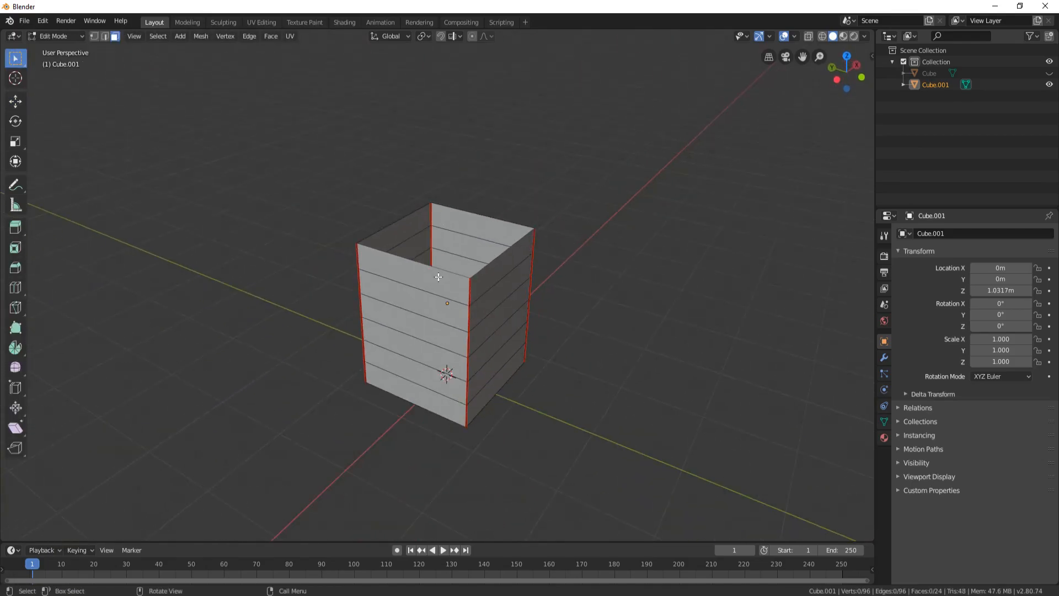
{"action": "middle_click_drag", "start_coordinate": [460, 205], "coordinate": [378, 208]}
{"action": "middle_click_drag", "start_coordinate": [415, 274], "coordinate": [369, 225]}
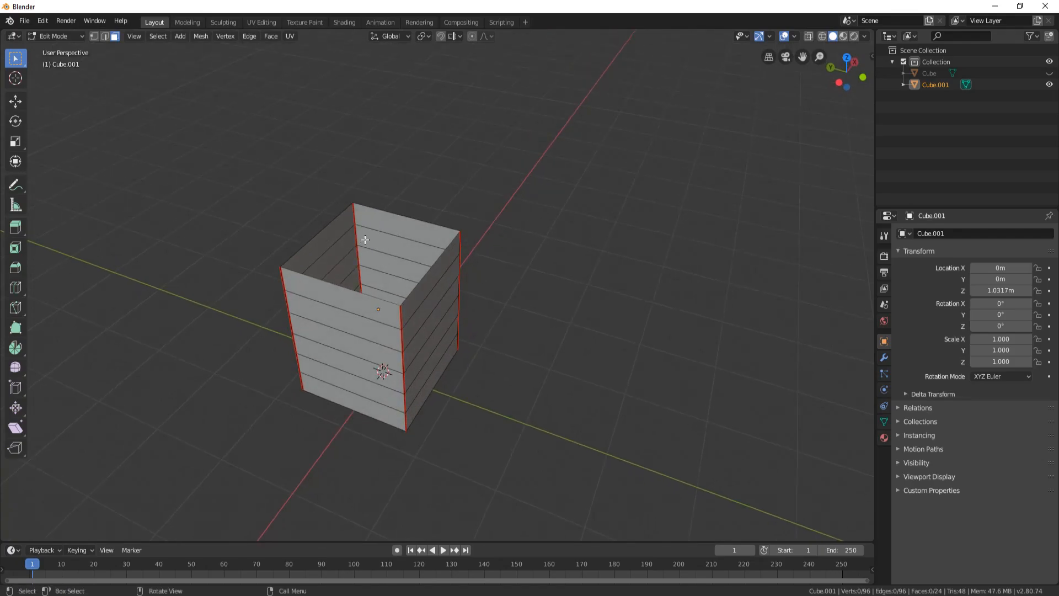
{"action": "key", "text": "Tab"}
{"action": "key", "text": "alt+h"}
{"action": "middle_click_drag", "start_coordinate": [365, 242], "coordinate": [489, 279]}
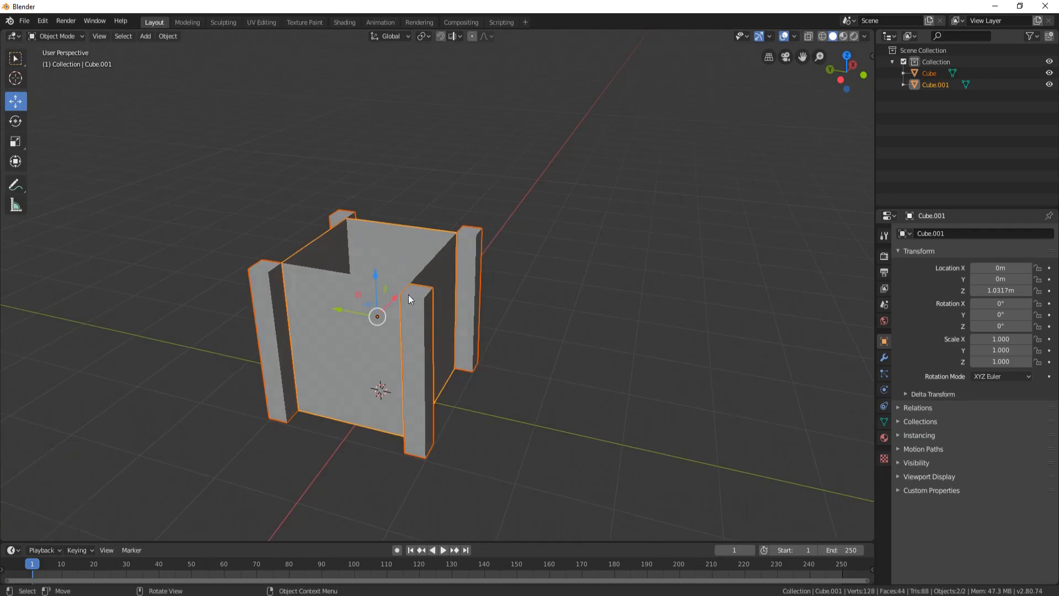
Step: Set the plank walls object's origin to its geometry
{"action": "left_click", "coordinate": [308, 269]}
{"action": "middle_click_drag", "start_coordinate": [308, 269], "coordinate": [443, 208]}
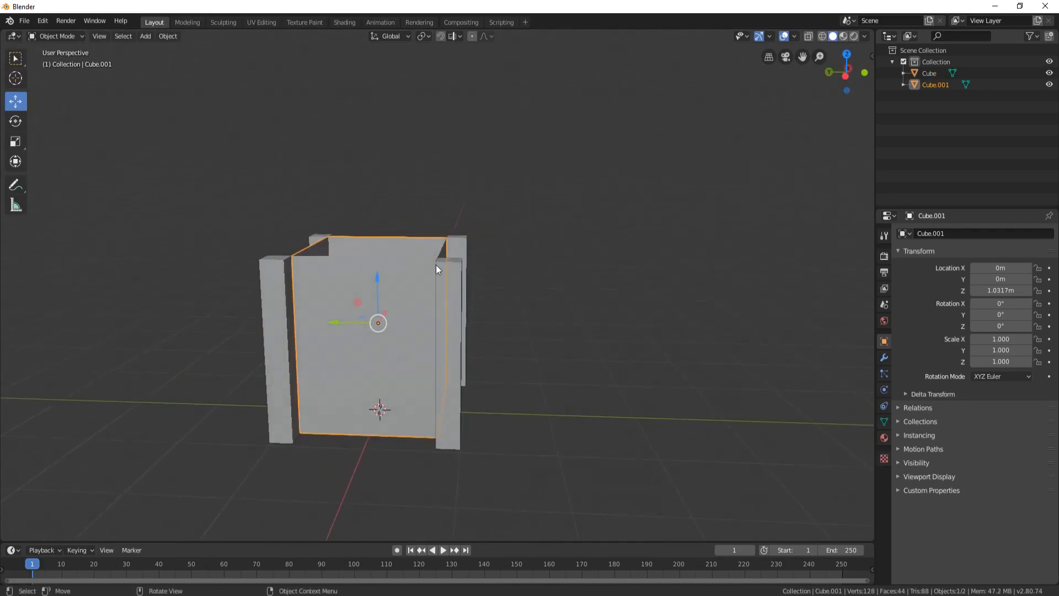
{"action": "left_click", "coordinate": [424, 37]}
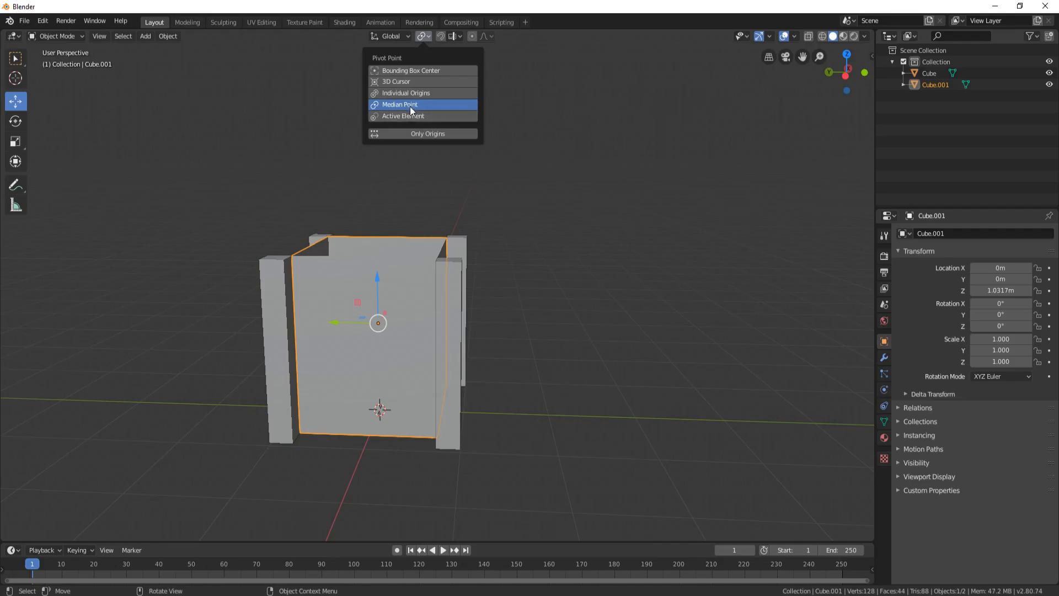
{"action": "right_click", "coordinate": [551, 271]}
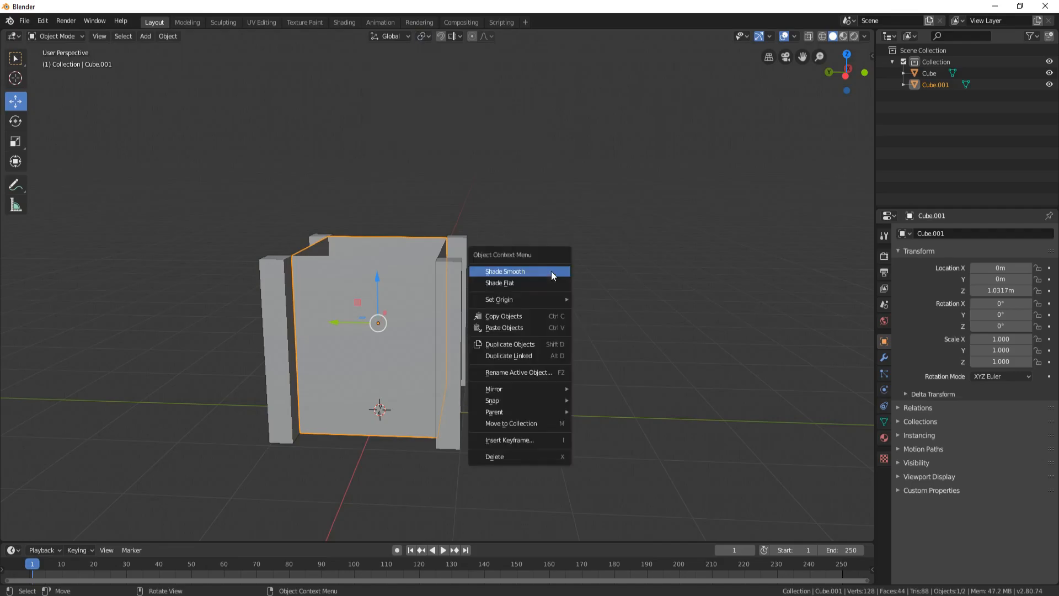
{"action": "mouse_move", "coordinate": [534, 299]}
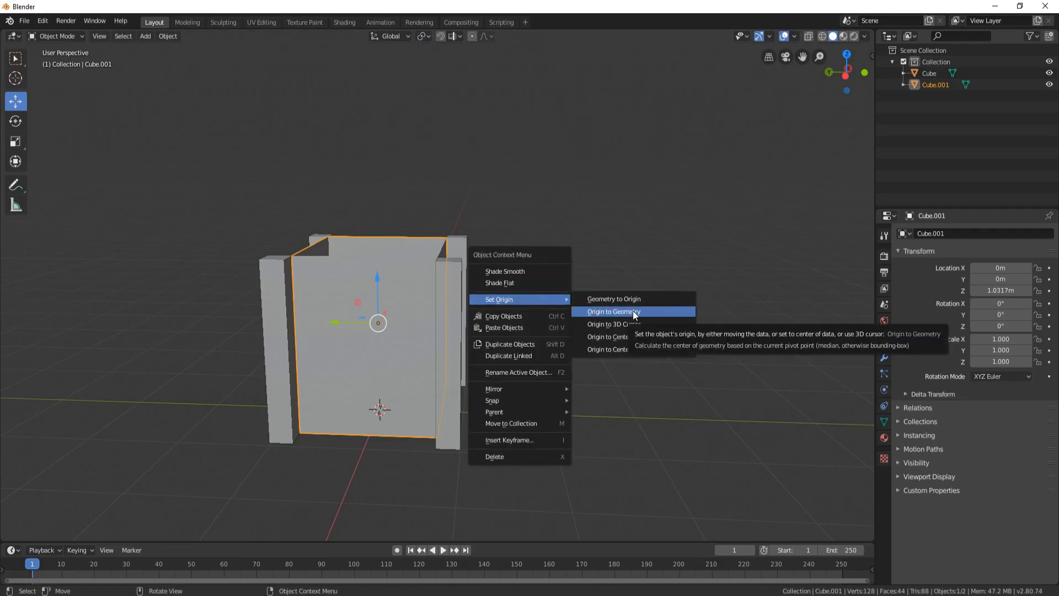
{"action": "left_click", "coordinate": [633, 312]}
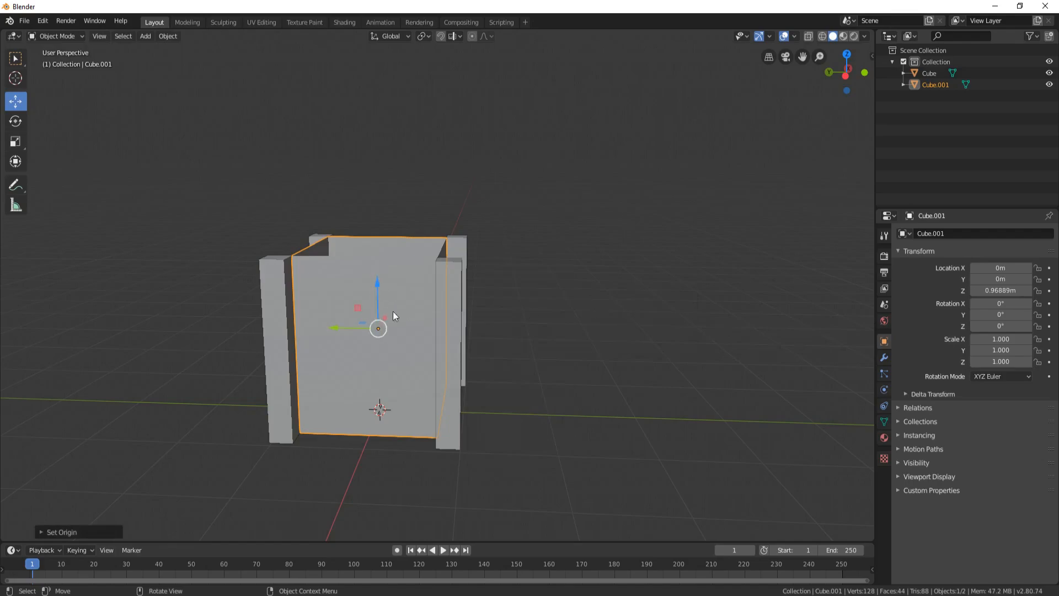
Step: In front view, scale the plank walls along Z to about 0.93, making them shorter than the posts
{"action": "key", "text": "KP_1"}
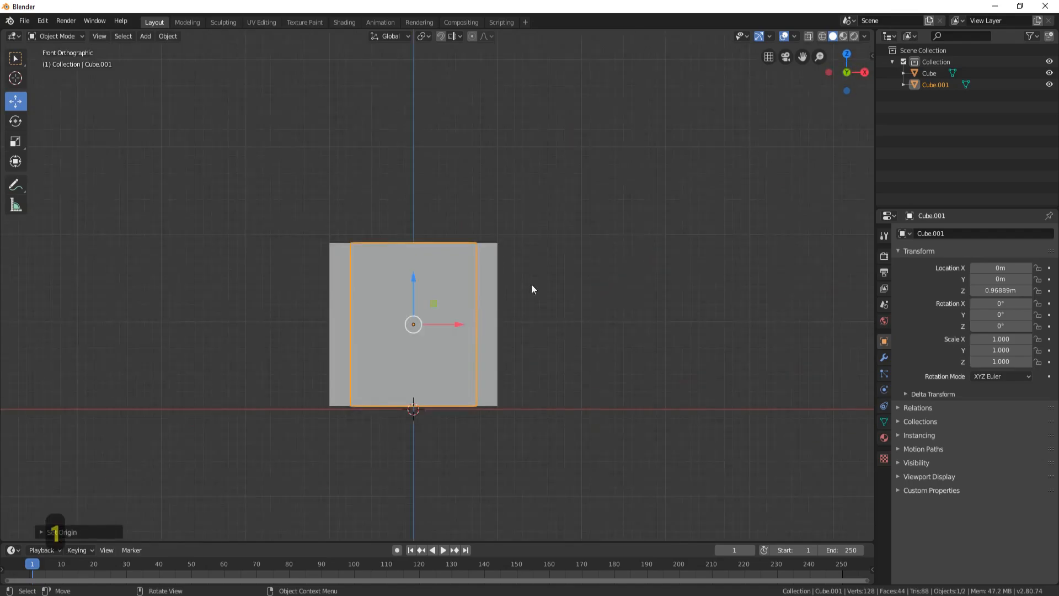
{"action": "key", "text": "s"}
{"action": "key", "text": "z"}
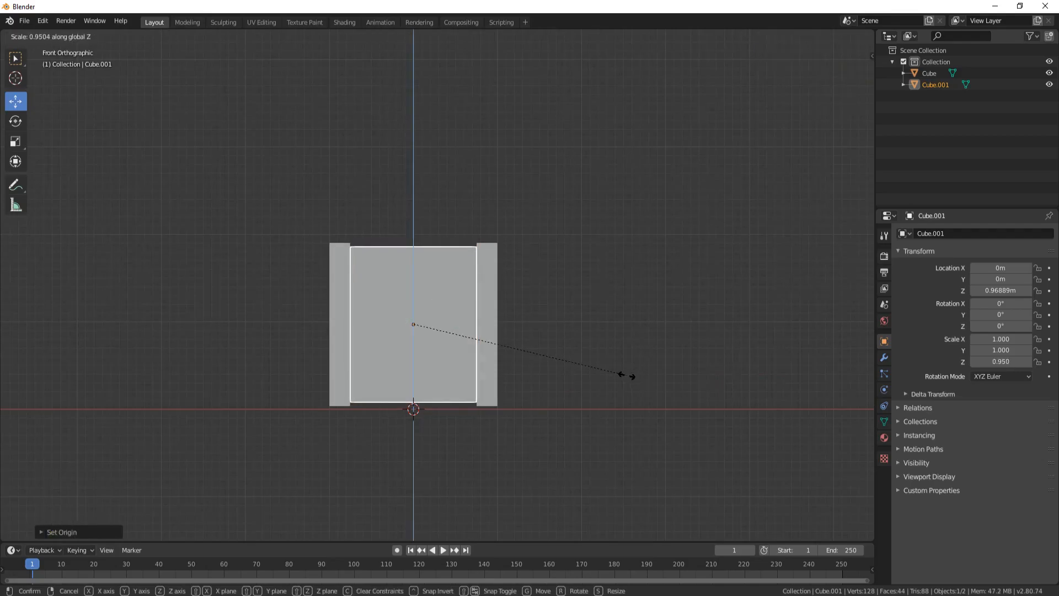
{"action": "left_click", "coordinate": [621, 378]}
{"action": "middle_click_drag", "start_coordinate": [621, 378], "coordinate": [347, 227]}
{"action": "middle_click_drag", "start_coordinate": [523, 217], "coordinate": [382, 285]}
{"action": "scroll", "coordinate": [441, 243], "scroll_direction": "up", "scroll_amount": 3}
{"action": "middle_click_drag", "start_coordinate": [535, 166], "coordinate": [441, 197]}
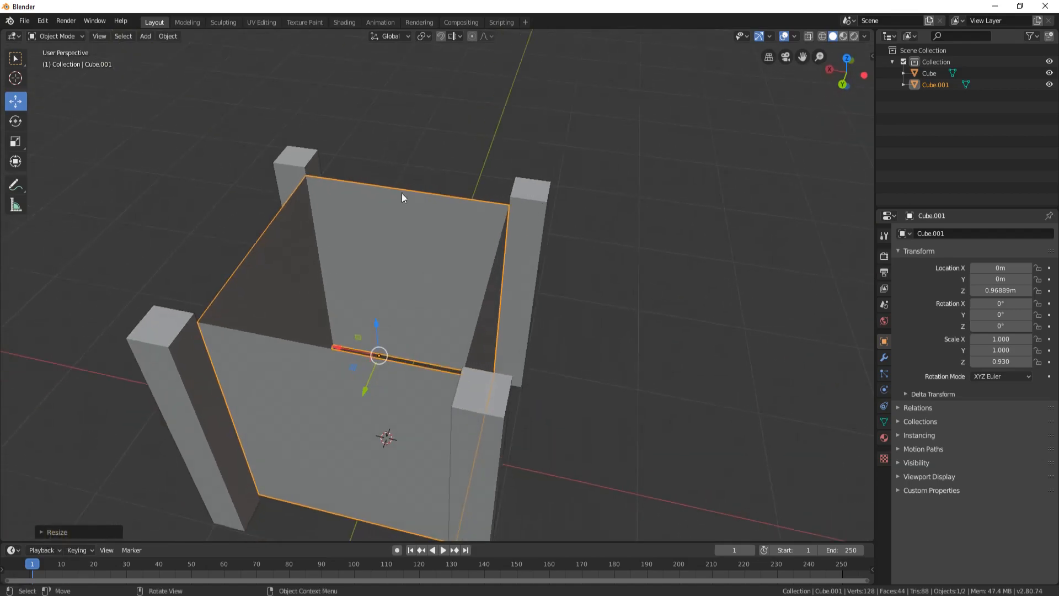
{"action": "middle_click_drag", "start_coordinate": [323, 188], "coordinate": [415, 177]}
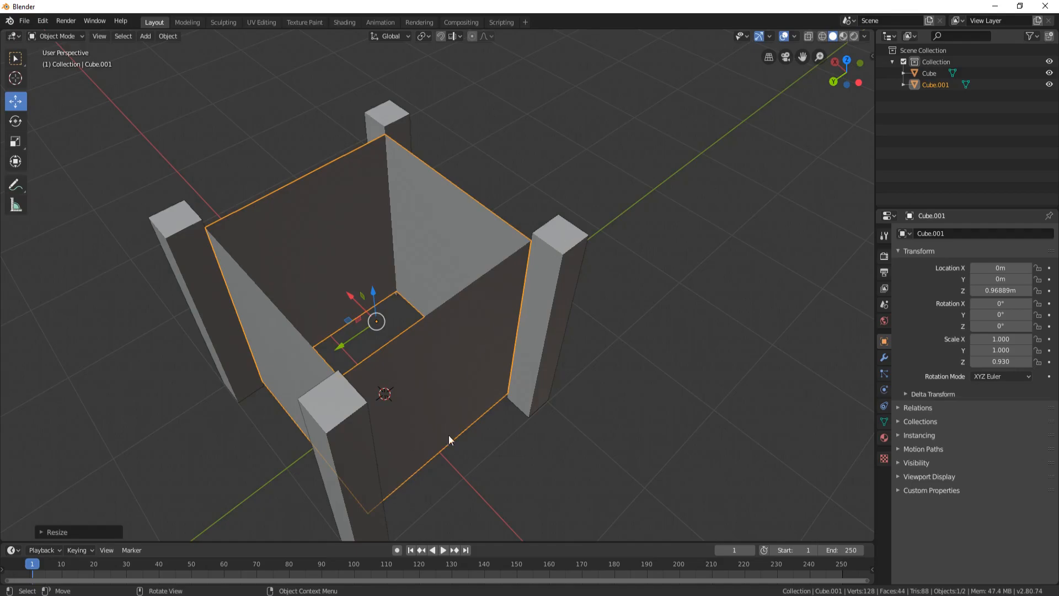
{"action": "middle_click_drag", "start_coordinate": [449, 434], "coordinate": [462, 355]}
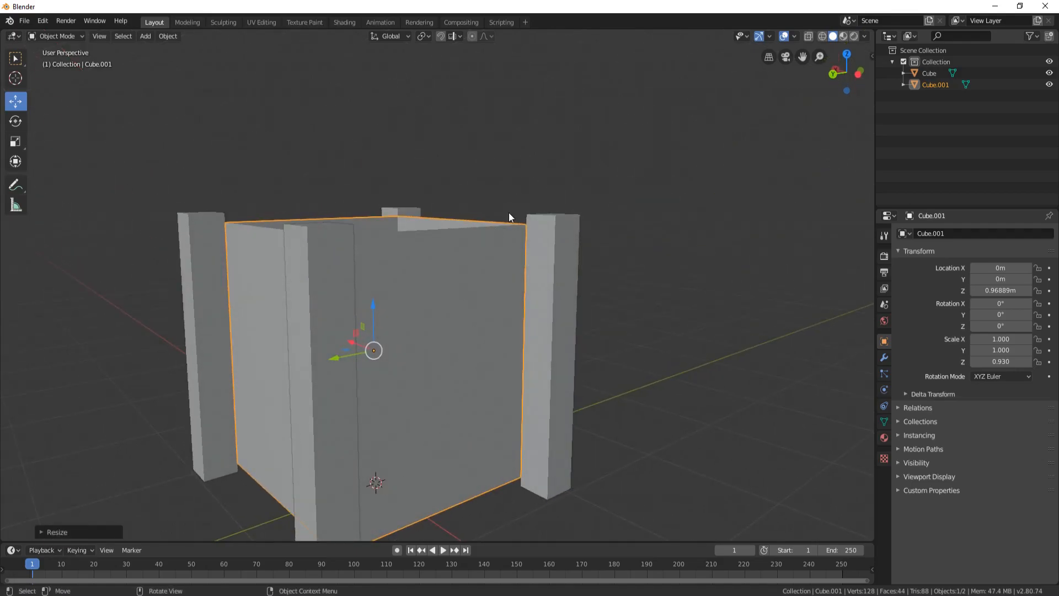
Step: Select all faces of the plank walls in Edit Mode and set the pivot point to Individual Origins
{"action": "middle_click_drag", "start_coordinate": [476, 186], "coordinate": [495, 232]}
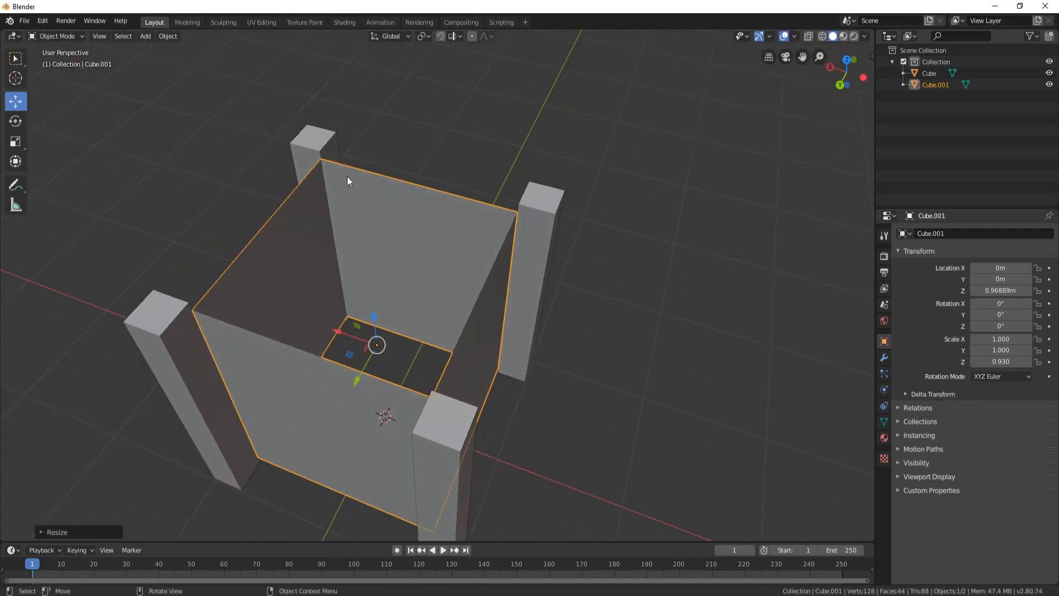
{"action": "key", "text": "Tab"}
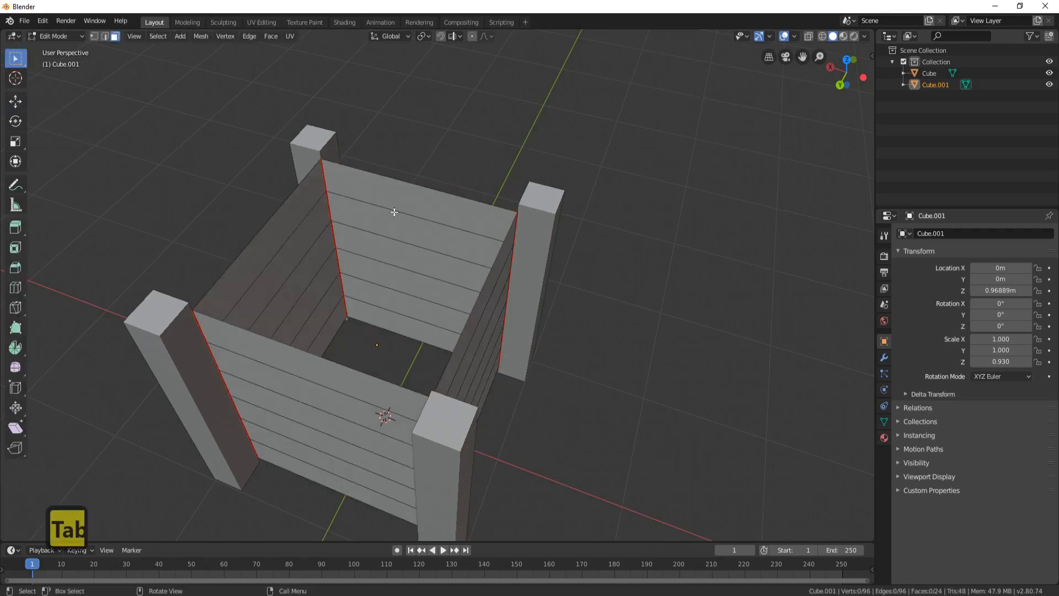
{"action": "key", "text": "a"}
{"action": "middle_click_drag", "start_coordinate": [533, 141], "coordinate": [433, 136]}
{"action": "middle_click_drag", "start_coordinate": [553, 226], "coordinate": [493, 220], "text": "shift"}
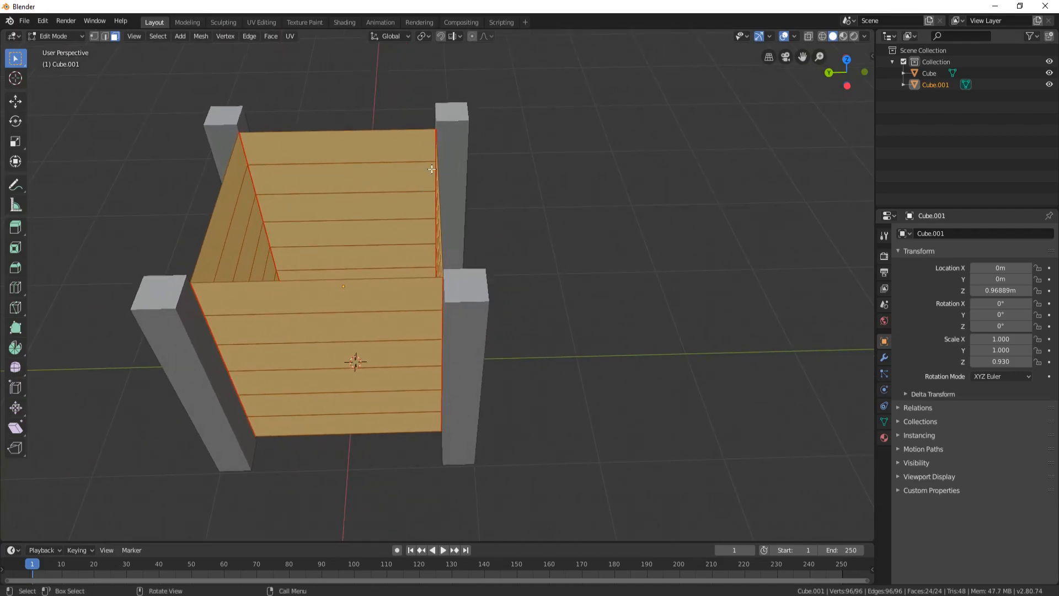
{"action": "left_click", "coordinate": [426, 36]}
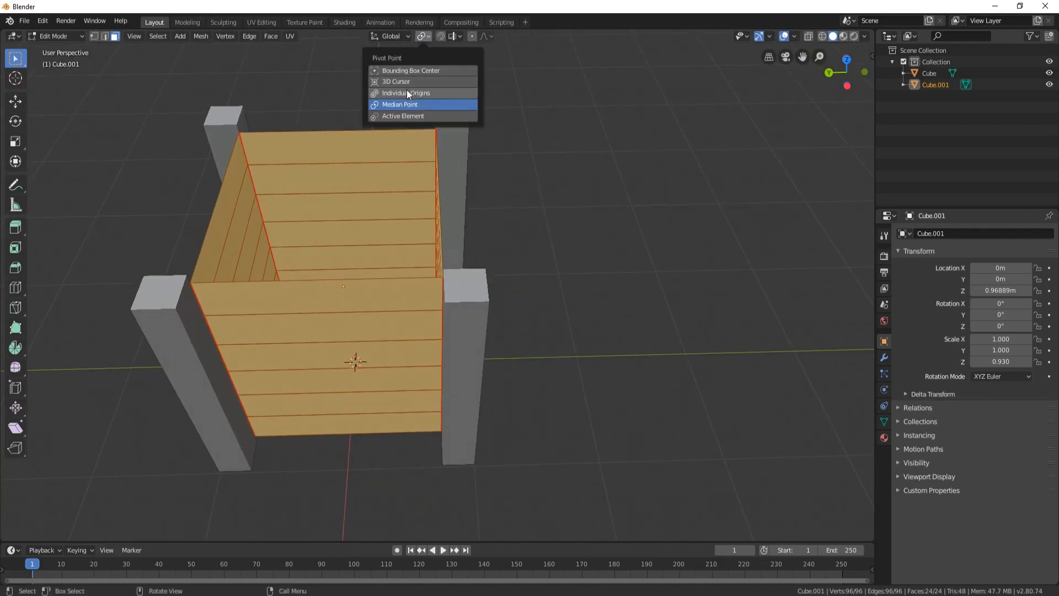
{"action": "left_click", "coordinate": [422, 91]}
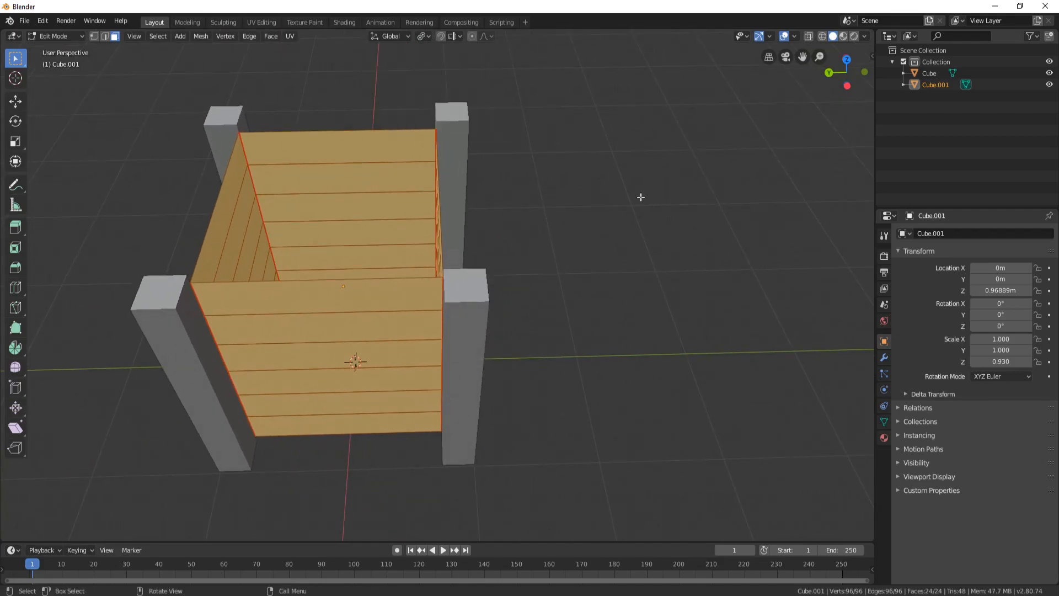
Step: Extrude all the plank faces by about -0.13 m along their normals to give the walls thickness
{"action": "key", "text": "e"}
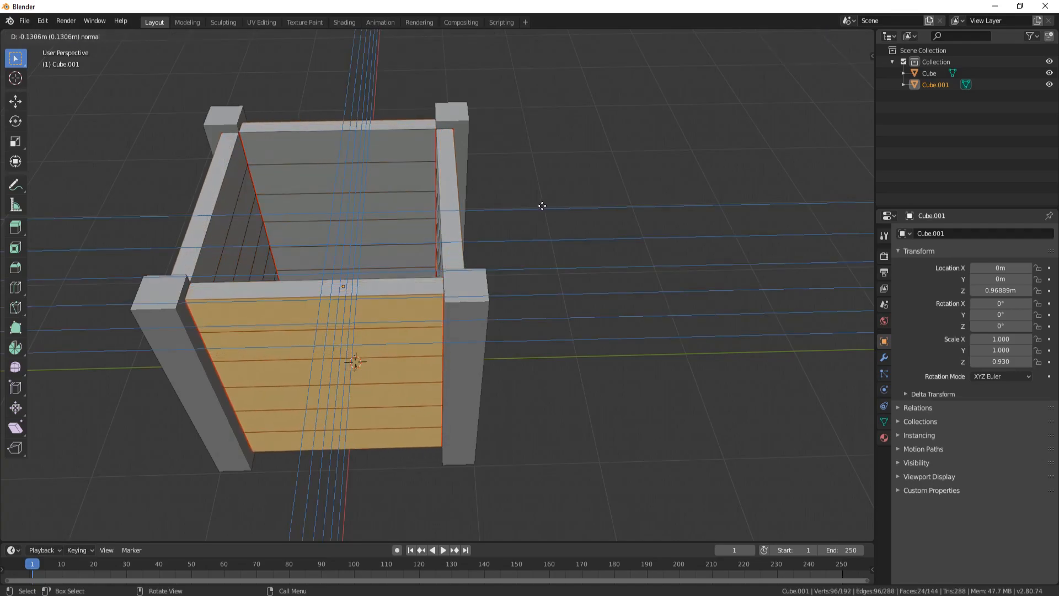
{"action": "left_click", "coordinate": [542, 207]}
{"action": "middle_click_drag", "start_coordinate": [542, 207], "coordinate": [467, 191]}
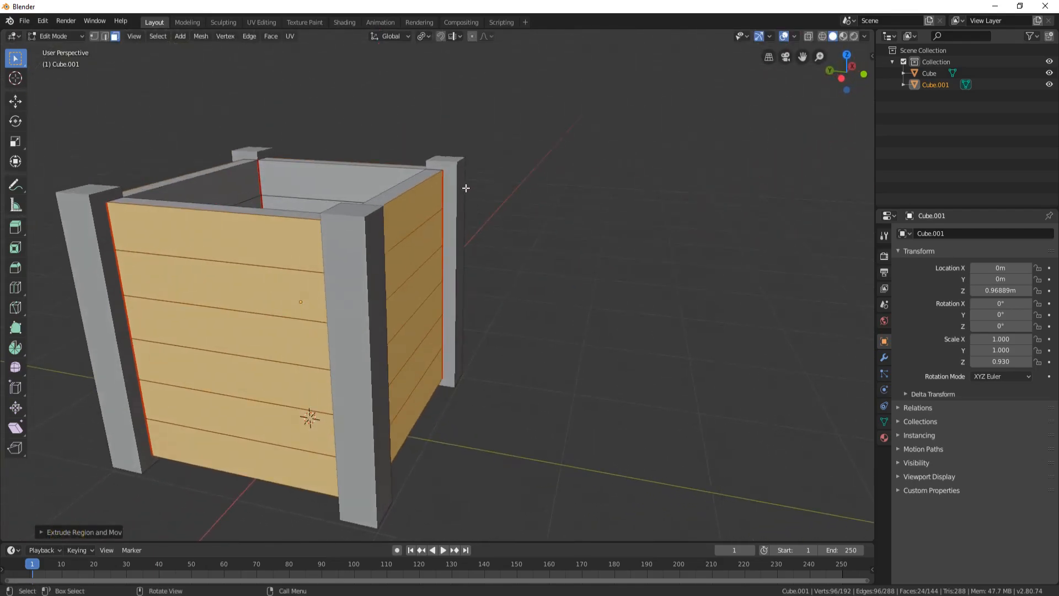
{"action": "middle_click_drag", "start_coordinate": [409, 374], "coordinate": [475, 143]}
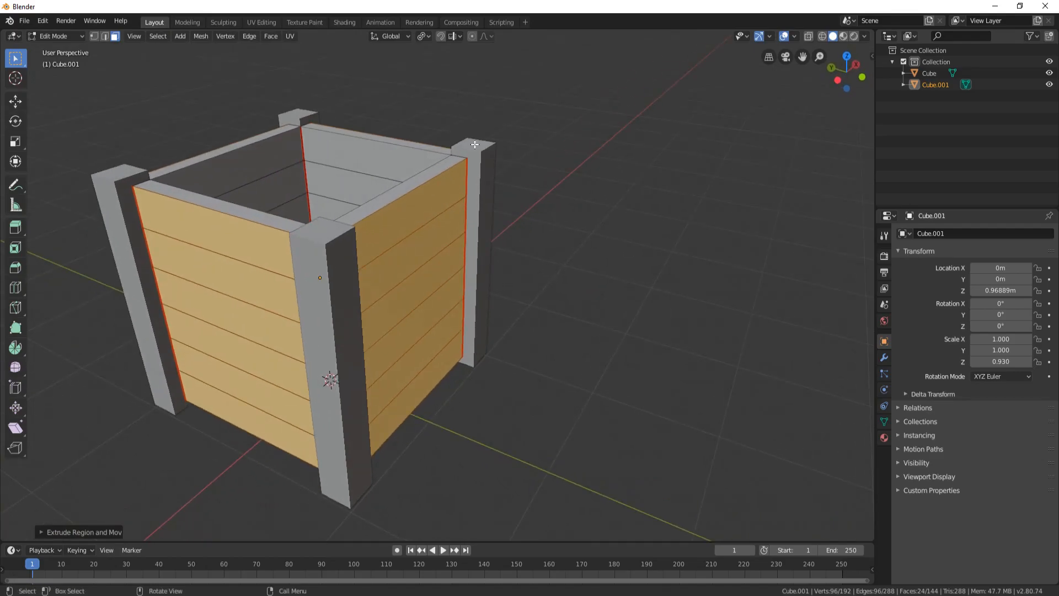
{"action": "middle_click_drag", "start_coordinate": [368, 223], "coordinate": [333, 414]}
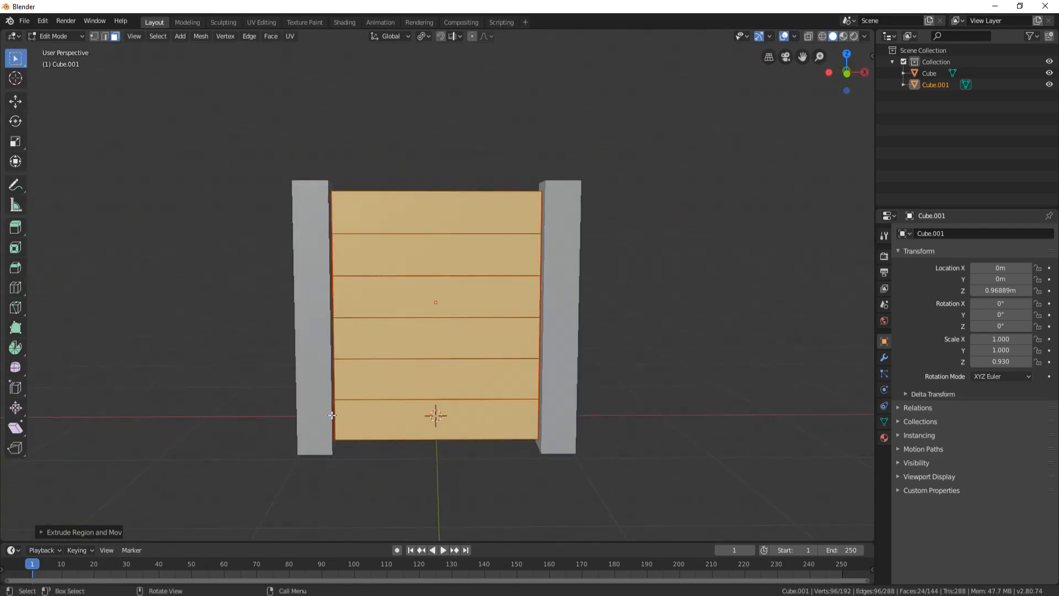
{"action": "middle_click_drag", "start_coordinate": [549, 205], "coordinate": [463, 239]}
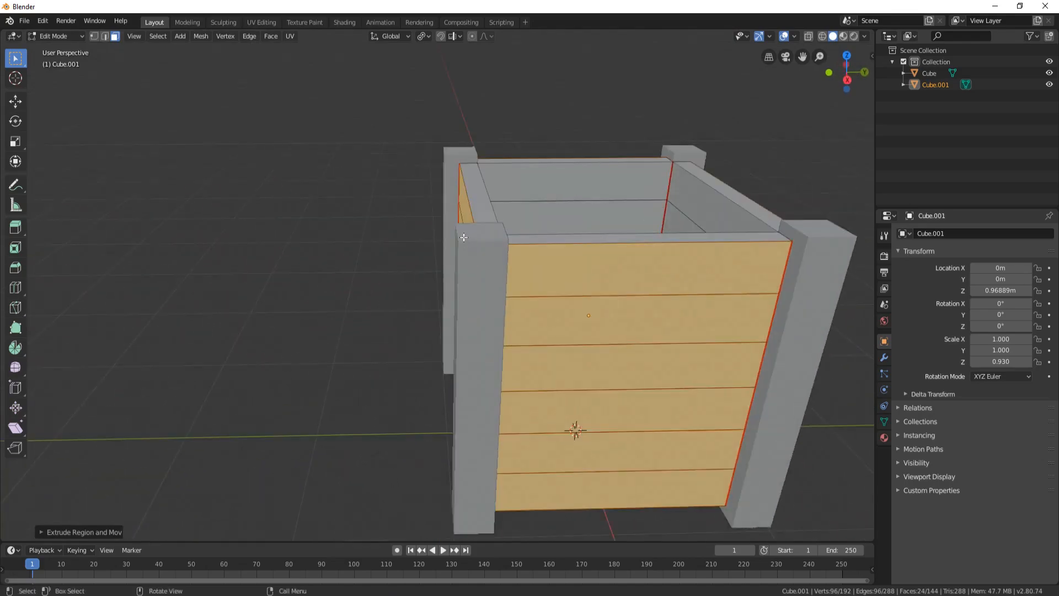
{"action": "middle_click_drag", "start_coordinate": [453, 164], "coordinate": [407, 168]}
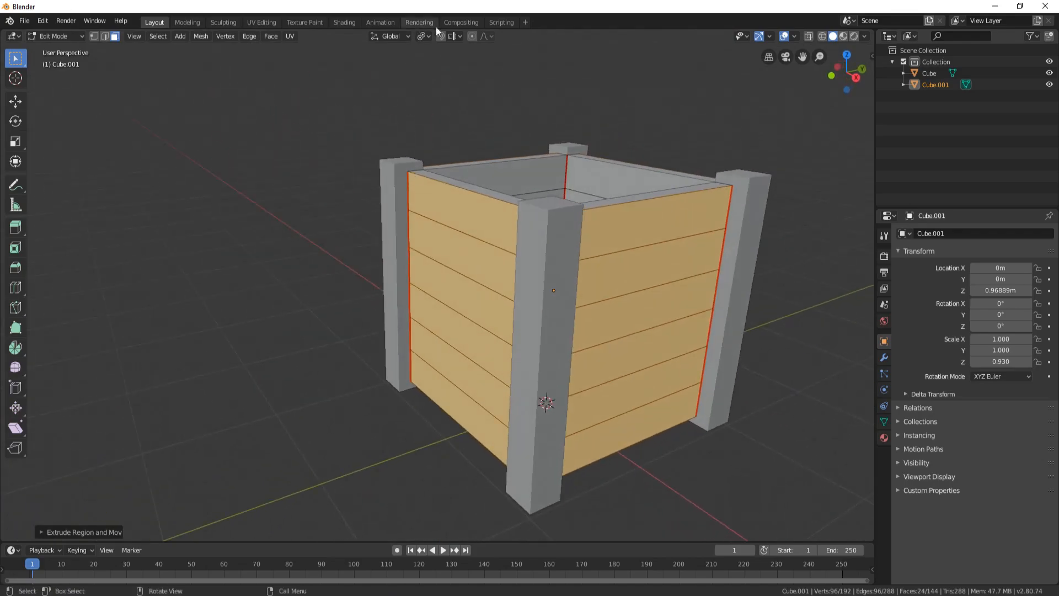
Step: In front view, scale the planks down slightly along Z about their individual origins to open narrow gaps between them
{"action": "left_click", "coordinate": [429, 33]}
{"action": "key", "text": "KP_1"}
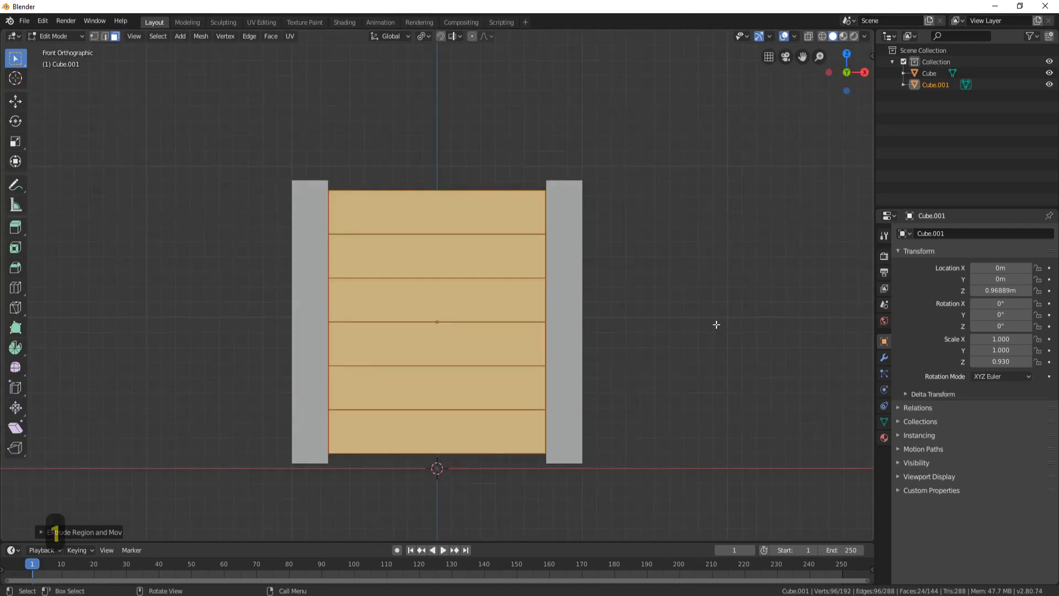
{"action": "key", "text": "s"}
{"action": "key", "text": "z"}
{"action": "left_click", "coordinate": [707, 325]}
{"action": "middle_click_drag", "start_coordinate": [624, 216], "coordinate": [562, 183]}
{"action": "scroll", "coordinate": [539, 222], "scroll_direction": "up", "scroll_amount": 4}
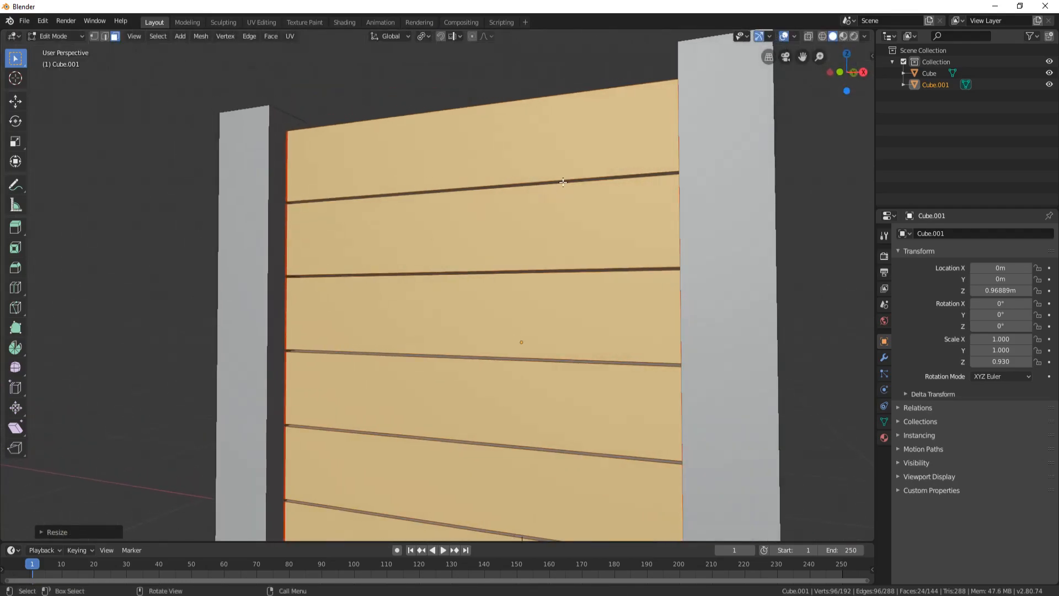
{"action": "scroll", "coordinate": [413, 313], "scroll_direction": "down", "scroll_amount": 6}
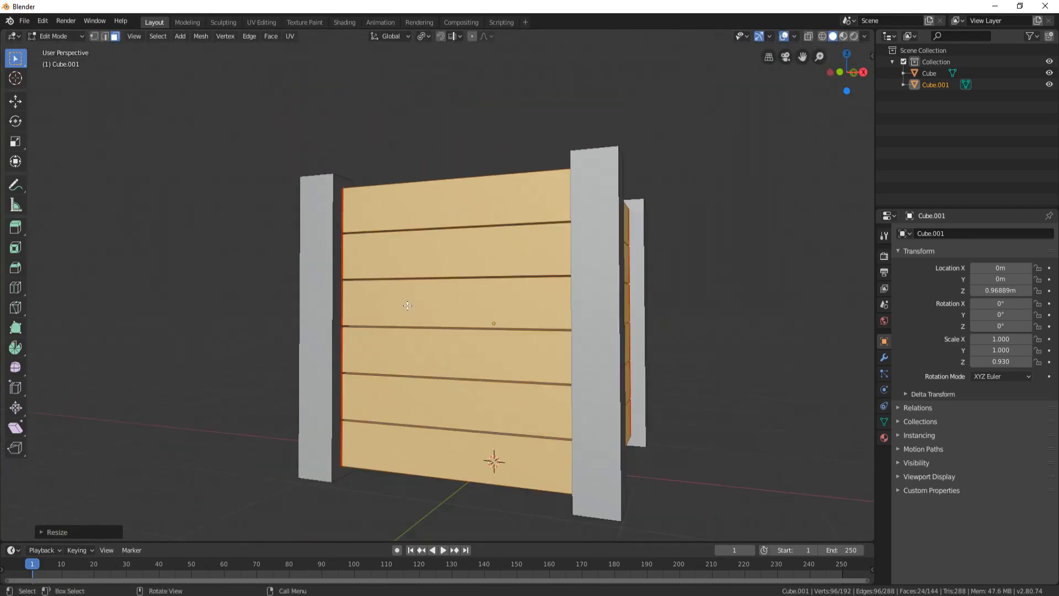
Step: Select the entire plank mesh and mark all its edges as seams
{"action": "middle_click_drag", "start_coordinate": [413, 312], "coordinate": [439, 230]}
{"action": "key", "text": "a"}
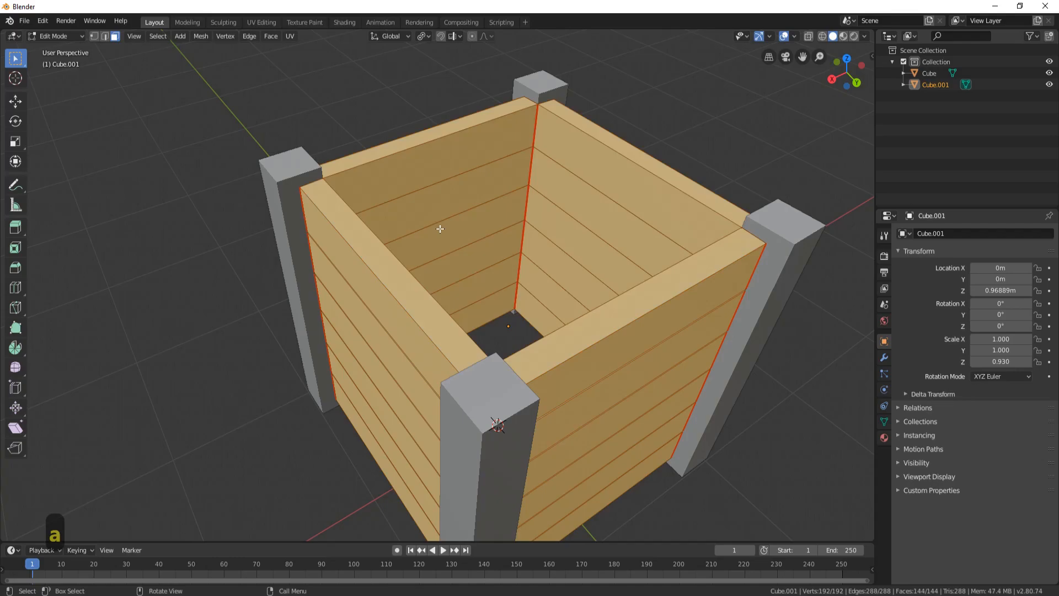
{"action": "key", "text": "ctrl+e"}
{"action": "left_click", "coordinate": [412, 226]}
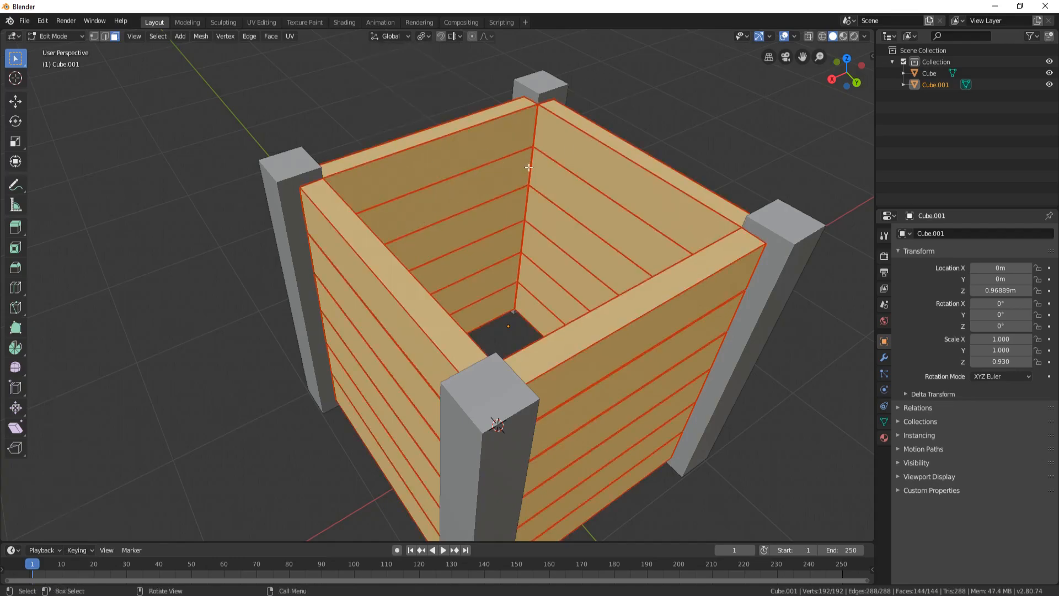
Step: Hide the corner posts and reopen the plank walls in Edit Mode
{"action": "middle_click_drag", "start_coordinate": [610, 130], "coordinate": [326, 146]}
{"action": "key", "text": "Tab"}
{"action": "left_click", "coordinate": [309, 121]}
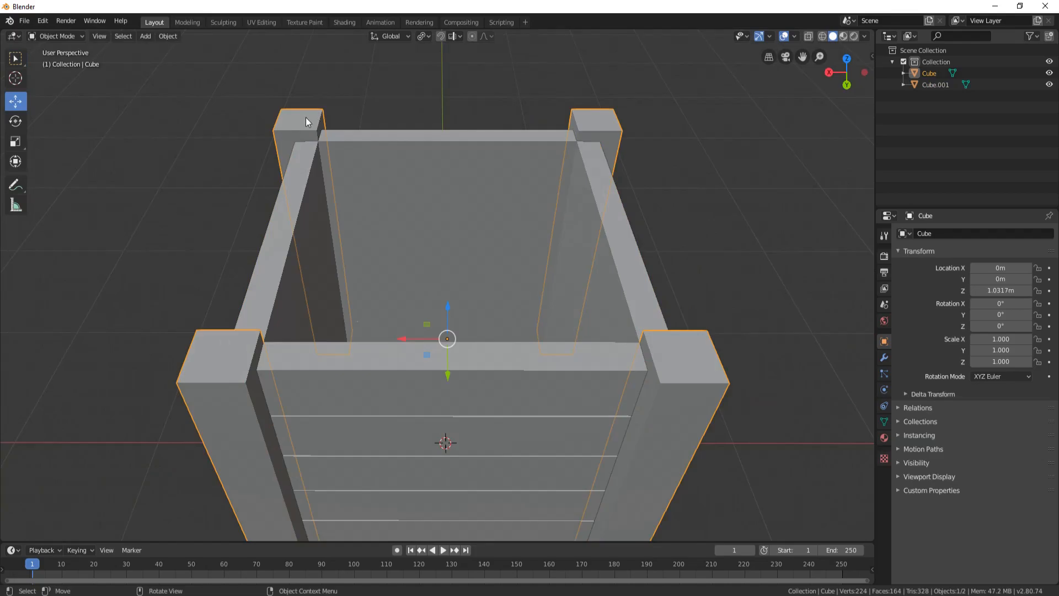
{"action": "key", "text": "h"}
{"action": "left_click", "coordinate": [472, 141]}
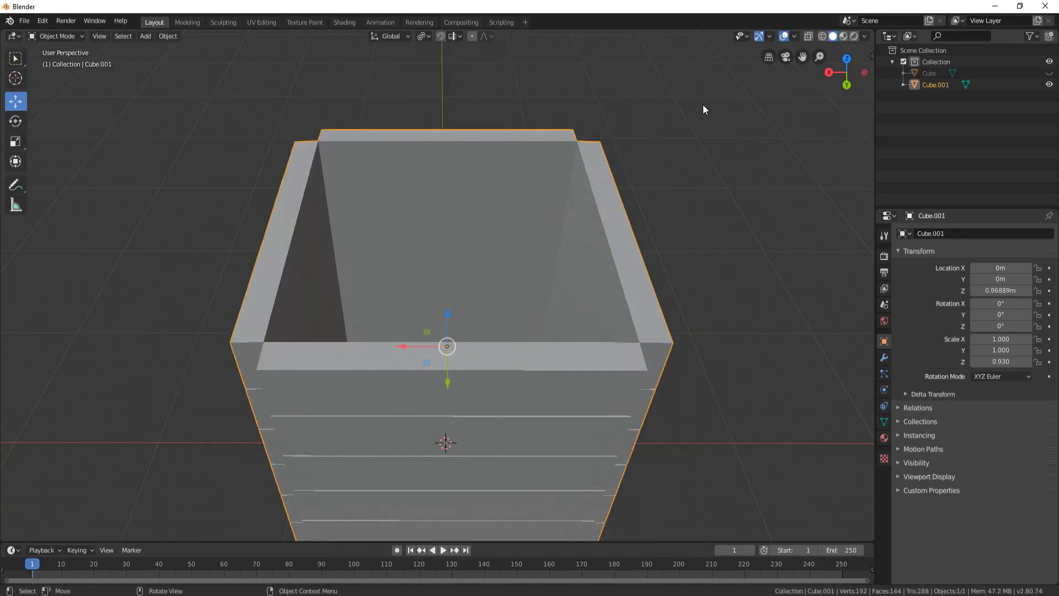
{"action": "middle_click_drag", "start_coordinate": [703, 104], "coordinate": [565, 111]}
{"action": "key", "text": "Tab"}
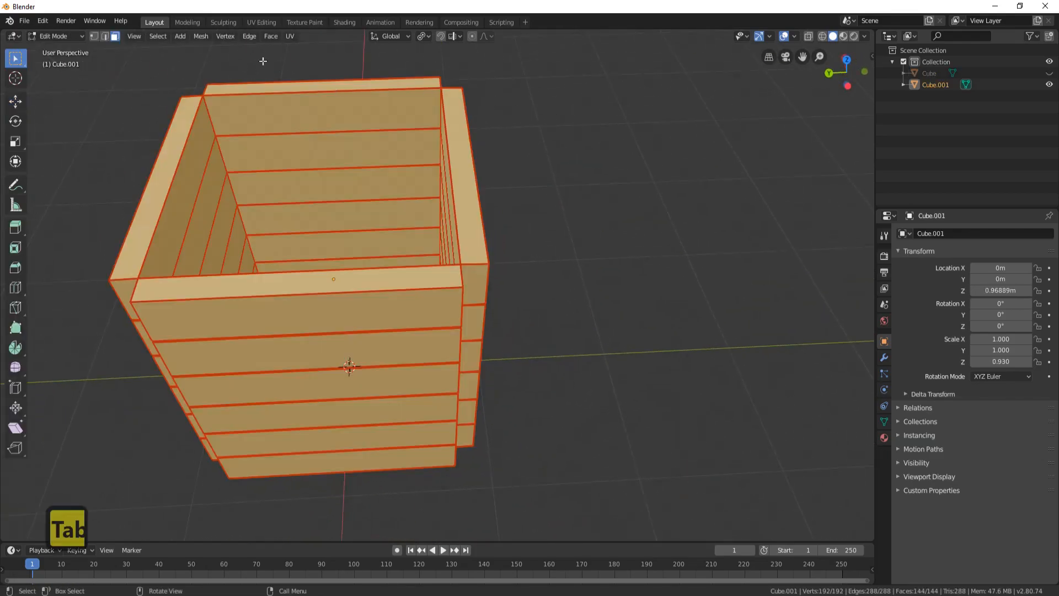
Step: Select the inner faces of every plank on all four walls and delete them
{"action": "left_click", "coordinate": [328, 122]}
{"action": "left_click", "coordinate": [341, 151], "text": "shift"}
{"action": "left_click", "coordinate": [343, 180], "text": "shift"}
{"action": "left_click", "coordinate": [354, 215], "text": "shift"}
{"action": "left_click", "coordinate": [357, 241], "text": "shift"}
{"action": "left_click", "coordinate": [368, 263], "text": "shift"}
{"action": "middle_click_drag", "start_coordinate": [367, 263], "coordinate": [318, 149]}
{"action": "left_click", "coordinate": [313, 108], "text": "shift"}
{"action": "left_click", "coordinate": [337, 123], "text": "shift"}
{"action": "middle_click_drag", "start_coordinate": [421, 106], "coordinate": [427, 144]}
{"action": "left_click", "coordinate": [381, 118], "text": "shift"}
{"action": "left_click", "coordinate": [390, 143], "text": "shift"}
{"action": "left_click", "coordinate": [441, 156], "text": "shift"}
{"action": "left_click", "coordinate": [450, 177], "text": "shift"}
{"action": "middle_click_drag", "start_coordinate": [513, 153], "coordinate": [466, 87]}
{"action": "left_click", "coordinate": [488, 107], "text": "shift"}
{"action": "left_click", "coordinate": [503, 141], "text": "shift"}
{"action": "left_click", "coordinate": [511, 158], "text": "shift"}
{"action": "left_click", "coordinate": [514, 184], "text": "shift"}
{"action": "left_click", "coordinate": [499, 172], "text": "shift"}
{"action": "left_click", "coordinate": [505, 219], "text": "shift"}
{"action": "middle_click_drag", "start_coordinate": [505, 219], "coordinate": [469, 164]}
{"action": "left_click", "coordinate": [469, 164], "text": "shift"}
{"action": "left_click", "coordinate": [477, 198], "text": "shift"}
{"action": "left_click", "coordinate": [485, 227], "text": "shift"}
{"action": "left_click", "coordinate": [485, 249], "text": "shift"}
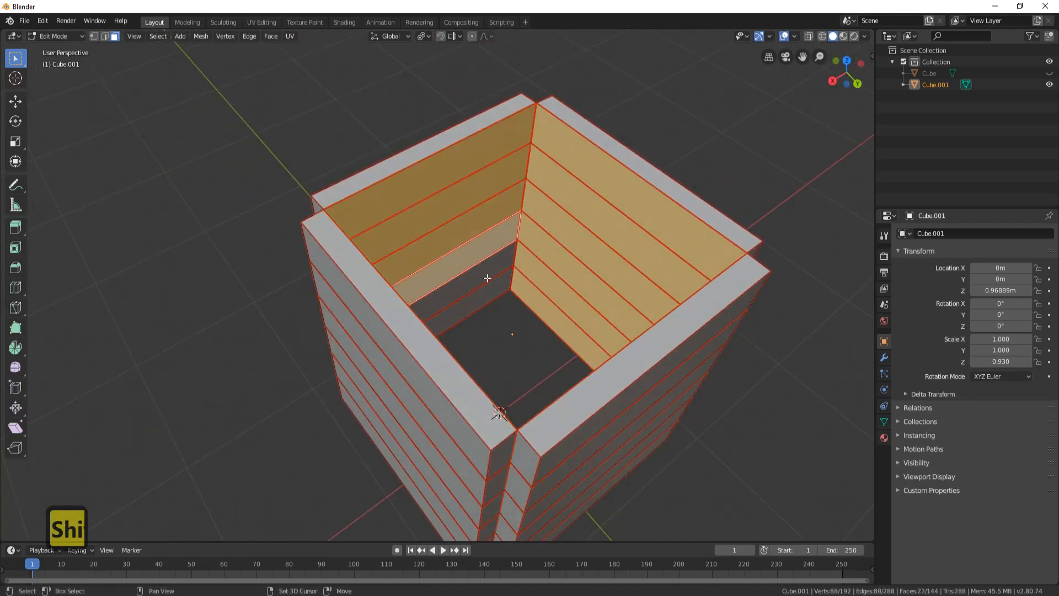
{"action": "left_click", "coordinate": [487, 277], "text": "shift"}
{"action": "left_click", "coordinate": [489, 295], "text": "shift"}
{"action": "middle_click_drag", "start_coordinate": [489, 295], "coordinate": [564, 225]}
{"action": "key", "text": "Delete"}
{"action": "left_click", "coordinate": [427, 213]}
Step: Select the small end faces of the planks at all four corners and delete them
{"action": "left_click", "coordinate": [550, 204]}
{"action": "left_click", "coordinate": [547, 244], "text": "shift"}
{"action": "left_click", "coordinate": [545, 284], "text": "shift"}
{"action": "left_click", "coordinate": [540, 322], "text": "shift"}
{"action": "left_click", "coordinate": [538, 353], "text": "shift"}
{"action": "left_click", "coordinate": [533, 385], "text": "shift"}
{"action": "middle_click_drag", "start_coordinate": [574, 317], "coordinate": [492, 297]}
{"action": "left_click", "coordinate": [477, 215], "text": "shift"}
{"action": "left_click", "coordinate": [483, 266], "text": "shift"}
{"action": "left_click", "coordinate": [479, 312], "text": "shift"}
{"action": "left_click", "coordinate": [476, 352], "text": "shift"}
{"action": "left_click", "coordinate": [473, 386], "text": "shift"}
{"action": "left_click", "coordinate": [469, 418], "text": "shift"}
{"action": "middle_click_drag", "start_coordinate": [470, 419], "coordinate": [551, 229]}
{"action": "left_click", "coordinate": [518, 242], "text": "shift"}
{"action": "left_click", "coordinate": [518, 311], "text": "shift"}
{"action": "middle_click_drag", "start_coordinate": [519, 311], "coordinate": [503, 286]}
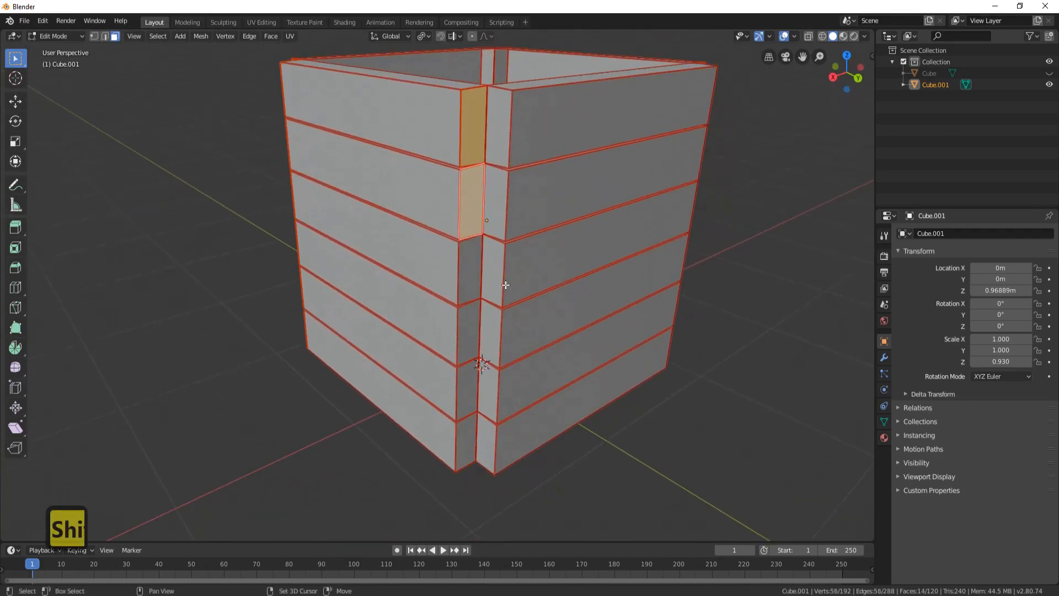
{"action": "left_click", "coordinate": [473, 274], "text": "shift"}
{"action": "left_click", "coordinate": [478, 329], "text": "shift"}
{"action": "left_click", "coordinate": [472, 389], "text": "shift"}
{"action": "left_click", "coordinate": [467, 444], "text": "shift"}
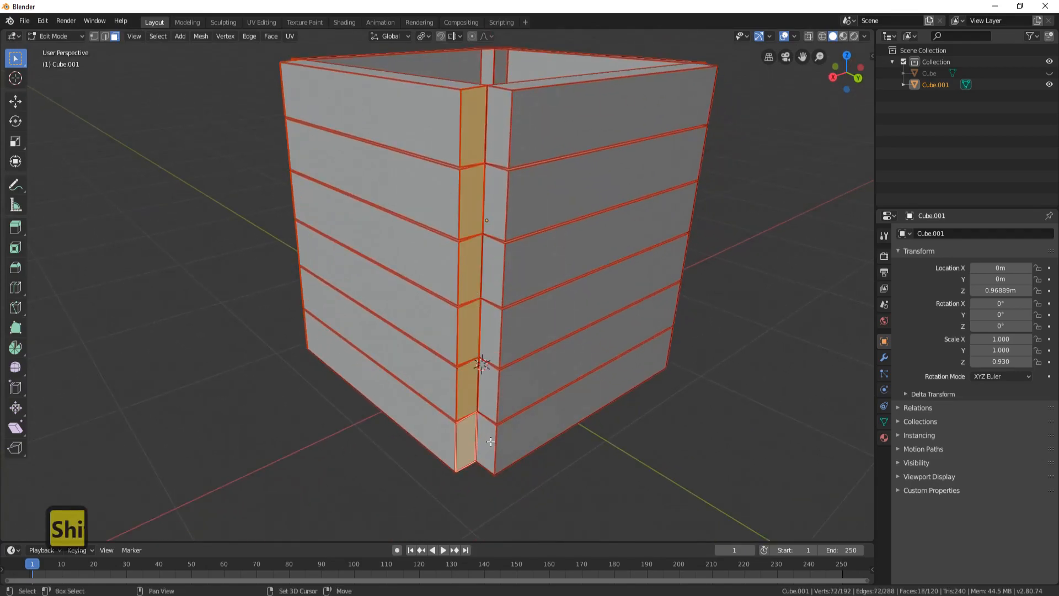
{"action": "left_click", "coordinate": [478, 399], "text": "shift"}
{"action": "middle_click_drag", "start_coordinate": [519, 387], "coordinate": [456, 339]}
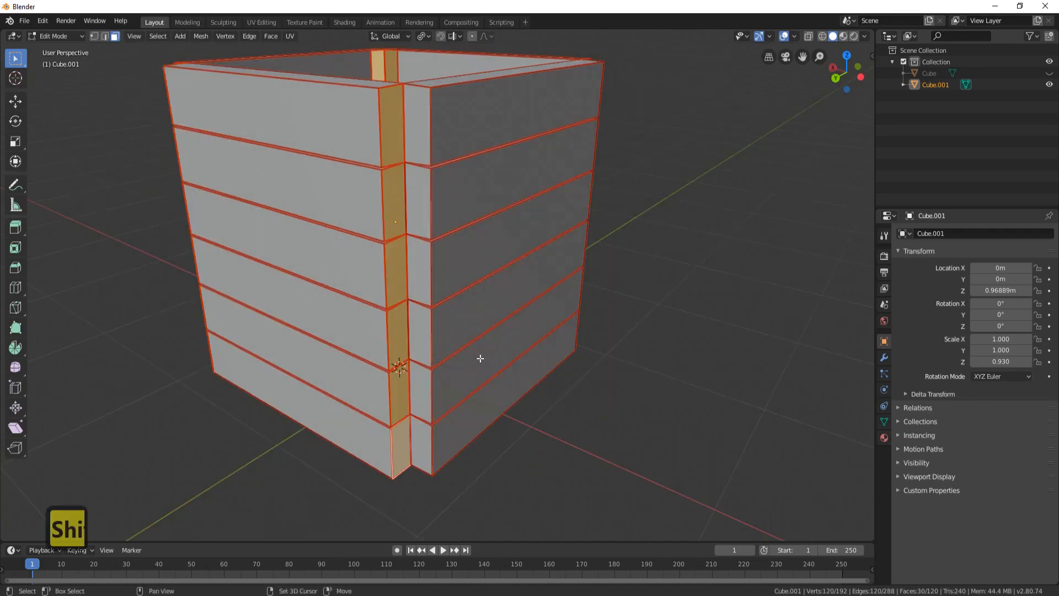
{"action": "left_click", "coordinate": [425, 441], "text": "shift"}
{"action": "left_click", "coordinate": [420, 333], "text": "shift"}
{"action": "left_click", "coordinate": [421, 386], "text": "shift"}
{"action": "left_click", "coordinate": [420, 276], "text": "shift"}
{"action": "left_click", "coordinate": [421, 203], "text": "shift"}
{"action": "left_click", "coordinate": [417, 123], "text": "shift"}
{"action": "middle_click_drag", "start_coordinate": [417, 122], "coordinate": [399, 158]}
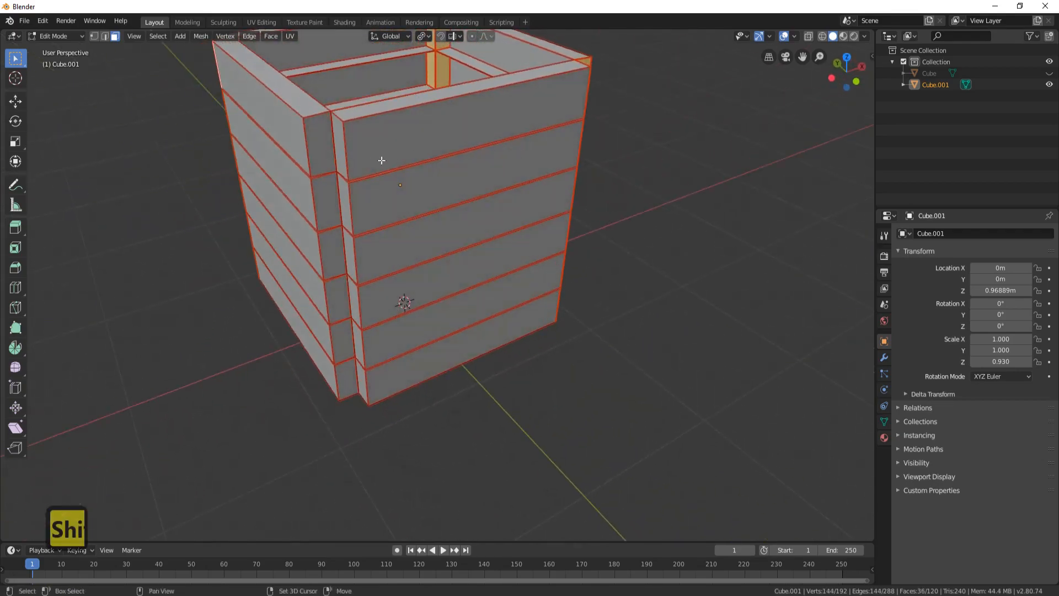
{"action": "left_click", "coordinate": [326, 158], "text": "shift"}
{"action": "left_click", "coordinate": [328, 202], "text": "shift"}
{"action": "left_click", "coordinate": [332, 251], "text": "shift"}
{"action": "left_click", "coordinate": [337, 301], "text": "shift"}
{"action": "left_click", "coordinate": [341, 340], "text": "shift"}
{"action": "left_click", "coordinate": [343, 375], "text": "shift"}
{"action": "left_click", "coordinate": [362, 381], "text": "shift"}
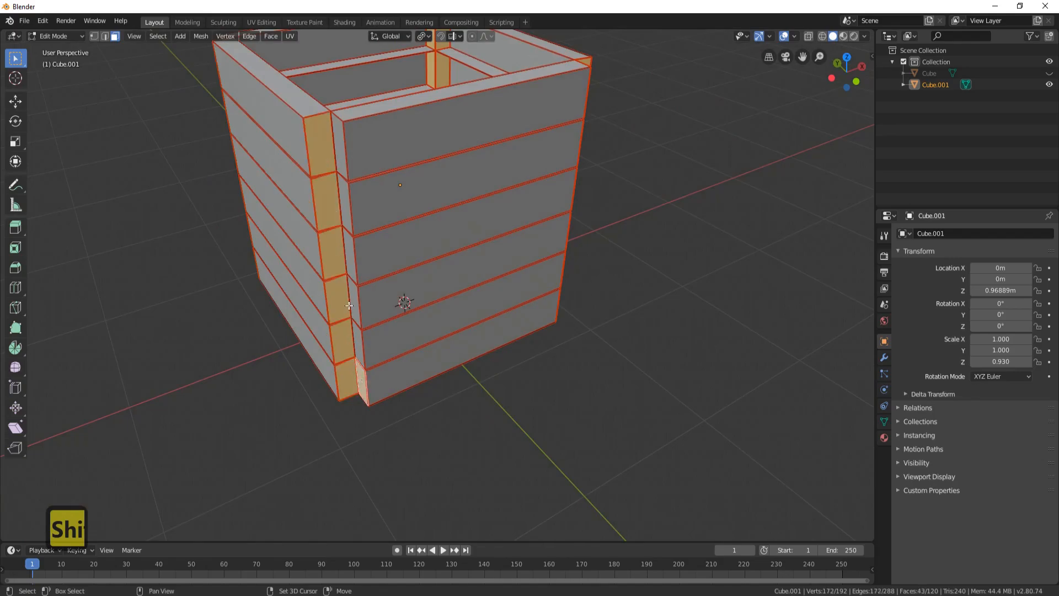
{"action": "left_click", "coordinate": [358, 340], "text": "shift"}
{"action": "left_click", "coordinate": [354, 303], "text": "shift"}
{"action": "left_click", "coordinate": [354, 261], "text": "shift"}
{"action": "left_click", "coordinate": [344, 214], "text": "shift"}
{"action": "left_click", "coordinate": [342, 154], "text": "shift"}
{"action": "middle_click_drag", "start_coordinate": [604, 177], "coordinate": [516, 150]}
{"action": "key", "text": "x"}
{"action": "left_click", "coordinate": [479, 179]}
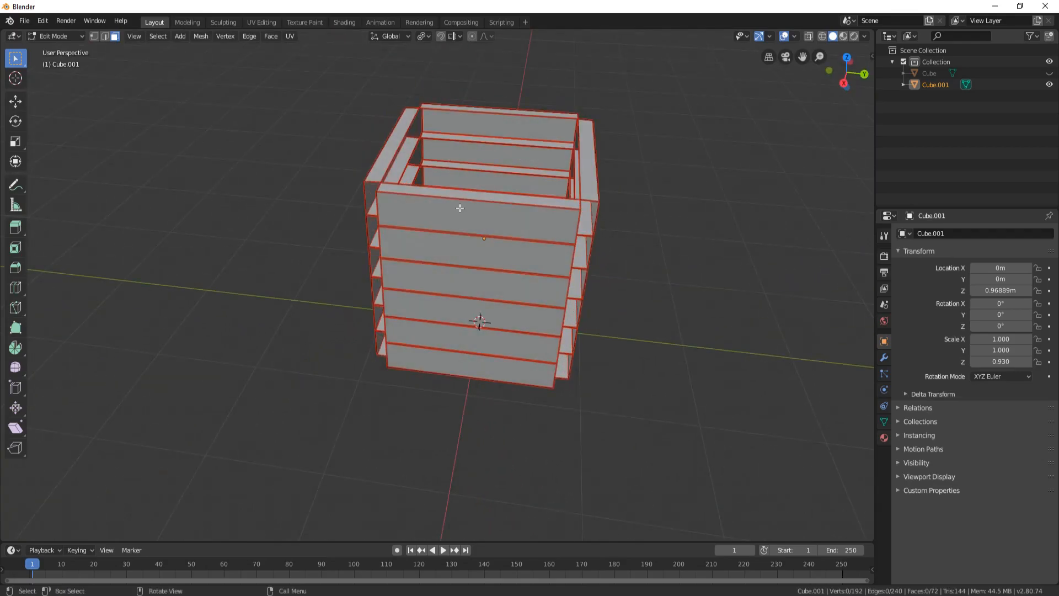
Step: Return to Object Mode and unhide the corner posts around the plank walls
{"action": "middle_click_drag", "start_coordinate": [662, 175], "coordinate": [600, 171]}
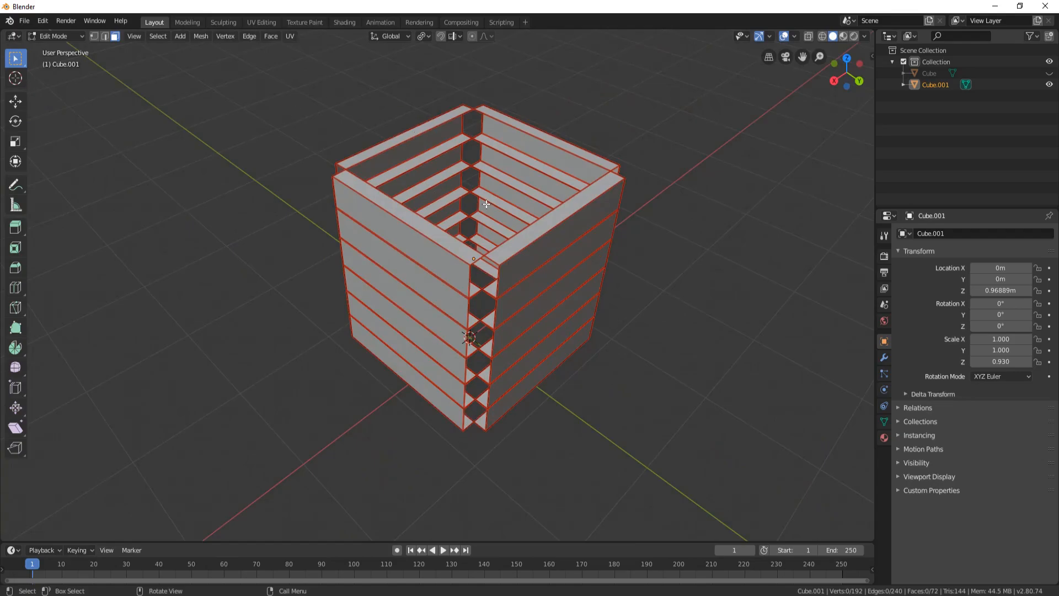
{"action": "key", "text": "Tab"}
{"action": "key", "text": "alt+h"}
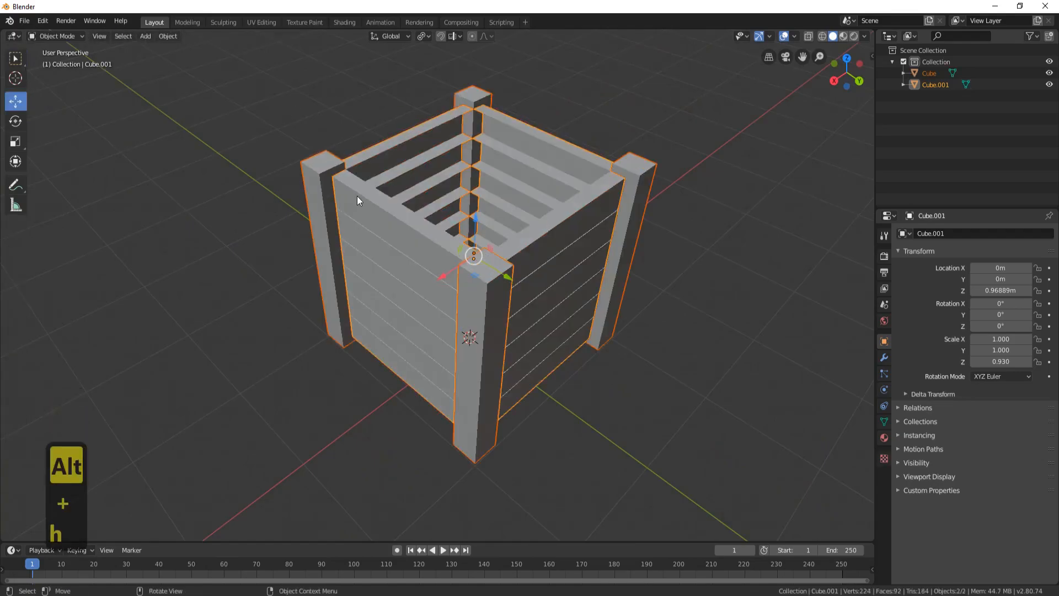
{"action": "middle_click_drag", "start_coordinate": [440, 191], "coordinate": [422, 190]}
{"action": "scroll", "coordinate": [379, 176], "scroll_direction": "up", "scroll_amount": 2}
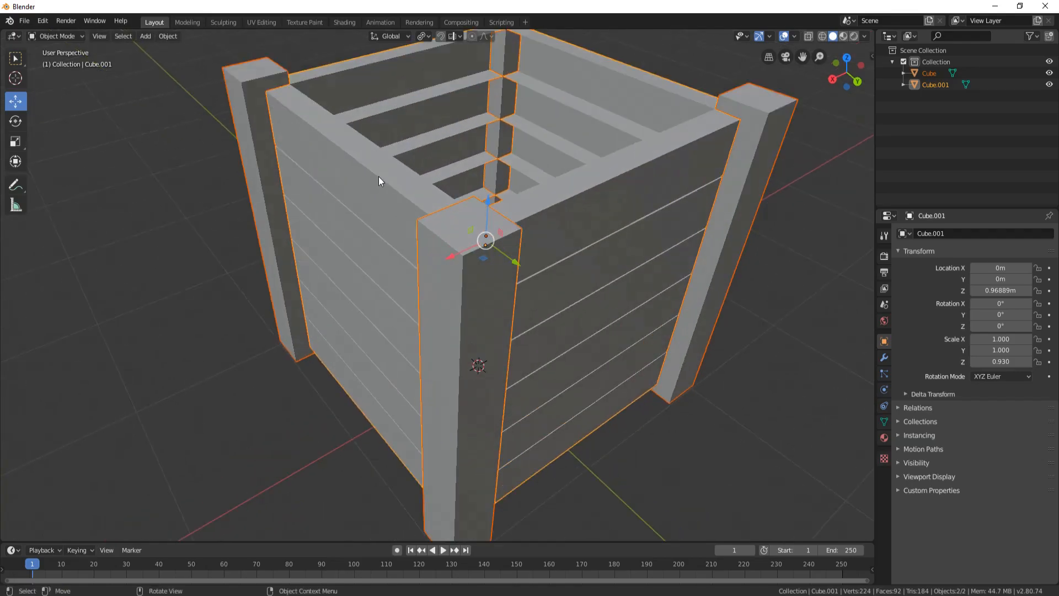
Step: In Edit Mode, select the four inner top edges of the plank walls and duplicate them in place
{"action": "key", "text": "Tab"}
{"action": "middle_click_drag", "start_coordinate": [428, 105], "coordinate": [298, 177], "text": "shift"}
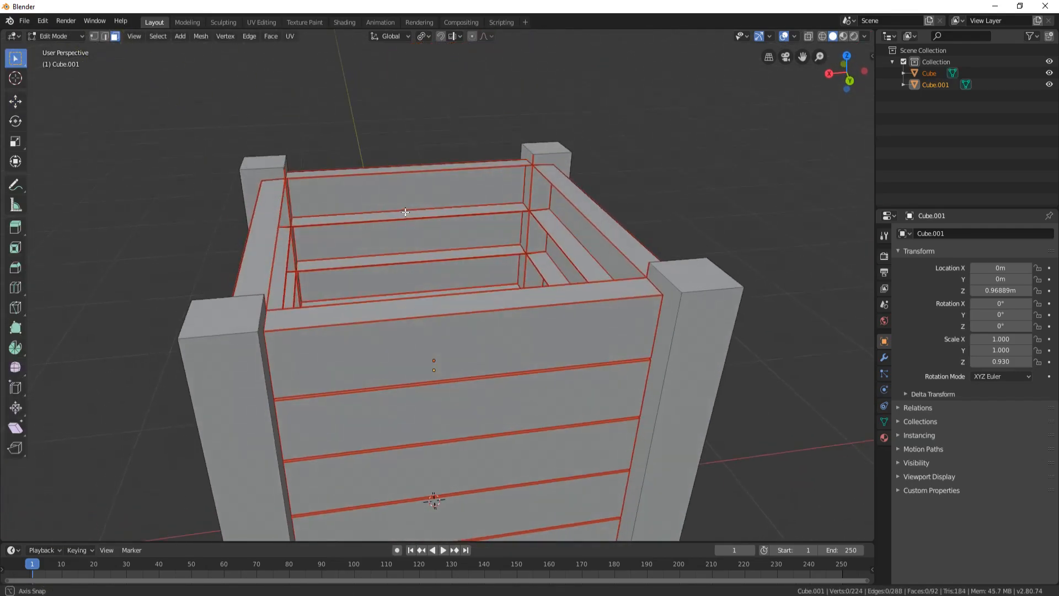
{"action": "key", "text": "2"}
{"action": "left_click", "coordinate": [278, 222]}
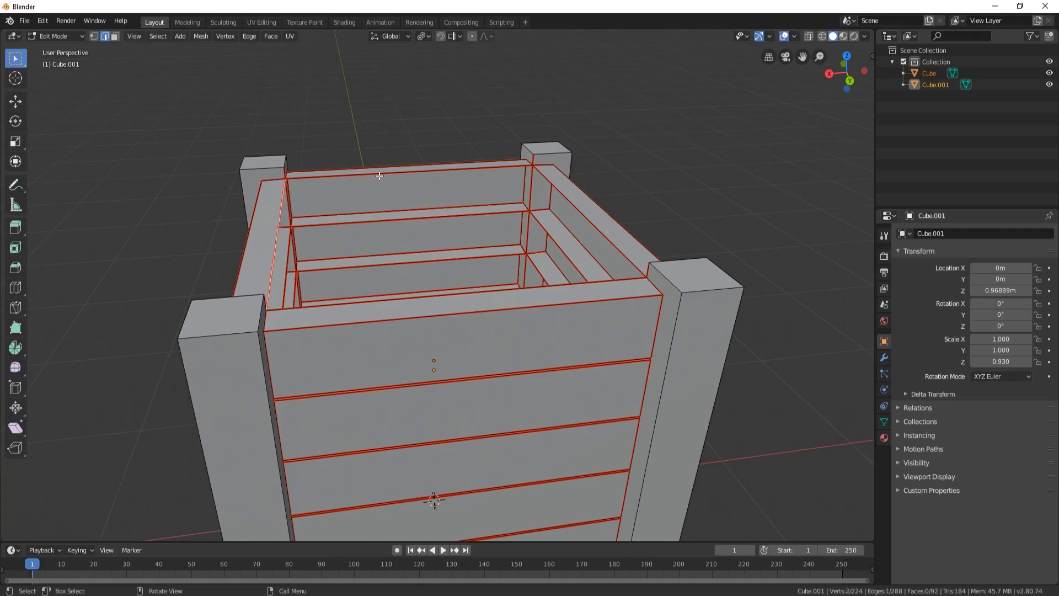
{"action": "left_click", "coordinate": [407, 175], "text": "shift"}
{"action": "left_click", "coordinate": [600, 229], "text": "shift"}
{"action": "left_click", "coordinate": [599, 282], "text": "shift"}
{"action": "middle_click_drag", "start_coordinate": [289, 220], "coordinate": [408, 184]}
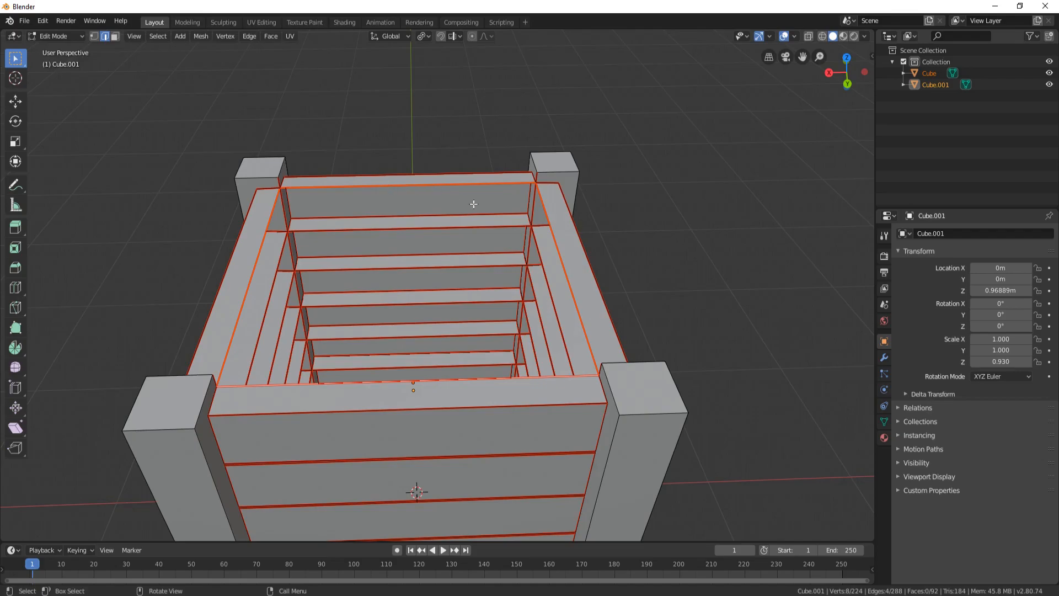
{"action": "key", "text": "shift+d"}
{"action": "key", "text": "Return"}
Step: Move the duplicated edge loop up along Z above the posts and separate the selection into its own object
{"action": "key", "text": "shift+space"}
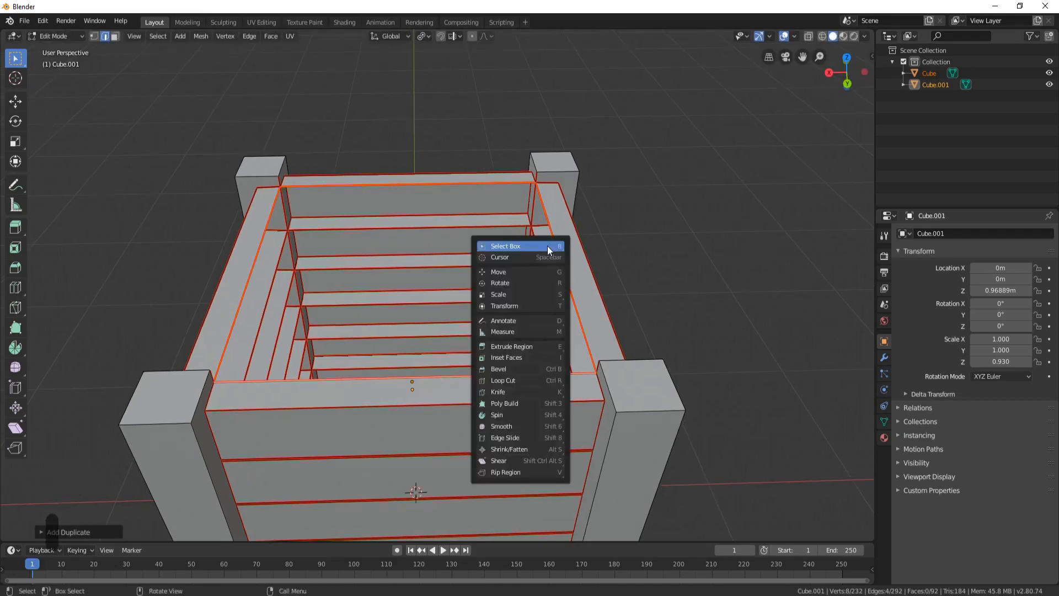
{"action": "left_click", "coordinate": [514, 269]}
{"action": "middle_click_drag", "start_coordinate": [514, 269], "coordinate": [535, 278]}
{"action": "left_click_drag", "start_coordinate": [408, 158], "coordinate": [395, 83]}
{"action": "middle_click_drag", "start_coordinate": [465, 85], "coordinate": [443, 147]}
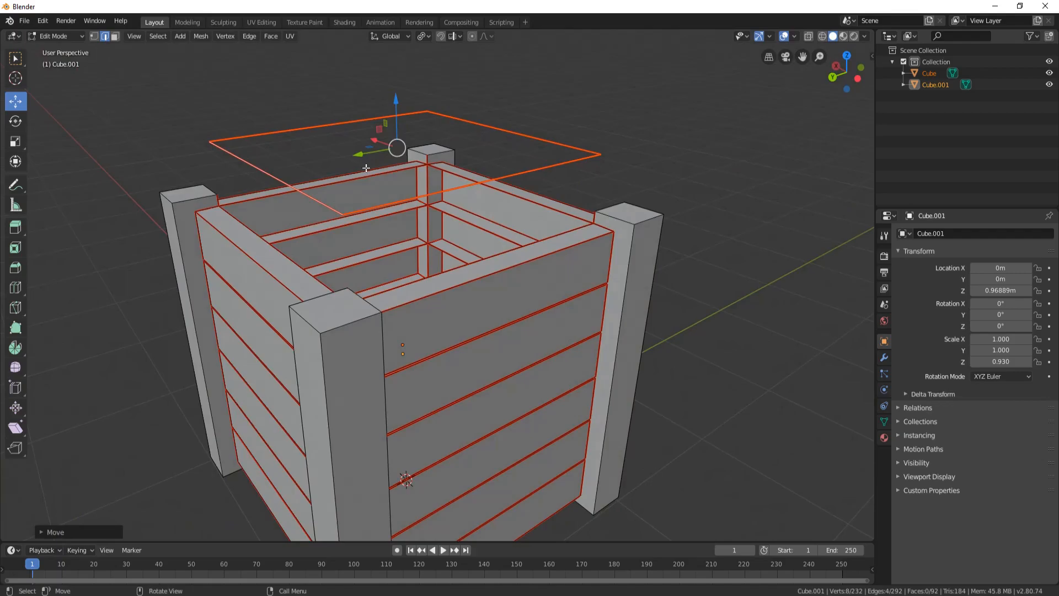
{"action": "key", "text": "p"}
{"action": "left_click", "coordinate": [345, 163]}
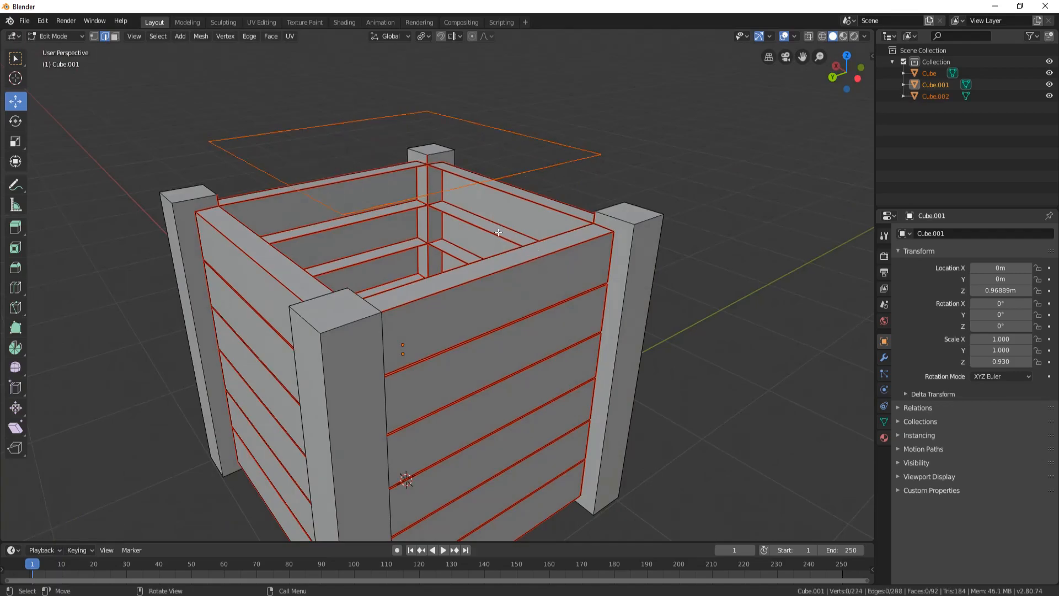
Step: Edit the separated edge loop and extrude all its edges about 0.13 m down along Z into a band
{"action": "key", "text": "Tab"}
{"action": "left_click", "coordinate": [579, 167]}
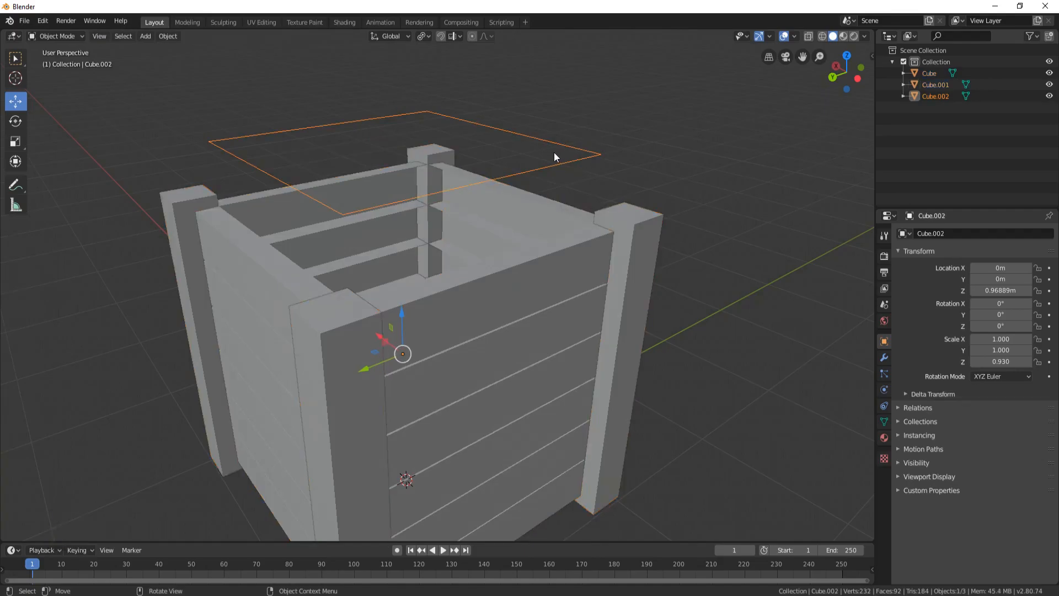
{"action": "key", "text": "Tab"}
{"action": "key", "text": "a"}
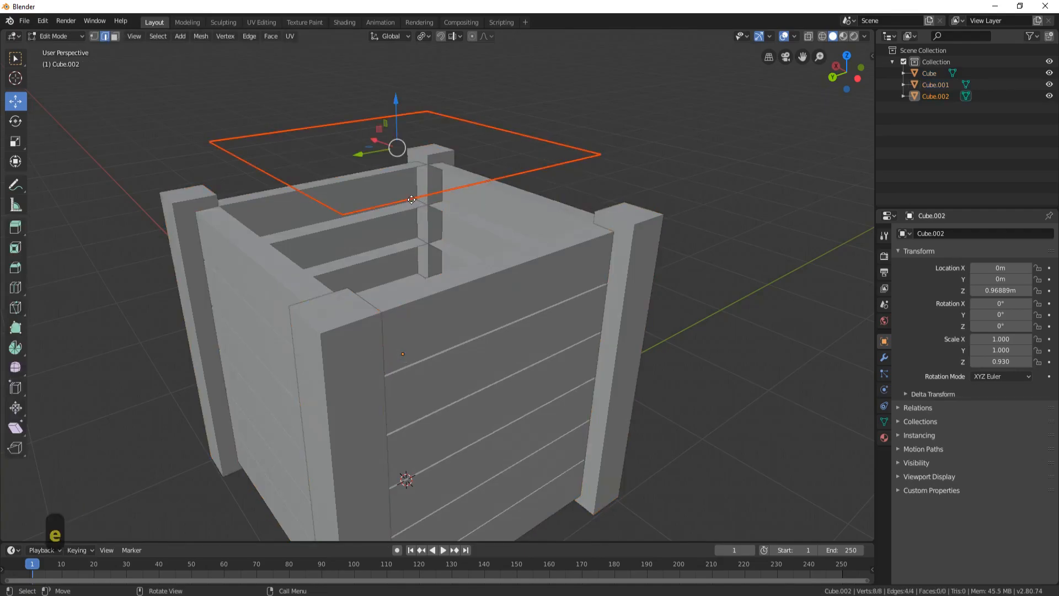
{"action": "key", "text": "e"}
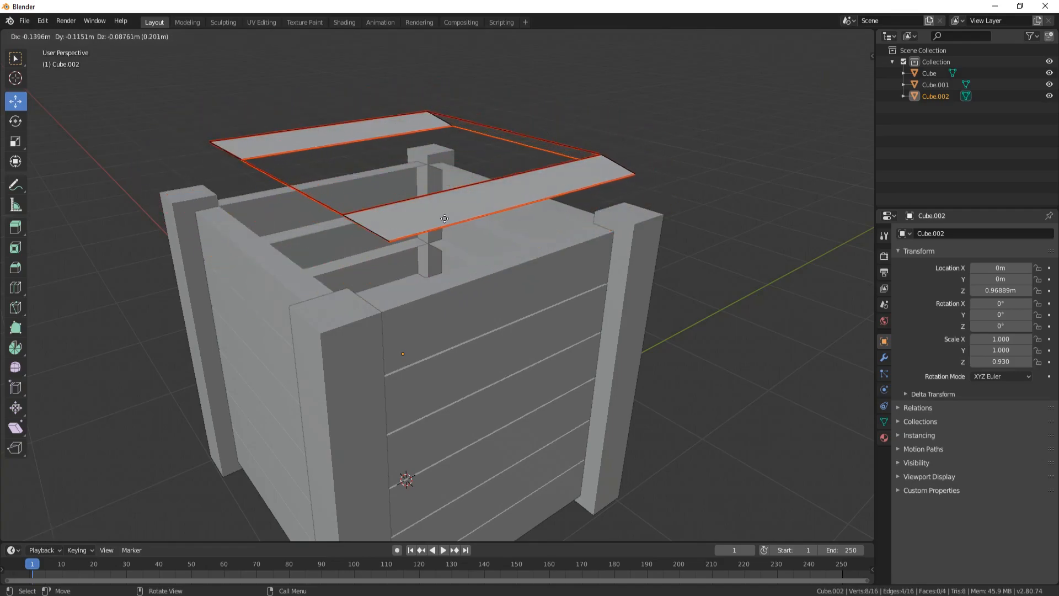
{"action": "key", "text": "z"}
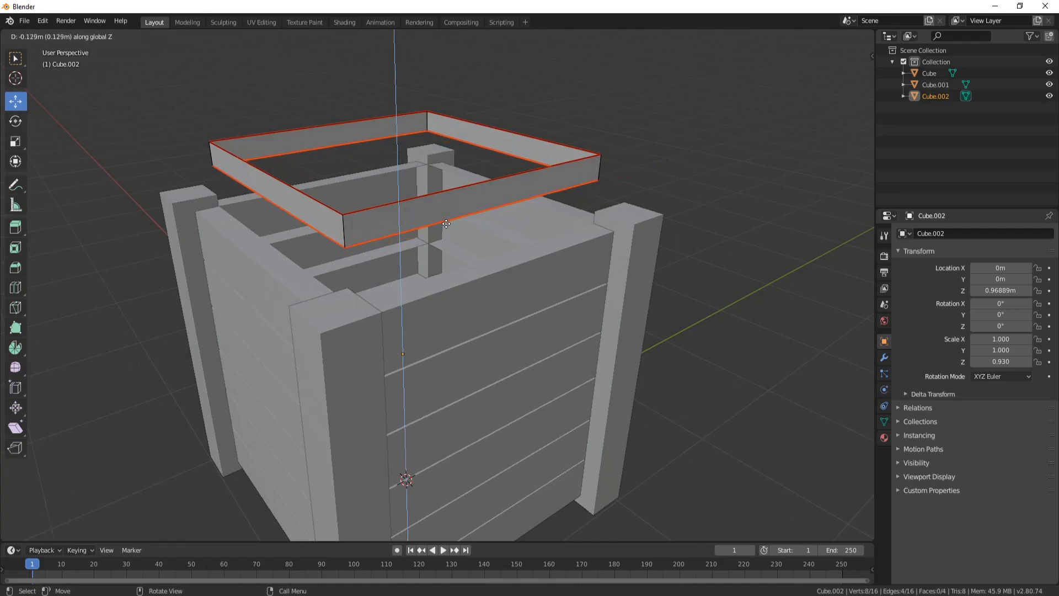
{"action": "left_click", "coordinate": [446, 224]}
{"action": "middle_click_drag", "start_coordinate": [446, 223], "coordinate": [522, 175]}
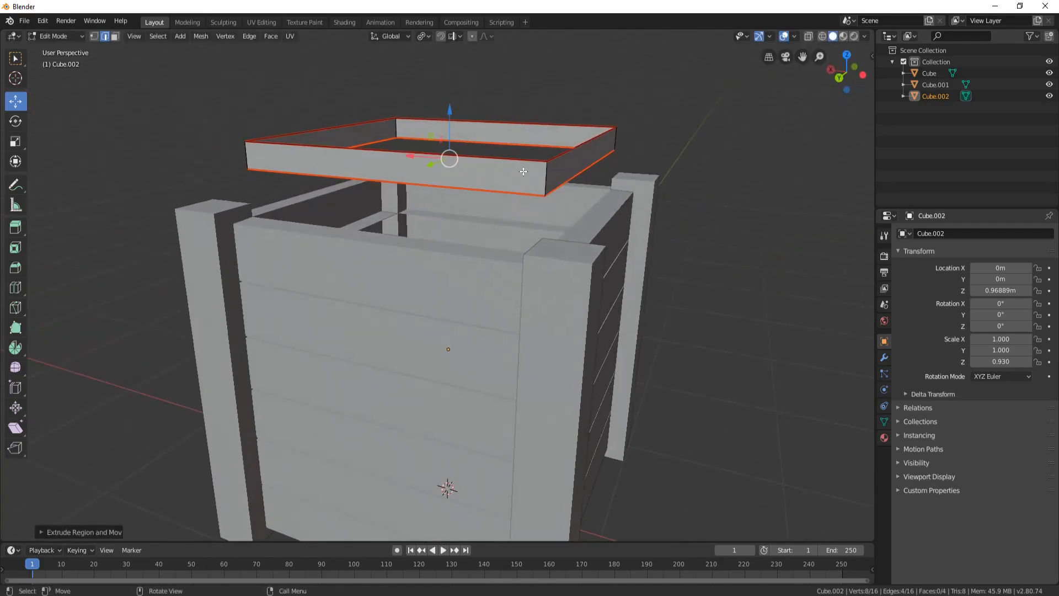
Step: Select the whole band and lower it about 0.32 m along Z to the top of the plank walls
{"action": "key", "text": "l"}
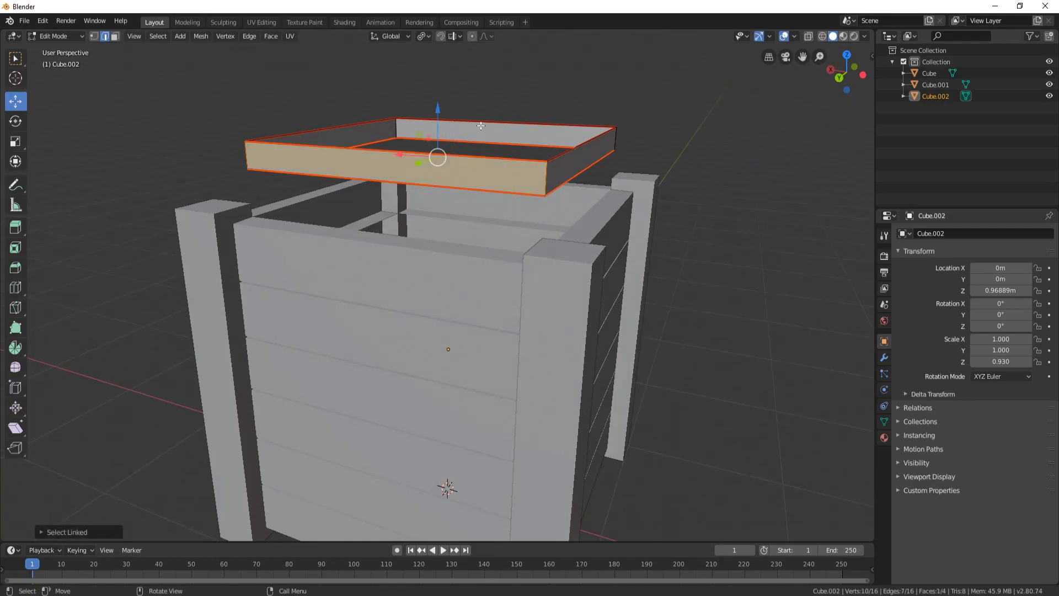
{"action": "key", "text": "a"}
{"action": "key", "text": "g"}
{"action": "key", "text": "z"}
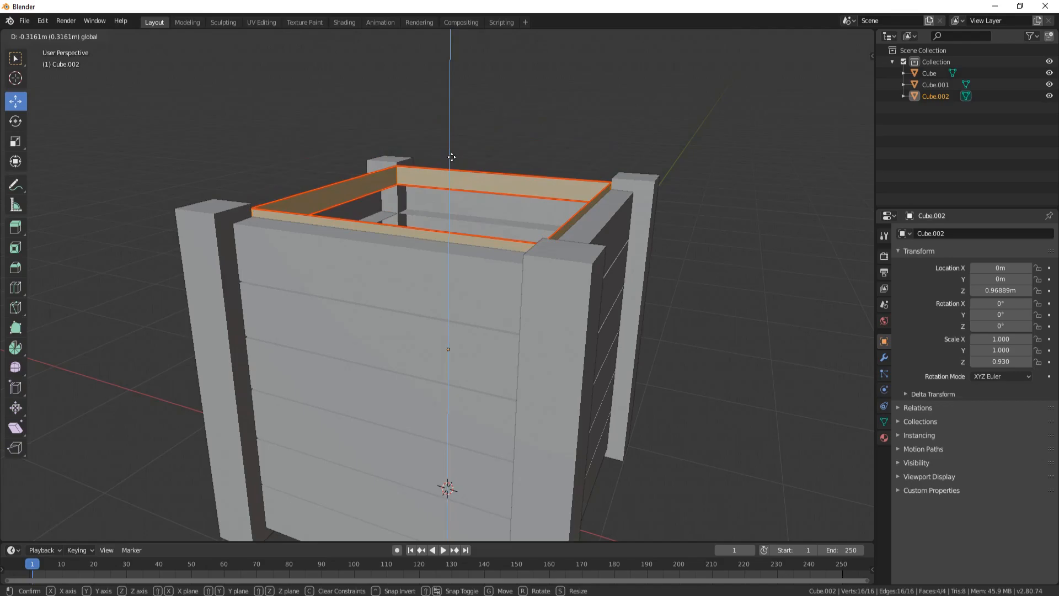
{"action": "left_click", "coordinate": [451, 157]}
{"action": "mouse_move", "coordinate": [451, 157]}
{"action": "middle_mouse_down"}
{"action": "mouse_move", "coordinate": [474, 135]}
{"action": "mouse_move", "coordinate": [437, 148]}
{"action": "mouse_move", "coordinate": [470, 147]}
{"action": "mouse_move", "coordinate": [465, 164]}
{"action": "middle_mouse_up"}
{"action": "middle_click_drag", "start_coordinate": [538, 197], "coordinate": [558, 194]}
{"action": "middle_click_drag", "start_coordinate": [385, 168], "coordinate": [202, 343]}
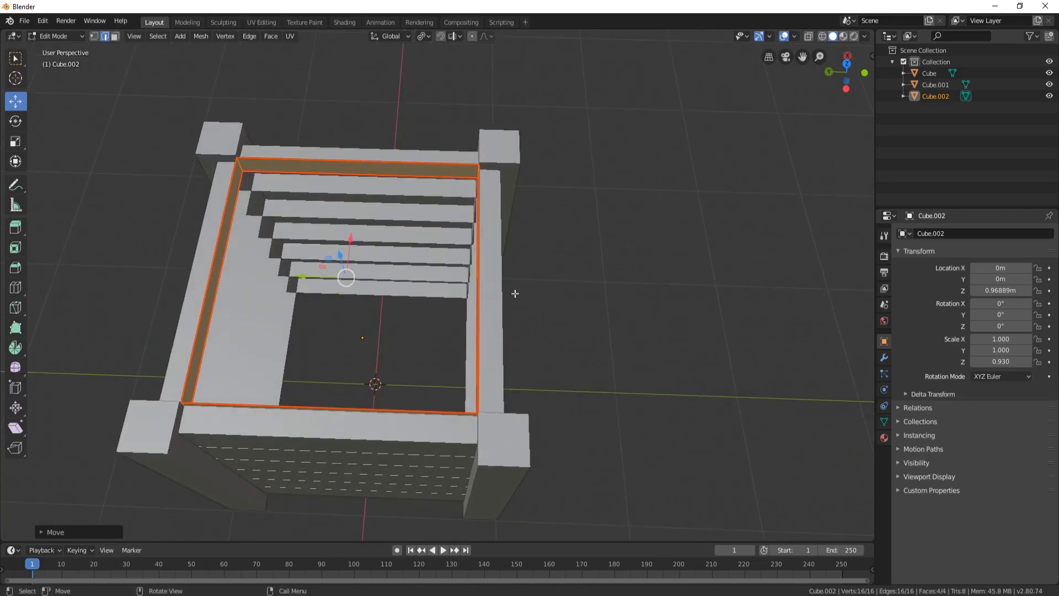
Step: Set the pivot point to Median Point and scale the band up to about 1.07
{"action": "left_click", "coordinate": [424, 36]}
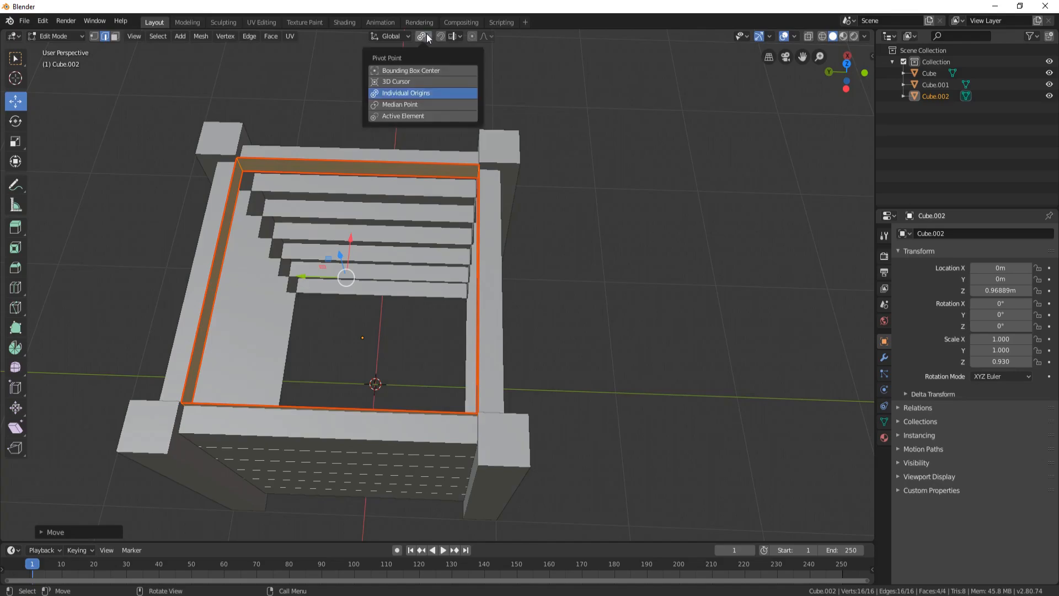
{"action": "left_click", "coordinate": [404, 107]}
{"action": "key", "text": "s"}
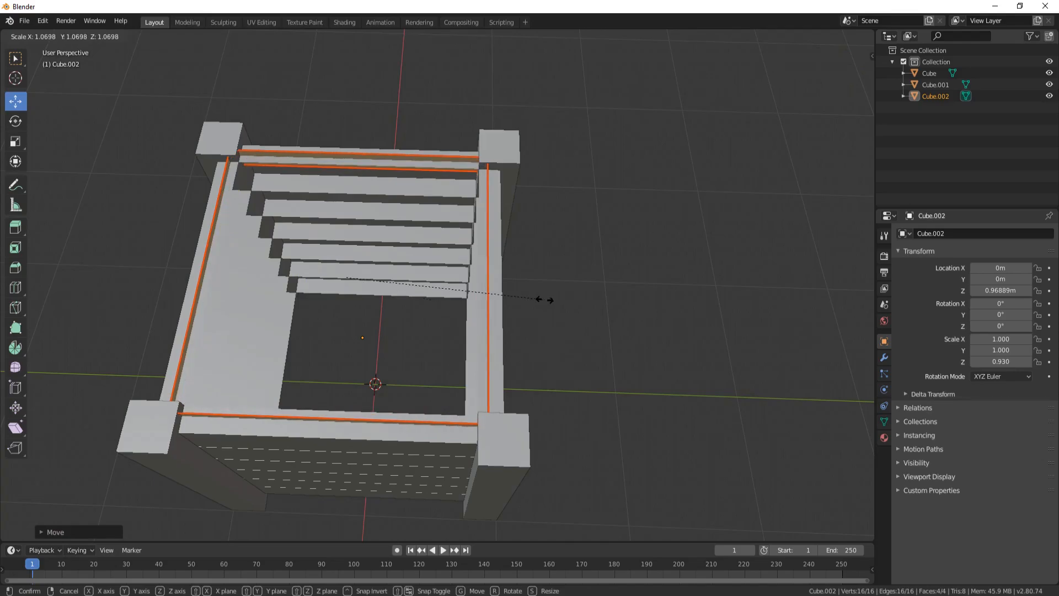
{"action": "left_click", "coordinate": [543, 299]}
{"action": "middle_click_drag", "start_coordinate": [543, 299], "coordinate": [519, 184]}
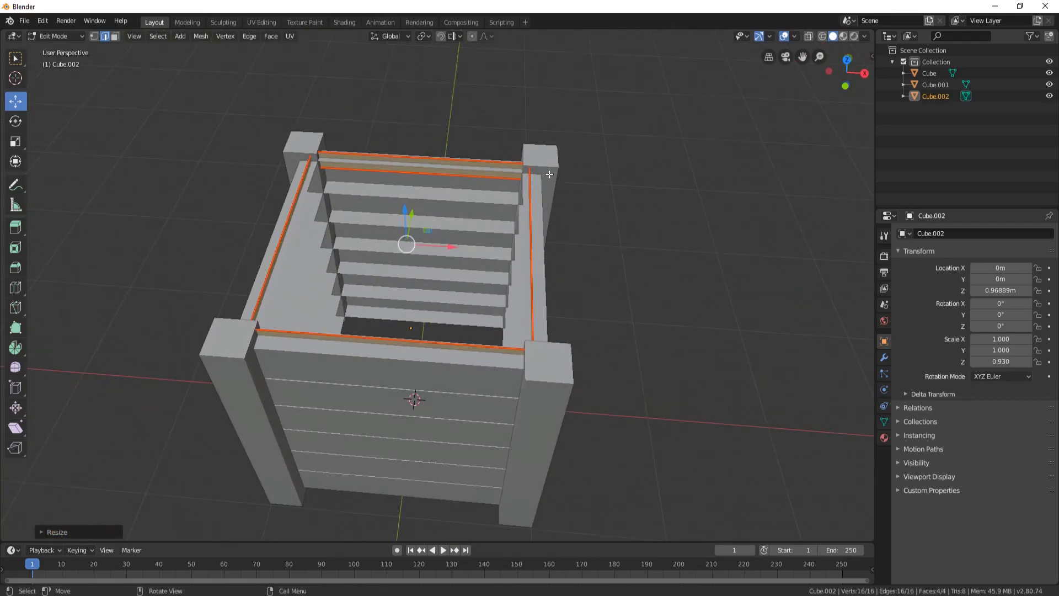
{"action": "middle_click_drag", "start_coordinate": [428, 182], "coordinate": [362, 223]}
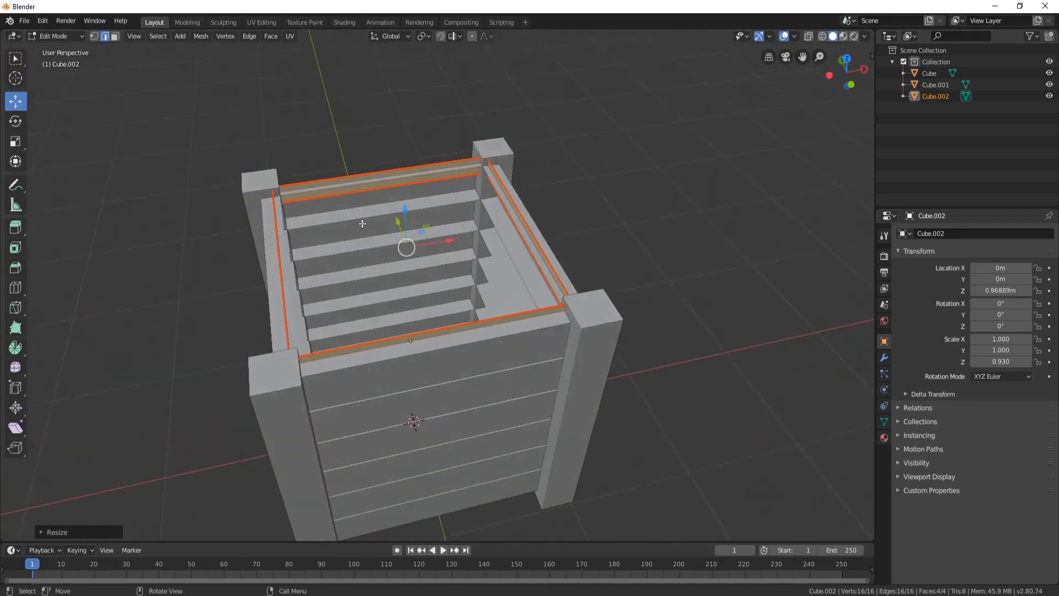
{"action": "middle_click_drag", "start_coordinate": [327, 171], "coordinate": [486, 168]}
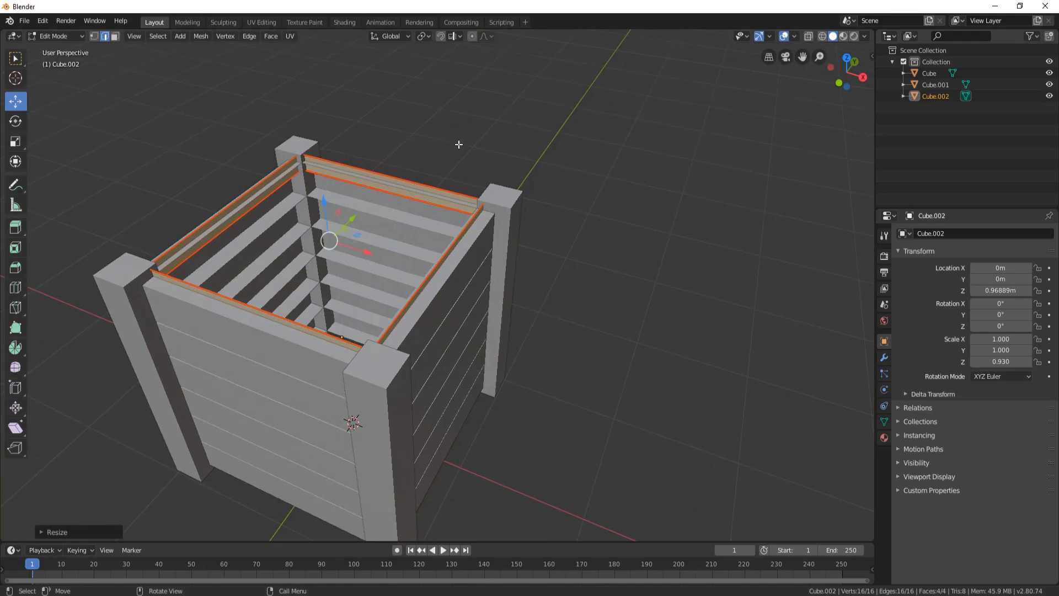
Step: Set the pivot point to Individual Origins and extrude the four band faces about 0.156 m outward into a thick rim
{"action": "left_click", "coordinate": [429, 35]}
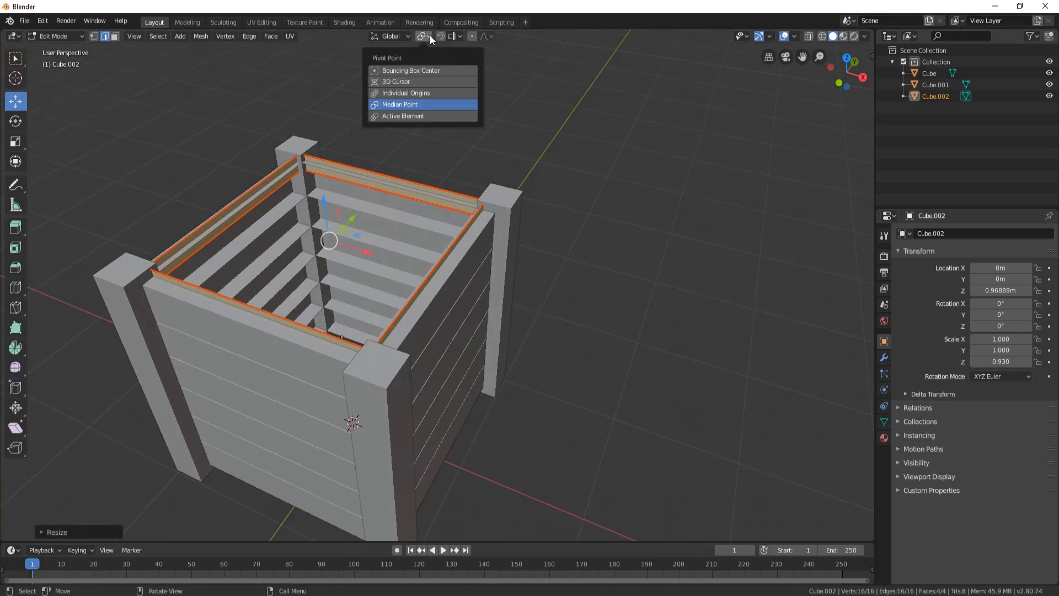
{"action": "left_click", "coordinate": [421, 91]}
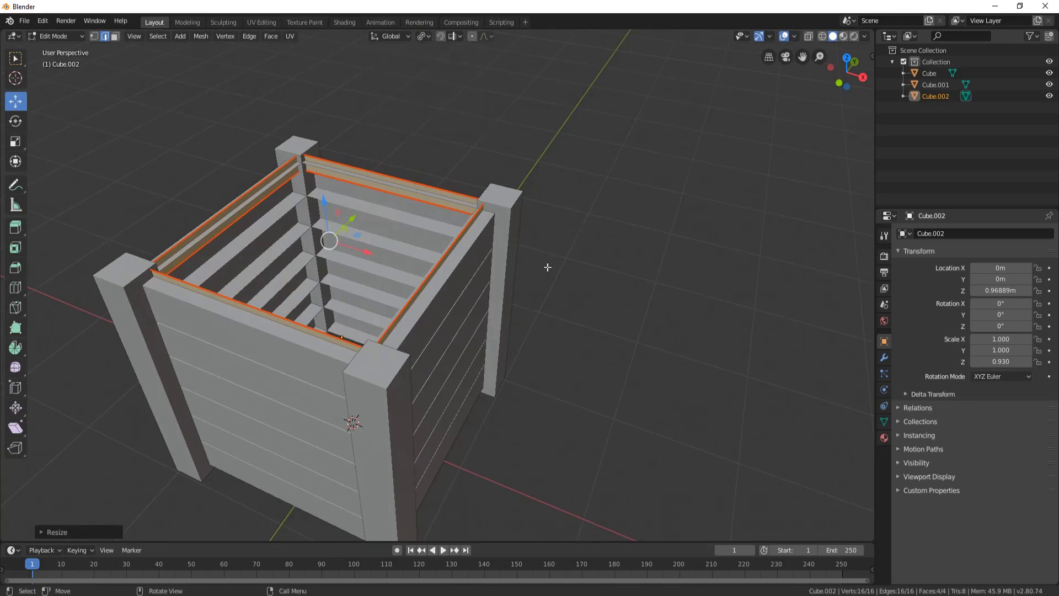
{"action": "key", "text": "e"}
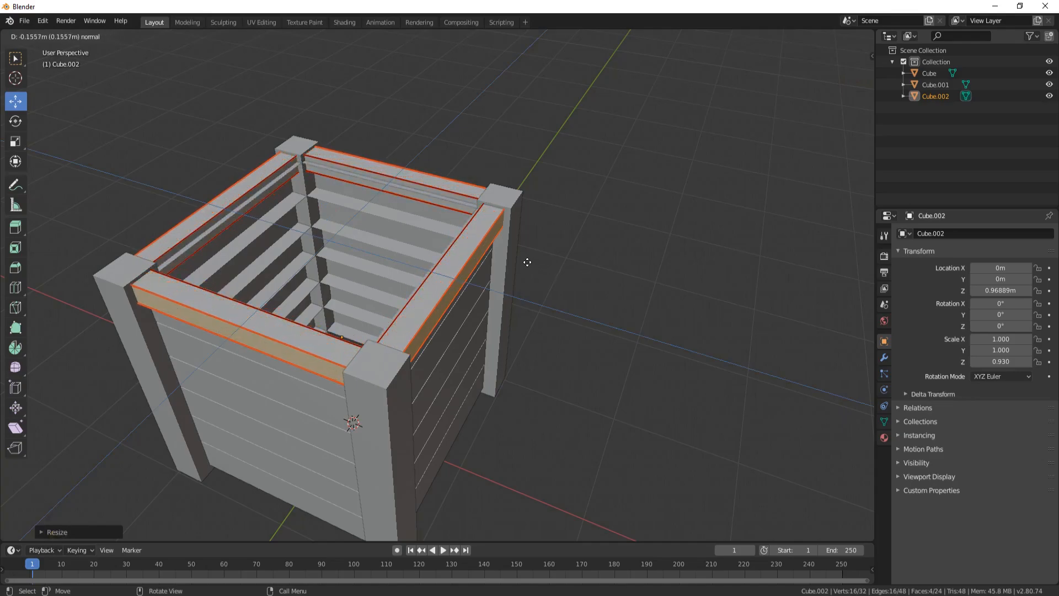
{"action": "left_click", "coordinate": [527, 262]}
{"action": "middle_click_drag", "start_coordinate": [523, 251], "coordinate": [492, 207]}
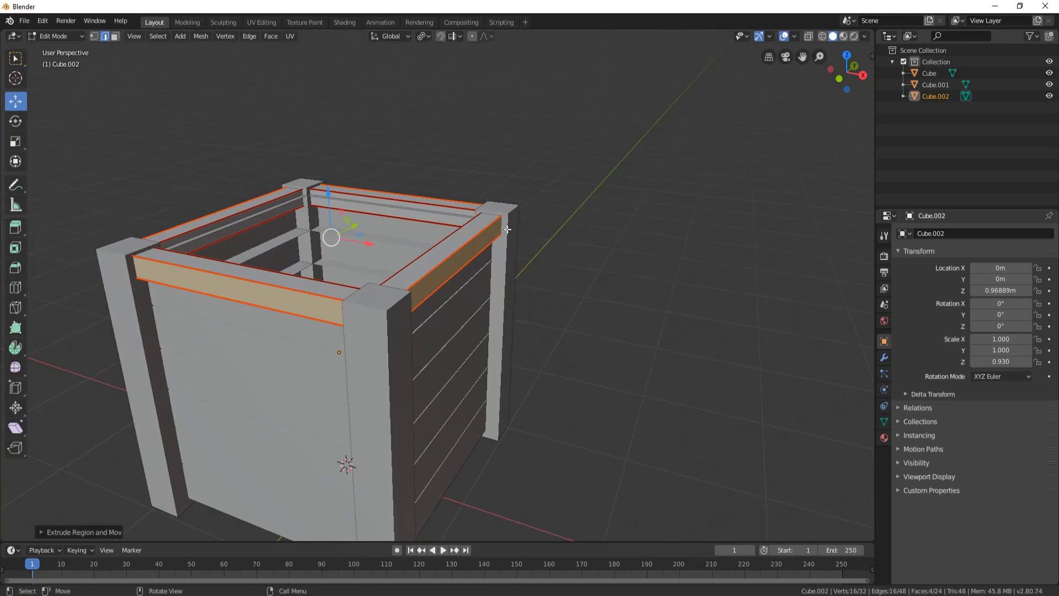
{"action": "middle_click_drag", "start_coordinate": [506, 225], "coordinate": [259, 288]}
{"action": "key", "text": "Tab"}
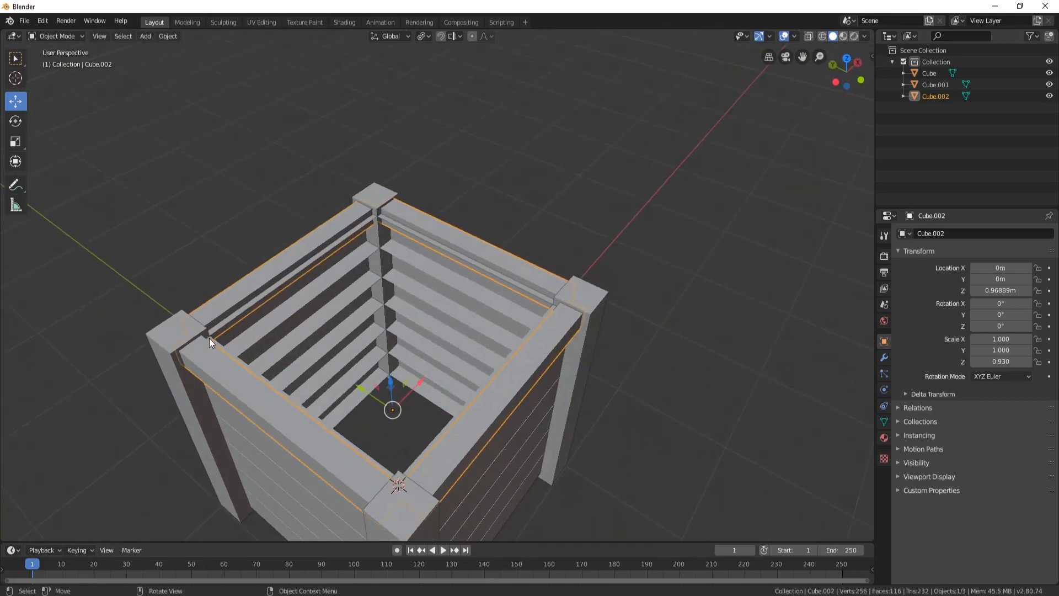
{"action": "middle_click_drag", "start_coordinate": [436, 236], "coordinate": [428, 209]}
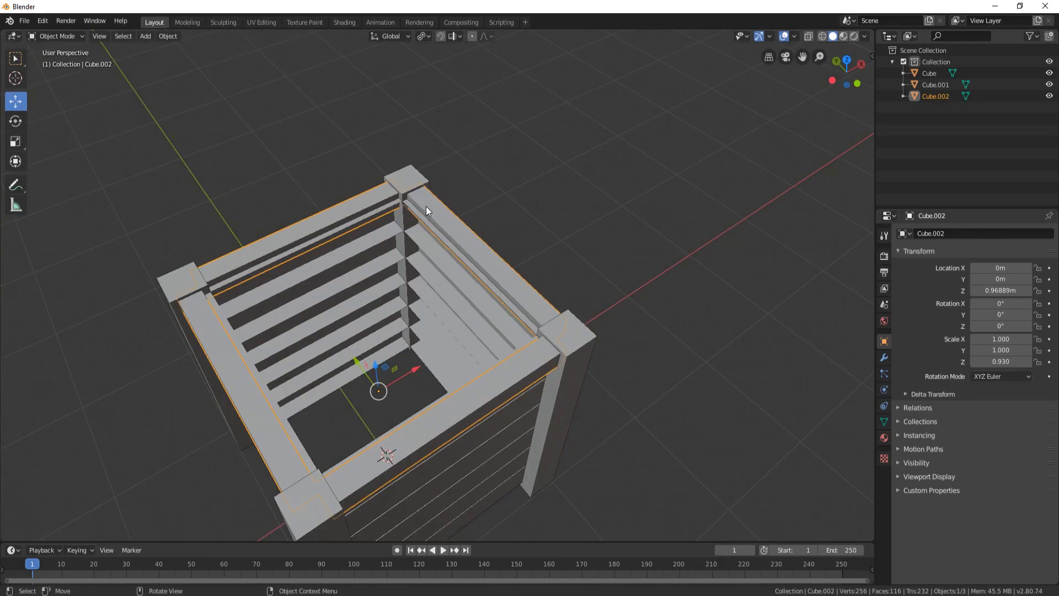
{"action": "mouse_move", "coordinate": [470, 208]}
{"action": "middle_mouse_down"}
{"action": "mouse_move", "coordinate": [503, 208]}
{"action": "mouse_move", "coordinate": [481, 200]}
{"action": "middle_mouse_up"}
{"action": "middle_click_drag", "start_coordinate": [347, 234], "coordinate": [413, 238]}
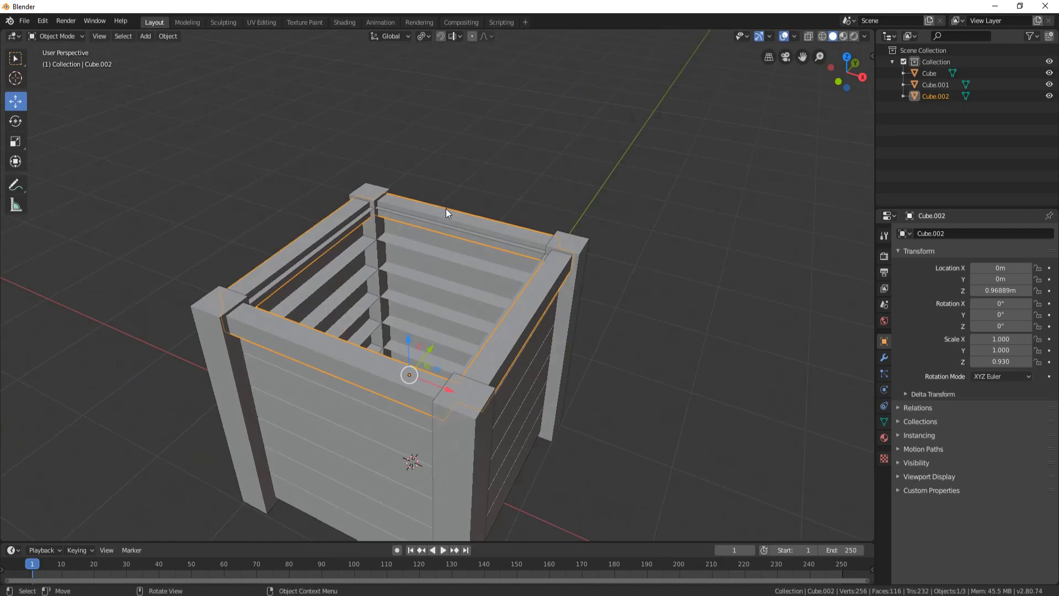
{"action": "key", "text": "Tab"}
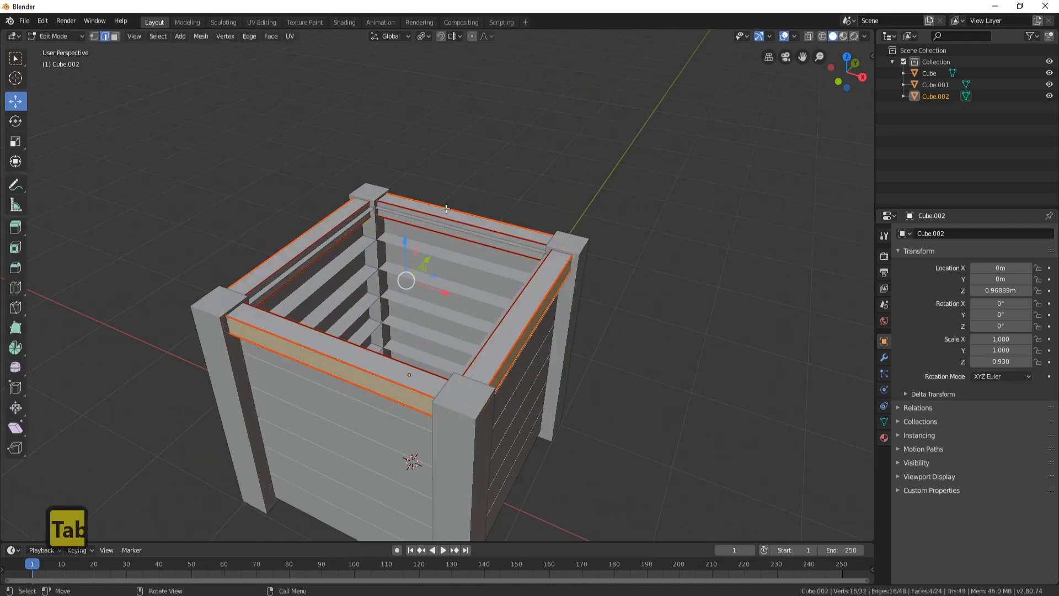
{"action": "key", "text": "Tab"}
Step: Hide the corner posts and the plank walls, then open the top rim in Edit Mode
{"action": "left_click", "coordinate": [370, 193]}
{"action": "key", "text": "h"}
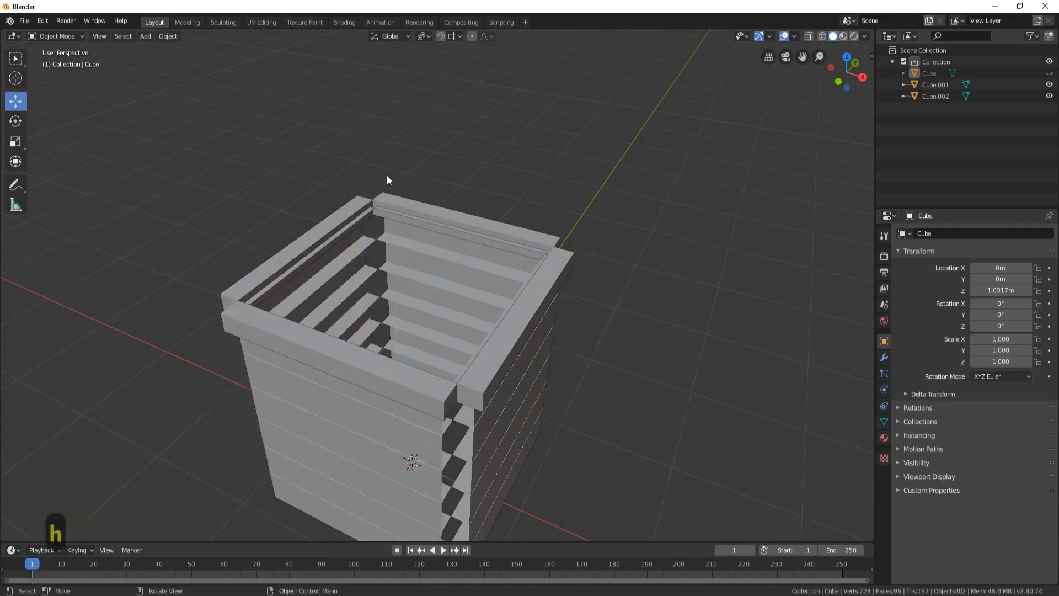
{"action": "left_click", "coordinate": [442, 268]}
{"action": "key", "text": "h"}
{"action": "left_click", "coordinate": [488, 216]}
{"action": "middle_click_drag", "start_coordinate": [487, 216], "coordinate": [555, 243]}
{"action": "key", "text": "Tab"}
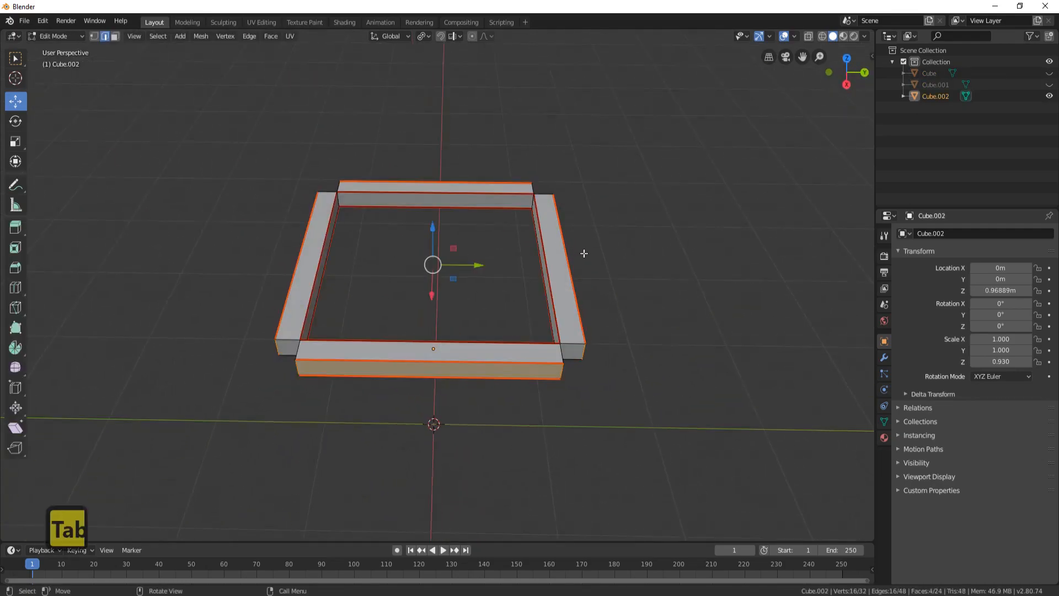
Step: In face selection mode, select the small end faces of the rim boards at all four corners and delete them
{"action": "left_click", "coordinate": [115, 36]}
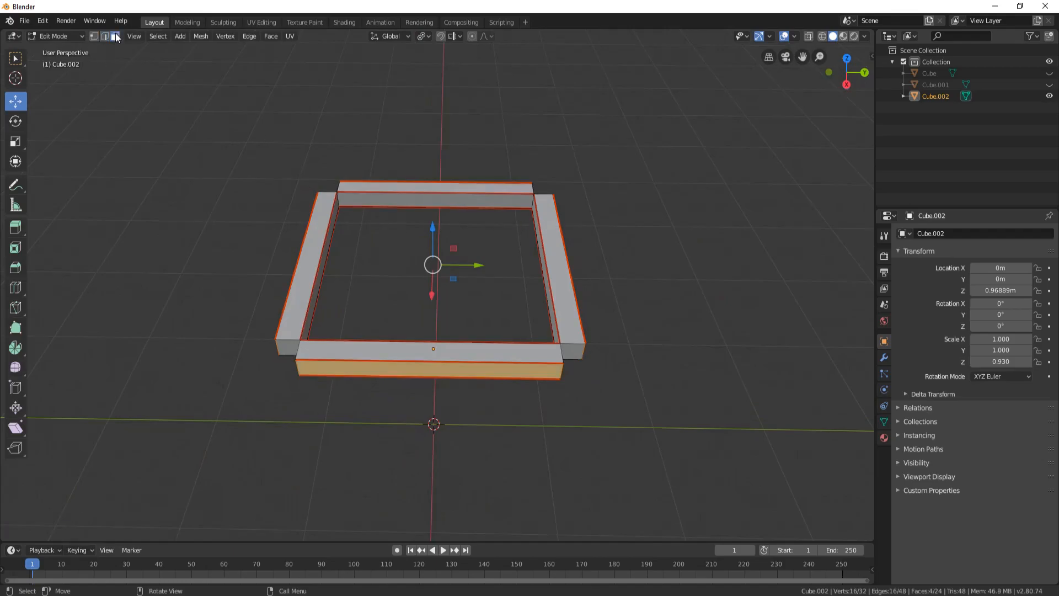
{"action": "left_click", "coordinate": [286, 346]}
{"action": "middle_click_drag", "start_coordinate": [304, 318], "coordinate": [499, 393]}
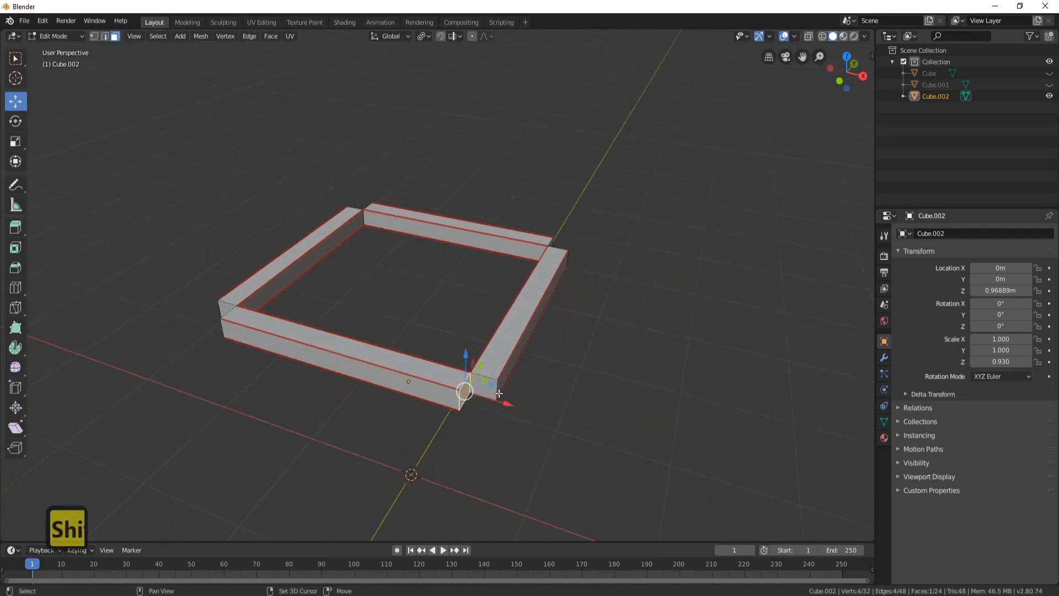
{"action": "left_click", "coordinate": [495, 392], "text": "shift"}
{"action": "scroll", "coordinate": [576, 374], "scroll_direction": "up", "scroll_amount": 4}
{"action": "middle_click_drag", "start_coordinate": [585, 386], "coordinate": [529, 277], "text": "shift"}
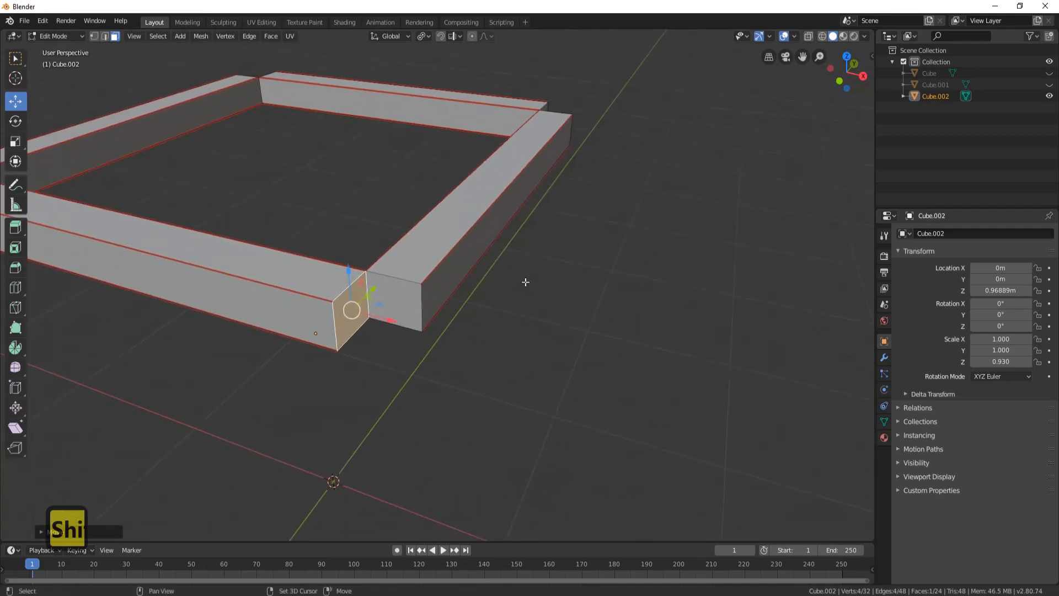
{"action": "middle_click_drag", "start_coordinate": [408, 307], "coordinate": [485, 311]}
{"action": "left_click", "coordinate": [538, 308], "text": "shift"}
{"action": "left_click", "coordinate": [585, 314], "text": "shift"}
{"action": "scroll", "coordinate": [632, 289], "scroll_direction": "down", "scroll_amount": 3}
{"action": "middle_click_drag", "start_coordinate": [651, 263], "coordinate": [419, 234]}
{"action": "left_click", "coordinate": [414, 354], "text": "shift"}
{"action": "left_click", "coordinate": [435, 355], "text": "shift"}
{"action": "left_click", "coordinate": [316, 269], "text": "shift"}
{"action": "left_click", "coordinate": [330, 269], "text": "shift"}
{"action": "middle_click_drag", "start_coordinate": [381, 205], "coordinate": [407, 249]}
{"action": "key", "text": "Delete"}
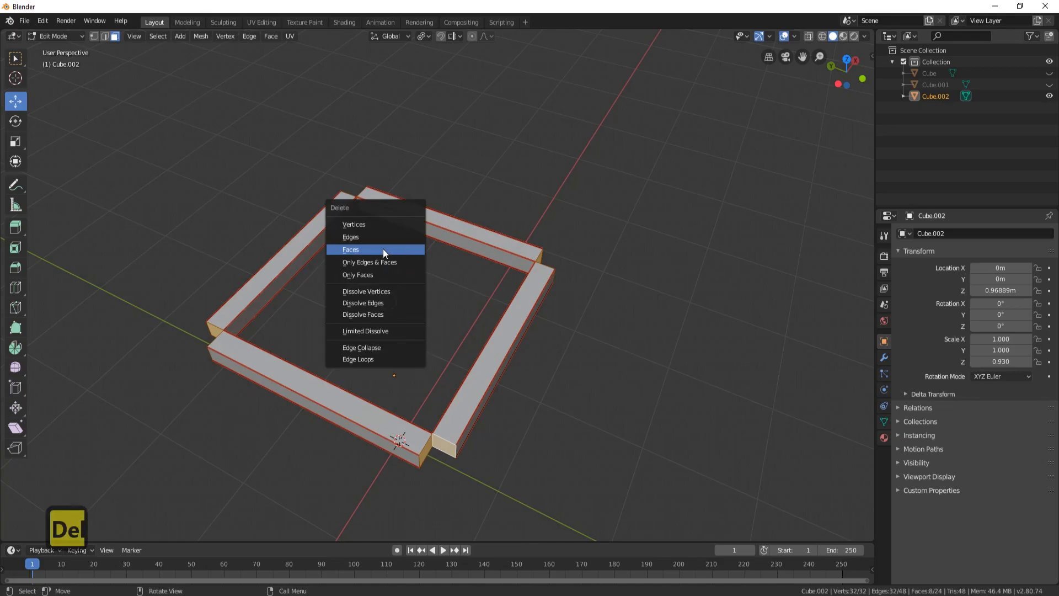
{"action": "left_click", "coordinate": [385, 249]}
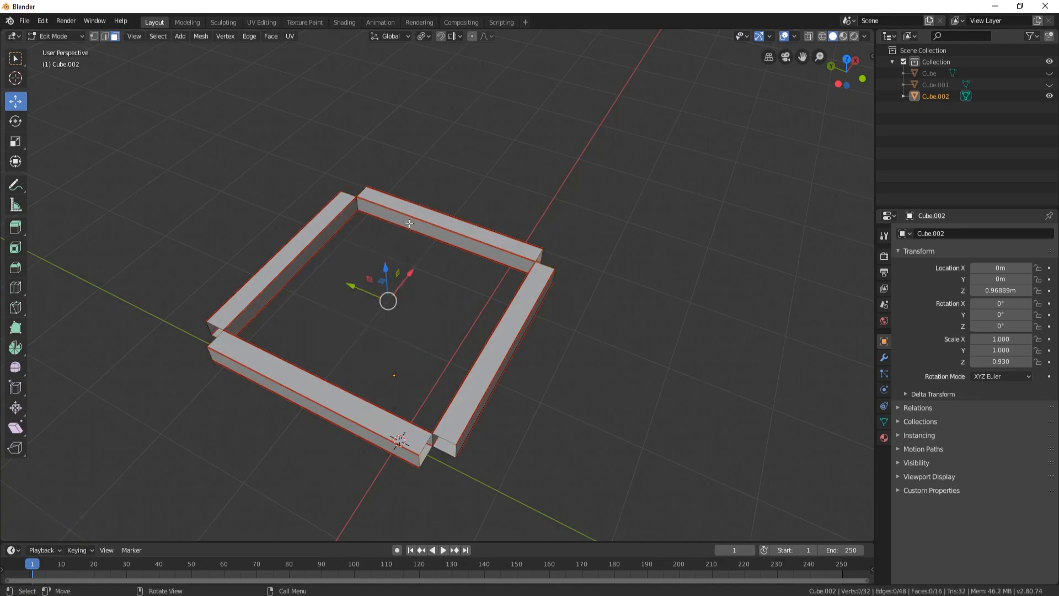
Step: Return to Object Mode and unhide the corner posts and plank walls around the rim
{"action": "key", "text": "Tab"}
{"action": "middle_click_drag", "start_coordinate": [419, 260], "coordinate": [453, 207]}
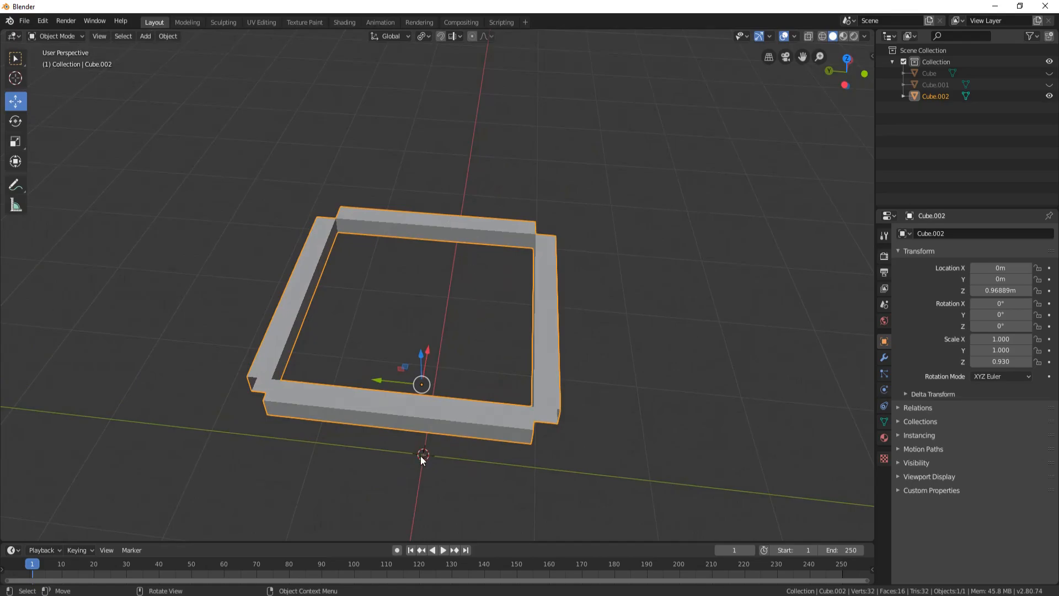
{"action": "middle_click_drag", "start_coordinate": [427, 424], "coordinate": [404, 215]}
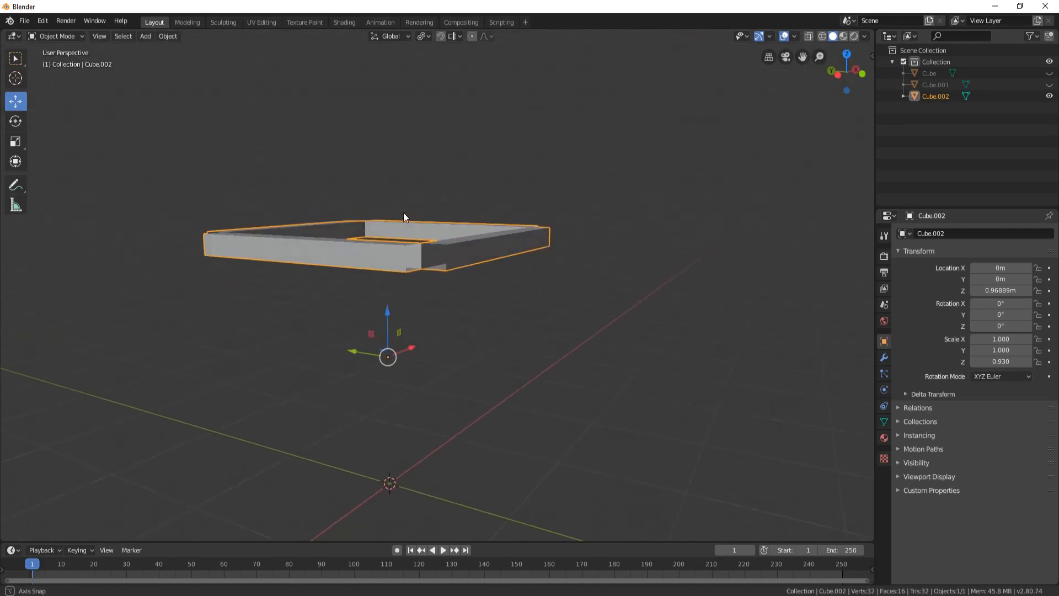
{"action": "key", "text": "alt+h"}
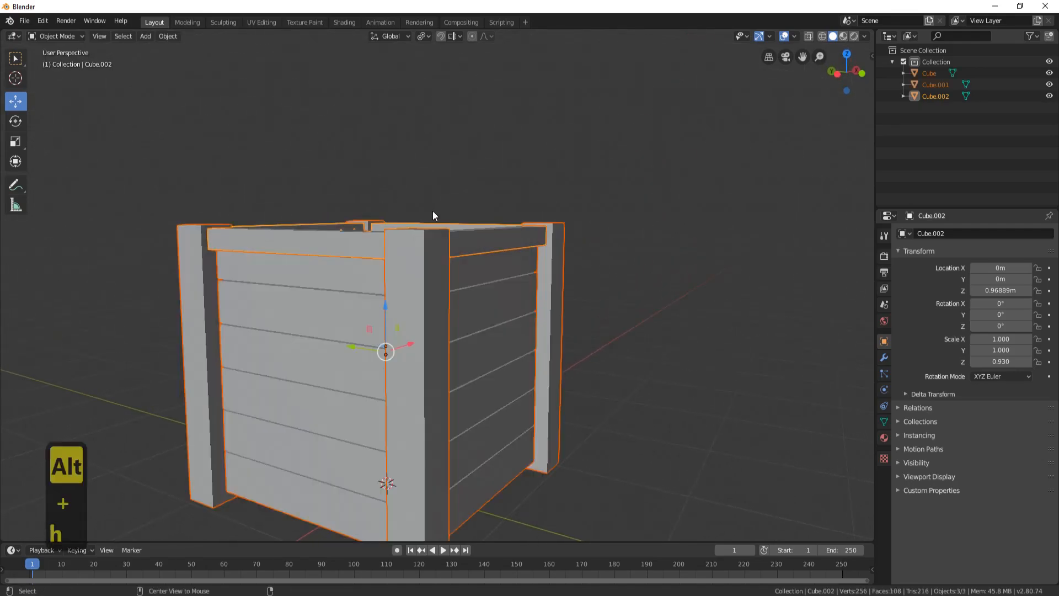
Step: Set the plank walls' origin to their geometry and snap the 3D cursor to the selected walls
{"action": "left_click", "coordinate": [392, 244]}
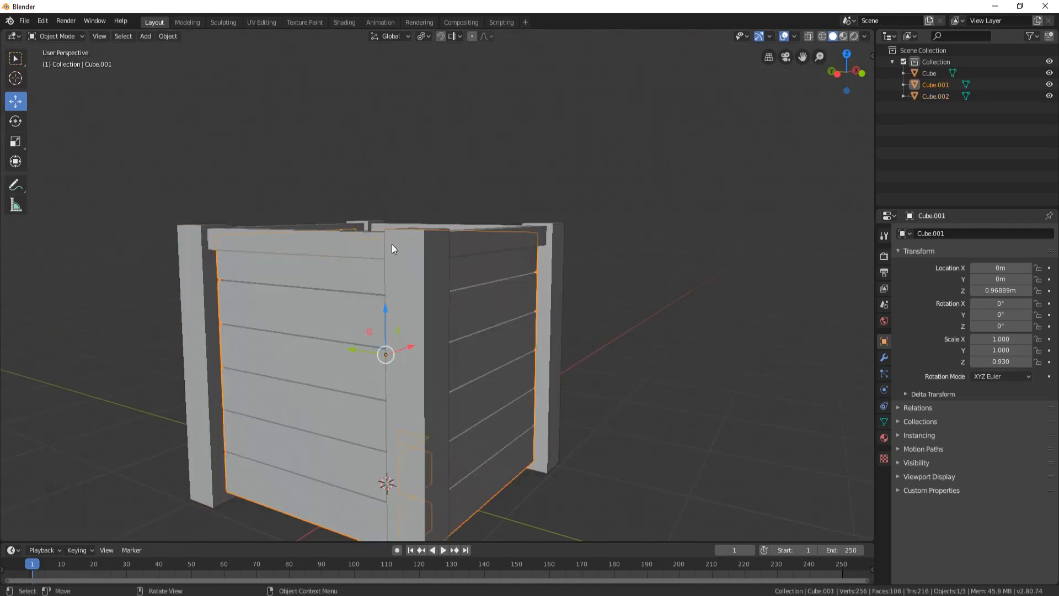
{"action": "middle_click_drag", "start_coordinate": [289, 387], "coordinate": [320, 386]}
{"action": "middle_click_drag", "start_coordinate": [452, 373], "coordinate": [480, 272], "text": "shift"}
{"action": "scroll", "coordinate": [422, 273], "scroll_direction": "down", "scroll_amount": 1}
{"action": "right_click", "coordinate": [607, 177]}
{"action": "mouse_move", "coordinate": [614, 177]}
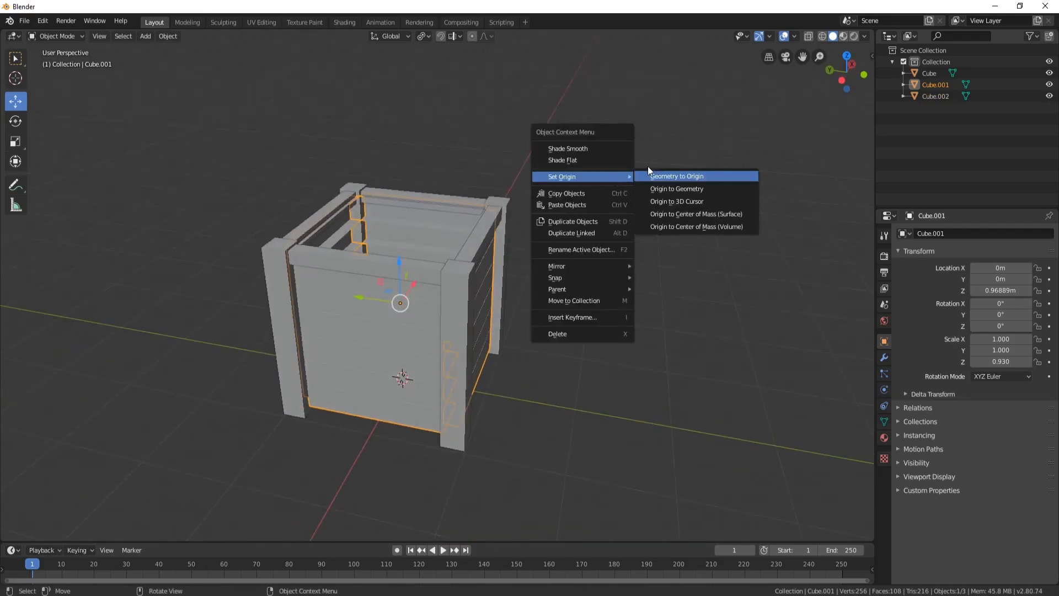
{"action": "left_click", "coordinate": [703, 189]}
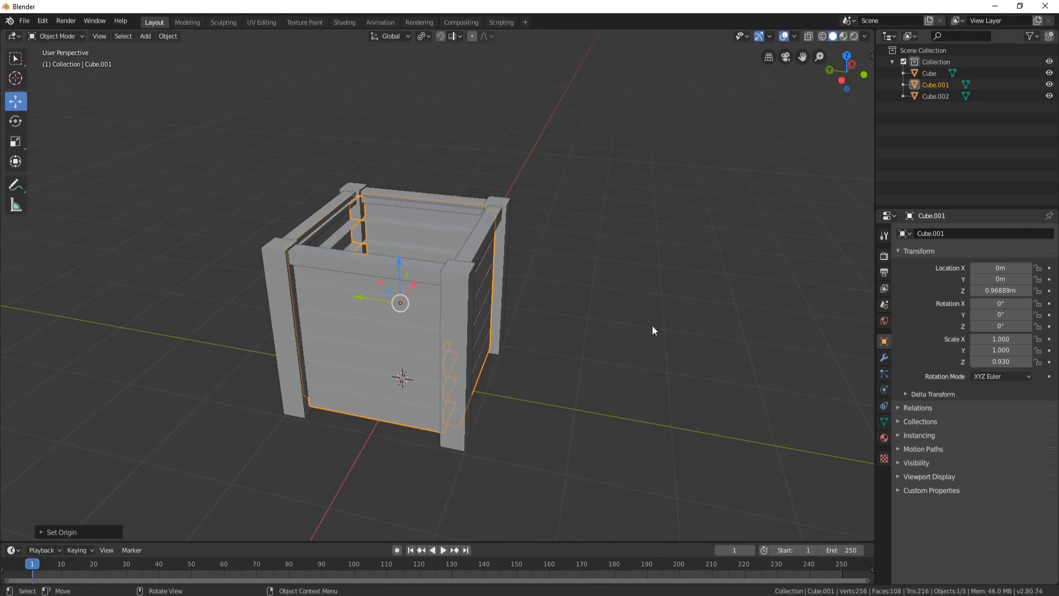
{"action": "key", "text": "shift+s"}
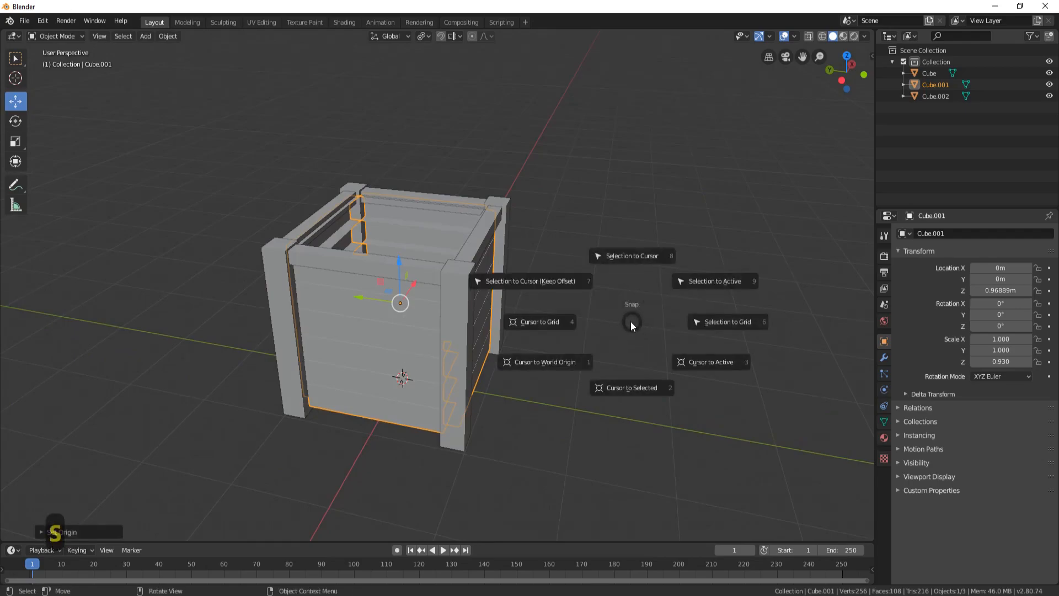
{"action": "left_click", "coordinate": [628, 387]}
Step: Select the top rim and set its origin to the 3D cursor
{"action": "middle_click_drag", "start_coordinate": [414, 308], "coordinate": [478, 279]}
{"action": "left_click", "coordinate": [479, 225]}
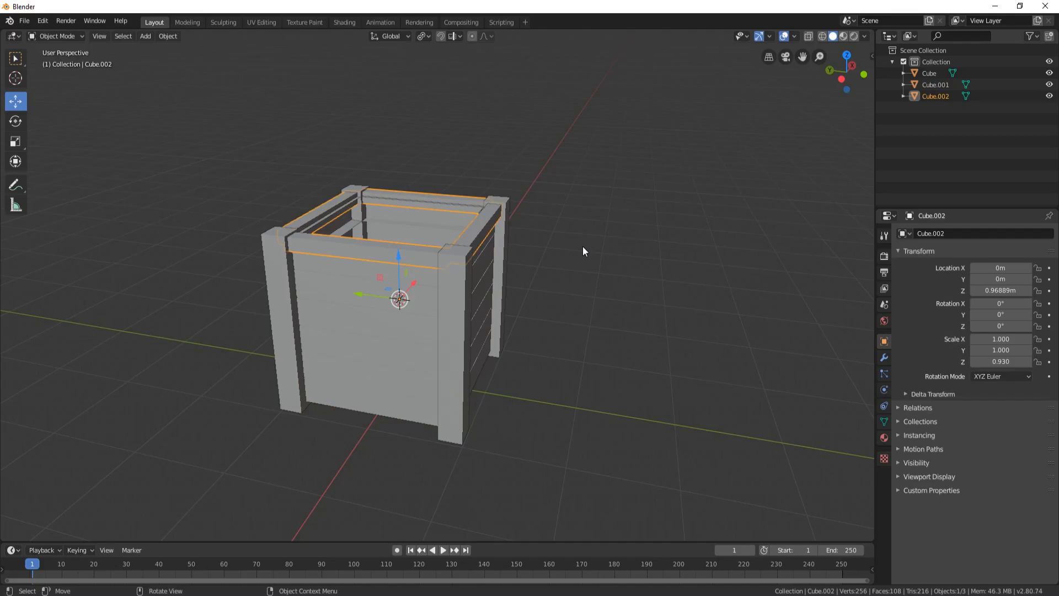
{"action": "right_click", "coordinate": [609, 193]}
{"action": "mouse_move", "coordinate": [609, 193]}
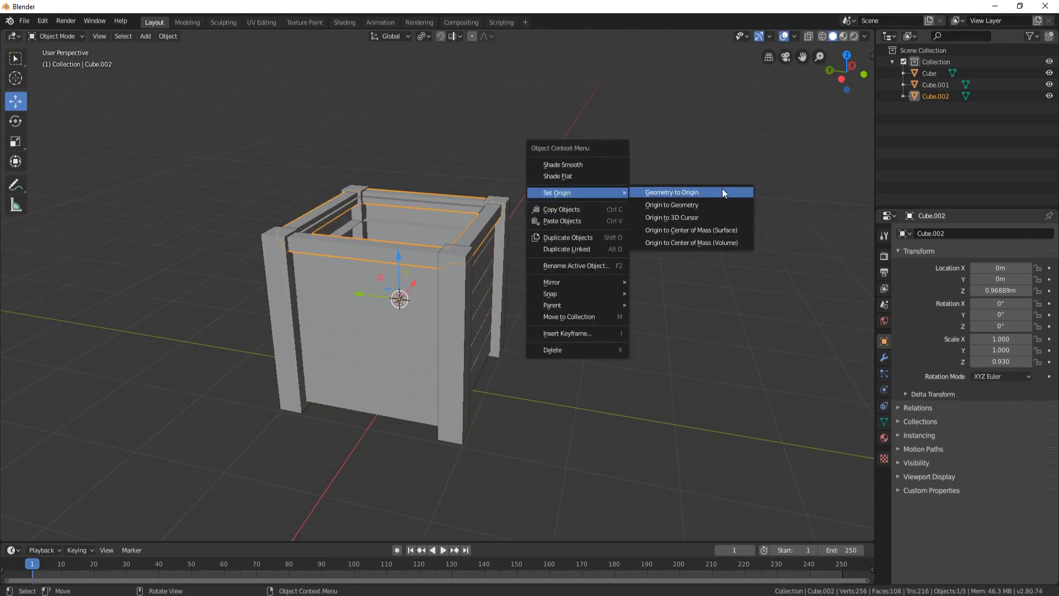
{"action": "left_click", "coordinate": [703, 218]}
Step: Add a Mirror modifier to the rim on the Z axis only, and apply it to create a matching bottom rim
{"action": "middle_click_drag", "start_coordinate": [575, 210], "coordinate": [515, 229]}
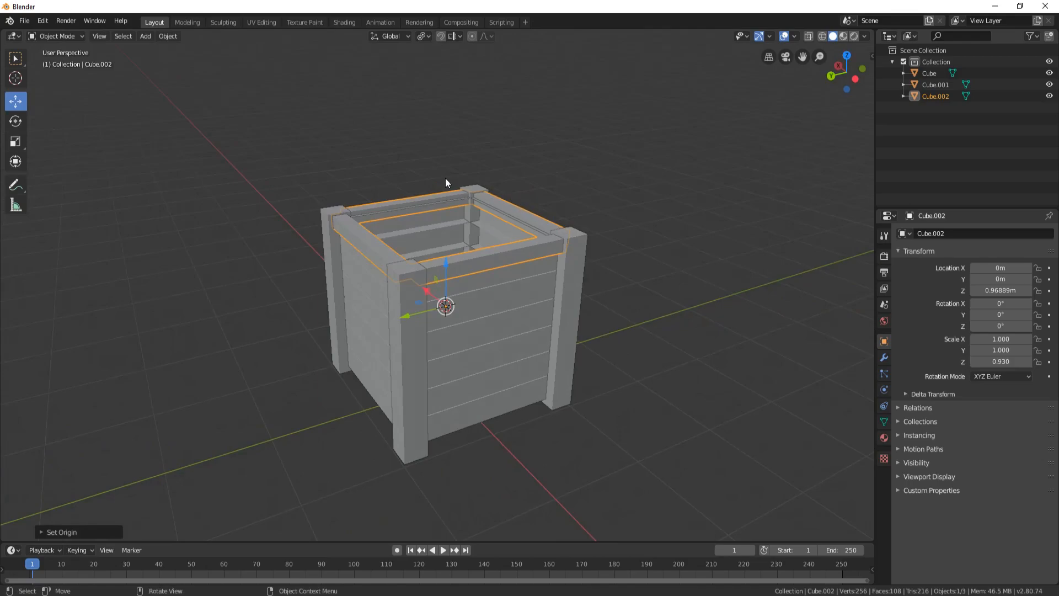
{"action": "middle_click_drag", "start_coordinate": [486, 277], "coordinate": [464, 259]}
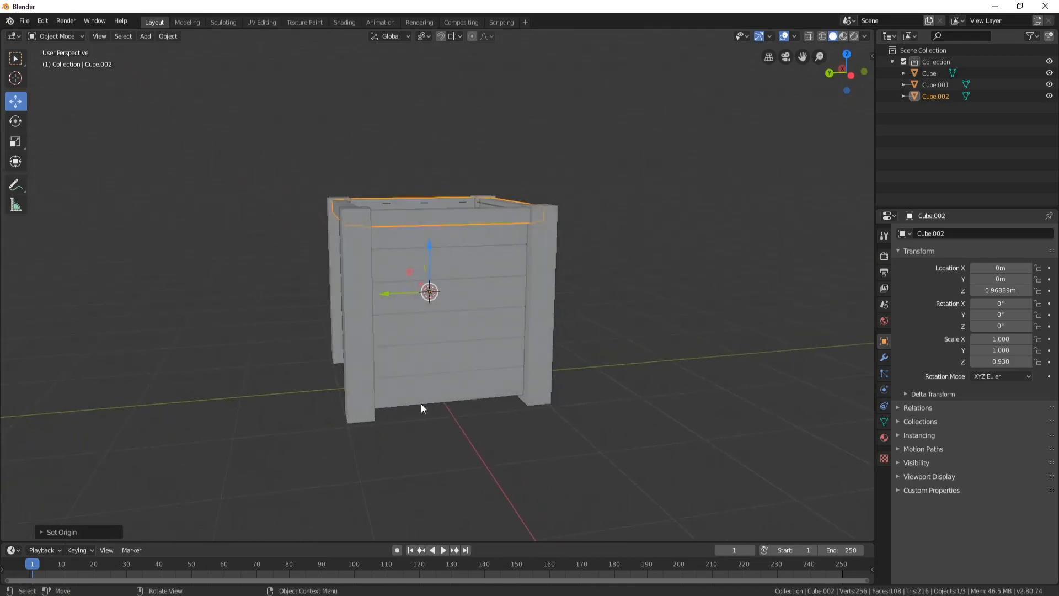
{"action": "middle_click_drag", "start_coordinate": [587, 368], "coordinate": [766, 284]}
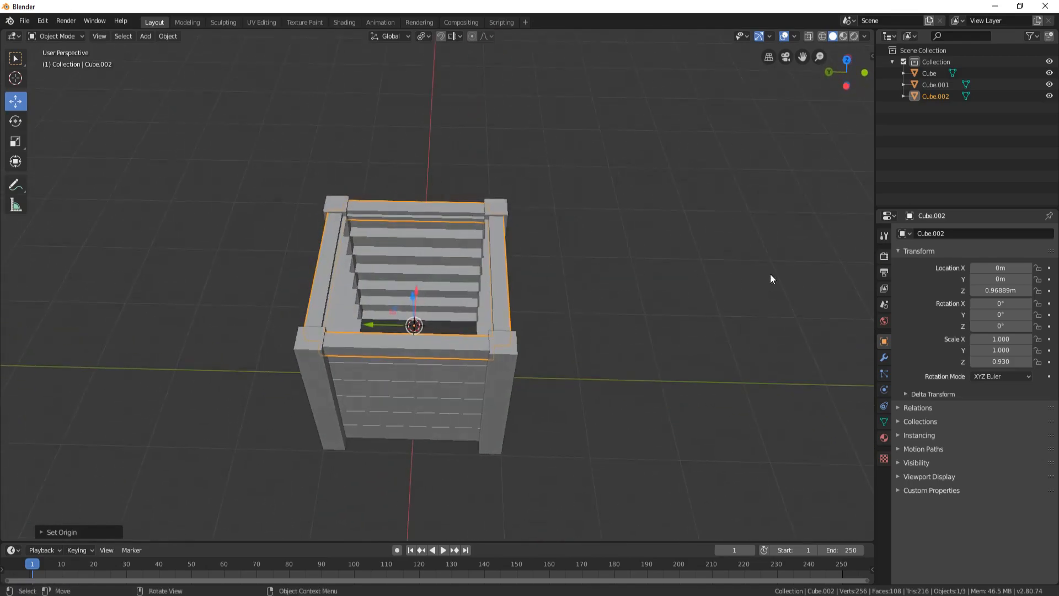
{"action": "left_click", "coordinate": [884, 358]}
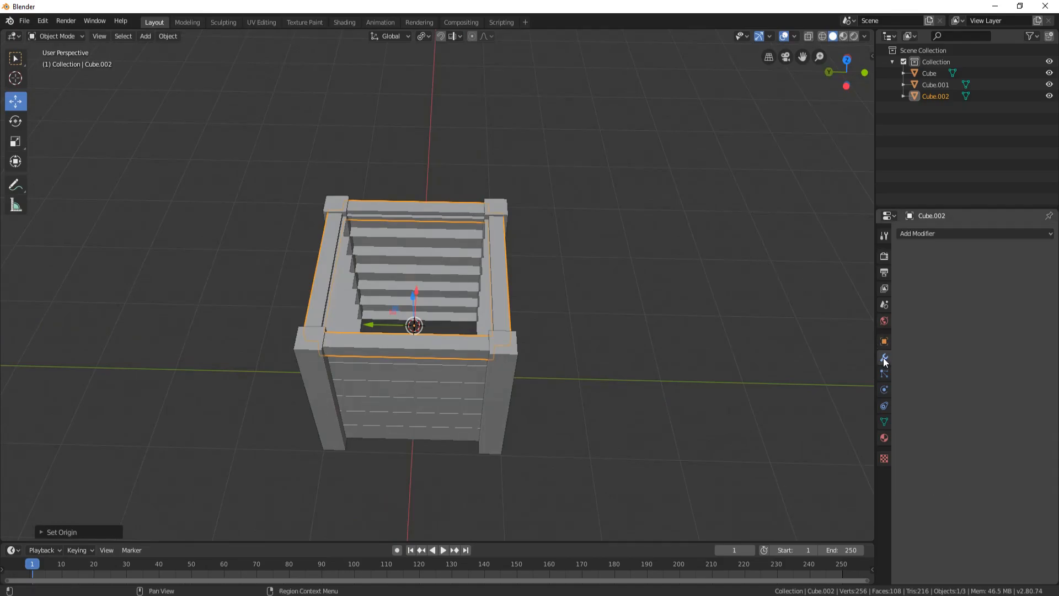
{"action": "left_click", "coordinate": [932, 233]}
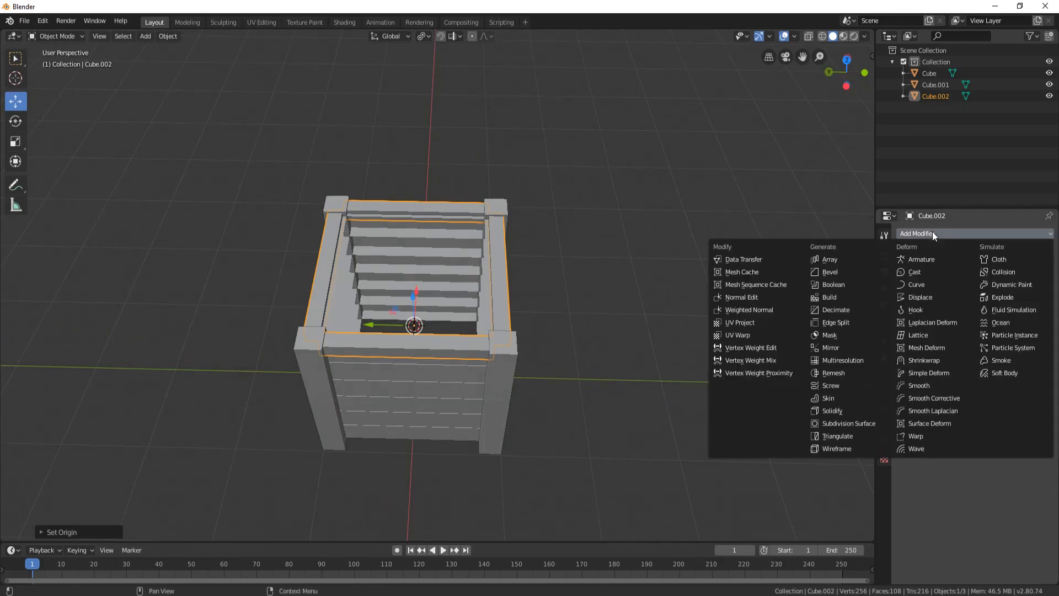
{"action": "left_click", "coordinate": [838, 347]}
{"action": "left_click", "coordinate": [904, 322]}
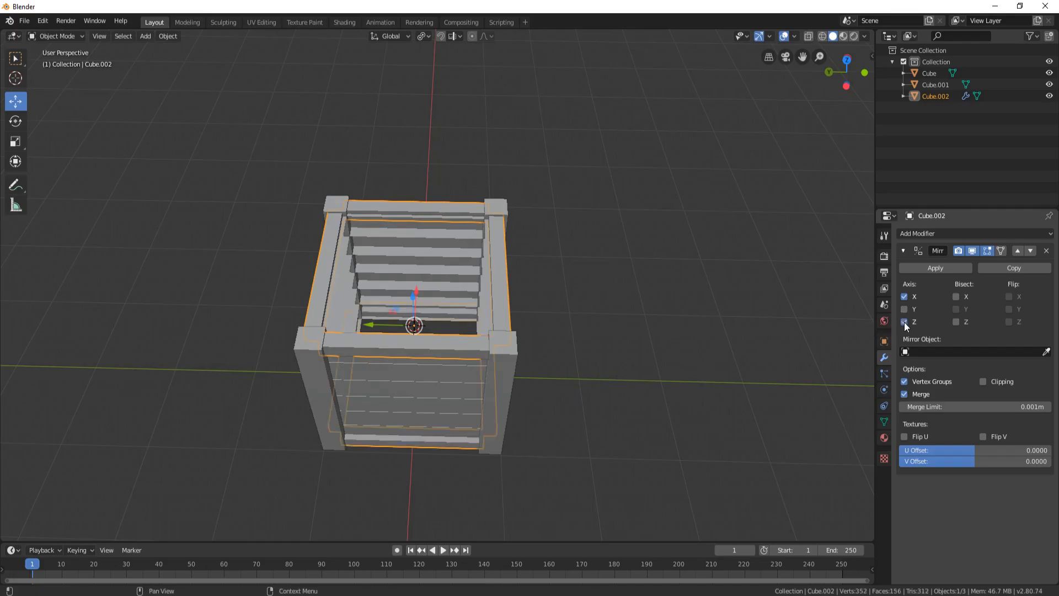
{"action": "left_click", "coordinate": [905, 295]}
{"action": "middle_click_drag", "start_coordinate": [595, 381], "coordinate": [562, 295]}
{"action": "middle_click_drag", "start_coordinate": [600, 247], "coordinate": [487, 321]}
{"action": "left_click", "coordinate": [935, 268]}
{"action": "key", "text": "Tab"}
{"action": "middle_click_drag", "start_coordinate": [544, 287], "coordinate": [554, 340]}
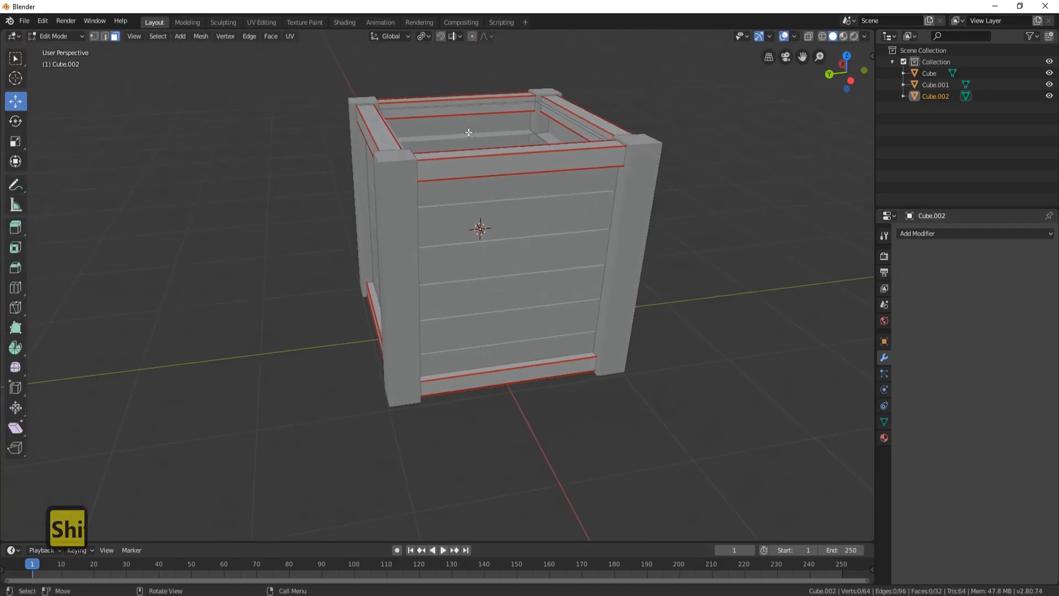
{"action": "middle_click_drag", "start_coordinate": [615, 178], "coordinate": [595, 264]}
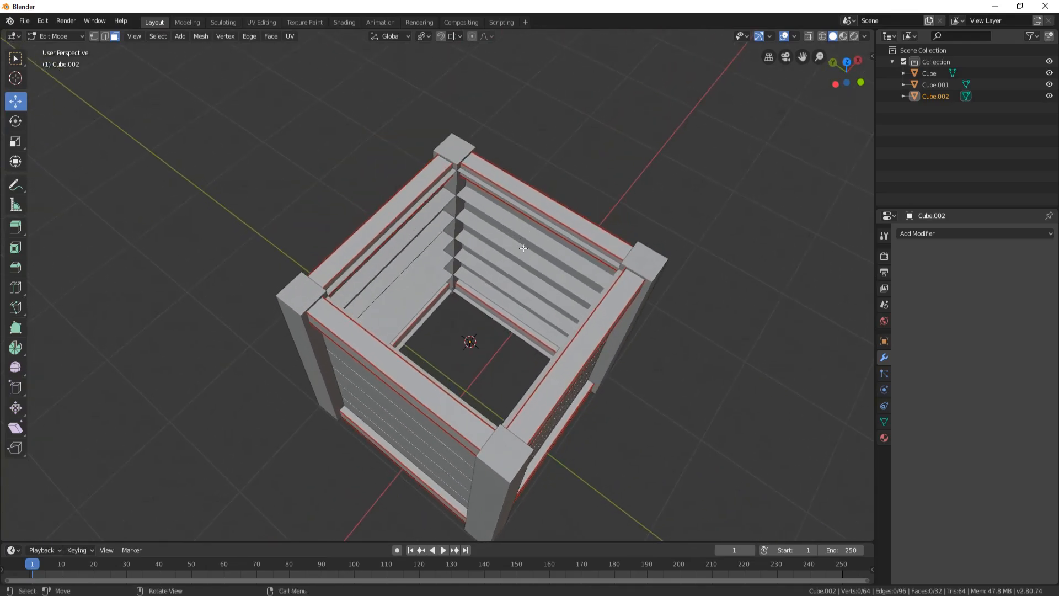
{"action": "mouse_move", "coordinate": [496, 196]}
{"action": "middle_mouse_down"}
{"action": "mouse_move", "coordinate": [469, 200]}
{"action": "mouse_move", "coordinate": [485, 200]}
{"action": "middle_mouse_up"}
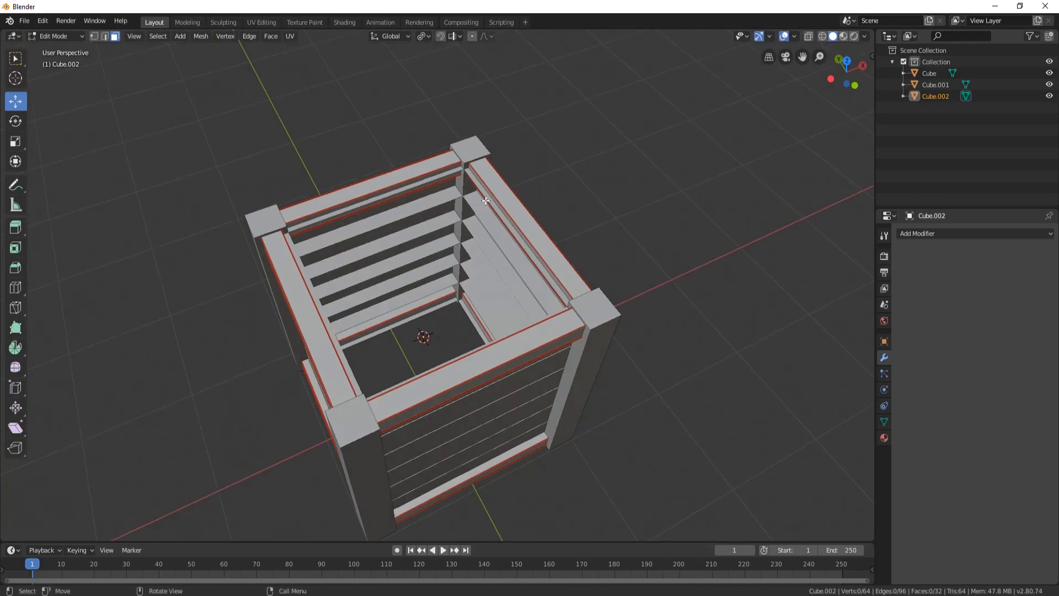
{"action": "key", "text": "Tab"}
Step: Open the corner posts in Edit Mode and select the top faces of all four posts in face selection mode
{"action": "middle_click_drag", "start_coordinate": [475, 160], "coordinate": [268, 134]}
{"action": "left_click", "coordinate": [270, 140]}
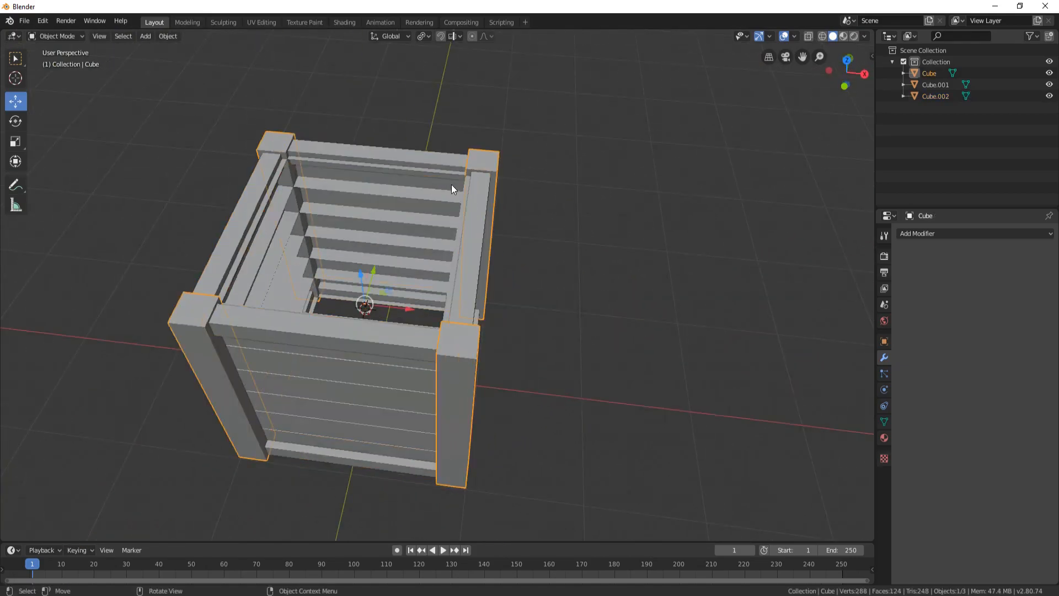
{"action": "key", "text": "Tab"}
{"action": "left_click", "coordinate": [115, 36]}
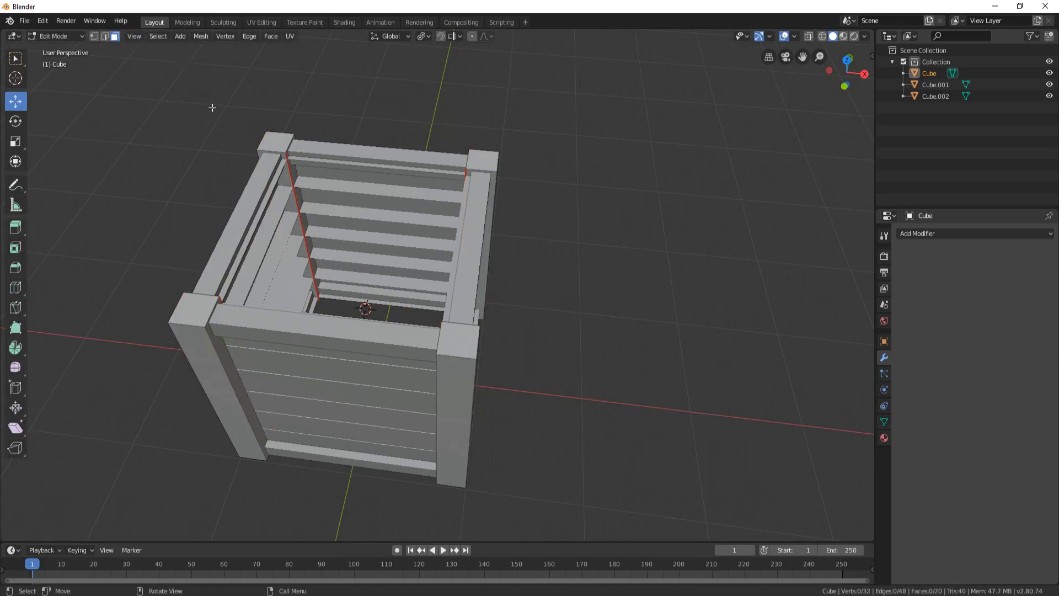
{"action": "left_click", "coordinate": [276, 144]}
{"action": "left_click", "coordinate": [483, 160], "text": "shift"}
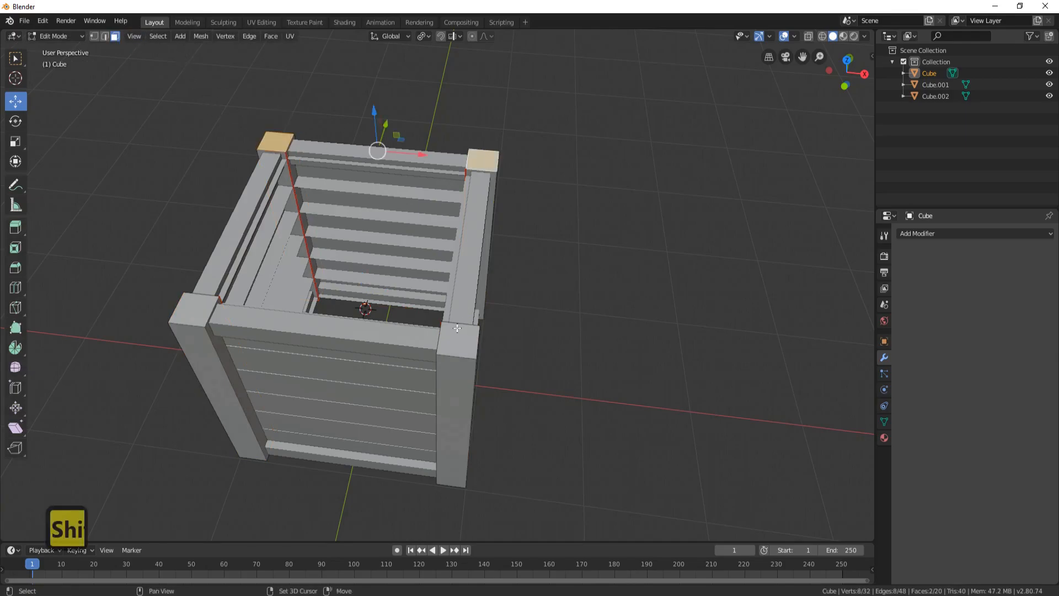
{"action": "left_click", "coordinate": [457, 339], "text": "shift"}
{"action": "left_click", "coordinate": [192, 315], "text": "shift"}
Step: Duplicate the four post top faces and raise the copies slightly along the Z axis
{"action": "middle_click_drag", "start_coordinate": [192, 315], "coordinate": [367, 70]}
{"action": "key", "text": "shift+d"}
{"action": "right_click", "coordinate": [461, 286]}
{"action": "key", "text": "g"}
{"action": "key", "text": "z"}
{"action": "left_click", "coordinate": [369, 97]}
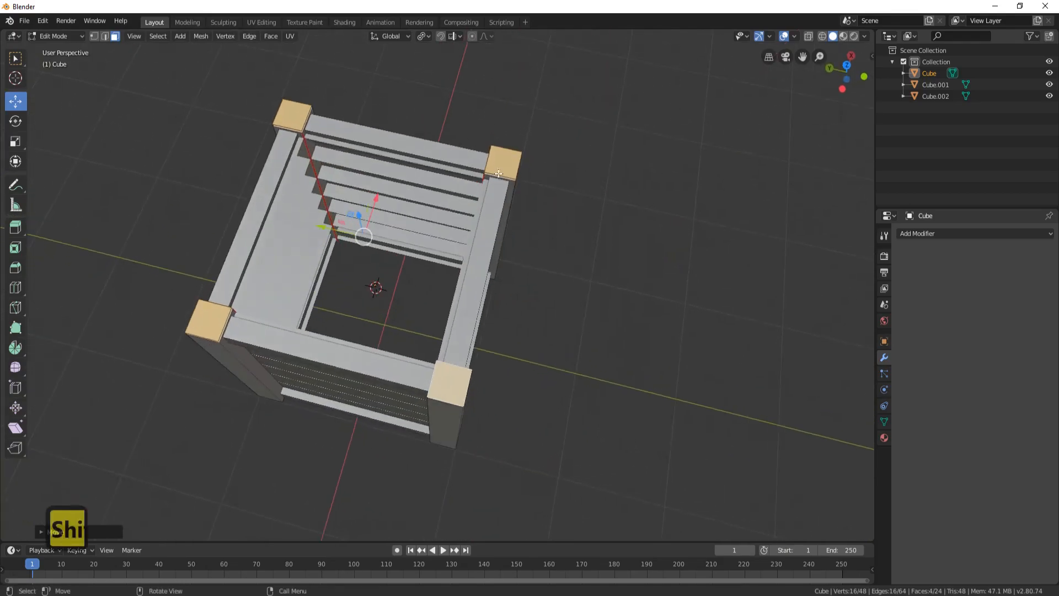
Step: With Individual Origins as the pivot point, scale the four duplicated faces slightly larger than the posts
{"action": "left_click", "coordinate": [426, 37]}
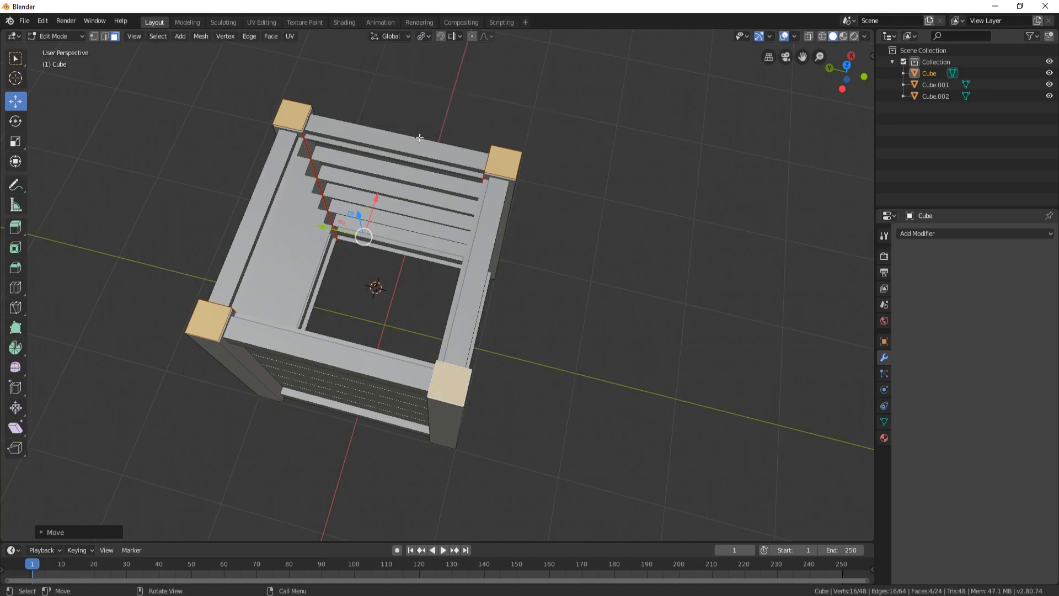
{"action": "left_click", "coordinate": [428, 36]}
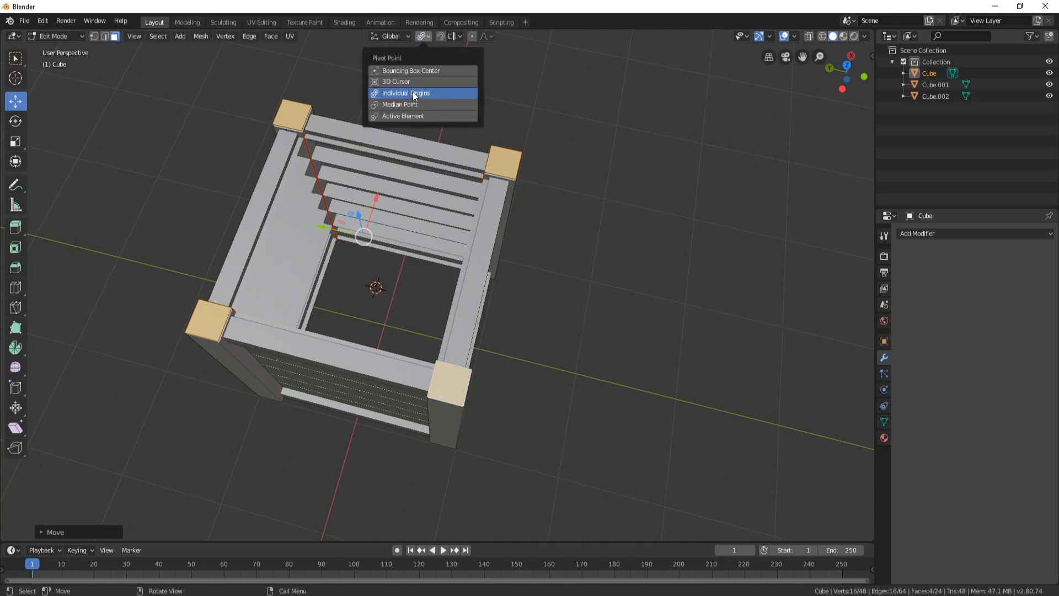
{"action": "key", "text": "s"}
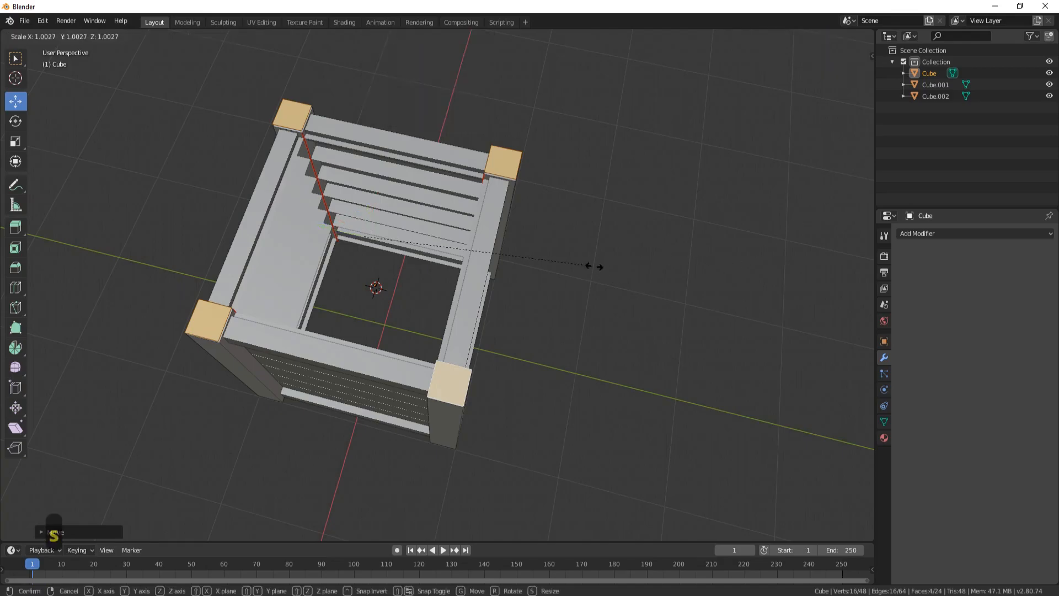
{"action": "left_click", "coordinate": [632, 276]}
Step: Extrude the enlarged faces downward into thick post caps, and raise the caps' lower faces slightly
{"action": "middle_click_drag", "start_coordinate": [632, 276], "coordinate": [558, 243]}
{"action": "scroll", "coordinate": [516, 181], "scroll_direction": "up", "scroll_amount": 5}
{"action": "scroll", "coordinate": [555, 170], "scroll_direction": "down", "scroll_amount": 5}
{"action": "middle_click_drag", "start_coordinate": [556, 171], "coordinate": [488, 172]}
{"action": "middle_click_drag", "start_coordinate": [316, 205], "coordinate": [353, 218]}
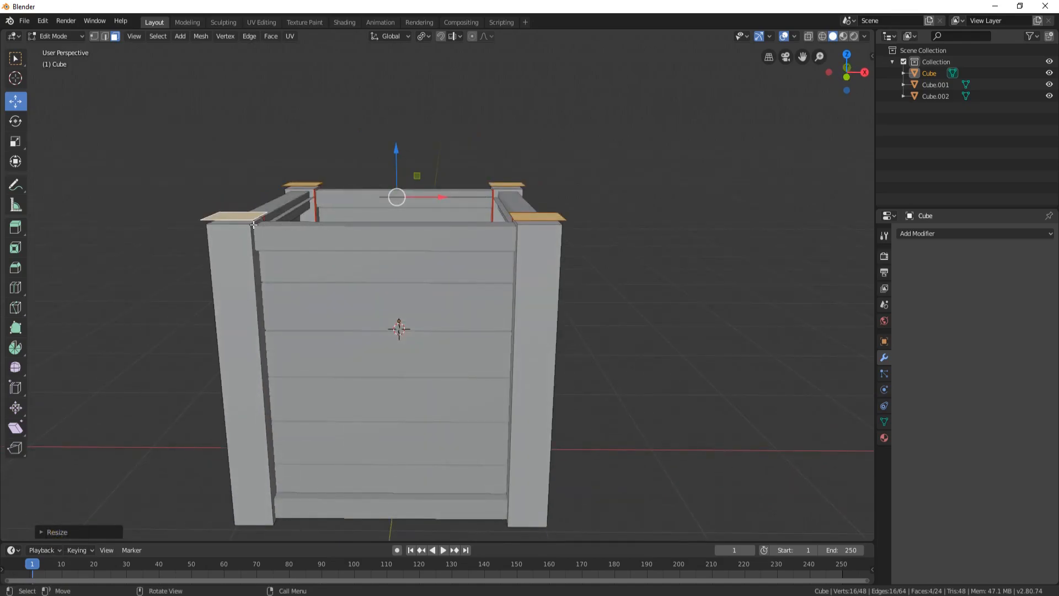
{"action": "key", "text": "e"}
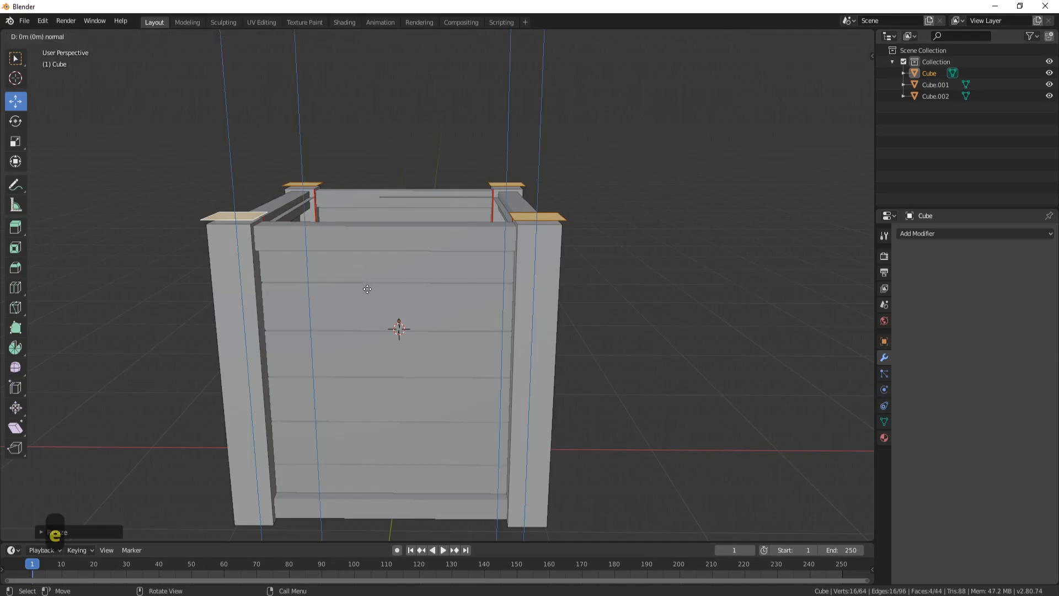
{"action": "left_click", "coordinate": [372, 319]}
{"action": "middle_click_drag", "start_coordinate": [372, 319], "coordinate": [352, 249]}
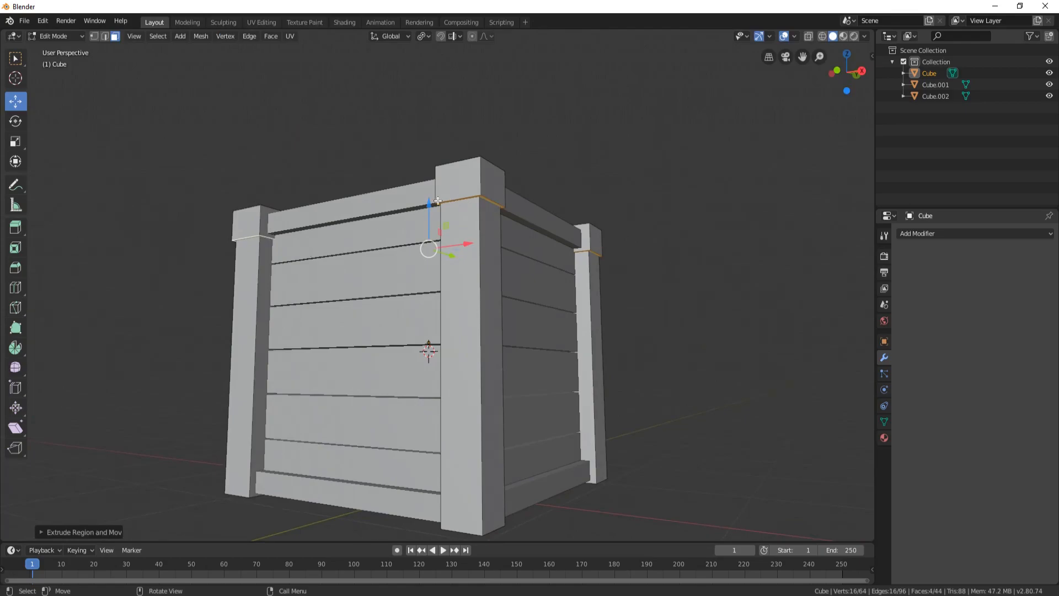
{"action": "left_click_drag", "start_coordinate": [426, 204], "coordinate": [425, 197]}
Step: Mark the bottom outlines of the four post caps as seams
{"action": "middle_click_drag", "start_coordinate": [296, 177], "coordinate": [243, 246]}
{"action": "middle_click_drag", "start_coordinate": [295, 154], "coordinate": [333, 163]}
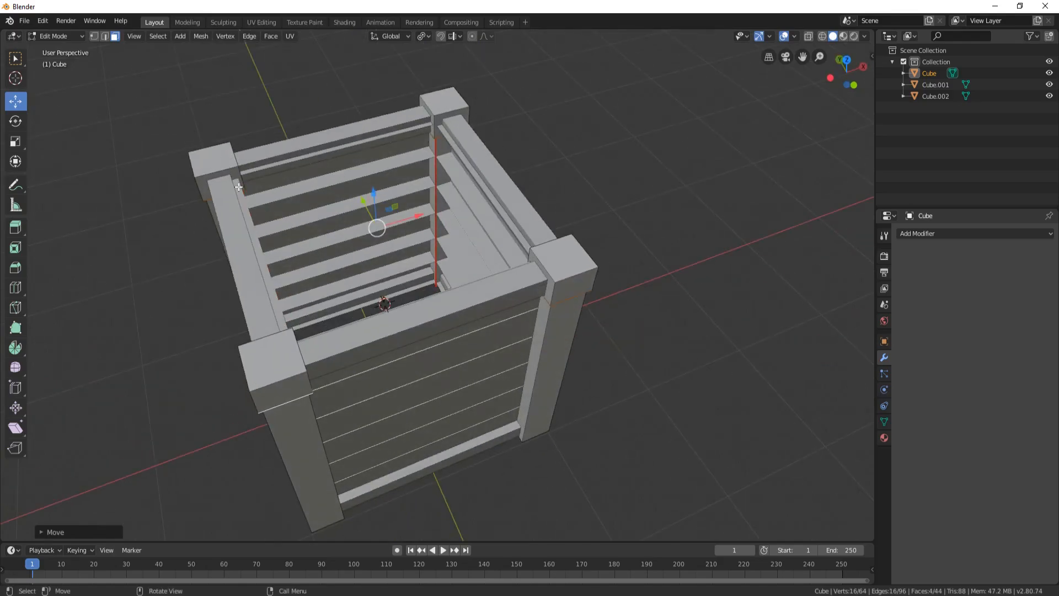
{"action": "middle_click_drag", "start_coordinate": [232, 166], "coordinate": [375, 97]}
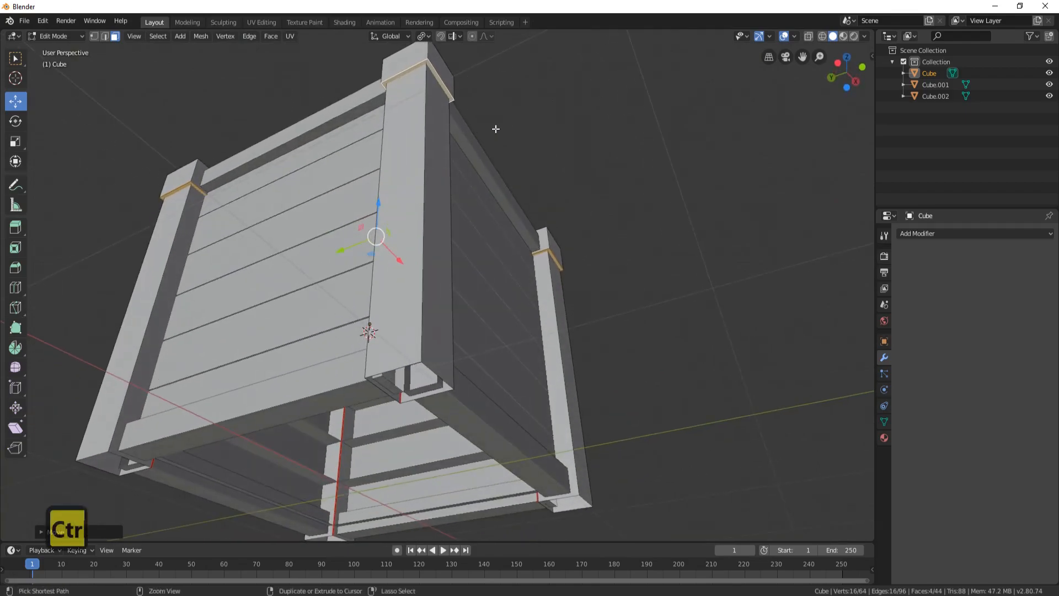
{"action": "key", "text": "ctrl+e"}
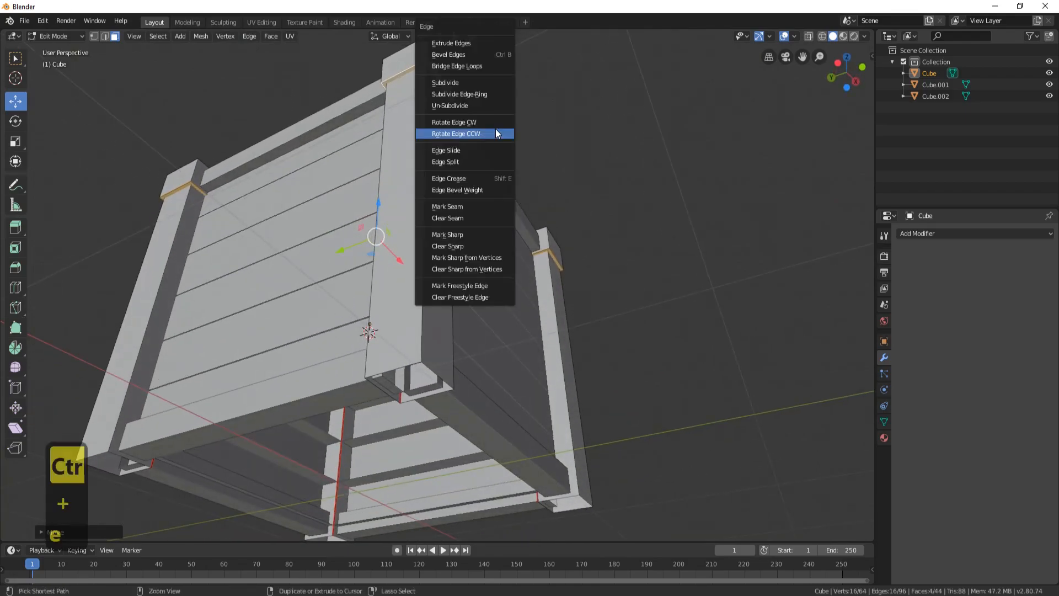
{"action": "left_click", "coordinate": [466, 207]}
Step: Select the top faces of all four post caps and mark their outlines as seams
{"action": "middle_click_drag", "start_coordinate": [465, 208], "coordinate": [187, 260]}
{"action": "left_click", "coordinate": [162, 242]}
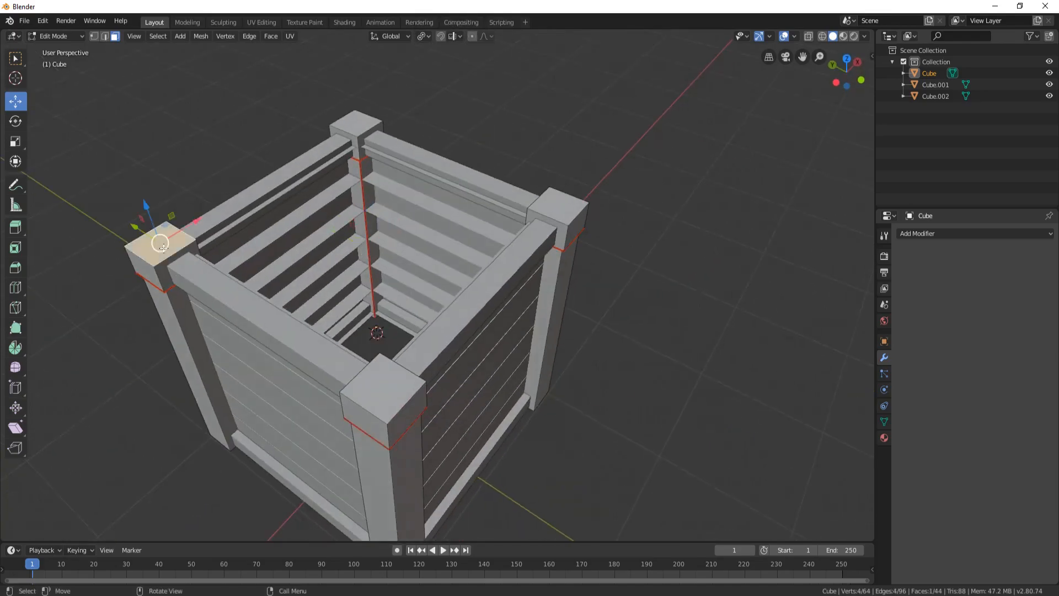
{"action": "left_click", "coordinate": [356, 122], "text": "shift"}
{"action": "left_click", "coordinate": [558, 213], "text": "shift"}
{"action": "left_click", "coordinate": [374, 372], "text": "shift"}
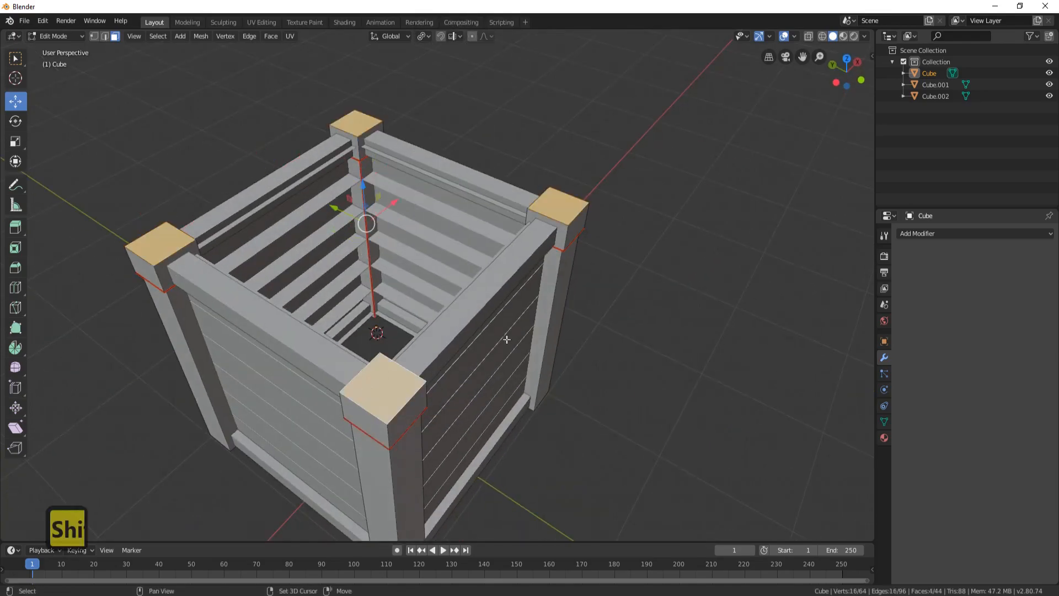
{"action": "key", "text": "ctrl+e"}
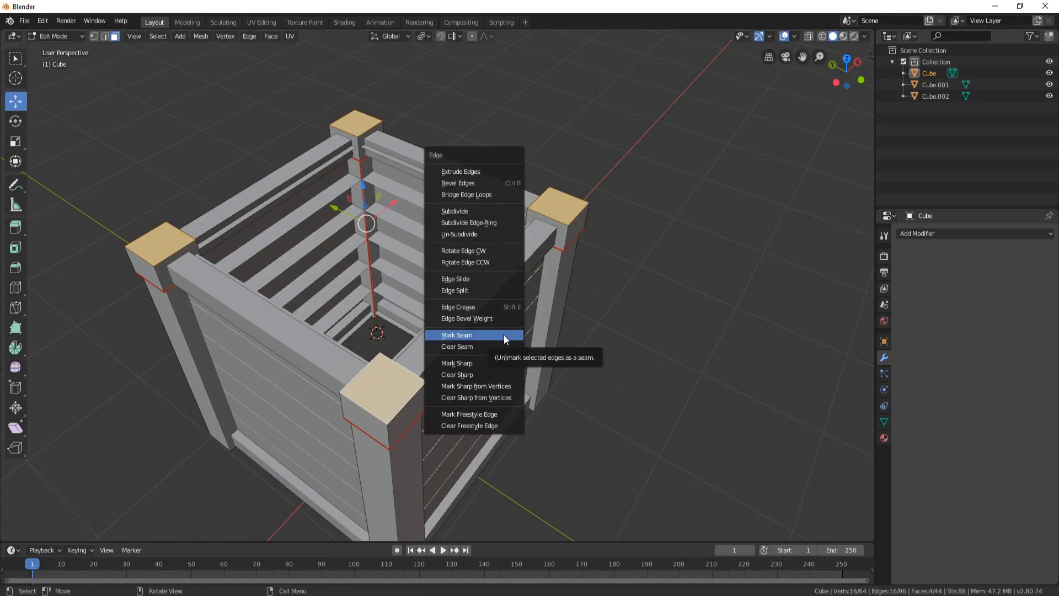
{"action": "left_click", "coordinate": [504, 334]}
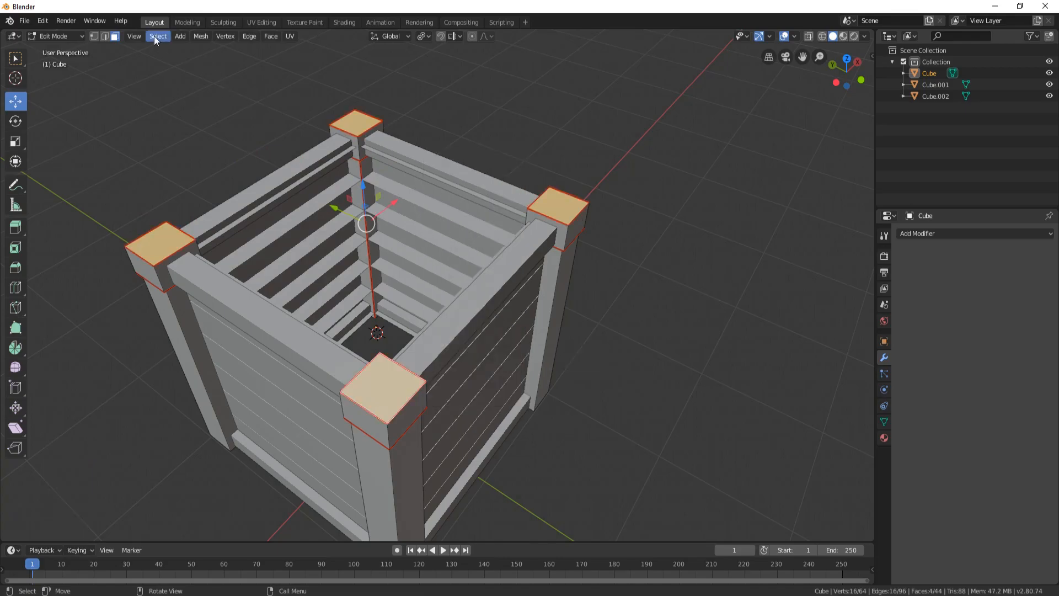
Step: Mark one inner vertical corner edge on each of the four post caps as a seam
{"action": "left_click", "coordinate": [105, 36]}
{"action": "left_click", "coordinate": [358, 146]}
{"action": "middle_click_drag", "start_coordinate": [358, 146], "coordinate": [623, 165]}
{"action": "left_click", "coordinate": [421, 174], "text": "shift"}
{"action": "left_click", "coordinate": [517, 160], "text": "shift"}
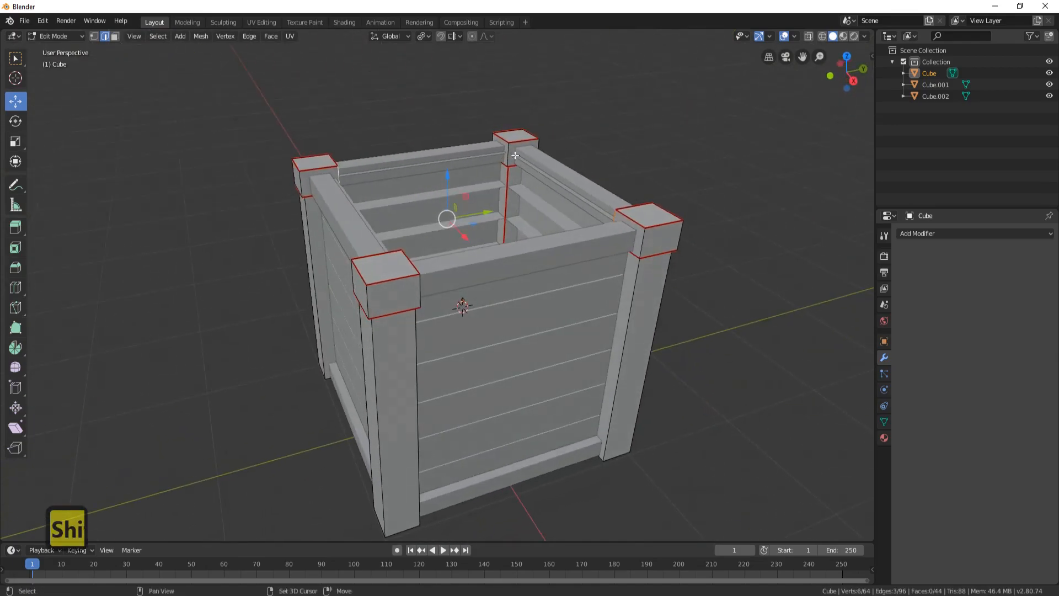
{"action": "left_click", "coordinate": [509, 149], "text": "shift"}
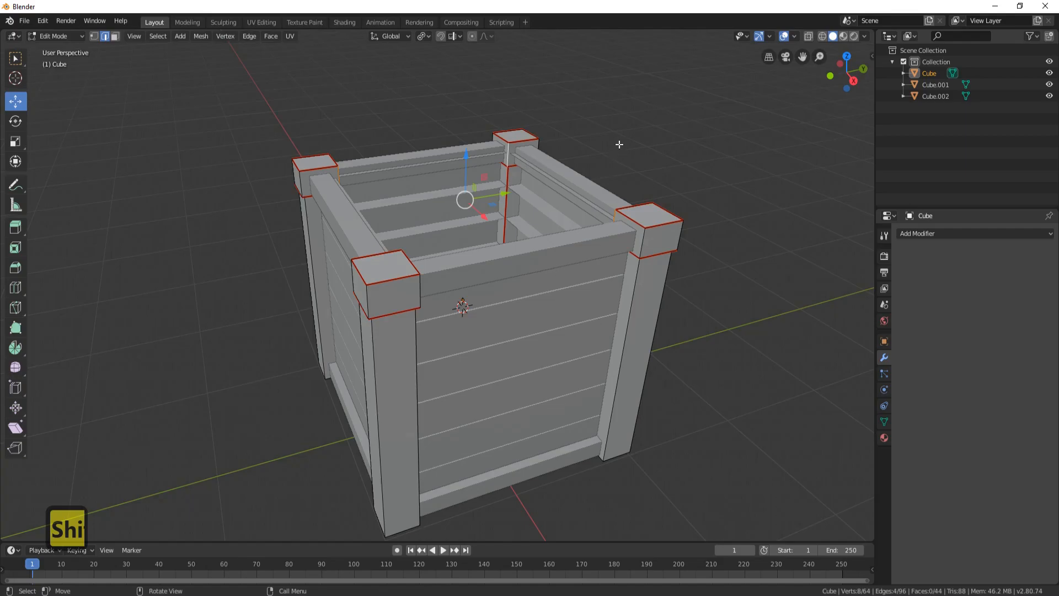
{"action": "key", "text": "ctrl+e"}
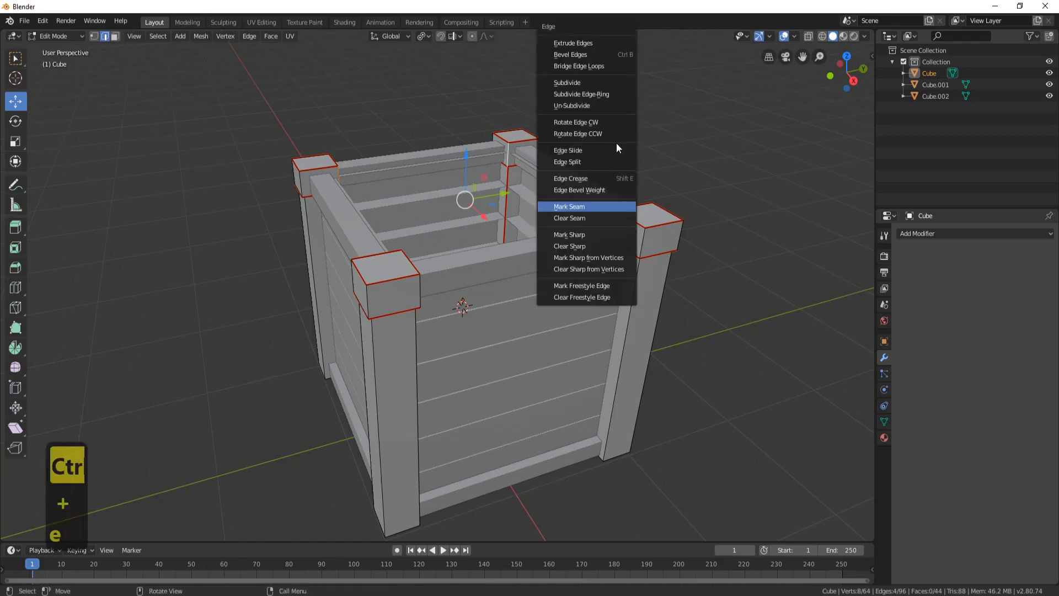
{"action": "left_click", "coordinate": [588, 211]}
Step: Select the top faces of all four post caps and bevel their outer edges with a narrow single-segment bevel
{"action": "left_click", "coordinate": [117, 37]}
{"action": "left_click", "coordinate": [317, 165], "text": "shift"}
{"action": "left_click", "coordinate": [381, 276], "text": "shift"}
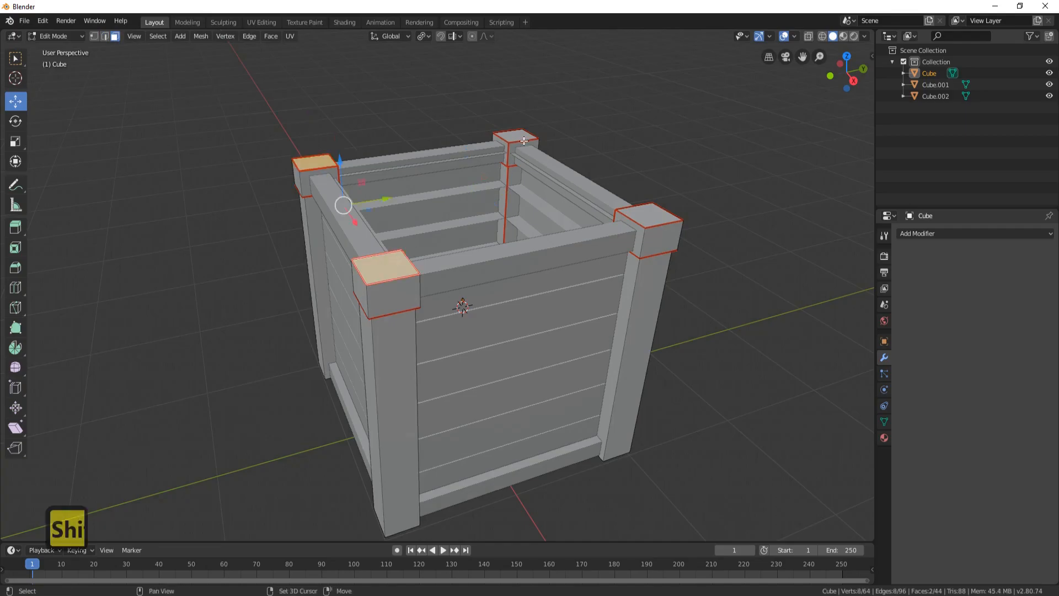
{"action": "left_click", "coordinate": [523, 137], "text": "shift"}
{"action": "left_click", "coordinate": [651, 217], "text": "shift"}
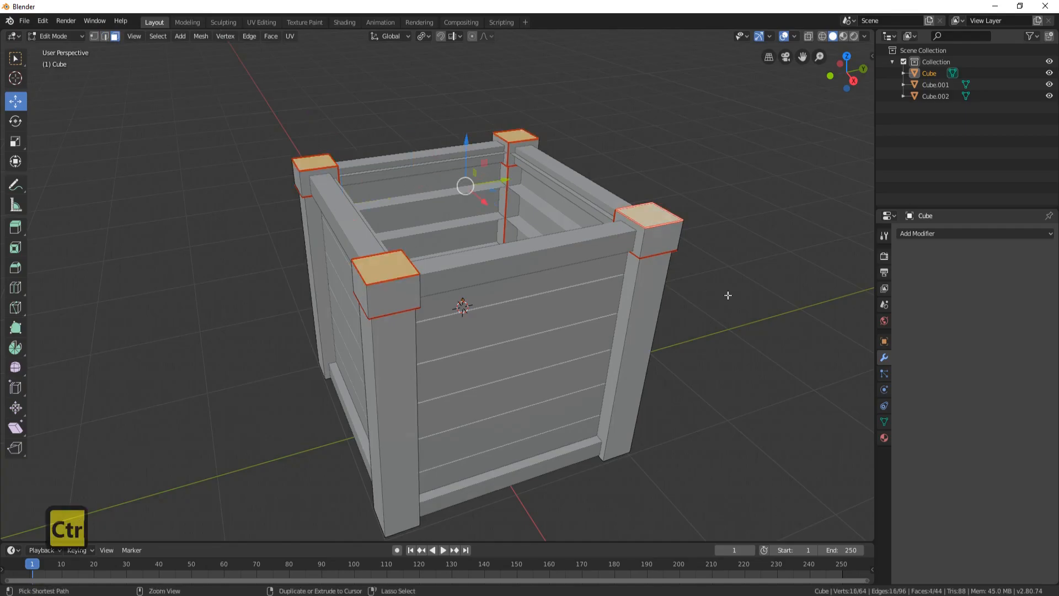
{"action": "key", "text": "ctrl+b"}
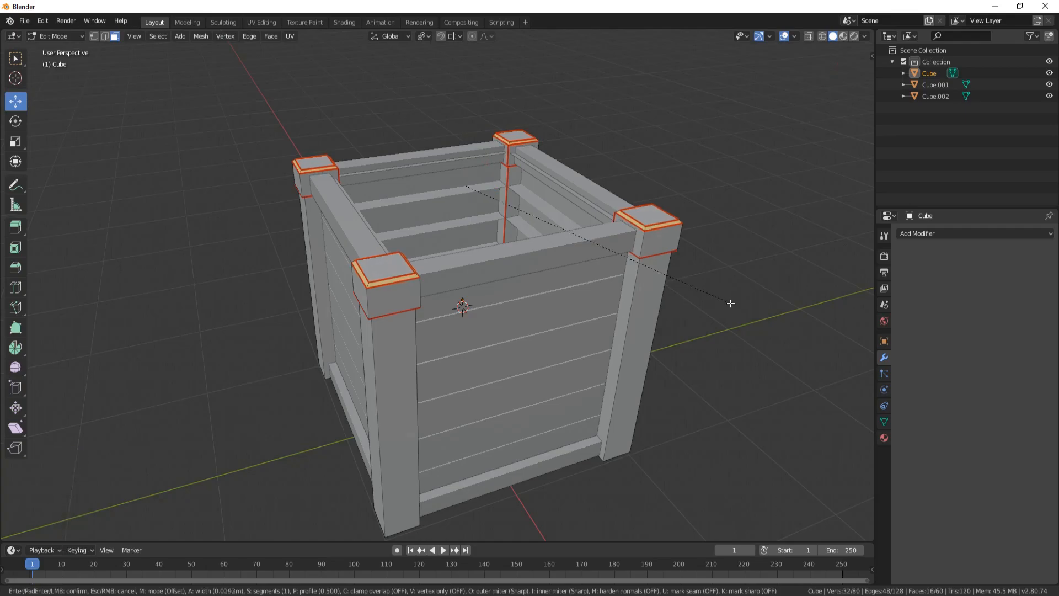
{"action": "key", "text": "shift"}
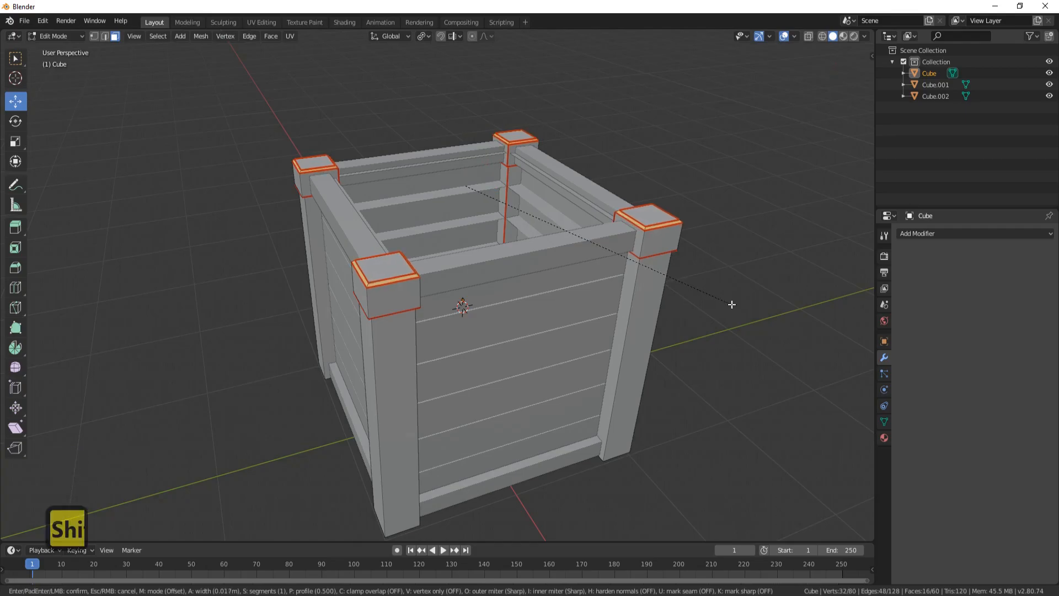
{"action": "key", "text": "shift"}
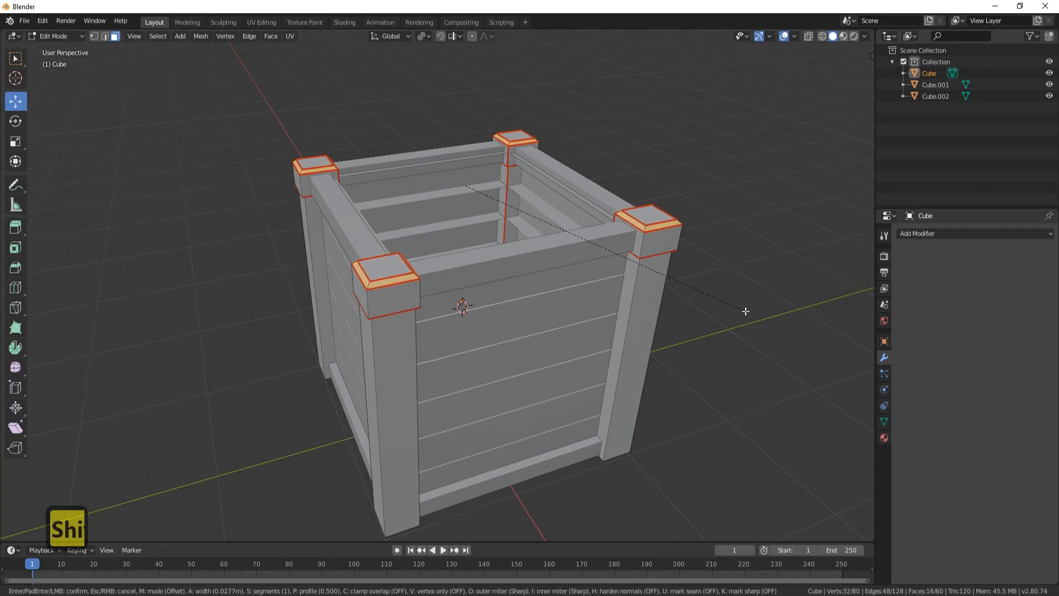
{"action": "left_click", "coordinate": [736, 307]}
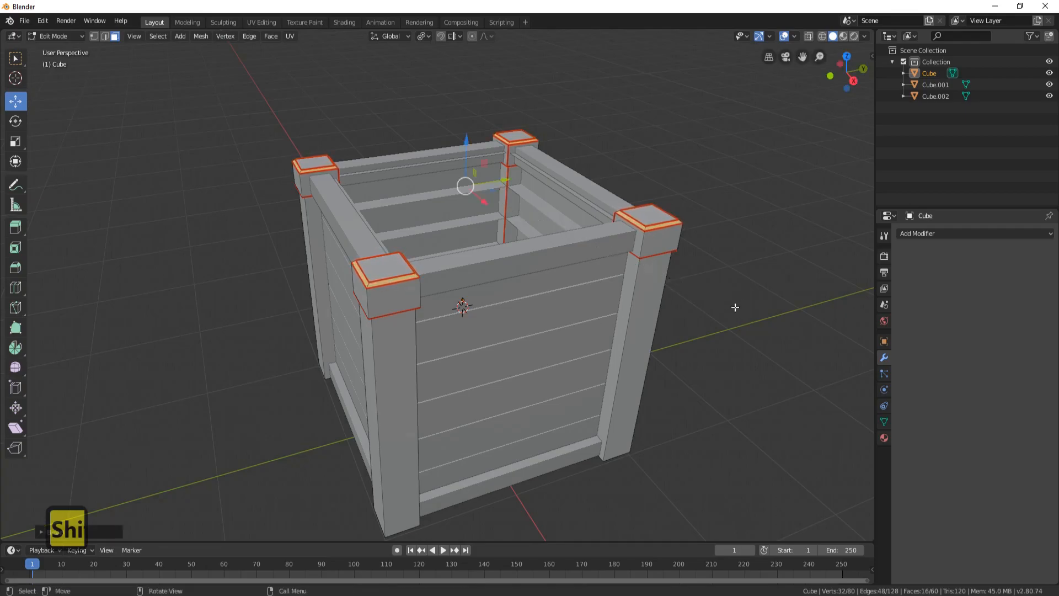
{"action": "key", "text": "Tab"}
{"action": "middle_click_drag", "start_coordinate": [528, 246], "coordinate": [465, 214]}
{"action": "middle_click_drag", "start_coordinate": [551, 217], "coordinate": [419, 209]}
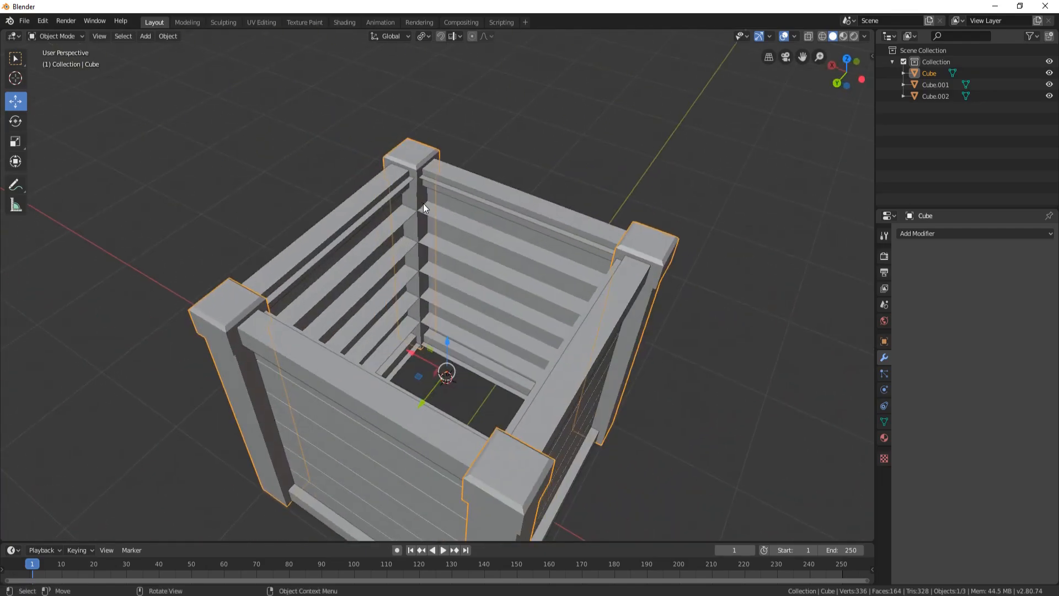
Step: Expand the selection to cover the four complete post caps and separate them into their own object
{"action": "key", "text": "Tab"}
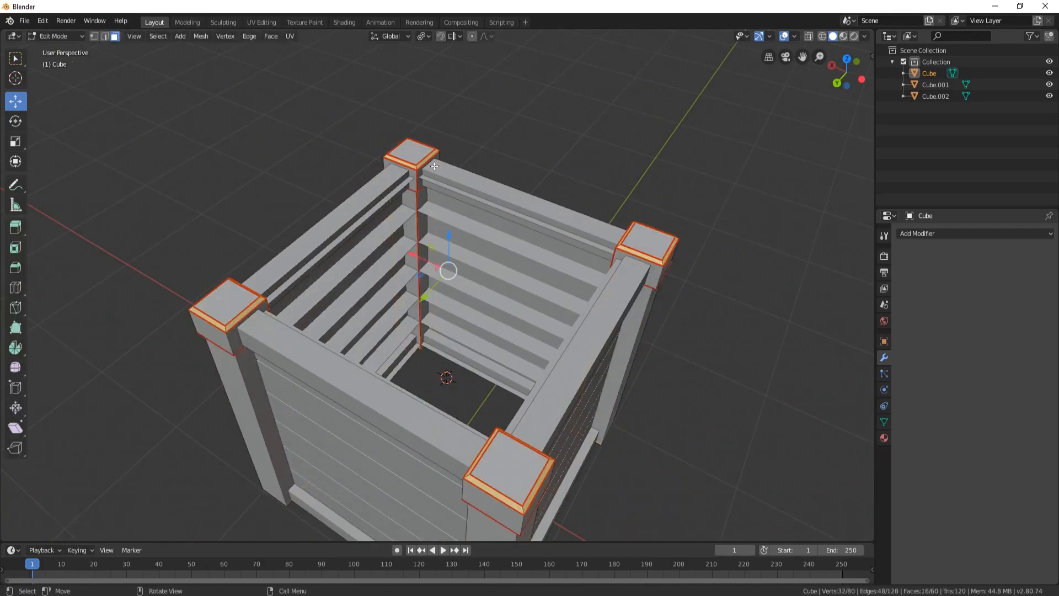
{"action": "key", "text": "ctrl+KP_Add"}
{"action": "key", "text": "ctrl+KP_Add"}
{"action": "key", "text": "ctrl+KP_Add"}
{"action": "key", "text": "ctrl+KP_Add"}
{"action": "key", "text": "ctrl+KP_Add"}
{"action": "key", "text": "ctrl+KP_Add"}
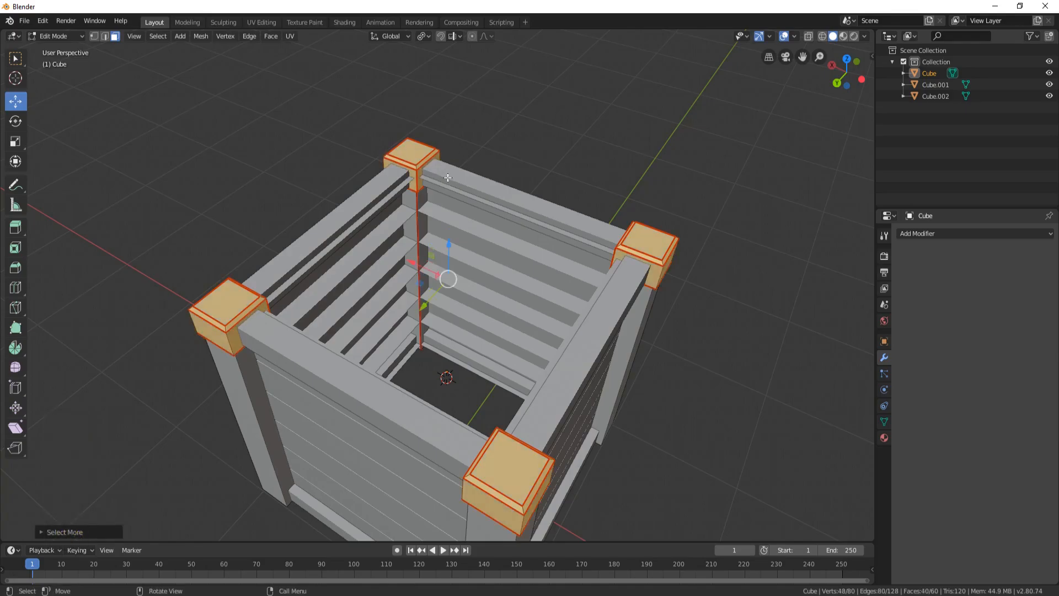
{"action": "key", "text": "p"}
{"action": "left_click", "coordinate": [419, 177]}
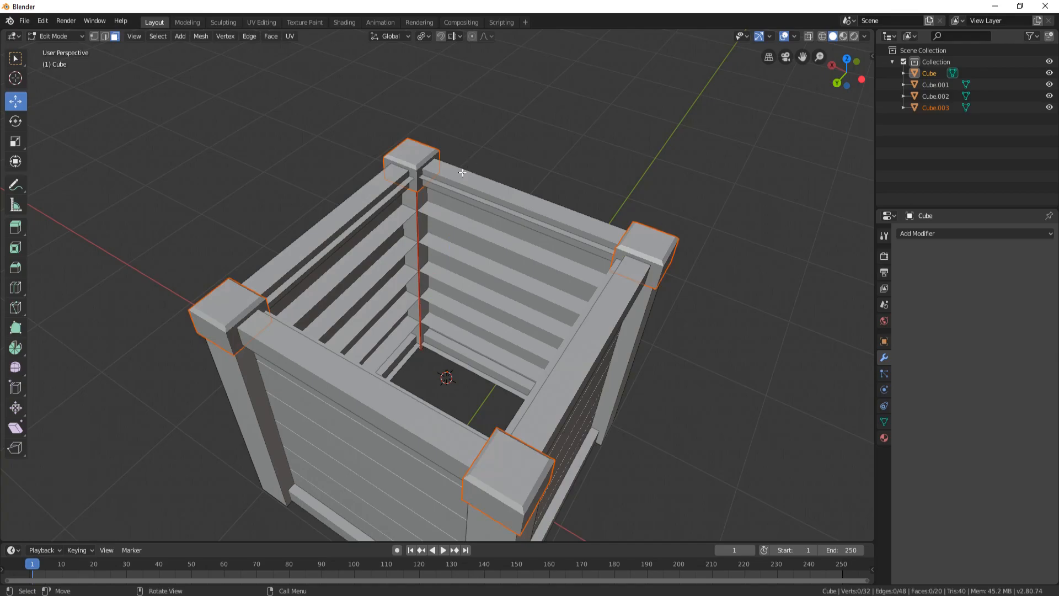
Step: Return to Object Mode, select the separated caps object and set its origin to the 3D cursor
{"action": "key", "text": "Tab"}
{"action": "left_click", "coordinate": [413, 156]}
{"action": "middle_click_drag", "start_coordinate": [558, 192], "coordinate": [408, 304]}
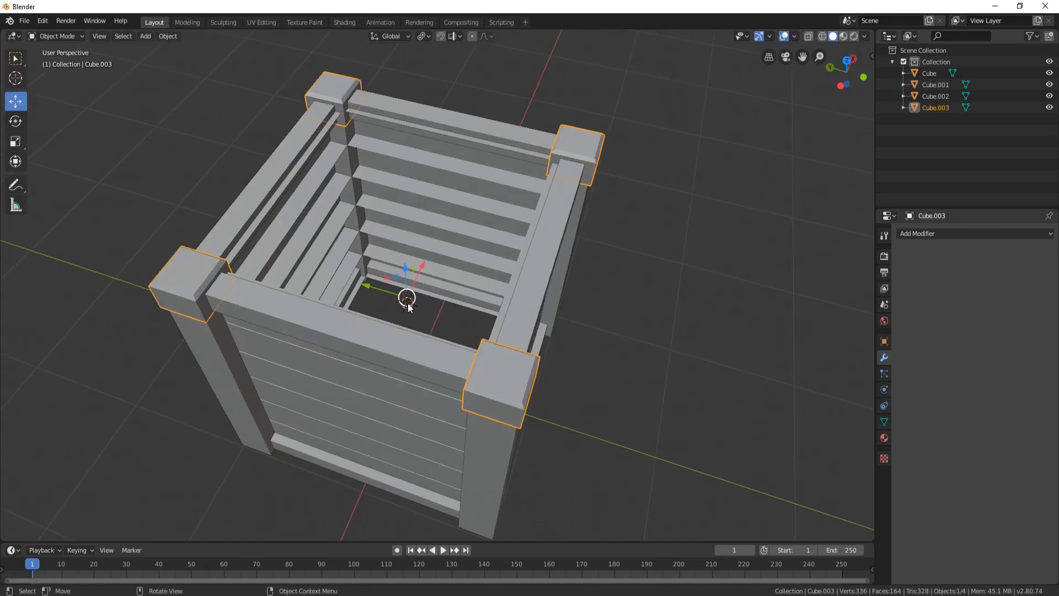
{"action": "right_click", "coordinate": [690, 191]}
{"action": "mouse_move", "coordinate": [690, 190]}
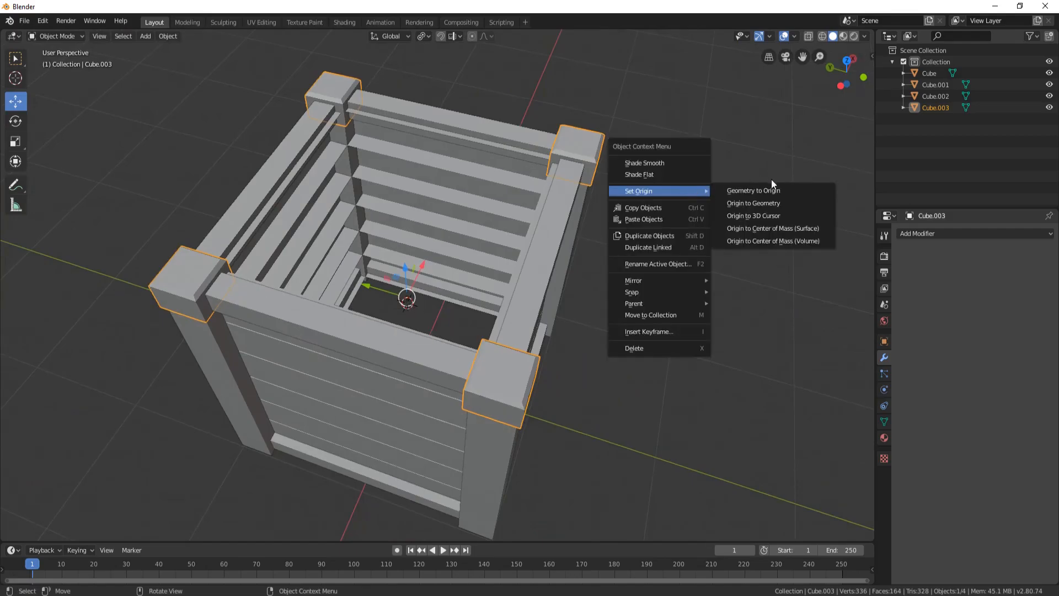
{"action": "left_click", "coordinate": [775, 215]}
Step: Mirror the caps object on the Z axis only with a Mirror modifier, and apply the modifier
{"action": "middle_click_drag", "start_coordinate": [598, 210], "coordinate": [391, 159]}
{"action": "scroll", "coordinate": [506, 261], "scroll_direction": "down", "scroll_amount": 3}
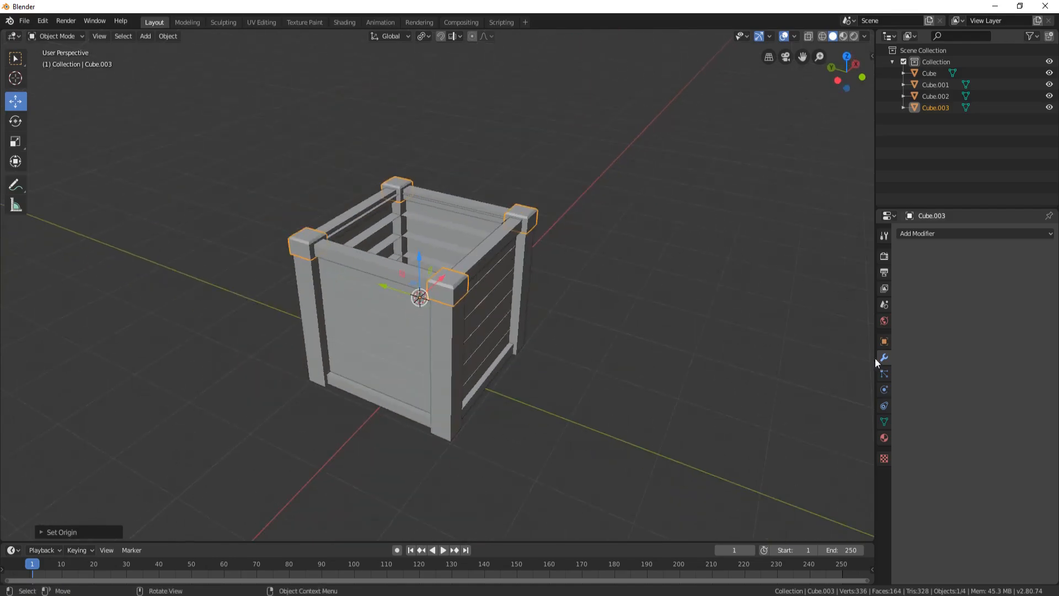
{"action": "left_click", "coordinate": [924, 233]}
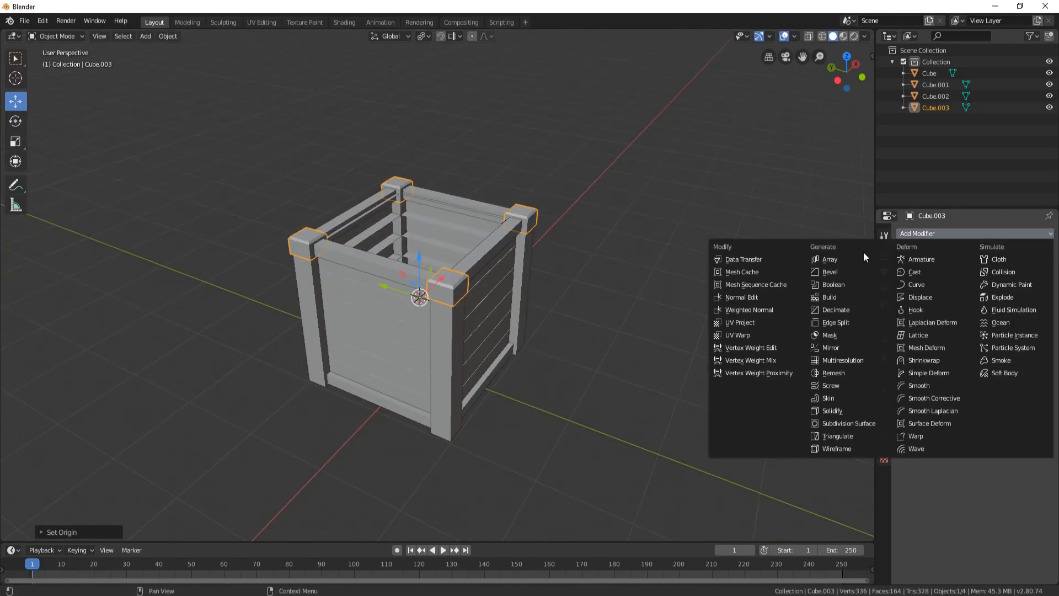
{"action": "left_click", "coordinate": [833, 348]}
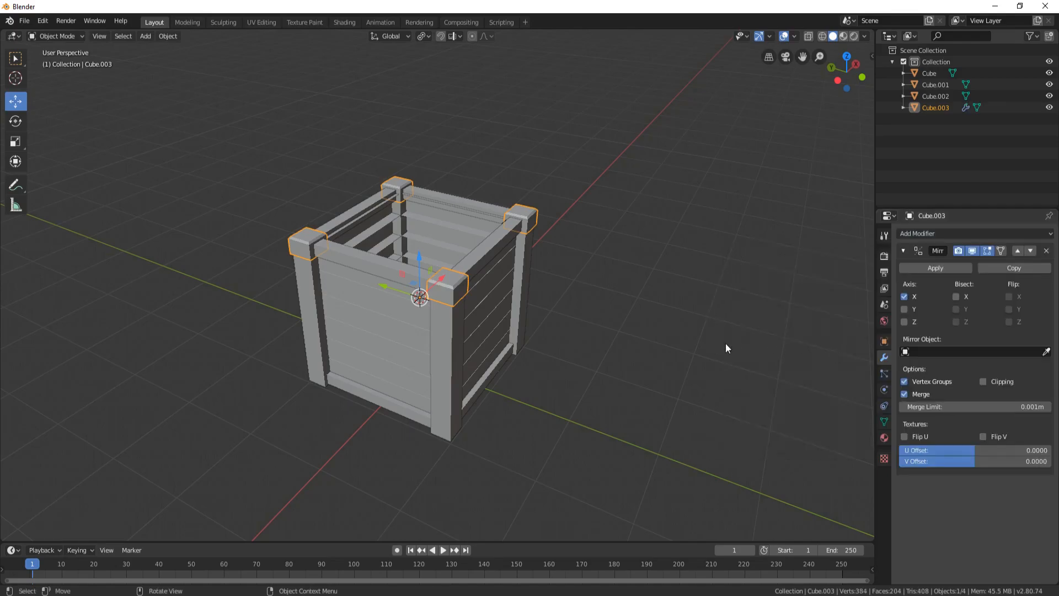
{"action": "left_click", "coordinate": [904, 321]}
{"action": "left_click", "coordinate": [907, 297]}
{"action": "middle_click_drag", "start_coordinate": [595, 297], "coordinate": [359, 332]}
{"action": "middle_click_drag", "start_coordinate": [418, 233], "coordinate": [383, 220]}
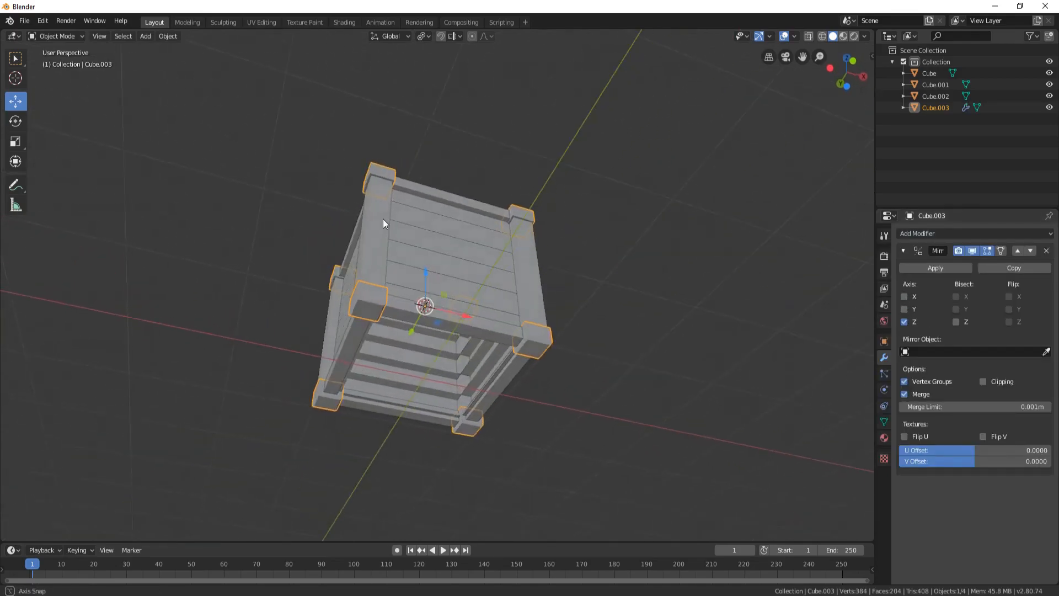
{"action": "middle_click_drag", "start_coordinate": [388, 296], "coordinate": [351, 283]}
{"action": "middle_click_drag", "start_coordinate": [336, 221], "coordinate": [434, 239]}
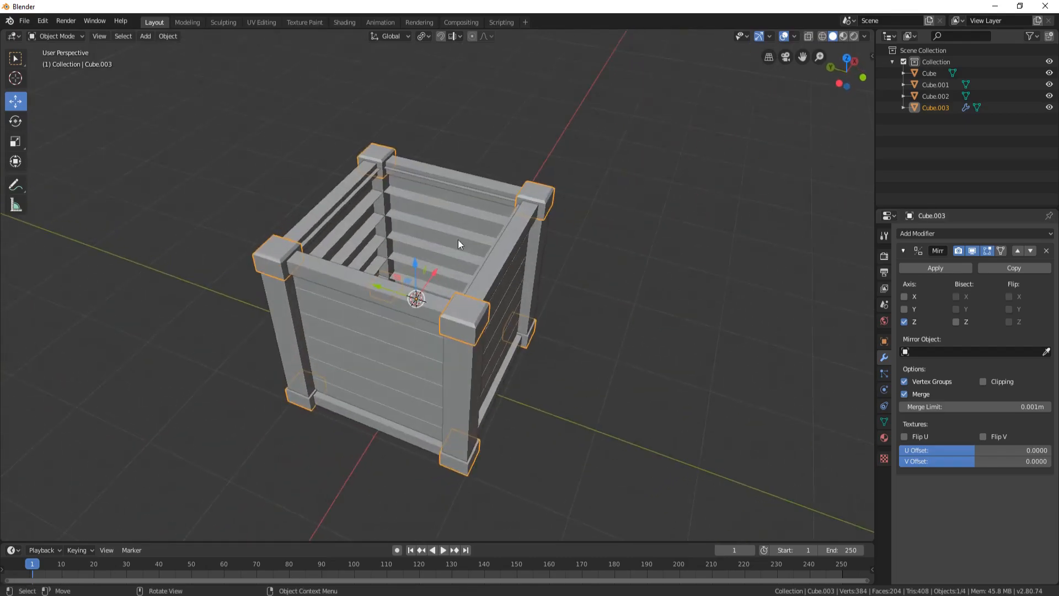
{"action": "left_click", "coordinate": [935, 268]}
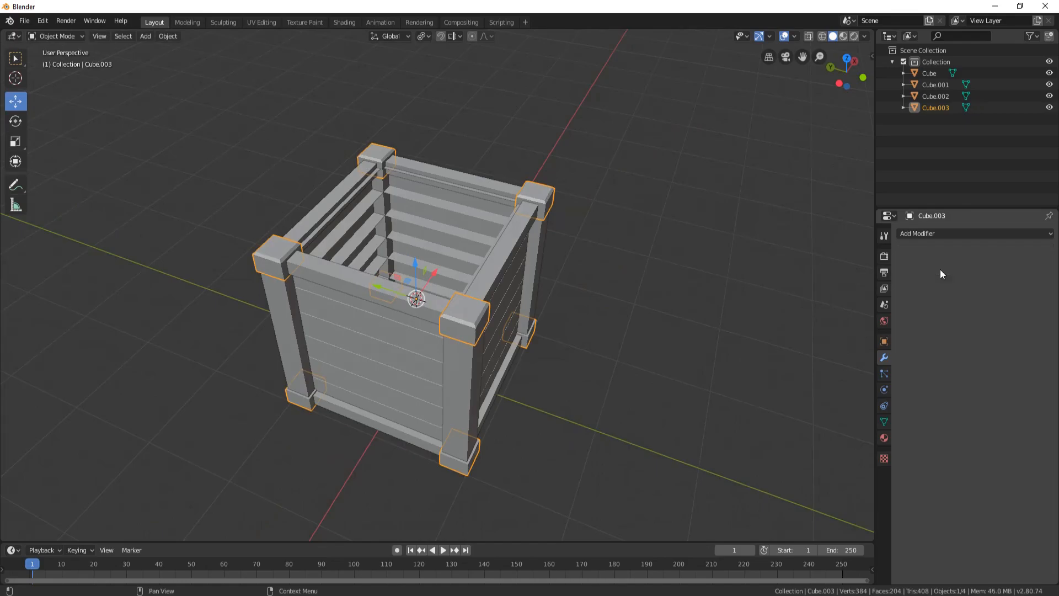
Step: Add a plane mesh at the crate's centre and scale it down slightly so its edges stay inside the plank walls
{"action": "middle_click_drag", "start_coordinate": [417, 197], "coordinate": [507, 230]}
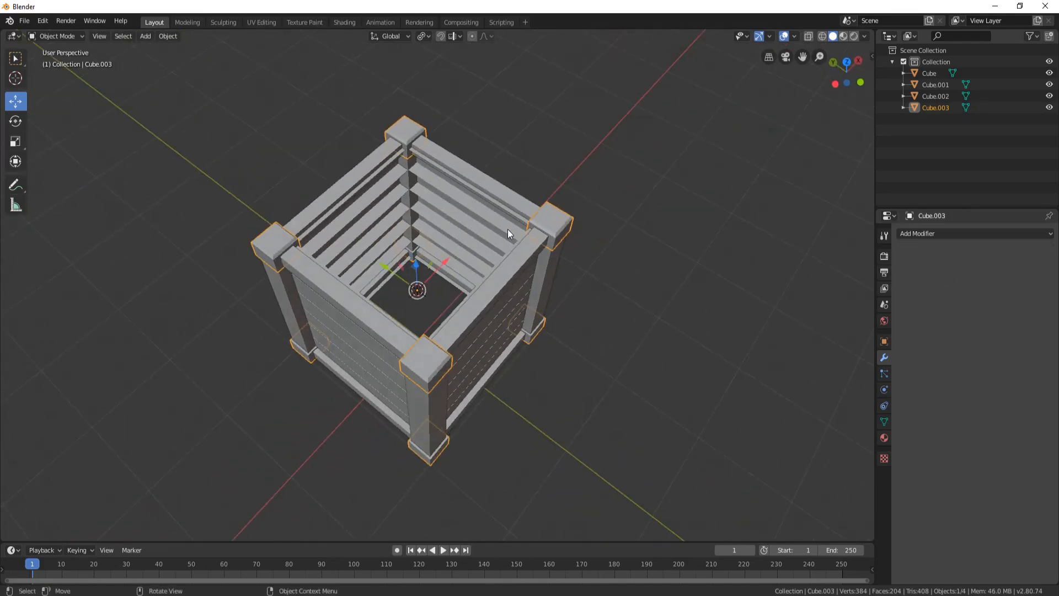
{"action": "key", "text": "shift+a"}
{"action": "mouse_move", "coordinate": [471, 67]}
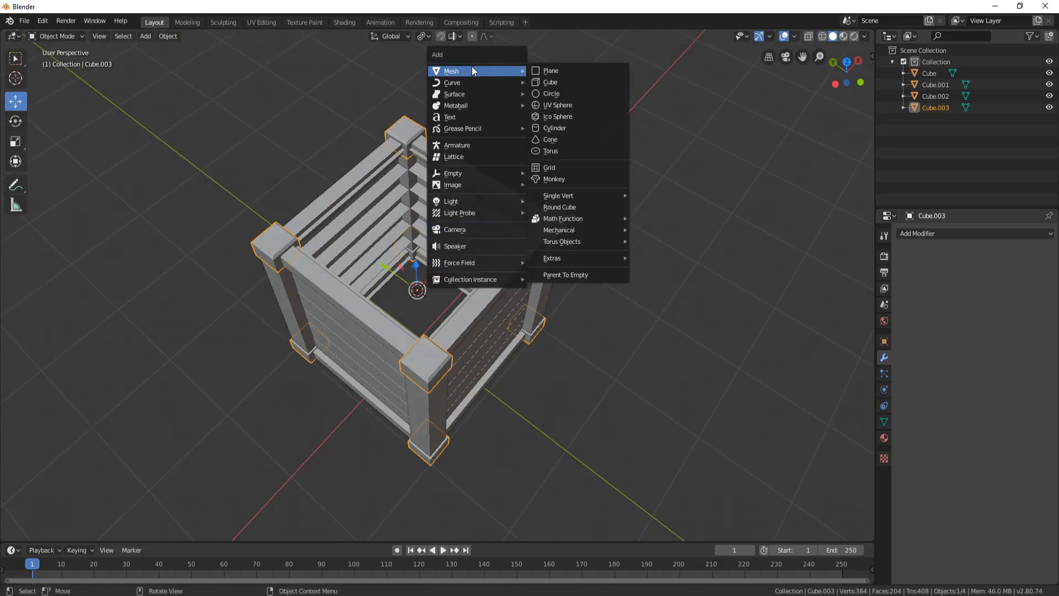
{"action": "left_click", "coordinate": [551, 71]}
{"action": "middle_click_drag", "start_coordinate": [555, 70], "coordinate": [451, 296]}
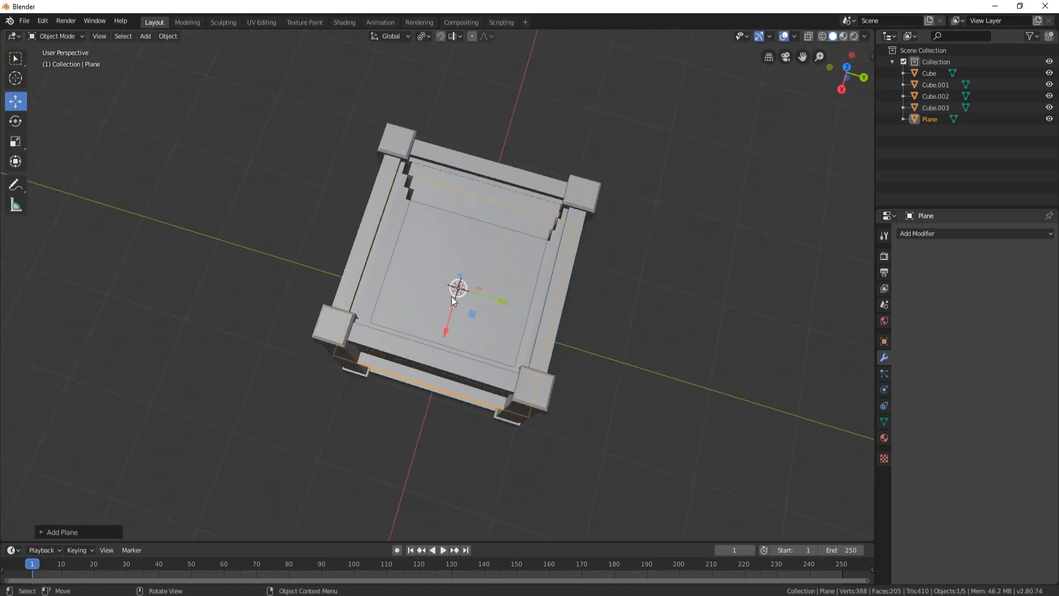
{"action": "middle_click_drag", "start_coordinate": [542, 289], "coordinate": [574, 274]}
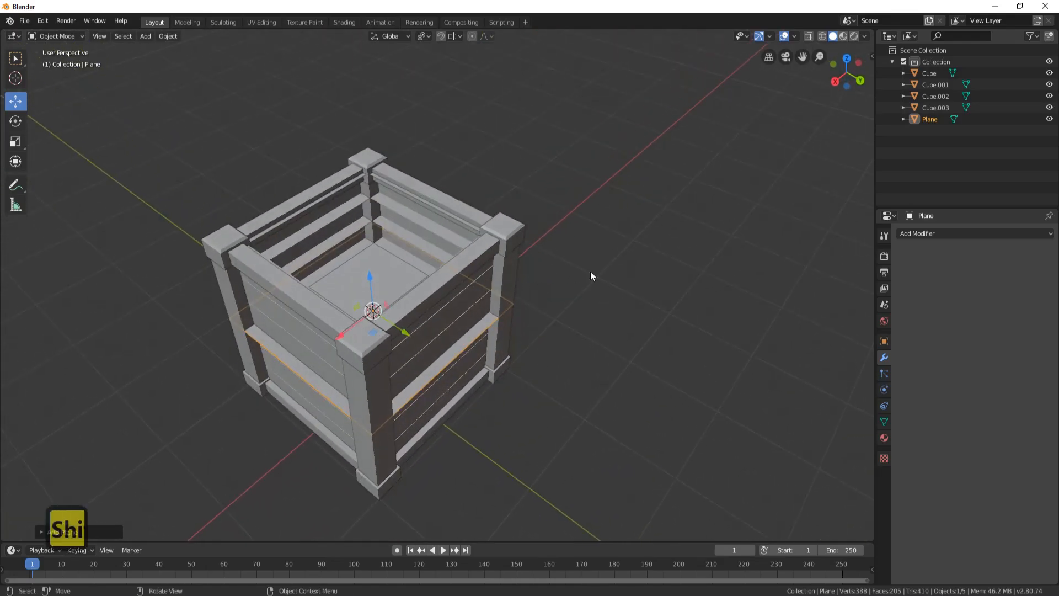
{"action": "key", "text": "s"}
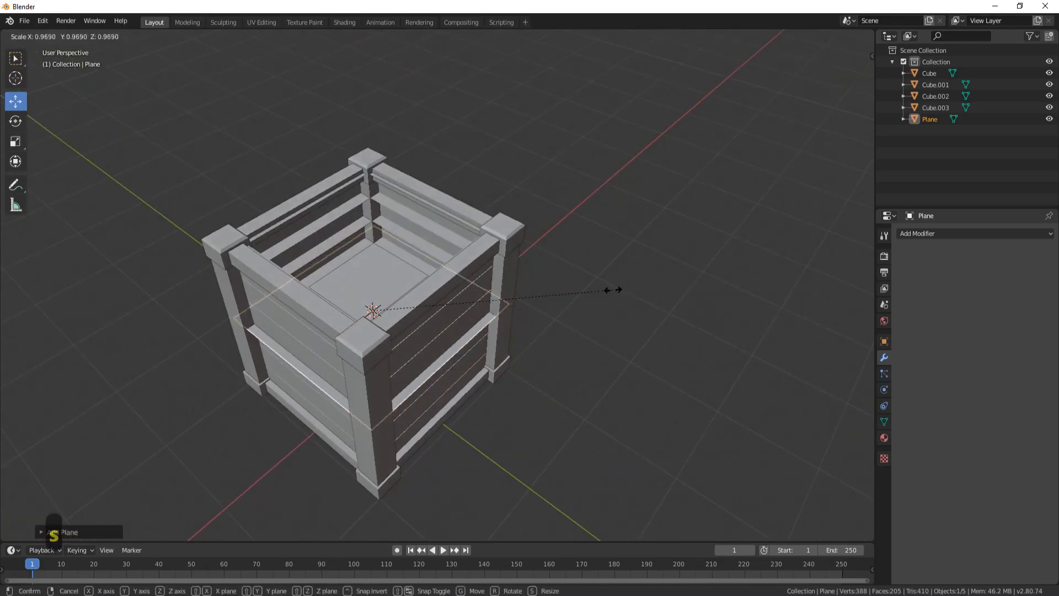
{"action": "left_click", "coordinate": [586, 291]}
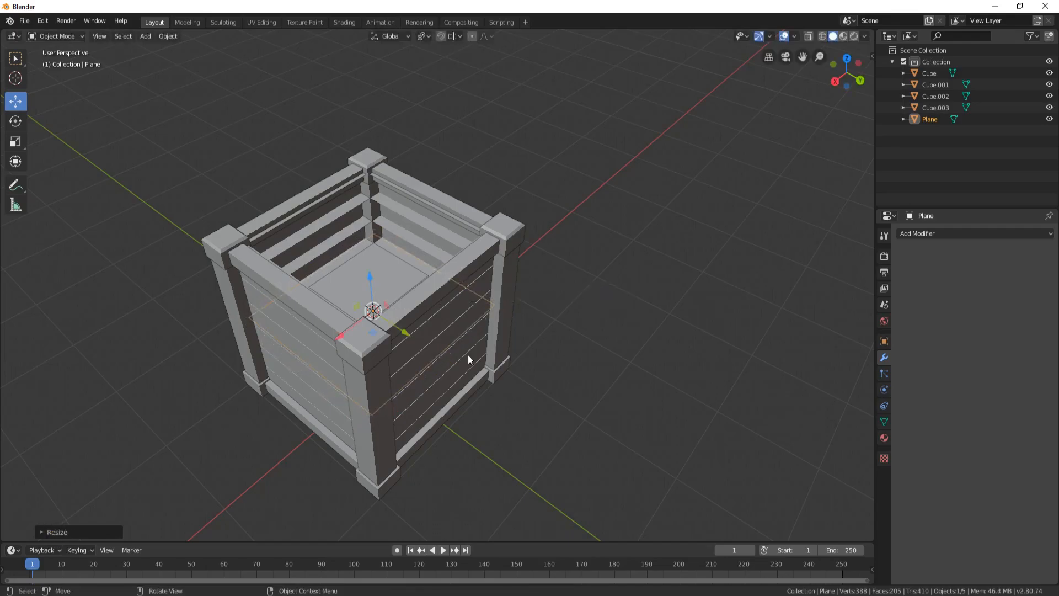
Step: Move the plane up along Z by about 0.85 m to close the crate's top within the upper rim
{"action": "middle_click_drag", "start_coordinate": [427, 362], "coordinate": [456, 324]}
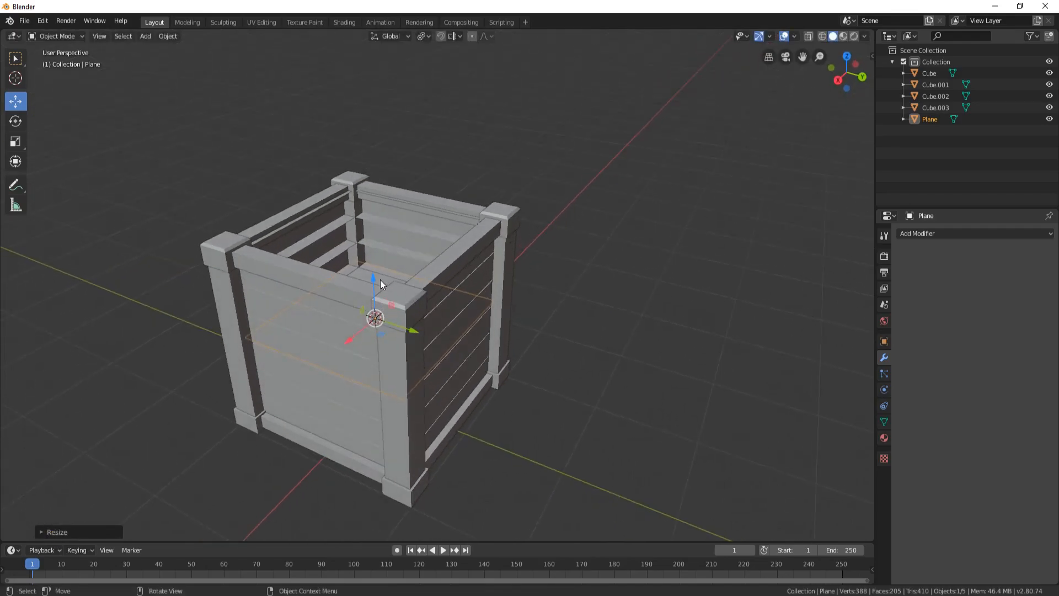
{"action": "key", "text": "g"}
{"action": "key", "text": "z"}
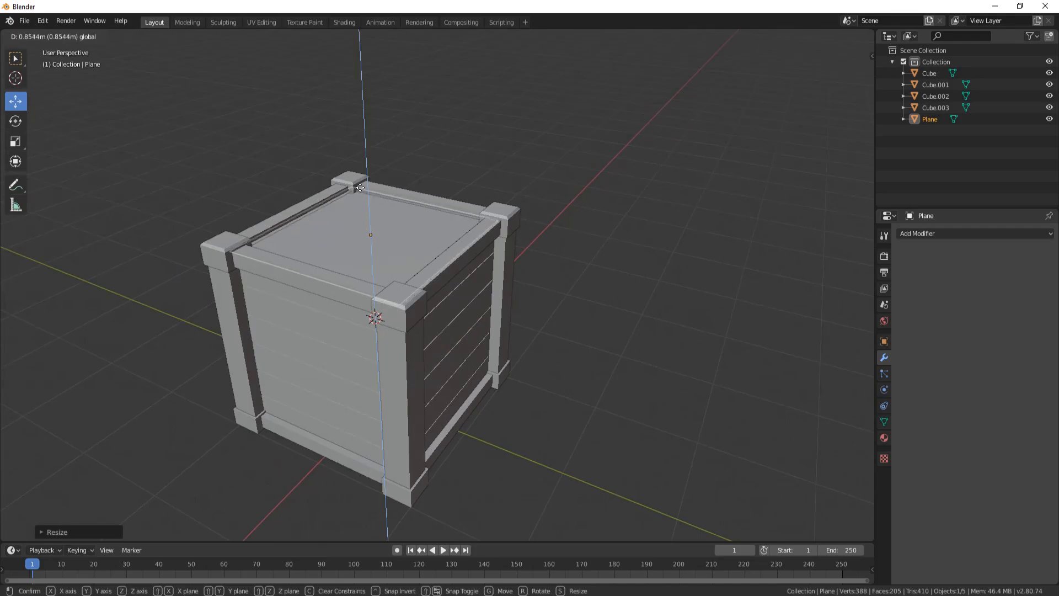
{"action": "left_click", "coordinate": [361, 184]}
Step: Fine-tune the plane's height along Z so it sits just below the top surface of the upper rim
{"action": "middle_click_drag", "start_coordinate": [479, 187], "coordinate": [306, 191]}
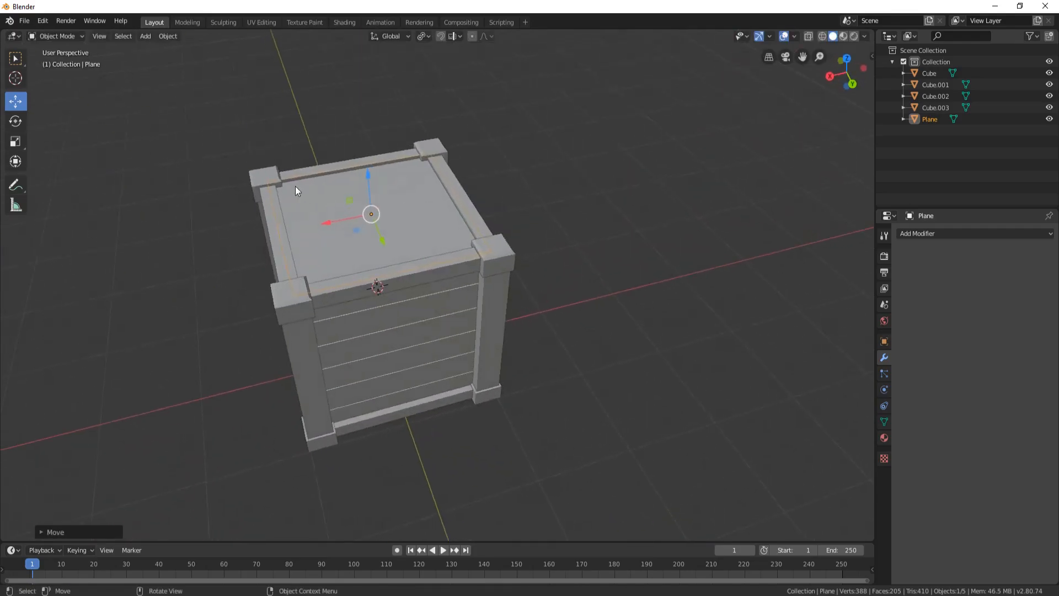
{"action": "scroll", "coordinate": [306, 191], "scroll_direction": "up", "scroll_amount": 4}
{"action": "middle_click_drag", "start_coordinate": [229, 115], "coordinate": [414, 256], "text": "shift"}
{"action": "middle_click_drag", "start_coordinate": [413, 256], "coordinate": [408, 230]}
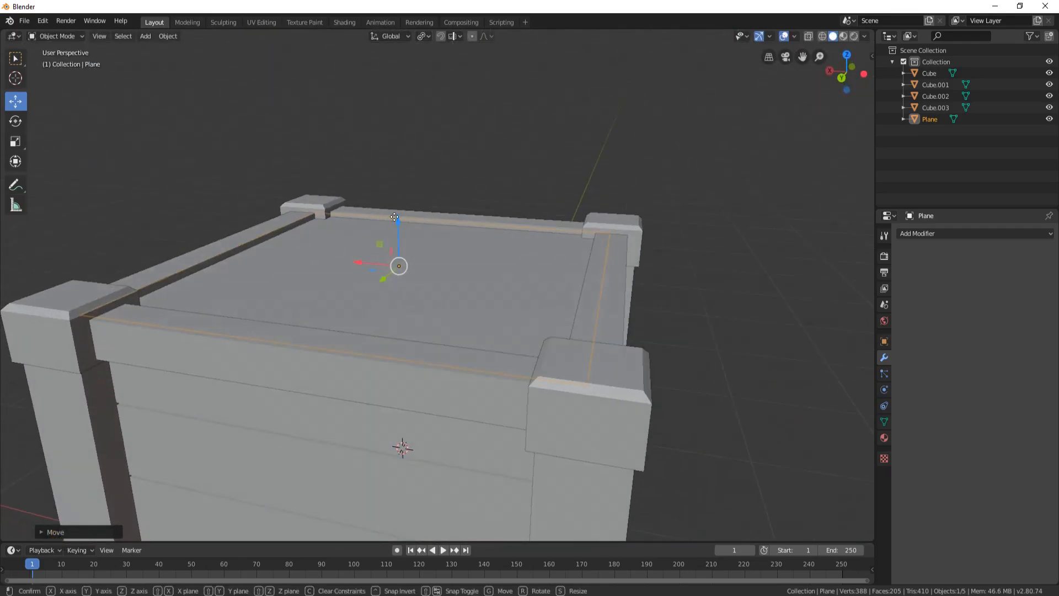
{"action": "key", "text": "g"}
{"action": "key", "text": "z"}
{"action": "left_click", "coordinate": [397, 236]}
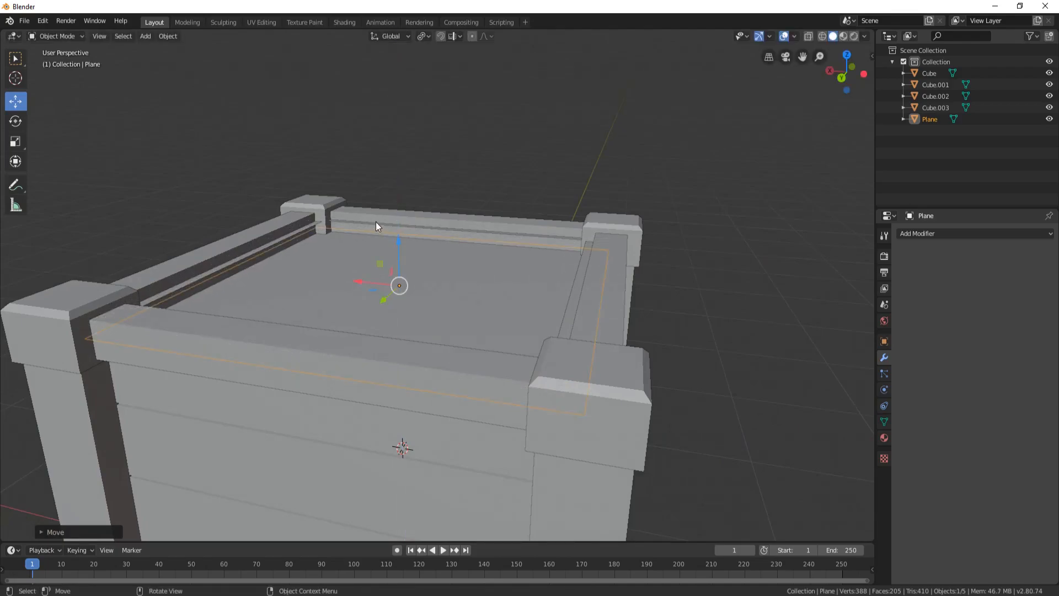
{"action": "key", "text": "g"}
{"action": "key", "text": "z"}
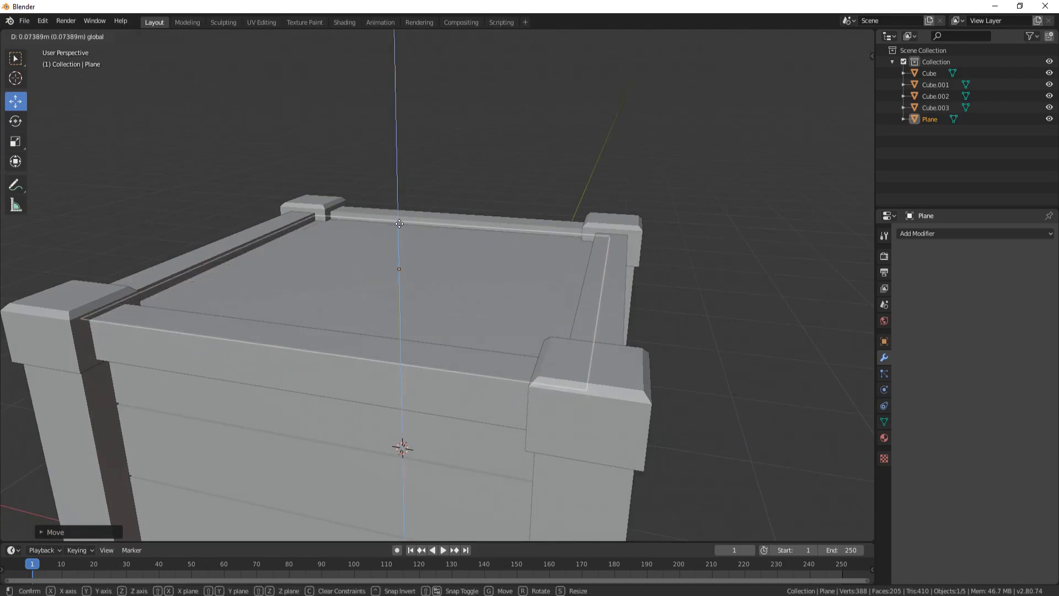
{"action": "left_click", "coordinate": [400, 223]}
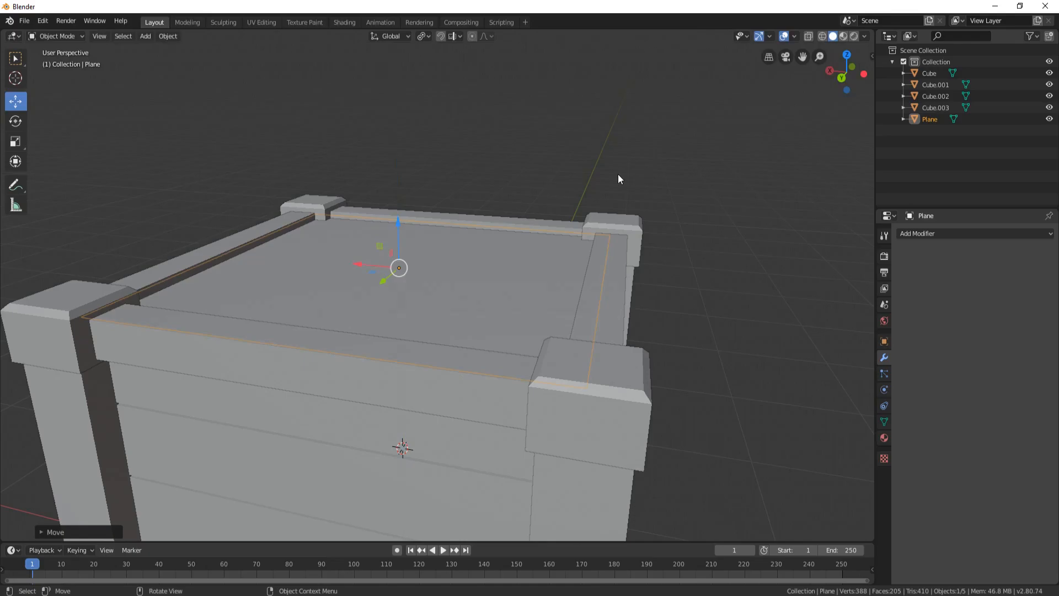
{"action": "middle_click_drag", "start_coordinate": [587, 167], "coordinate": [521, 252]}
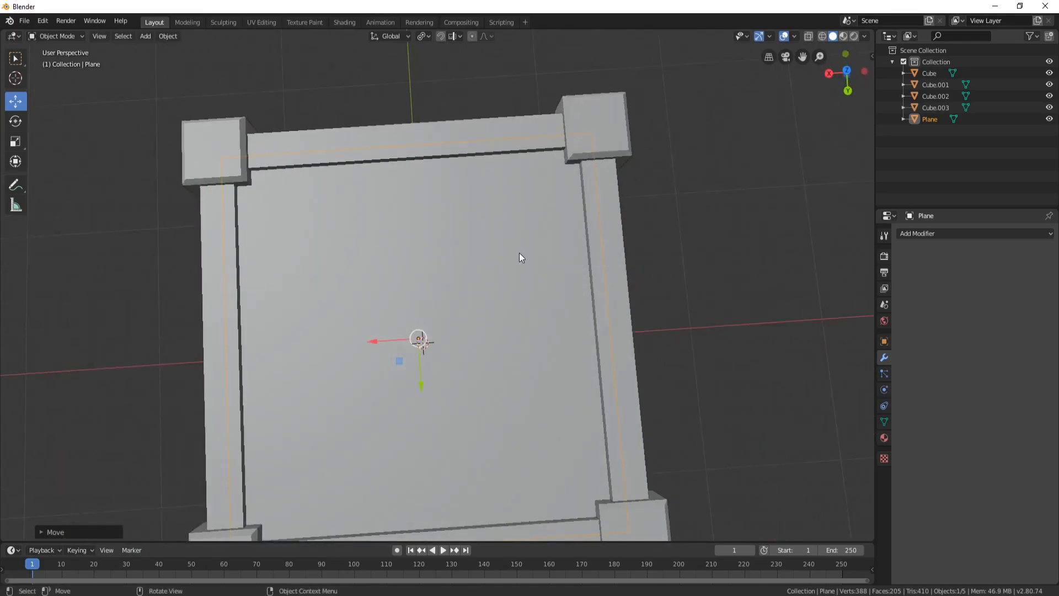
Step: Divide the top plane into five equal planks with four evenly spaced loop cuts running parallel to X
{"action": "key", "text": "Tab"}
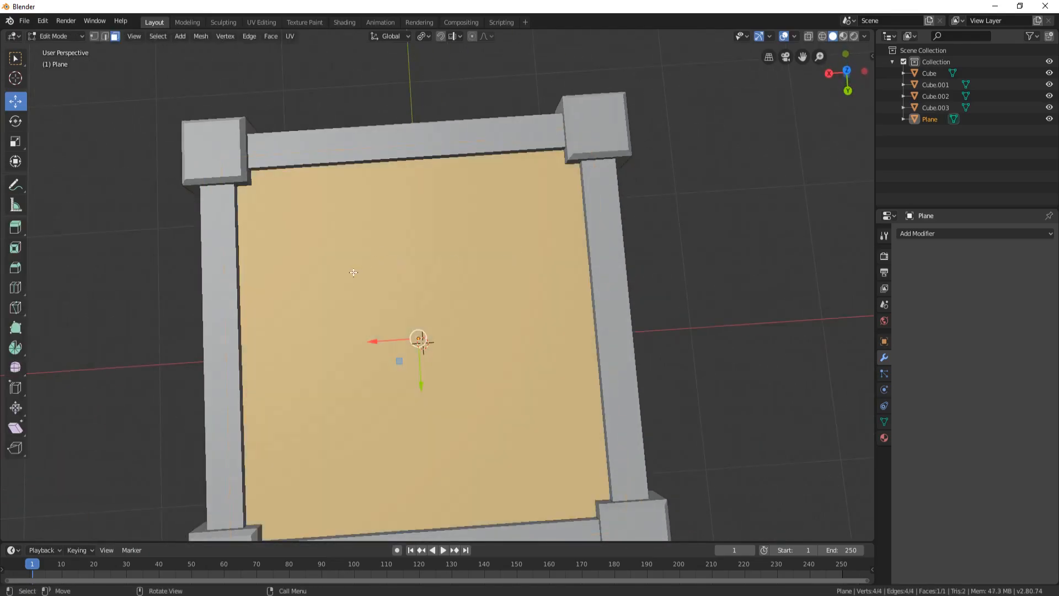
{"action": "key", "text": "ctrl+r"}
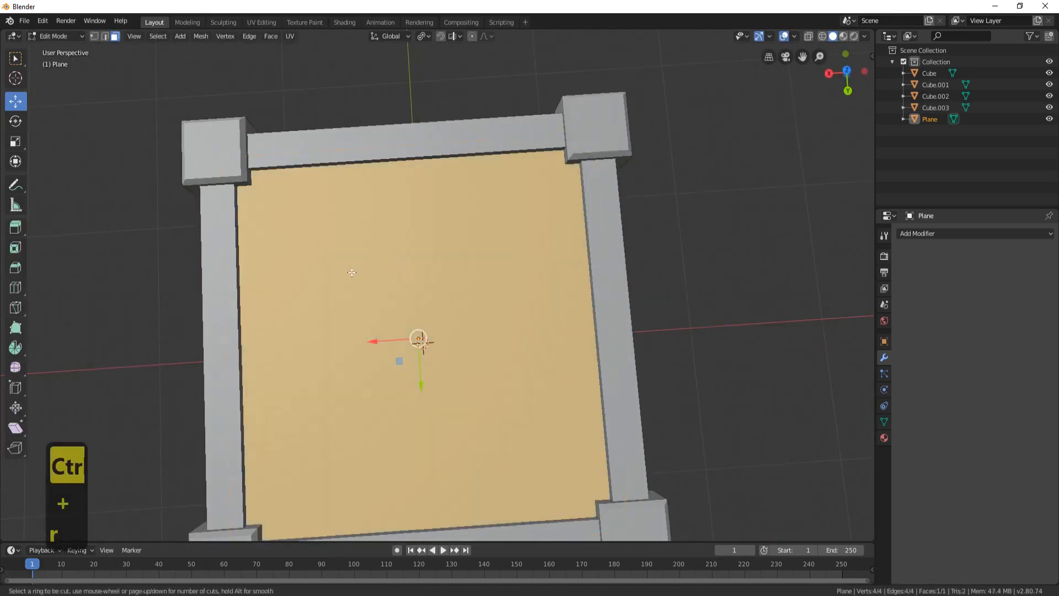
{"action": "right_click", "coordinate": [219, 347]}
{"action": "middle_click_drag", "start_coordinate": [220, 350], "coordinate": [335, 375]}
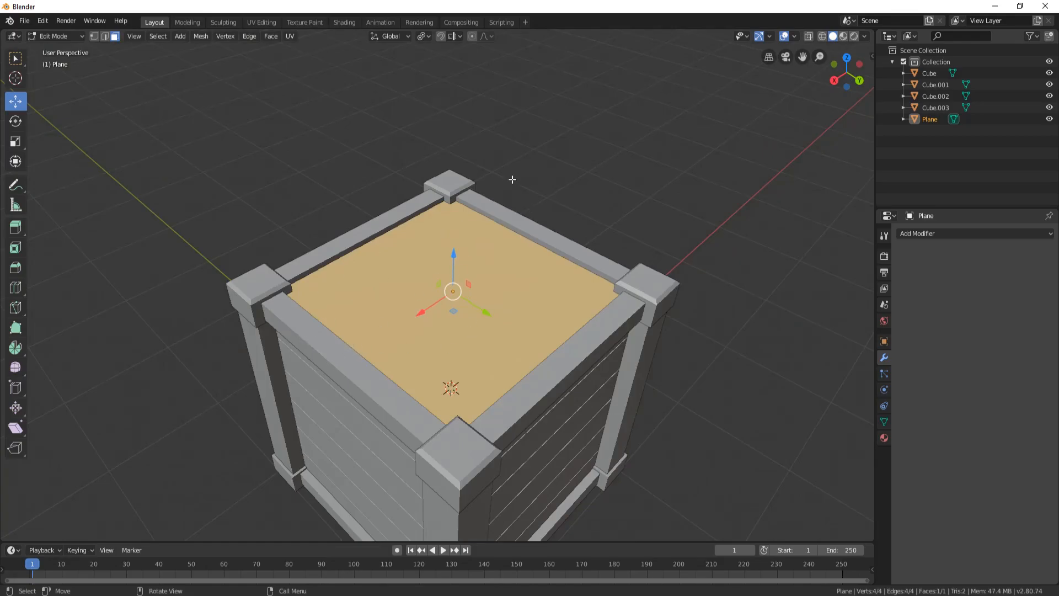
{"action": "middle_click_drag", "start_coordinate": [362, 201], "coordinate": [307, 312]}
{"action": "key", "text": "ctrl+r"}
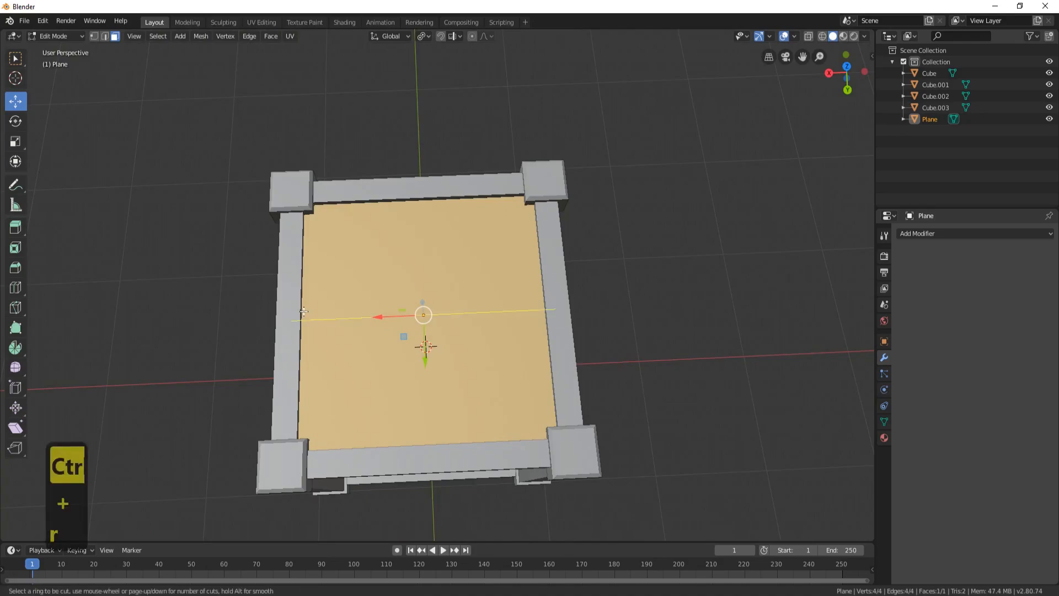
{"action": "key", "text": "4"}
{"action": "left_click", "coordinate": [303, 311]}
{"action": "right_click", "coordinate": [302, 311]}
Step: Separate the first, third and fifth planks of the top plane into their own object
{"action": "middle_click_drag", "start_coordinate": [304, 310], "coordinate": [334, 277]}
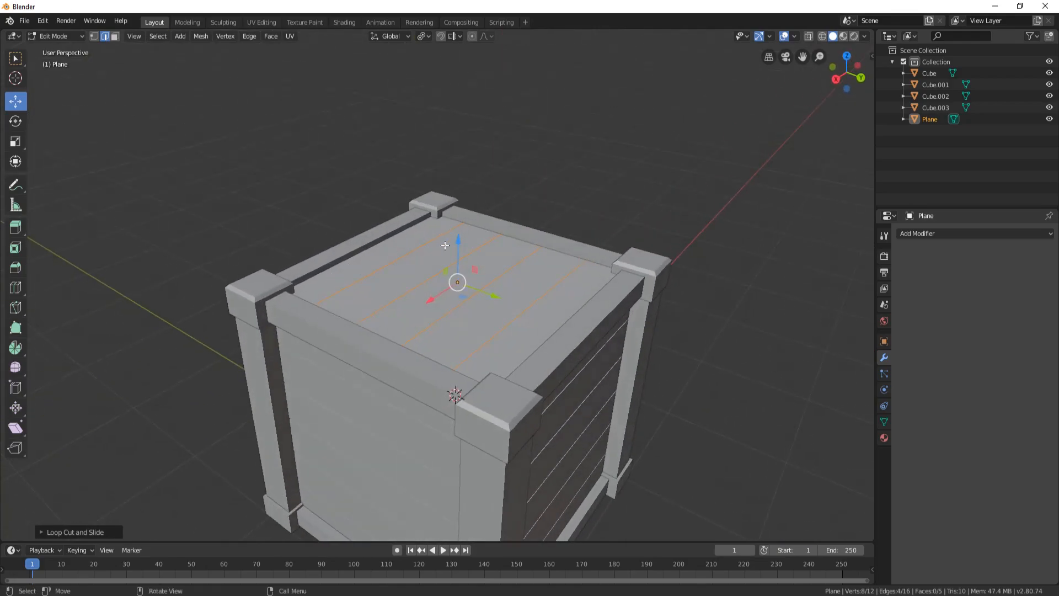
{"action": "middle_click_drag", "start_coordinate": [515, 359], "coordinate": [400, 253]}
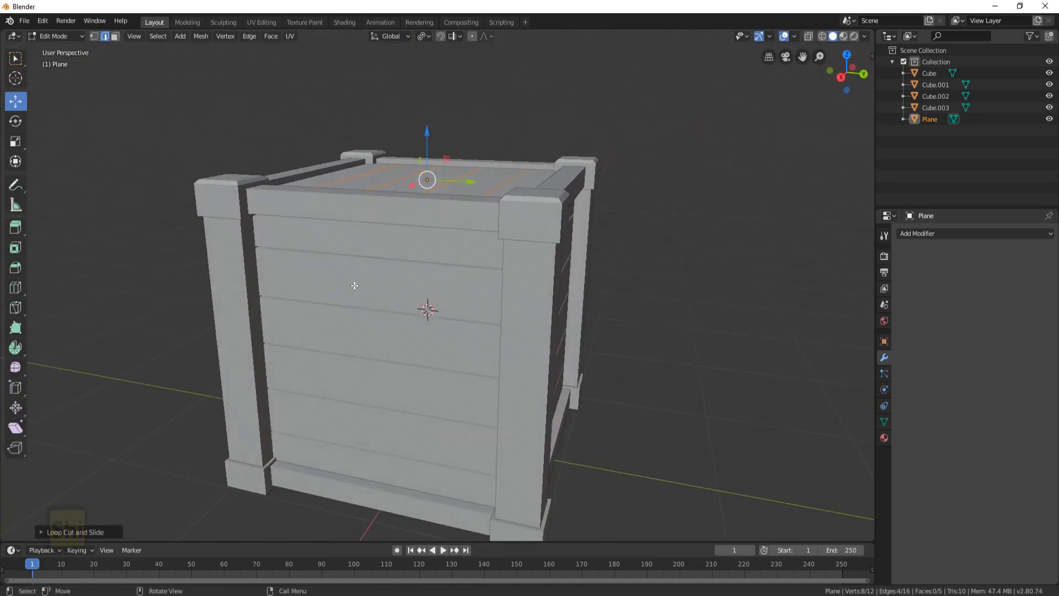
{"action": "middle_click_drag", "start_coordinate": [291, 284], "coordinate": [355, 164]}
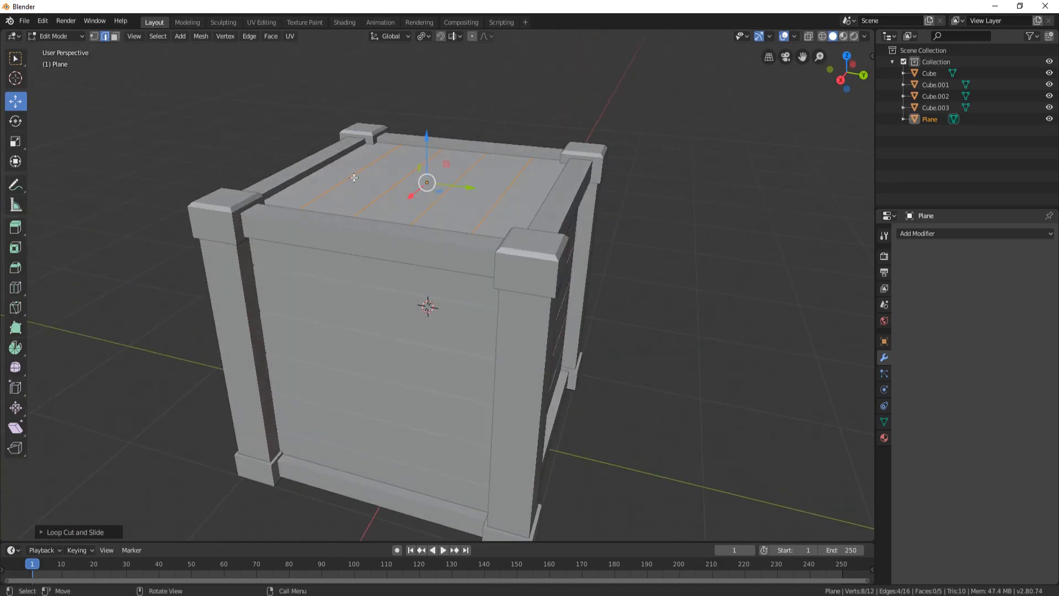
{"action": "middle_click_drag", "start_coordinate": [427, 161], "coordinate": [405, 172]}
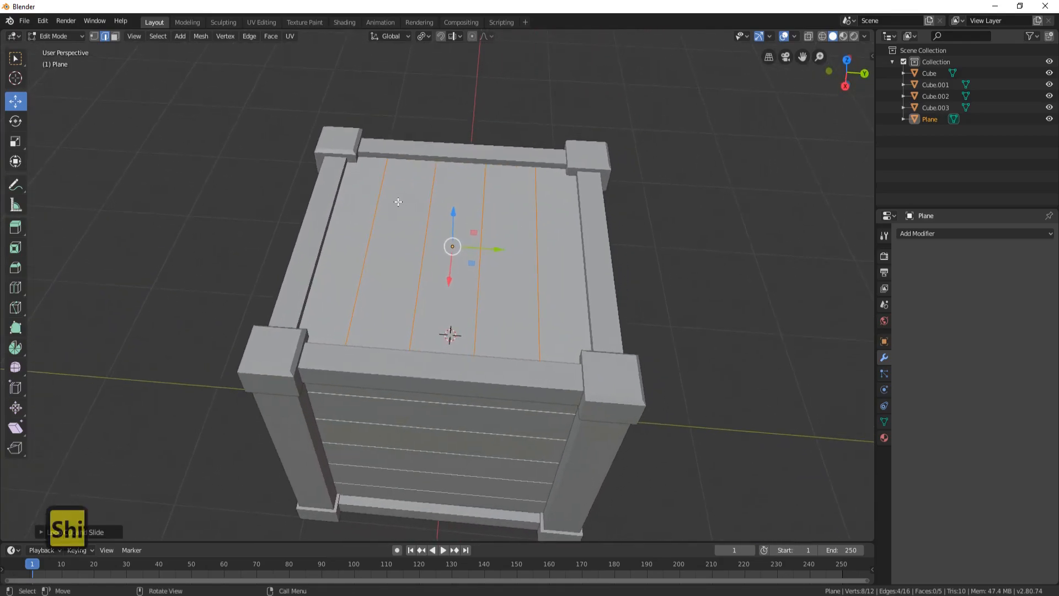
{"action": "left_click", "coordinate": [115, 36]}
{"action": "left_click", "coordinate": [351, 229]}
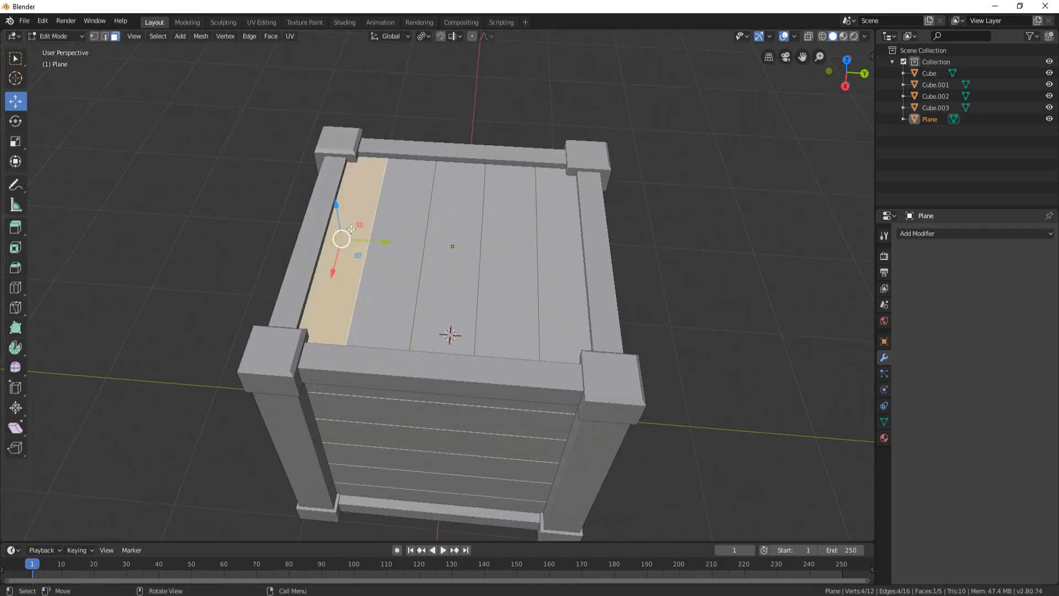
{"action": "left_click", "coordinate": [457, 209], "text": "shift"}
{"action": "left_click", "coordinate": [569, 254], "text": "shift"}
{"action": "key", "text": "p"}
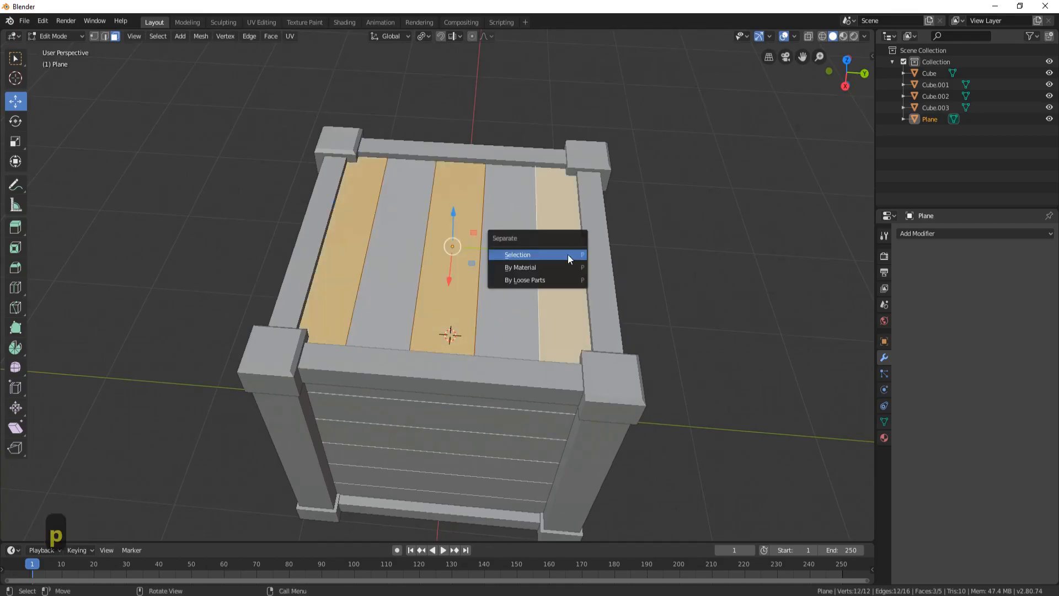
{"action": "left_click", "coordinate": [567, 254]}
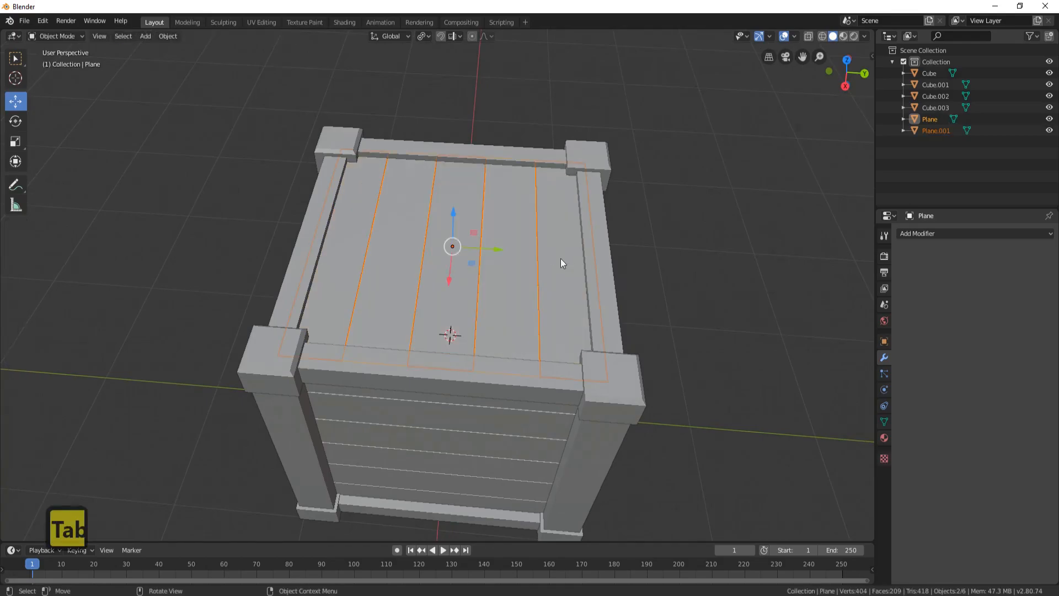
Step: Join the two sets of top planks back into one object and mark all their edges as UV seams
{"action": "left_click", "coordinate": [560, 248], "text": "shift"}
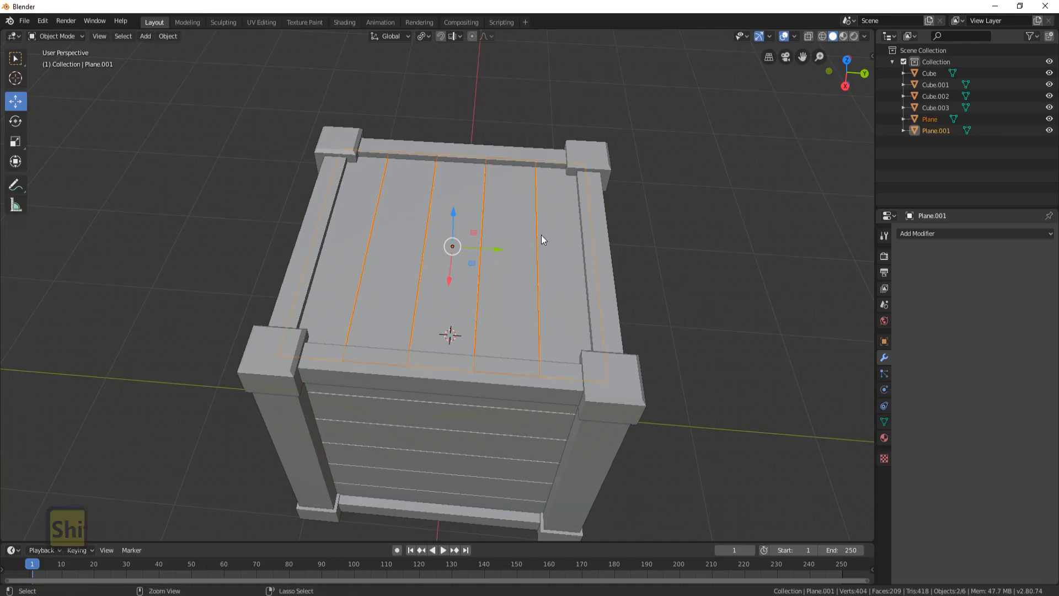
{"action": "key", "text": "ctrl+j"}
{"action": "key", "text": "Tab"}
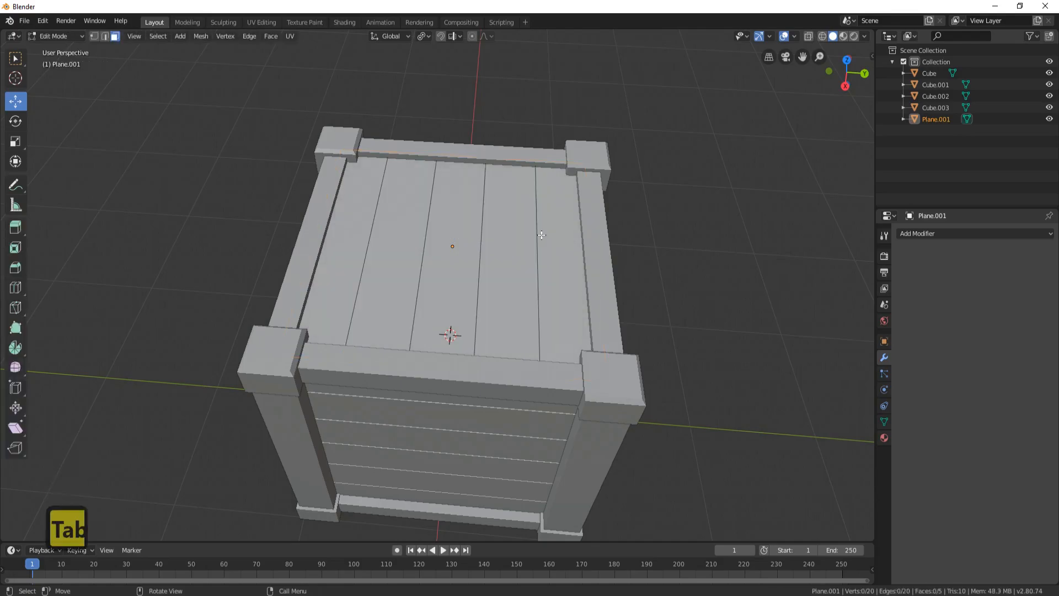
{"action": "key", "text": "a"}
{"action": "key", "text": "ctrl+e"}
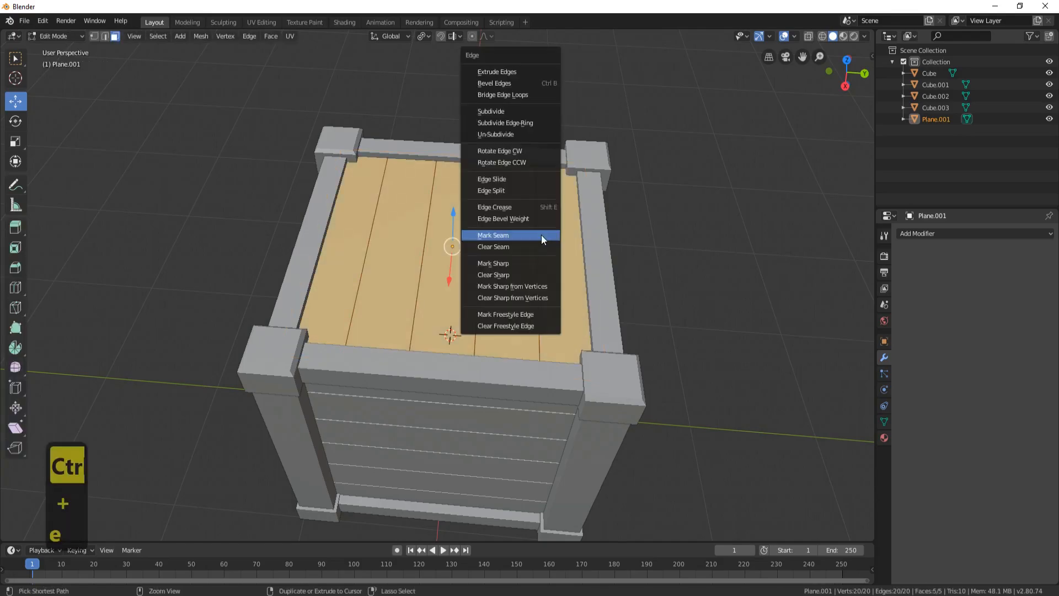
{"action": "left_click", "coordinate": [541, 233]}
Step: Lower the top planks slightly along Z and extrude them upward by about 0.05 m
{"action": "middle_click_drag", "start_coordinate": [541, 234], "coordinate": [460, 206]}
{"action": "left_click_drag", "start_coordinate": [458, 206], "coordinate": [460, 211]}
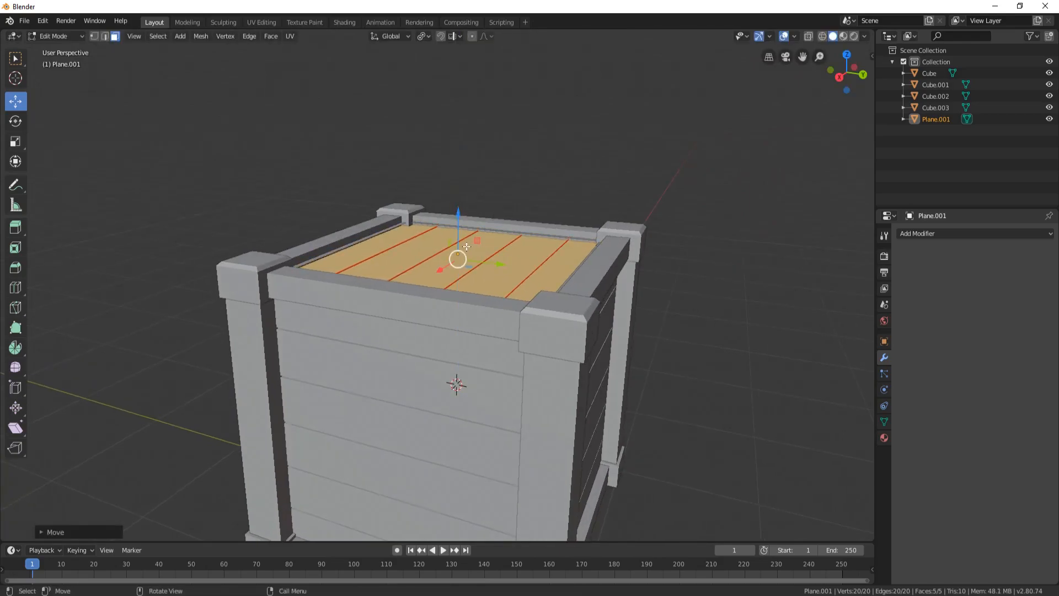
{"action": "key", "text": "e"}
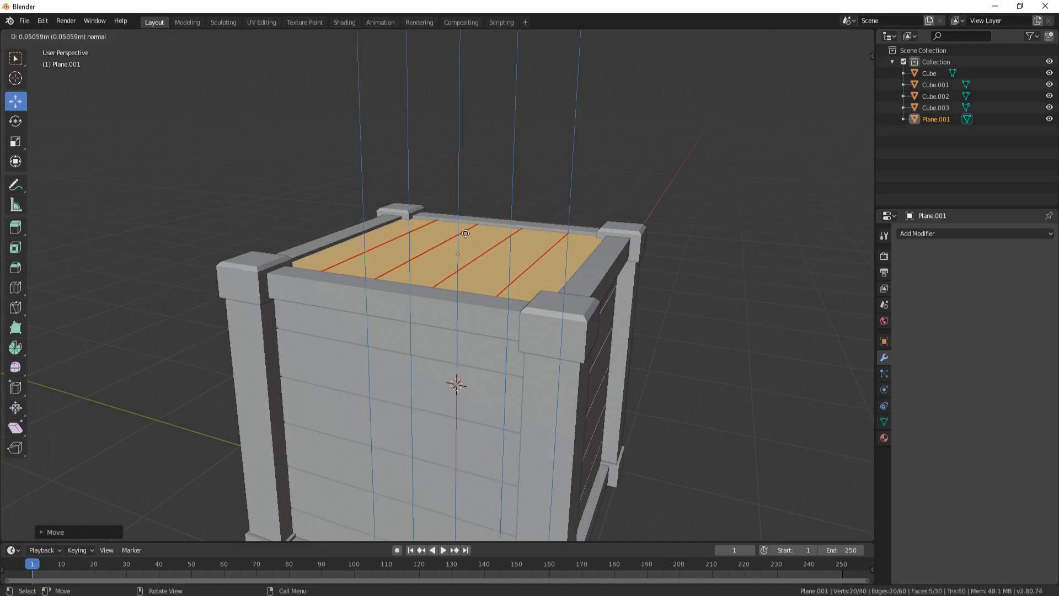
{"action": "left_click", "coordinate": [465, 233]}
Step: Scale the extruded top faces along Y to about 0.98 around their individual origins to open gaps between the planks
{"action": "left_click", "coordinate": [427, 37]}
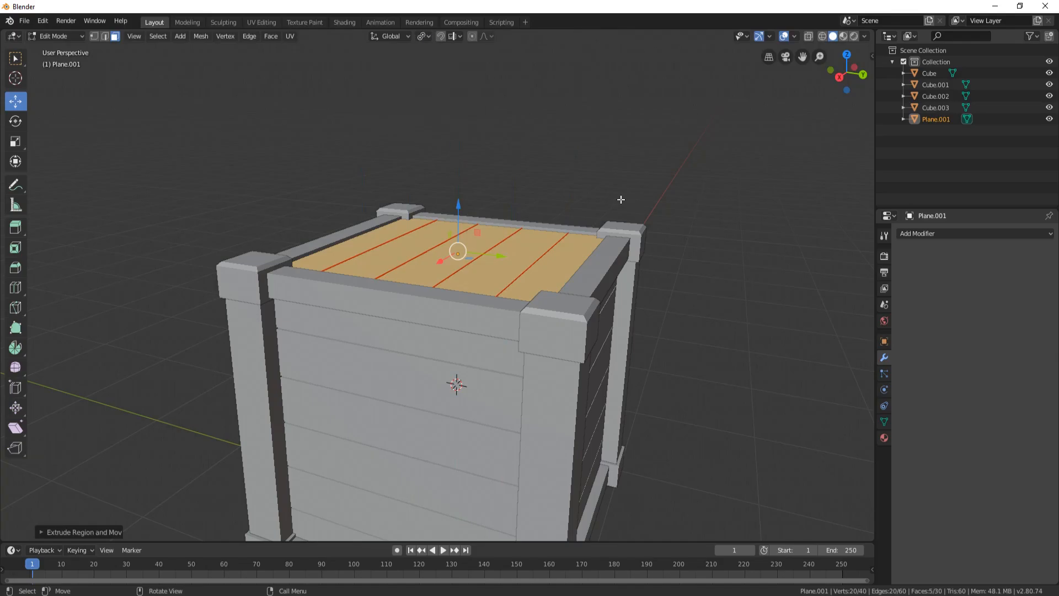
{"action": "key", "text": "KP_7"}
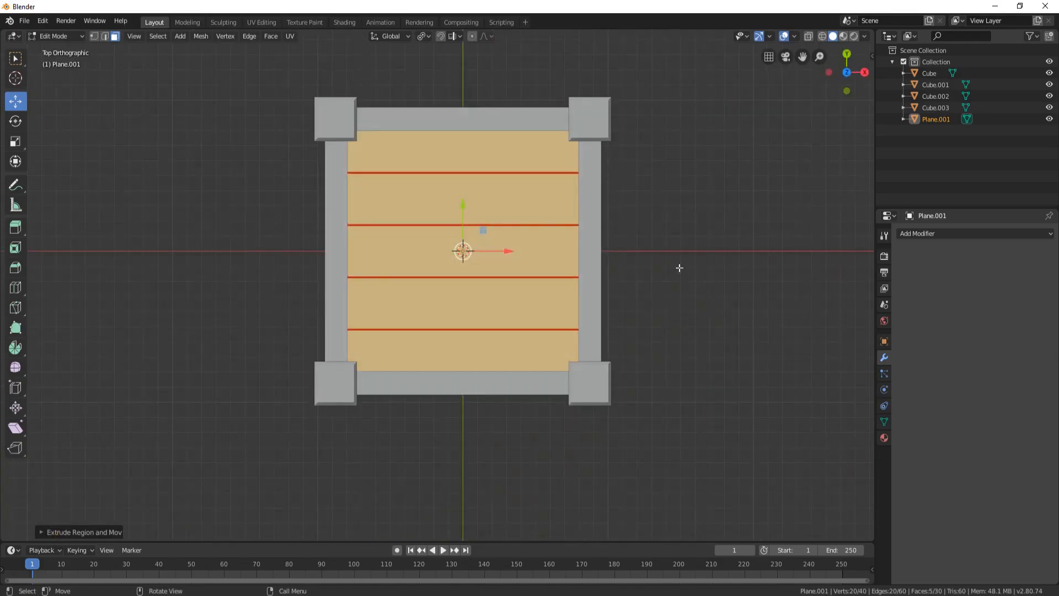
{"action": "middle_click_drag", "start_coordinate": [689, 276], "coordinate": [591, 290], "text": "shift"}
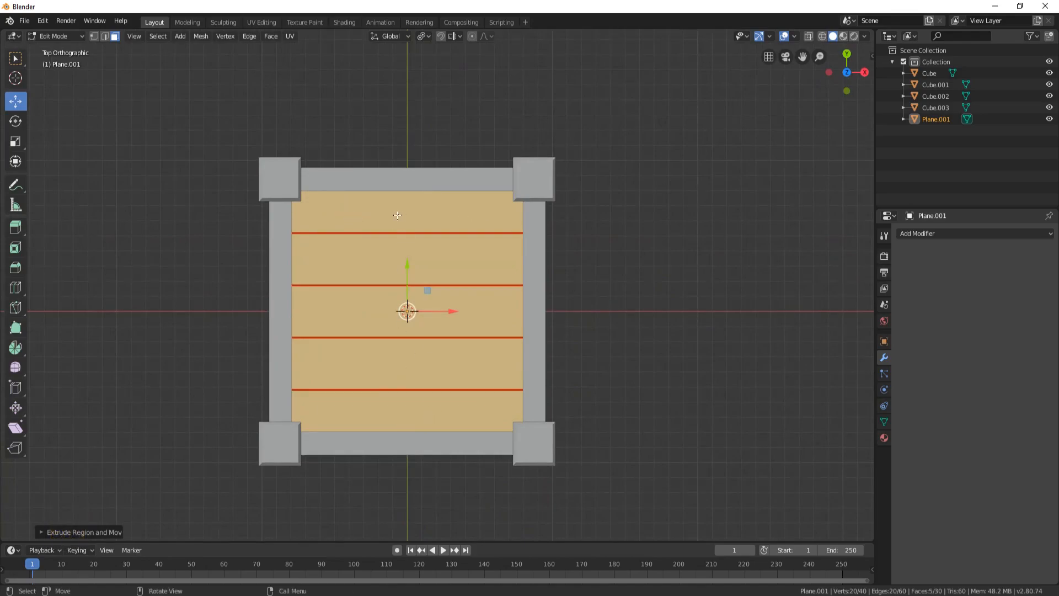
{"action": "key", "text": "s"}
{"action": "key", "text": "y"}
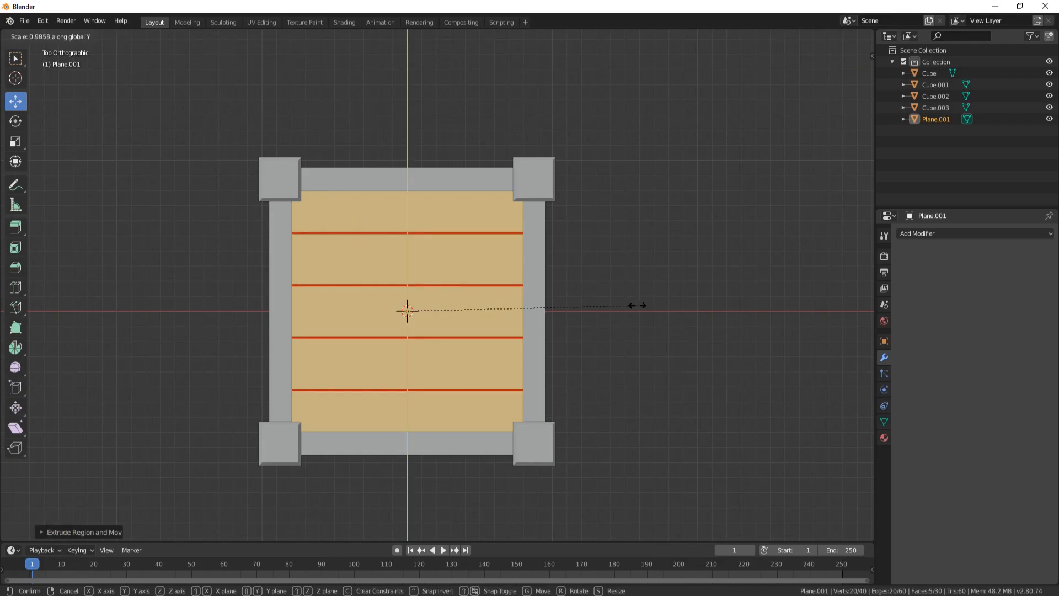
{"action": "left_click", "coordinate": [627, 307]}
Step: Widen the top plank faces along Y by a factor of about 1.01 to tighten the gaps
{"action": "middle_click_drag", "start_coordinate": [629, 305], "coordinate": [454, 77]}
{"action": "key", "text": "Tab"}
{"action": "scroll", "coordinate": [470, 205], "scroll_direction": "up", "scroll_amount": 5}
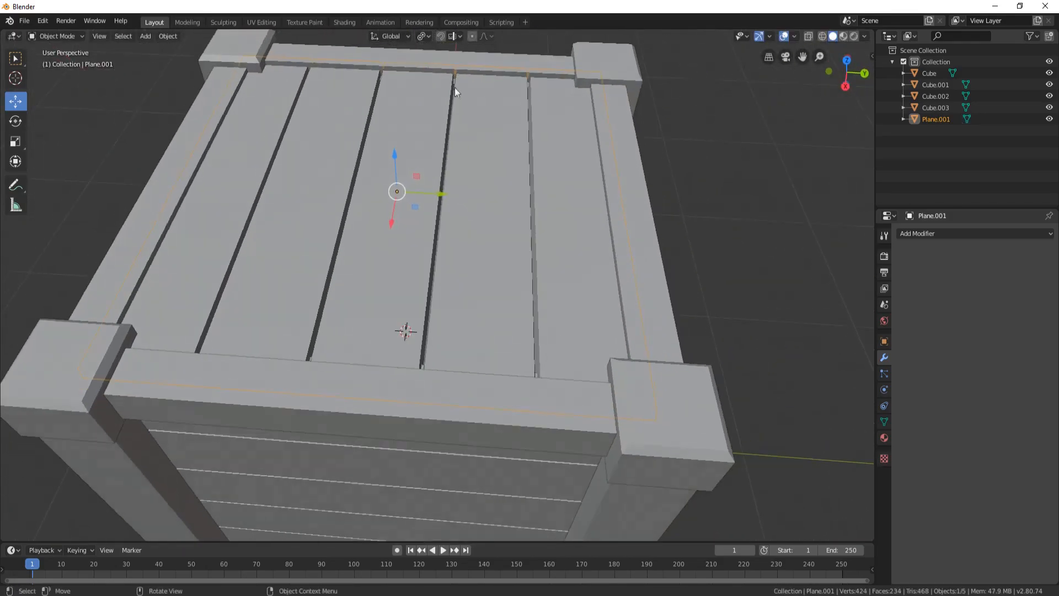
{"action": "middle_click_drag", "start_coordinate": [446, 260], "coordinate": [420, 331]}
{"action": "scroll", "coordinate": [427, 308], "scroll_direction": "down", "scroll_amount": 4}
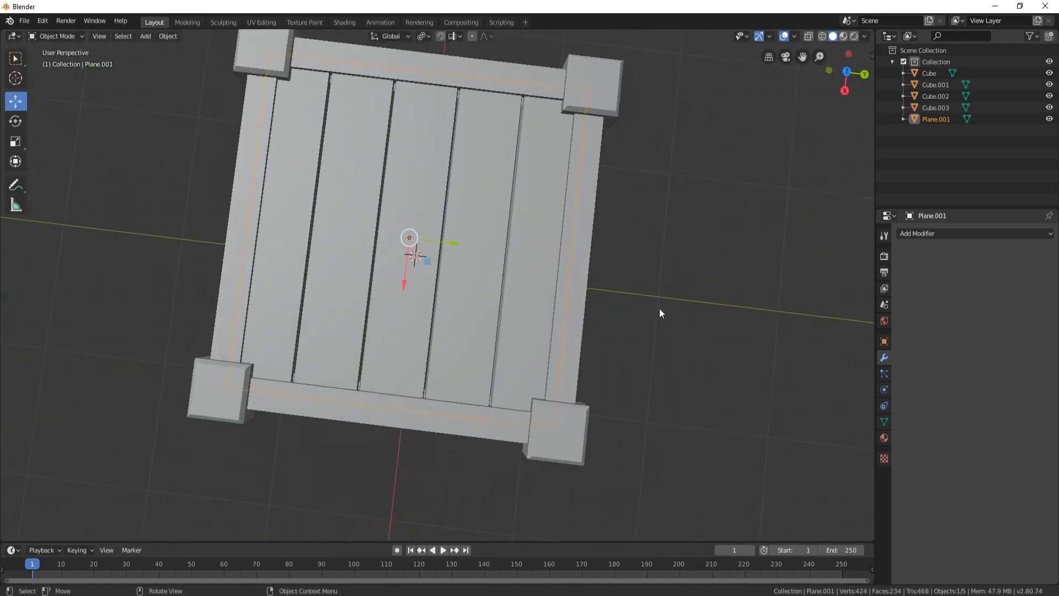
{"action": "key", "text": "Tab"}
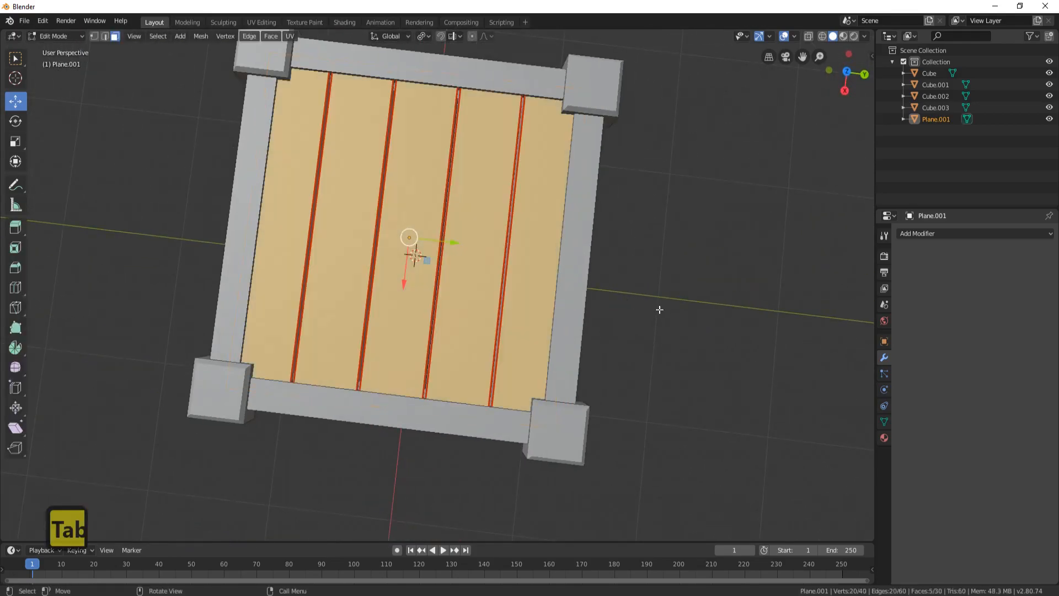
{"action": "key", "text": "s"}
{"action": "key", "text": "y"}
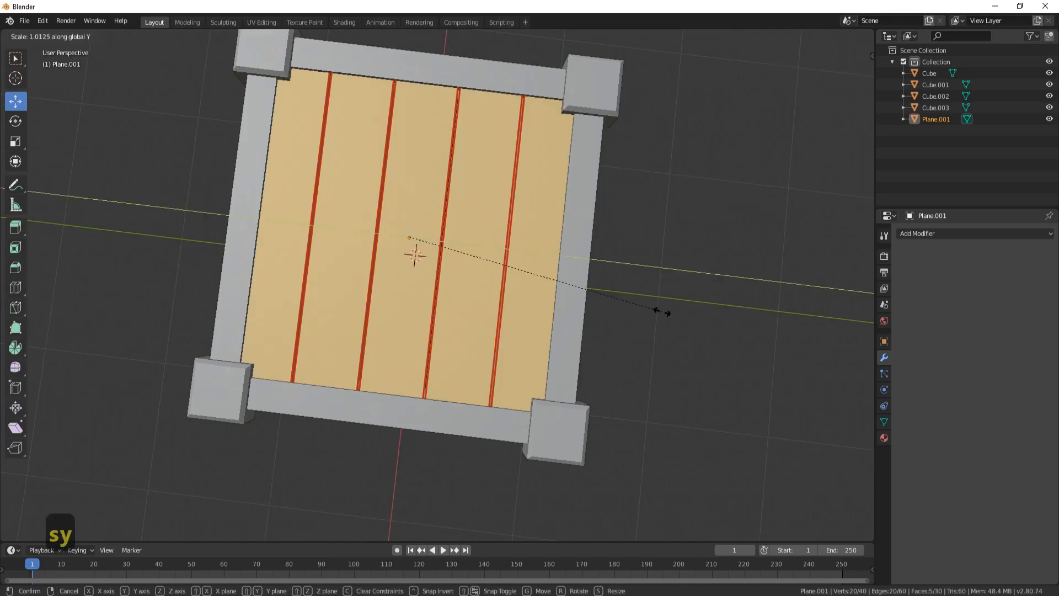
{"action": "left_click", "coordinate": [661, 311]}
{"action": "middle_click_drag", "start_coordinate": [650, 307], "coordinate": [413, 235]}
{"action": "key", "text": "Tab"}
Step: Lower the planked top panel slightly along Z so it sits recessed within the upper rim
{"action": "scroll", "coordinate": [582, 259], "scroll_direction": "down", "scroll_amount": 4}
{"action": "middle_click_drag", "start_coordinate": [585, 249], "coordinate": [426, 246]}
{"action": "scroll", "coordinate": [429, 237], "scroll_direction": "up", "scroll_amount": 5}
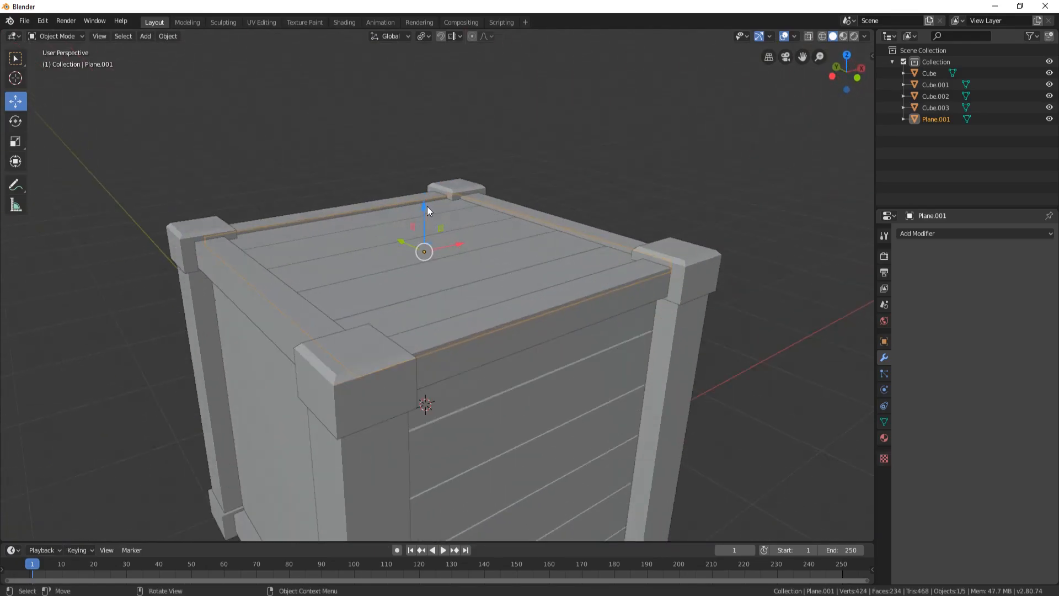
{"action": "mouse_move", "coordinate": [422, 203]}
{"action": "left_mouse_down"}
{"action": "mouse_move", "coordinate": [424, 215]}
{"action": "mouse_move", "coordinate": [430, 208]}
{"action": "left_mouse_up"}
{"action": "middle_click_drag", "start_coordinate": [558, 196], "coordinate": [488, 133]}
{"action": "scroll", "coordinate": [508, 213], "scroll_direction": "up", "scroll_amount": 2}
{"action": "key", "text": "Tab"}
{"action": "key", "text": "Tab"}
{"action": "middle_click_drag", "start_coordinate": [563, 150], "coordinate": [462, 182]}
Step: Hide the rim object and the planked top panel to expose the crate's inner walls
{"action": "left_click", "coordinate": [659, 267]}
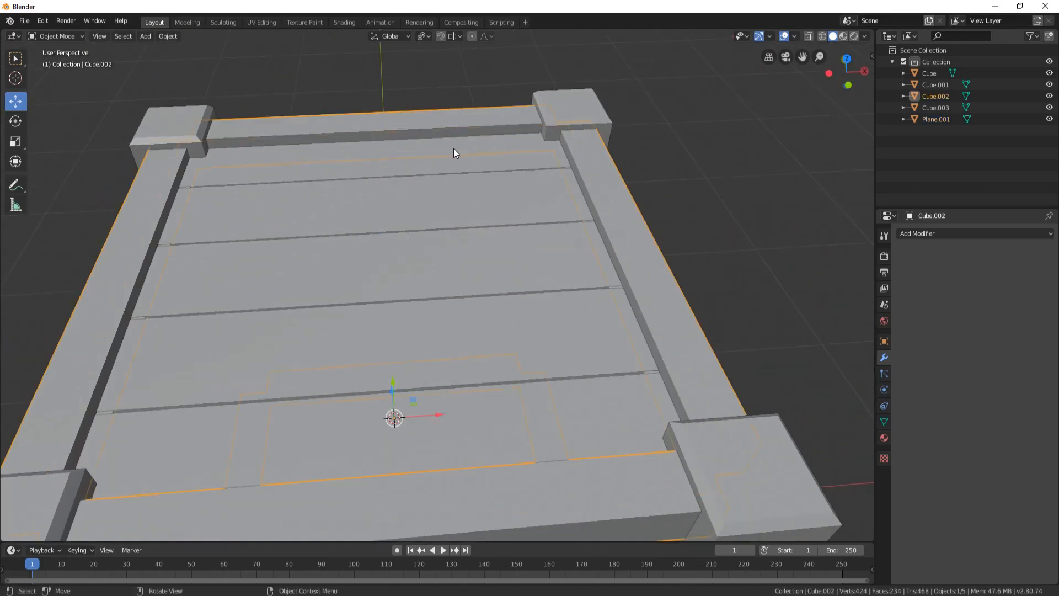
{"action": "scroll", "coordinate": [453, 153], "scroll_direction": "down", "scroll_amount": 2}
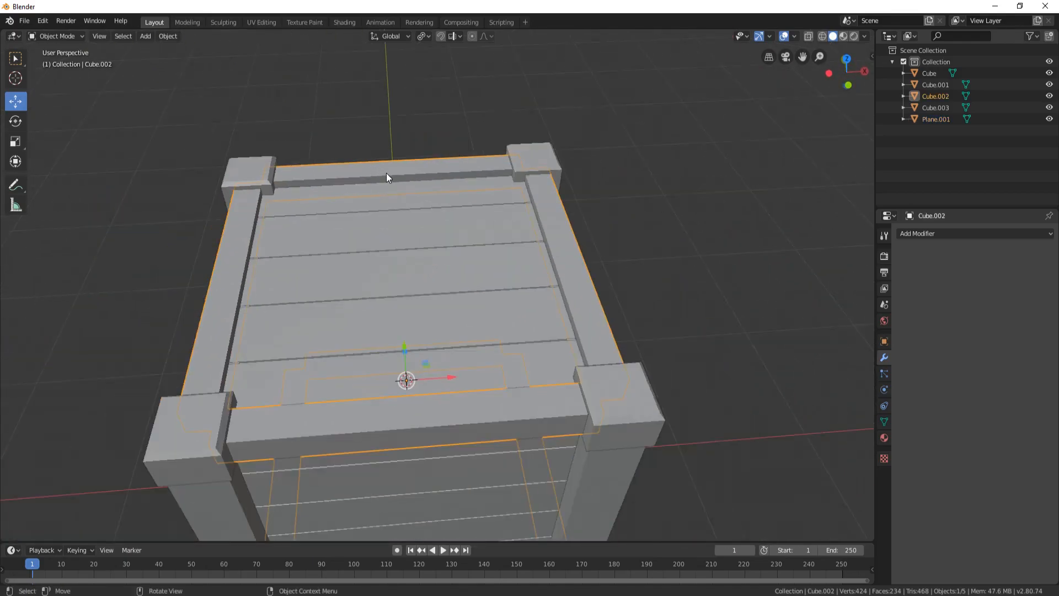
{"action": "key", "text": "h"}
{"action": "middle_click_drag", "start_coordinate": [428, 203], "coordinate": [281, 405]}
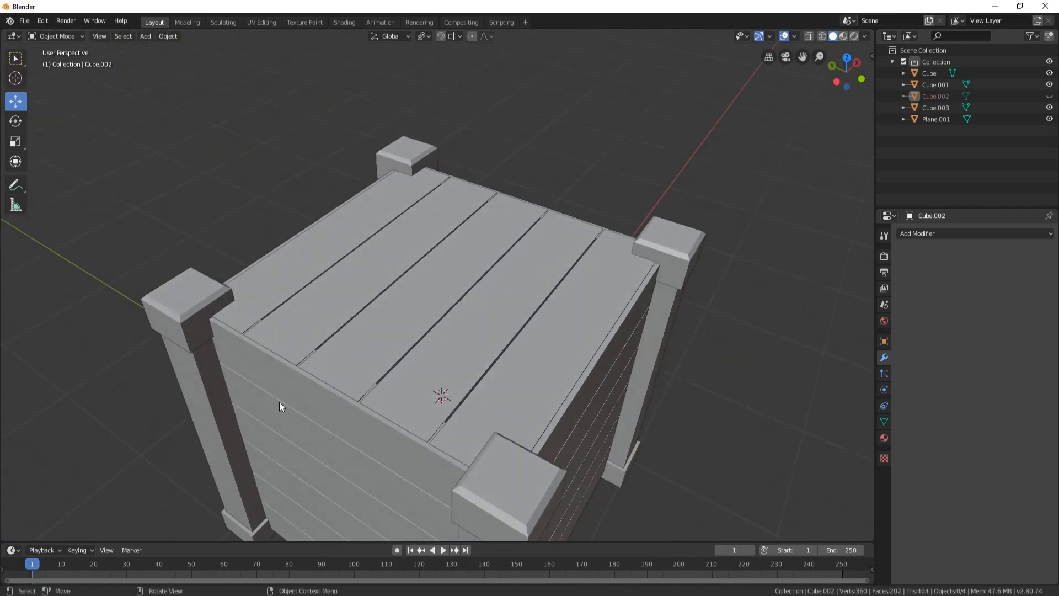
{"action": "left_click", "coordinate": [382, 277]}
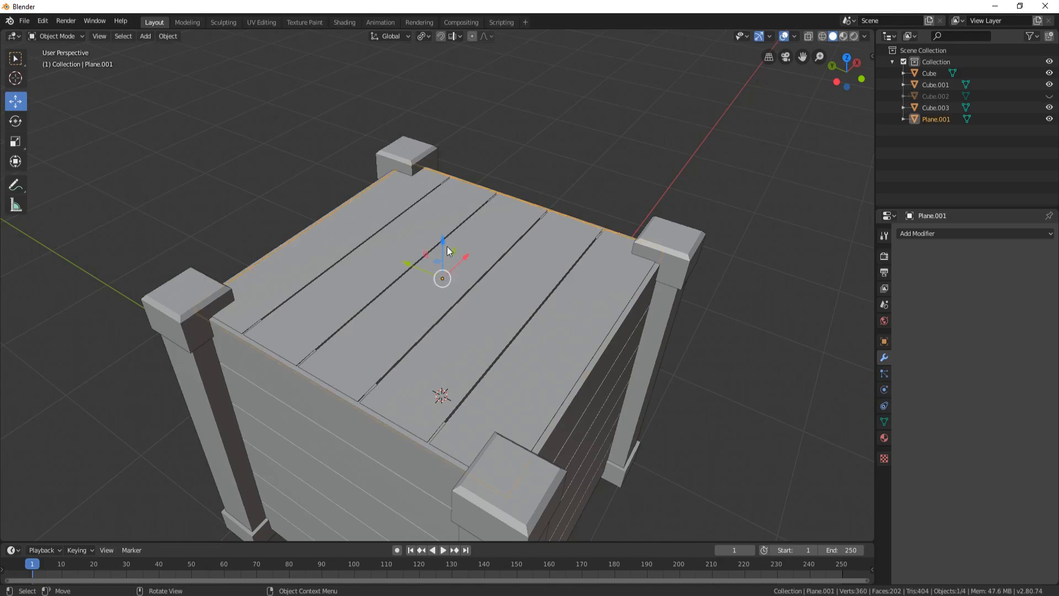
{"action": "key", "text": "h"}
{"action": "middle_click_drag", "start_coordinate": [446, 245], "coordinate": [260, 220]}
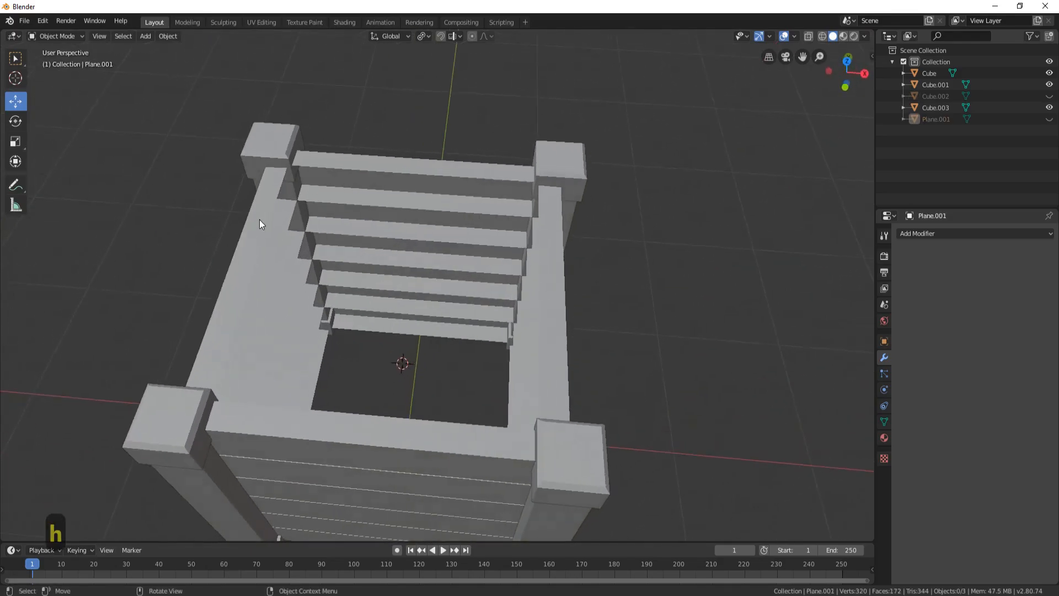
Step: Set the pivot to Median Point and scale the inner edges of two opposite walls' top planks along X by about 1.09
{"action": "left_click", "coordinate": [279, 222]}
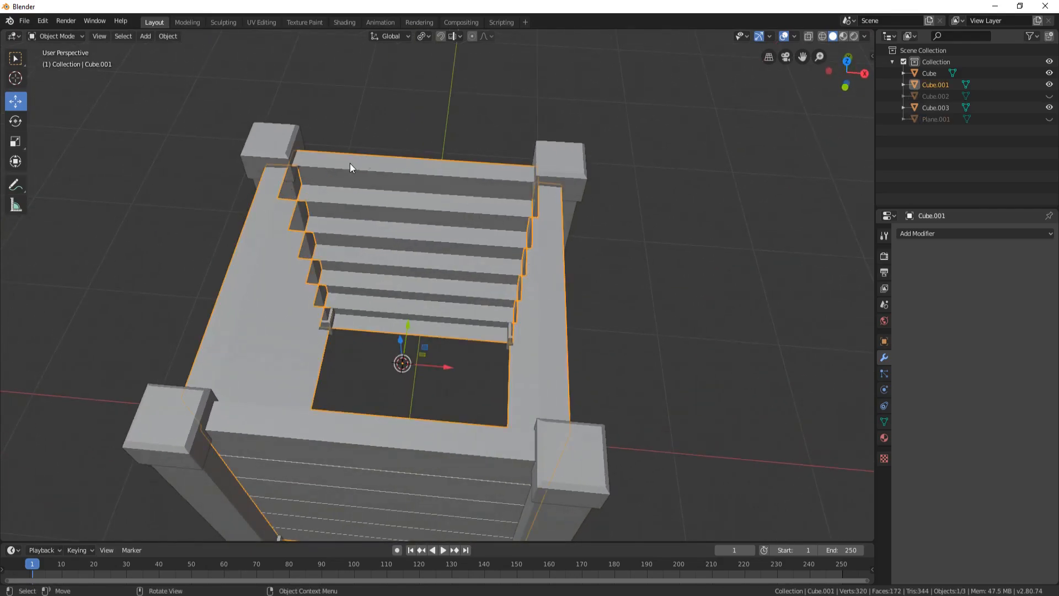
{"action": "key", "text": "Tab"}
{"action": "left_click", "coordinate": [261, 233]}
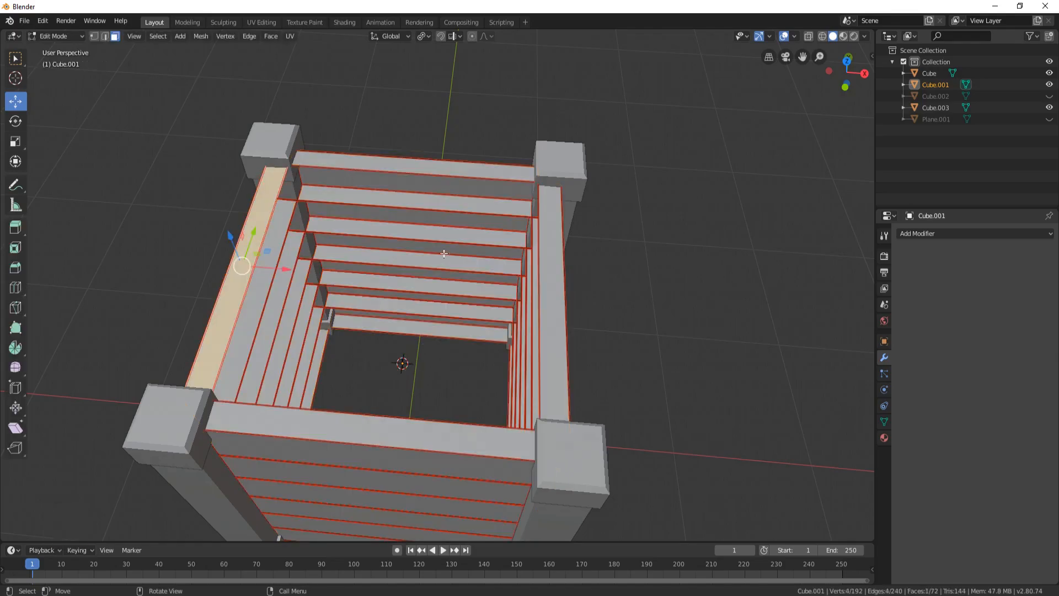
{"action": "left_click", "coordinate": [105, 39]}
{"action": "left_click", "coordinate": [271, 226]}
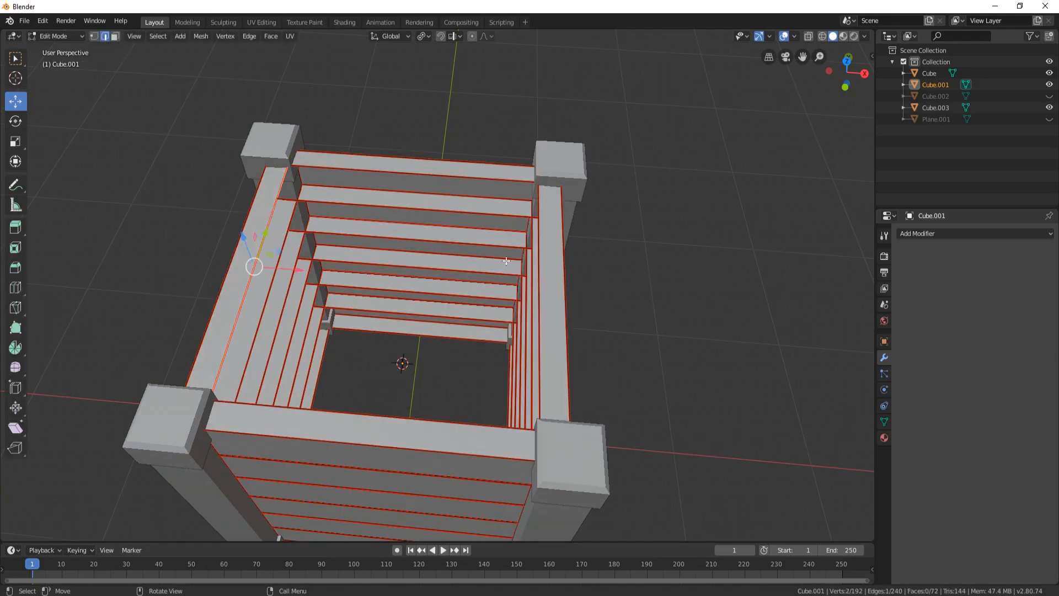
{"action": "left_click", "coordinate": [539, 269], "text": "shift"}
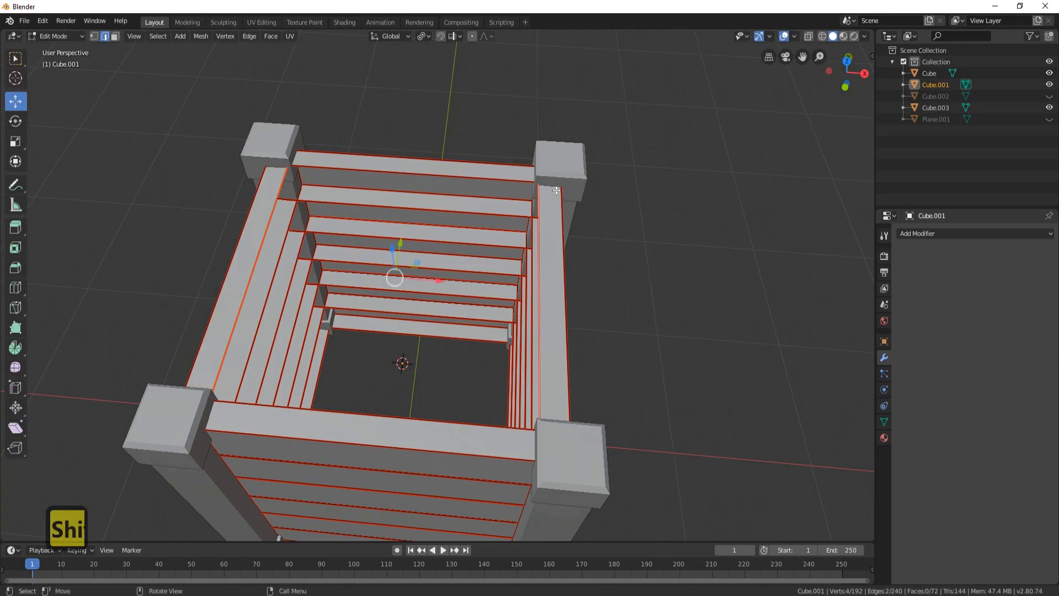
{"action": "left_click", "coordinate": [424, 36]}
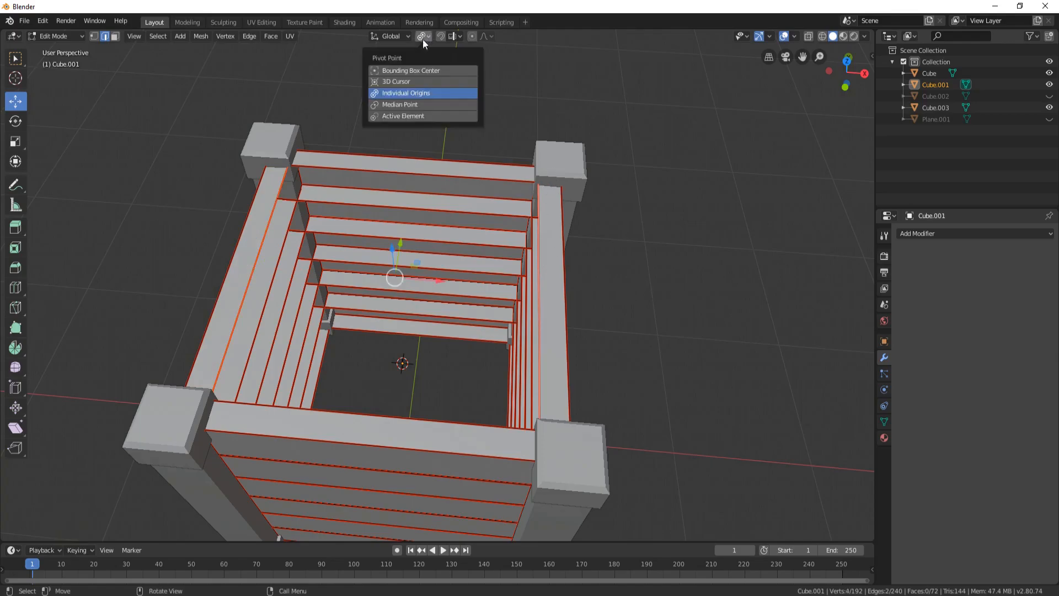
{"action": "left_click", "coordinate": [412, 104]}
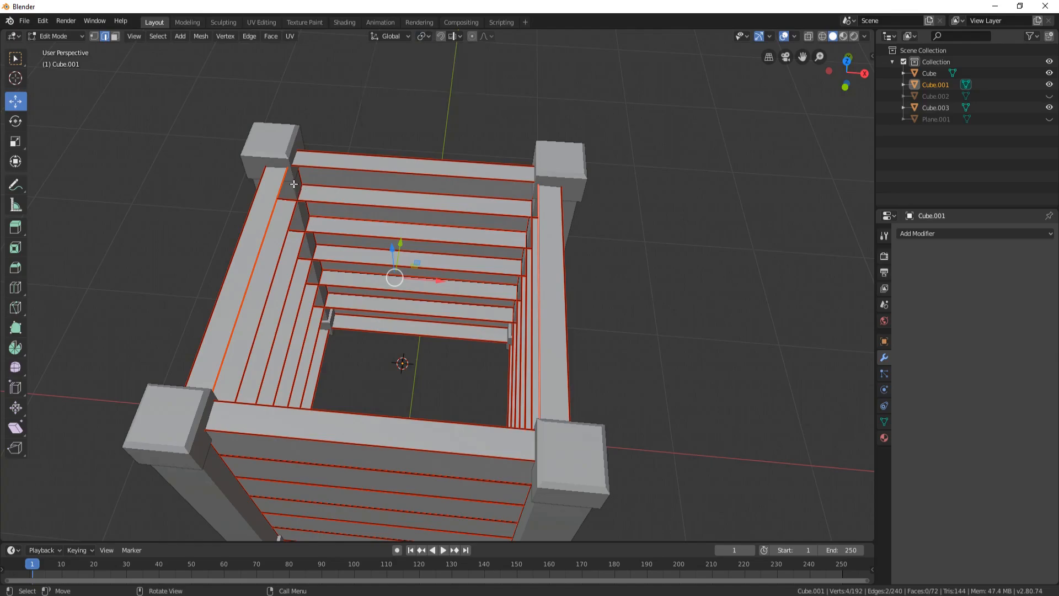
{"action": "middle_click_drag", "start_coordinate": [379, 188], "coordinate": [348, 176]}
{"action": "left_click", "coordinate": [337, 346], "text": "shift"}
{"action": "middle_click_drag", "start_coordinate": [388, 312], "coordinate": [590, 202]}
{"action": "left_click", "coordinate": [497, 351], "text": "shift"}
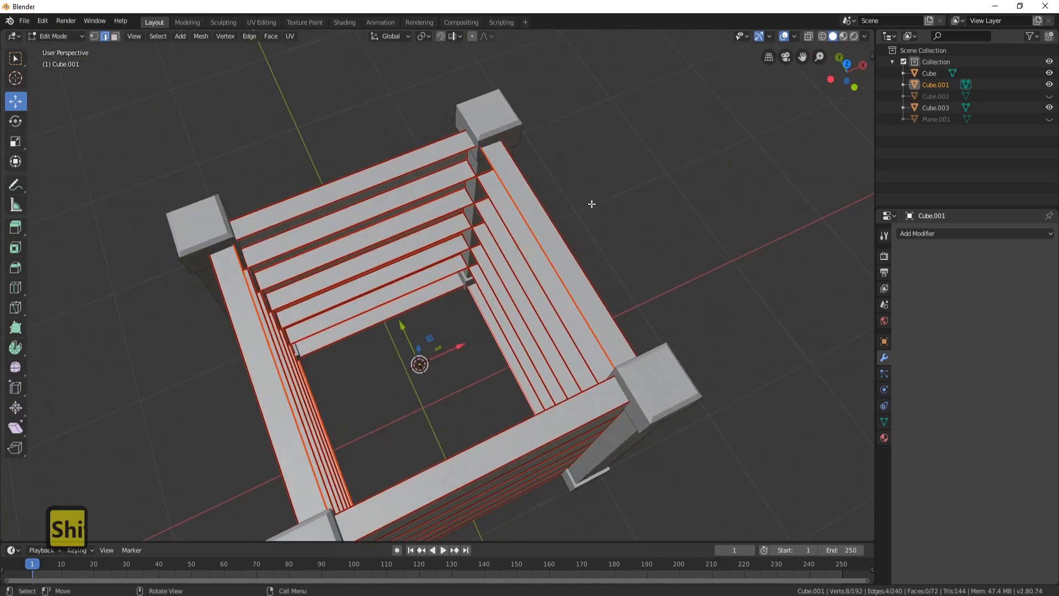
{"action": "key", "text": "7"}
{"action": "key", "text": "s"}
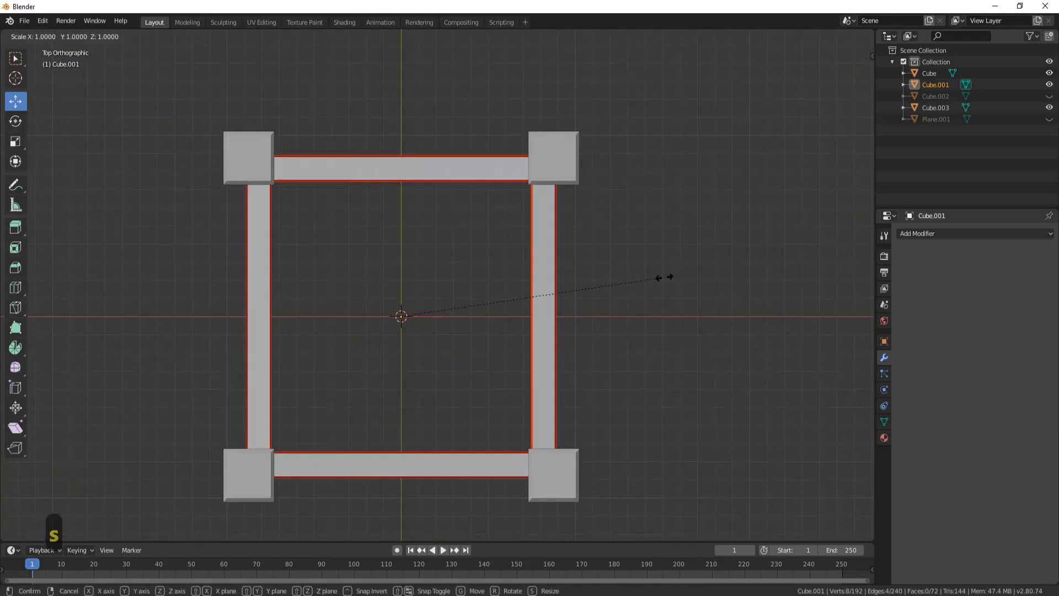
{"action": "key", "text": "x"}
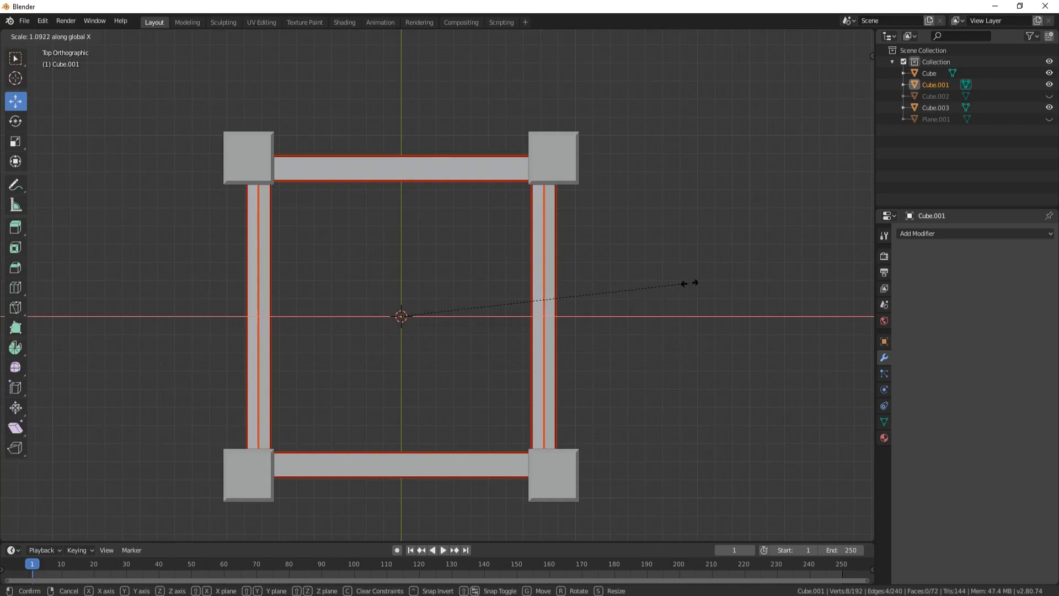
{"action": "left_click", "coordinate": [684, 283]}
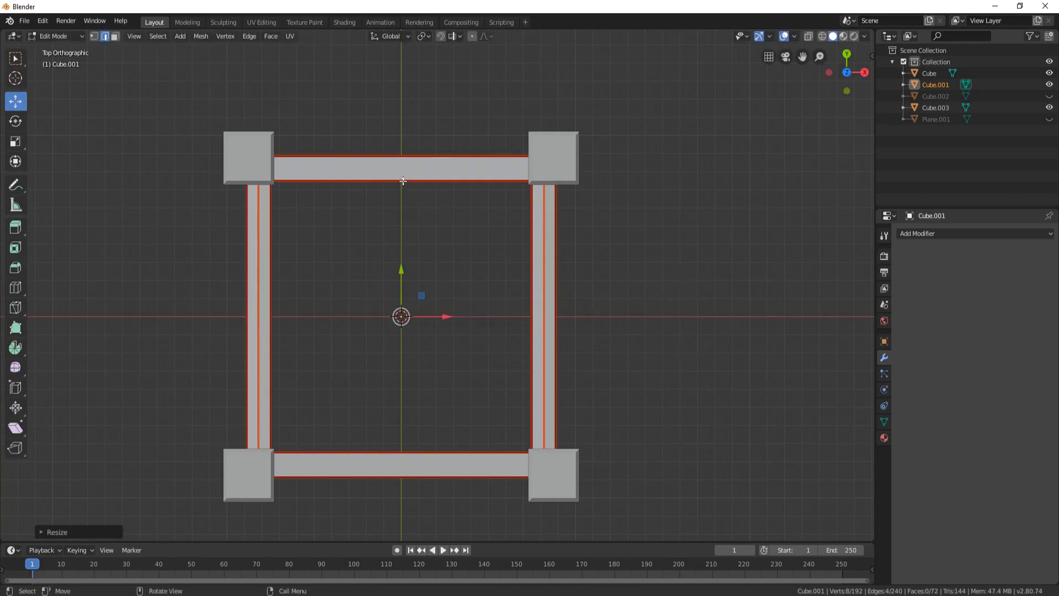
Step: Scale the inner edges of the other two walls' top planks outward along Y to narrow their top faces
{"action": "left_click", "coordinate": [403, 181]}
{"action": "left_click", "coordinate": [426, 450], "text": "shift"}
{"action": "middle_click_drag", "start_coordinate": [426, 450], "coordinate": [479, 302]}
{"action": "left_click", "coordinate": [496, 283], "text": "shift"}
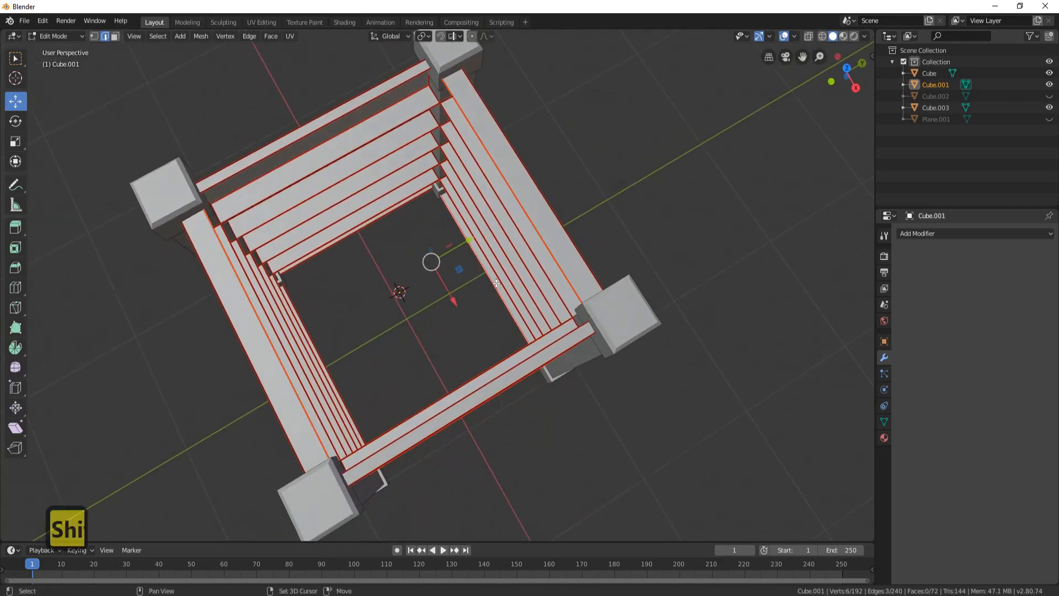
{"action": "left_click", "coordinate": [319, 348], "text": "shift"}
{"action": "key", "text": "KP_7"}
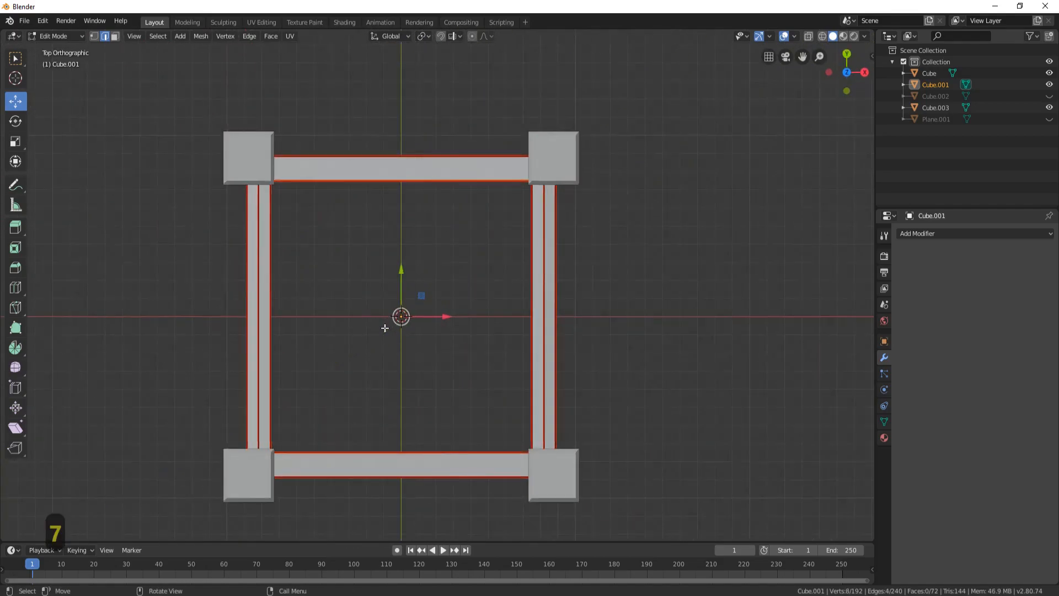
{"action": "key", "text": "s"}
{"action": "key", "text": "y"}
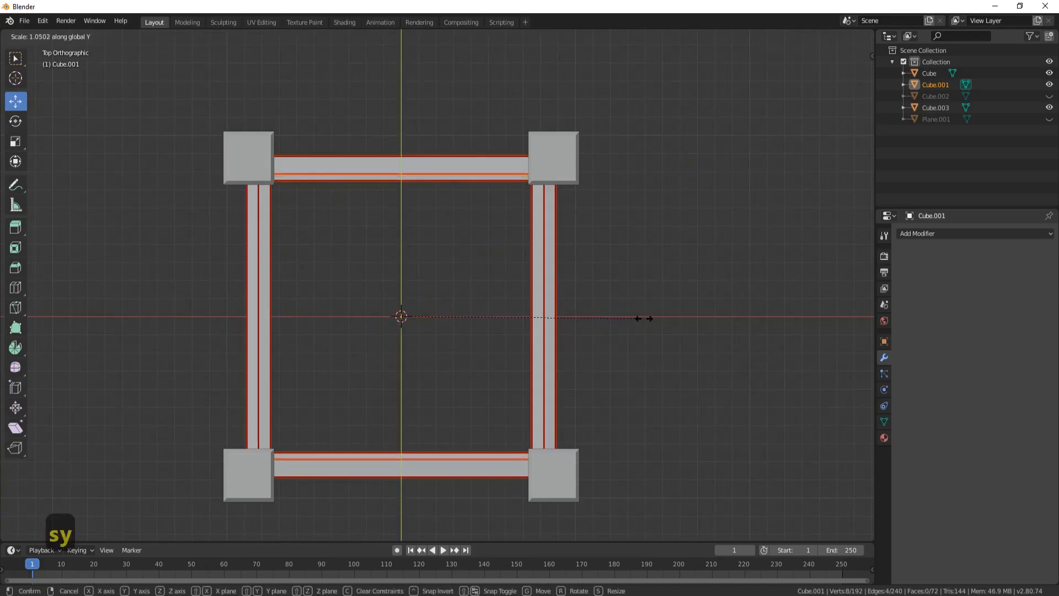
{"action": "left_click", "coordinate": [653, 321]}
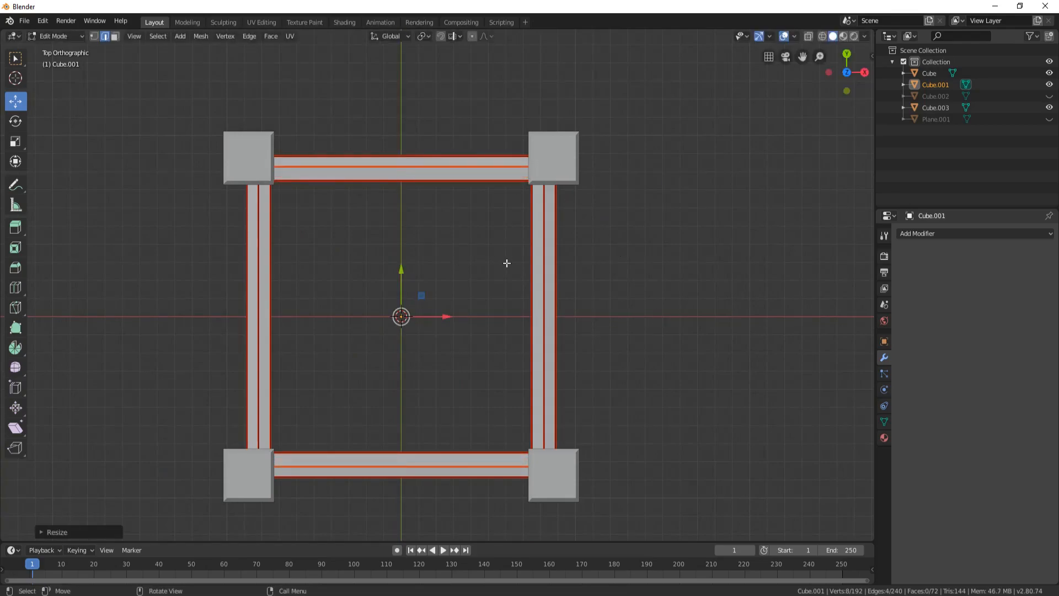
Step: Unhide all objects and readjust the planked top panel's height along Z so it sits recessed within the upper rim
{"action": "key", "text": "Tab"}
{"action": "key", "text": "alt+h"}
{"action": "middle_click_drag", "start_coordinate": [506, 263], "coordinate": [442, 204]}
{"action": "left_click", "coordinate": [373, 240]}
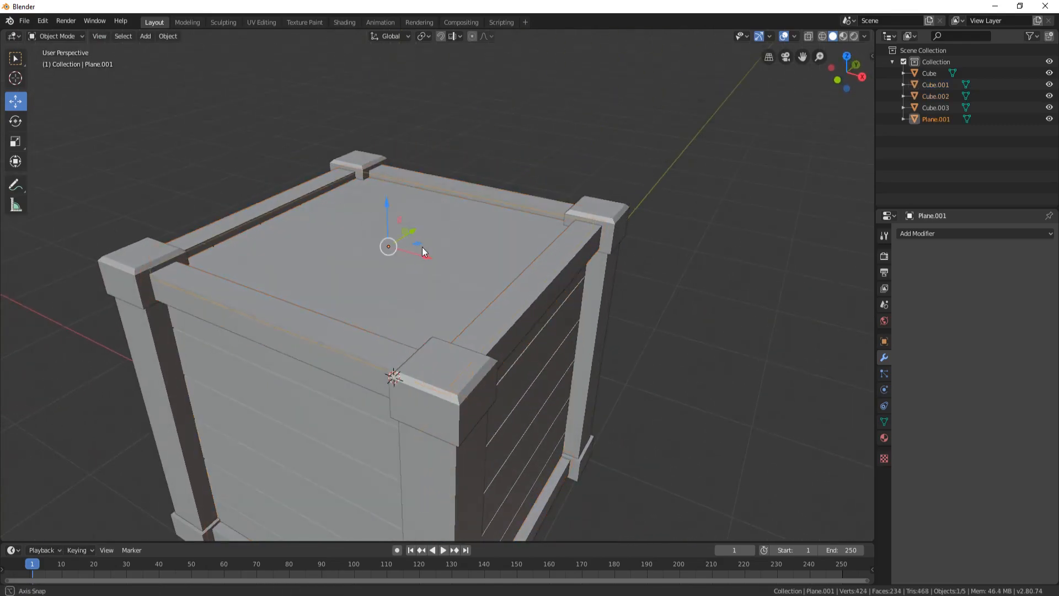
{"action": "middle_click_drag", "start_coordinate": [422, 247], "coordinate": [389, 201]}
{"action": "key", "text": "g"}
{"action": "key", "text": "z"}
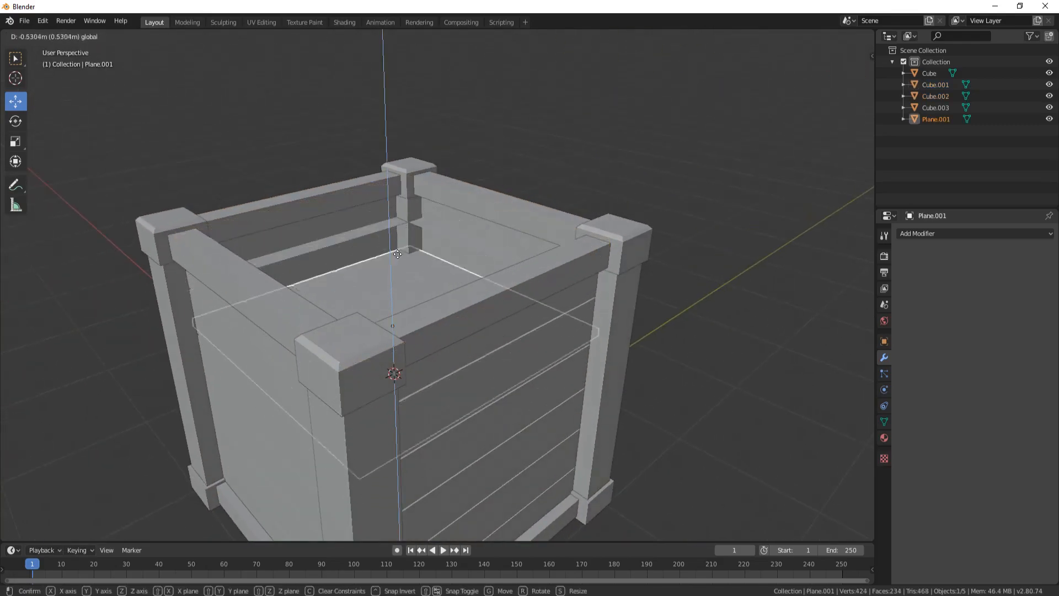
{"action": "left_click", "coordinate": [400, 264]}
{"action": "left_click_drag", "start_coordinate": [389, 293], "coordinate": [388, 202]}
{"action": "middle_click_drag", "start_coordinate": [389, 203], "coordinate": [425, 264]}
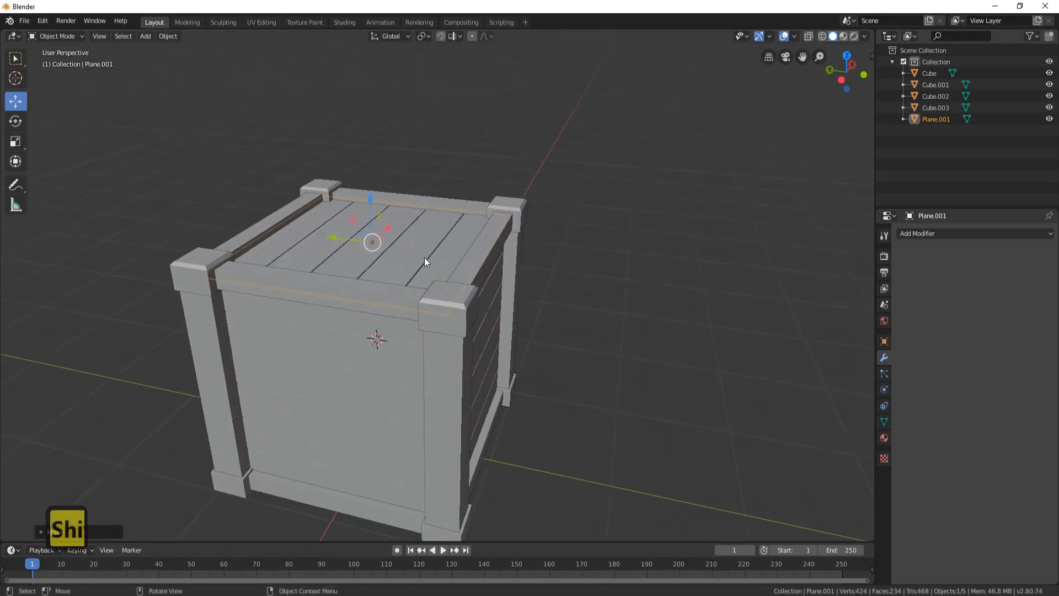
Step: Set the planked top panel's origin to the 3D cursor
{"action": "right_click", "coordinate": [636, 172]}
{"action": "mouse_move", "coordinate": [636, 172]}
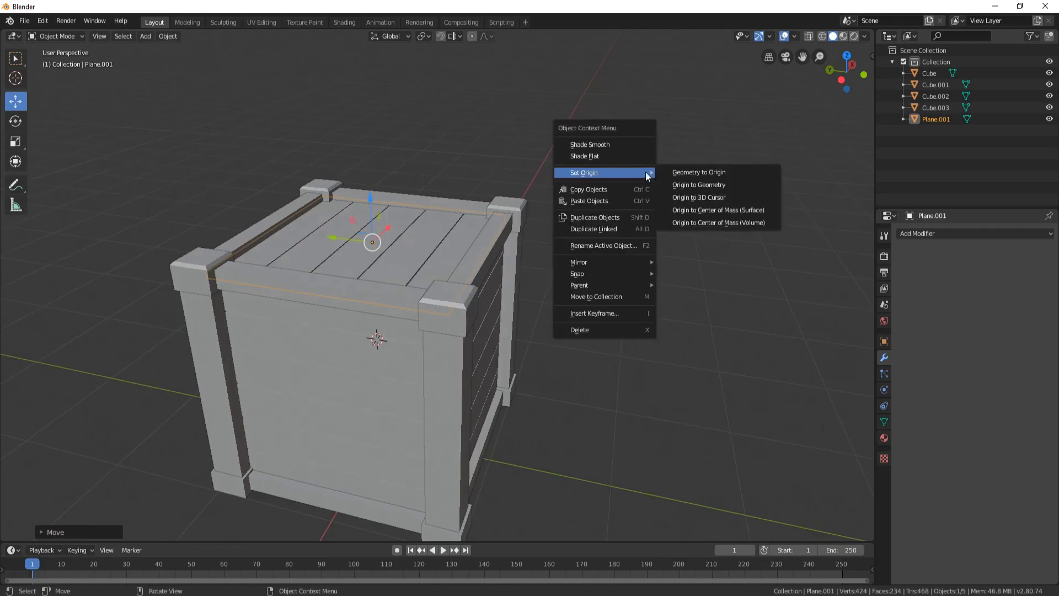
{"action": "left_click", "coordinate": [714, 197]}
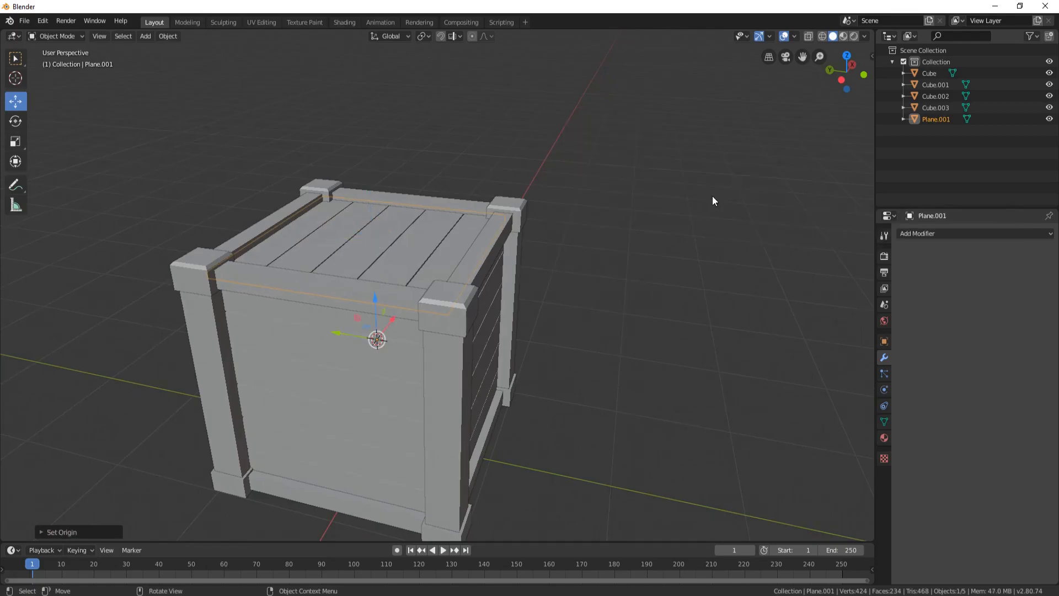
Step: Hide the rim object and the plank walls to expose the top panel from all sides
{"action": "middle_click_drag", "start_coordinate": [347, 355], "coordinate": [386, 397]}
{"action": "left_click", "coordinate": [487, 345]}
{"action": "key", "text": "h"}
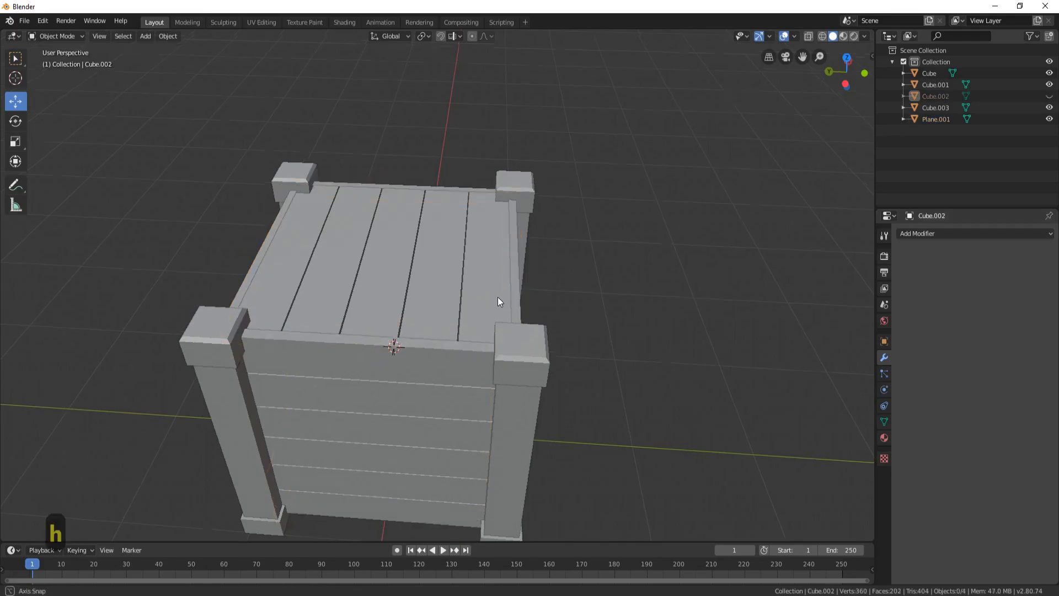
{"action": "middle_click_drag", "start_coordinate": [495, 299], "coordinate": [490, 279]}
{"action": "left_click", "coordinate": [364, 309]}
{"action": "key", "text": "h"}
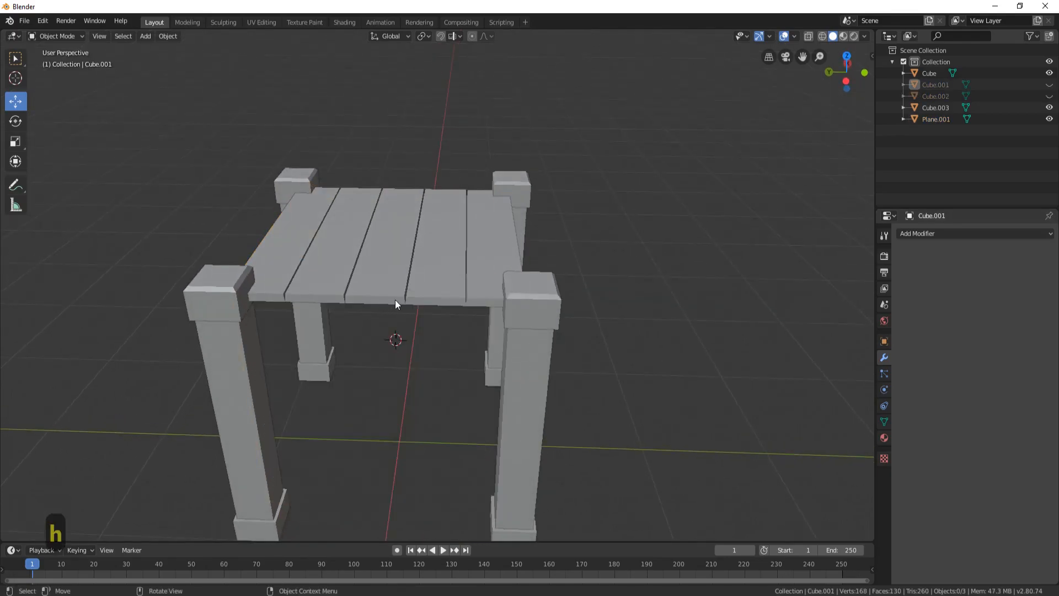
Step: Delete the top panel's hidden faces: the planks' undersides, both rows of end faces and the two outer side faces
{"action": "middle_click_drag", "start_coordinate": [273, 292], "coordinate": [334, 215]}
{"action": "key", "text": "Tab"}
{"action": "left_click", "coordinate": [352, 199]}
{"action": "key", "text": "Tab"}
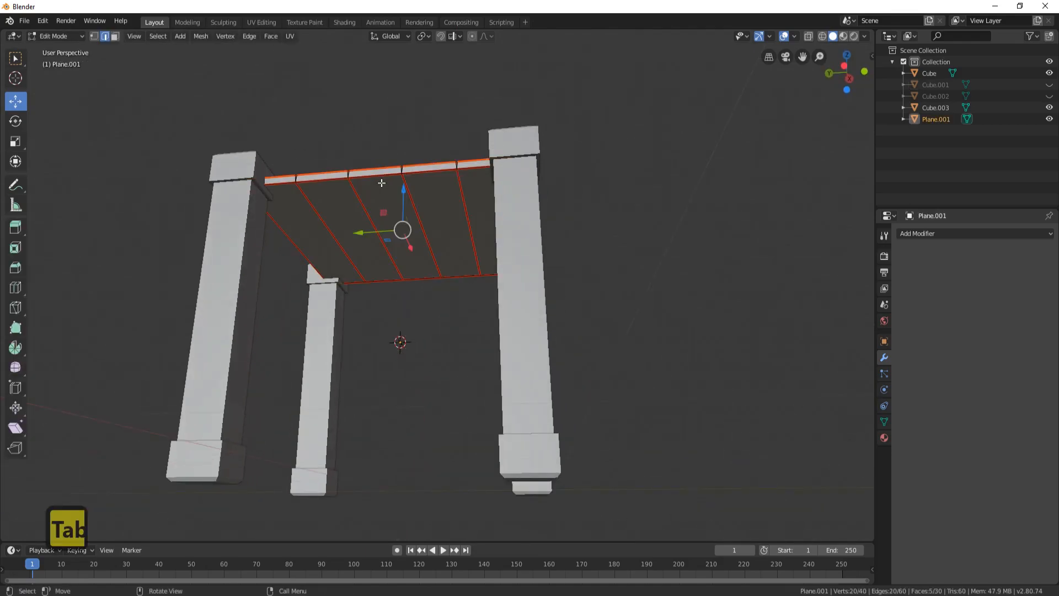
{"action": "left_click", "coordinate": [114, 37]}
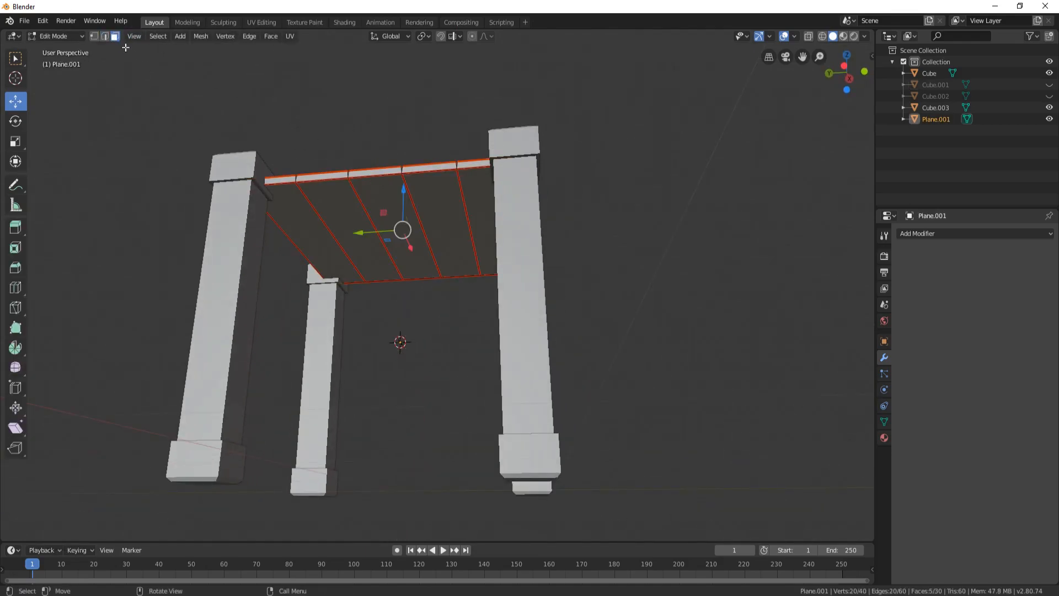
{"action": "left_click", "coordinate": [301, 222]}
{"action": "left_click", "coordinate": [340, 188], "text": "shift"}
{"action": "left_click", "coordinate": [388, 193], "text": "shift"}
{"action": "left_click", "coordinate": [439, 198], "text": "shift"}
{"action": "left_click", "coordinate": [478, 194], "text": "shift"}
{"action": "middle_click_drag", "start_coordinate": [481, 194], "coordinate": [325, 311]}
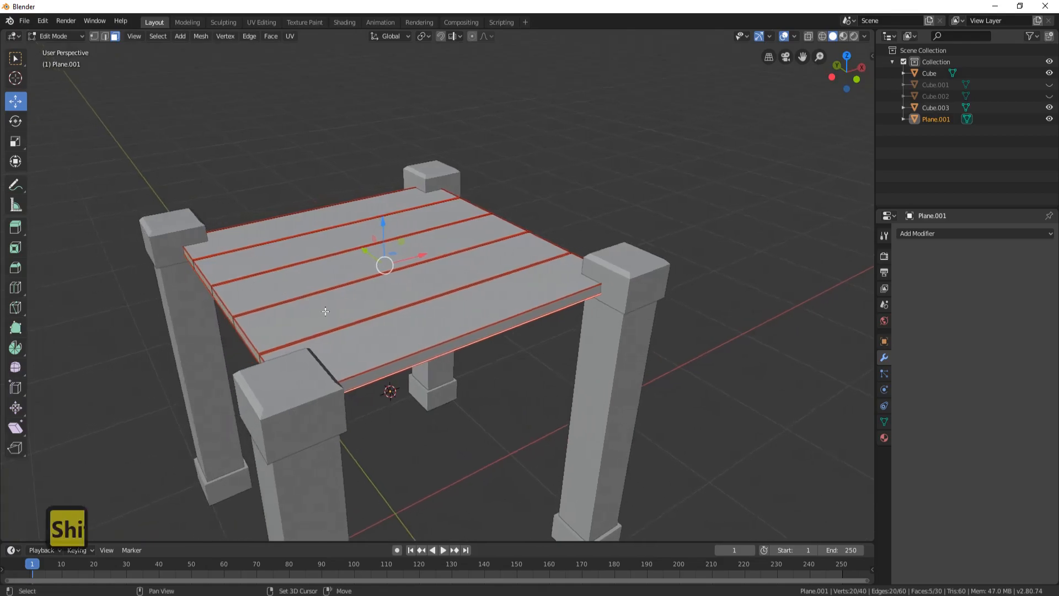
{"action": "left_click", "coordinate": [465, 340], "text": "shift"}
{"action": "middle_click_drag", "start_coordinate": [465, 341], "coordinate": [341, 354]}
{"action": "left_click", "coordinate": [407, 359], "text": "shift"}
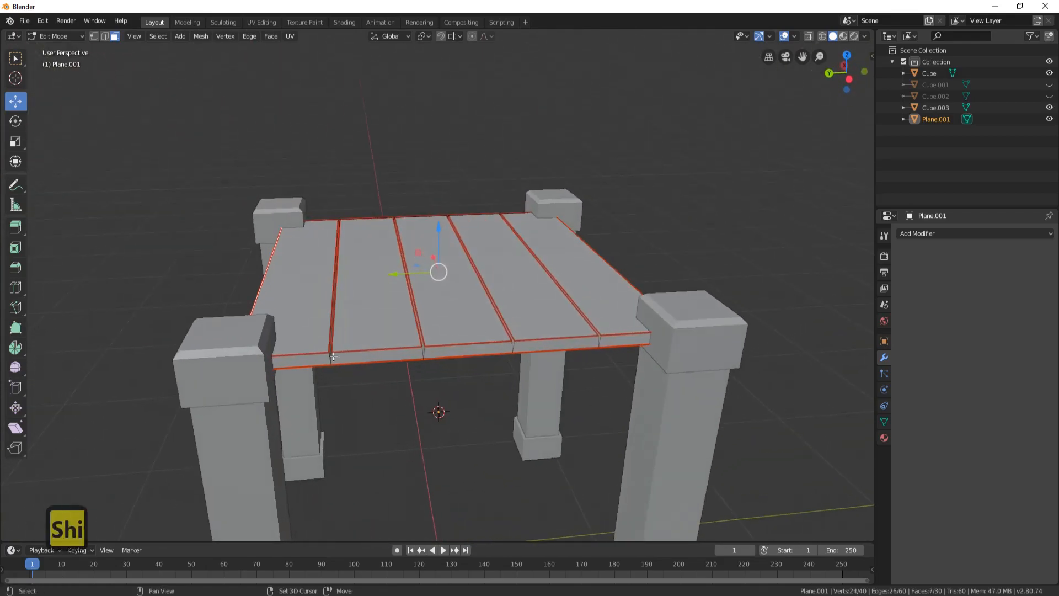
{"action": "left_click", "coordinate": [306, 360], "text": "shift"}
{"action": "left_click", "coordinate": [362, 358], "text": "shift"}
{"action": "left_click", "coordinate": [476, 352], "text": "shift"}
{"action": "left_click", "coordinate": [558, 345], "text": "shift"}
{"action": "left_click", "coordinate": [621, 341], "text": "shift"}
{"action": "middle_click_drag", "start_coordinate": [620, 341], "coordinate": [496, 252]}
{"action": "left_click", "coordinate": [435, 313], "text": "shift"}
{"action": "left_click", "coordinate": [445, 308], "text": "shift"}
{"action": "left_click", "coordinate": [510, 282], "text": "shift"}
{"action": "left_click", "coordinate": [555, 265], "text": "shift"}
{"action": "left_click", "coordinate": [596, 248], "text": "shift"}
{"action": "key", "text": "x"}
{"action": "left_click", "coordinate": [601, 248]}
{"action": "middle_click_drag", "start_coordinate": [601, 248], "coordinate": [250, 249]}
{"action": "middle_click_drag", "start_coordinate": [362, 224], "coordinate": [443, 260]}
{"action": "scroll", "coordinate": [444, 259], "scroll_direction": "down", "scroll_amount": 3}
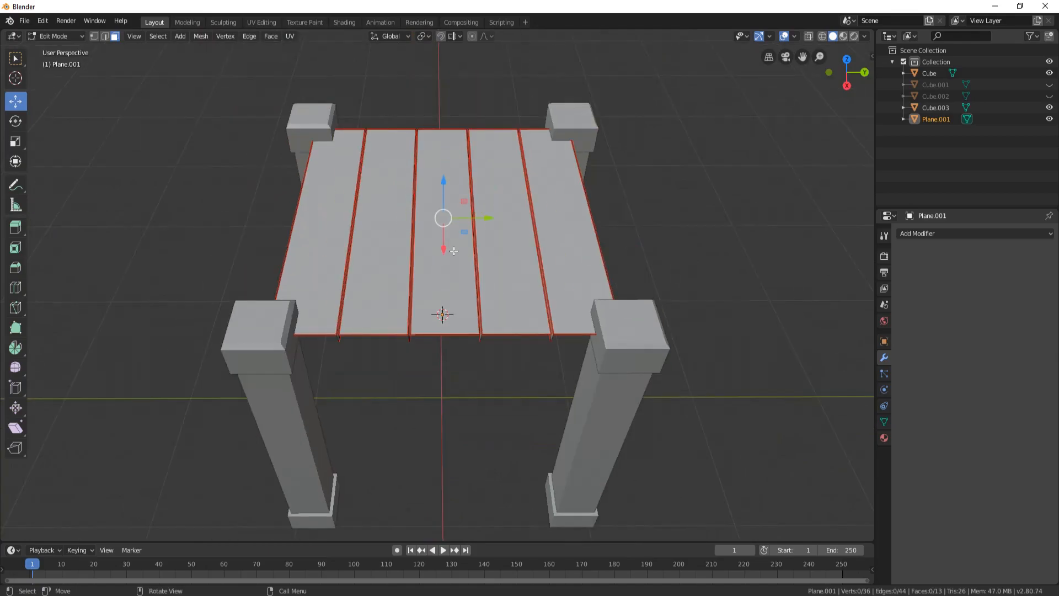
Step: Leave mesh editing of the top panel and unhide the rim object and plank walls
{"action": "key", "text": "Tab"}
{"action": "key", "text": "alt+h"}
{"action": "middle_click_drag", "start_coordinate": [548, 273], "coordinate": [483, 361]}
Step: Mirror the planked top panel across the Z axis only with a Mirror modifier and apply it
{"action": "left_click", "coordinate": [534, 248]}
{"action": "middle_click_drag", "start_coordinate": [540, 297], "coordinate": [399, 255], "text": "shift"}
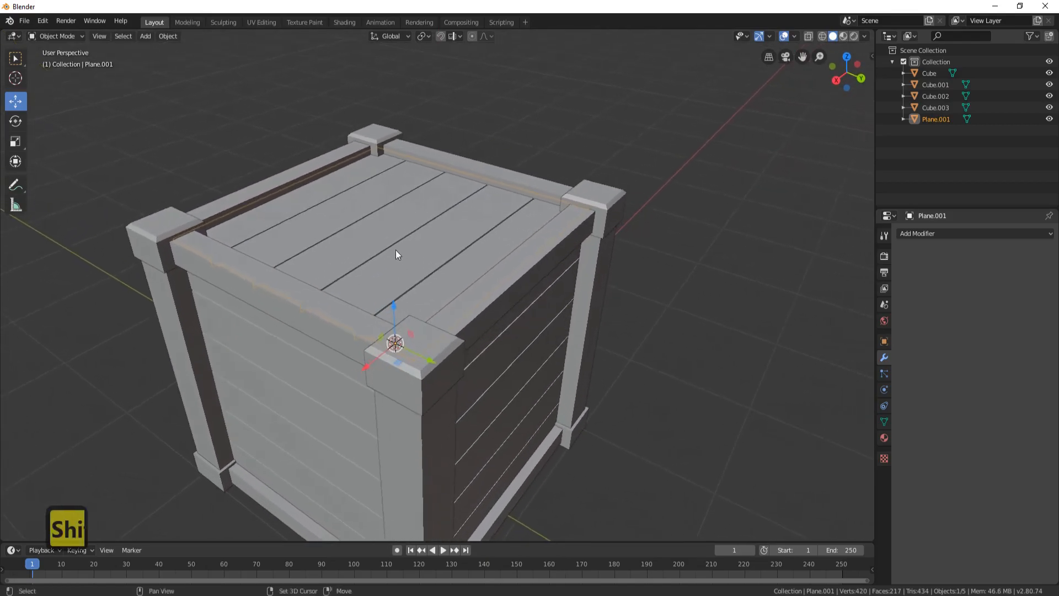
{"action": "left_click", "coordinate": [941, 236]}
{"action": "left_click", "coordinate": [838, 345]}
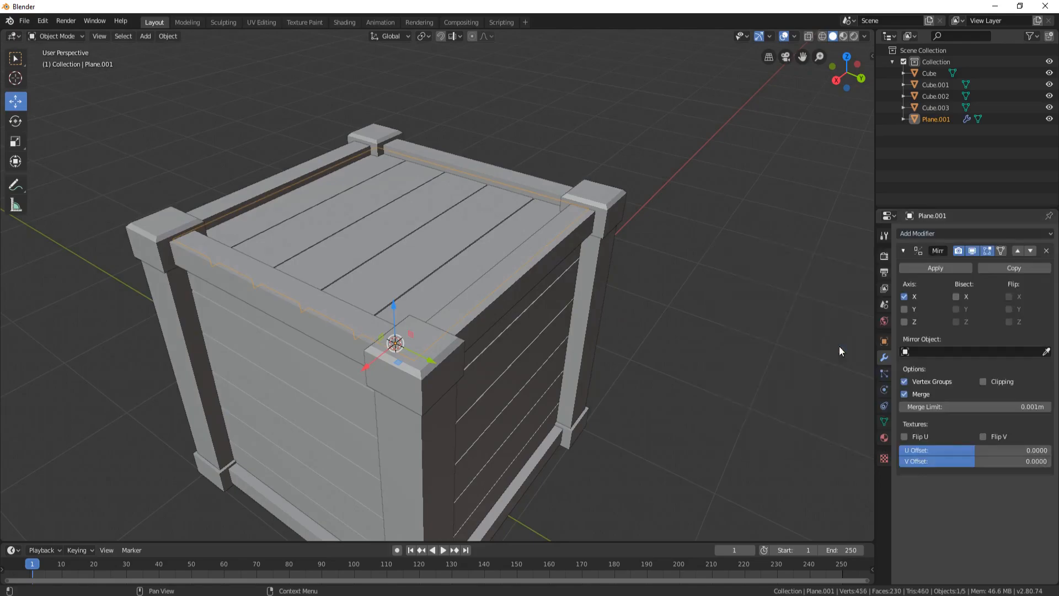
{"action": "left_click", "coordinate": [905, 322]}
{"action": "left_click", "coordinate": [904, 296]}
{"action": "scroll", "coordinate": [538, 359], "scroll_direction": "down", "scroll_amount": 1}
{"action": "middle_click_drag", "start_coordinate": [538, 359], "coordinate": [501, 379]}
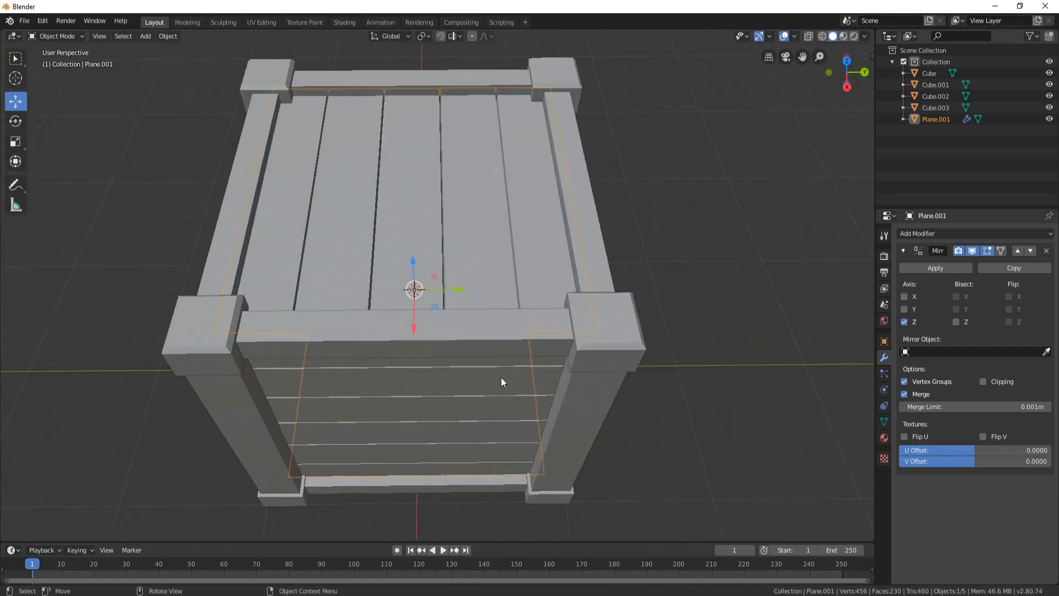
{"action": "left_click", "coordinate": [941, 265]}
Step: Examine the mirrored plank panels and their seams on the crate from several angles
{"action": "middle_click_drag", "start_coordinate": [689, 298], "coordinate": [574, 166]}
{"action": "key", "text": "Tab"}
{"action": "middle_click_drag", "start_coordinate": [489, 224], "coordinate": [451, 252]}
{"action": "scroll", "coordinate": [354, 221], "scroll_direction": "down", "scroll_amount": 3}
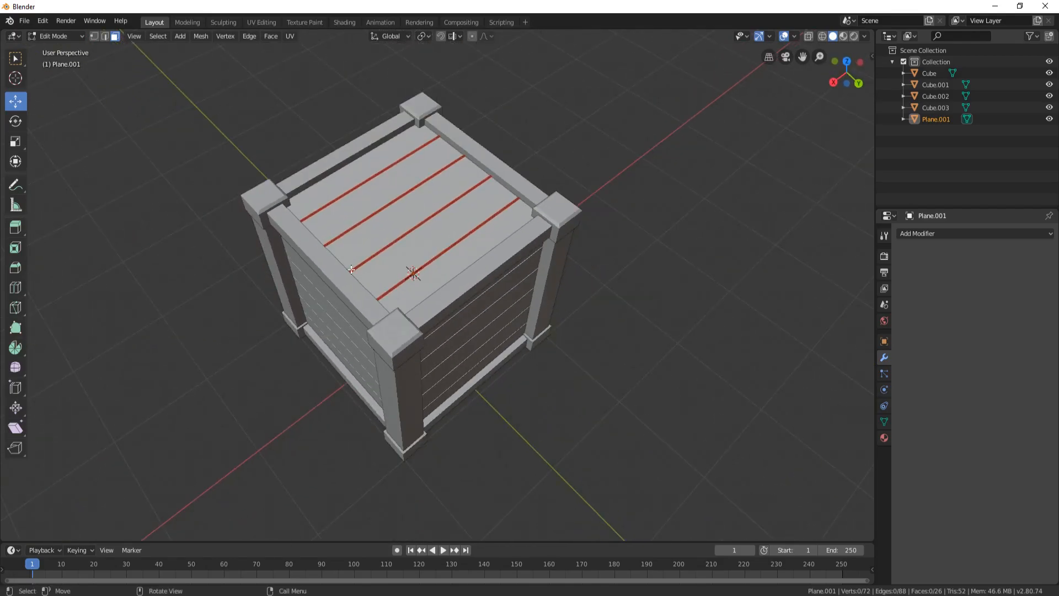
{"action": "middle_click_drag", "start_coordinate": [445, 230], "coordinate": [419, 200]}
{"action": "key", "text": "Tab"}
{"action": "middle_click_drag", "start_coordinate": [375, 287], "coordinate": [465, 311]}
{"action": "key", "text": "Delete"}
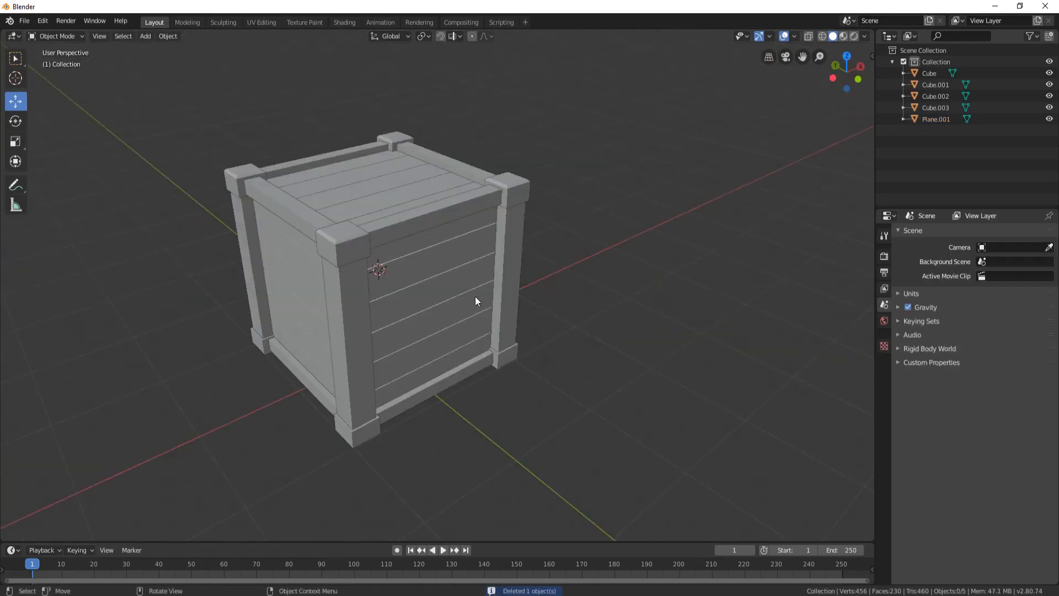
{"action": "key", "text": "KP_1"}
{"action": "middle_click_drag", "start_coordinate": [474, 224], "coordinate": [392, 282]}
{"action": "scroll", "coordinate": [336, 301], "scroll_direction": "up", "scroll_amount": 2}
{"action": "middle_click_drag", "start_coordinate": [336, 300], "coordinate": [459, 282], "text": "shift"}
{"action": "scroll", "coordinate": [432, 281], "scroll_direction": "up", "scroll_amount": 3}
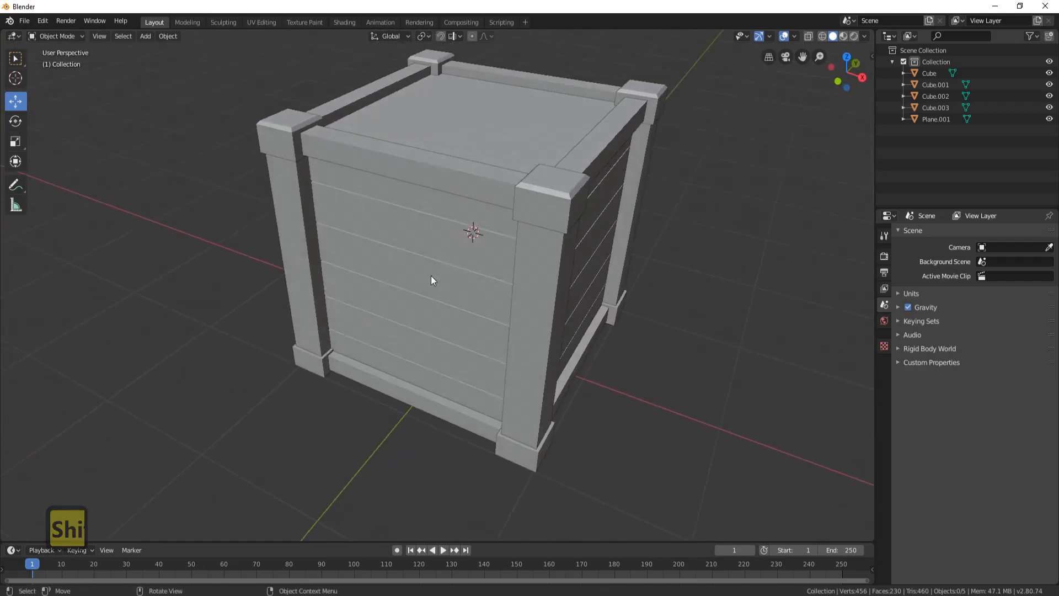
Step: Duplicate one front plank face of the plank-wall mesh and move the copy out in front of the crate
{"action": "left_click", "coordinate": [431, 277]}
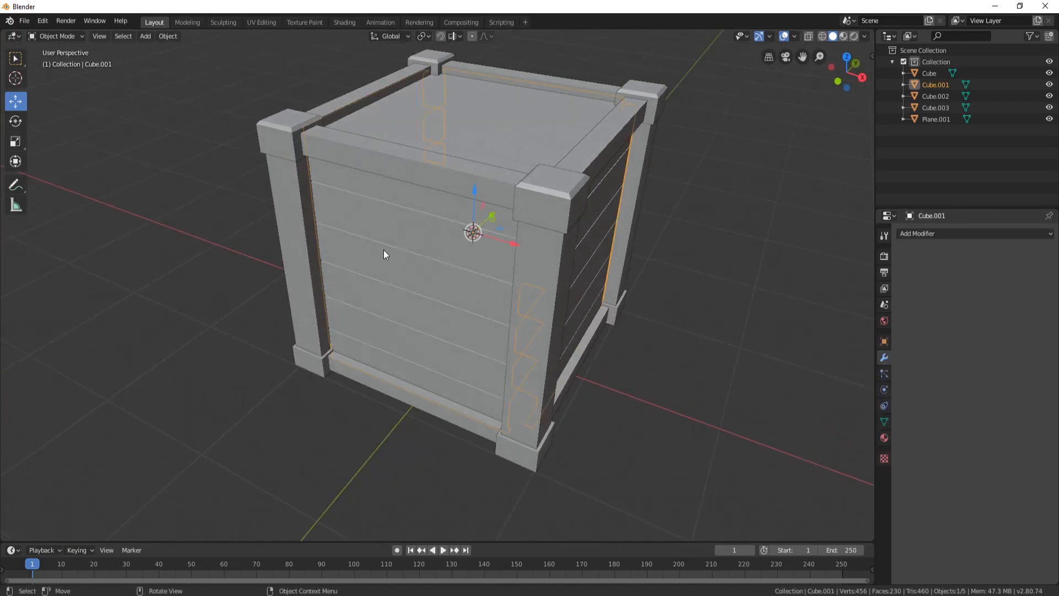
{"action": "key", "text": "Tab"}
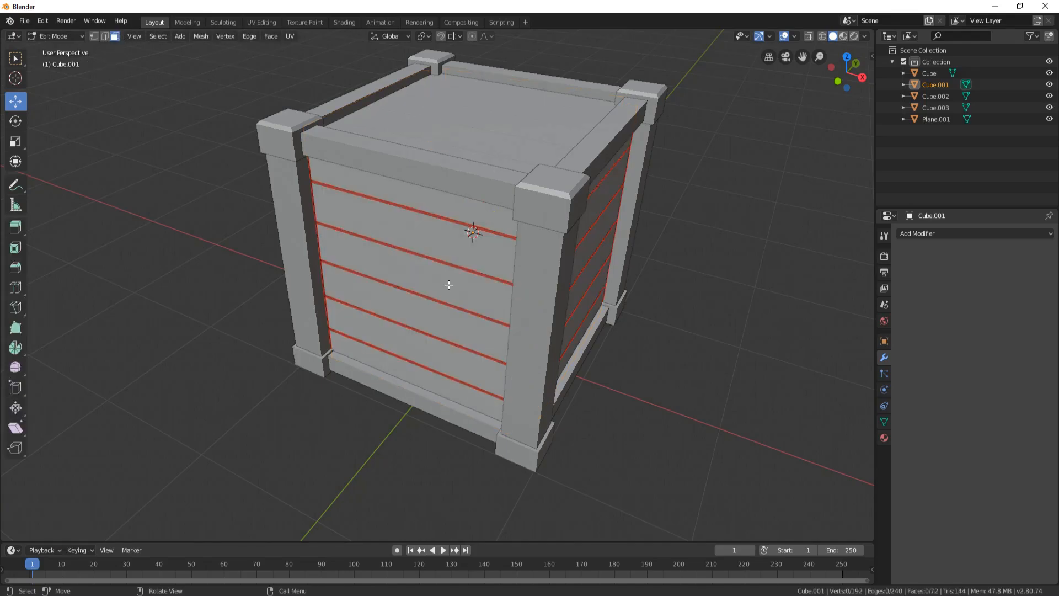
{"action": "left_click", "coordinate": [416, 274]}
{"action": "middle_click_drag", "start_coordinate": [415, 274], "coordinate": [469, 243]}
{"action": "key", "text": "shift+d"}
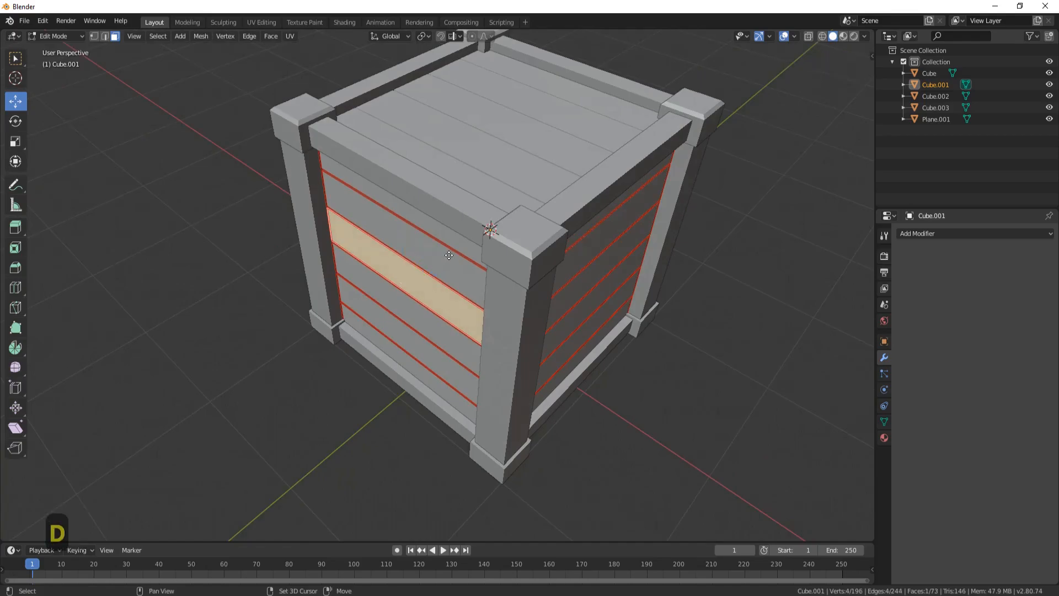
{"action": "key", "text": "Return"}
{"action": "key", "text": "g"}
{"action": "left_click", "coordinate": [419, 259]}
{"action": "middle_click_drag", "start_coordinate": [419, 259], "coordinate": [342, 342]}
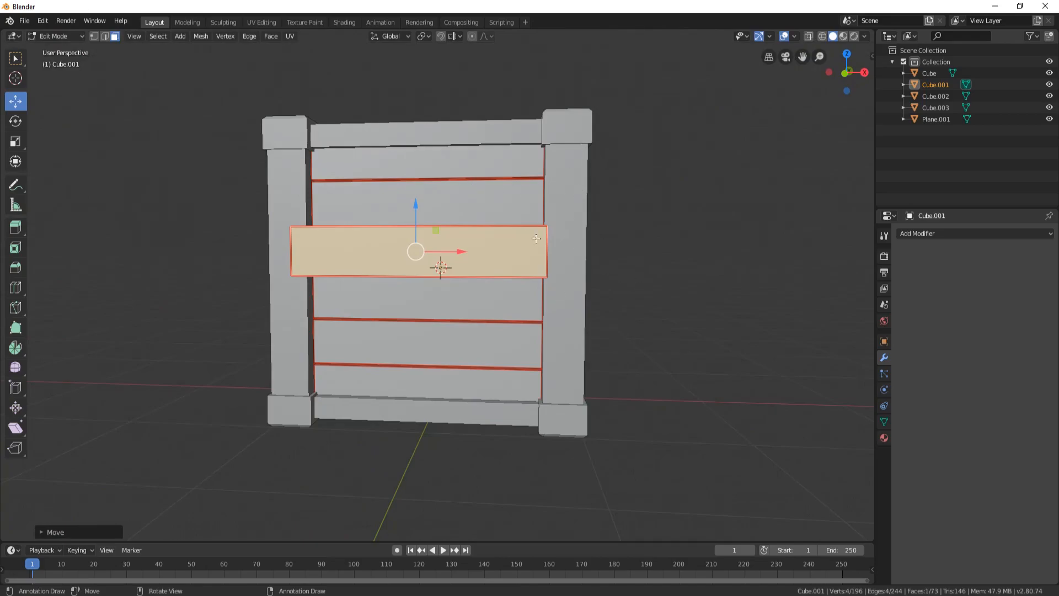
Step: Scale the duplicated plank face narrower along Z and stretch it along X beyond both corner posts
{"action": "key", "text": "s"}
{"action": "key", "text": "z"}
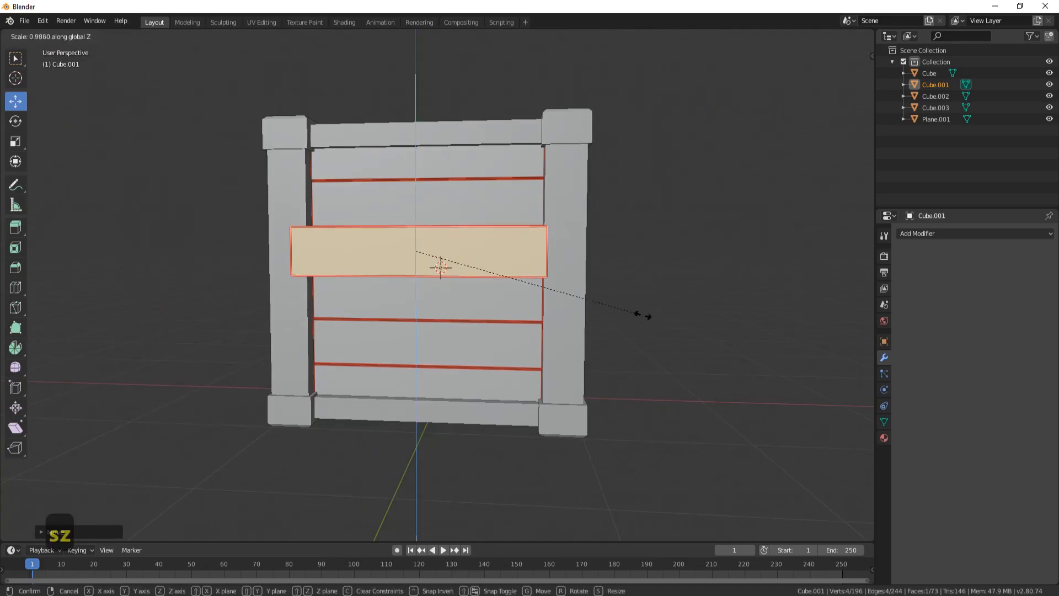
{"action": "left_click", "coordinate": [569, 303]}
{"action": "middle_click_drag", "start_coordinate": [602, 229], "coordinate": [553, 182]}
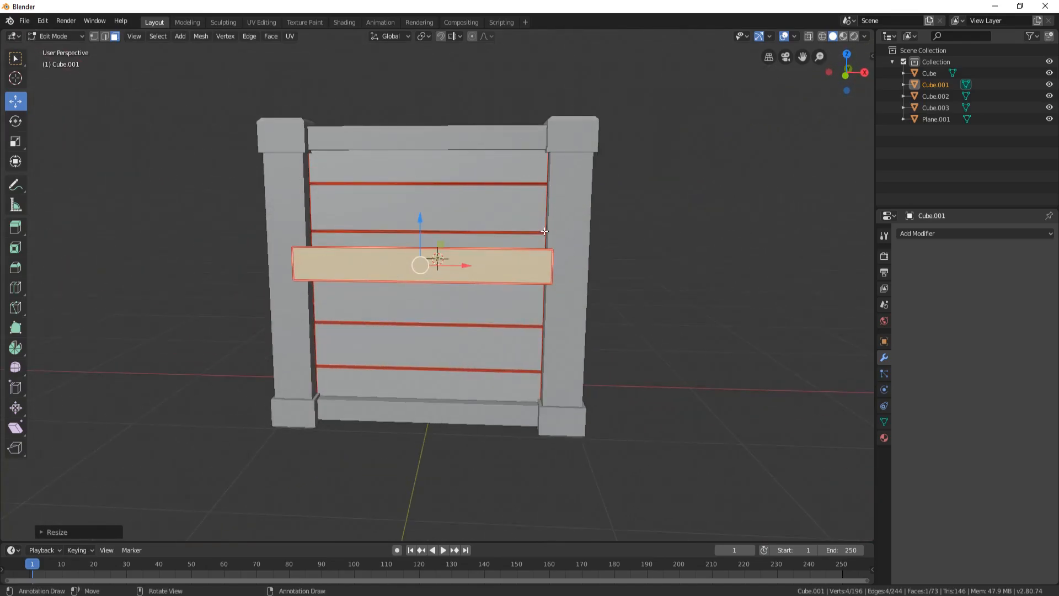
{"action": "key", "text": "1"}
{"action": "key", "text": "s"}
{"action": "key", "text": "x"}
{"action": "left_click", "coordinate": [696, 359]}
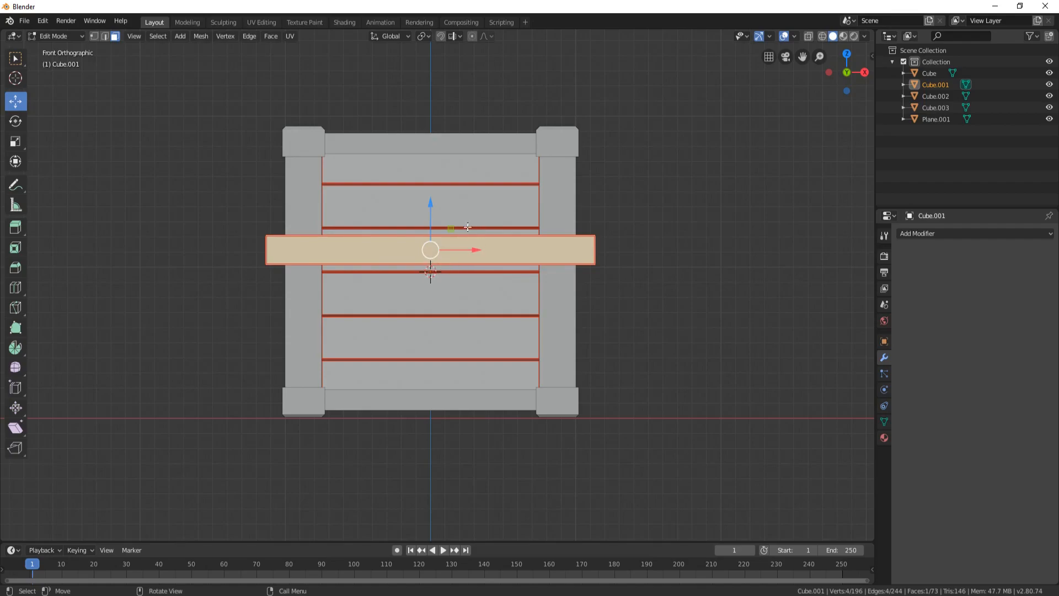
Step: Separate the stretched plank face into its own object, leave mesh editing and select only the new strip
{"action": "key", "text": "p"}
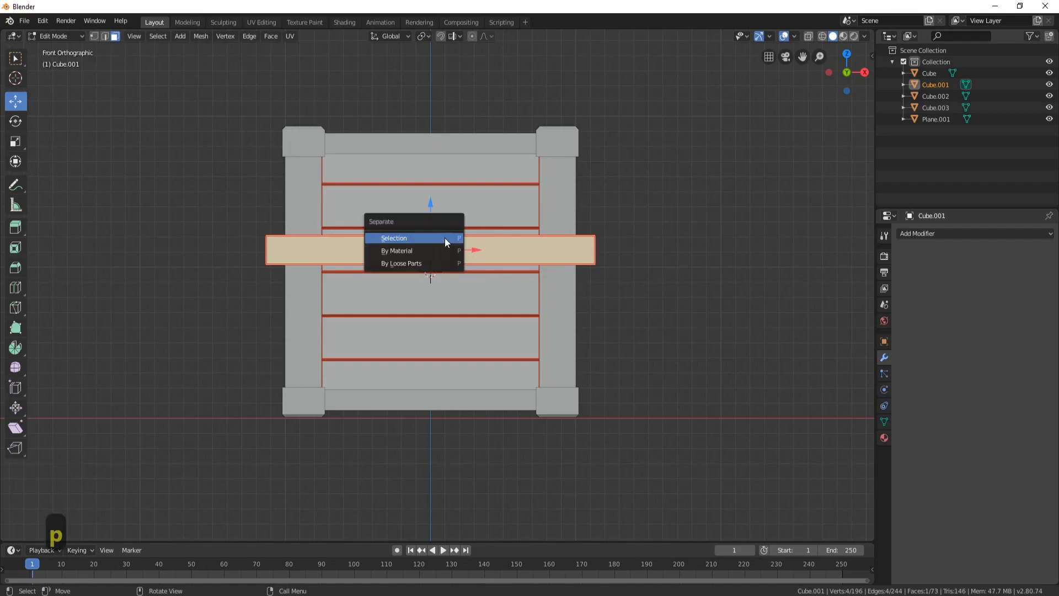
{"action": "left_click", "coordinate": [444, 237]}
{"action": "key", "text": "Tab"}
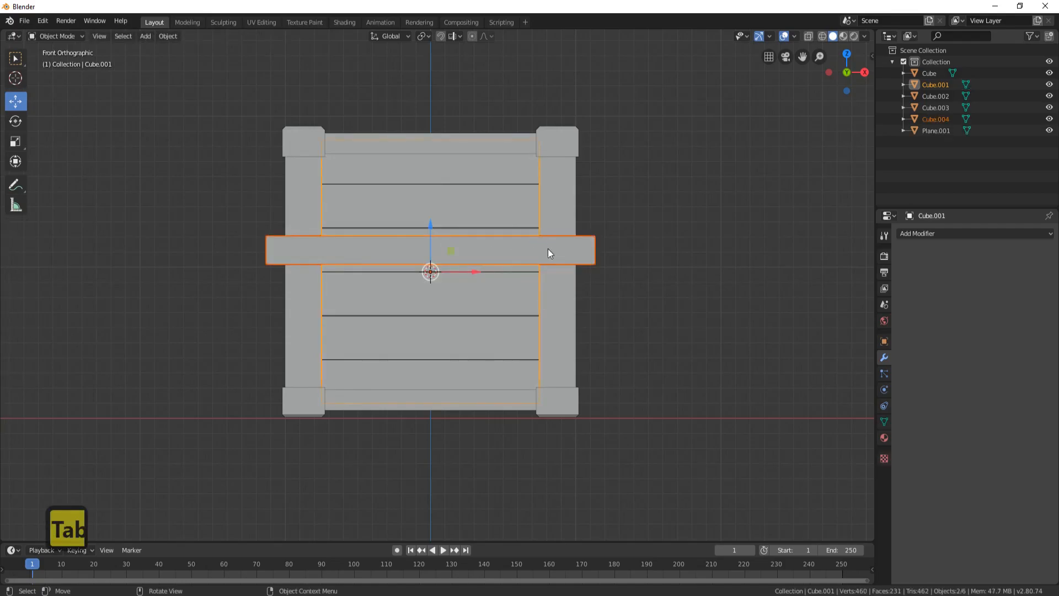
{"action": "left_click", "coordinate": [564, 249]}
Step: Set the strip's origin to its geometry and snap the strip to the 3D cursor at the crate's centre
{"action": "right_click", "coordinate": [617, 178]}
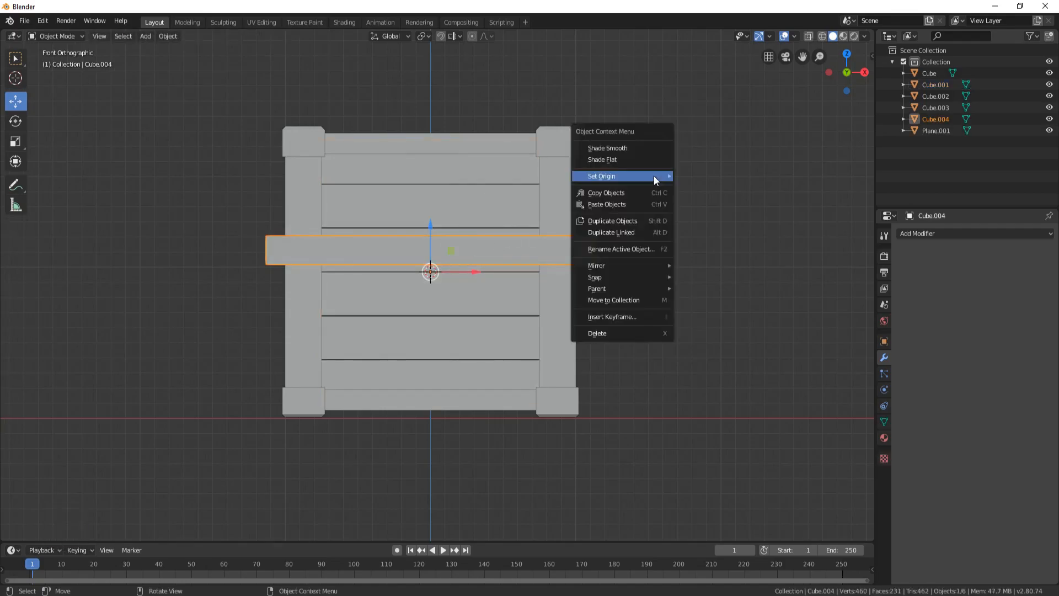
{"action": "mouse_move", "coordinate": [653, 178]}
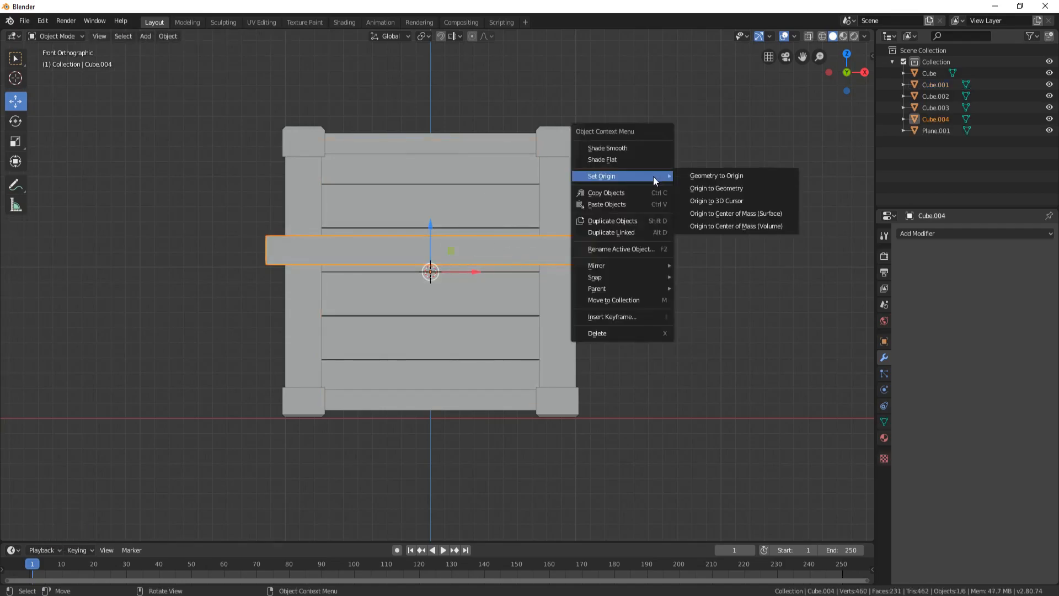
{"action": "left_click", "coordinate": [720, 190]}
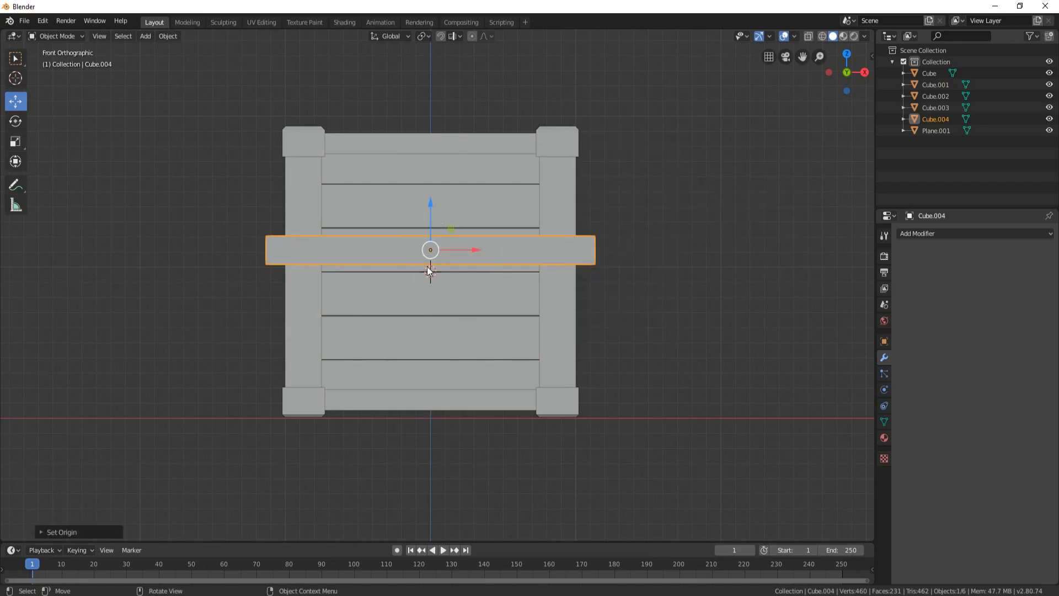
{"action": "key", "text": "shift+s"}
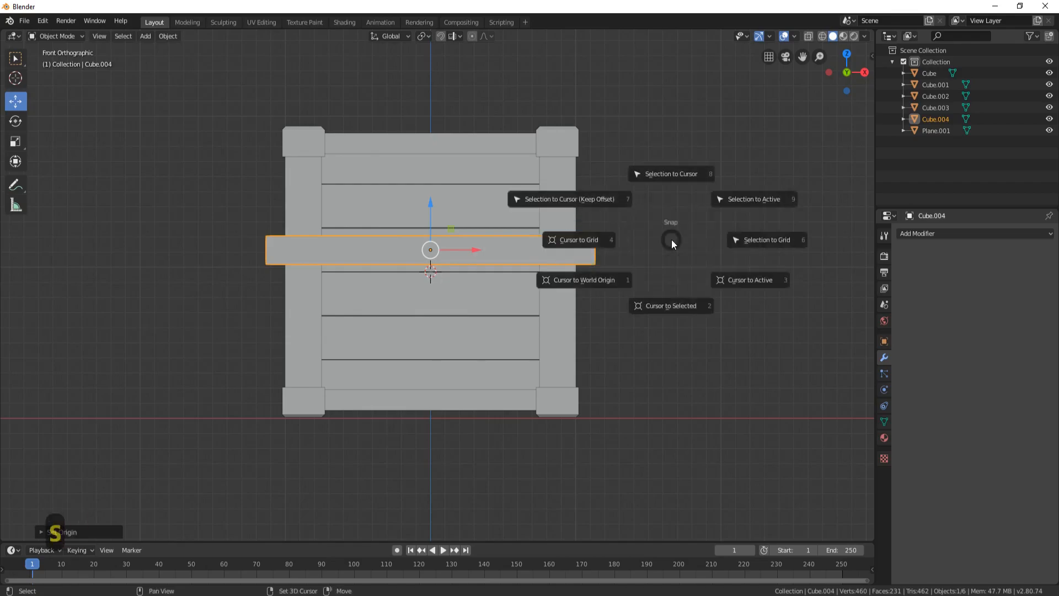
{"action": "left_click", "coordinate": [588, 195]}
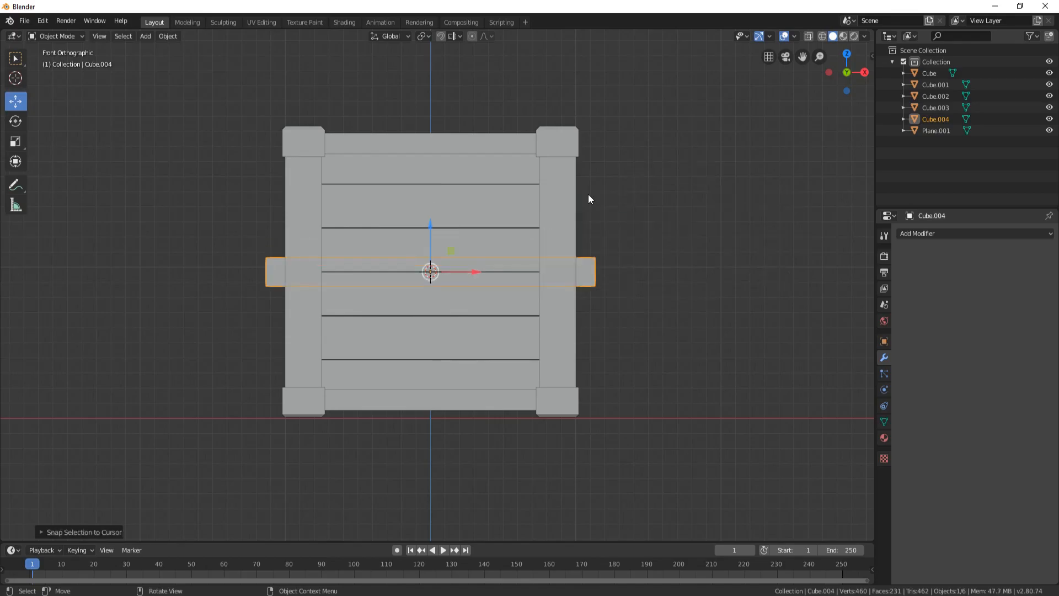
Step: Move the strip out in front of the crate along Y and rotate it 45° about the global Y axis
{"action": "middle_click_drag", "start_coordinate": [620, 187], "coordinate": [544, 243]}
{"action": "left_click_drag", "start_coordinate": [543, 244], "coordinate": [400, 317]}
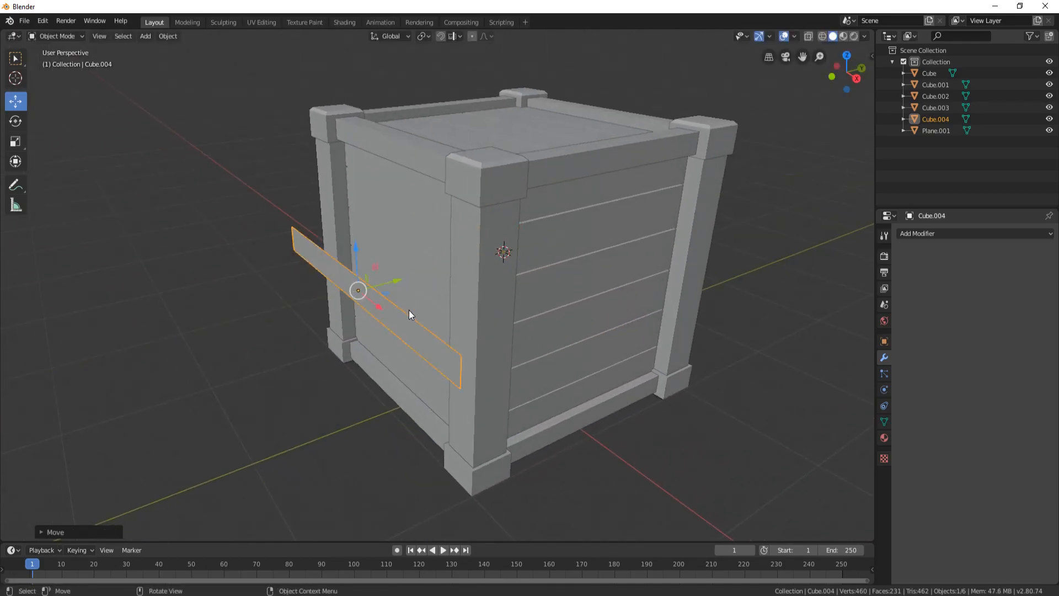
{"action": "key", "text": "KP_1"}
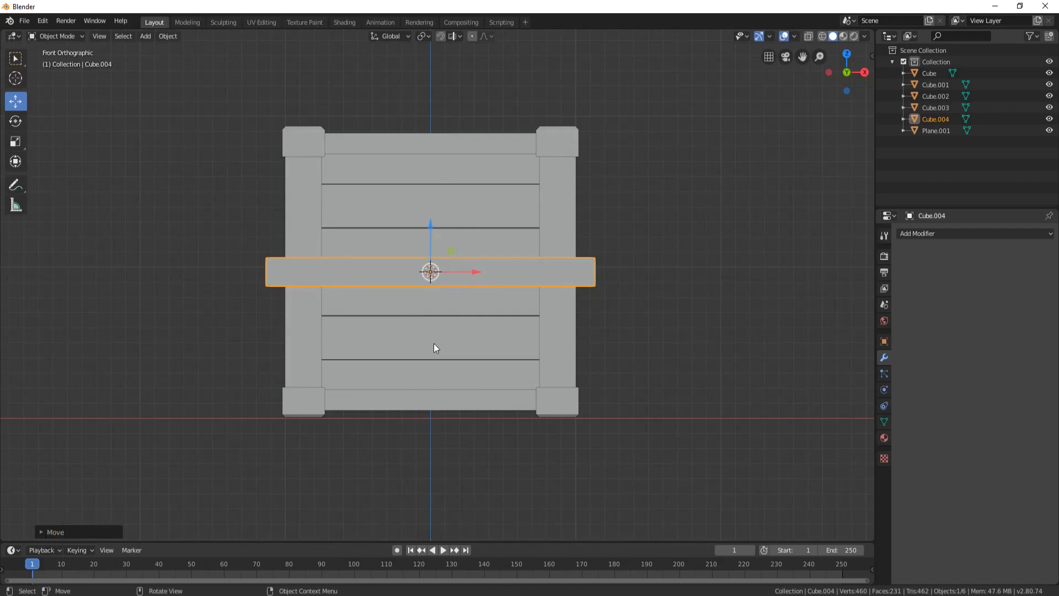
{"action": "type", "text": "ry45"}
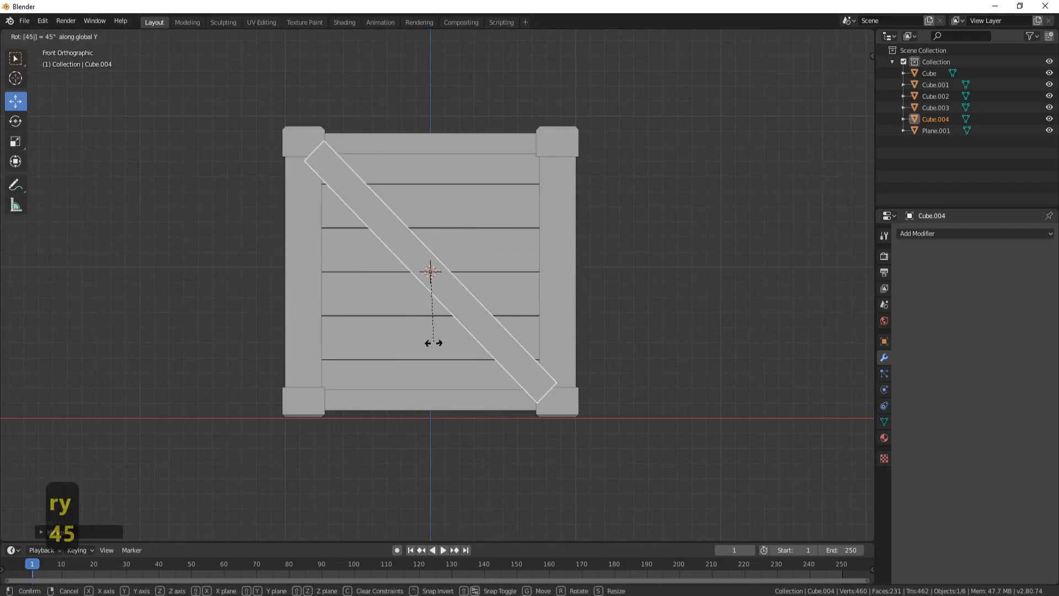
{"action": "key", "text": "Return"}
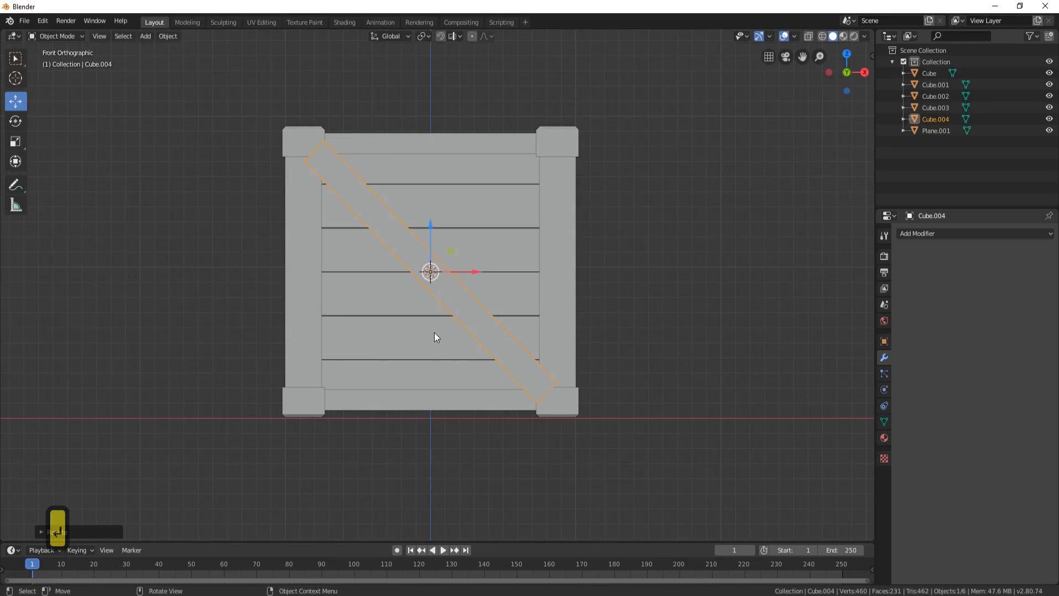
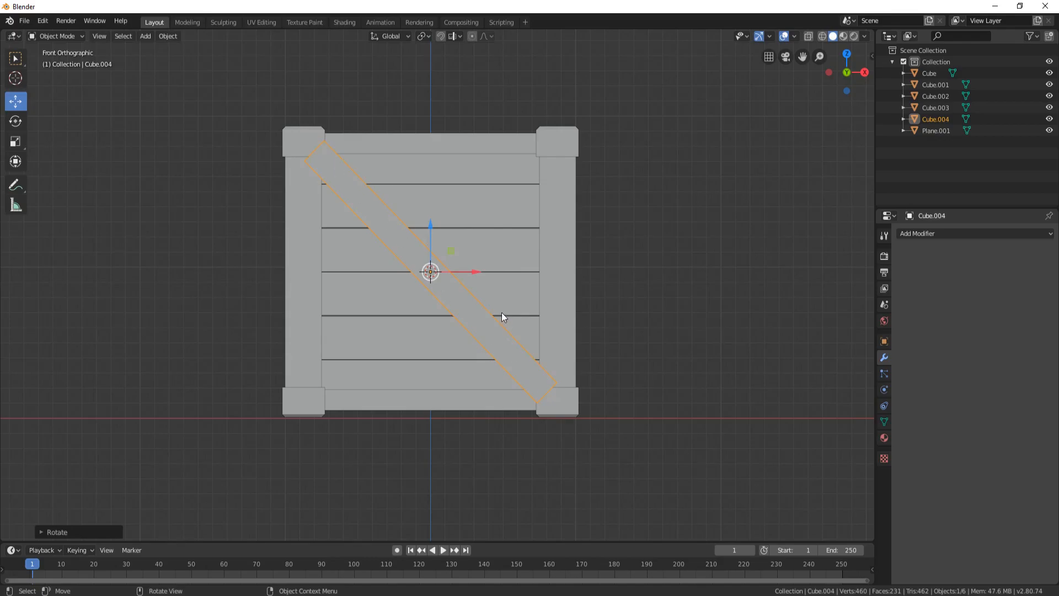
Step: Extrude the diagonal strip's face about 0.13 m towards the crate to form a solid brace
{"action": "middle_click_drag", "start_coordinate": [544, 245], "coordinate": [461, 294]}
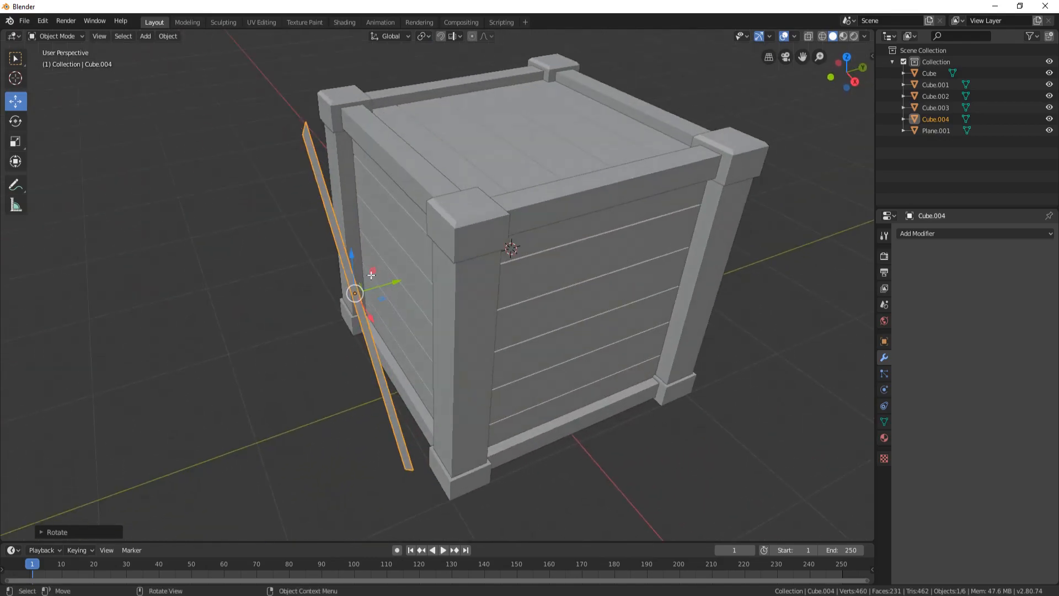
{"action": "key", "text": "Tab"}
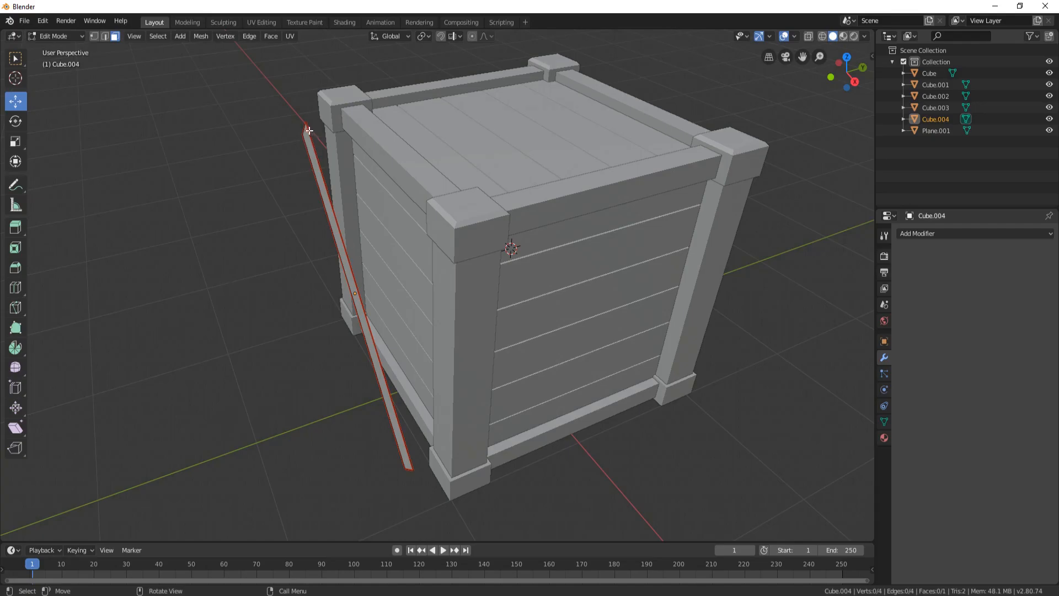
{"action": "key", "text": "l"}
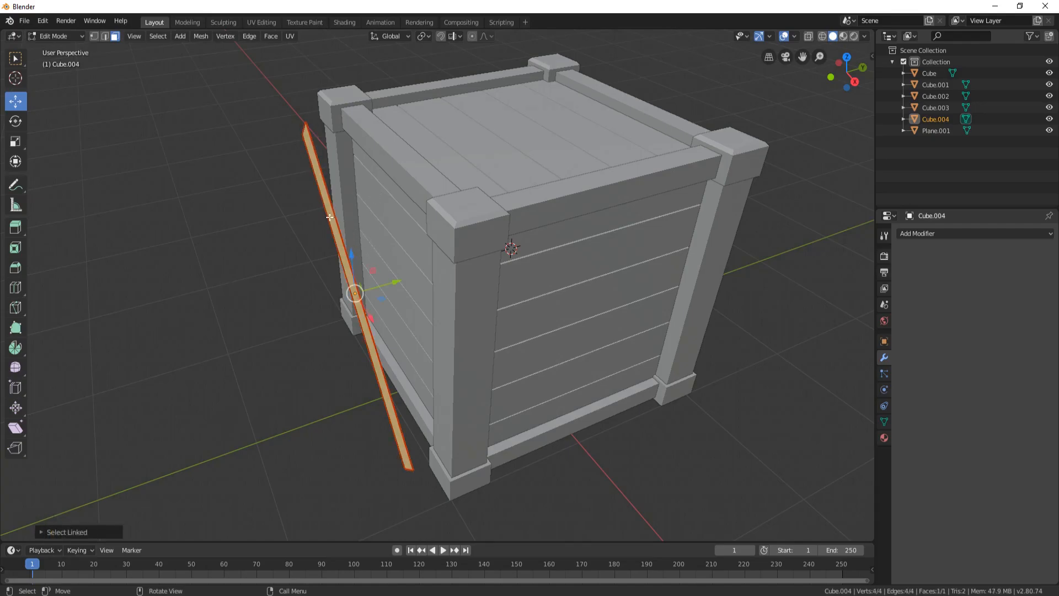
{"action": "key", "text": "e"}
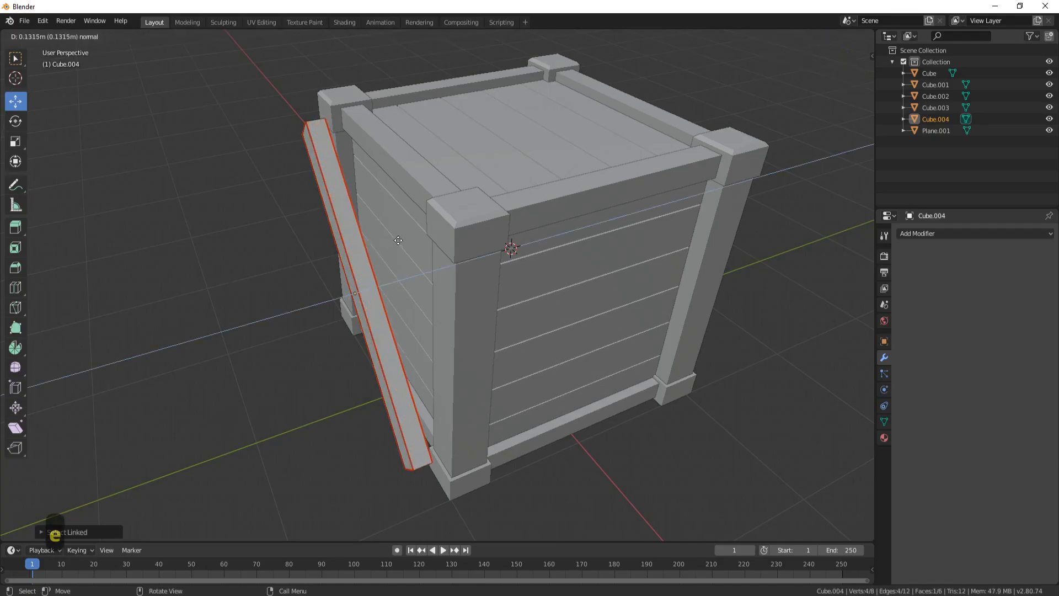
{"action": "right_click", "coordinate": [399, 237]}
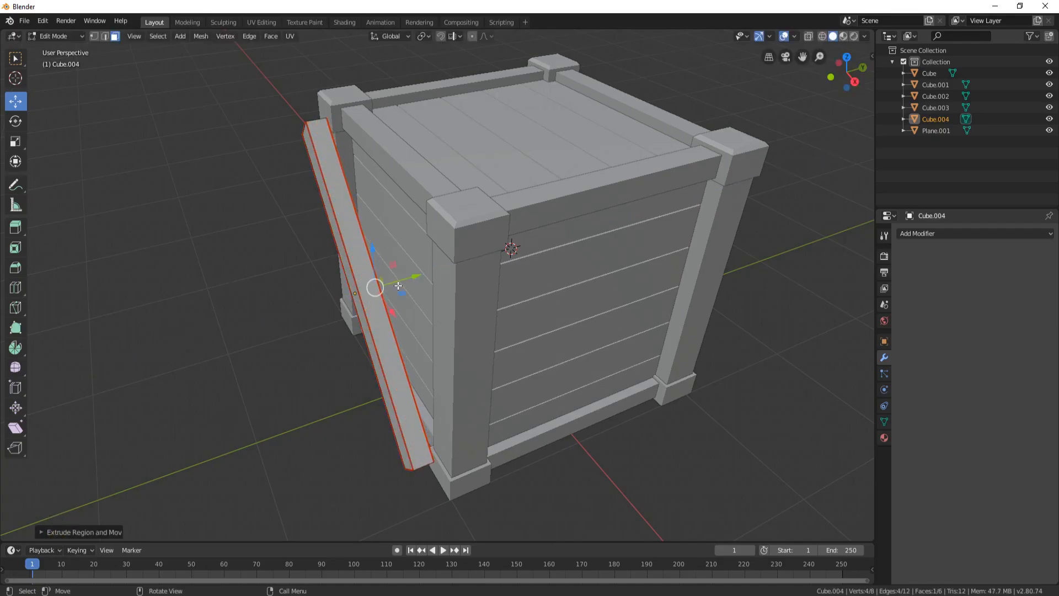
Step: Move the whole brace along Y into the crate's front frame and check its fit from above and below
{"action": "key", "text": "a"}
{"action": "left_click_drag", "start_coordinate": [409, 281], "coordinate": [444, 266]}
{"action": "middle_click_drag", "start_coordinate": [355, 288], "coordinate": [450, 215]}
{"action": "left_click_drag", "start_coordinate": [431, 285], "coordinate": [431, 288]}
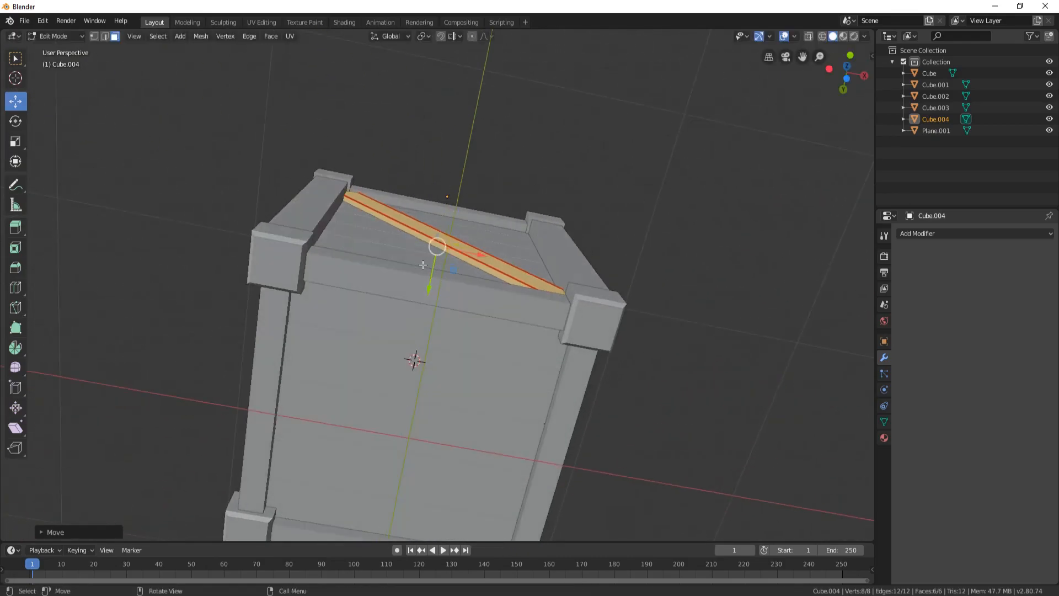
{"action": "middle_click_drag", "start_coordinate": [430, 287], "coordinate": [377, 215]}
{"action": "middle_click_drag", "start_coordinate": [450, 166], "coordinate": [439, 281]}
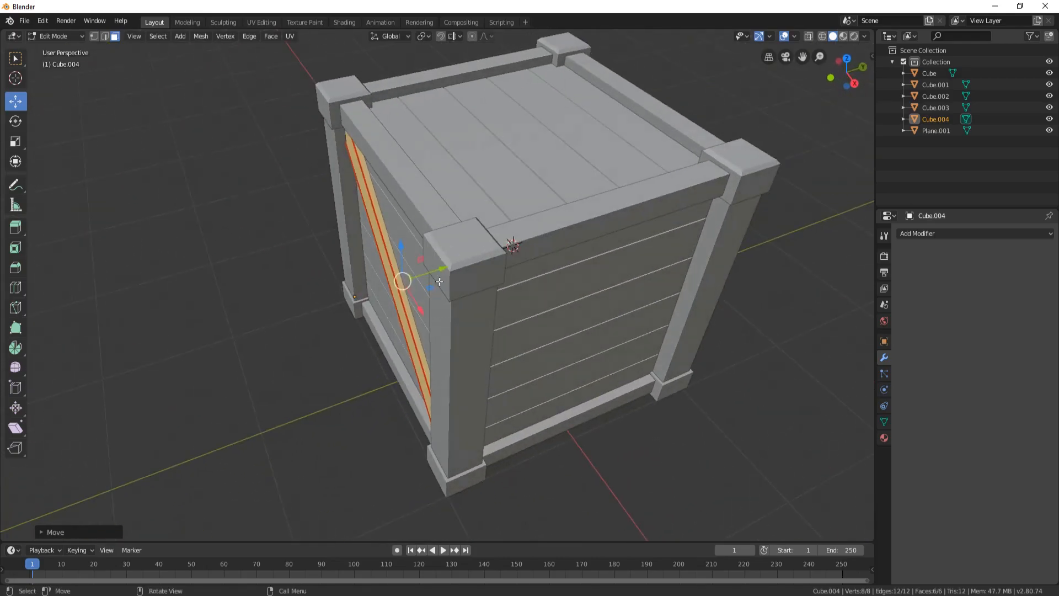
Step: Pull the brace out in front of the crate and delete its hidden back face and two end faces
{"action": "left_click_drag", "start_coordinate": [443, 269], "coordinate": [167, 309]}
{"action": "middle_click_drag", "start_coordinate": [167, 310], "coordinate": [176, 63]}
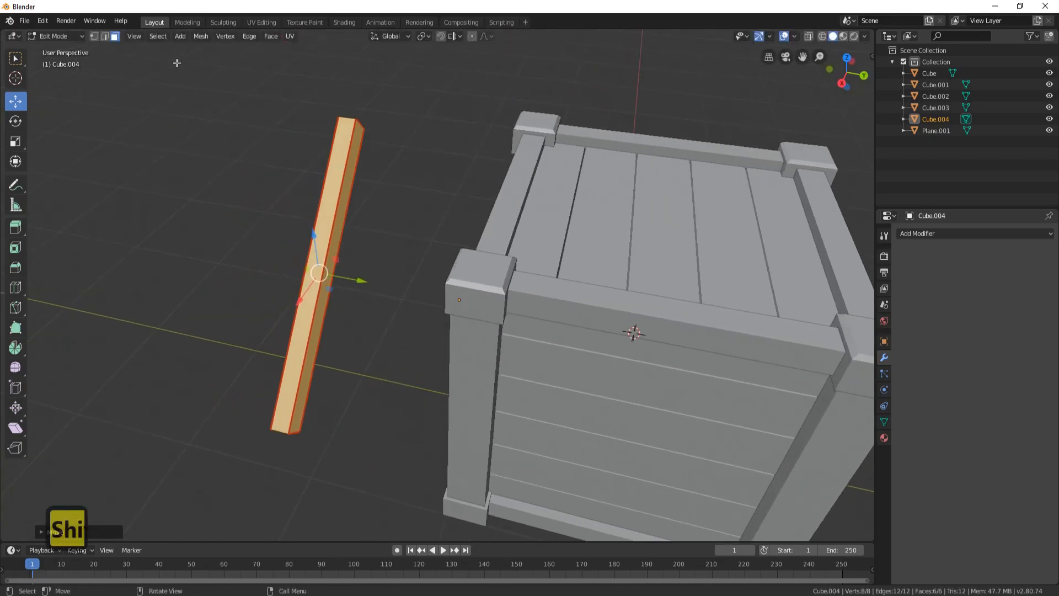
{"action": "left_click", "coordinate": [342, 222]}
{"action": "middle_click_drag", "start_coordinate": [361, 346], "coordinate": [377, 244]}
{"action": "left_click", "coordinate": [291, 322], "text": "shift"}
{"action": "middle_click_drag", "start_coordinate": [291, 323], "coordinate": [621, 249]}
{"action": "left_click", "coordinate": [634, 185], "text": "shift"}
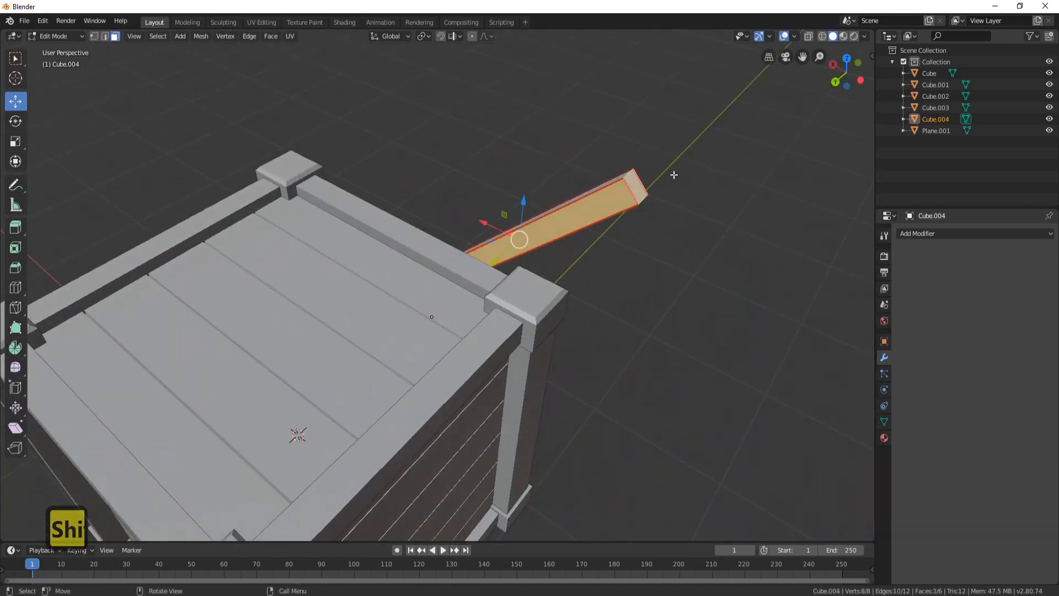
{"action": "middle_click_drag", "start_coordinate": [634, 185], "coordinate": [602, 185]}
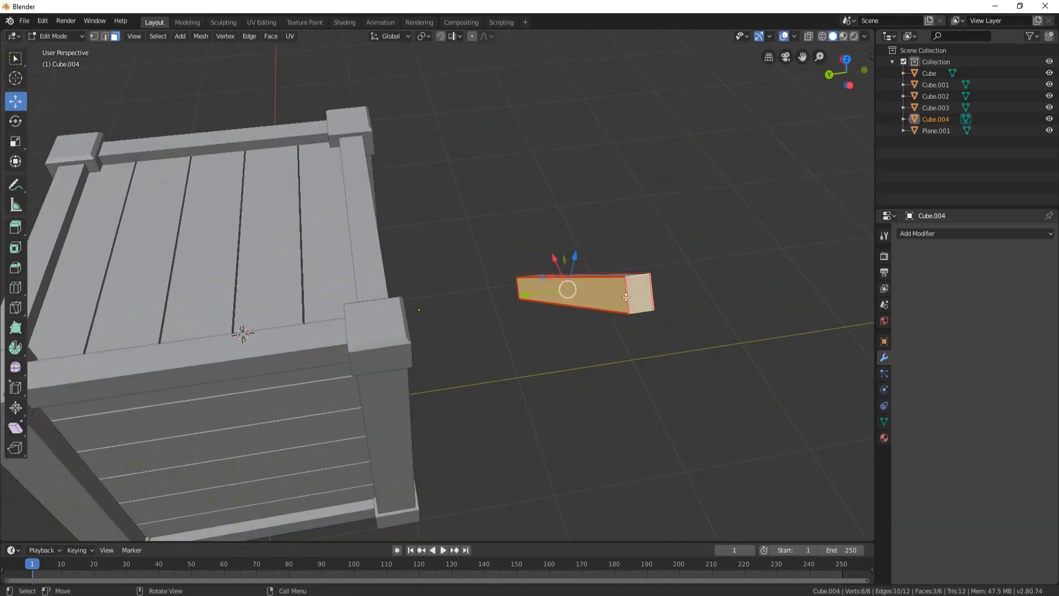
{"action": "key", "text": "Delete"}
{"action": "left_click", "coordinate": [600, 296]}
{"action": "middle_click_drag", "start_coordinate": [562, 288], "coordinate": [612, 276]}
{"action": "middle_click_drag", "start_coordinate": [551, 309], "coordinate": [528, 338]}
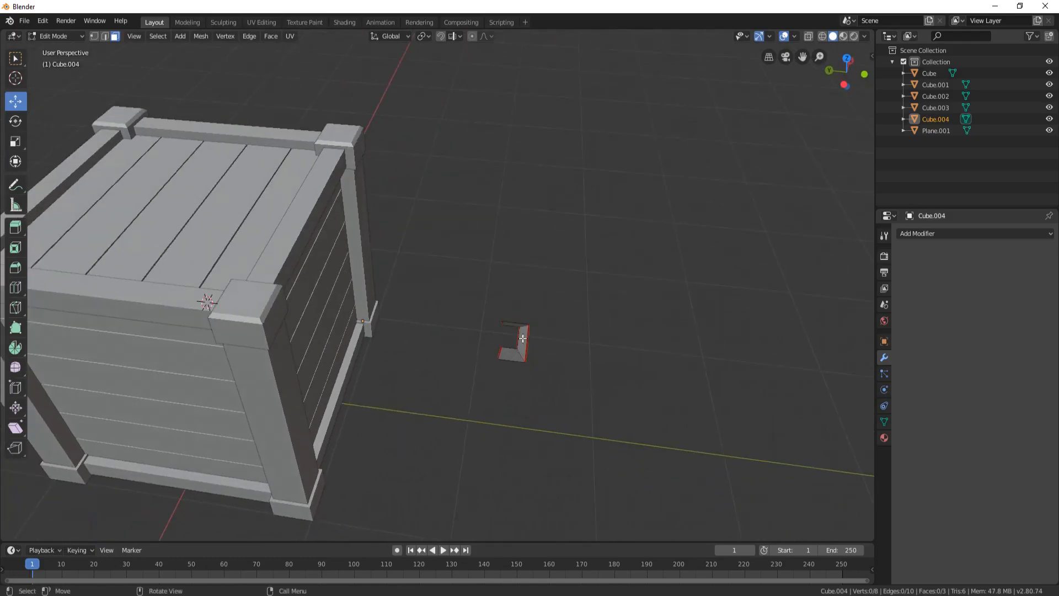
Step: Move all the brace's remaining faces back along Y by about 1.34 m against the front planks and inspect the joint
{"action": "key", "text": "l"}
{"action": "left_click", "coordinate": [105, 37]}
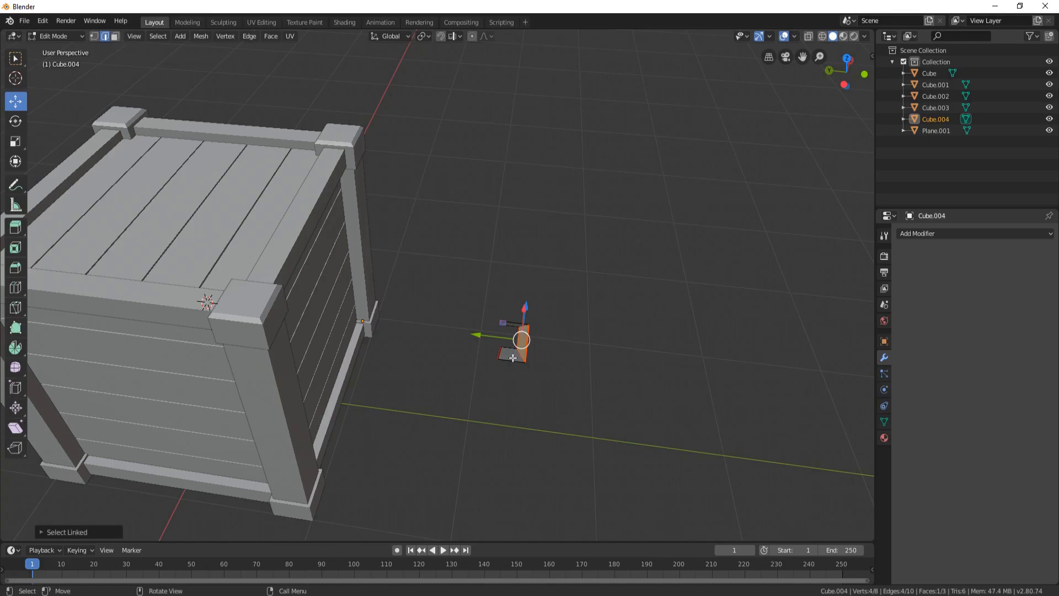
{"action": "key", "text": "l"}
{"action": "key", "text": "g"}
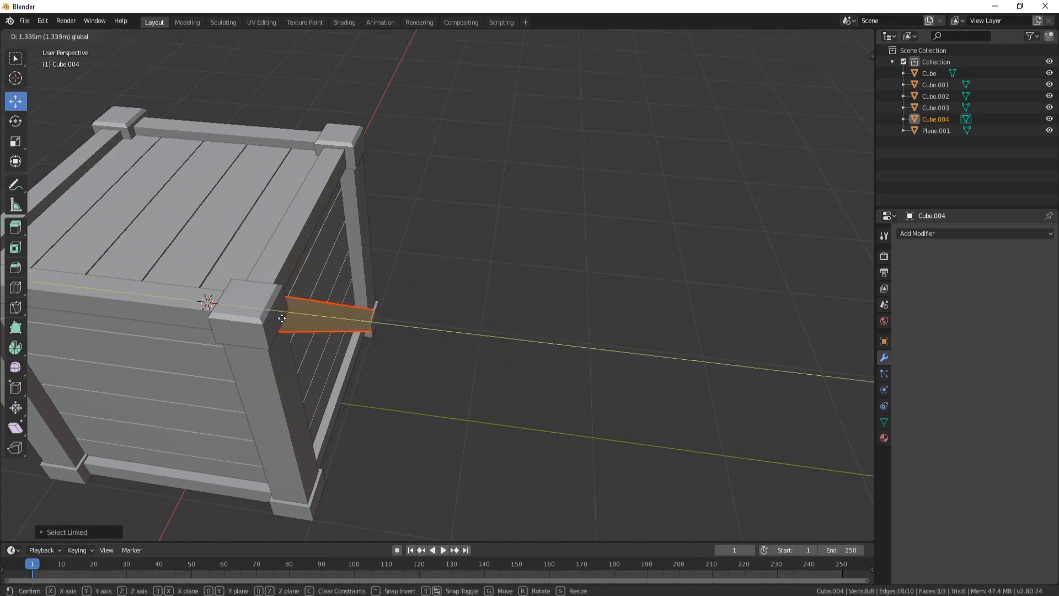
{"action": "left_click_drag", "start_coordinate": [273, 318], "coordinate": [274, 318]}
{"action": "scroll", "coordinate": [331, 335], "scroll_direction": "up", "scroll_amount": 4}
{"action": "middle_click_drag", "start_coordinate": [331, 337], "coordinate": [411, 332], "text": "shift"}
{"action": "middle_click_drag", "start_coordinate": [411, 332], "coordinate": [193, 258]}
{"action": "middle_click_drag", "start_coordinate": [494, 214], "coordinate": [468, 160], "text": "shift"}
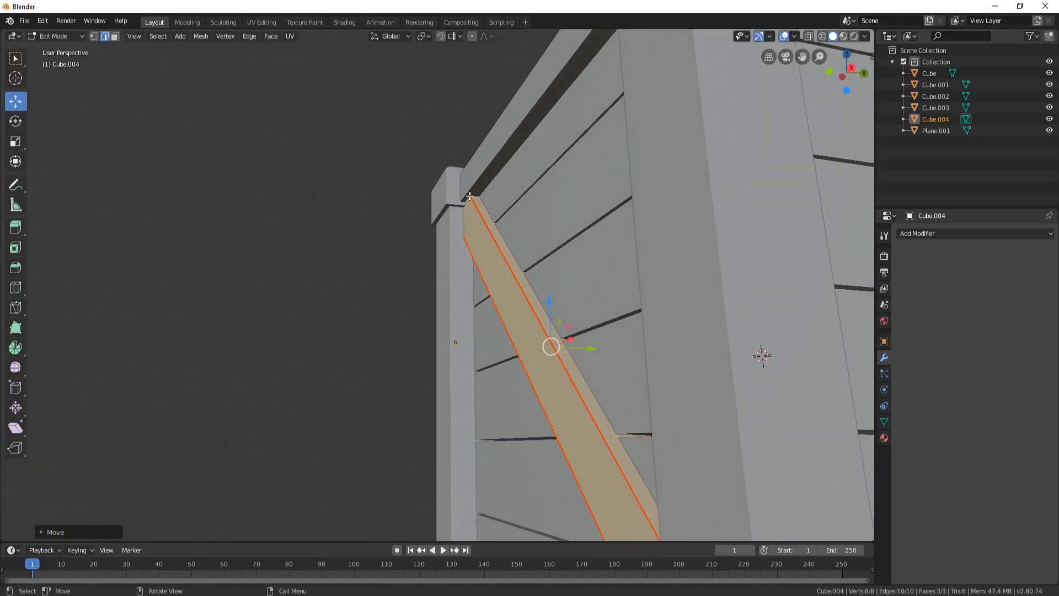
{"action": "scroll", "coordinate": [469, 195], "scroll_direction": "down", "scroll_amount": 6}
{"action": "middle_click_drag", "start_coordinate": [469, 196], "coordinate": [424, 223]}
Step: Leave mesh editing and set the diagonal brace's origin to the 3D cursor
{"action": "key", "text": "Tab"}
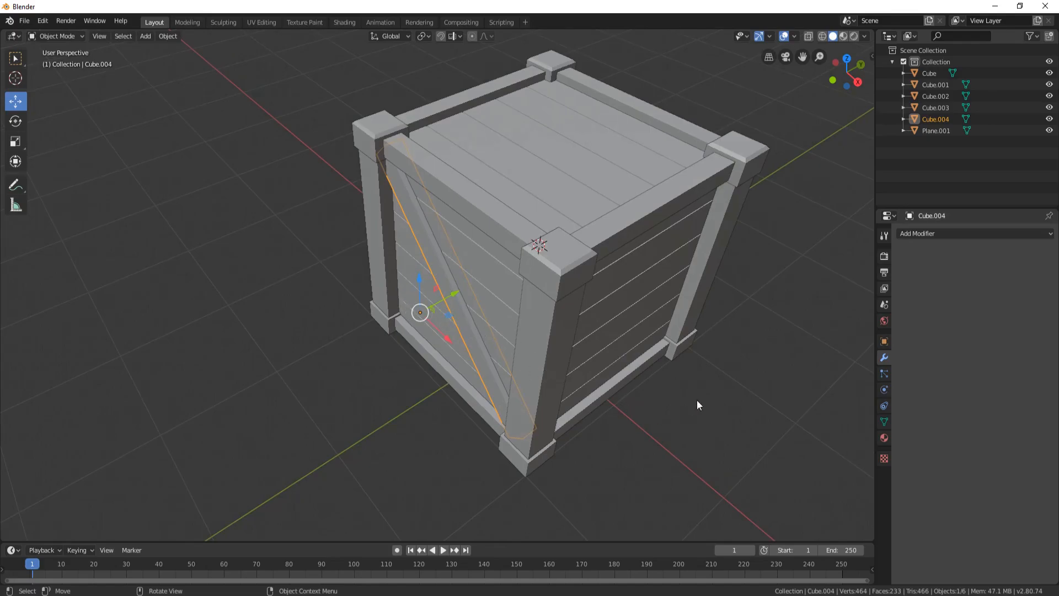
{"action": "right_click", "coordinate": [714, 380]}
{"action": "mouse_move", "coordinate": [714, 381]}
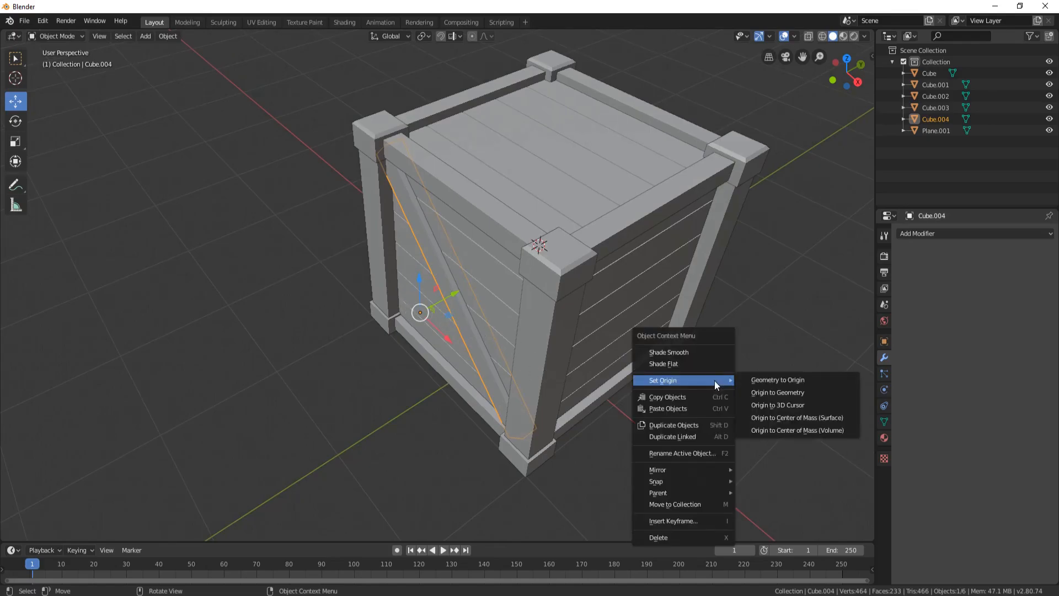
{"action": "left_click", "coordinate": [792, 405]}
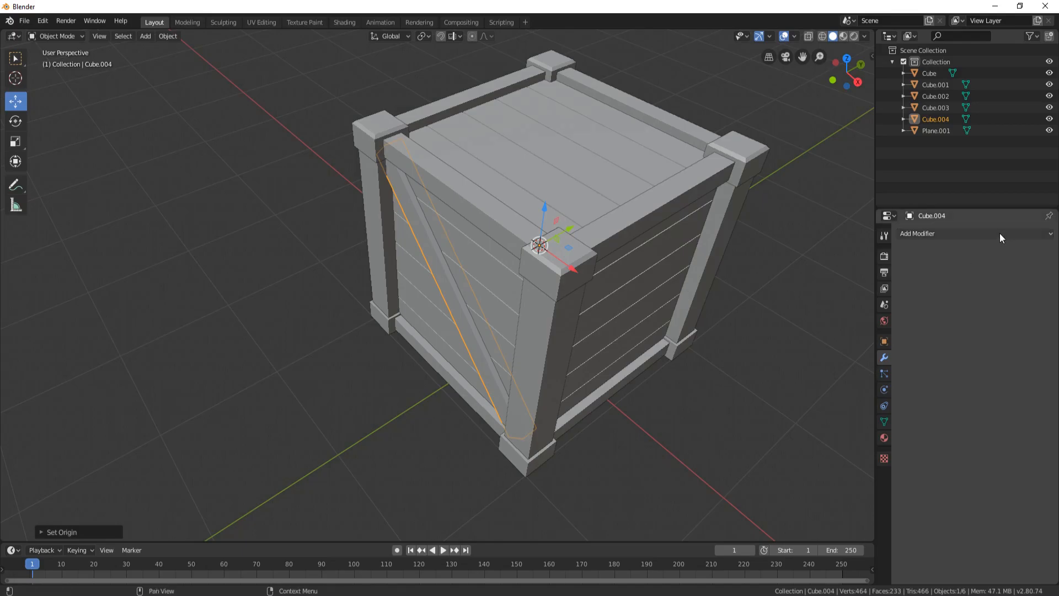
Step: Mirror the brace across the Y axis only, onto the crate's opposite side, and apply the Mirror modifier
{"action": "left_click", "coordinate": [973, 231]}
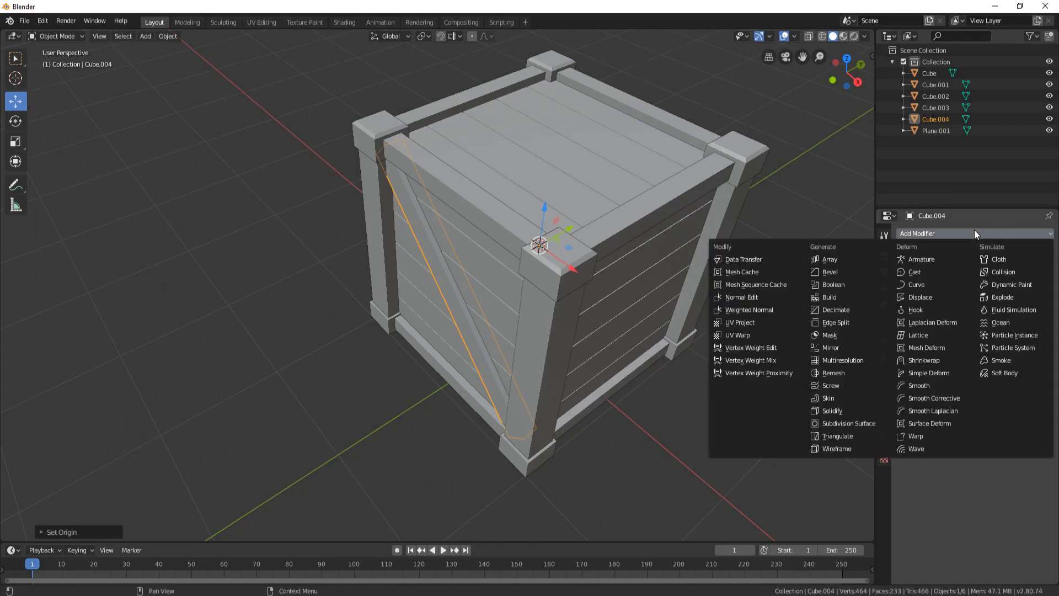
{"action": "left_click", "coordinate": [843, 349]}
{"action": "left_click", "coordinate": [904, 309]}
{"action": "left_click", "coordinate": [904, 296]}
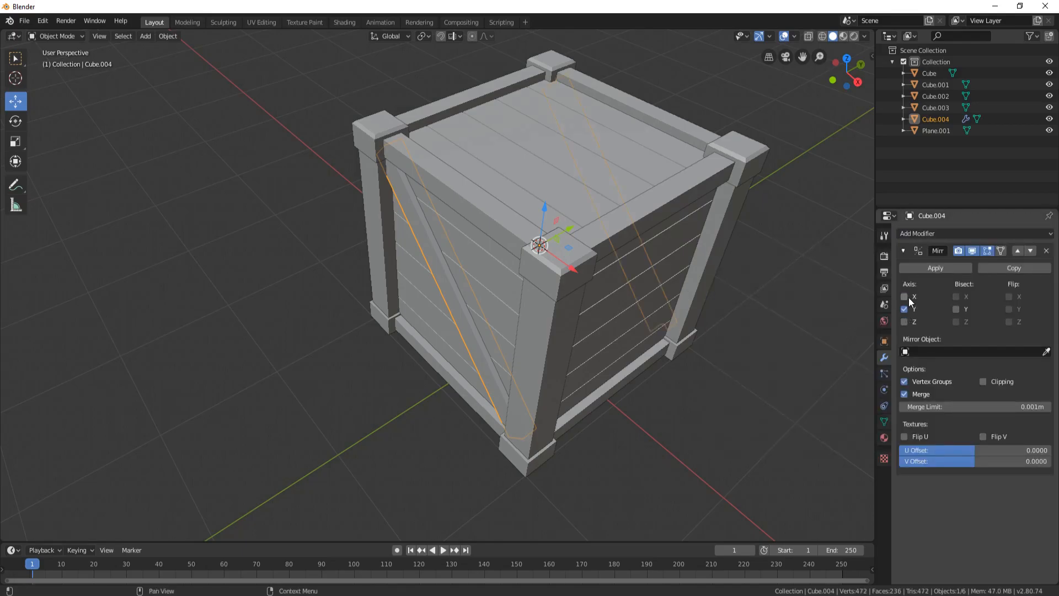
{"action": "scroll", "coordinate": [770, 283], "scroll_direction": "up", "scroll_amount": 3}
{"action": "middle_click_drag", "start_coordinate": [769, 283], "coordinate": [802, 120]}
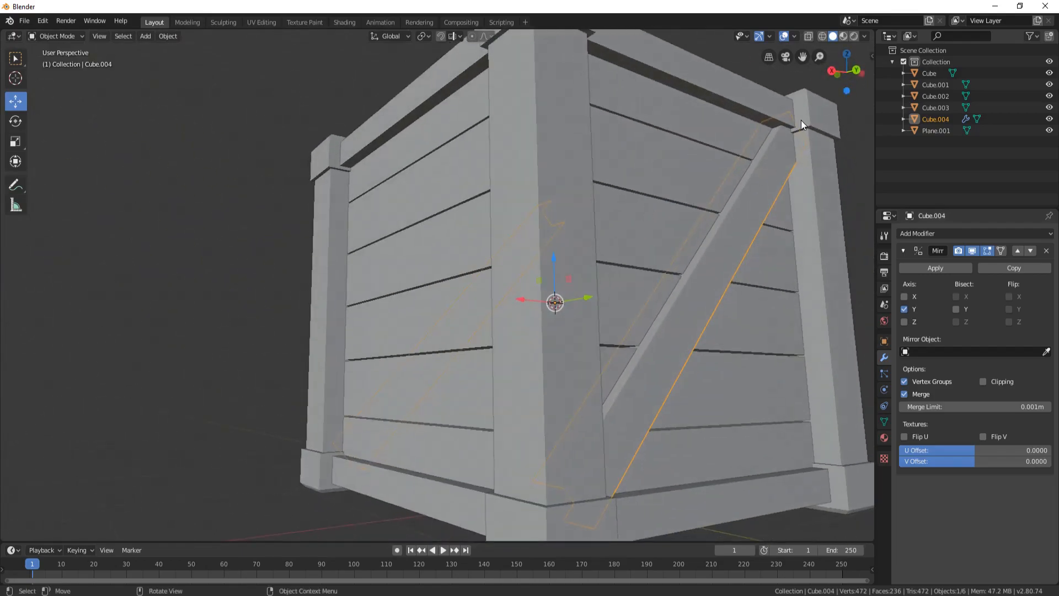
{"action": "scroll", "coordinate": [551, 171], "scroll_direction": "down", "scroll_amount": 6}
{"action": "middle_click_drag", "start_coordinate": [498, 180], "coordinate": [885, 244]}
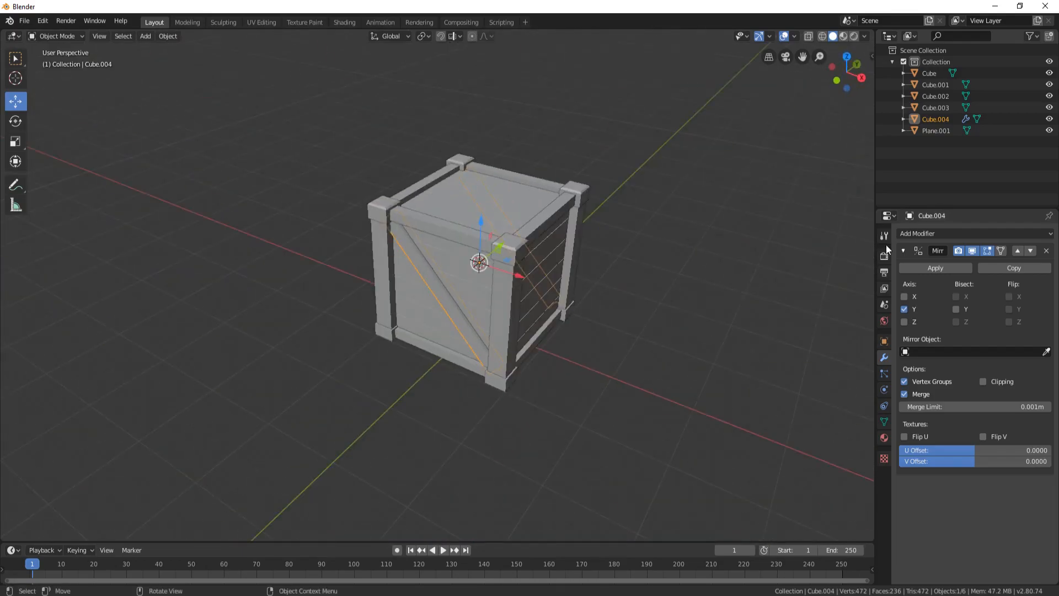
{"action": "left_click", "coordinate": [939, 265]}
{"action": "key", "text": "Tab"}
{"action": "middle_click_drag", "start_coordinate": [552, 276], "coordinate": [548, 338]}
{"action": "key", "text": "Tab"}
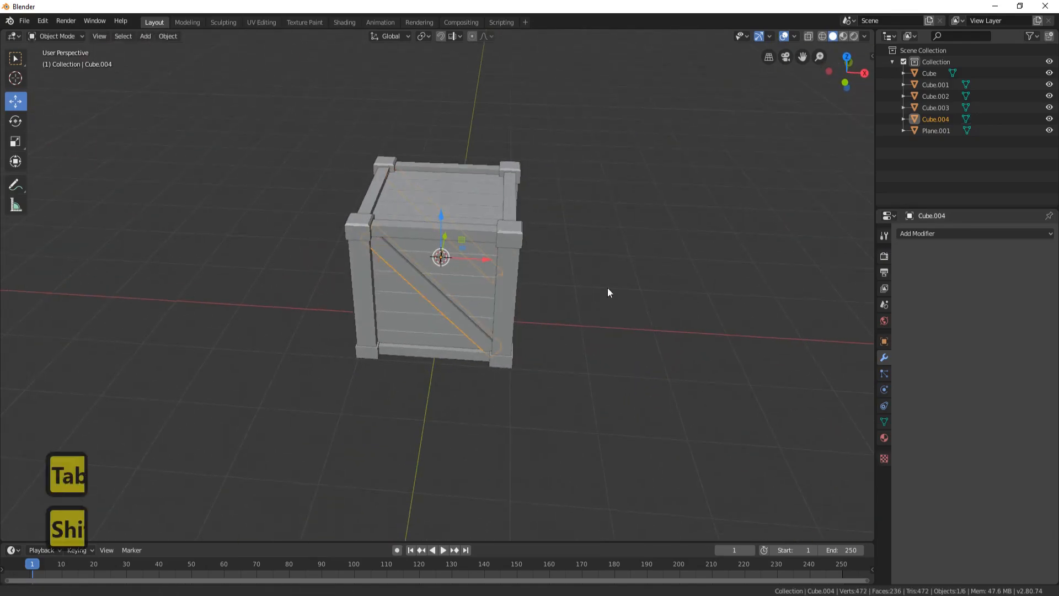
Step: Duplicate the brace pair in place, rotate the copy -90° about Z, and check it on the other two sides
{"action": "middle_click_drag", "start_coordinate": [607, 276], "coordinate": [507, 224]}
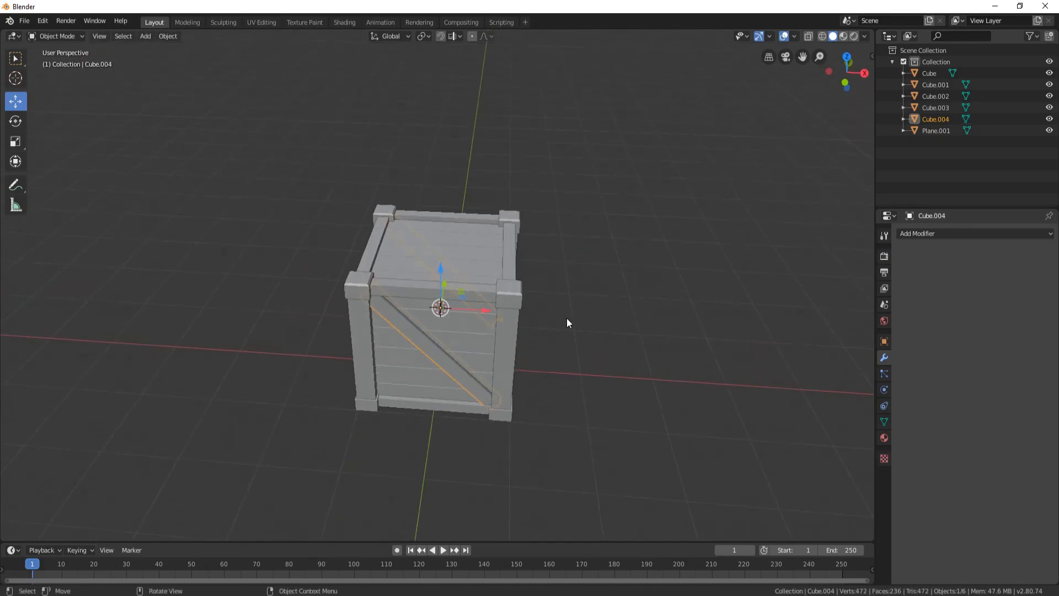
{"action": "key", "text": "shift+d"}
{"action": "key", "text": "Return"}
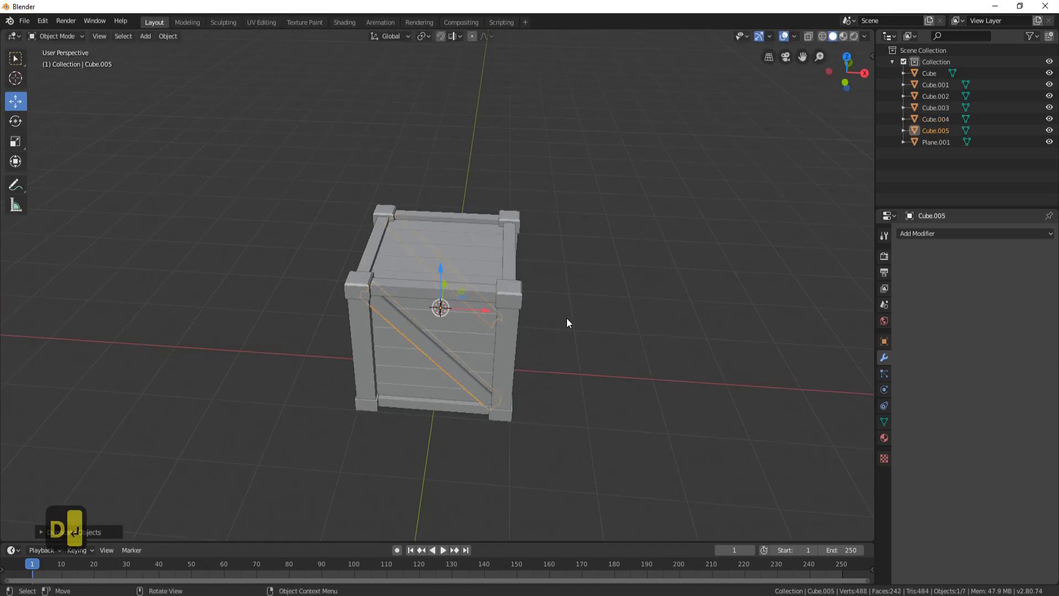
{"action": "type", "text": "rz-9"}
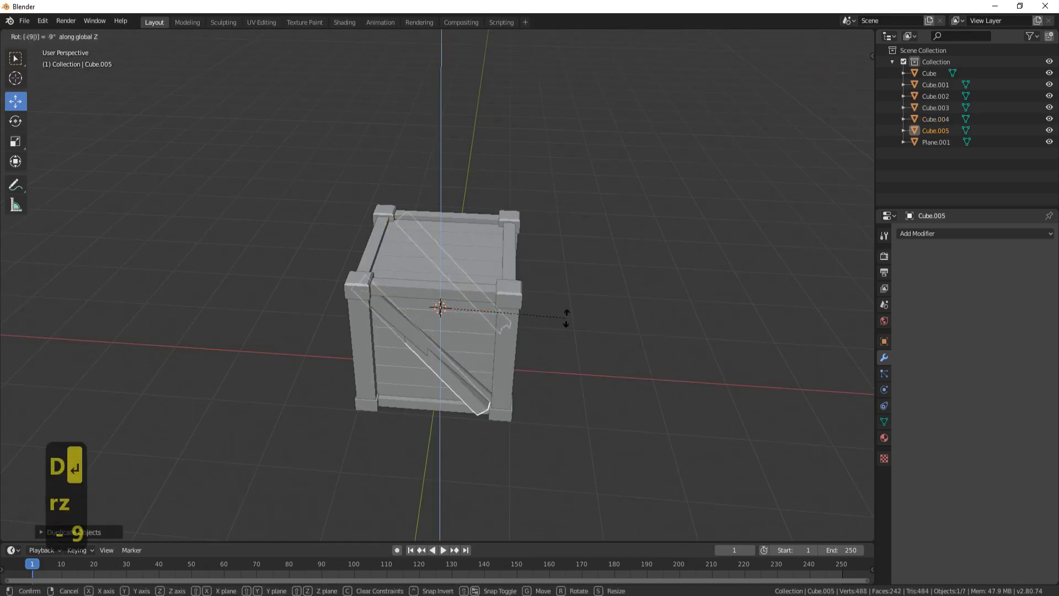
{"action": "type", "text": "0"}
{"action": "key", "text": "Return"}
{"action": "middle_click_drag", "start_coordinate": [541, 291], "coordinate": [590, 362]}
{"action": "middle_click_drag", "start_coordinate": [622, 305], "coordinate": [447, 219]}
{"action": "middle_click_drag", "start_coordinate": [424, 314], "coordinate": [508, 299]}
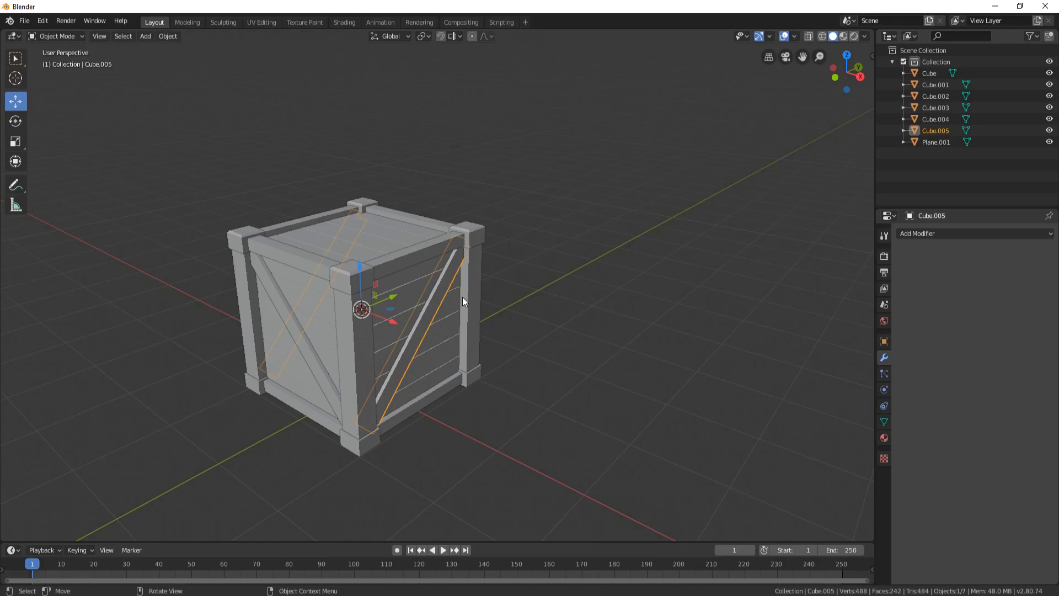
Step: Select all crate parts and join them into a single object
{"action": "key", "text": "a"}
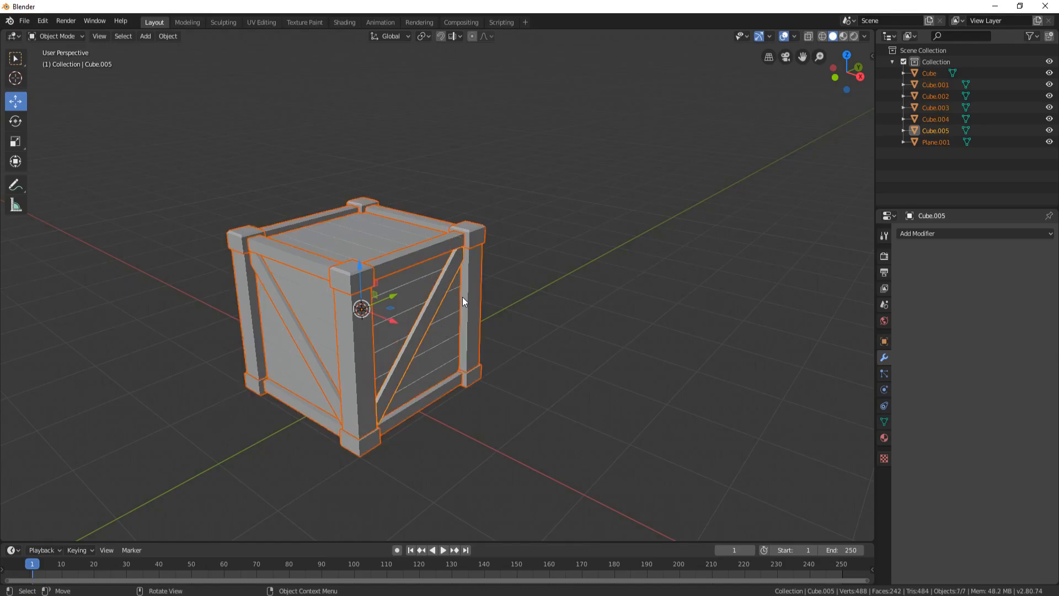
{"action": "key", "text": "ctrl+j"}
{"action": "middle_click_drag", "start_coordinate": [461, 227], "coordinate": [407, 233]}
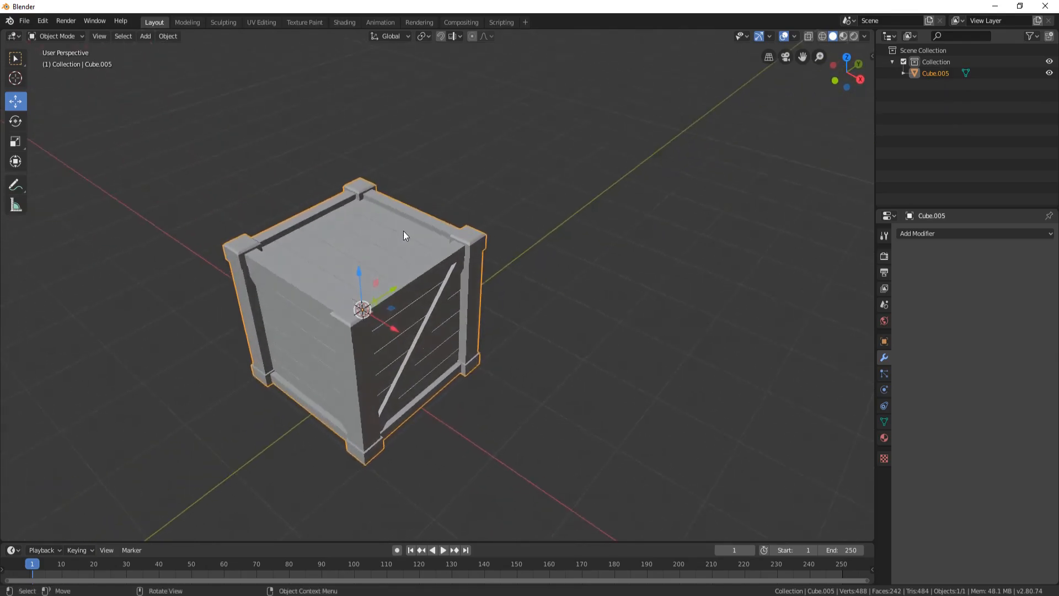
Step: Set the joined crate's origin to its geometry and apply its rotation and scale
{"action": "right_click", "coordinate": [543, 163]}
{"action": "mouse_move", "coordinate": [543, 161]}
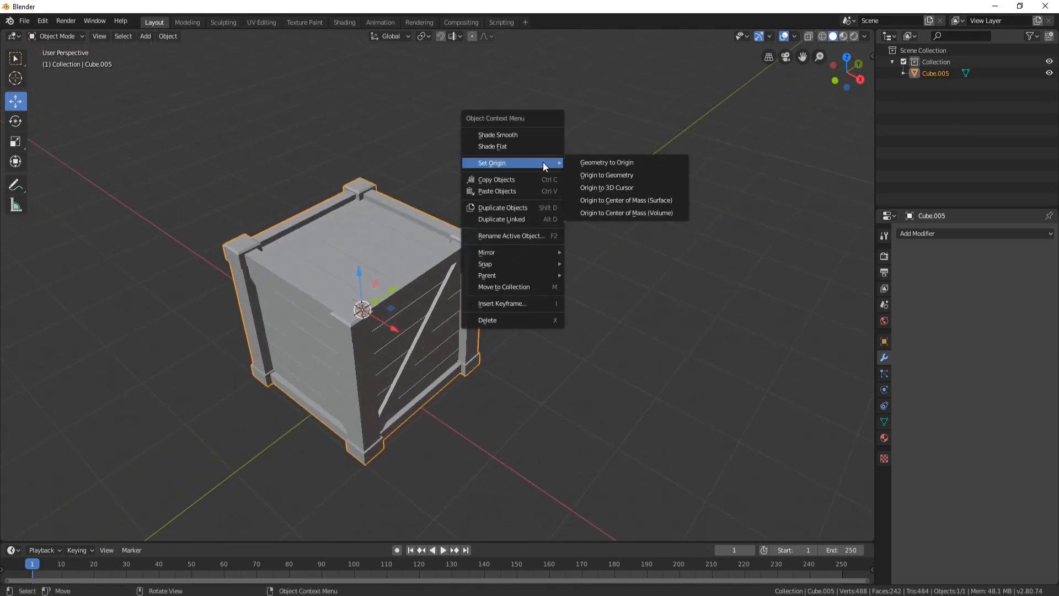
{"action": "left_click", "coordinate": [638, 173]}
{"action": "middle_click_drag", "start_coordinate": [487, 285], "coordinate": [388, 251]}
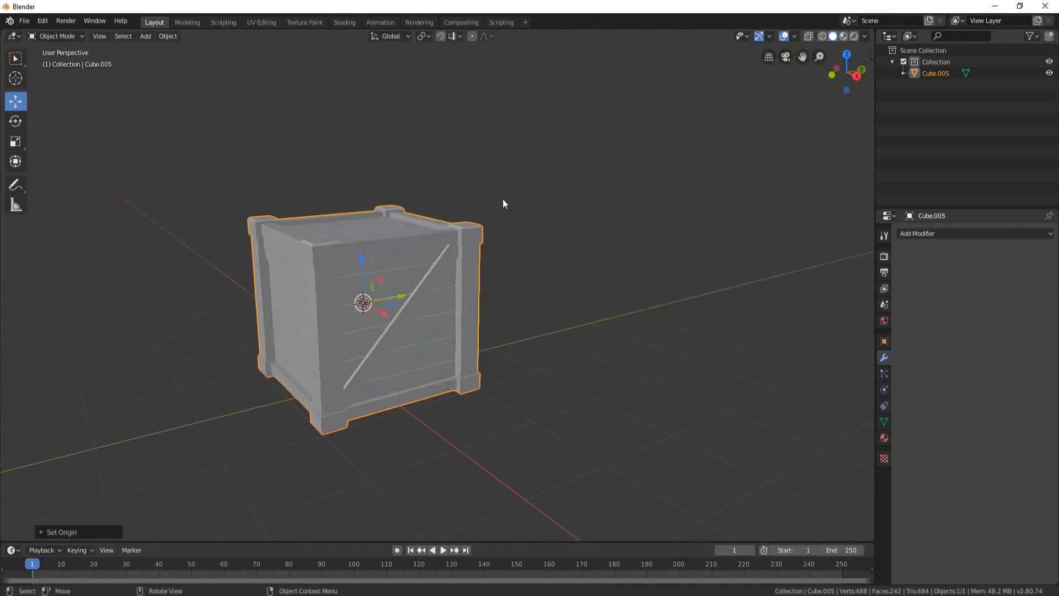
{"action": "key", "text": "ctrl"}
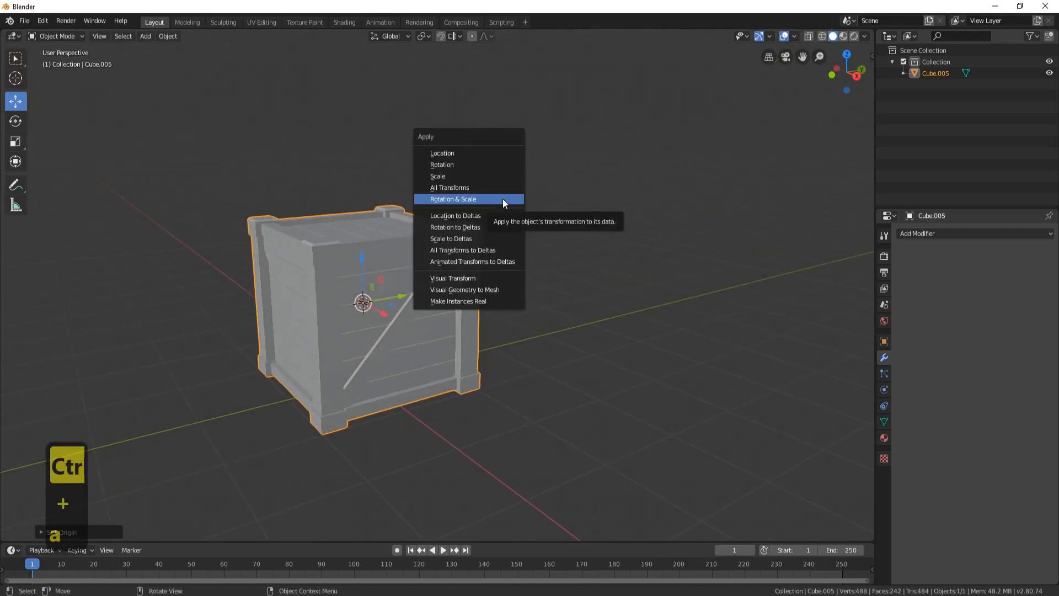
{"action": "left_click", "coordinate": [502, 199]}
Step: Switch the viewport to rendered shading and add a Sun light to the scene
{"action": "middle_click_drag", "start_coordinate": [408, 217], "coordinate": [723, 104]}
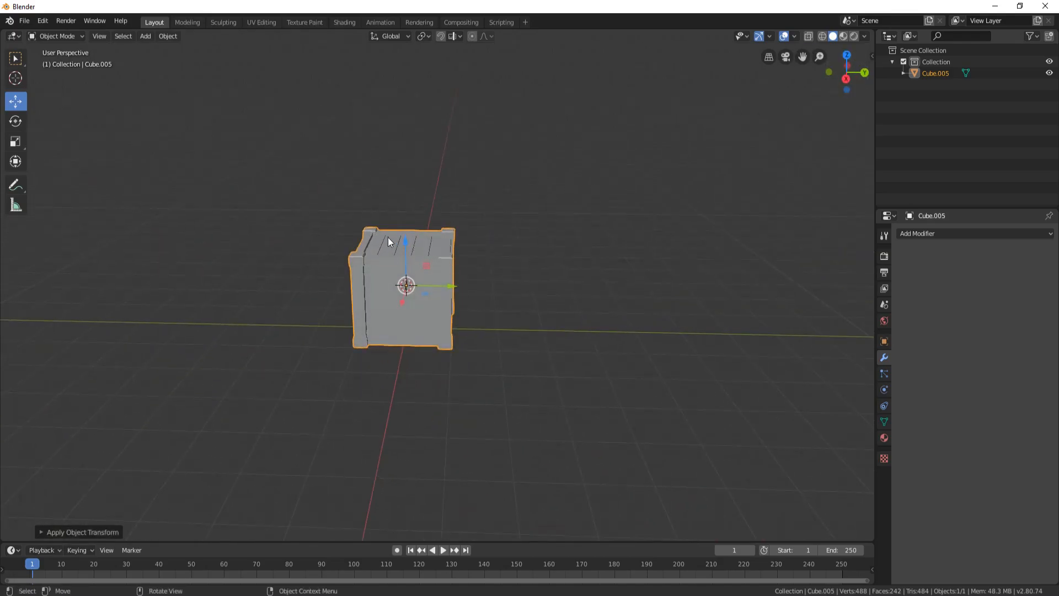
{"action": "middle_click_drag", "start_coordinate": [375, 259], "coordinate": [418, 267]}
{"action": "left_click", "coordinate": [854, 36]}
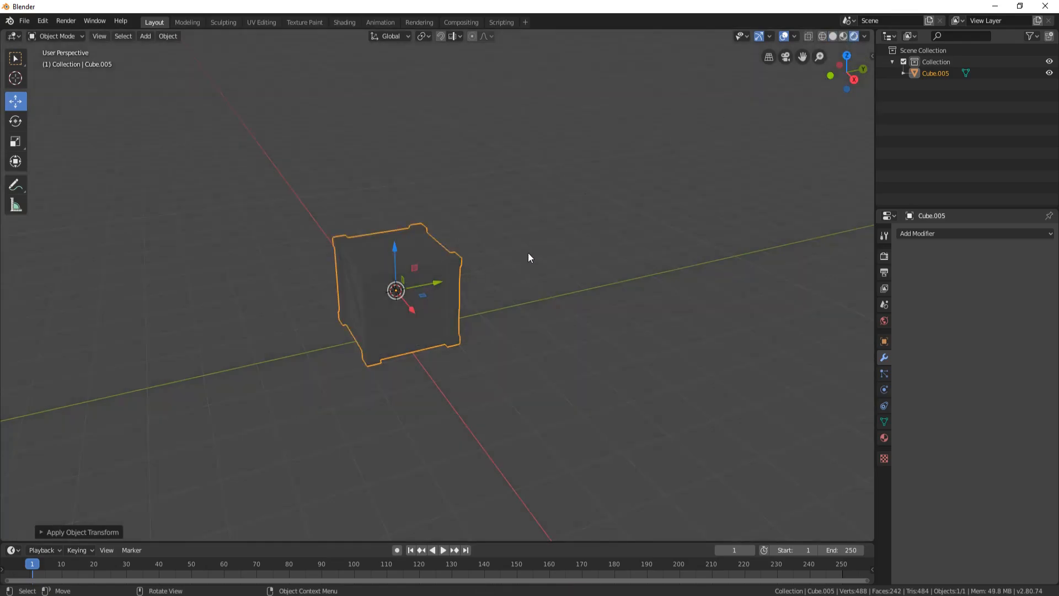
{"action": "key", "text": "shift+a"}
{"action": "mouse_move", "coordinate": [487, 381]}
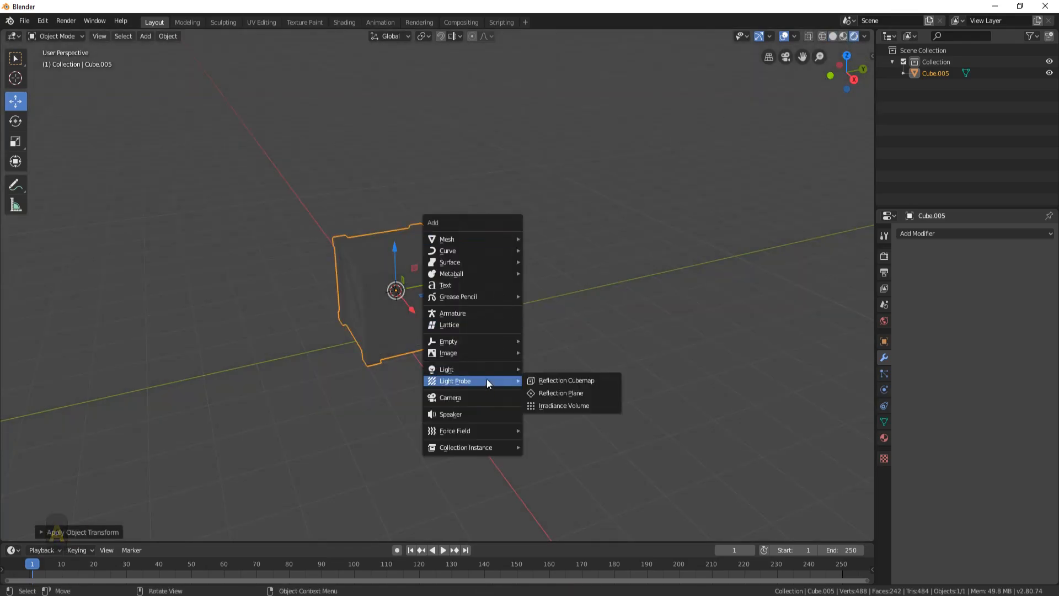
{"action": "left_click", "coordinate": [564, 381]}
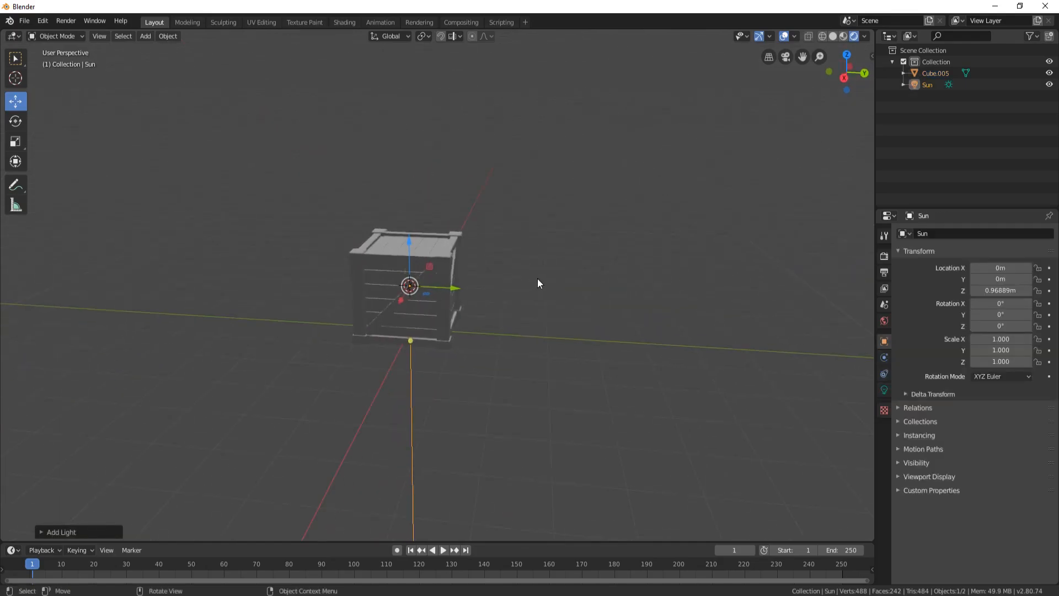
Step: Move the sun away from the crate to about -4.4 m on Y and up to about 5.18 m on Z
{"action": "left_click_drag", "start_coordinate": [451, 296], "coordinate": [262, 288]}
{"action": "left_click_drag", "start_coordinate": [229, 243], "coordinate": [229, 40]}
{"action": "middle_click_drag", "start_coordinate": [276, 161], "coordinate": [354, 260]}
{"action": "middle_click_drag", "start_coordinate": [389, 331], "coordinate": [473, 425]}
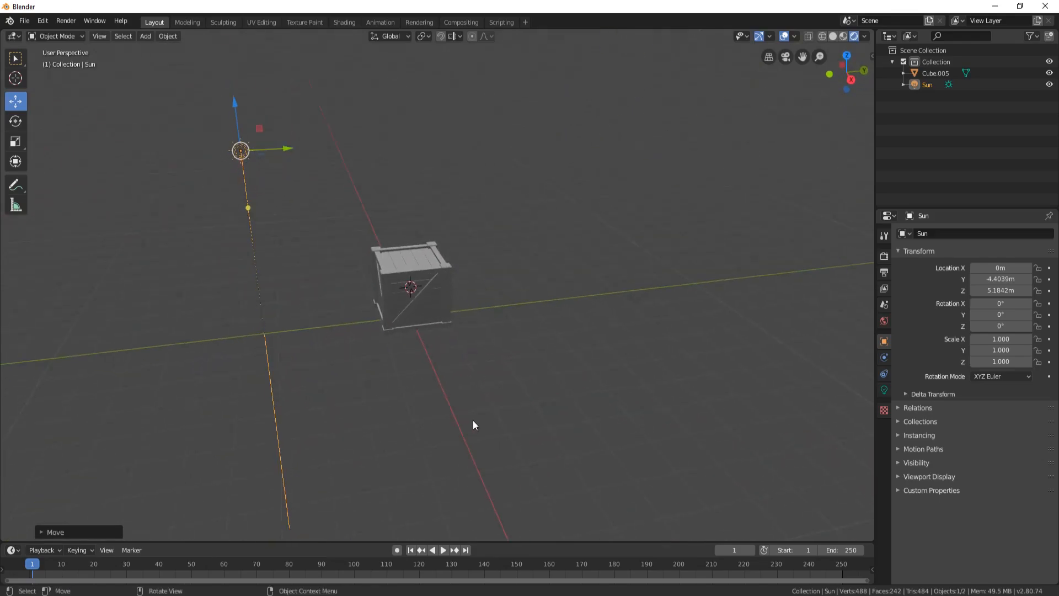
Step: Rotate the sun about 43.8° around the X axis so that it points at the crate
{"action": "key", "text": "r"}
{"action": "key", "text": "y"}
{"action": "key", "text": "x"}
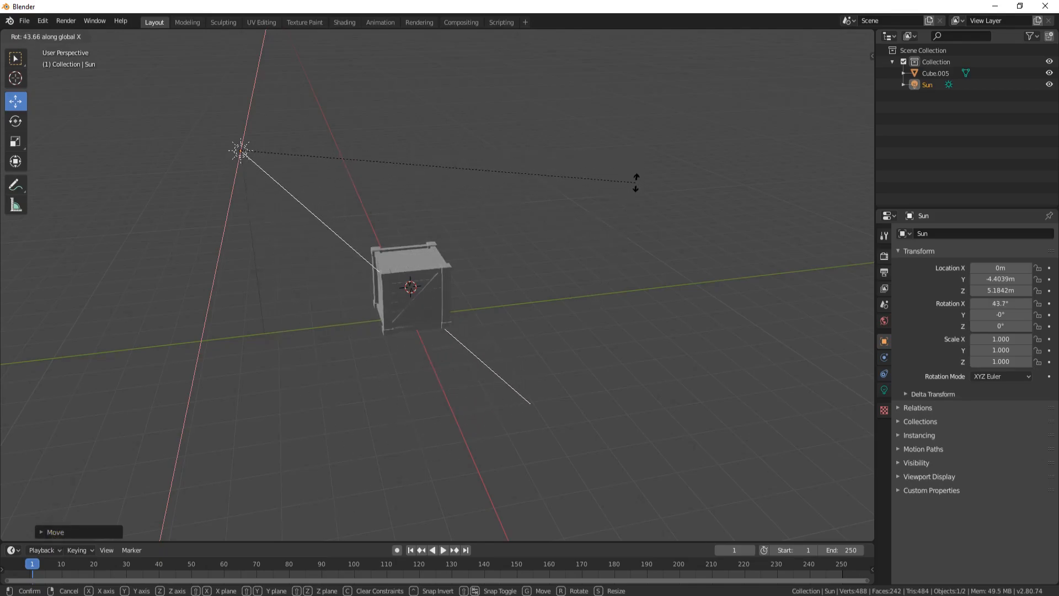
{"action": "left_click", "coordinate": [635, 183]}
Step: Rotate the sun about 28.8° around the Z axis to light the crate at an angle
{"action": "middle_click_drag", "start_coordinate": [513, 301], "coordinate": [580, 353]}
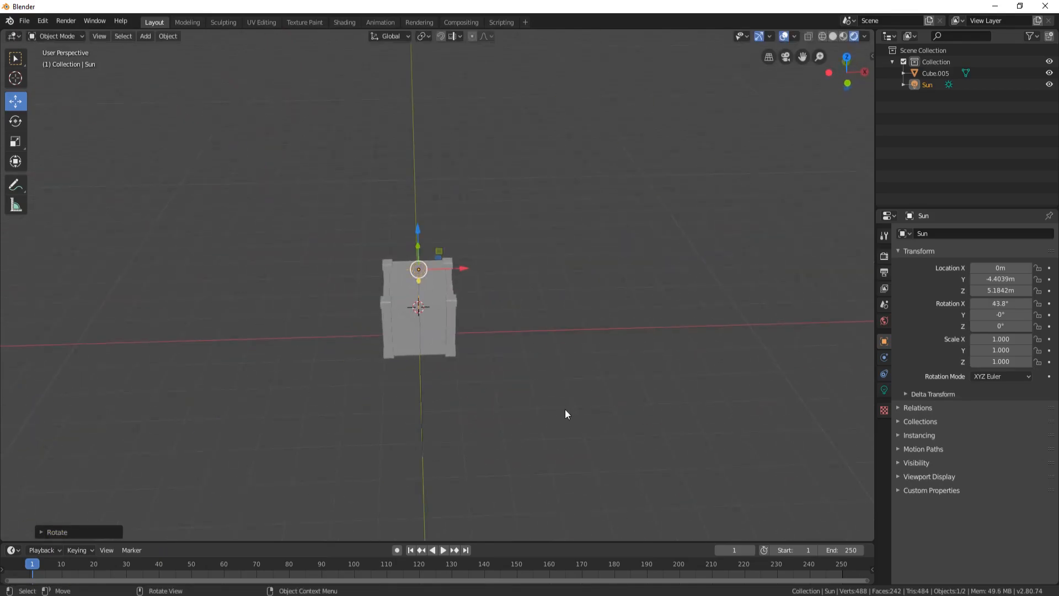
{"action": "key", "text": "r"}
{"action": "key", "text": "z"}
{"action": "left_click", "coordinate": [577, 307]}
{"action": "middle_click_drag", "start_coordinate": [576, 307], "coordinate": [477, 288]}
{"action": "scroll", "coordinate": [485, 294], "scroll_direction": "up", "scroll_amount": 2}
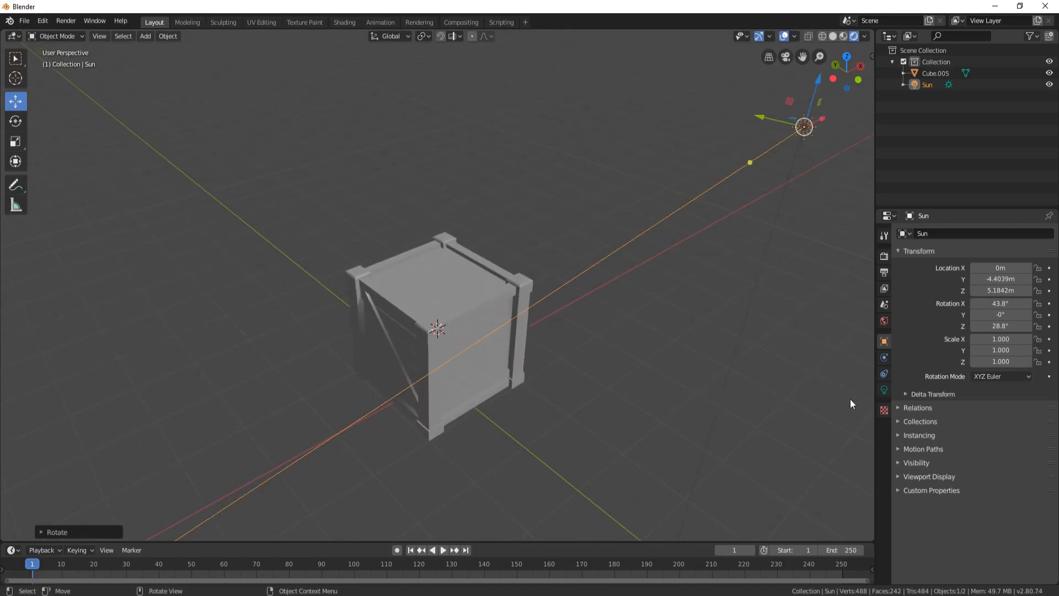
Step: Select the crate and add two empty material slots below its existing material
{"action": "left_click", "coordinate": [449, 262]}
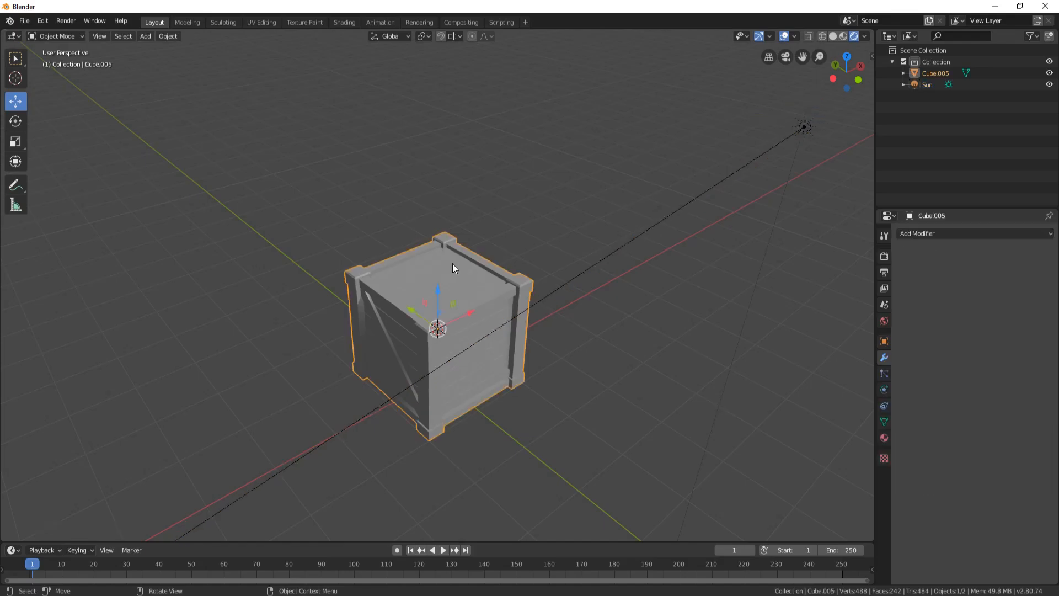
{"action": "left_click", "coordinate": [885, 438]}
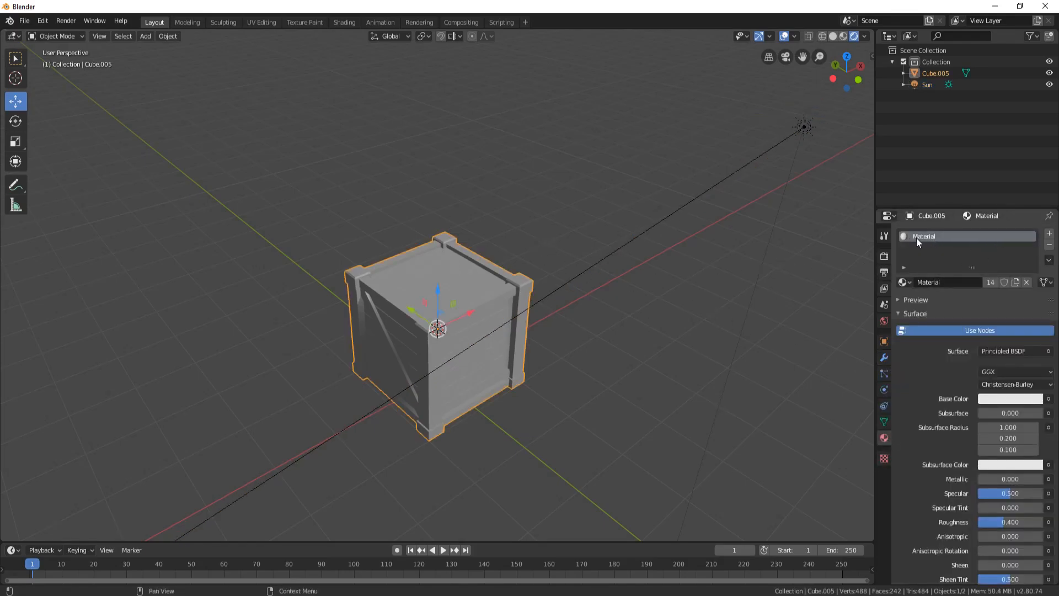
{"action": "left_click", "coordinate": [1049, 233]}
{"action": "left_click", "coordinate": [1048, 233]}
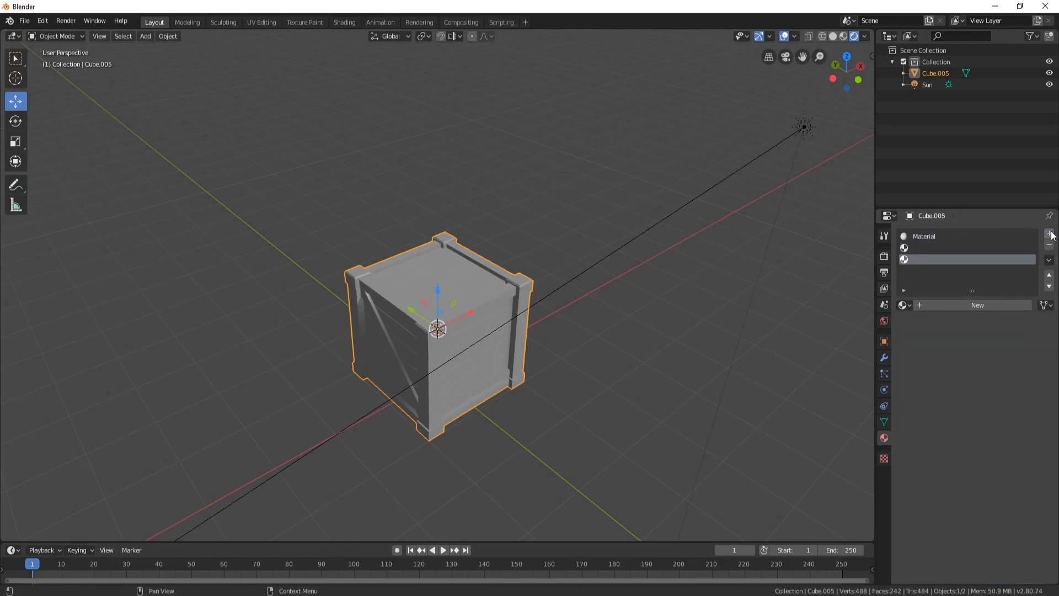
Step: Rename the crate's first material as Wood Light
{"action": "left_click", "coordinate": [928, 236]}
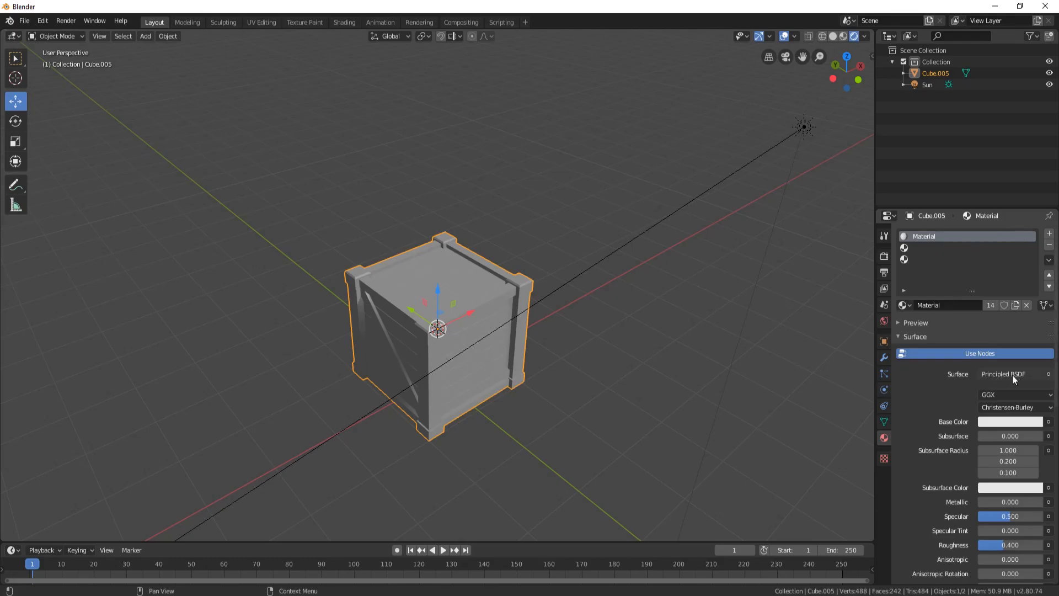
{"action": "double_click", "coordinate": [936, 236]}
{"action": "type", "text": "Wood"}
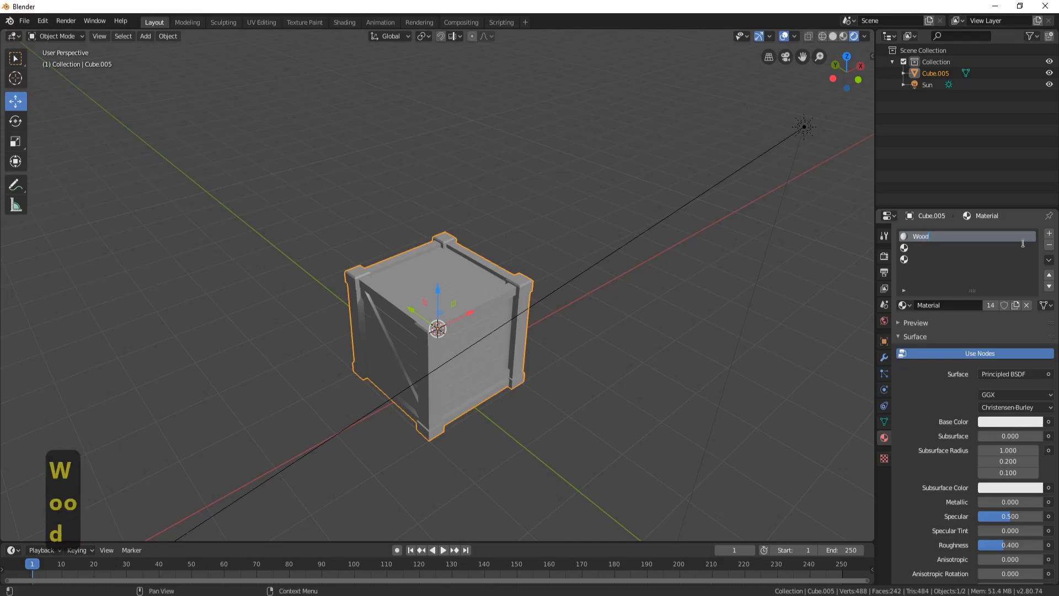
{"action": "type", "text": " Light"}
{"action": "key", "text": "Return"}
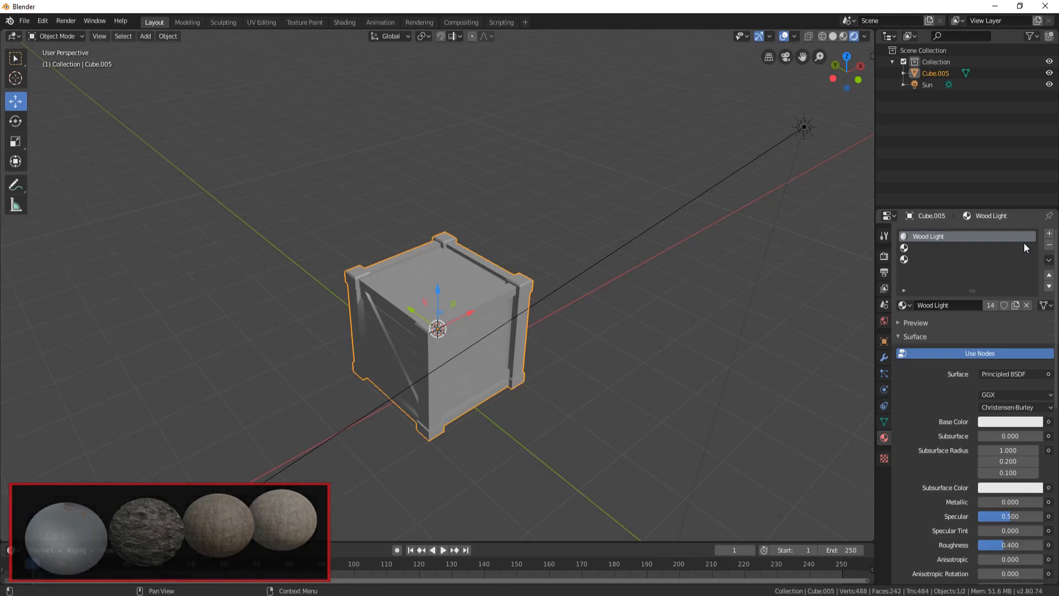
Step: Create a new material in the second slot and name it Wood Dark
{"action": "left_click", "coordinate": [908, 247]}
{"action": "left_click", "coordinate": [974, 307]}
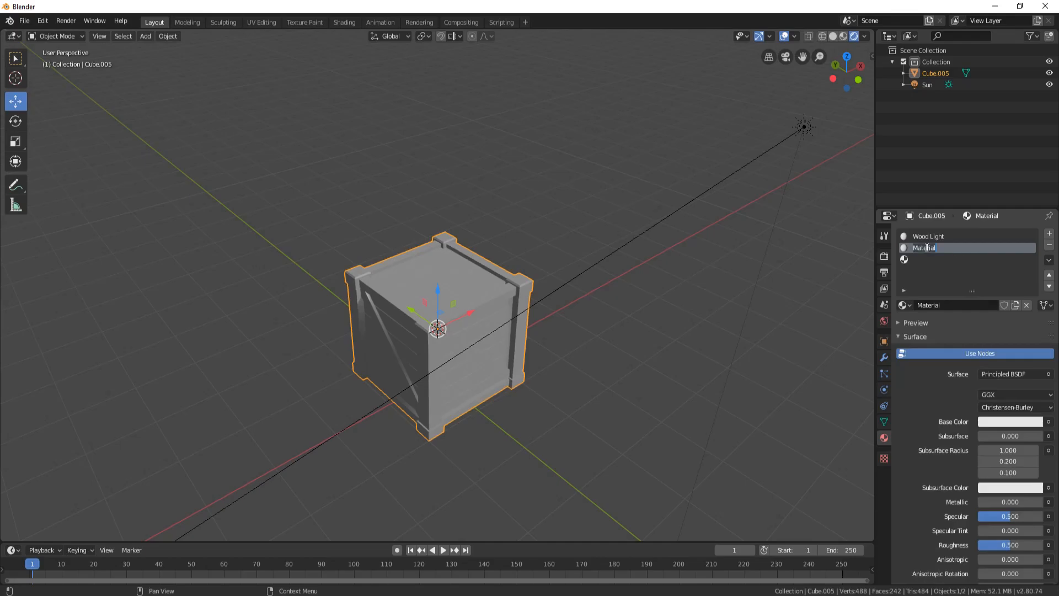
{"action": "type", "text": "Wood Dark"}
{"action": "key", "text": "Return"}
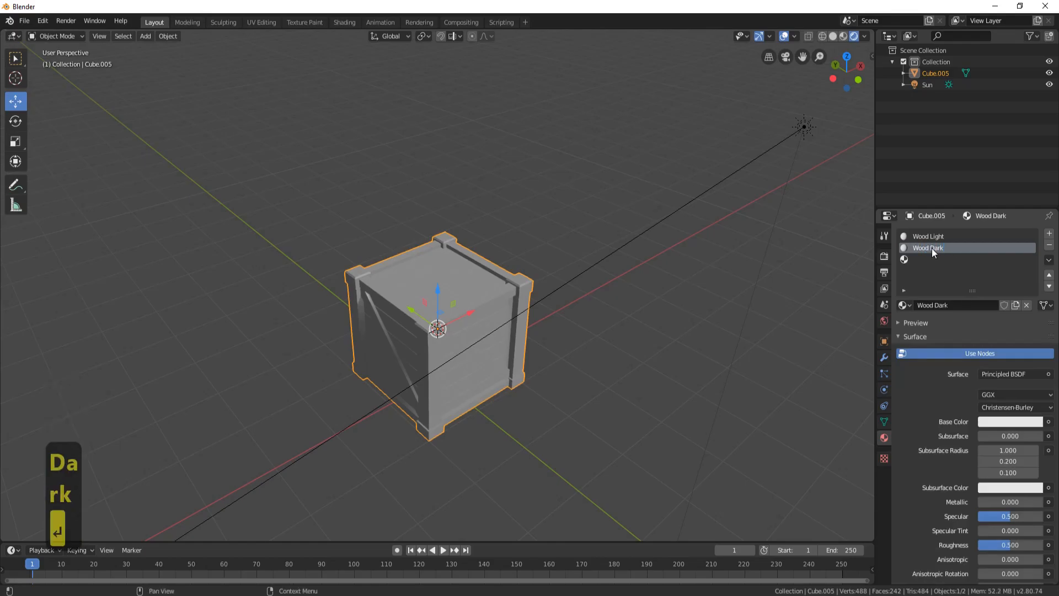
Step: Create a new material in the empty third slot, name it Metal, and reselect the Wood Light material
{"action": "left_click", "coordinate": [919, 261]}
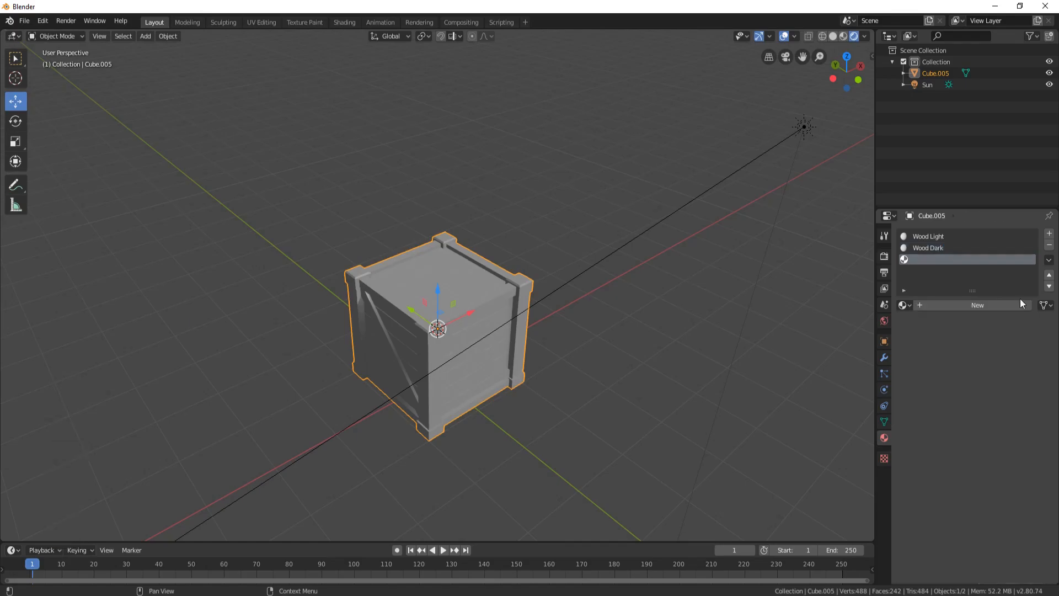
{"action": "left_click", "coordinate": [986, 304]}
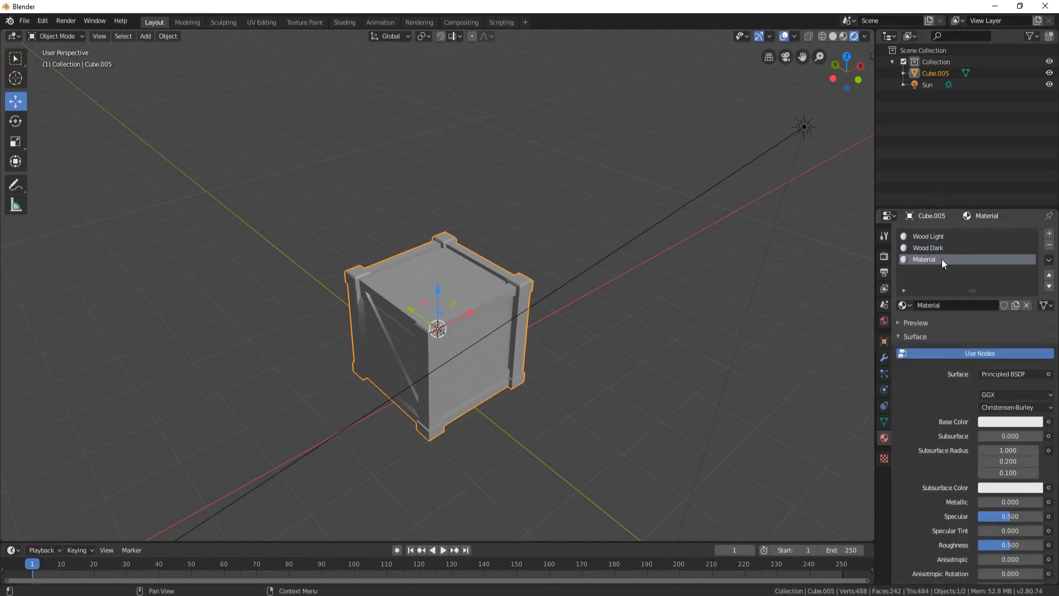
{"action": "type", "text": "Metal"}
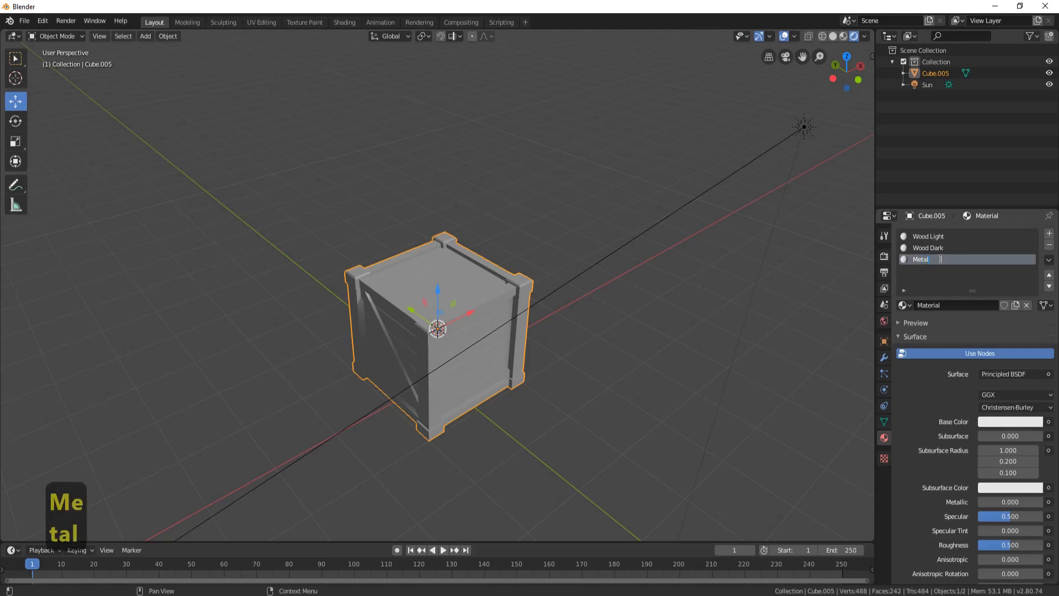
{"action": "key", "text": "Return"}
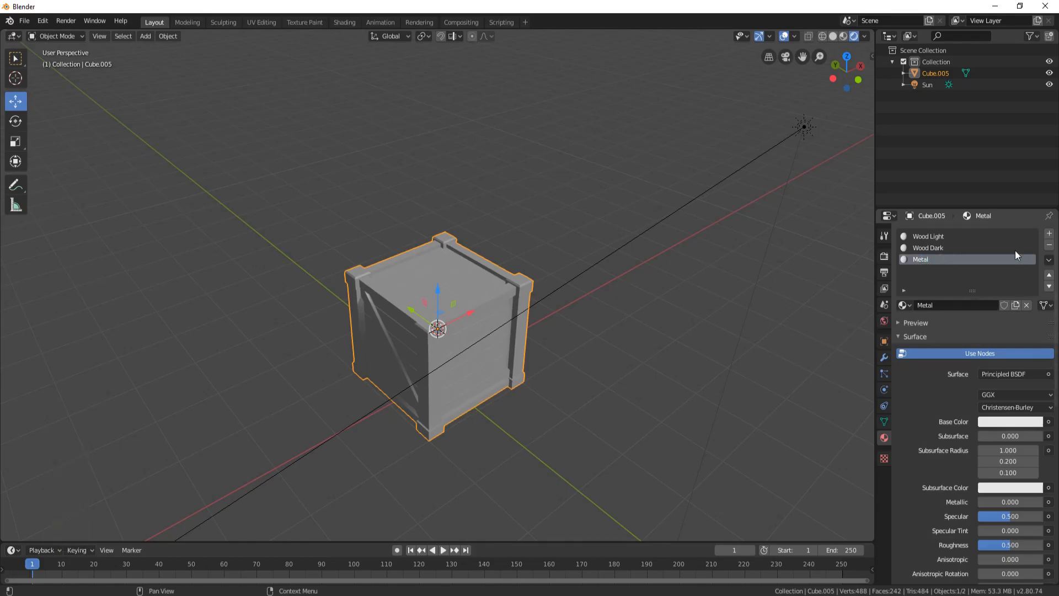
{"action": "left_click", "coordinate": [934, 236]}
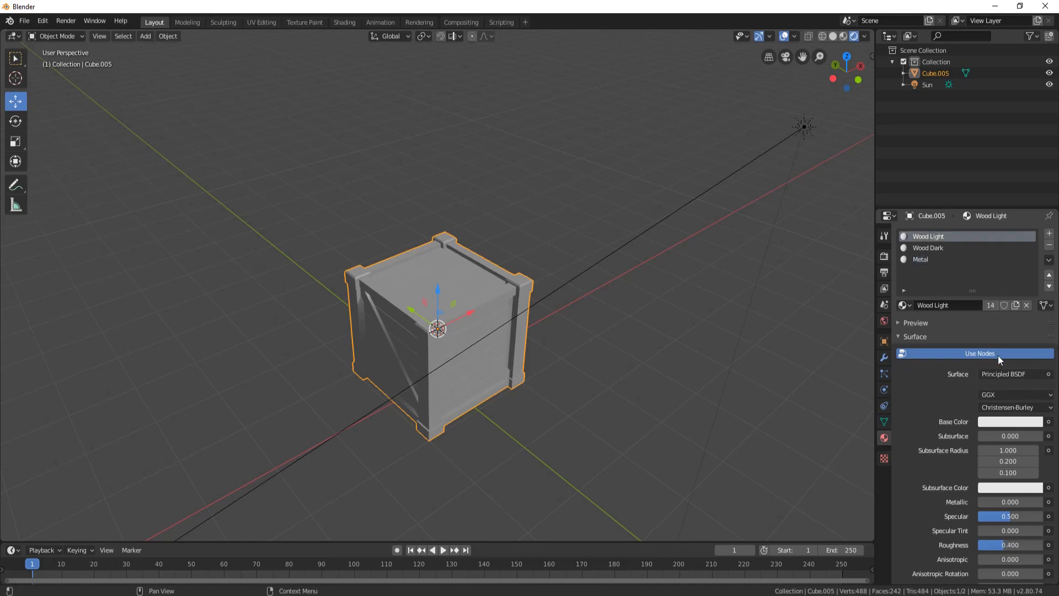
Step: Search the add-on preferences for "node" to check whether the Node Wrangler add-on is enabled
{"action": "left_click", "coordinate": [49, 22]}
{"action": "left_click", "coordinate": [79, 175]}
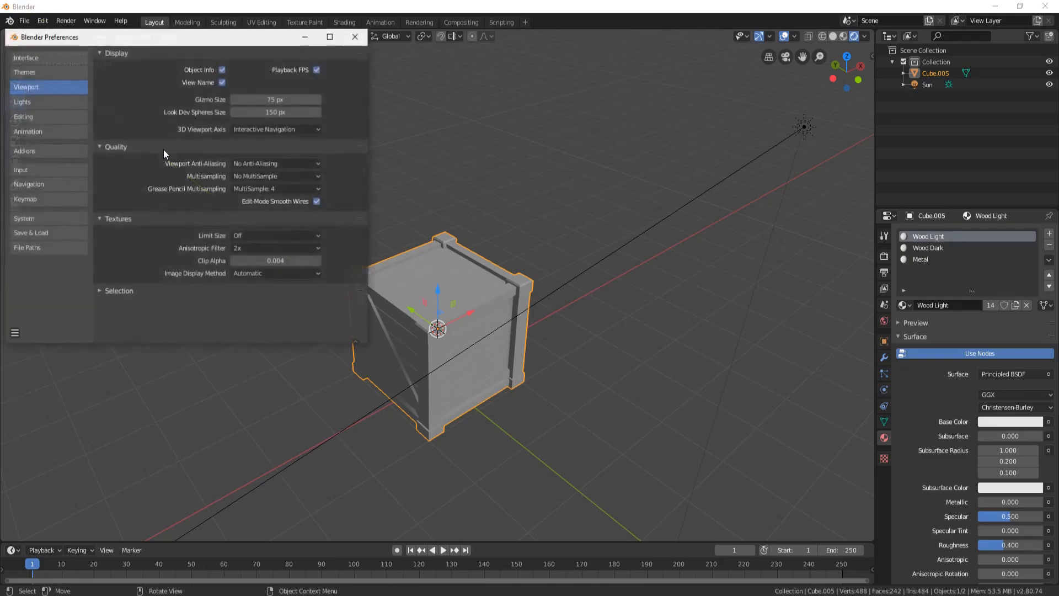
{"action": "left_click", "coordinate": [37, 157]}
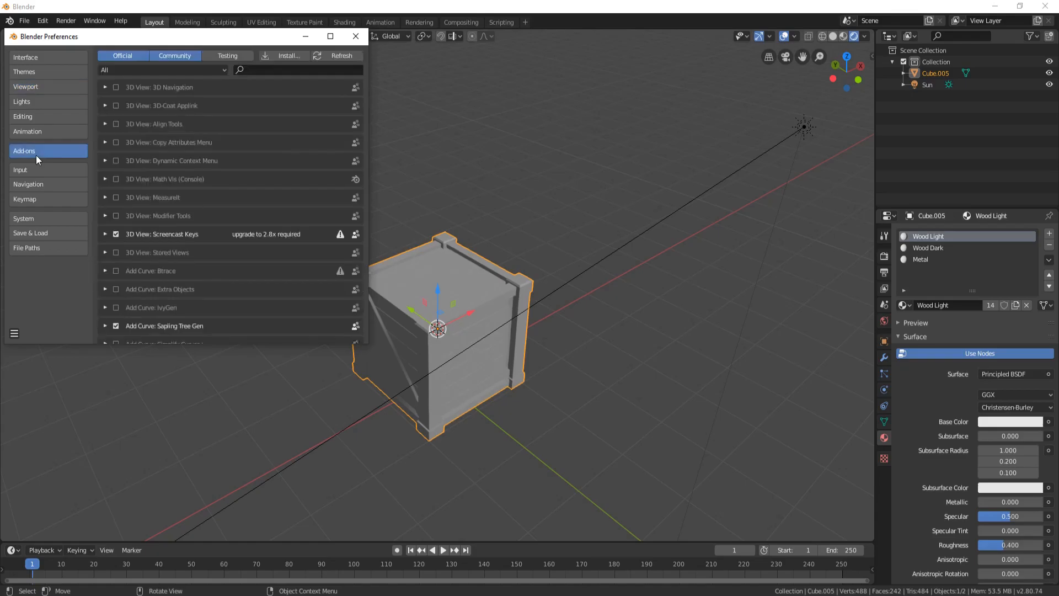
{"action": "left_click", "coordinate": [257, 69]}
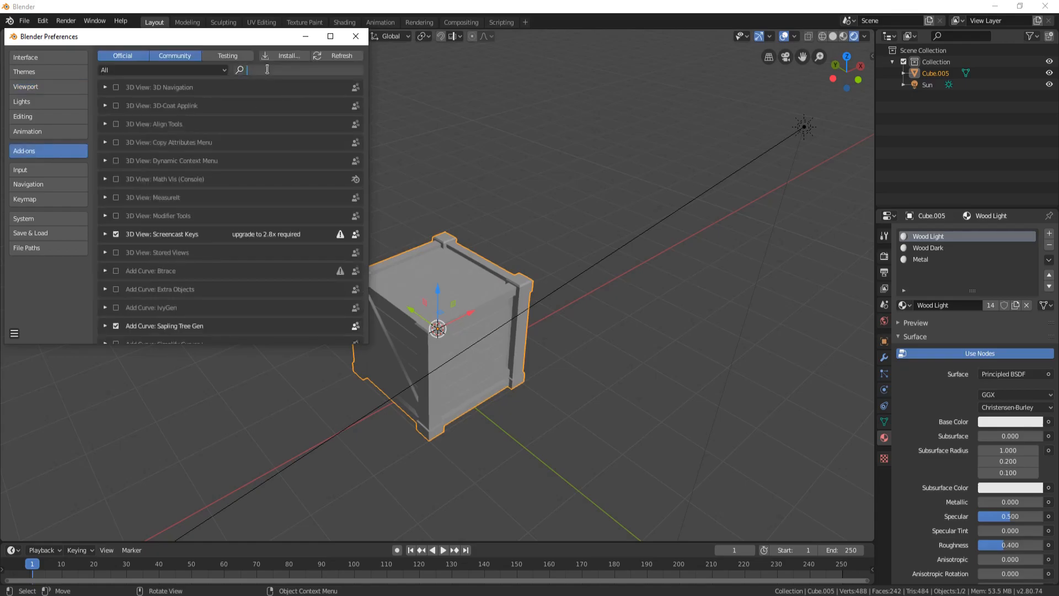
{"action": "type", "text": "node"}
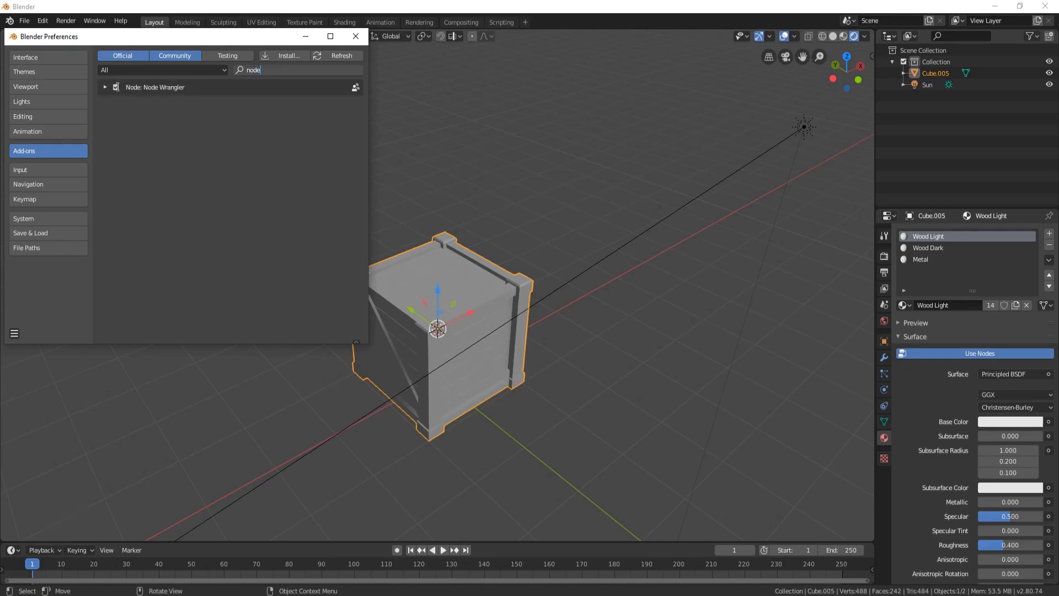
{"action": "left_click", "coordinate": [353, 36]}
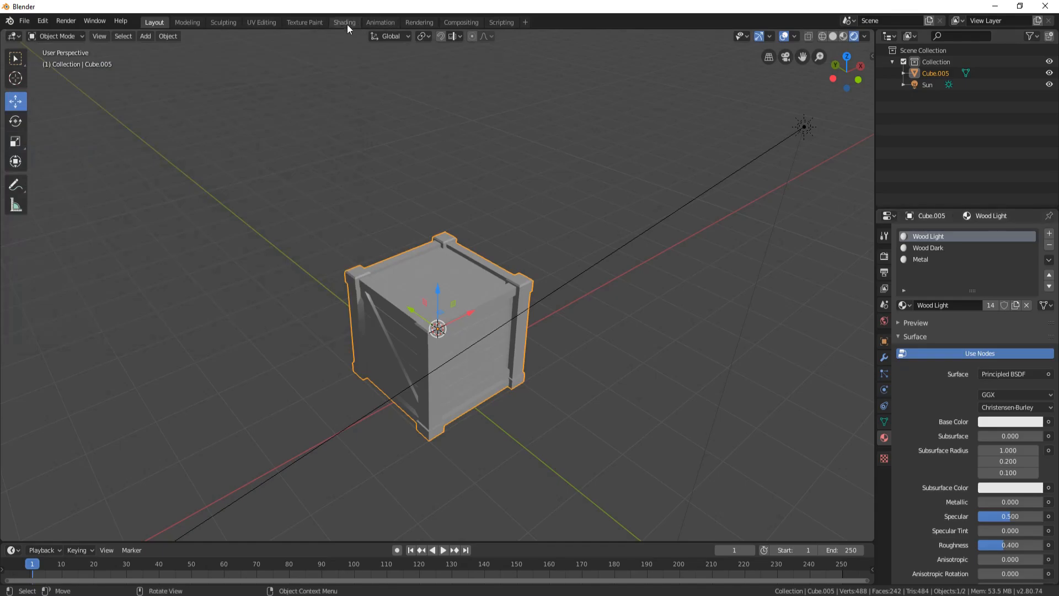
Step: Switch to the Shading workspace and show the crate's material settings with rendered viewport shading
{"action": "left_click", "coordinate": [345, 23]}
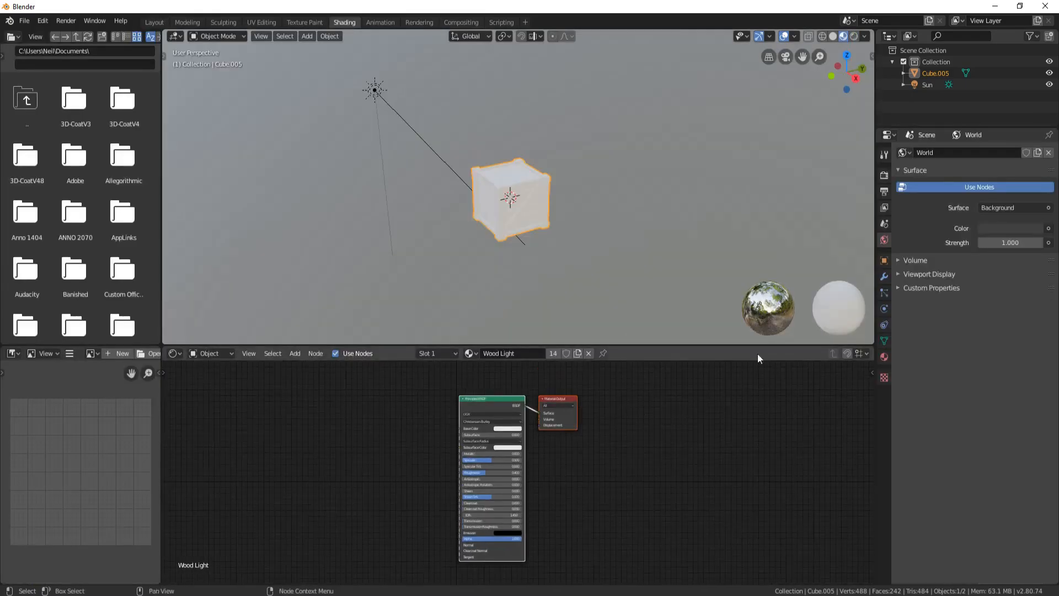
{"action": "left_click", "coordinate": [884, 356]}
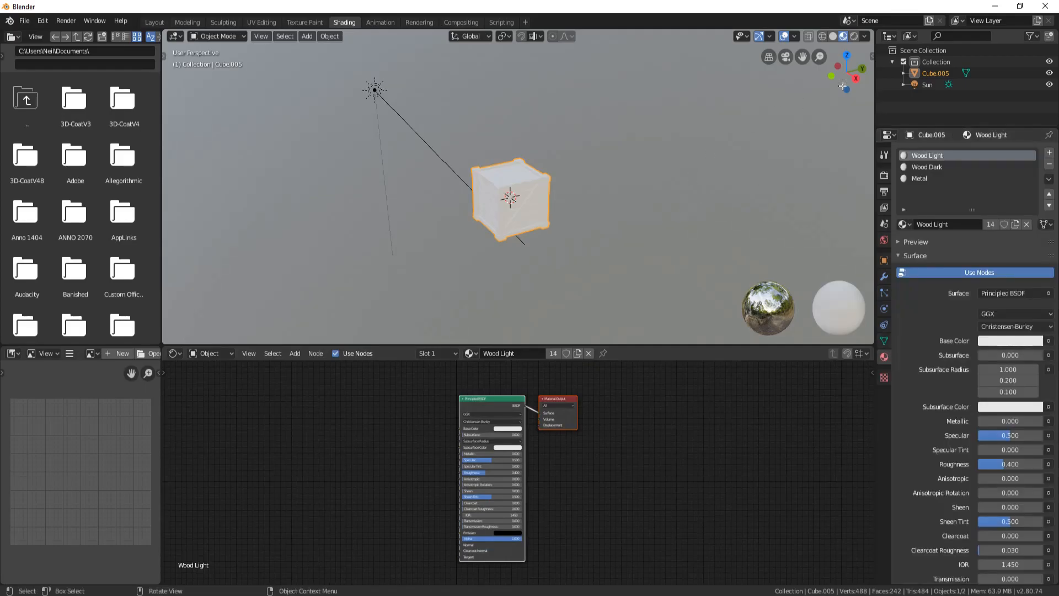
{"action": "left_click", "coordinate": [853, 36]}
{"action": "scroll", "coordinate": [508, 177], "scroll_direction": "up", "scroll_amount": 4}
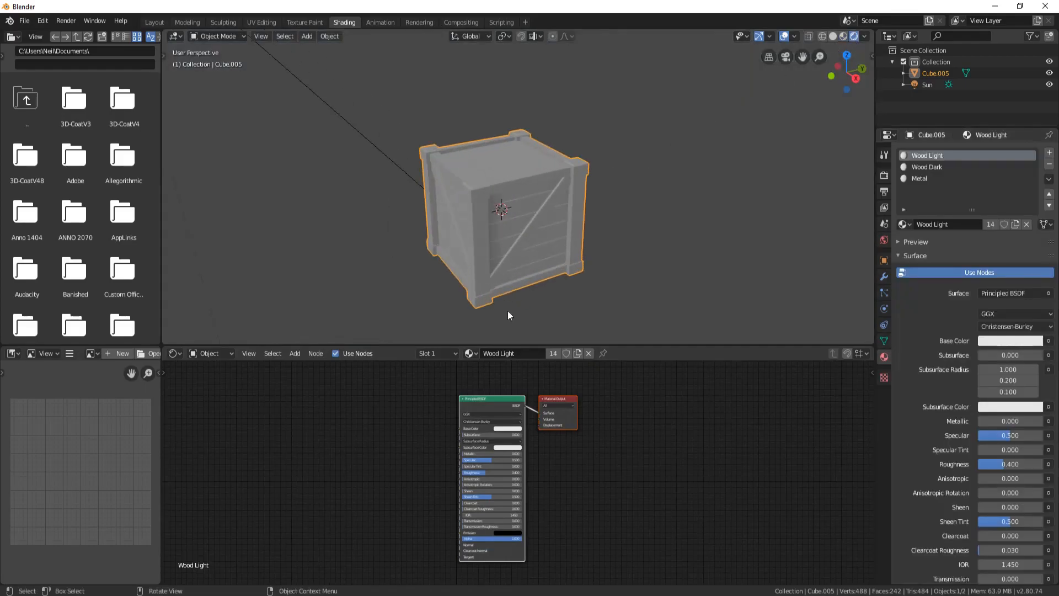
Step: Apply all five texture maps from the Wood Light folder in Crate Resources to the Wood Light material using Principled Texture Setup
{"action": "left_click_drag", "start_coordinate": [493, 402], "coordinate": [382, 401]}
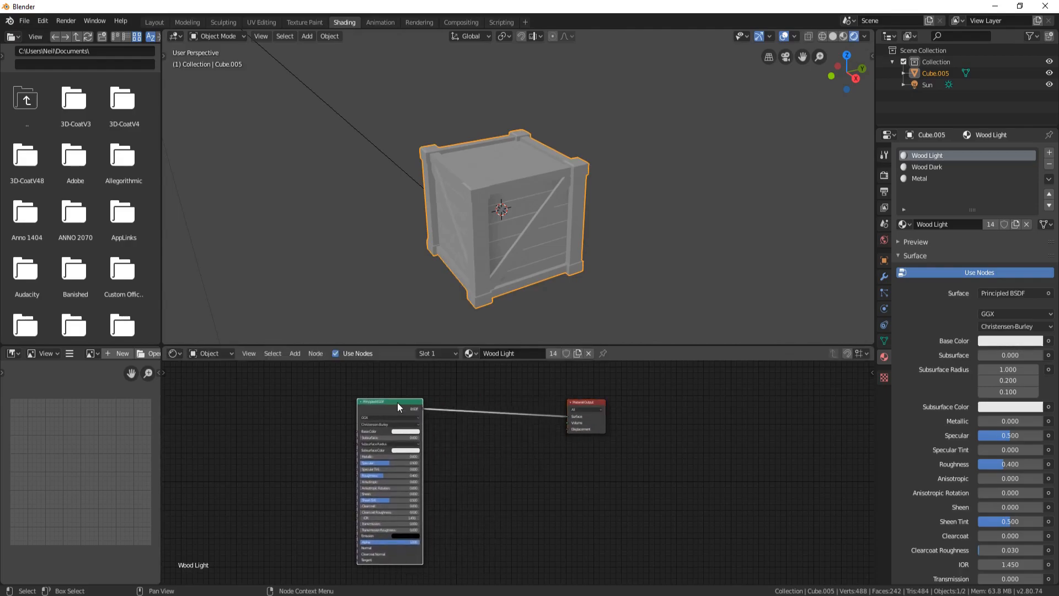
{"action": "key", "text": "ctrl+shift+t"}
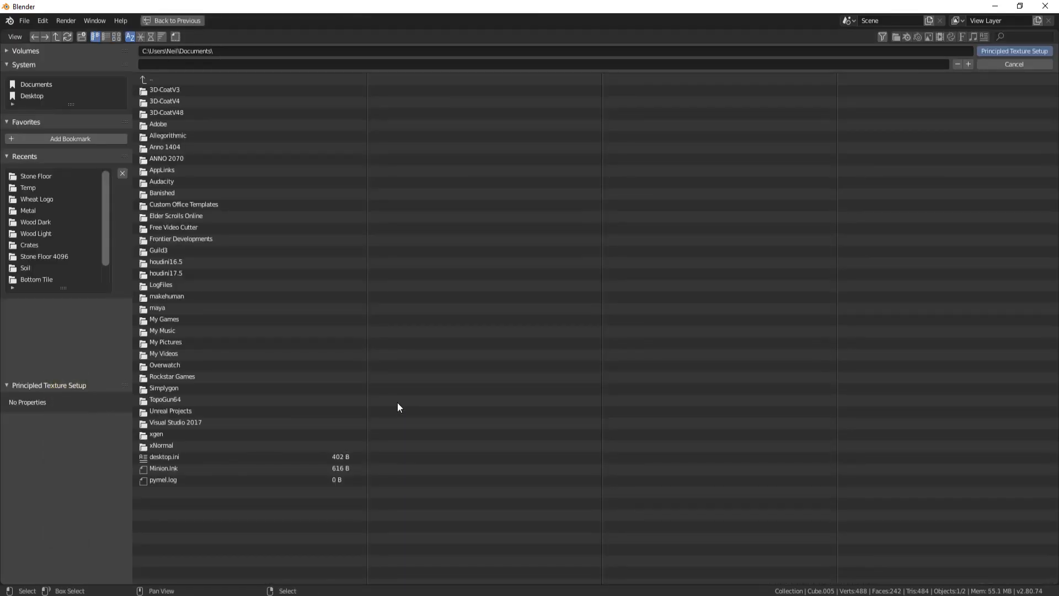
{"action": "left_click", "coordinate": [39, 175]}
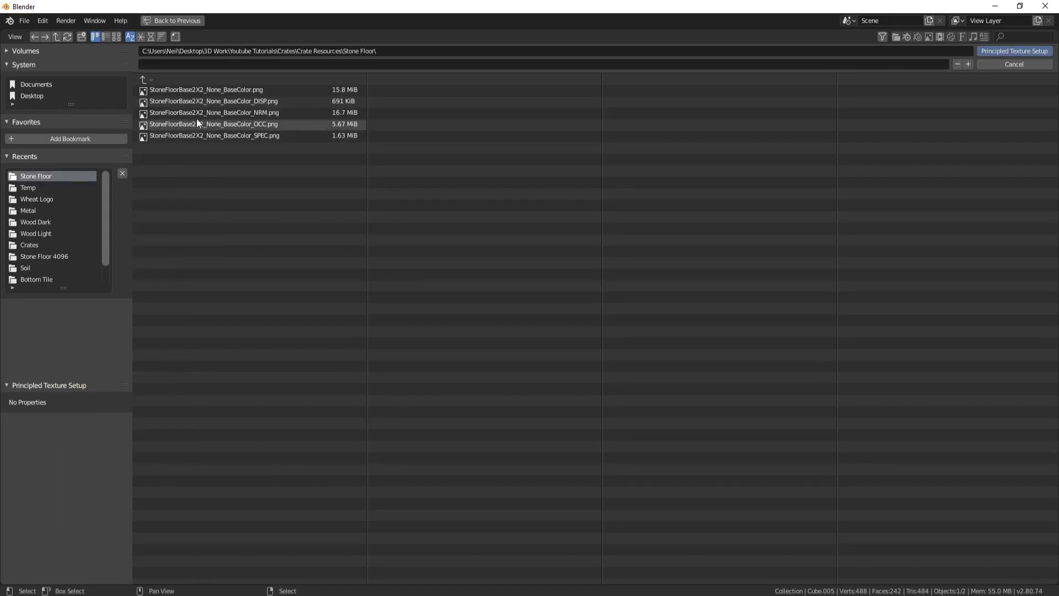
{"action": "left_click", "coordinate": [146, 78]}
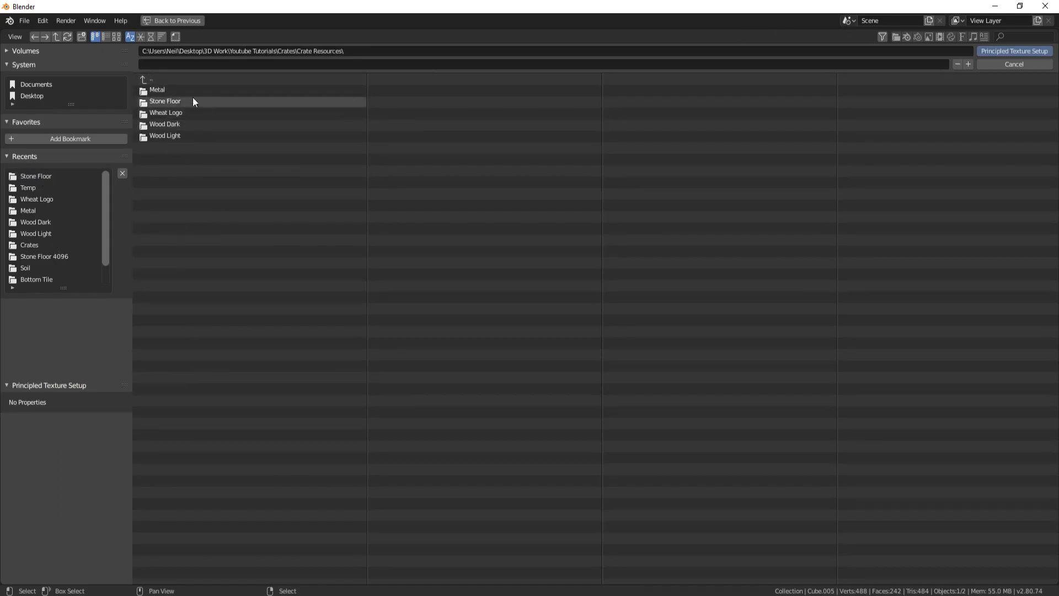
{"action": "left_click", "coordinate": [182, 79]}
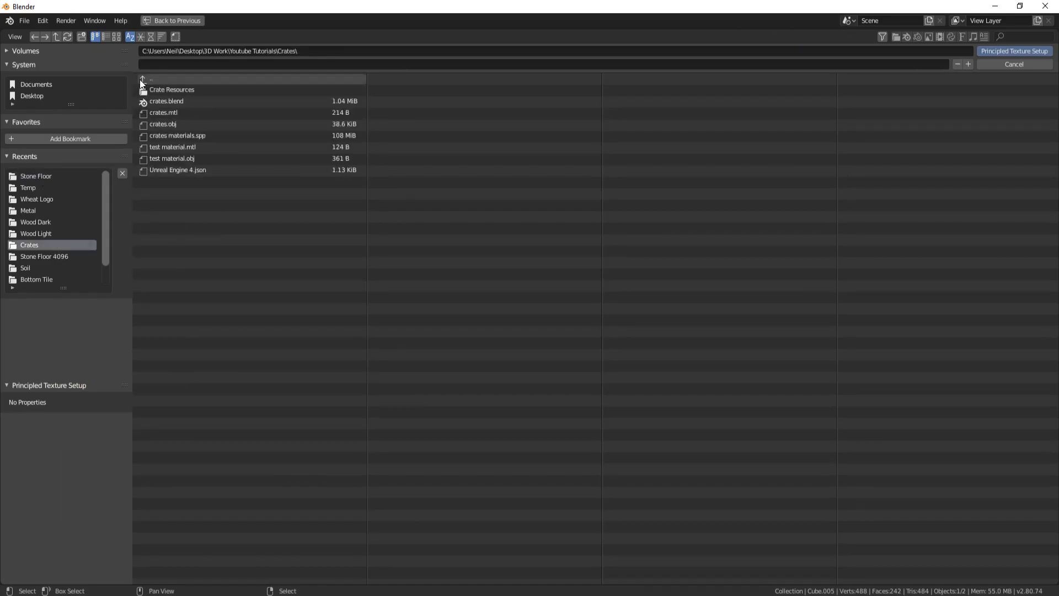
{"action": "left_click", "coordinate": [177, 89]}
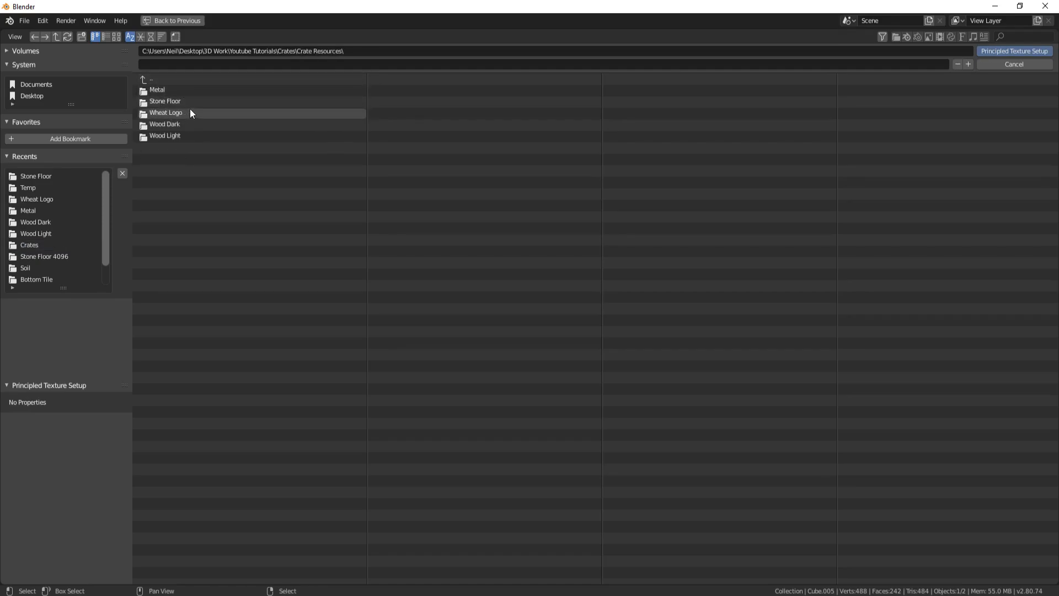
{"action": "left_click", "coordinate": [173, 136]}
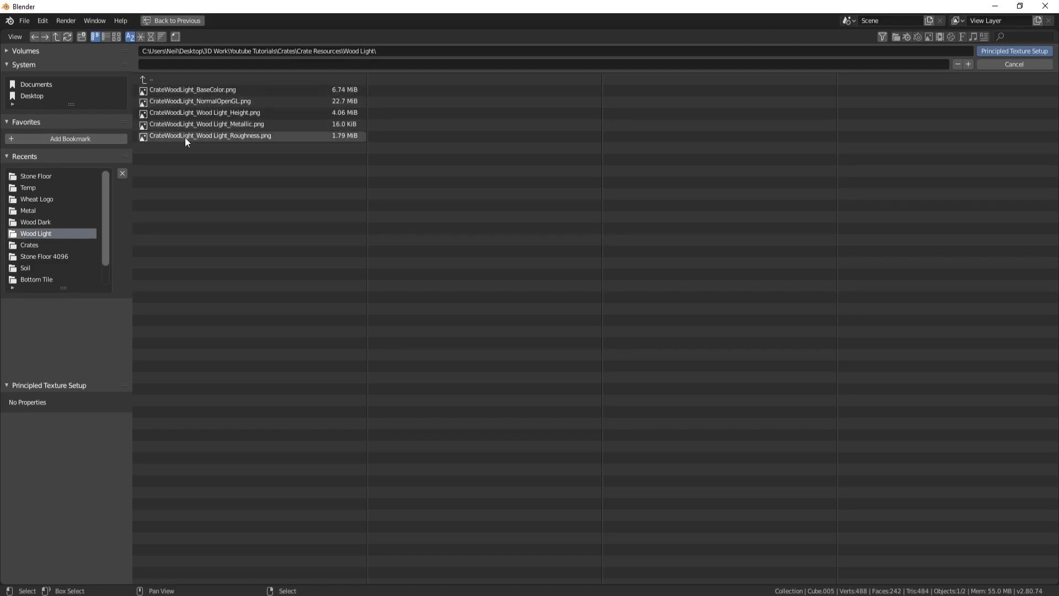
{"action": "left_click_drag", "start_coordinate": [213, 87], "coordinate": [575, 140], "text": "shift"}
{"action": "left_click", "coordinate": [1016, 54]}
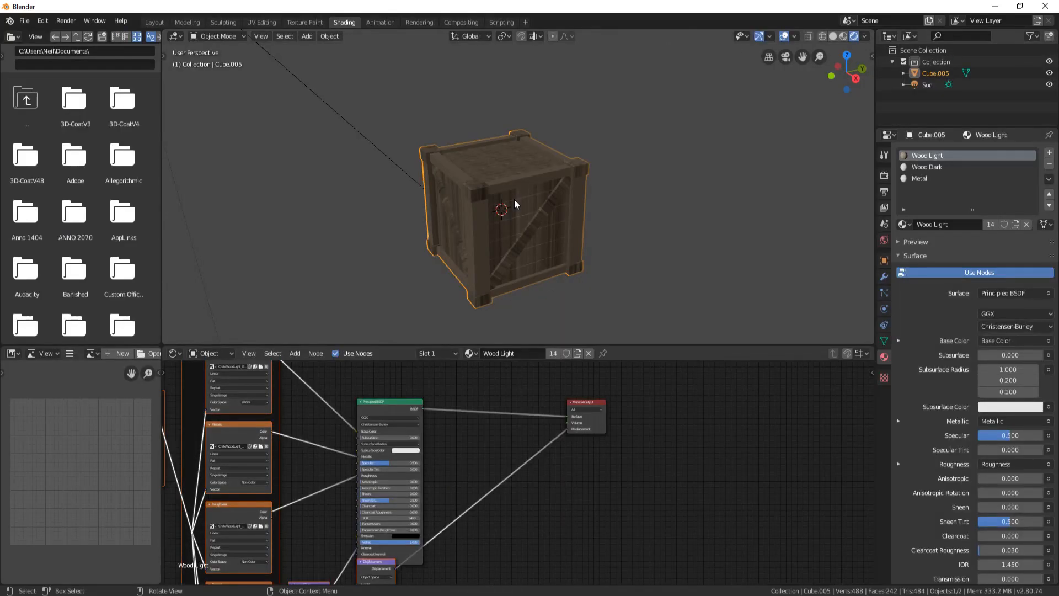
{"action": "middle_click_drag", "start_coordinate": [575, 174], "coordinate": [461, 194]}
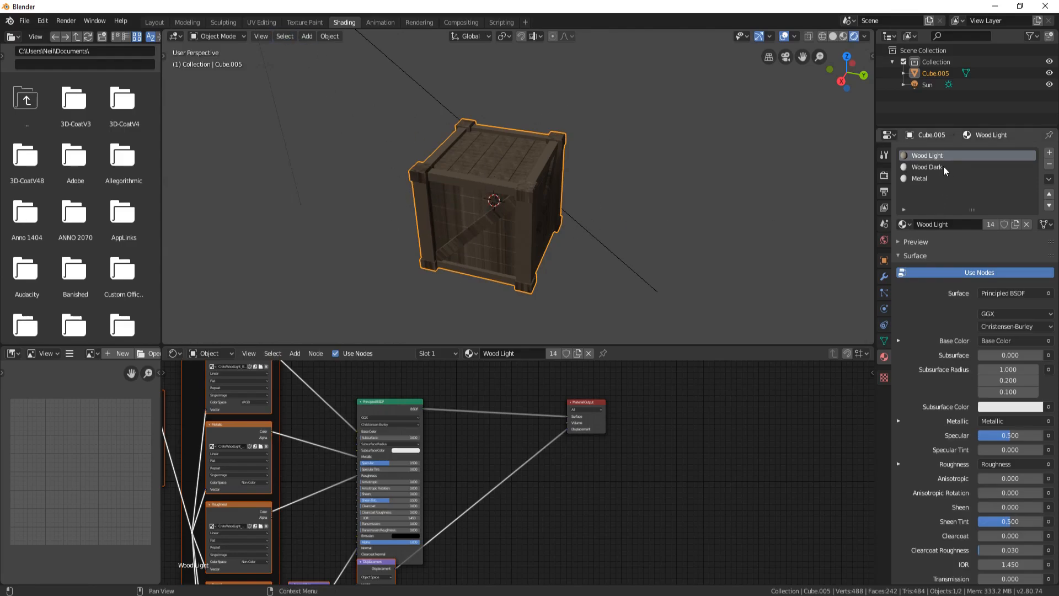
Step: Apply all five texture maps from the Wood Dark folder to the Wood Dark material using Principled Texture Setup
{"action": "left_click", "coordinate": [929, 167]}
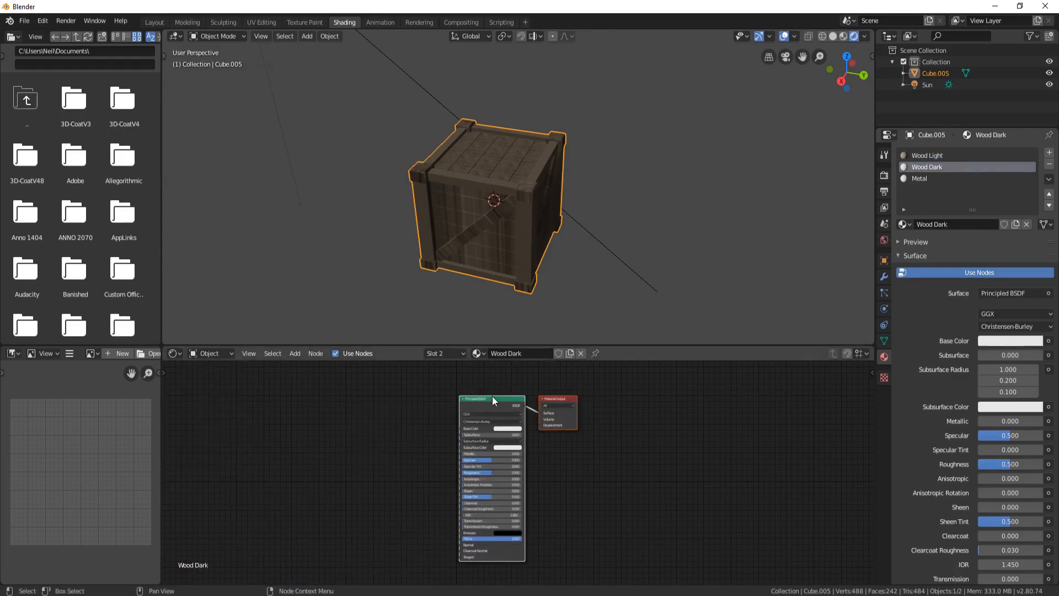
{"action": "left_click_drag", "start_coordinate": [495, 399], "coordinate": [379, 403]}
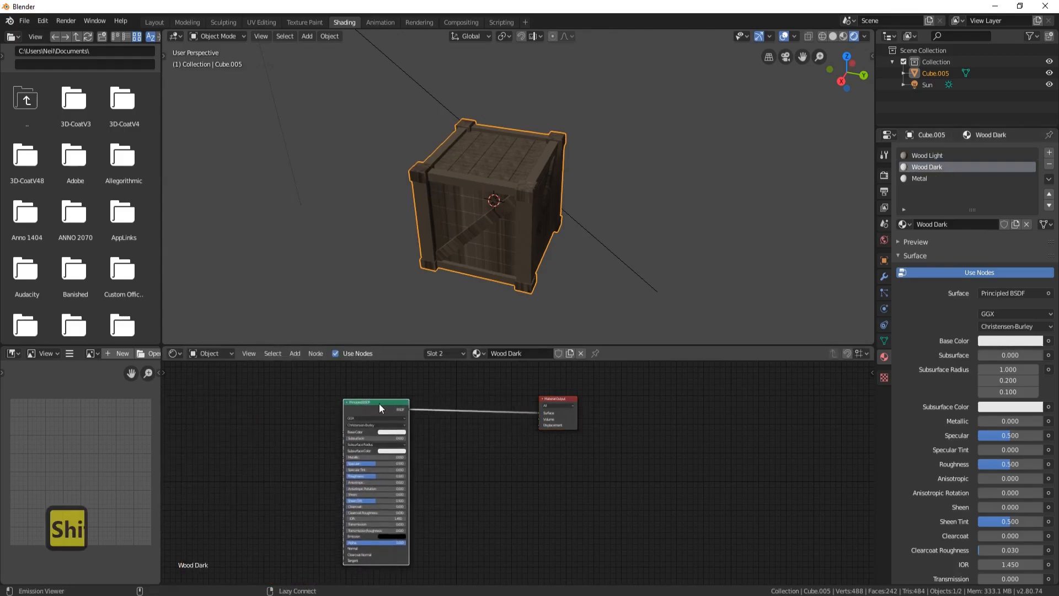
{"action": "key", "text": "ctrl+shift+t"}
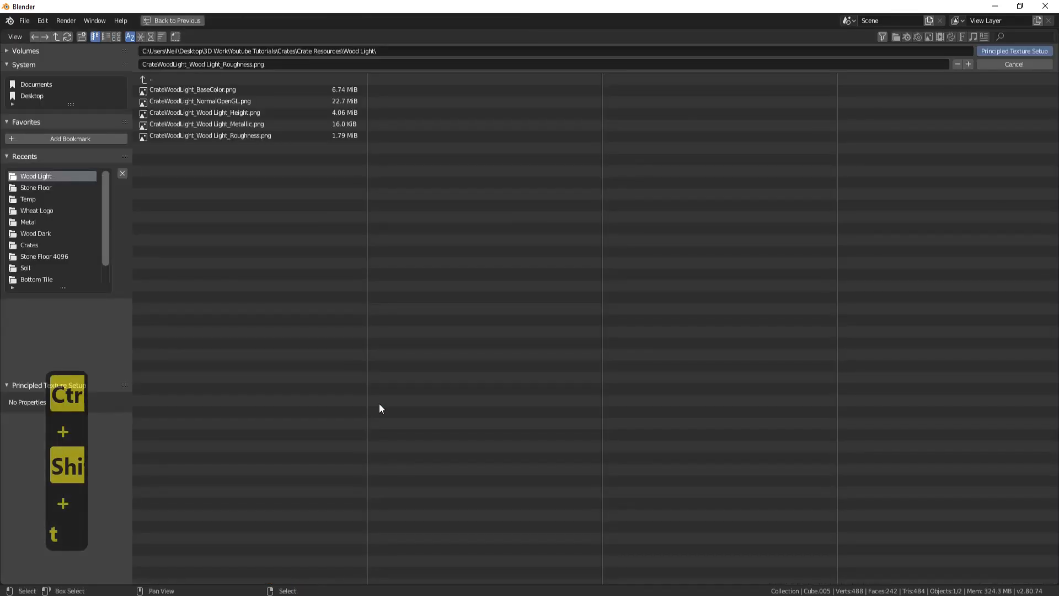
{"action": "left_click", "coordinate": [137, 79]}
{"action": "left_click", "coordinate": [180, 123]}
{"action": "left_click_drag", "start_coordinate": [215, 93], "coordinate": [229, 138], "text": "shift"}
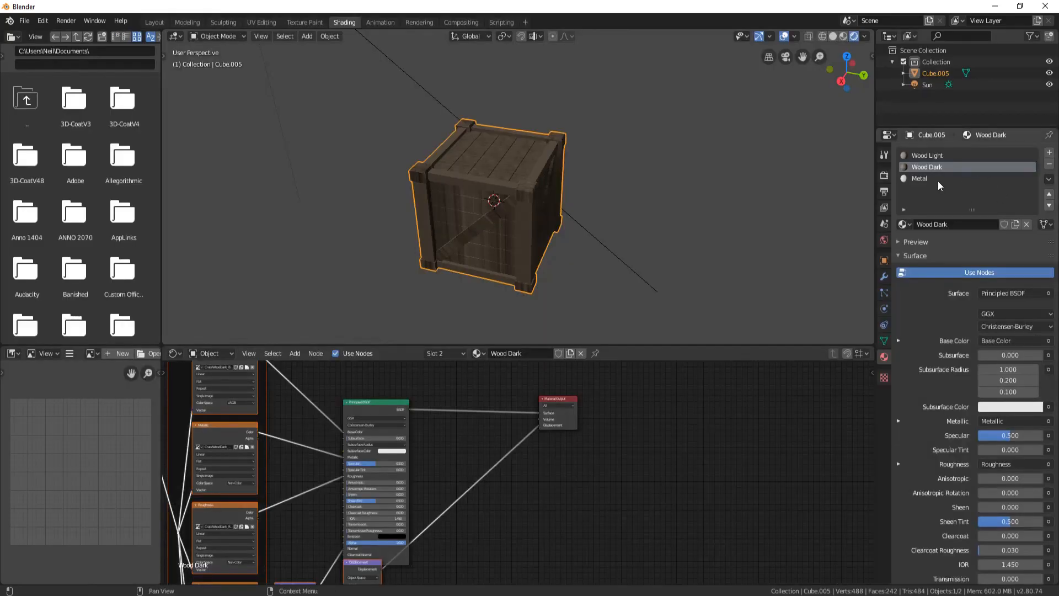
Step: Apply the BaseColor, Height, Metallic, NormalOpenGL and Roughness maps from the Metal folder to the Metal material using Principled Texture Setup
{"action": "left_click", "coordinate": [933, 177]}
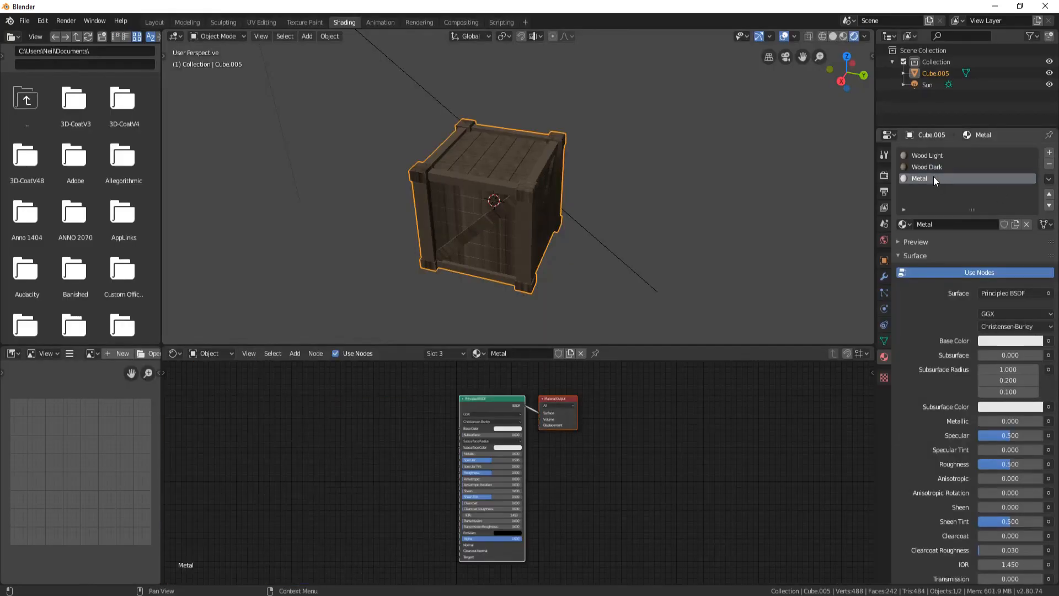
{"action": "left_click_drag", "start_coordinate": [498, 397], "coordinate": [369, 414]}
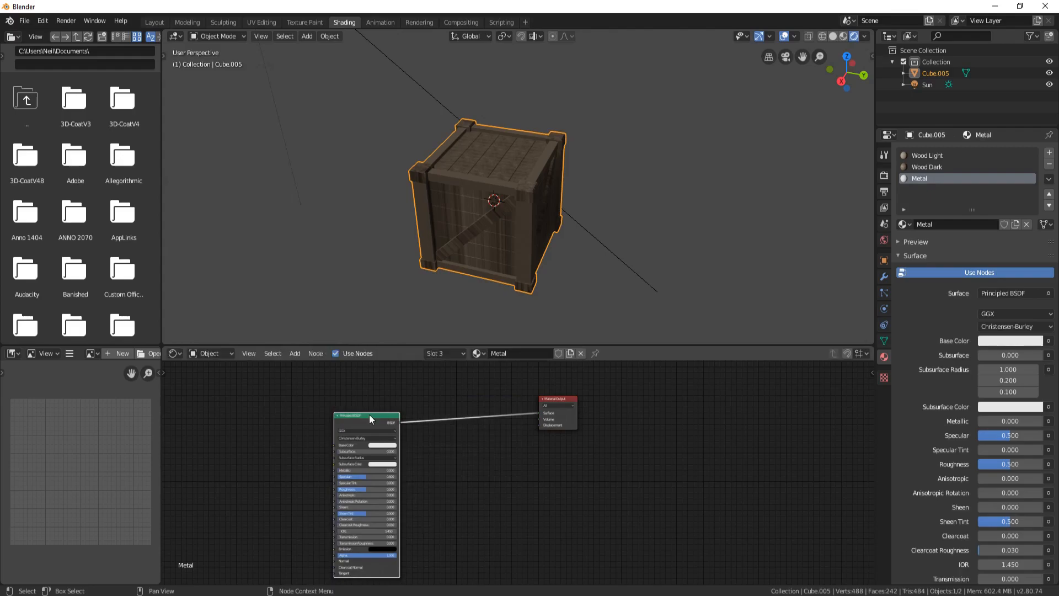
{"action": "key", "text": "ctrl+shift+t"}
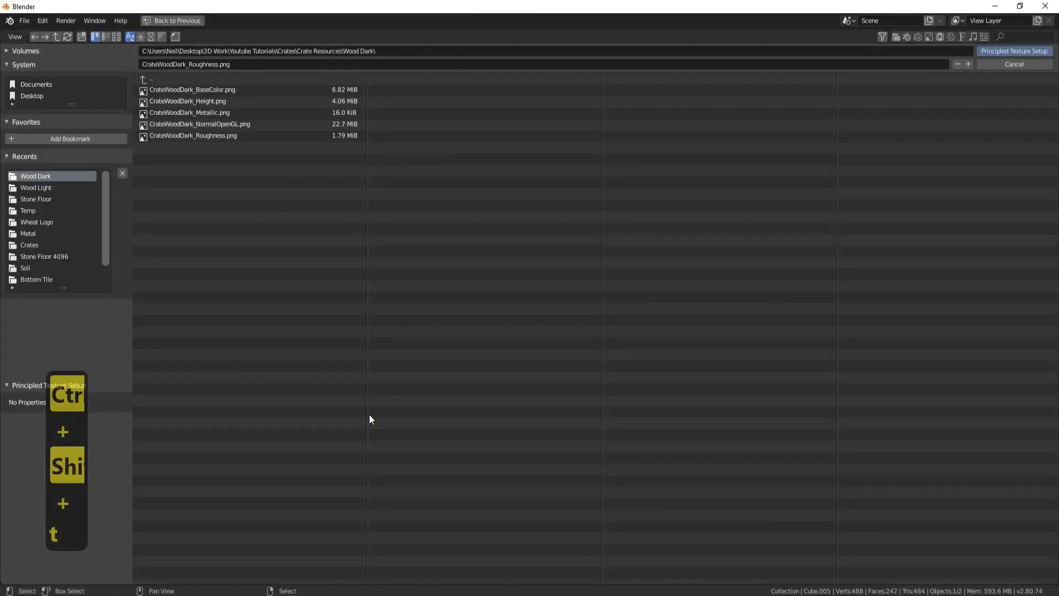
{"action": "left_click", "coordinate": [142, 80]}
{"action": "left_click", "coordinate": [171, 88]}
{"action": "left_click", "coordinate": [193, 90]}
{"action": "left_click", "coordinate": [202, 103], "text": "shift"}
{"action": "left_click", "coordinate": [203, 113], "text": "shift"}
{"action": "left_click", "coordinate": [204, 123], "text": "shift"}
{"action": "left_click", "coordinate": [201, 136], "text": "shift"}
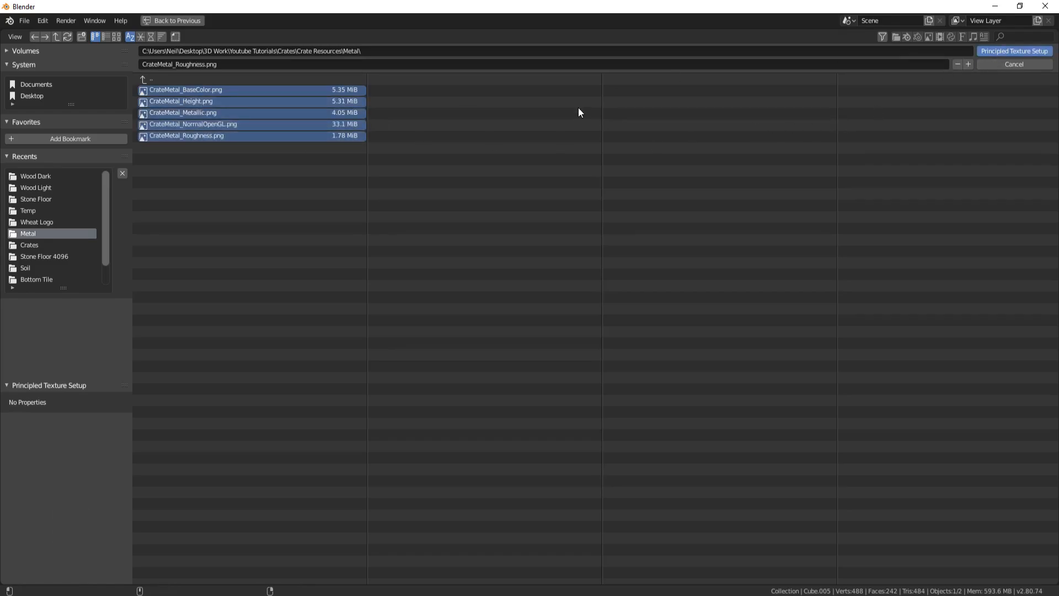
{"action": "key", "text": "Return"}
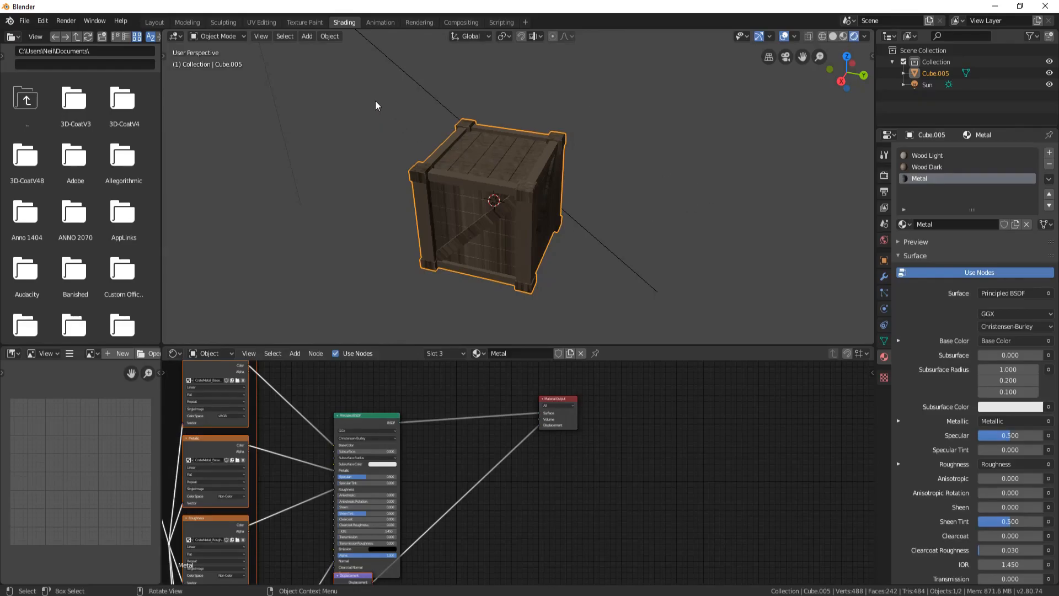
Step: Select the whole crate mesh in the UV Editing workspace and unwrap its UVs
{"action": "left_click", "coordinate": [268, 22]}
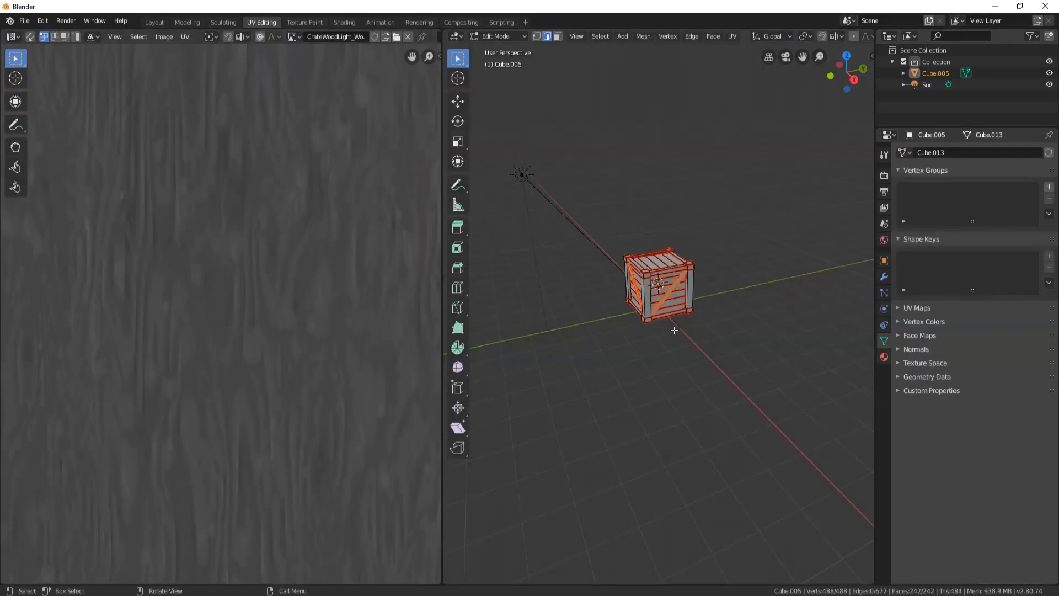
{"action": "scroll", "coordinate": [670, 329], "scroll_direction": "up", "scroll_amount": 2}
{"action": "scroll", "coordinate": [694, 243], "scroll_direction": "up", "scroll_amount": 5}
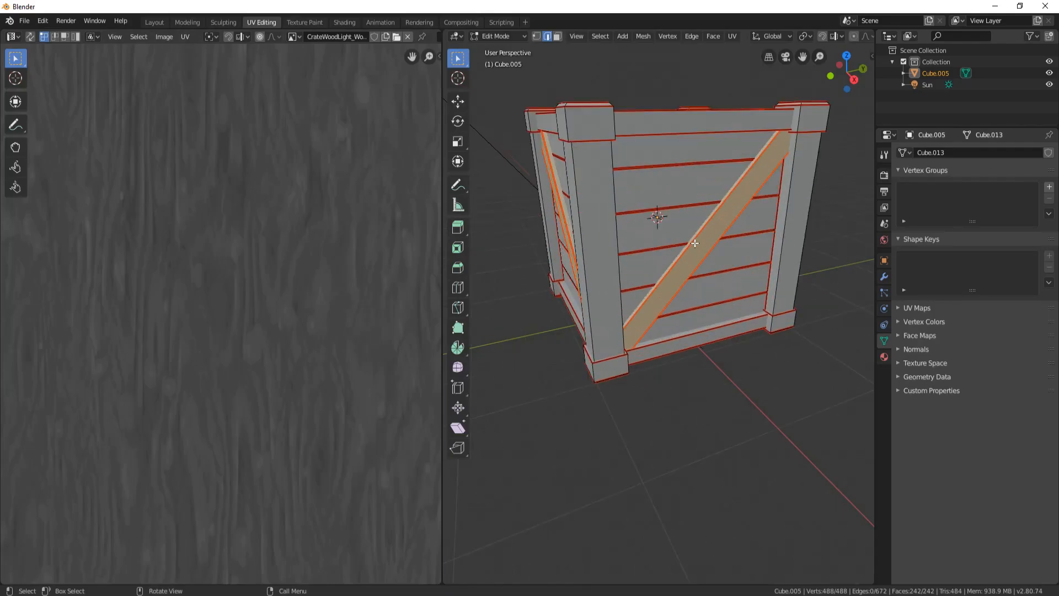
{"action": "key", "text": "a"}
{"action": "scroll", "coordinate": [693, 237], "scroll_direction": "down", "scroll_amount": 6}
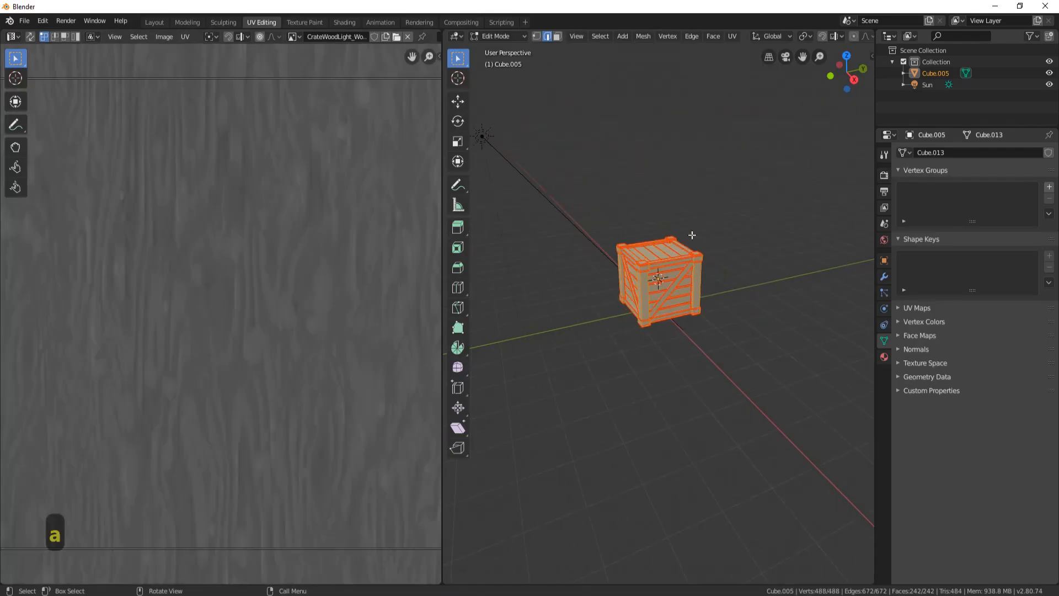
{"action": "key", "text": "u"}
{"action": "left_click", "coordinate": [657, 187]}
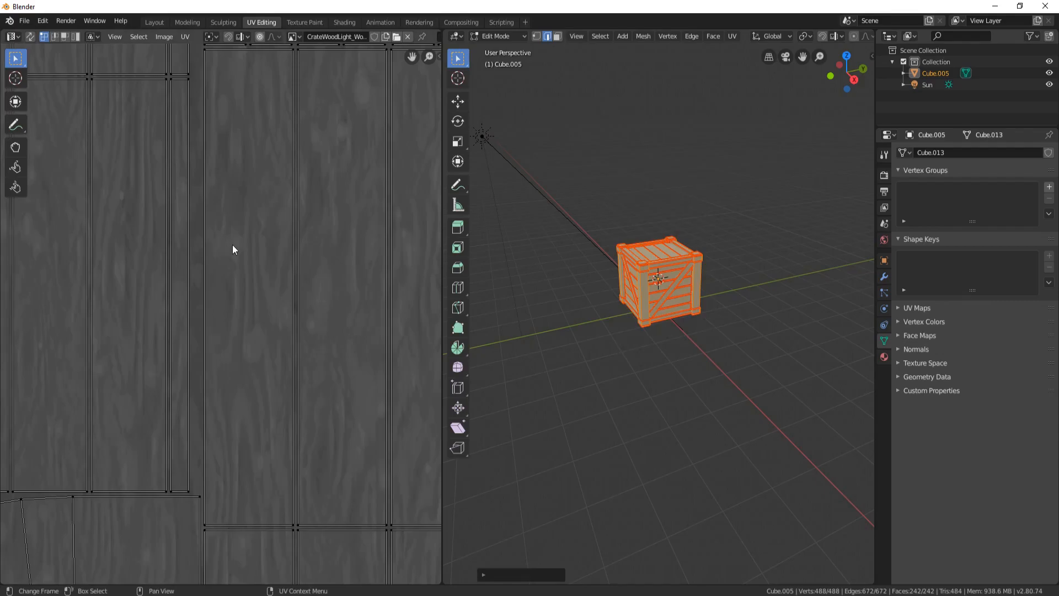
Step: Select the four linked corner caps on top of the crate and hide them
{"action": "scroll", "coordinate": [233, 245], "scroll_direction": "down", "scroll_amount": 8}
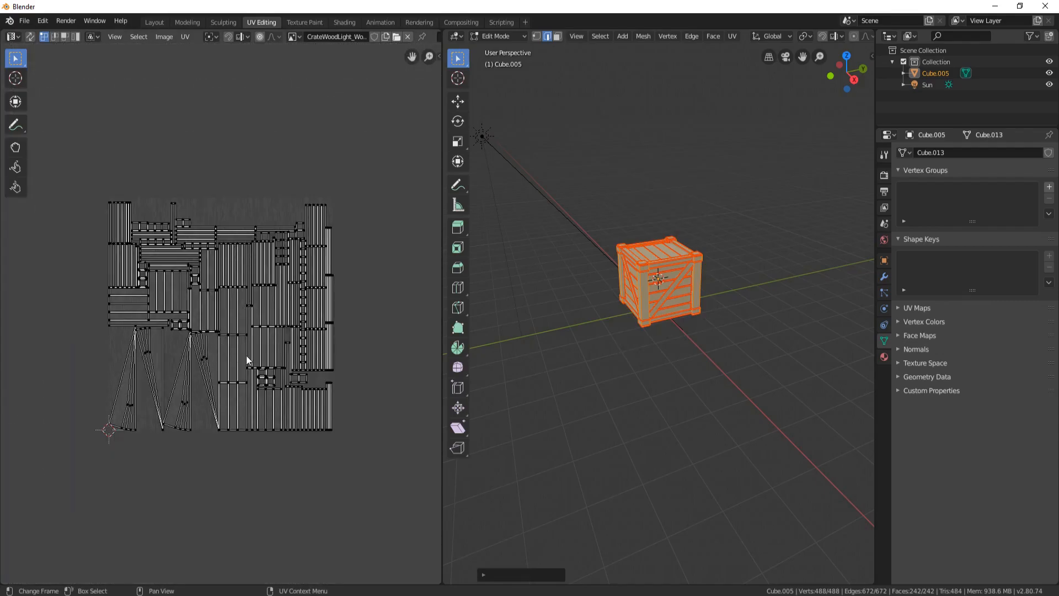
{"action": "scroll", "coordinate": [186, 371], "scroll_direction": "up", "scroll_amount": 5}
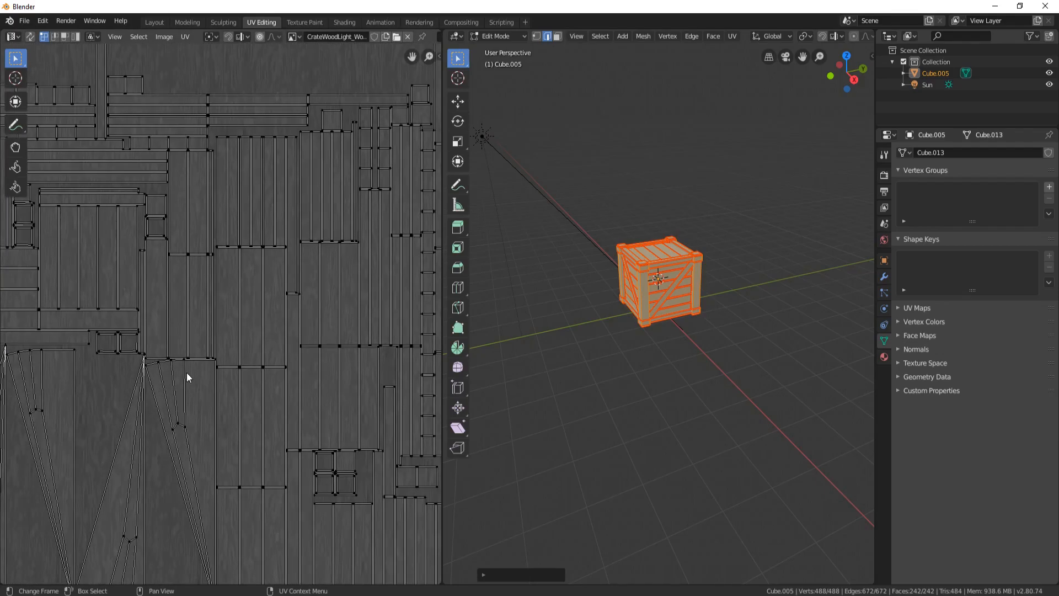
{"action": "scroll", "coordinate": [185, 372], "scroll_direction": "down", "scroll_amount": 3}
{"action": "middle_click_drag", "start_coordinate": [660, 320], "coordinate": [640, 301]}
{"action": "middle_click_drag", "start_coordinate": [647, 259], "coordinate": [640, 308]}
{"action": "scroll", "coordinate": [646, 271], "scroll_direction": "up", "scroll_amount": 3}
{"action": "scroll", "coordinate": [610, 329], "scroll_direction": "up", "scroll_amount": 4}
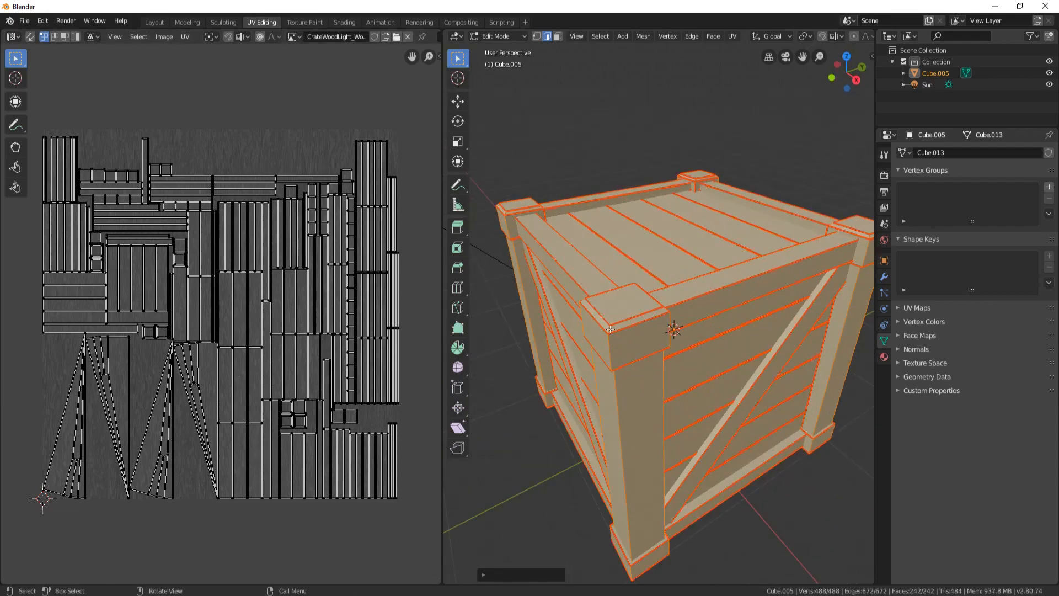
{"action": "left_click", "coordinate": [627, 323]}
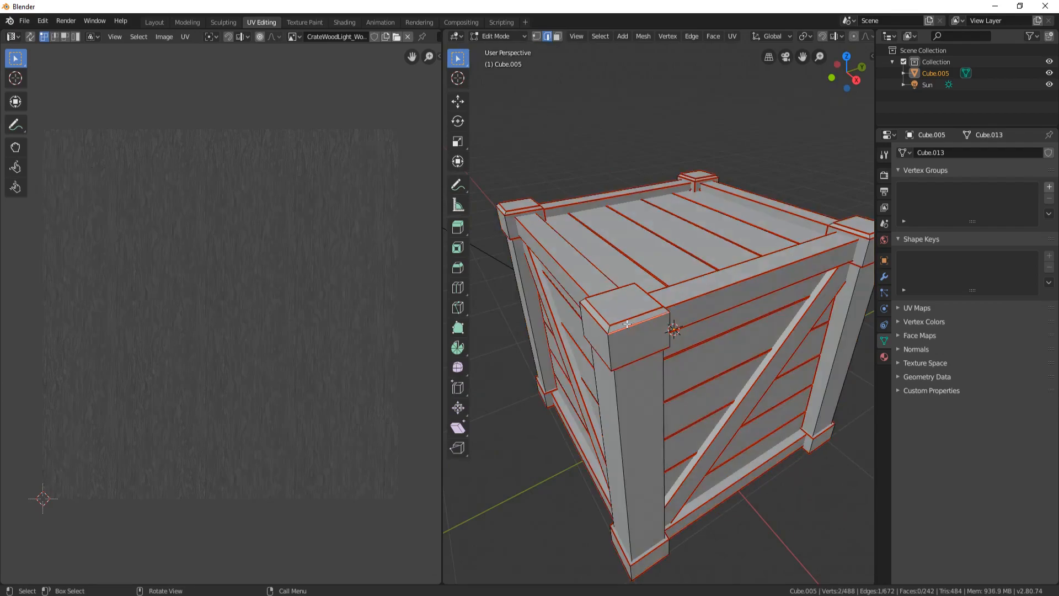
{"action": "key", "text": "ctrl+l"}
{"action": "key", "text": "l"}
{"action": "key", "text": "l"}
{"action": "key", "text": "l"}
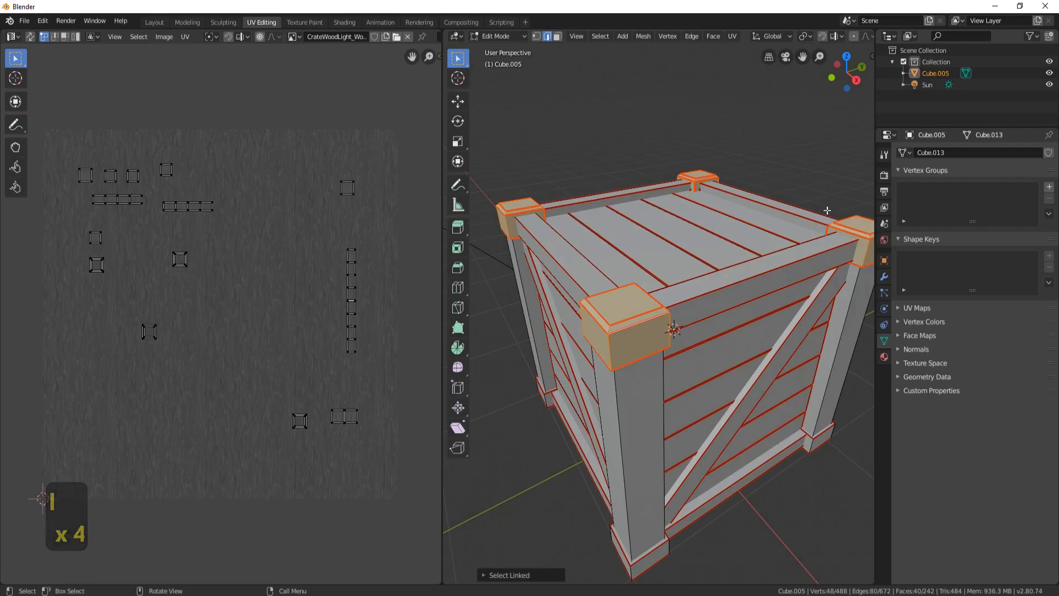
{"action": "key", "text": "h"}
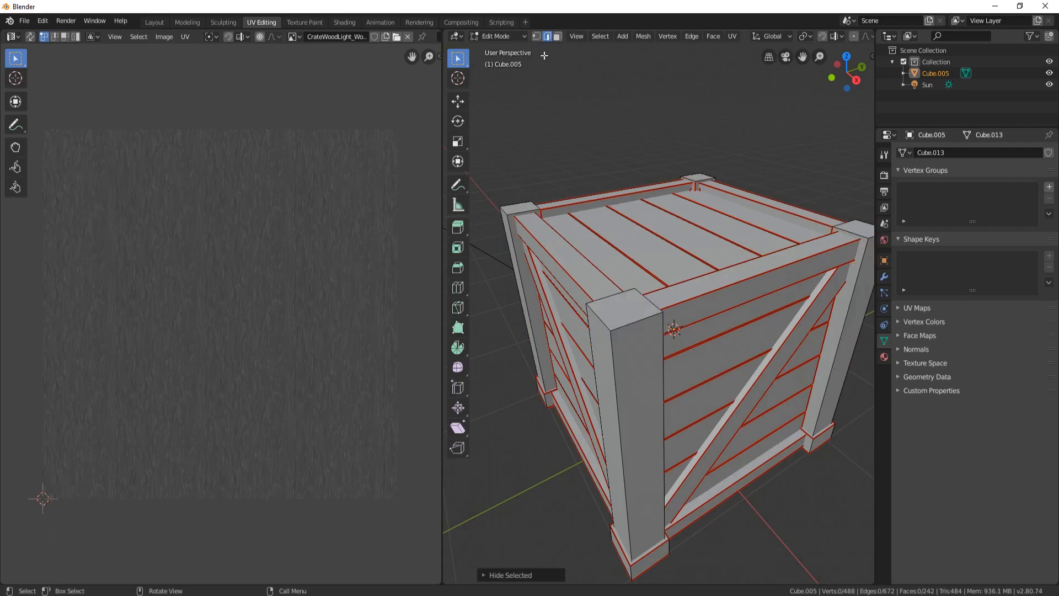
Step: Delete the top end faces of the four corner posts, working in face selection mode
{"action": "left_click", "coordinate": [557, 37]}
{"action": "left_click", "coordinate": [523, 208]}
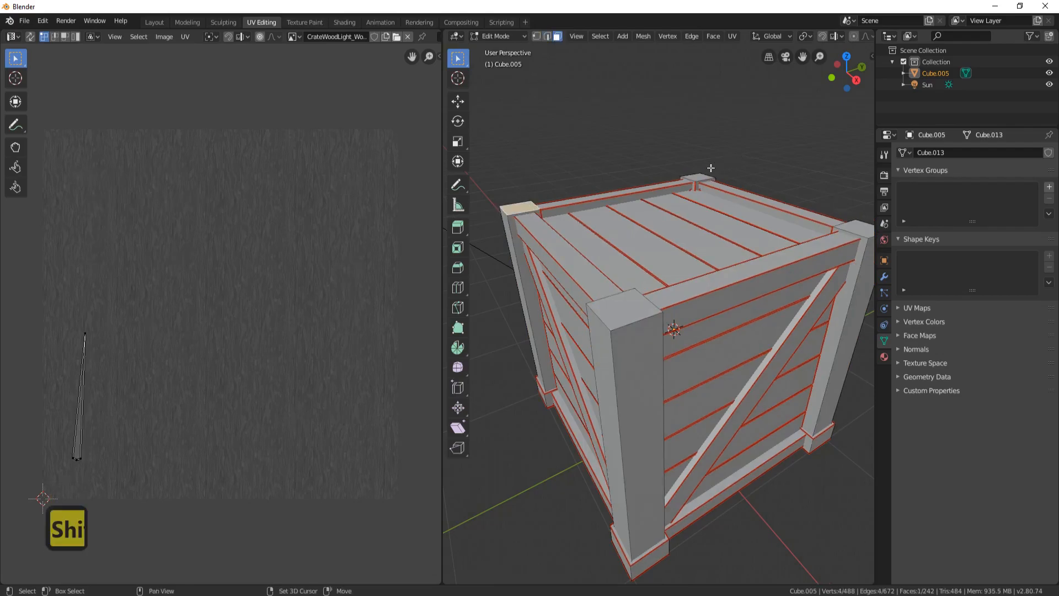
{"action": "left_click", "coordinate": [701, 177], "text": "shift"}
{"action": "left_click", "coordinate": [853, 228], "text": "shift"}
{"action": "left_click", "coordinate": [636, 315], "text": "shift"}
{"action": "key", "text": "Delete"}
{"action": "left_click", "coordinate": [612, 317]}
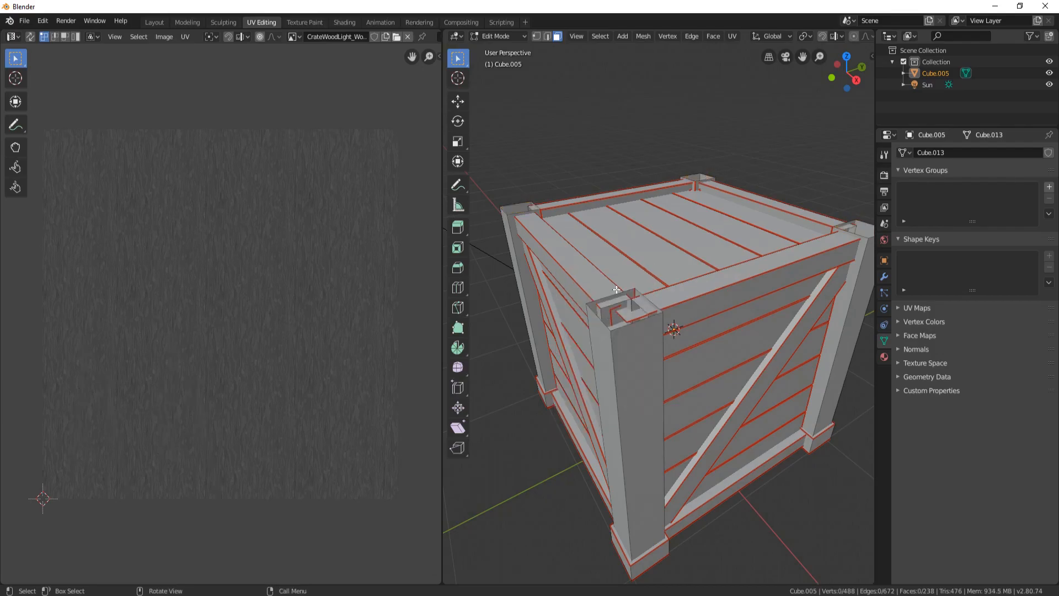
Step: Reveal the hidden corner caps, select the whole crate mesh and unwrap its UVs again
{"action": "key", "text": "alt+h"}
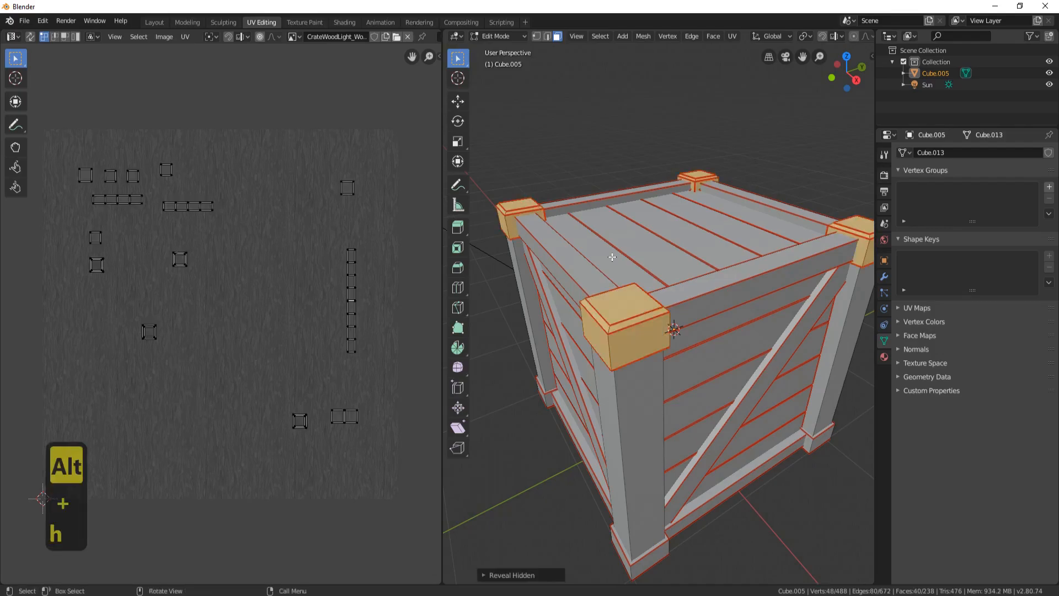
{"action": "key", "text": "a"}
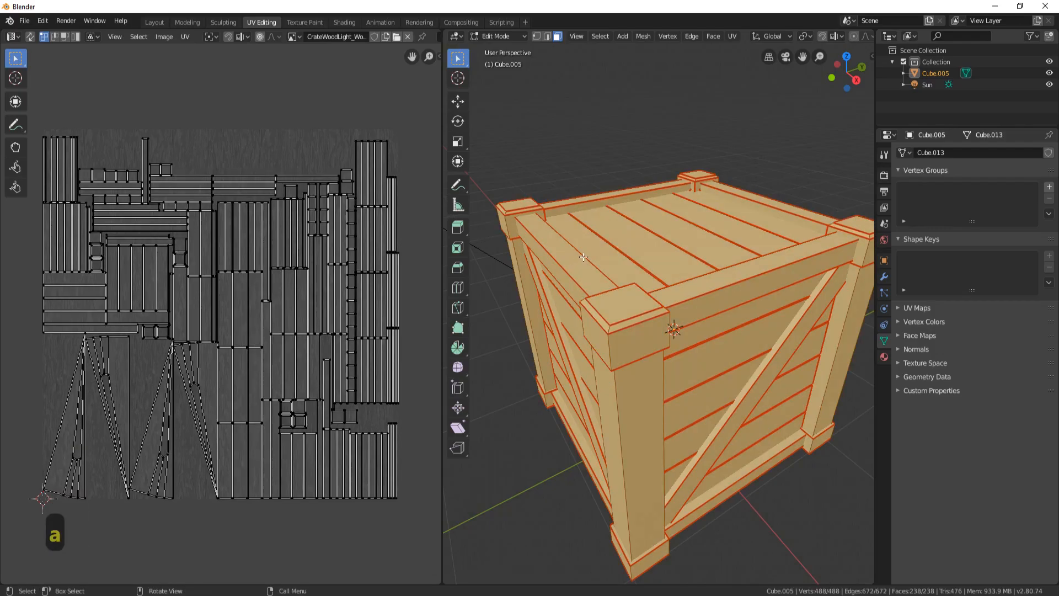
{"action": "key", "text": "u"}
{"action": "left_click", "coordinate": [576, 253]}
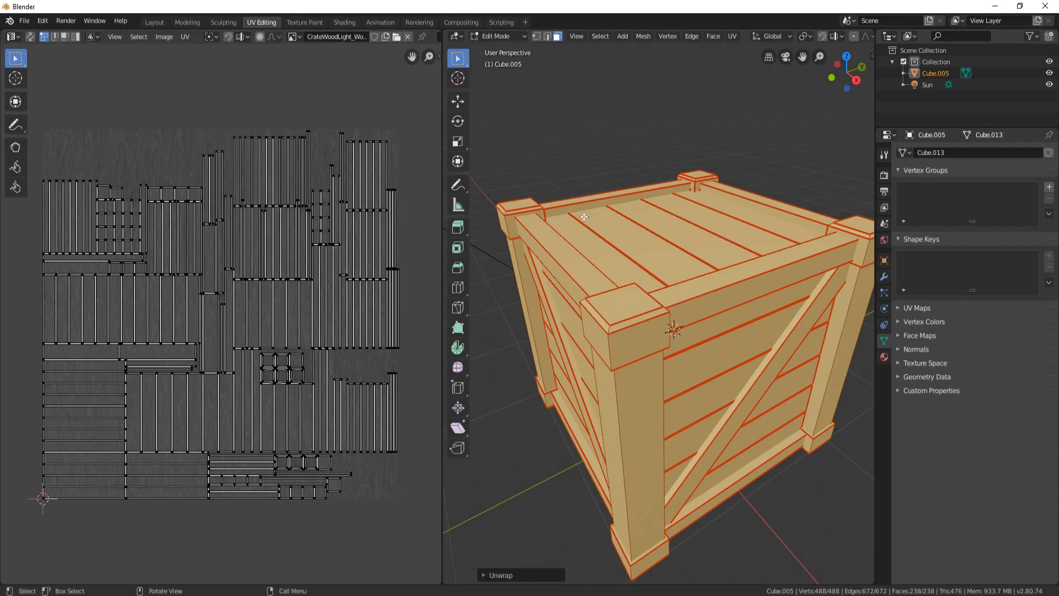
{"action": "scroll", "coordinate": [576, 213], "scroll_direction": "down", "scroll_amount": 3}
{"action": "middle_click_drag", "start_coordinate": [567, 205], "coordinate": [599, 241]}
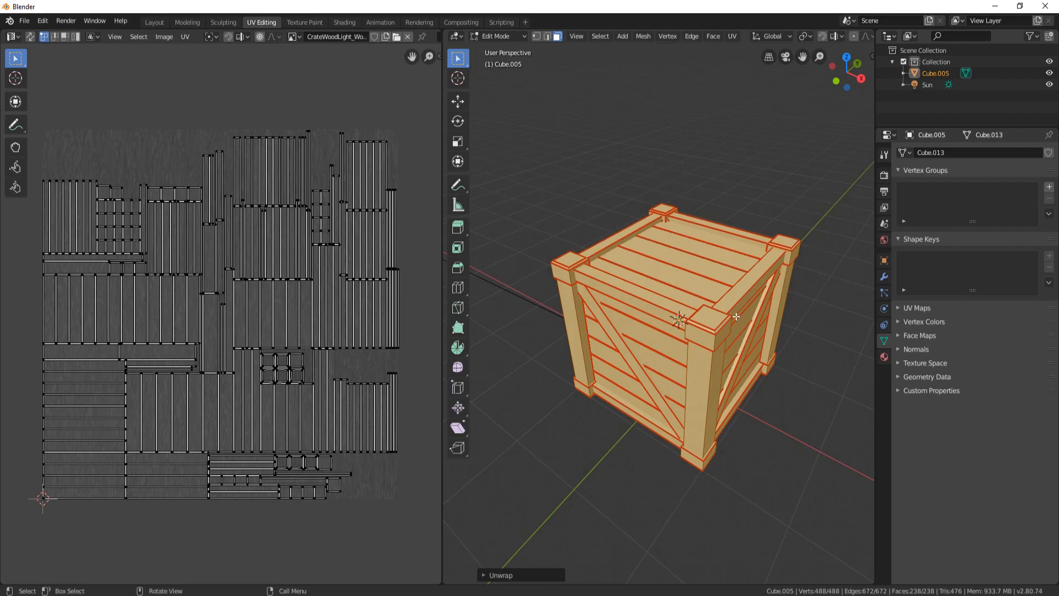
Step: Switch the mesh to edge selection and show CrateWoodLight_BaseColor.png behind the UV layout
{"action": "left_click", "coordinate": [546, 37]}
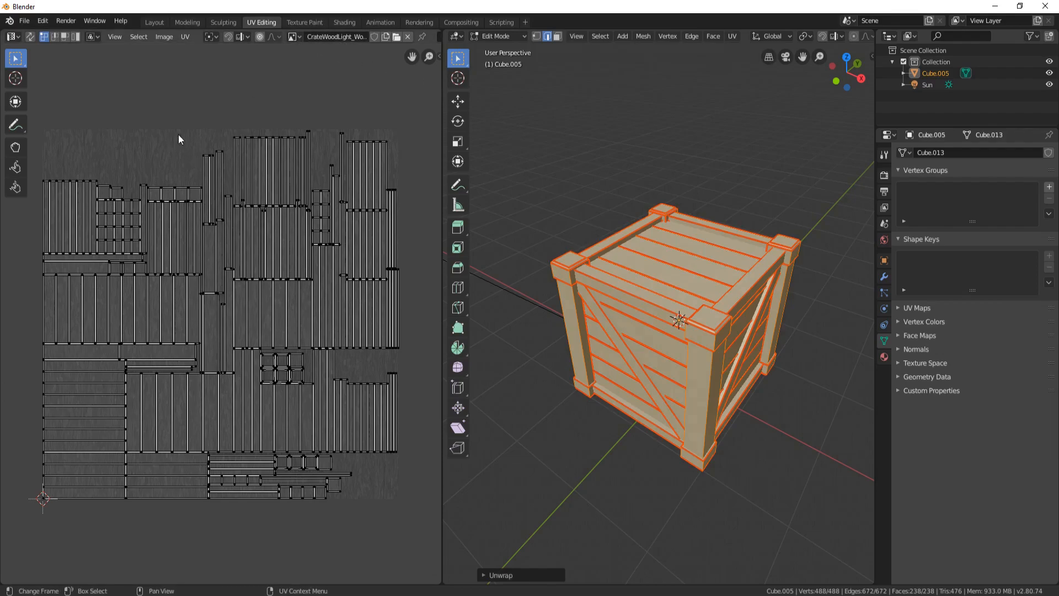
{"action": "left_click", "coordinate": [297, 36]}
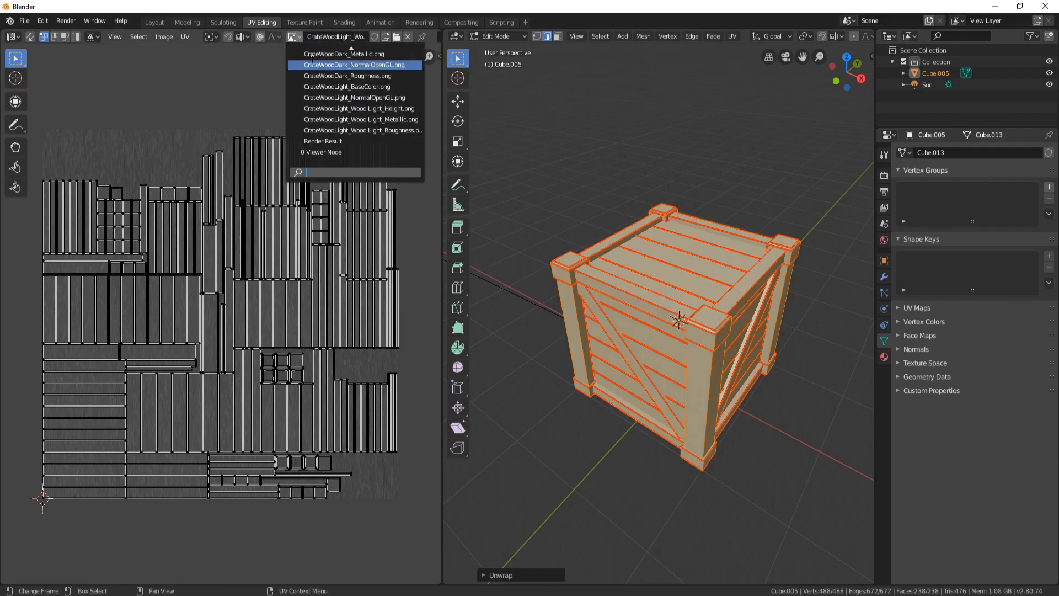
{"action": "left_click", "coordinate": [335, 88]}
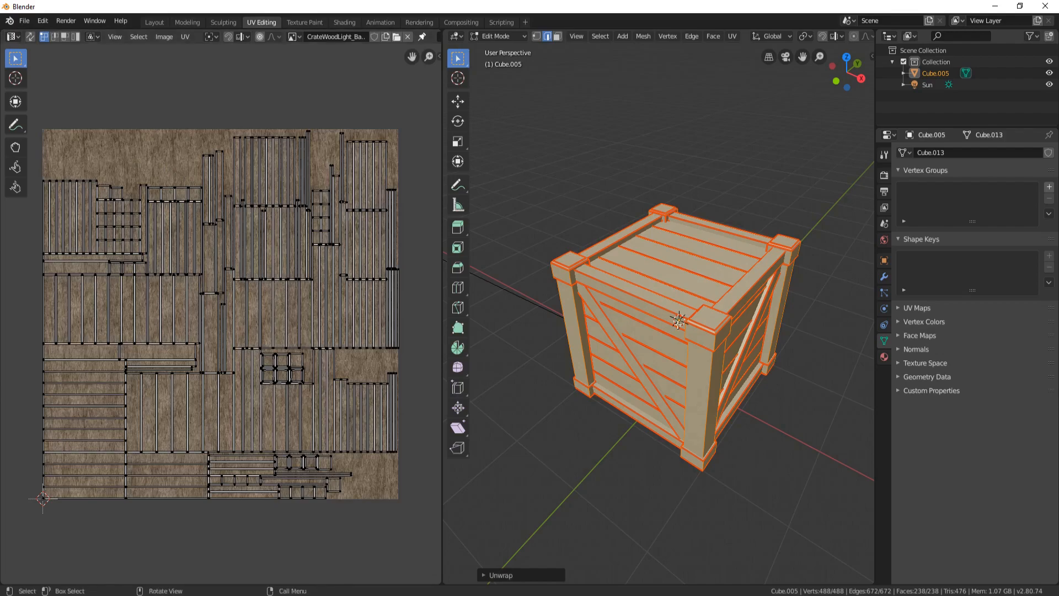
Step: Select all eight corner blocks of the crate and assign them the Metal material
{"action": "left_click", "coordinate": [563, 260]}
{"action": "key", "text": "l"}
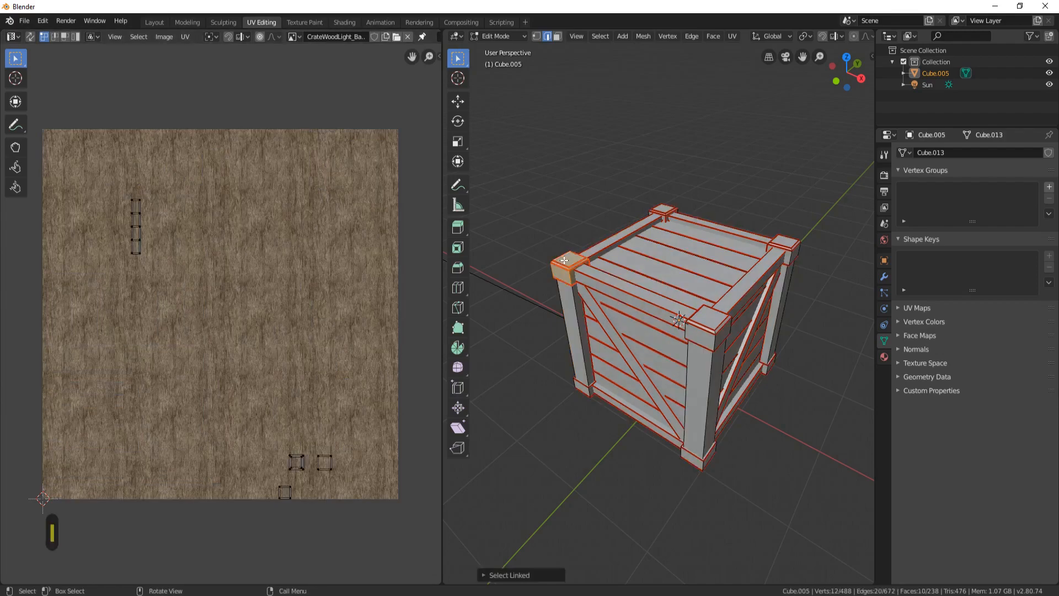
{"action": "key", "text": "l"}
{"action": "key", "text": "l"}
{"action": "key", "text": "l"}
{"action": "middle_click_drag", "start_coordinate": [698, 406], "coordinate": [695, 343]}
{"action": "key", "text": "l"}
{"action": "key", "text": "l"}
{"action": "key", "text": "l"}
{"action": "key", "text": "l"}
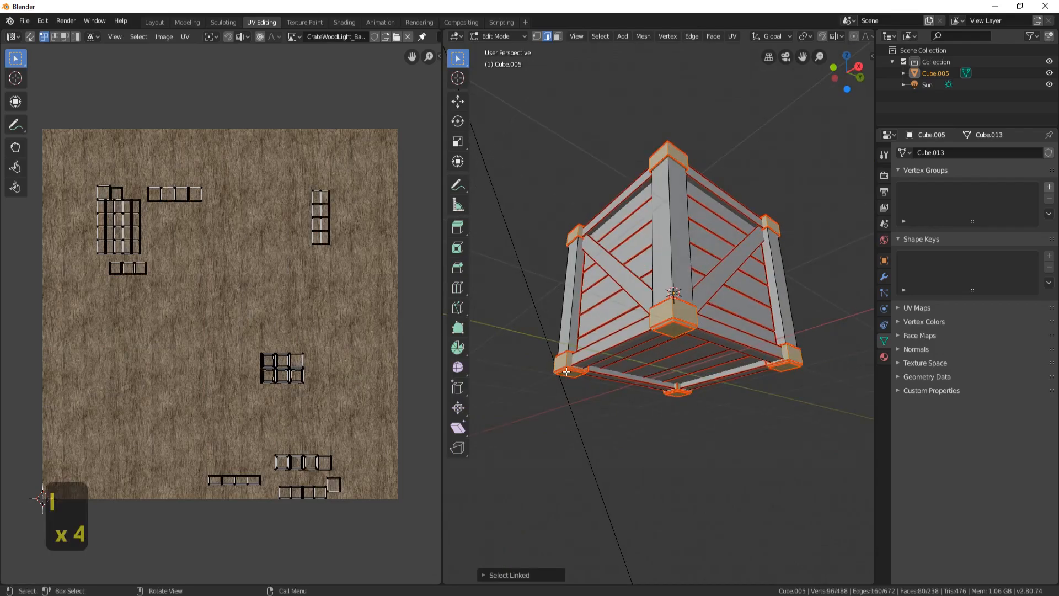
{"action": "left_click", "coordinate": [884, 357]}
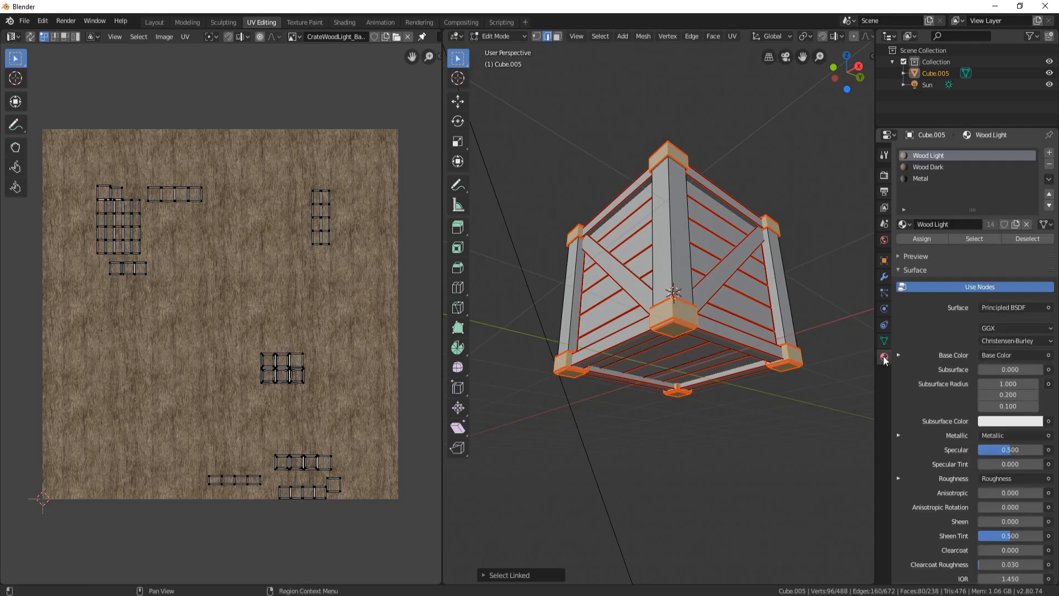
{"action": "left_click", "coordinate": [916, 176]}
{"action": "left_click", "coordinate": [929, 241]}
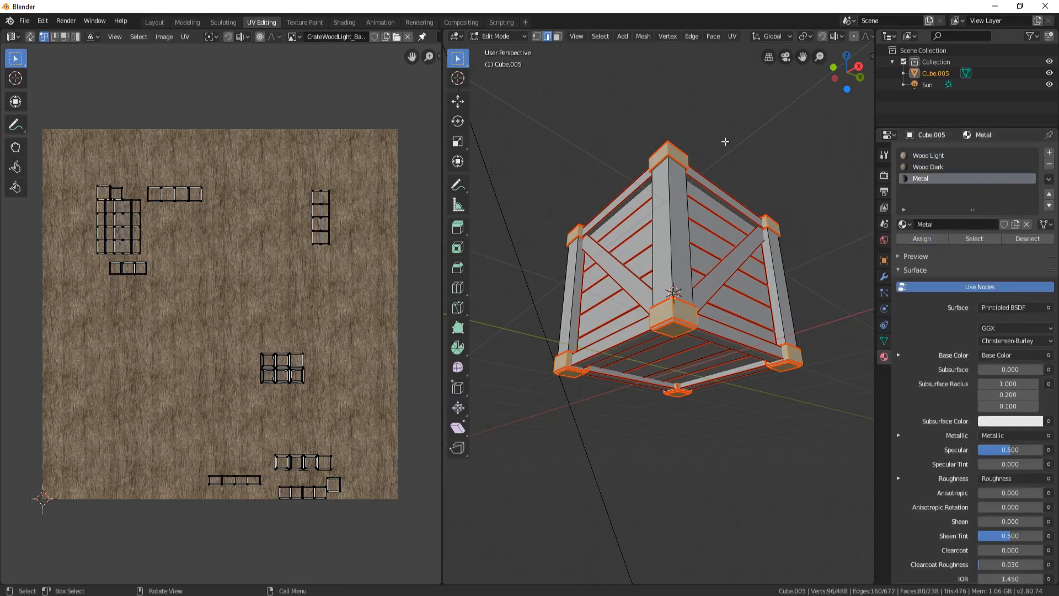
Step: Enlarge the properties area, show the crate with its material textures, hide the 3D viewport's tools and widen that viewport
{"action": "mouse_move", "coordinate": [874, 93]}
{"action": "left_mouse_down"}
{"action": "mouse_move", "coordinate": [1029, 93]}
{"action": "mouse_move", "coordinate": [837, 118]}
{"action": "left_mouse_up"}
{"action": "left_click", "coordinate": [1009, 35]}
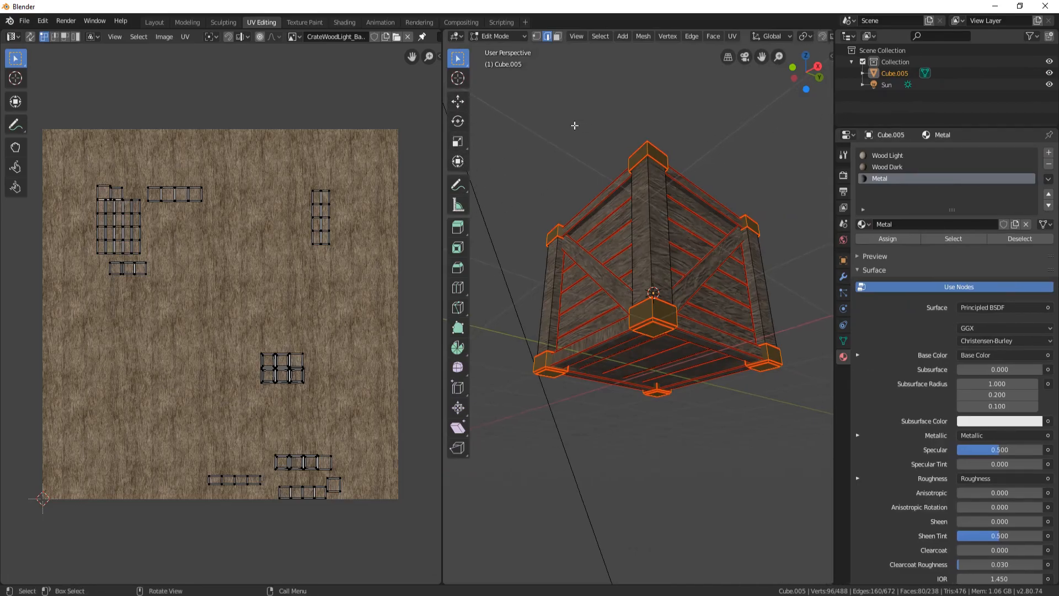
{"action": "key", "text": "t"}
{"action": "left_click_drag", "start_coordinate": [442, 199], "coordinate": [386, 201]}
Step: Check the metal texture on the corner blocks in Object Mode, unwrap the selected blocks in Edit Mode and return to Object Mode
{"action": "middle_click_drag", "start_coordinate": [592, 138], "coordinate": [596, 280]}
{"action": "key", "text": "Tab"}
{"action": "scroll", "coordinate": [596, 281], "scroll_direction": "up", "scroll_amount": 4}
{"action": "middle_click_drag", "start_coordinate": [513, 320], "coordinate": [647, 205], "text": "shift"}
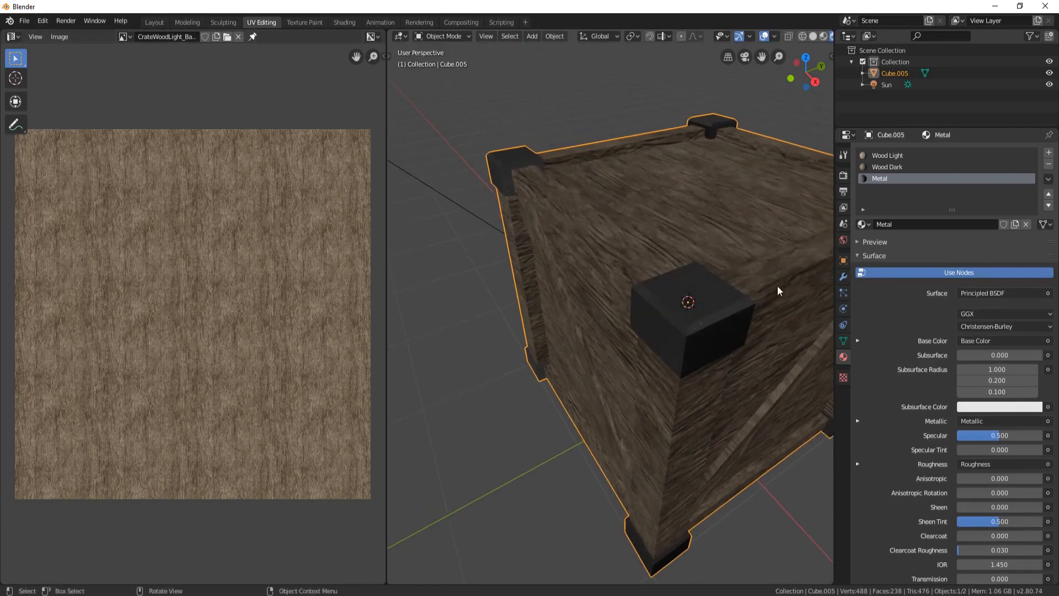
{"action": "middle_click_drag", "start_coordinate": [692, 310], "coordinate": [602, 287]}
{"action": "scroll", "coordinate": [601, 286], "scroll_direction": "up", "scroll_amount": 5}
{"action": "scroll", "coordinate": [602, 291], "scroll_direction": "down", "scroll_amount": 4}
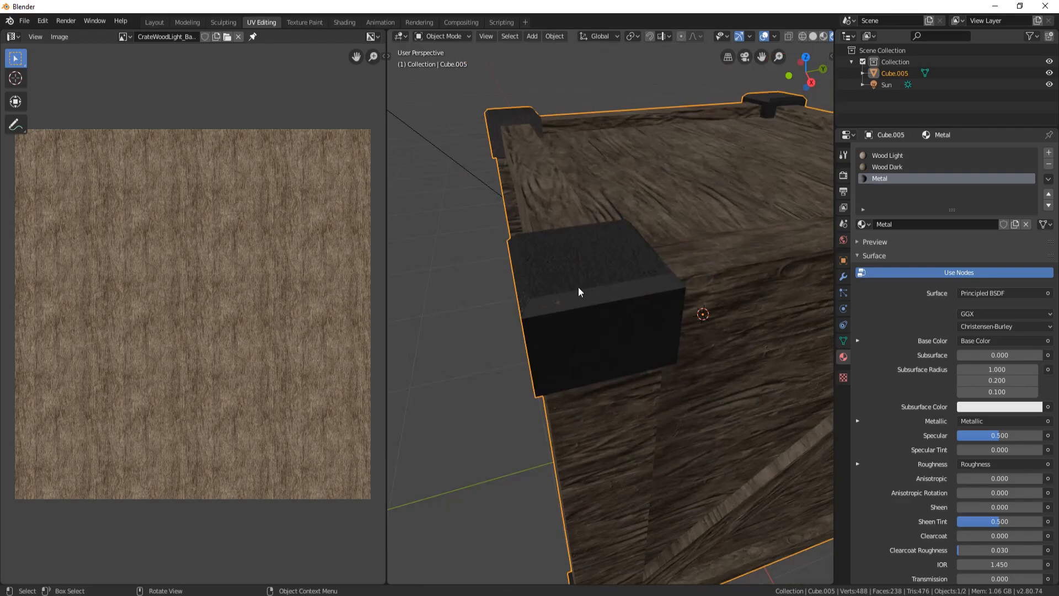
{"action": "key", "text": "Tab"}
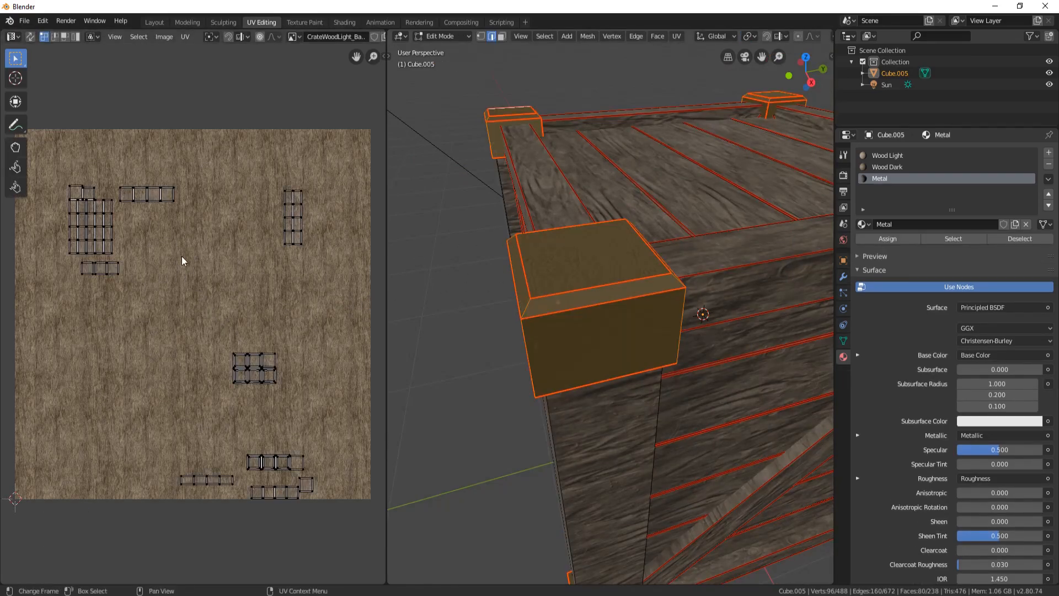
{"action": "key", "text": "u"}
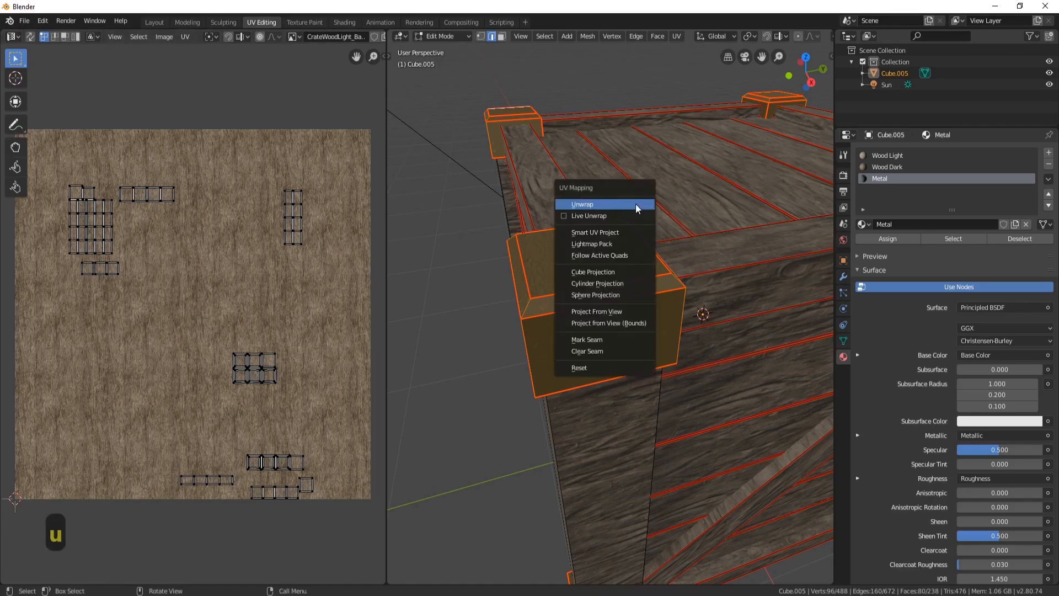
{"action": "left_click", "coordinate": [635, 203]}
{"action": "key", "text": "Tab"}
Step: Set the Metal material's Specular to 0.882 and inspect the corner blocks
{"action": "middle_click_drag", "start_coordinate": [528, 290], "coordinate": [664, 267]}
{"action": "scroll", "coordinate": [601, 254], "scroll_direction": "down", "scroll_amount": 6}
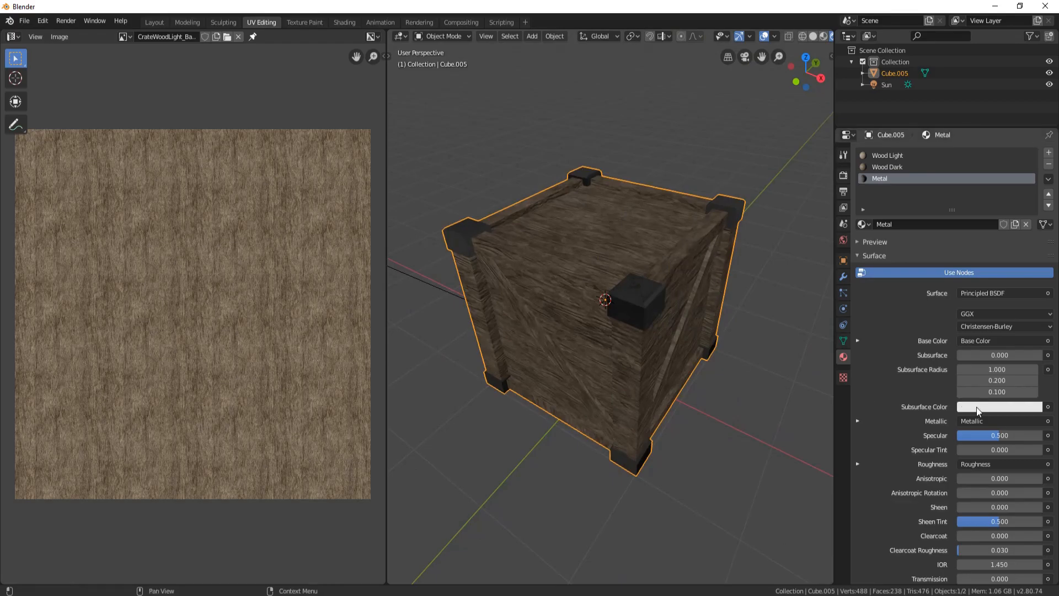
{"action": "mouse_move", "coordinate": [1035, 435]}
{"action": "left_mouse_down"}
{"action": "mouse_move", "coordinate": [958, 435]}
{"action": "mouse_move", "coordinate": [1043, 435]}
{"action": "mouse_move", "coordinate": [1032, 435]}
{"action": "left_mouse_up"}
{"action": "scroll", "coordinate": [664, 308], "scroll_direction": "up", "scroll_amount": 3}
{"action": "middle_click_drag", "start_coordinate": [664, 309], "coordinate": [619, 303]}
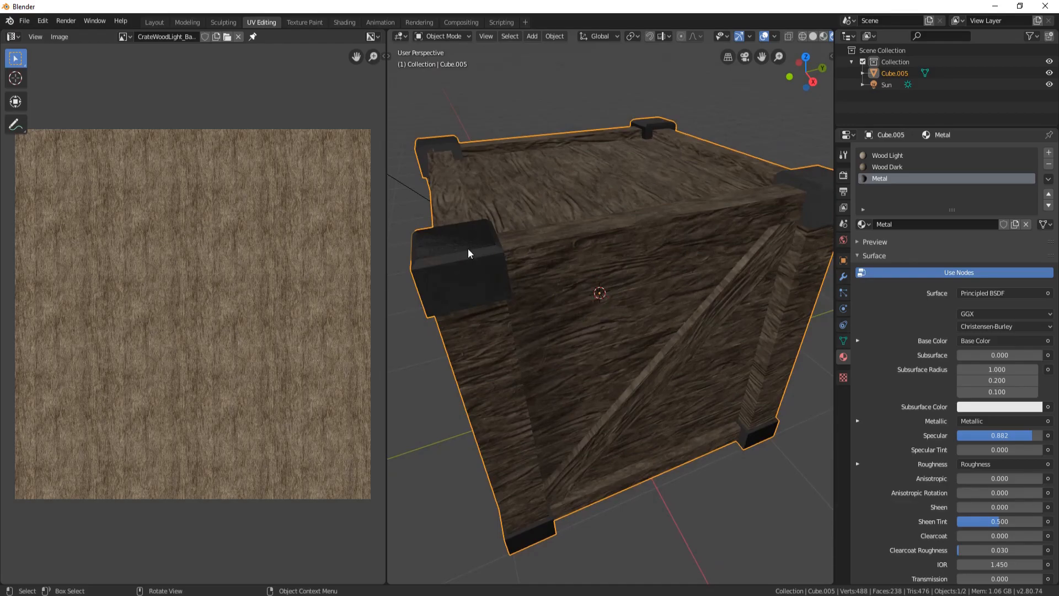
{"action": "middle_click_drag", "start_coordinate": [442, 184], "coordinate": [493, 235]}
{"action": "scroll", "coordinate": [511, 256], "scroll_direction": "down", "scroll_amount": 4}
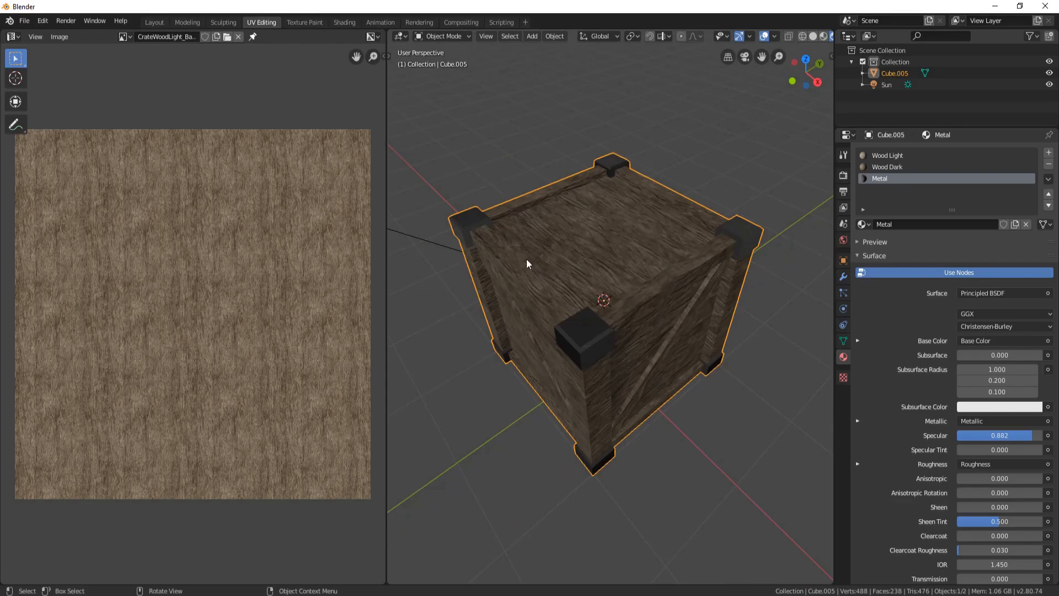
Step: In Edit Mode, select the crate's top frame boards and the diagonal brace, posts and bottom board of one side
{"action": "middle_click_drag", "start_coordinate": [527, 260], "coordinate": [569, 230]}
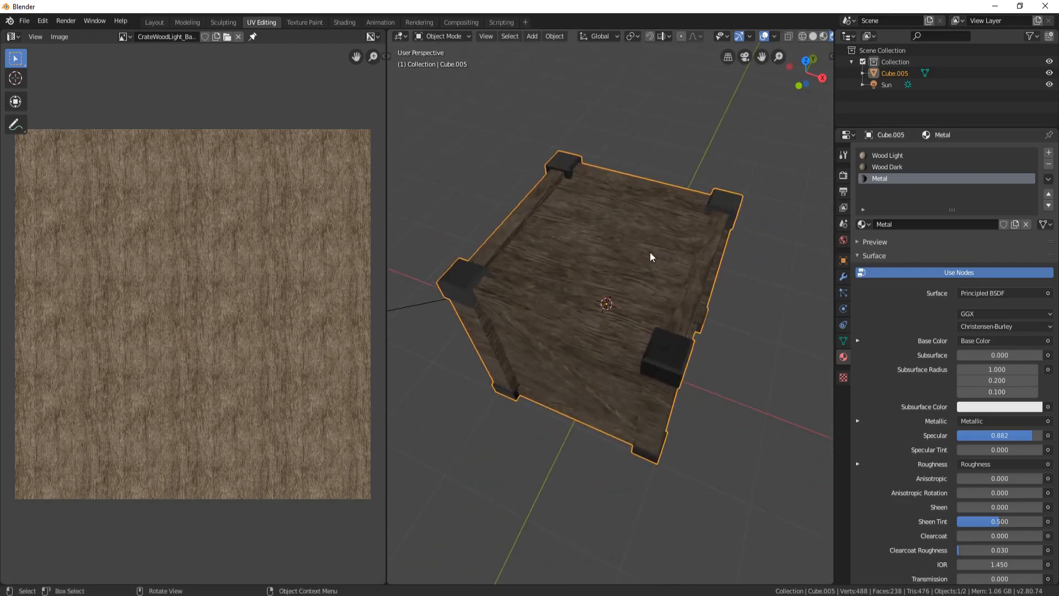
{"action": "middle_click_drag", "start_coordinate": [674, 281], "coordinate": [711, 255]}
{"action": "key", "text": "Tab"}
{"action": "left_click", "coordinate": [713, 256]}
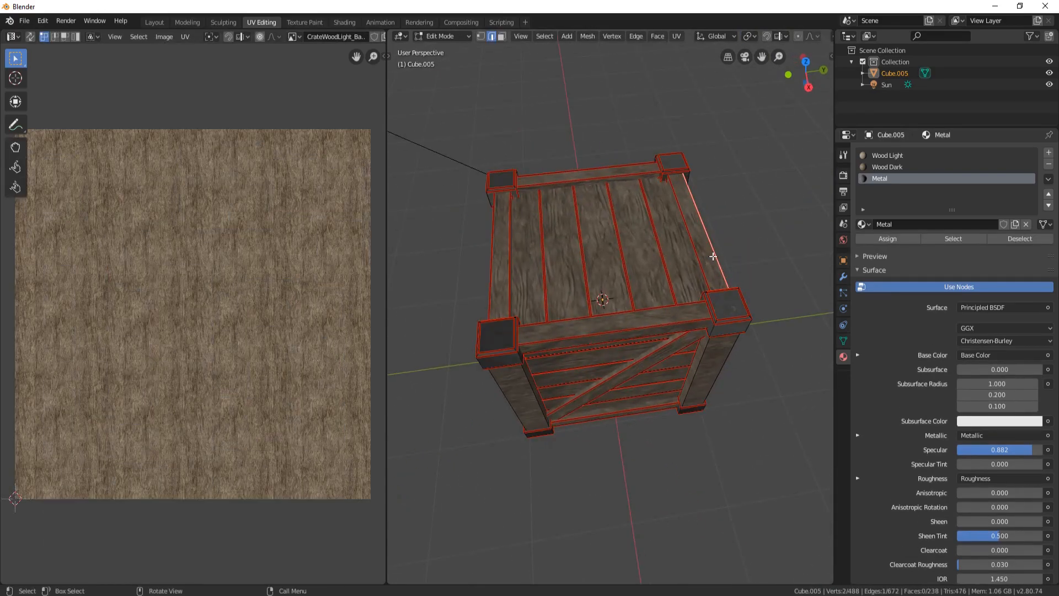
{"action": "key", "text": "l"}
{"action": "key", "text": "l"}
{"action": "key", "text": "l"}
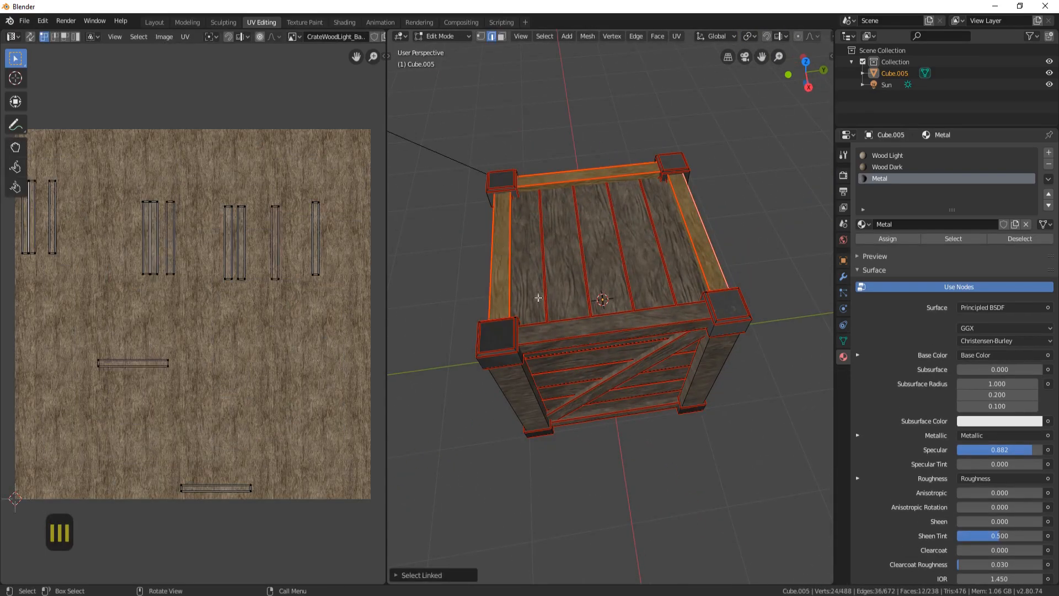
{"action": "key", "text": "l"}
{"action": "middle_click_drag", "start_coordinate": [577, 333], "coordinate": [622, 279]}
{"action": "key", "text": "l"}
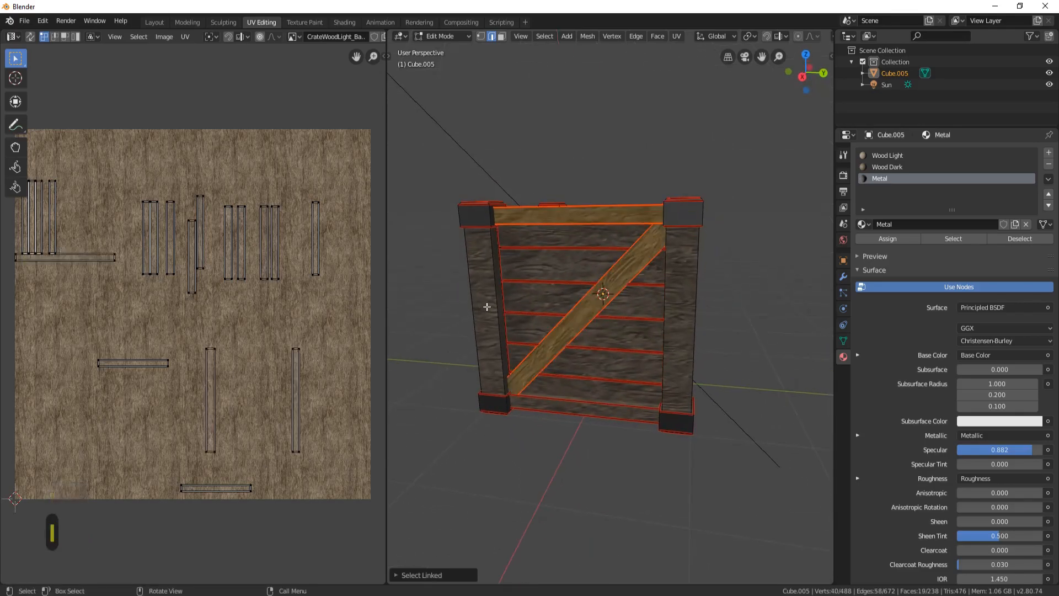
{"action": "key", "text": "l"}
{"action": "key", "text": "l"}
{"action": "key", "text": "l"}
Step: Add the posts, diagonal braces and frame boards of the remaining sides to the selection and unwrap the whole frame
{"action": "middle_click_drag", "start_coordinate": [692, 341], "coordinate": [645, 288]}
{"action": "key", "text": "l"}
{"action": "key", "text": "l"}
{"action": "key", "text": "l"}
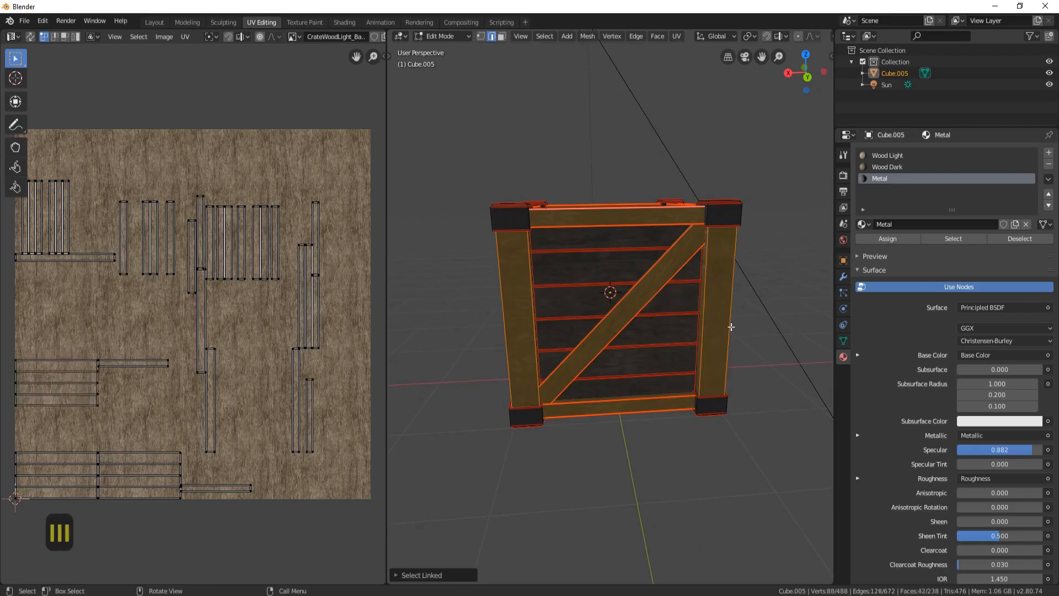
{"action": "middle_click_drag", "start_coordinate": [653, 386], "coordinate": [611, 310]}
{"action": "key", "text": "l"}
{"action": "key", "text": "l"}
{"action": "key", "text": "l"}
{"action": "middle_click_drag", "start_coordinate": [725, 345], "coordinate": [658, 389]}
{"action": "key", "text": "l"}
{"action": "key", "text": "l"}
{"action": "middle_click_drag", "start_coordinate": [738, 380], "coordinate": [661, 344]}
{"action": "scroll", "coordinate": [302, 369], "scroll_direction": "down", "scroll_amount": 2}
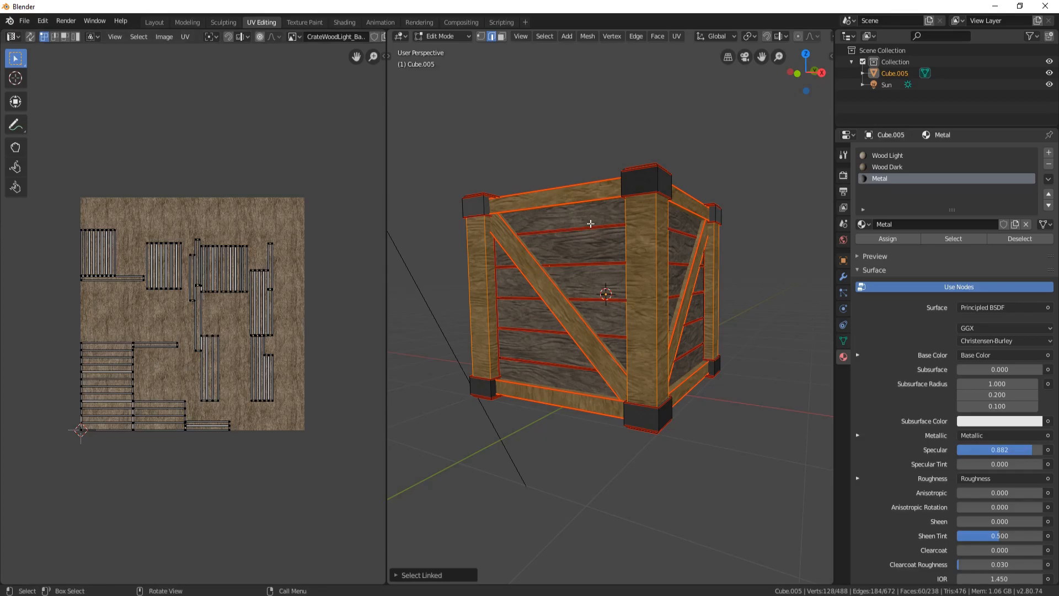
{"action": "key", "text": "u"}
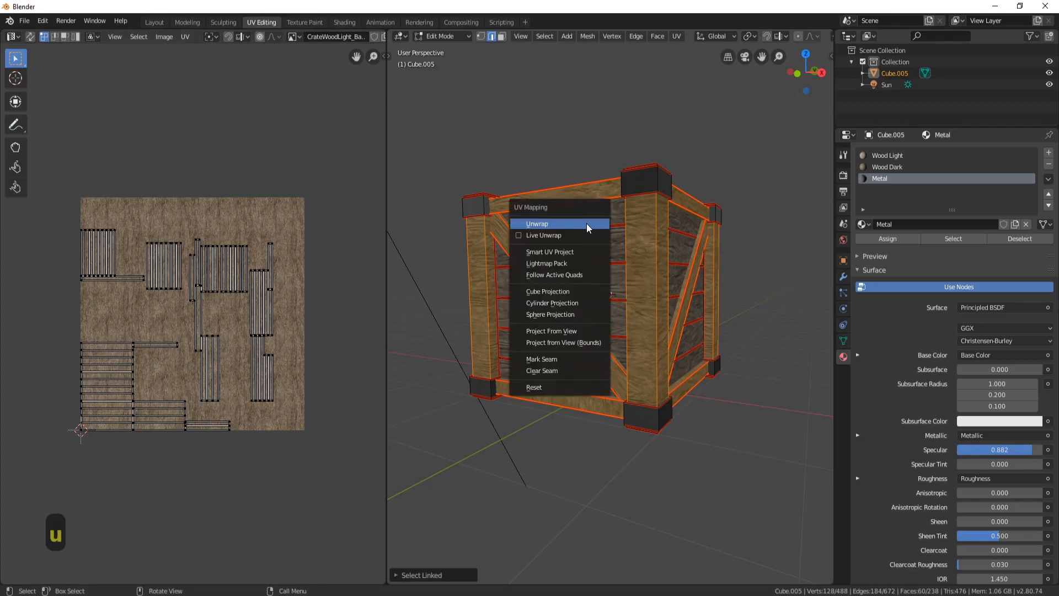
{"action": "left_click", "coordinate": [568, 226]}
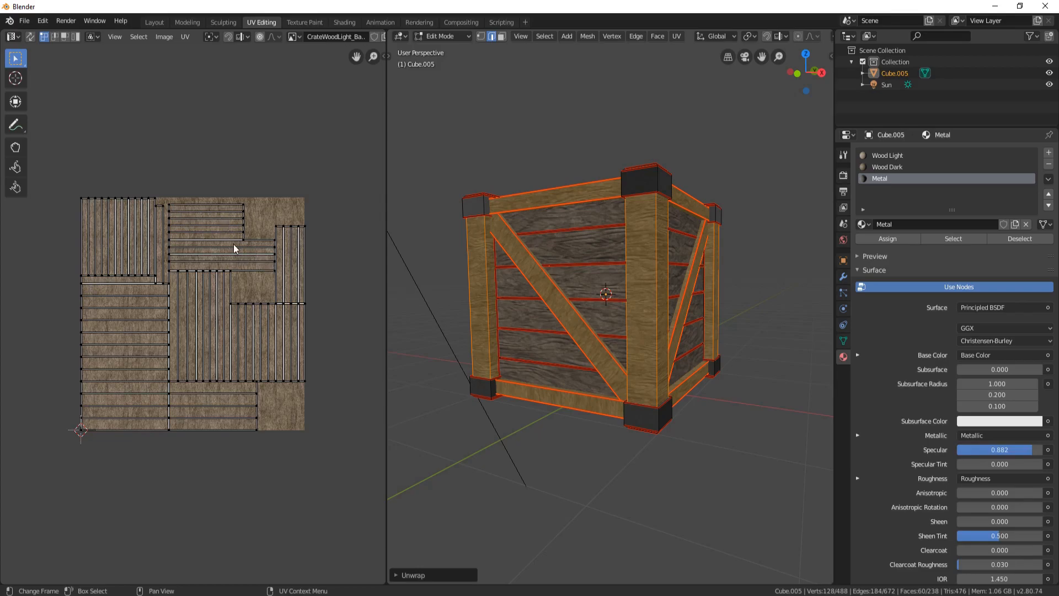
Step: Select the large column of horizontal board islands in the lower-left part of the UV layout
{"action": "scroll", "coordinate": [235, 244], "scroll_direction": "up", "scroll_amount": 7}
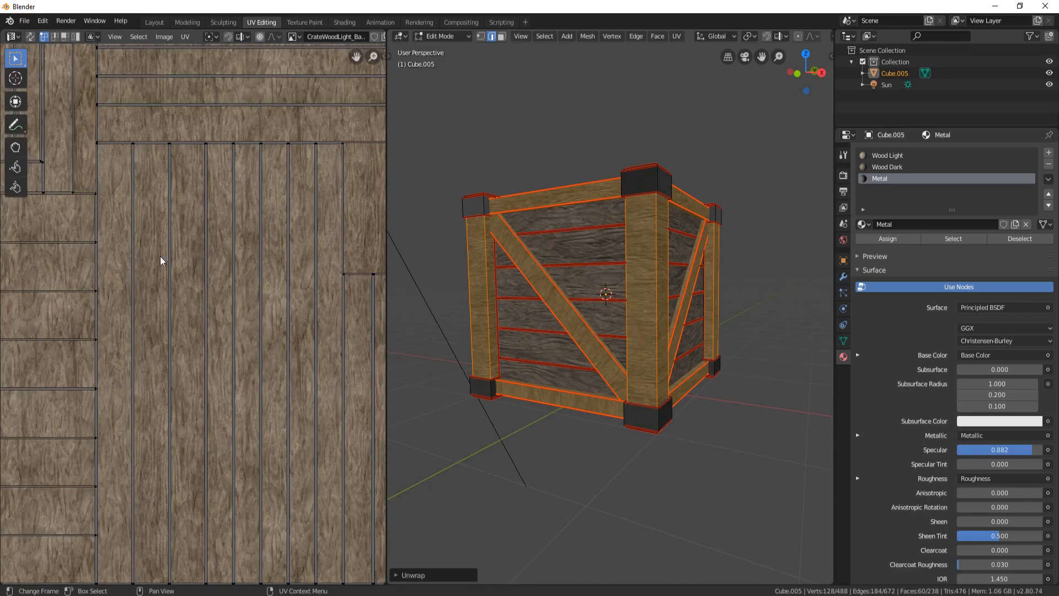
{"action": "key", "text": "Home"}
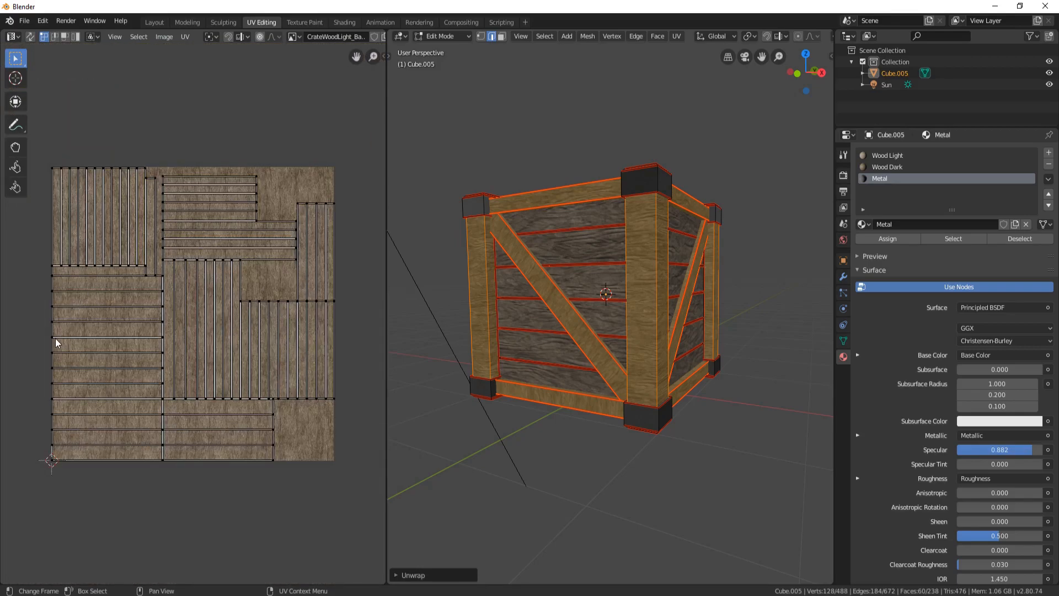
{"action": "key", "text": "b"}
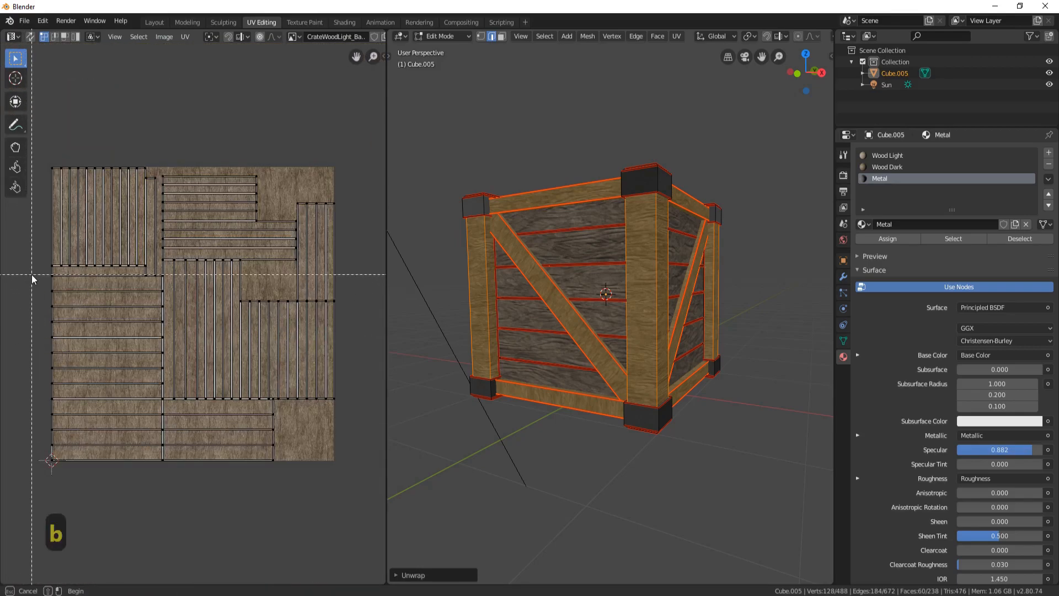
{"action": "left_click_drag", "start_coordinate": [32, 270], "coordinate": [72, 484]}
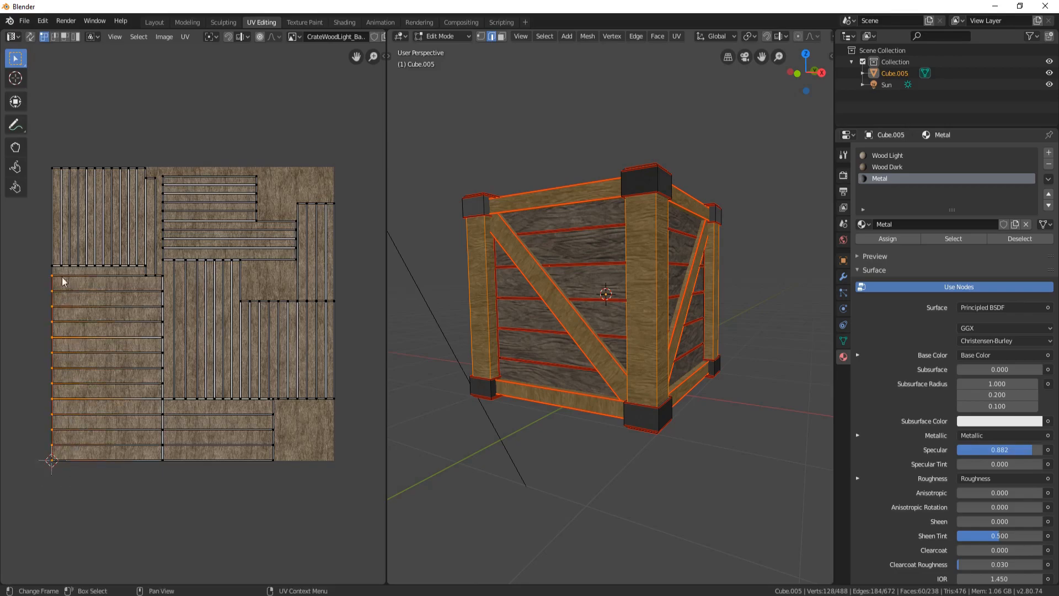
{"action": "key", "text": "ctrl+KP_Add"}
{"action": "key", "text": "ctrl+KP_Add"}
{"action": "key", "text": "ctrl+KP_Add"}
{"action": "key", "text": "ctrl+KP_Add"}
{"action": "key", "text": "ctrl+KP_Add"}
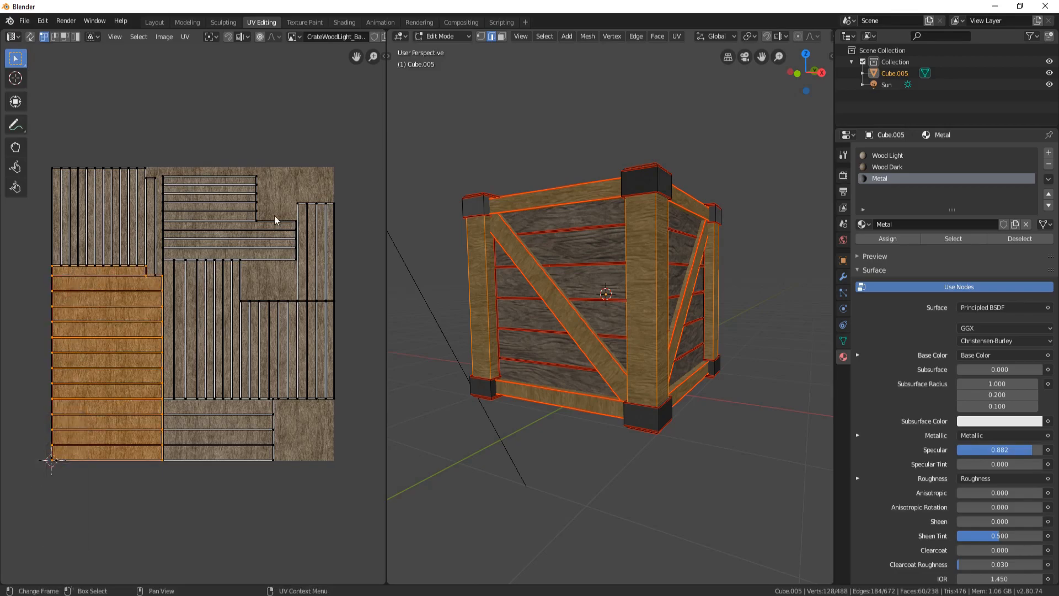
Step: Add the remaining horizontal board islands in the upper middle and lower middle of the UV layout to the selection
{"action": "key", "text": "b"}
{"action": "left_click_drag", "start_coordinate": [246, 167], "coordinate": [273, 225]}
{"action": "key", "text": "ctrl+KP_Add"}
{"action": "key", "text": "ctrl+KP_Add"}
{"action": "key", "text": "ctrl+KP_Add"}
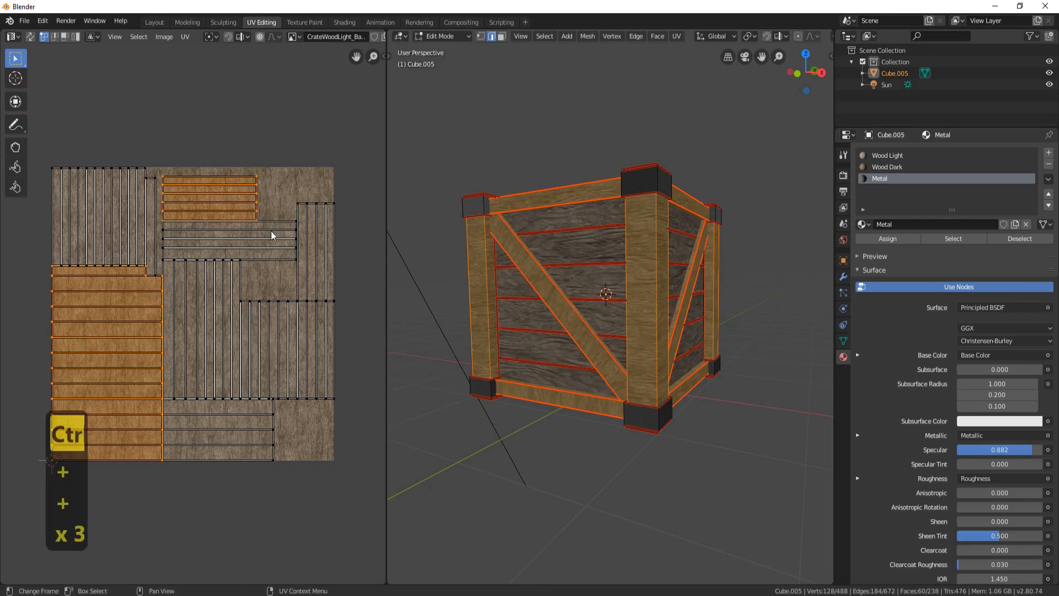
{"action": "key", "text": "l"}
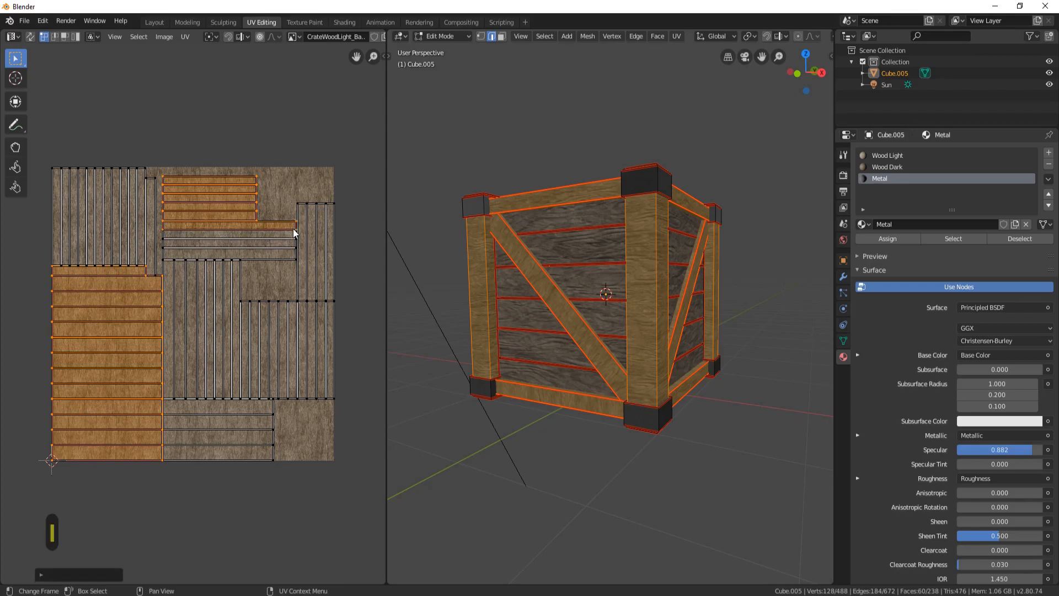
{"action": "key", "text": "l"}
{"action": "key", "text": "l"}
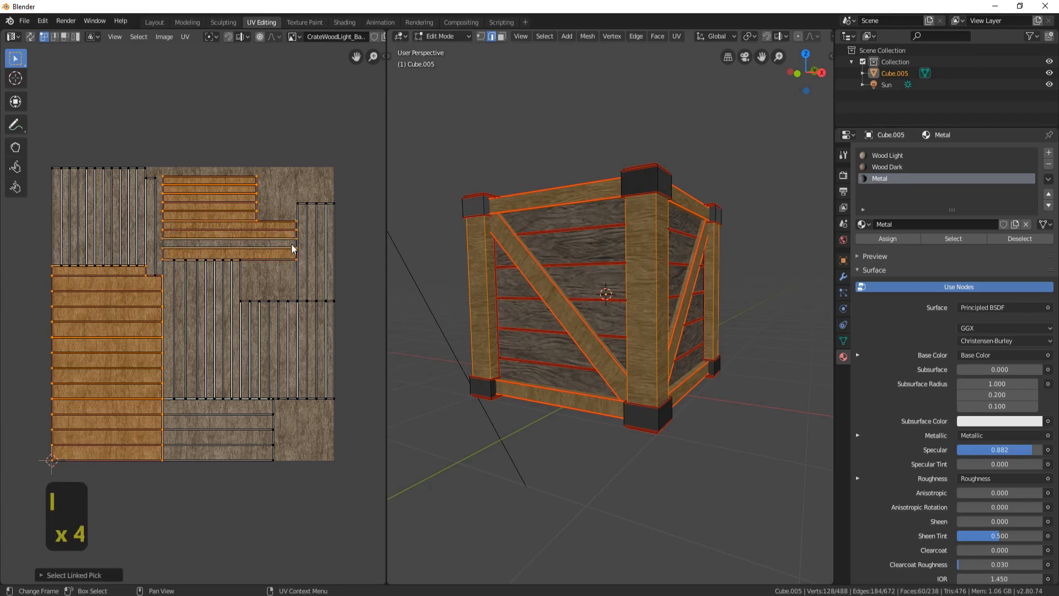
{"action": "key", "text": "l"}
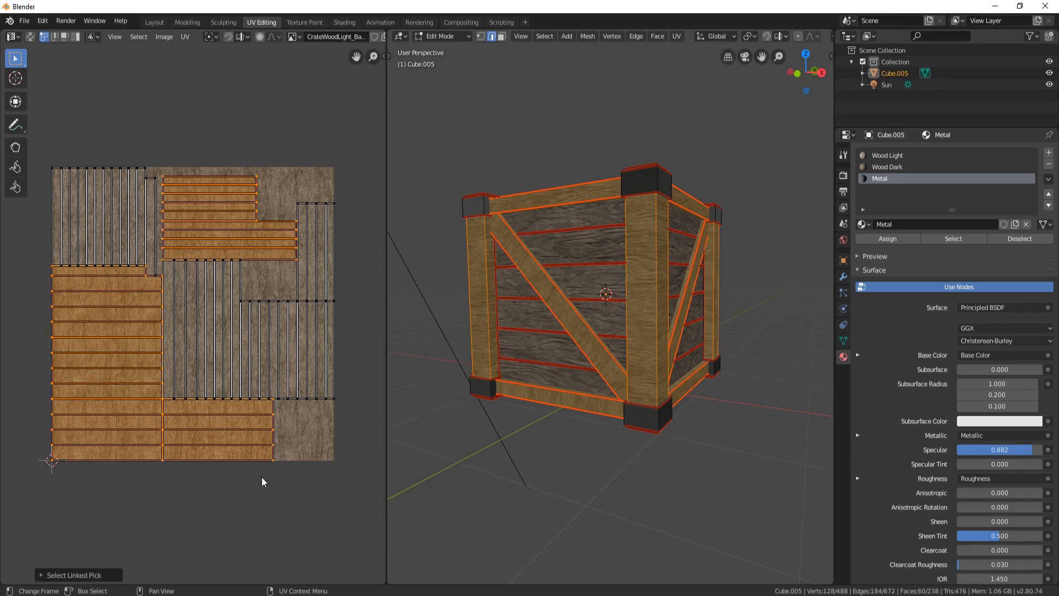
Step: Rotate the selected UV islands by 90 degrees and check the wood grain on the crate
{"action": "type", "text": "r90"}
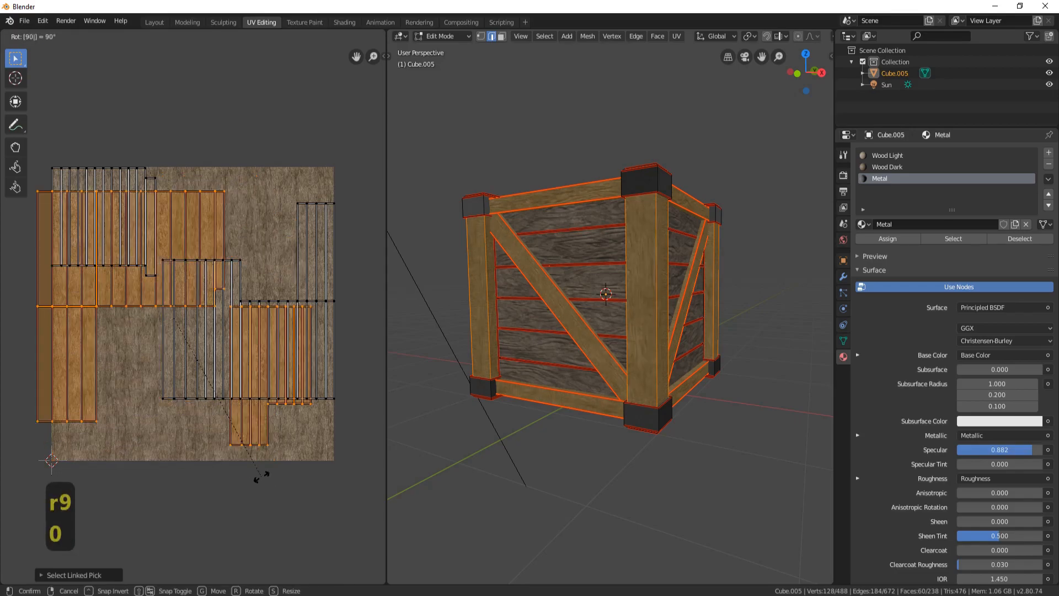
{"action": "key", "text": "Return"}
{"action": "mouse_move", "coordinate": [534, 276]}
{"action": "middle_mouse_down"}
{"action": "mouse_move", "coordinate": [636, 300]}
{"action": "mouse_move", "coordinate": [674, 293]}
{"action": "mouse_move", "coordinate": [519, 267]}
{"action": "middle_mouse_up"}
{"action": "key", "text": "Tab"}
{"action": "key", "text": "Tab"}
Step: Pack all of the frame's UV islands with rotation turned off and inspect the wood grain on the crate
{"action": "key", "text": "a"}
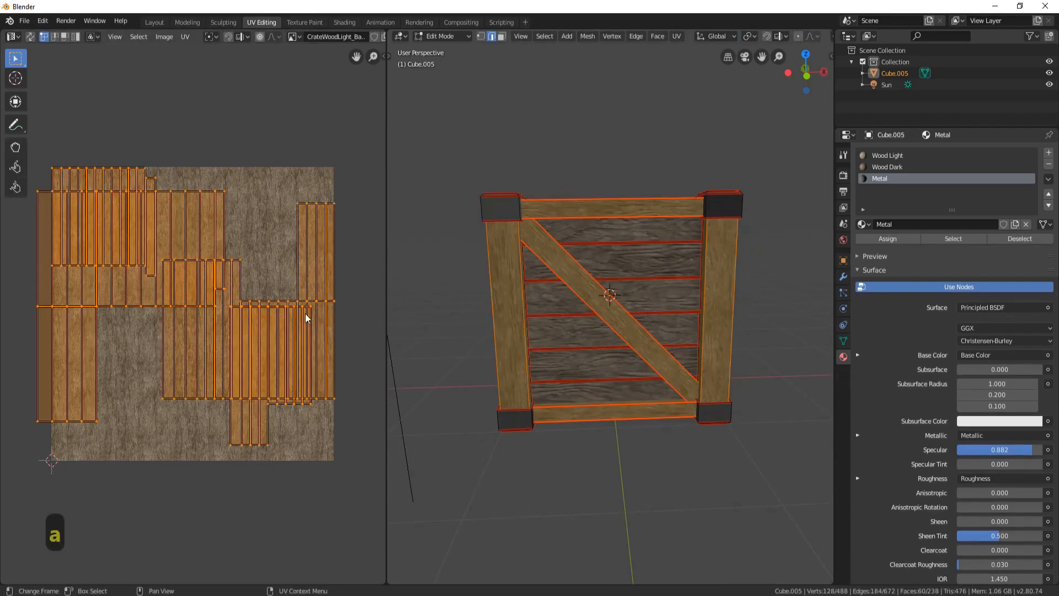
{"action": "left_click", "coordinate": [184, 36]}
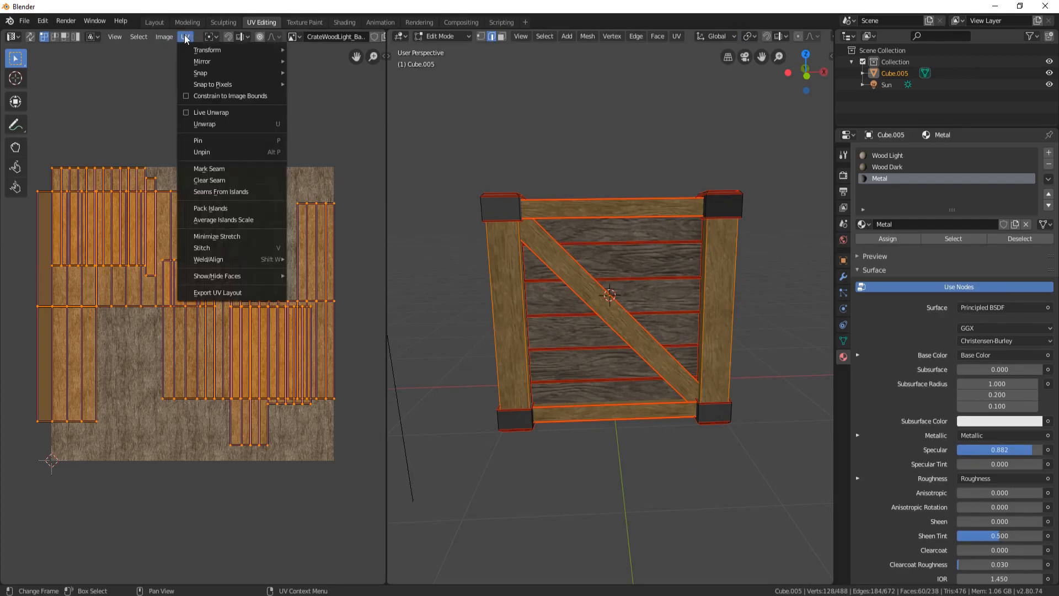
{"action": "left_click", "coordinate": [223, 209]}
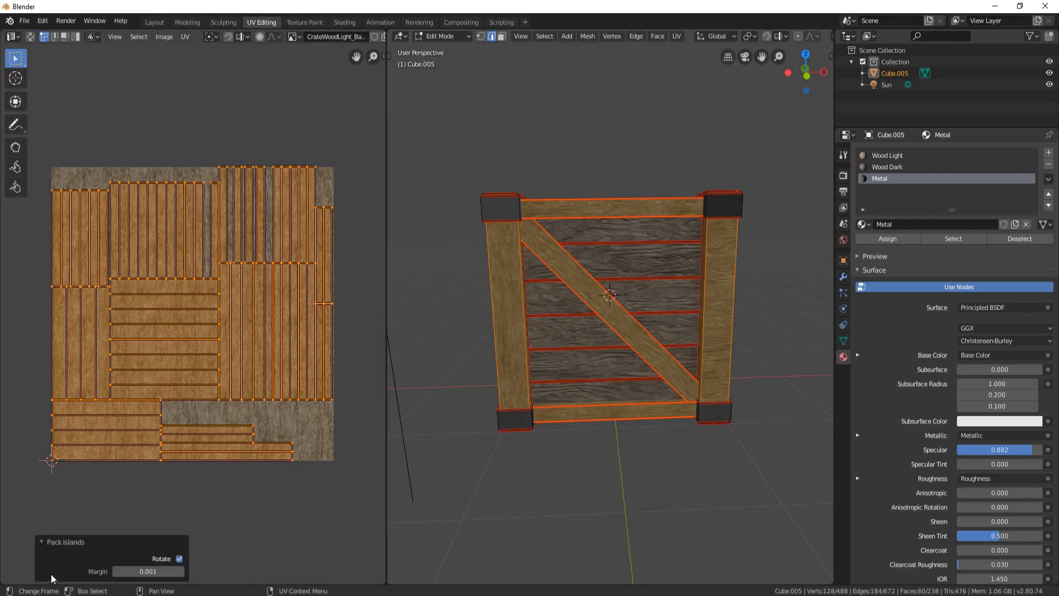
{"action": "left_click", "coordinate": [179, 559]}
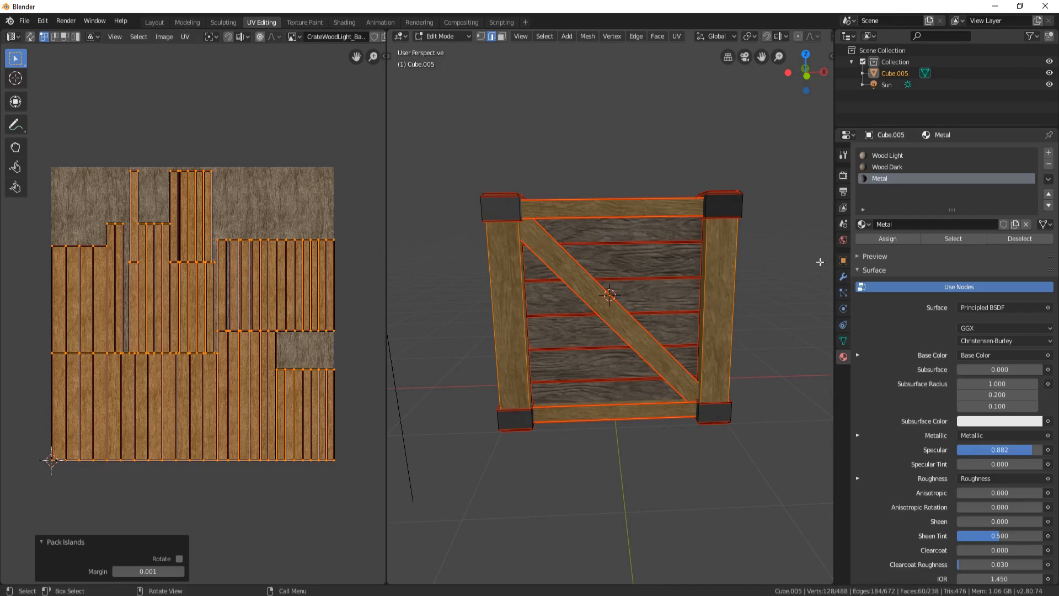
{"action": "middle_click_drag", "start_coordinate": [819, 262], "coordinate": [765, 260]}
{"action": "key", "text": "Tab"}
{"action": "scroll", "coordinate": [647, 277], "scroll_direction": "up", "scroll_amount": 5}
{"action": "scroll", "coordinate": [670, 272], "scroll_direction": "down", "scroll_amount": 3}
{"action": "middle_click_drag", "start_coordinate": [670, 272], "coordinate": [591, 236]}
{"action": "scroll", "coordinate": [584, 210], "scroll_direction": "up", "scroll_amount": 5}
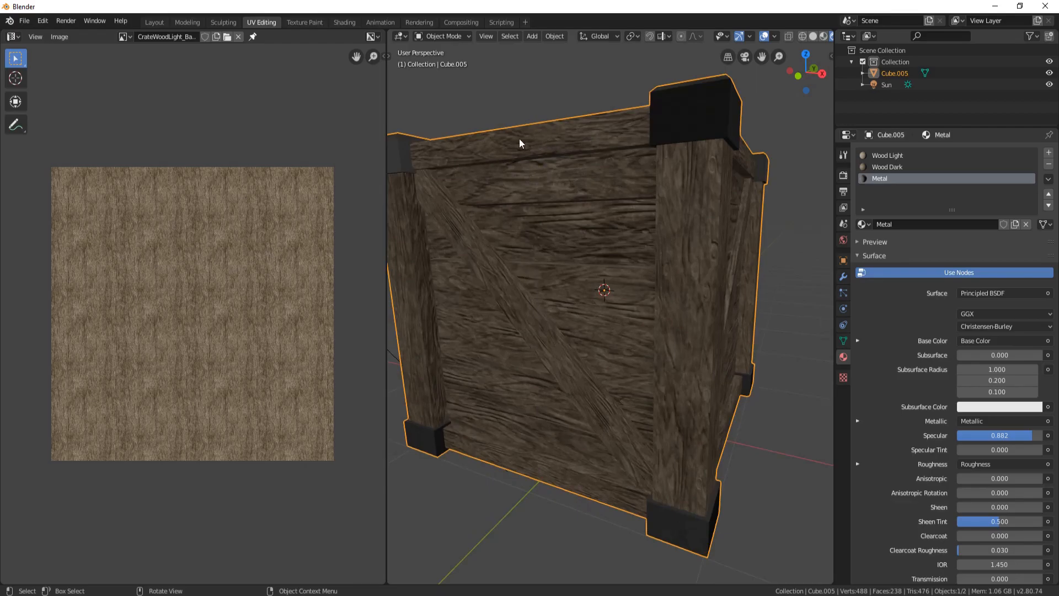
Step: Assign the Wood Dark material to the selected frame boards and inspect the crate
{"action": "key", "text": "Tab"}
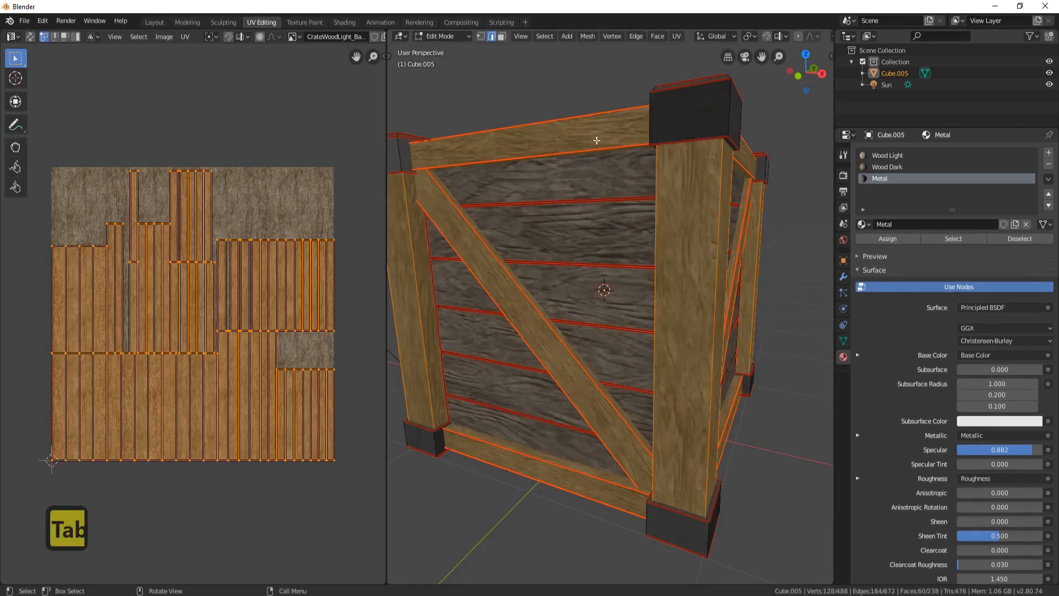
{"action": "left_click", "coordinate": [892, 166]}
{"action": "left_click", "coordinate": [899, 239]}
{"action": "key", "text": "Tab"}
{"action": "middle_click_drag", "start_coordinate": [545, 207], "coordinate": [593, 157]}
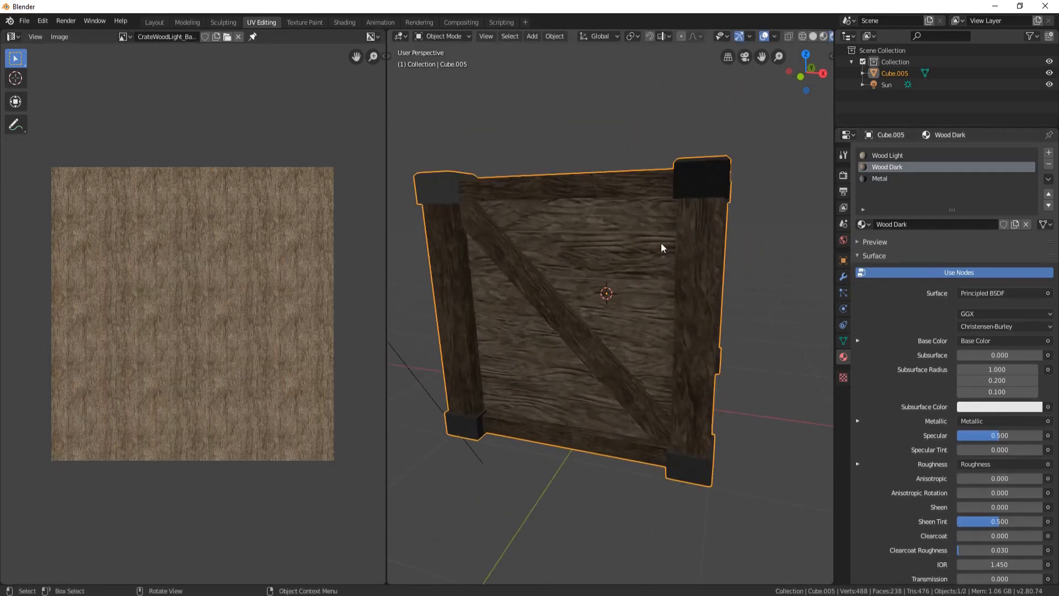
{"action": "middle_click_drag", "start_coordinate": [660, 246], "coordinate": [658, 250]}
{"action": "scroll", "coordinate": [647, 270], "scroll_direction": "up", "scroll_amount": 4}
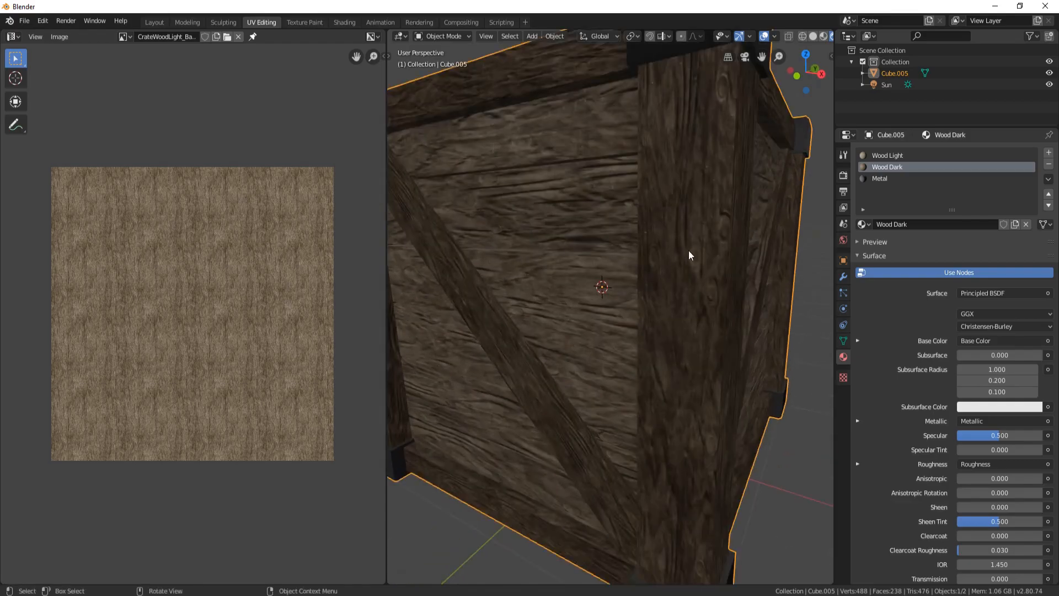
Step: Enlarge the frame's UV islands well beyond the texture and check the grain density on the crate
{"action": "key", "text": "Tab"}
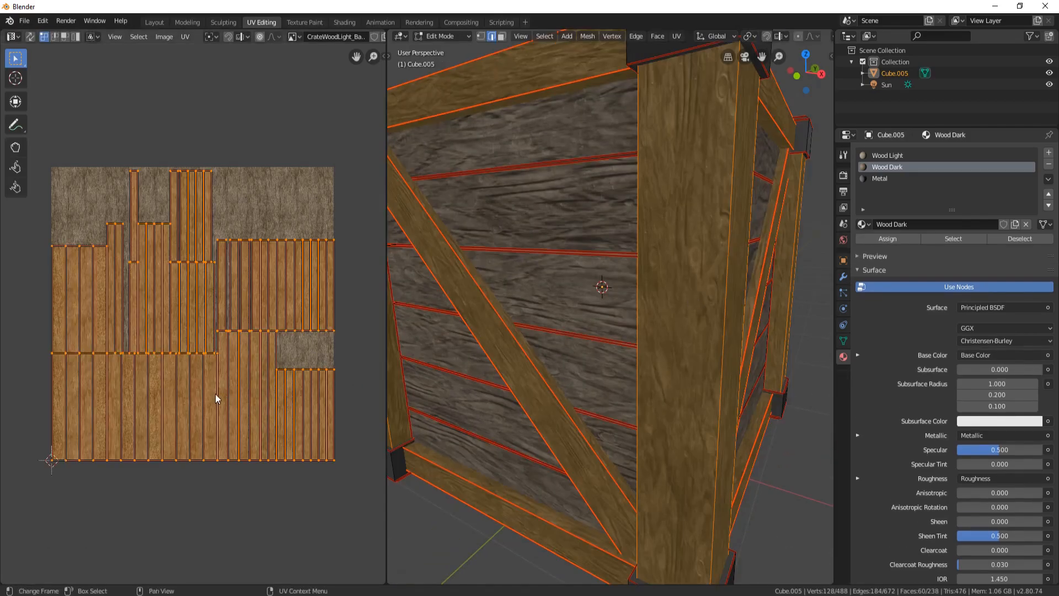
{"action": "key", "text": "s"}
{"action": "left_click", "coordinate": [318, 496]}
{"action": "key", "text": "Tab"}
{"action": "scroll", "coordinate": [684, 356], "scroll_direction": "down", "scroll_amount": 6}
{"action": "middle_click_drag", "start_coordinate": [652, 348], "coordinate": [671, 338]}
{"action": "scroll", "coordinate": [663, 303], "scroll_direction": "up", "scroll_amount": 4}
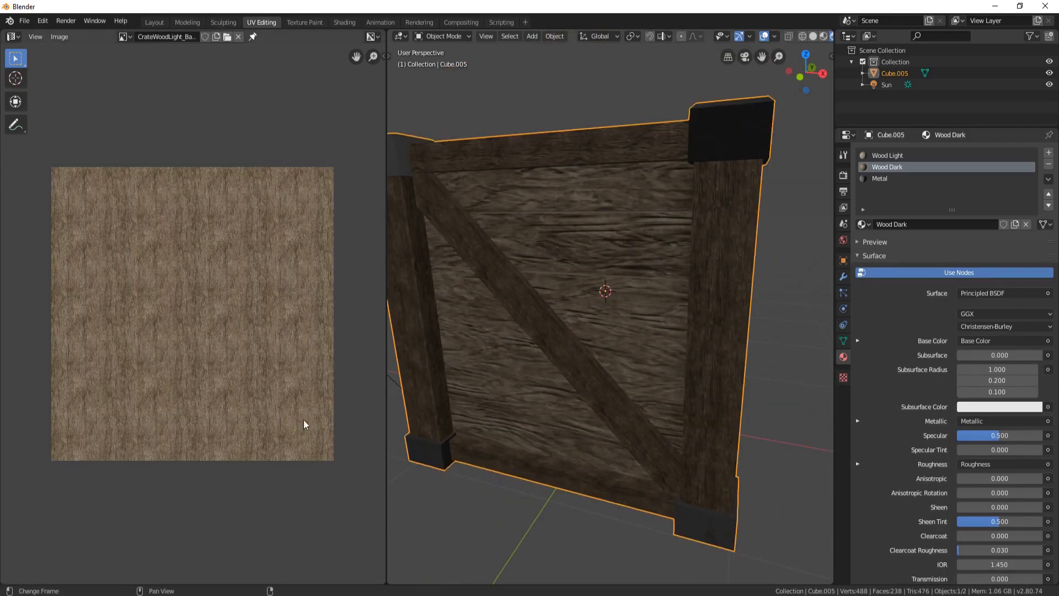
Step: Scale the frame's UV islands down to about 0.28 and check the coarser wood grain from several sides
{"action": "key", "text": "Tab"}
{"action": "key", "text": "s"}
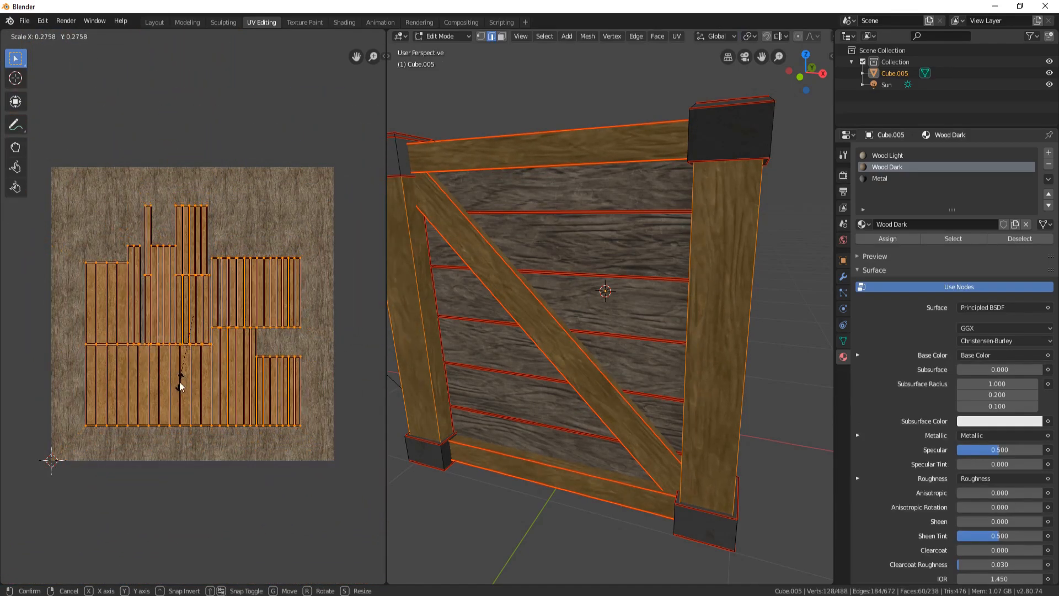
{"action": "left_click", "coordinate": [182, 371]}
{"action": "key", "text": "Tab"}
{"action": "scroll", "coordinate": [610, 266], "scroll_direction": "down", "scroll_amount": 5}
{"action": "middle_click_drag", "start_coordinate": [644, 276], "coordinate": [582, 241]}
{"action": "scroll", "coordinate": [587, 228], "scroll_direction": "up", "scroll_amount": 6}
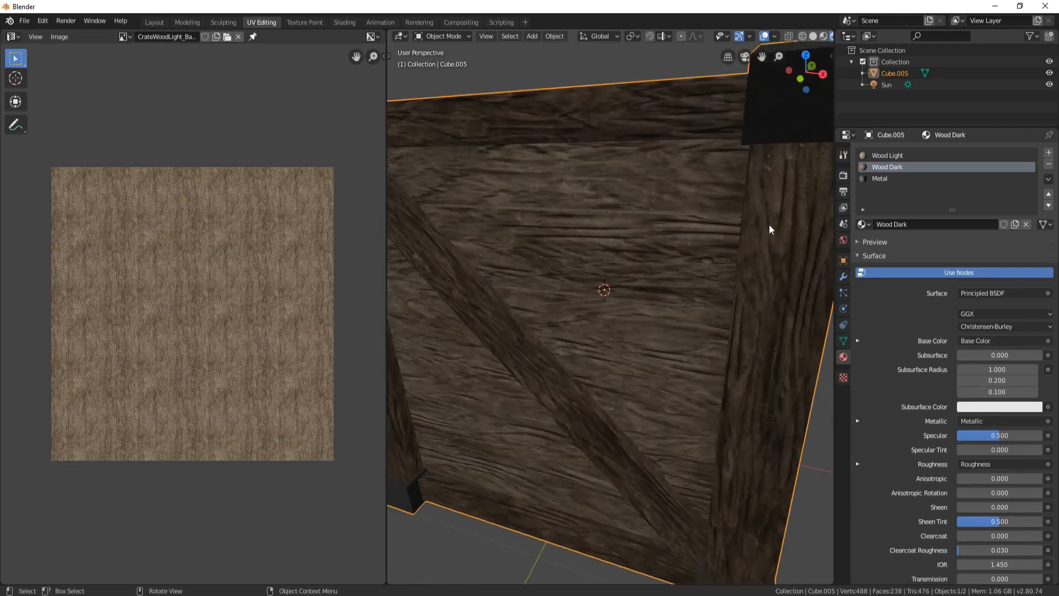
{"action": "scroll", "coordinate": [768, 228], "scroll_direction": "down", "scroll_amount": 6}
{"action": "middle_click_drag", "start_coordinate": [761, 231], "coordinate": [631, 264]}
{"action": "middle_click_drag", "start_coordinate": [730, 224], "coordinate": [596, 231]}
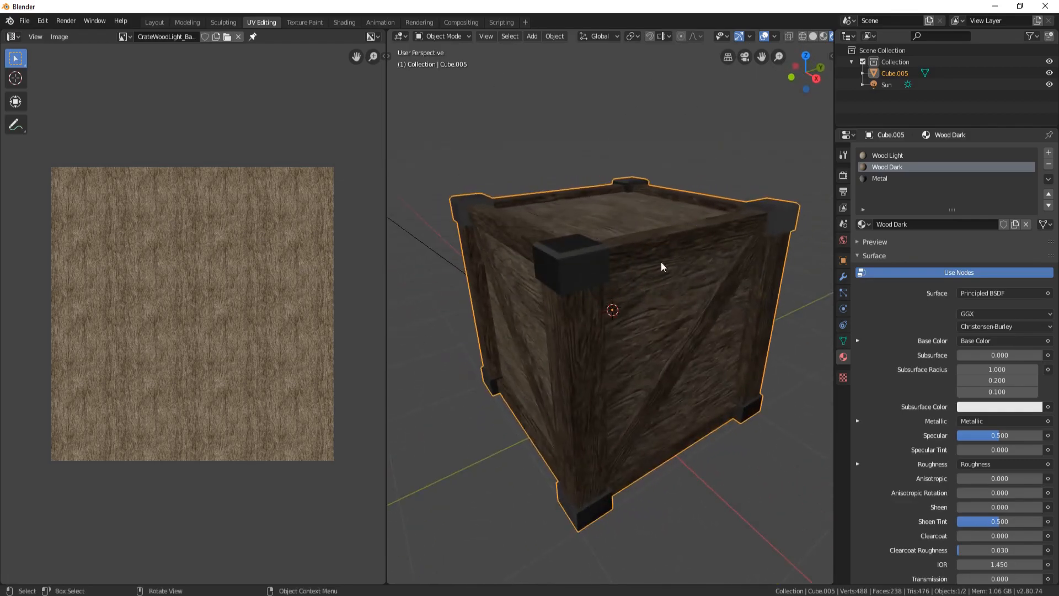
Step: Hide the selected posts, braces and frame boards in Edit Mode to expose the inner planks
{"action": "key", "text": "Tab"}
{"action": "middle_click_drag", "start_coordinate": [666, 279], "coordinate": [535, 207]}
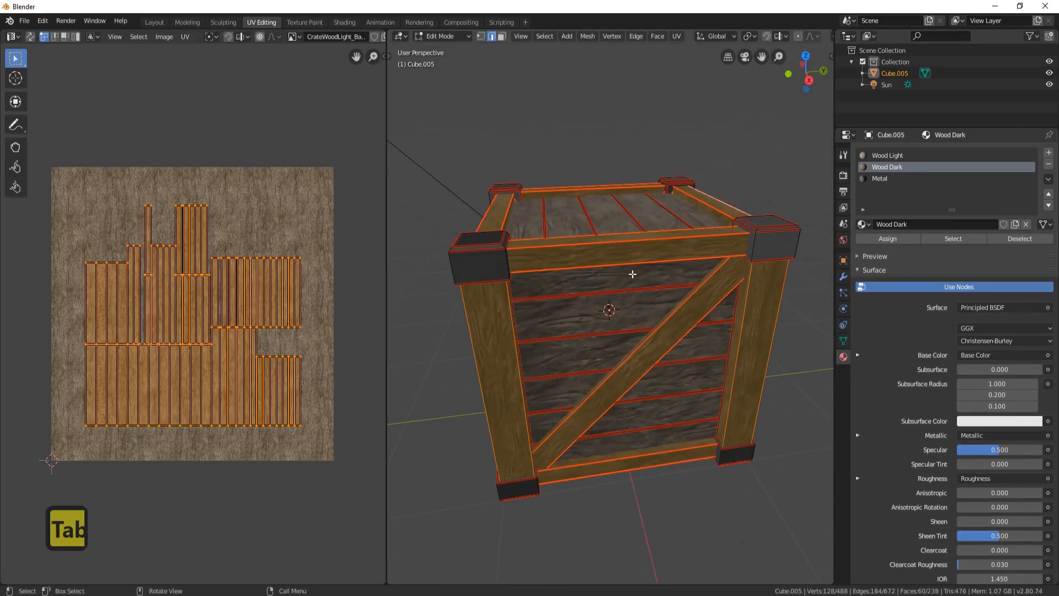
{"action": "middle_click_drag", "start_coordinate": [621, 207], "coordinate": [569, 210]}
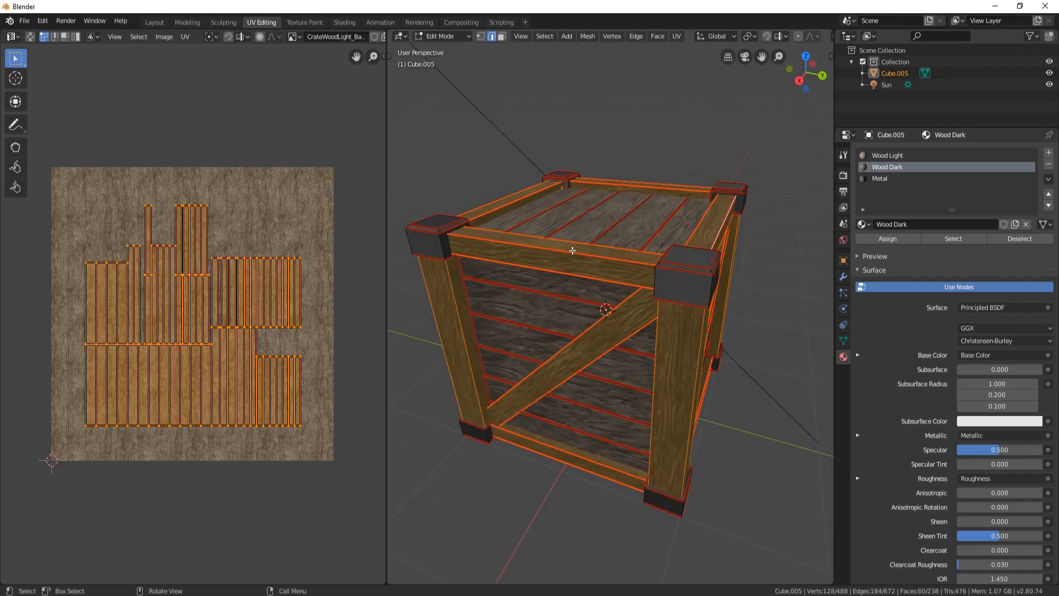
{"action": "key", "text": "h"}
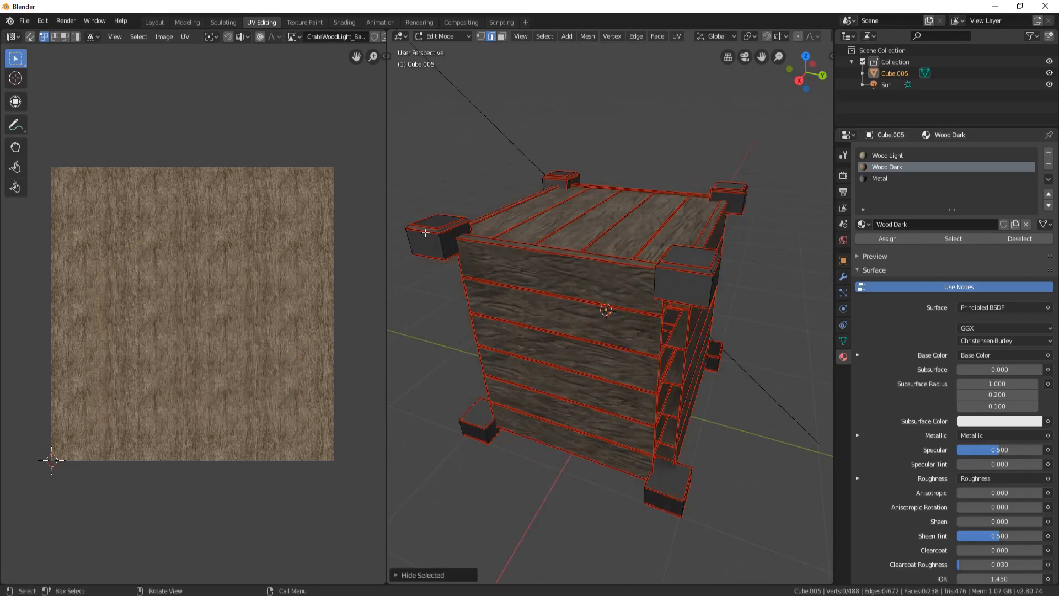
Step: Select all the metal corner blocks and hide them, leaving only the inner planks
{"action": "key", "text": "l"}
{"action": "key", "text": "l"}
{"action": "key", "text": "l"}
{"action": "key", "text": "l"}
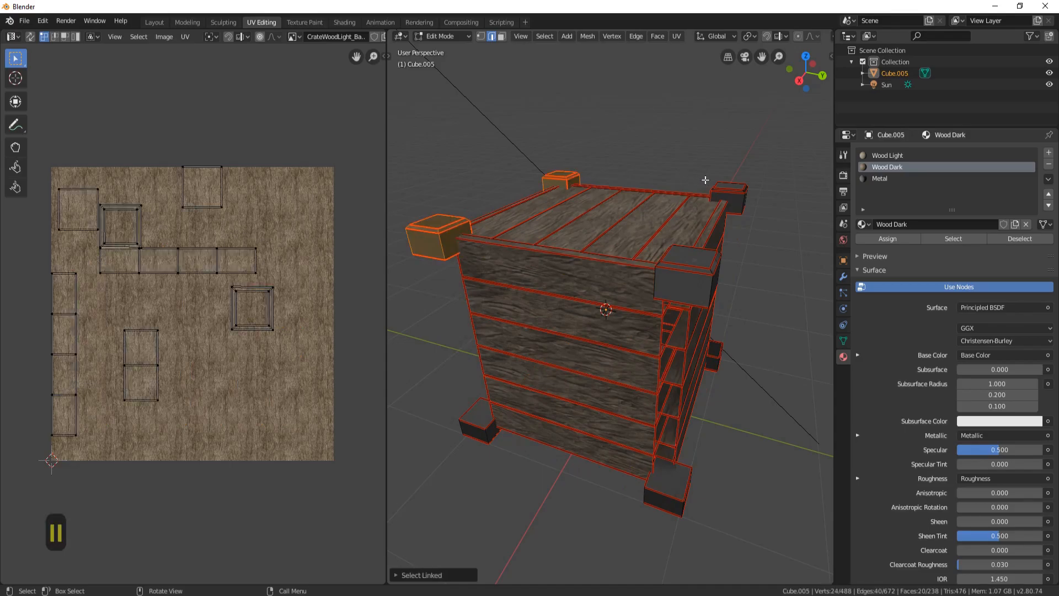
{"action": "key", "text": "l"}
{"action": "key", "text": "l"}
{"action": "middle_click_drag", "start_coordinate": [712, 370], "coordinate": [487, 435]}
{"action": "key", "text": "l"}
{"action": "key", "text": "l"}
{"action": "key", "text": "h"}
Step: Select all the remaining inner planks and unwrap them
{"action": "middle_click_drag", "start_coordinate": [515, 345], "coordinate": [580, 248]}
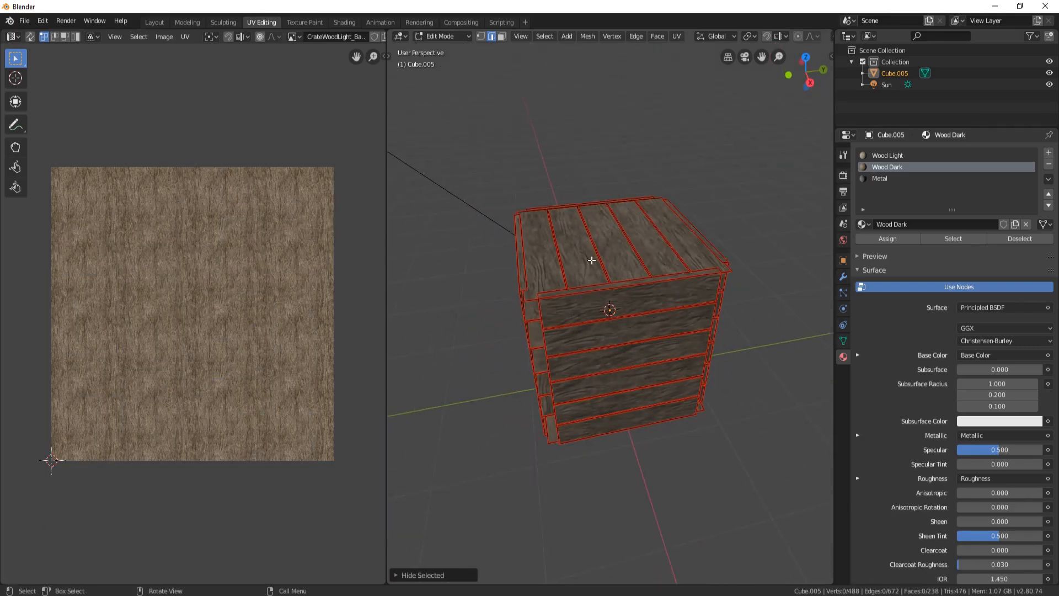
{"action": "key", "text": "a"}
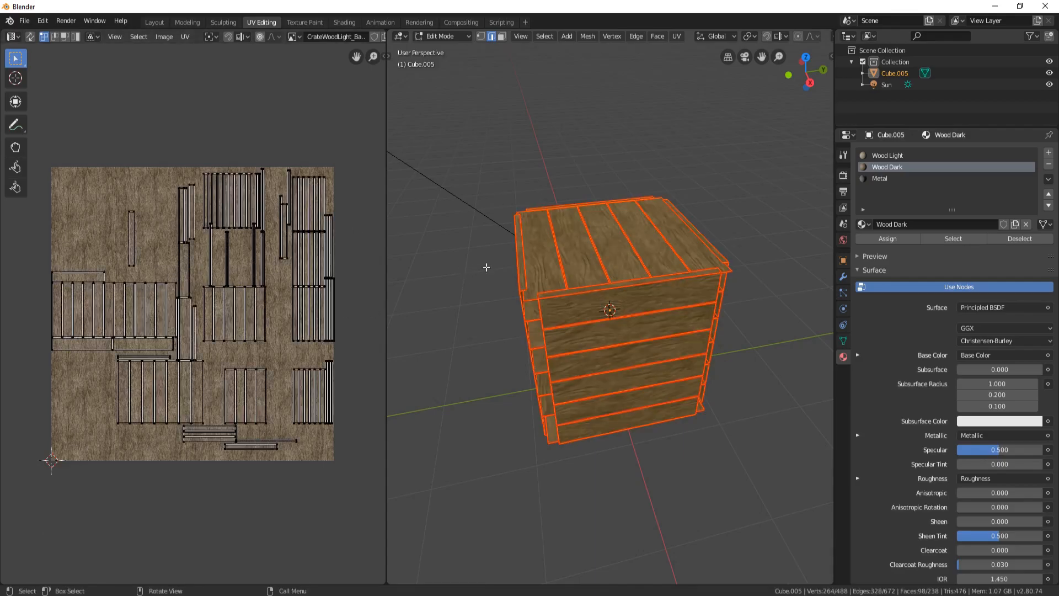
{"action": "key", "text": "u"}
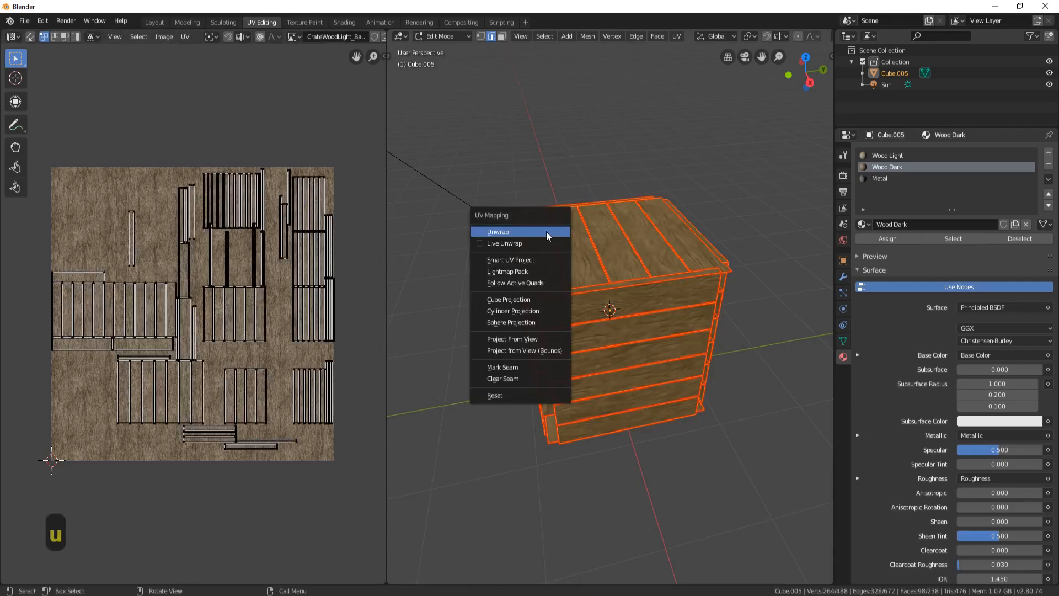
{"action": "left_click", "coordinate": [551, 232]}
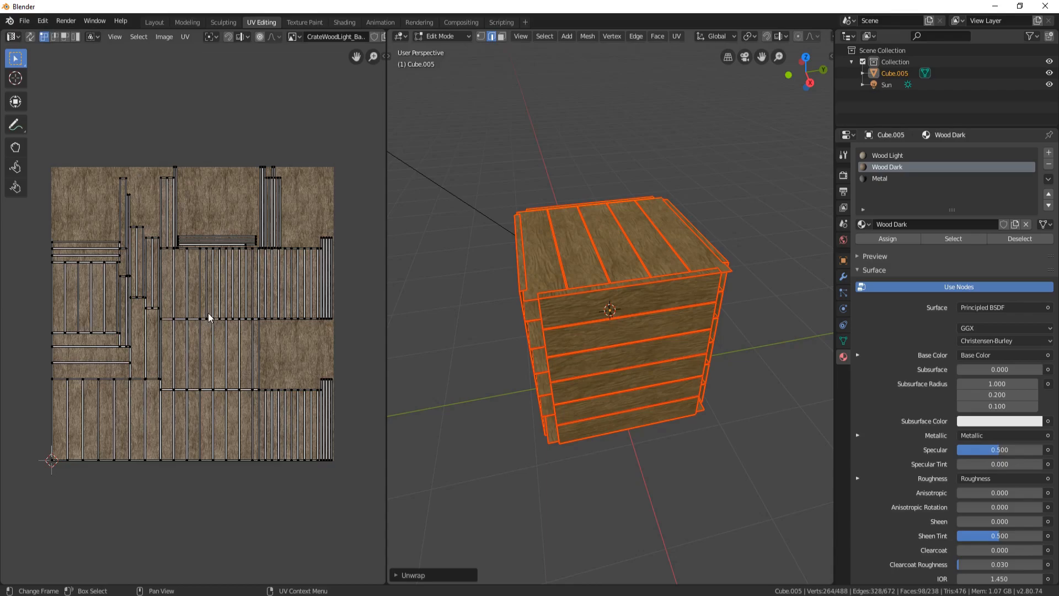
Step: Select all the horizontal plank islands in the UV layout, including the thin strips in the upper middle
{"action": "scroll", "coordinate": [155, 312], "scroll_direction": "up", "scroll_amount": 2}
{"action": "middle_click_drag", "start_coordinate": [122, 261], "coordinate": [214, 335], "text": "shift"}
{"action": "scroll", "coordinate": [266, 260], "scroll_direction": "down", "scroll_amount": 2}
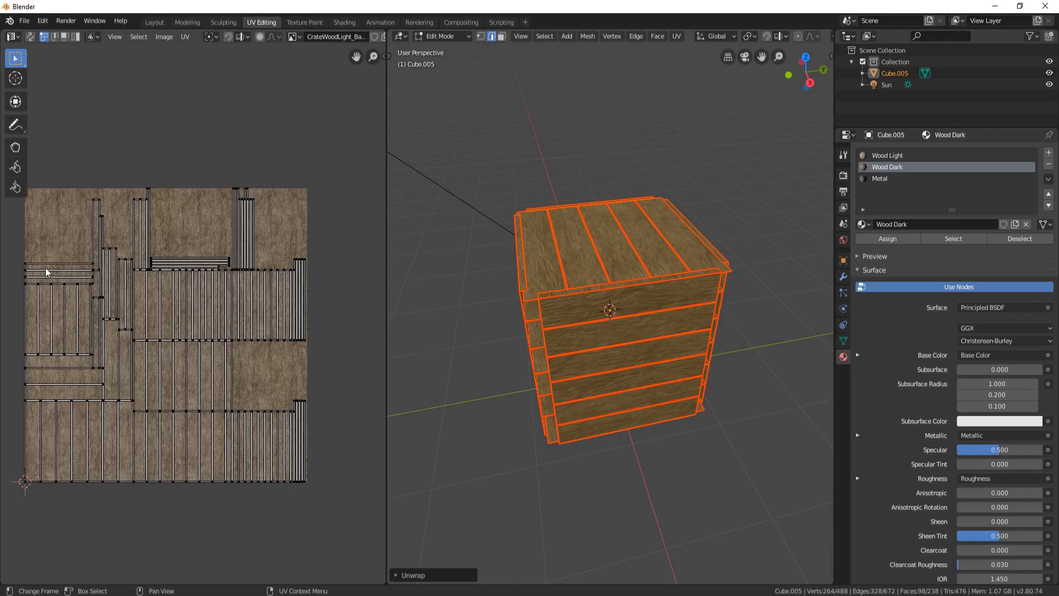
{"action": "middle_click_drag", "start_coordinate": [56, 261], "coordinate": [137, 268], "text": "shift"}
{"action": "scroll", "coordinate": [64, 242], "scroll_direction": "up", "scroll_amount": 2}
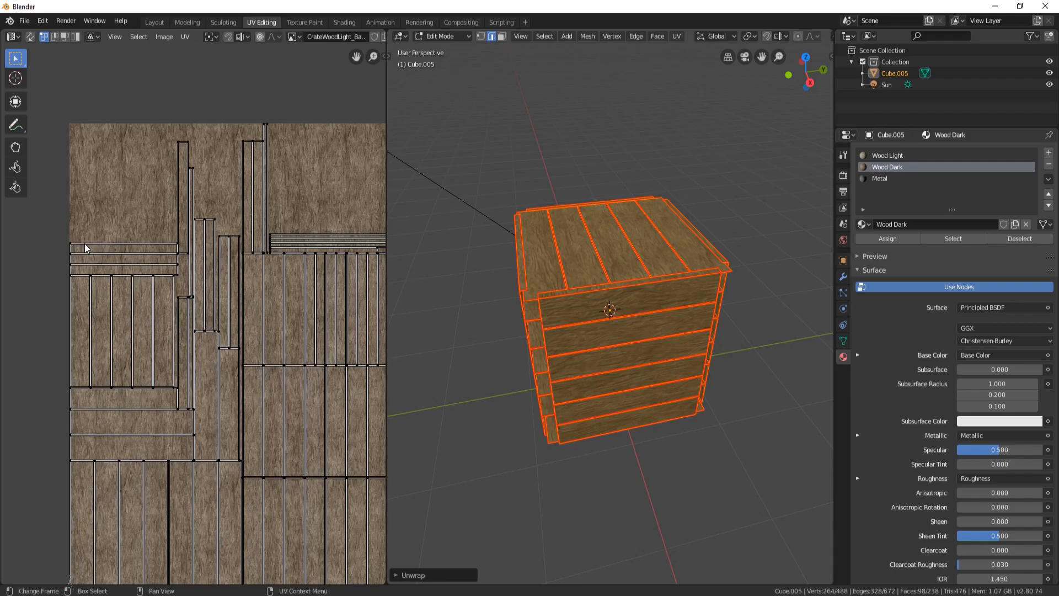
{"action": "key", "text": "l"}
{"action": "key", "text": "l"}
{"action": "key", "text": "l"}
{"action": "key", "text": "l"}
{"action": "key", "text": "l"}
{"action": "key", "text": "l"}
{"action": "key", "text": "l"}
{"action": "key", "text": "l"}
{"action": "key", "text": "l"}
{"action": "key", "text": "l"}
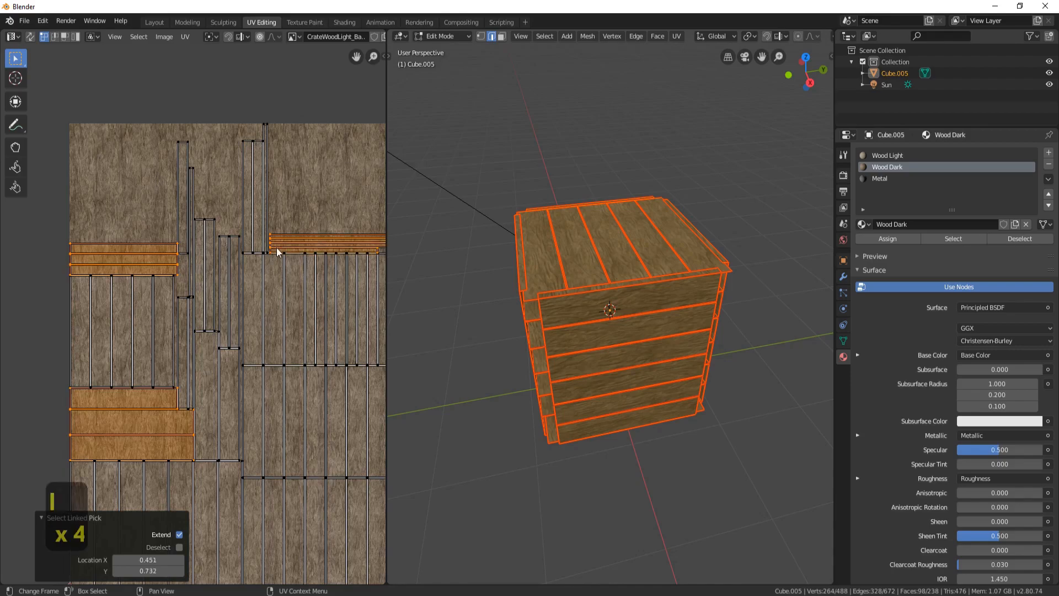
Step: Rotate the selected horizontal plank islands by 90 degrees
{"action": "scroll", "coordinate": [276, 253], "scroll_direction": "down", "scroll_amount": 3}
{"action": "middle_click_drag", "start_coordinate": [307, 354], "coordinate": [222, 317], "text": "shift"}
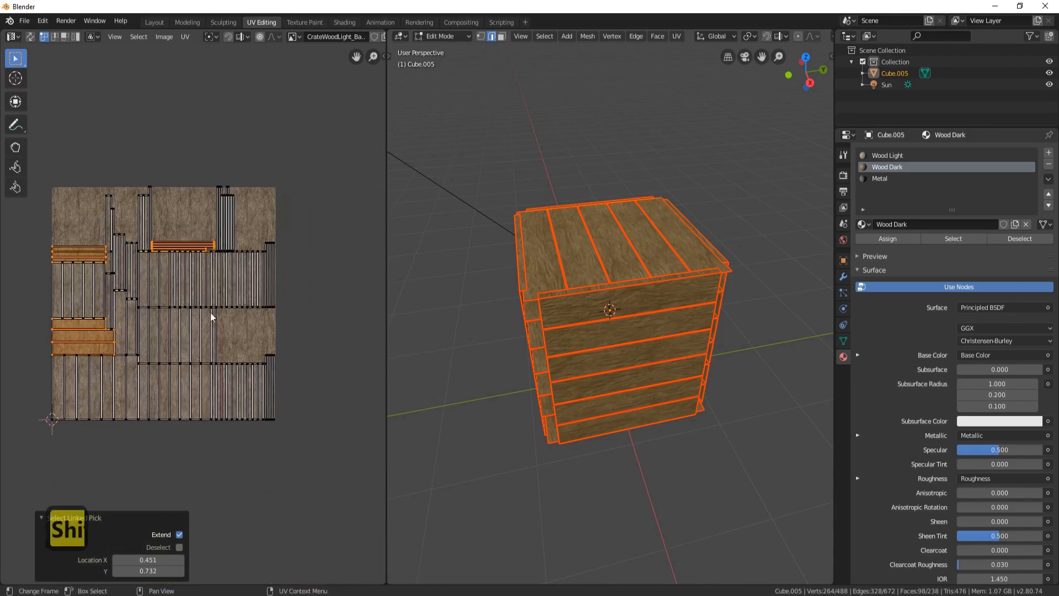
{"action": "key", "text": "r"}
{"action": "key", "text": "9"}
{"action": "key", "text": "0"}
{"action": "key", "text": "Return"}
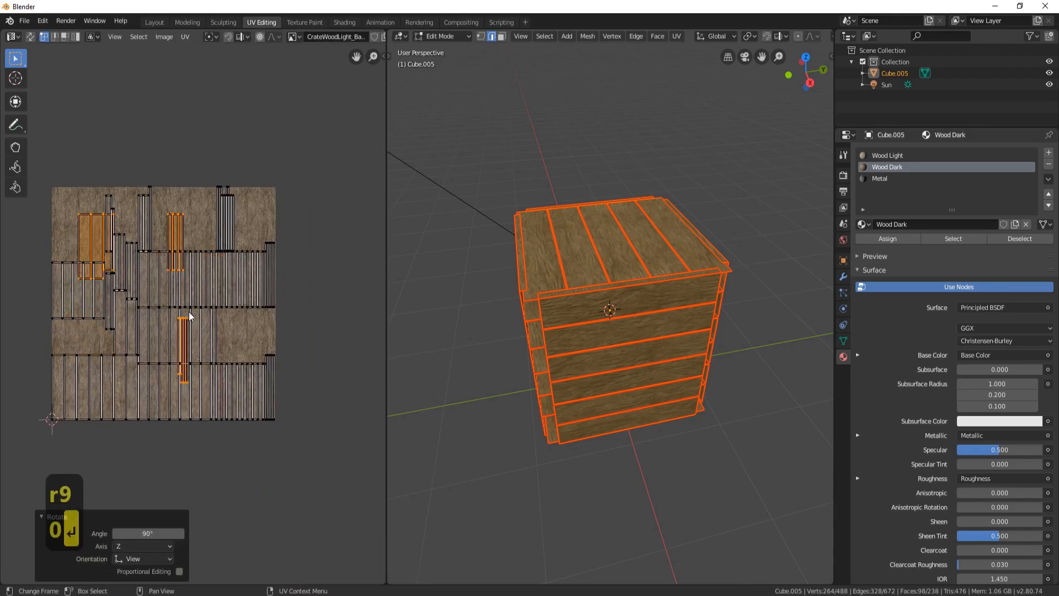
Step: Pack all of the inner planks' UV islands without rotation and check the wood grain on the crate
{"action": "key", "text": "a"}
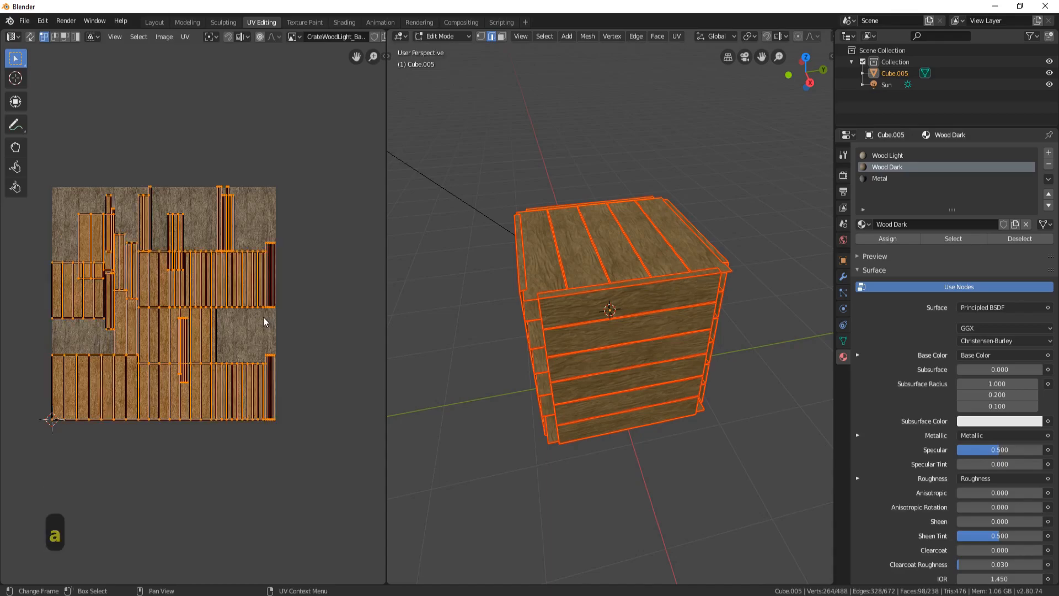
{"action": "left_click", "coordinate": [185, 37]}
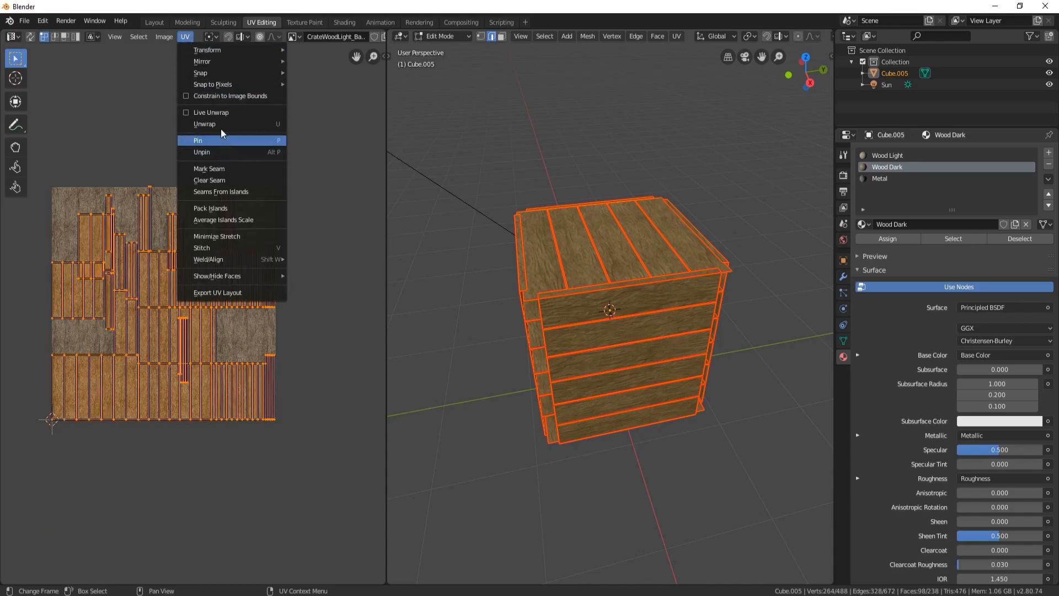
{"action": "left_click", "coordinate": [220, 209]}
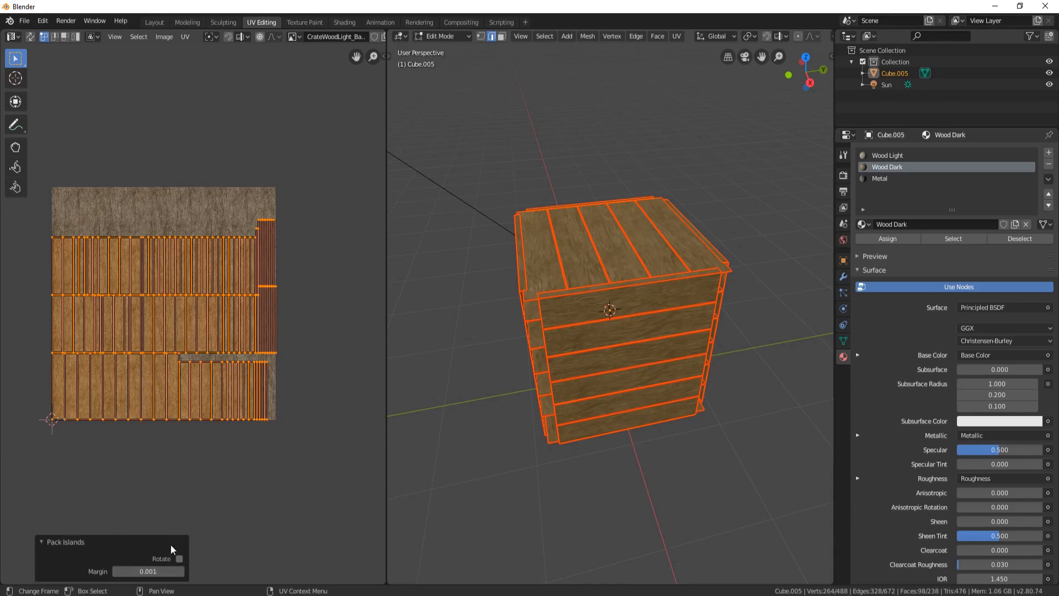
{"action": "middle_click_drag", "start_coordinate": [584, 271], "coordinate": [678, 236]}
{"action": "scroll", "coordinate": [631, 284], "scroll_direction": "up", "scroll_amount": 2}
{"action": "key", "text": "Tab"}
{"action": "middle_click_drag", "start_coordinate": [644, 358], "coordinate": [662, 318]}
{"action": "key", "text": "Tab"}
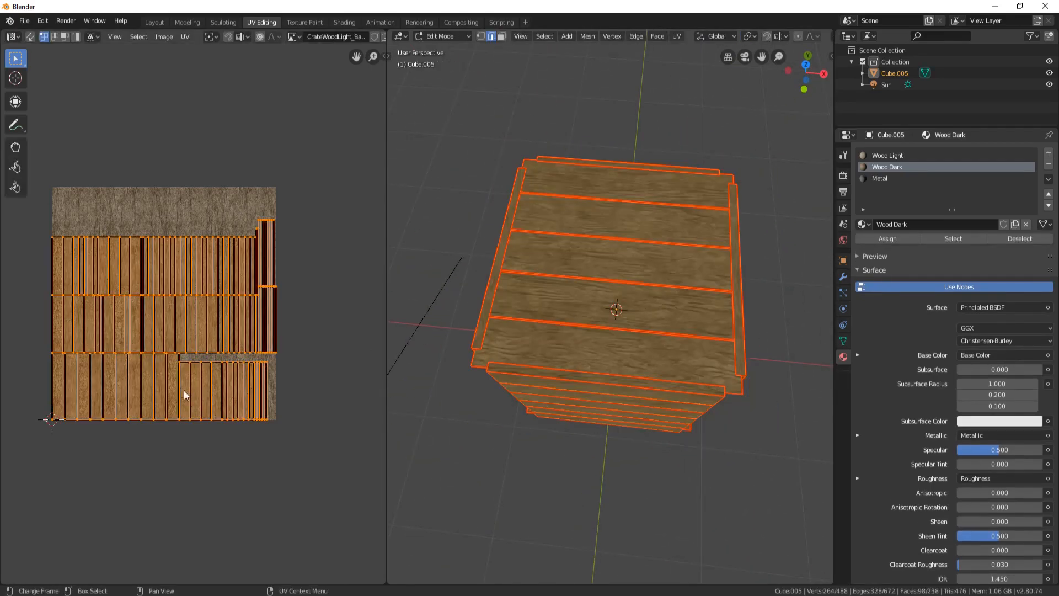
Step: Enlarge the inner planks' UV islands and check the whole crate in Object Mode
{"action": "key", "text": "s"}
{"action": "left_click", "coordinate": [227, 437]}
{"action": "key", "text": "Tab"}
{"action": "middle_click_drag", "start_coordinate": [513, 359], "coordinate": [679, 325]}
{"action": "middle_click_drag", "start_coordinate": [625, 238], "coordinate": [534, 277]}
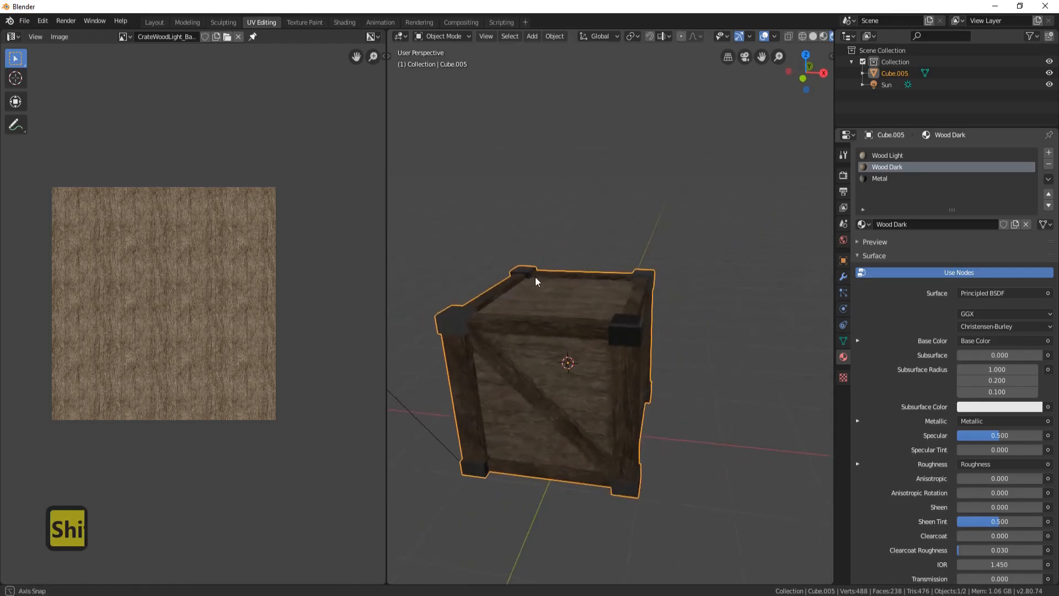
Step: Show the Metal material's node setup in the Shading workspace and deselect all objects
{"action": "left_click", "coordinate": [352, 23]}
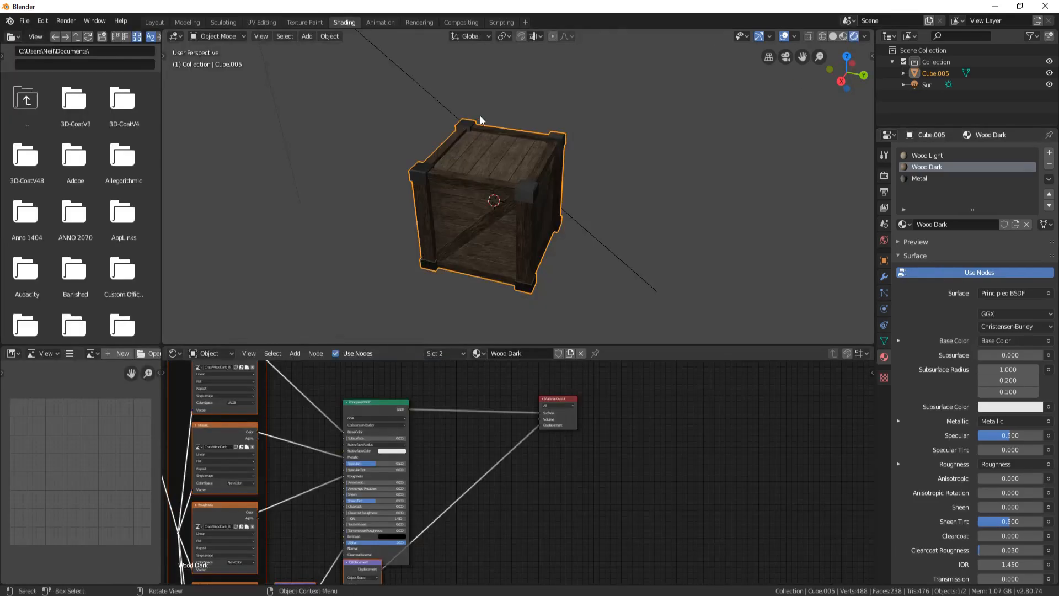
{"action": "scroll", "coordinate": [542, 193], "scroll_direction": "up", "scroll_amount": 4}
{"action": "middle_click_drag", "start_coordinate": [575, 161], "coordinate": [551, 197], "text": "shift"}
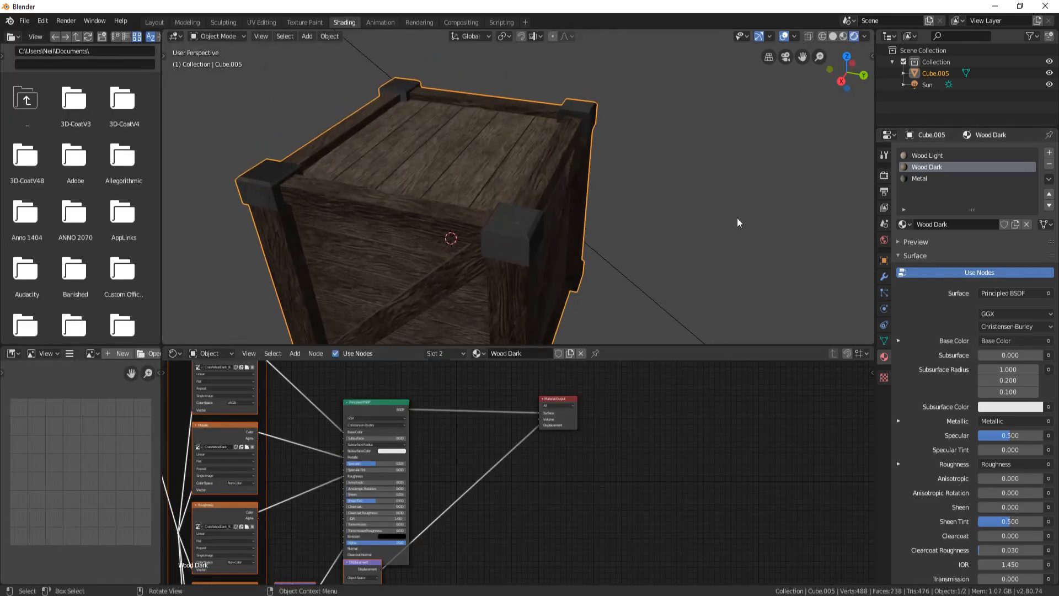
{"action": "left_click", "coordinate": [922, 181]}
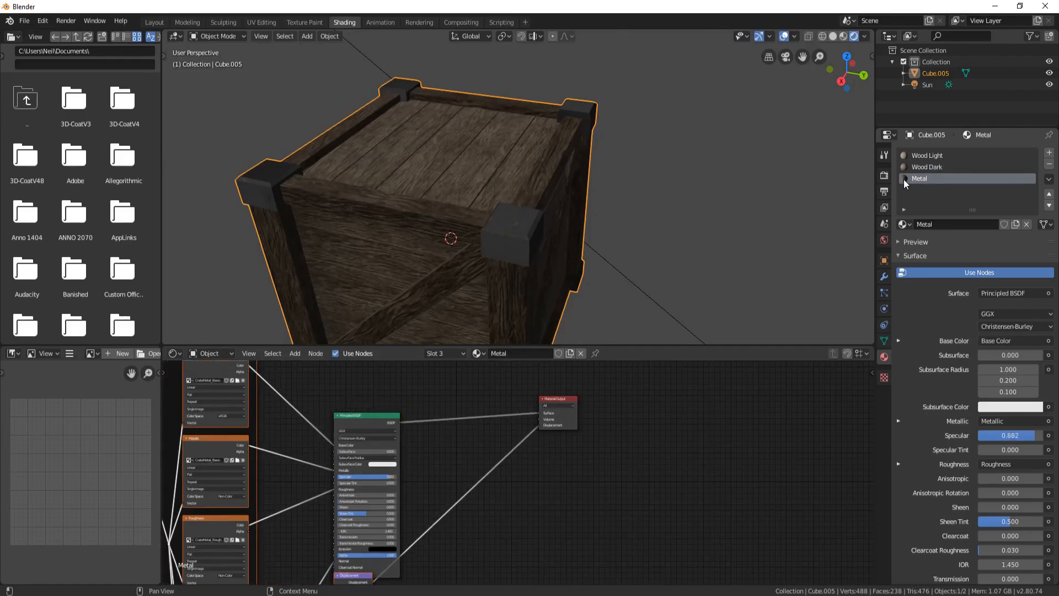
{"action": "middle_click_drag", "start_coordinate": [418, 207], "coordinate": [568, 201]}
{"action": "key", "text": "a"}
{"action": "key", "text": "a"}
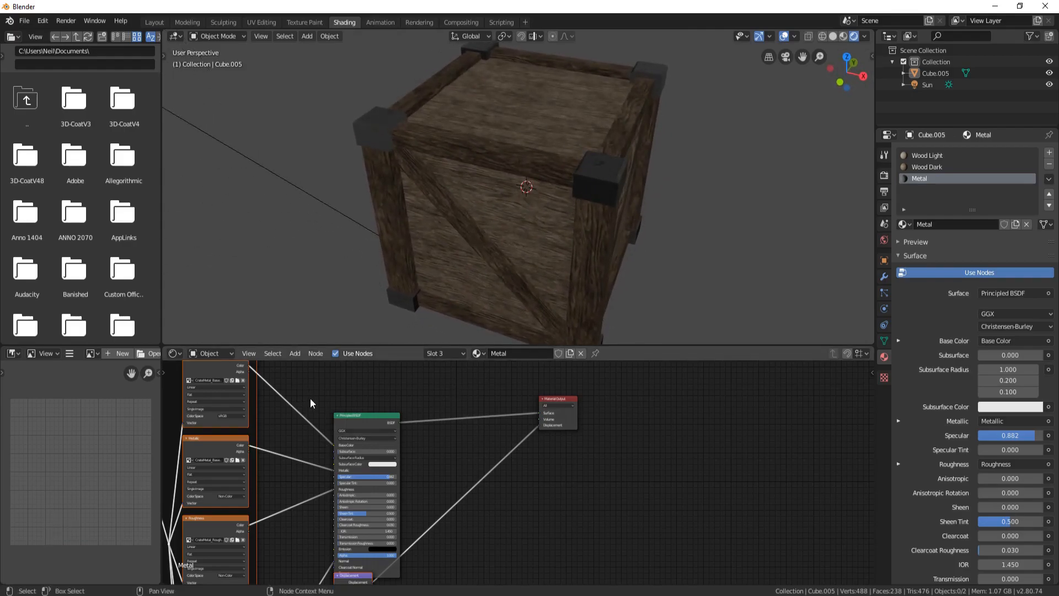
Step: Disconnect the Metallic texture from the Metal material's Principled BSDF and set Metallic to 0.200
{"action": "scroll", "coordinate": [312, 408], "scroll_direction": "down", "scroll_amount": 2}
{"action": "middle_click_drag", "start_coordinate": [443, 414], "coordinate": [590, 426]}
{"action": "scroll", "coordinate": [518, 435], "scroll_direction": "up", "scroll_amount": 3}
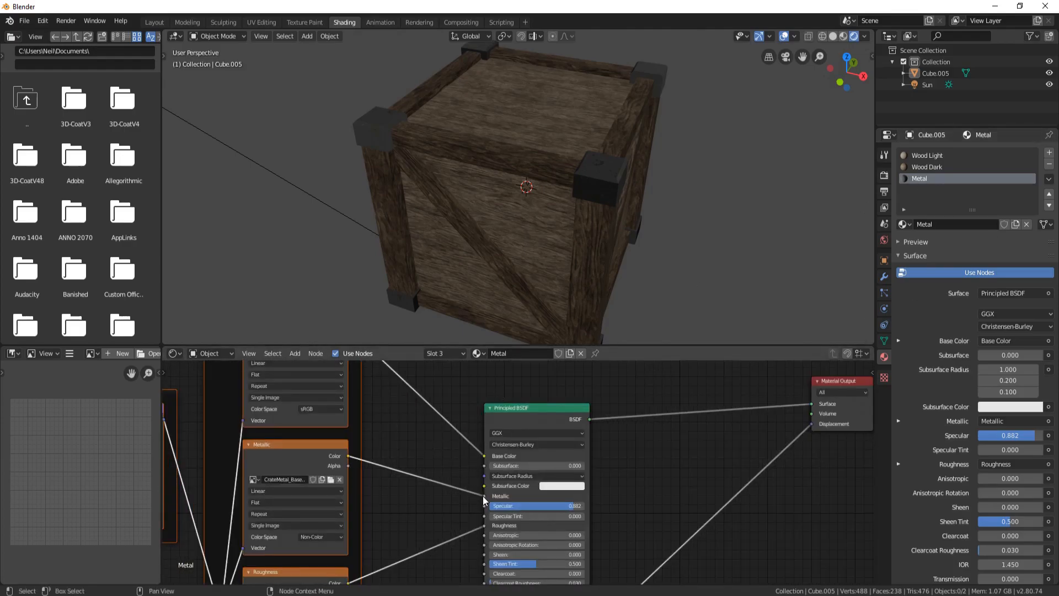
{"action": "left_click_drag", "start_coordinate": [484, 495], "coordinate": [432, 478]}
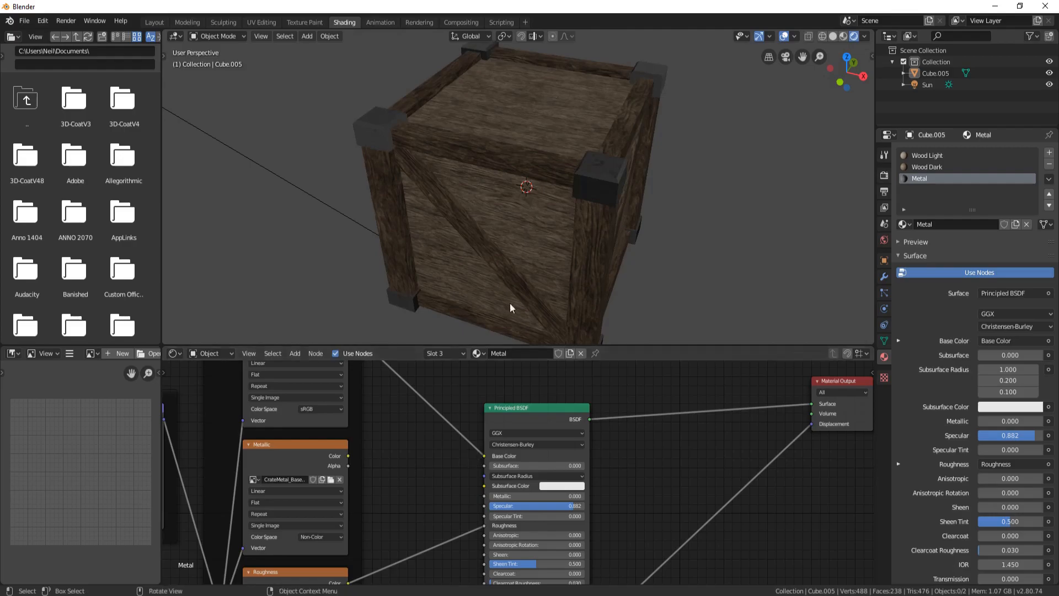
{"action": "mouse_move", "coordinate": [610, 223]}
{"action": "middle_mouse_down"}
{"action": "mouse_move", "coordinate": [575, 220]}
{"action": "mouse_move", "coordinate": [602, 194]}
{"action": "mouse_move", "coordinate": [593, 211]}
{"action": "middle_mouse_up"}
{"action": "mouse_move", "coordinate": [517, 497]}
{"action": "left_mouse_down"}
{"action": "mouse_move", "coordinate": [566, 497]}
{"action": "mouse_move", "coordinate": [493, 497]}
{"action": "mouse_move", "coordinate": [513, 497]}
{"action": "left_mouse_up"}
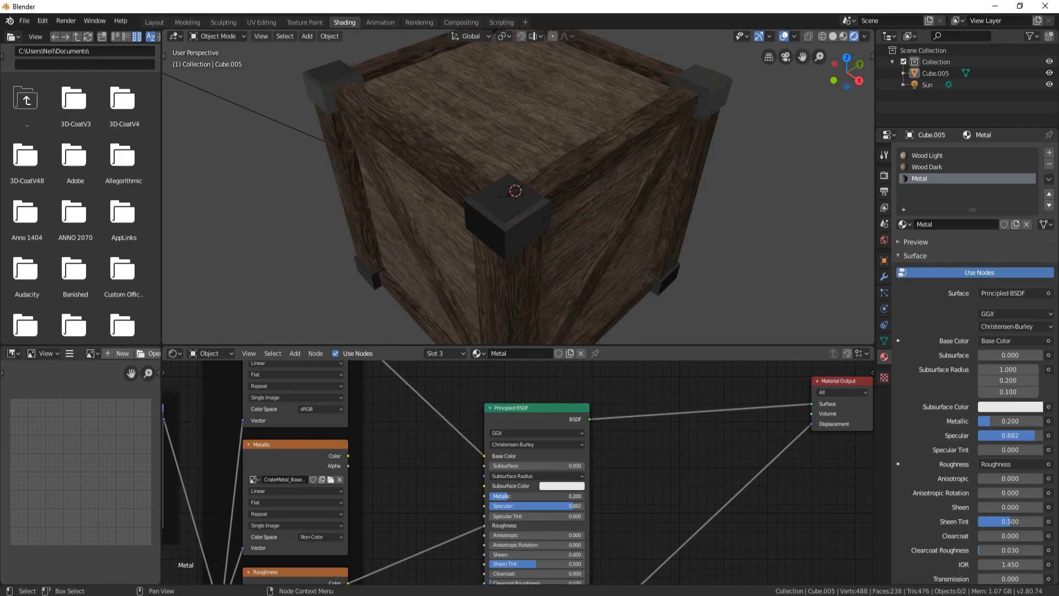
Step: Tint the Metal material's subsurface color pale pink and disconnect the Roughness texture from the Principled BSDF
{"action": "left_click", "coordinate": [565, 486]}
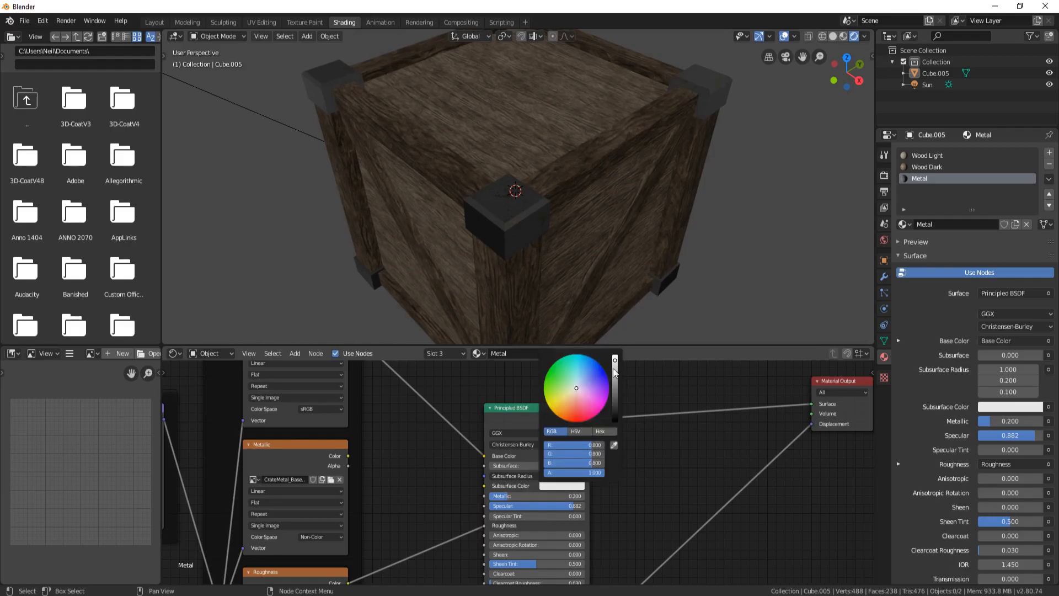
{"action": "left_click_drag", "start_coordinate": [574, 387], "coordinate": [576, 390]}
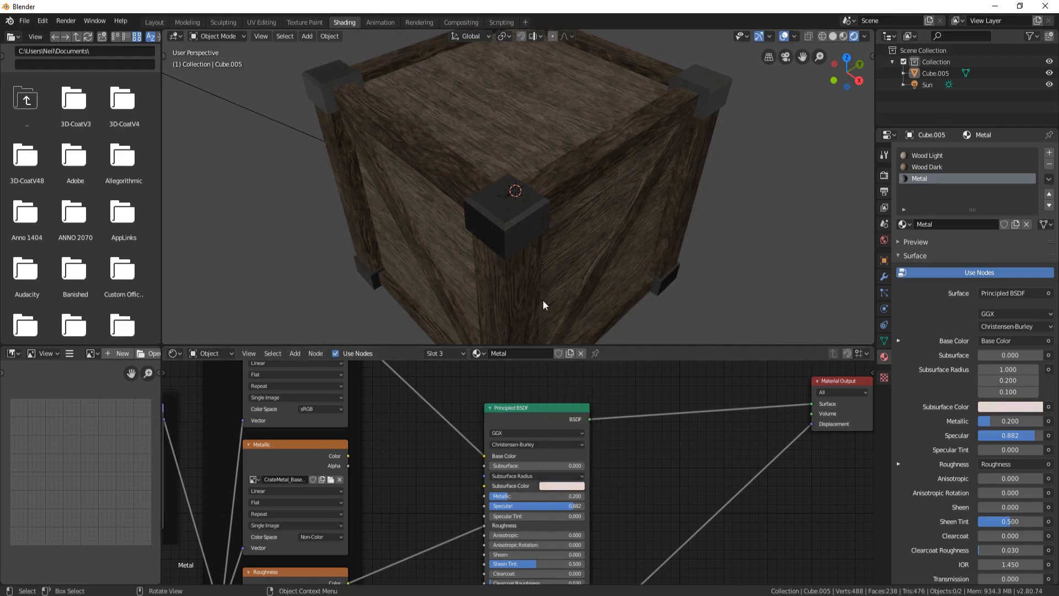
{"action": "middle_click_drag", "start_coordinate": [379, 481], "coordinate": [356, 378]}
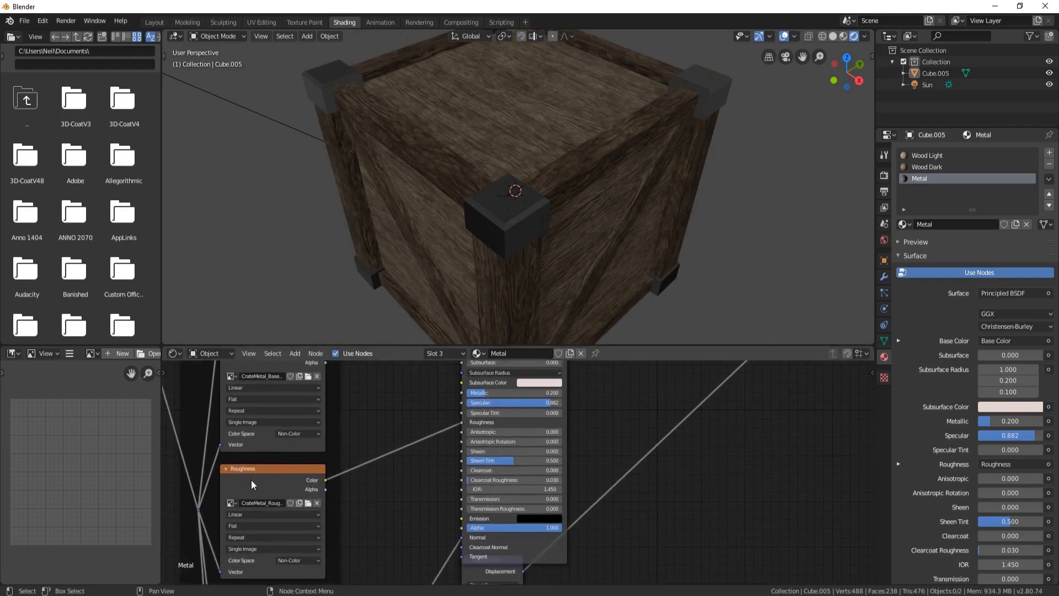
{"action": "left_click_drag", "start_coordinate": [461, 422], "coordinate": [423, 438]}
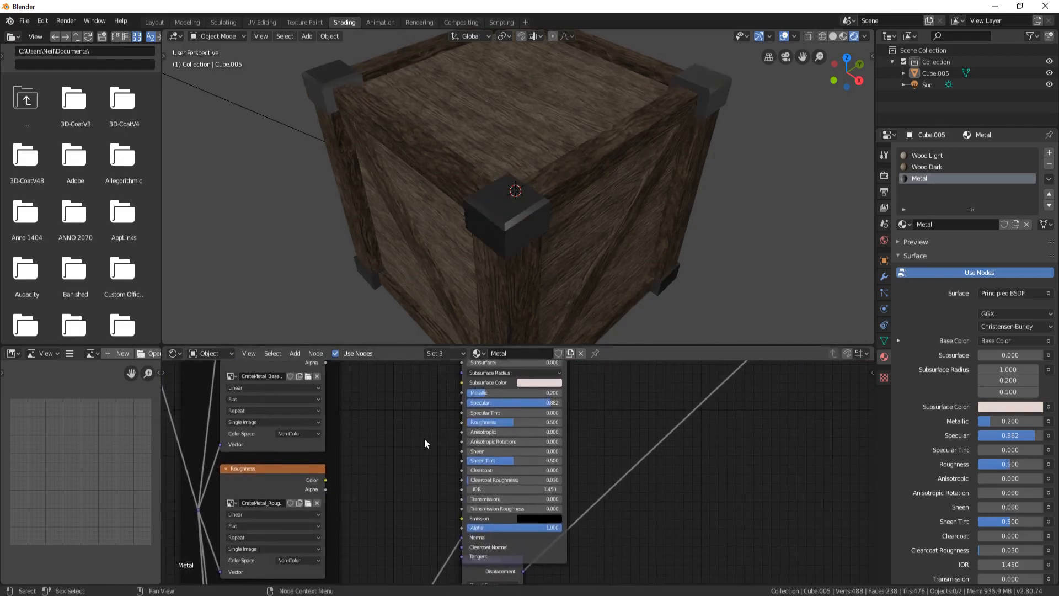
Step: Try different Roughness values on the Metal material, ending at 0.673, and inspect the crate's corners from several angles
{"action": "left_click_drag", "start_coordinate": [514, 422], "coordinate": [488, 421]}
{"action": "middle_click_drag", "start_coordinate": [531, 241], "coordinate": [574, 200]}
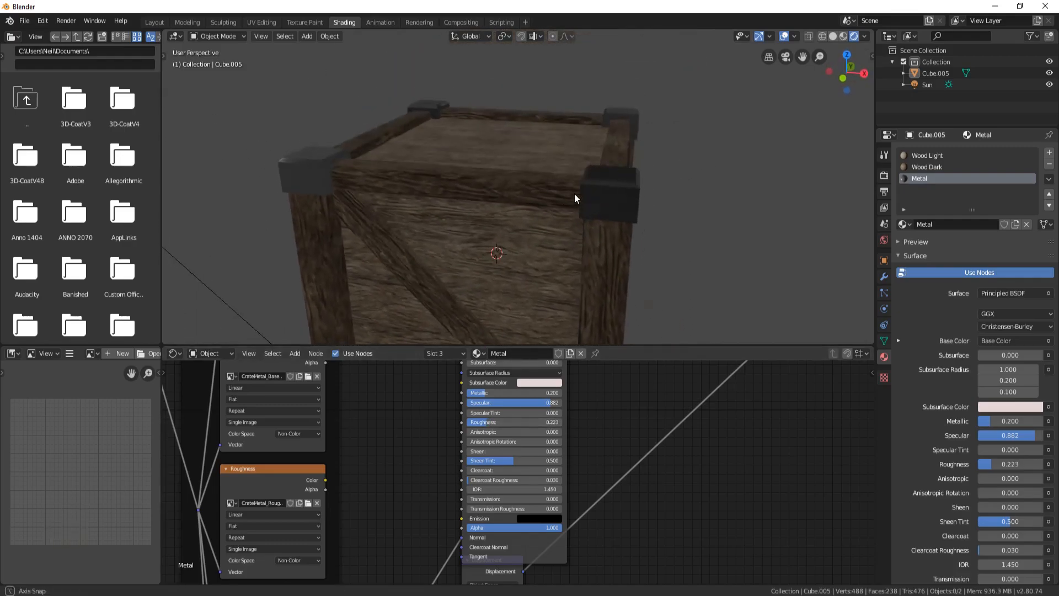
{"action": "left_click_drag", "start_coordinate": [499, 422], "coordinate": [538, 421]}
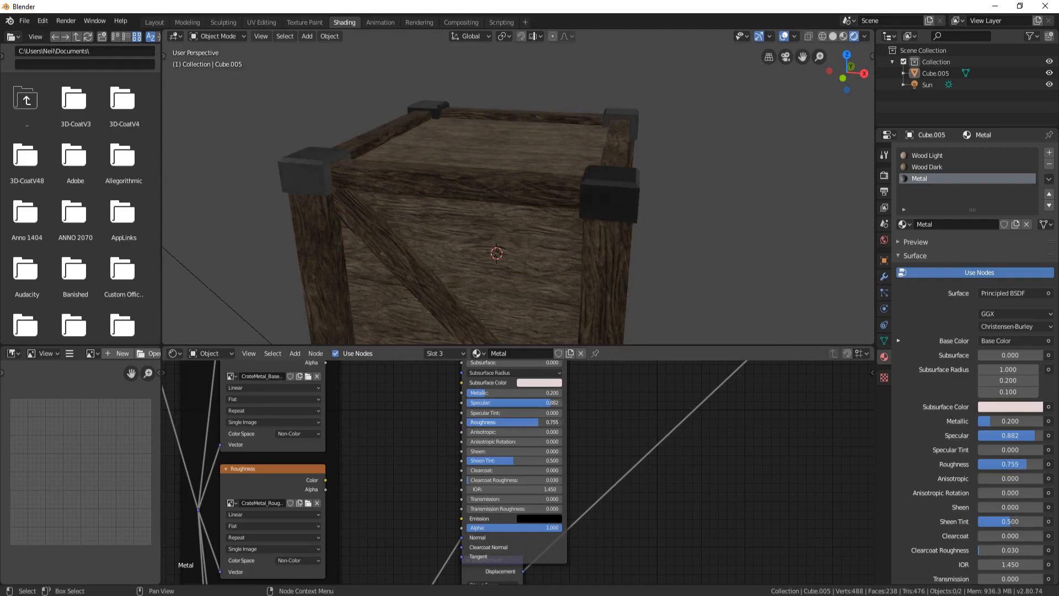
{"action": "left_click_drag", "start_coordinate": [534, 422], "coordinate": [528, 422]}
{"action": "middle_click_drag", "start_coordinate": [455, 227], "coordinate": [483, 170]}
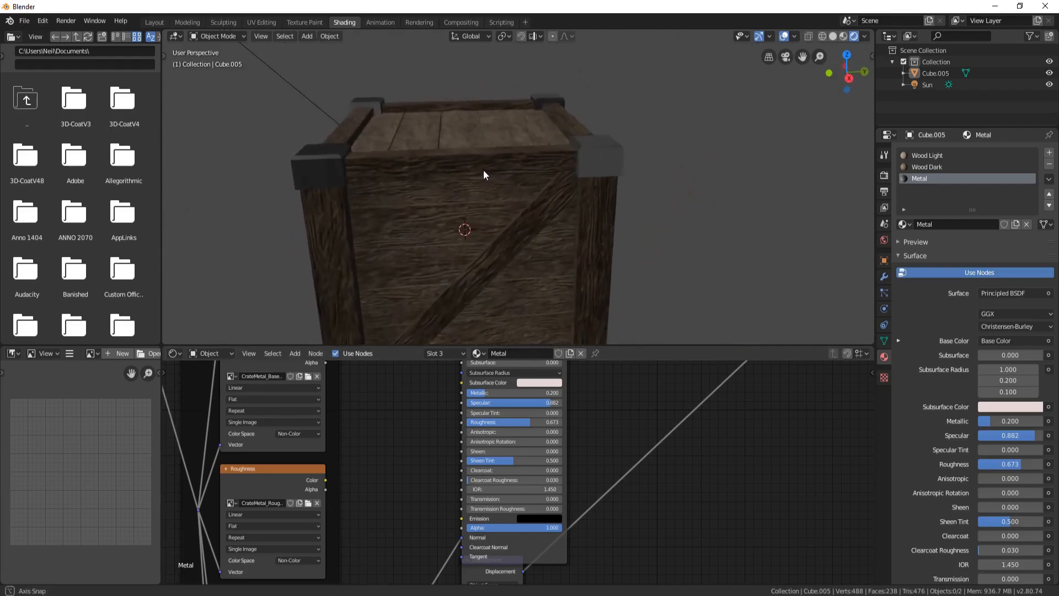
{"action": "middle_click_drag", "start_coordinate": [381, 140], "coordinate": [463, 183]}
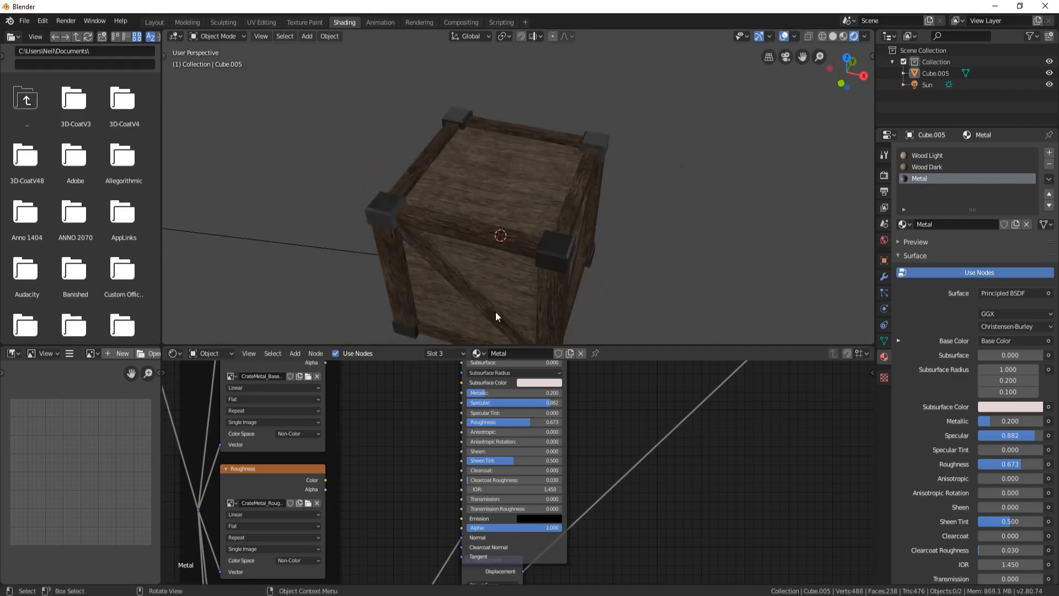
Step: Try the Metal material with Metallic 0.505, Specular 0.496 and Roughness 0.473 while checking the reflections on the corners
{"action": "mouse_move", "coordinate": [485, 392]}
{"action": "left_mouse_down"}
{"action": "mouse_move", "coordinate": [547, 392]}
{"action": "mouse_move", "coordinate": [470, 392]}
{"action": "left_mouse_up"}
{"action": "middle_click_drag", "start_coordinate": [573, 221], "coordinate": [481, 201]}
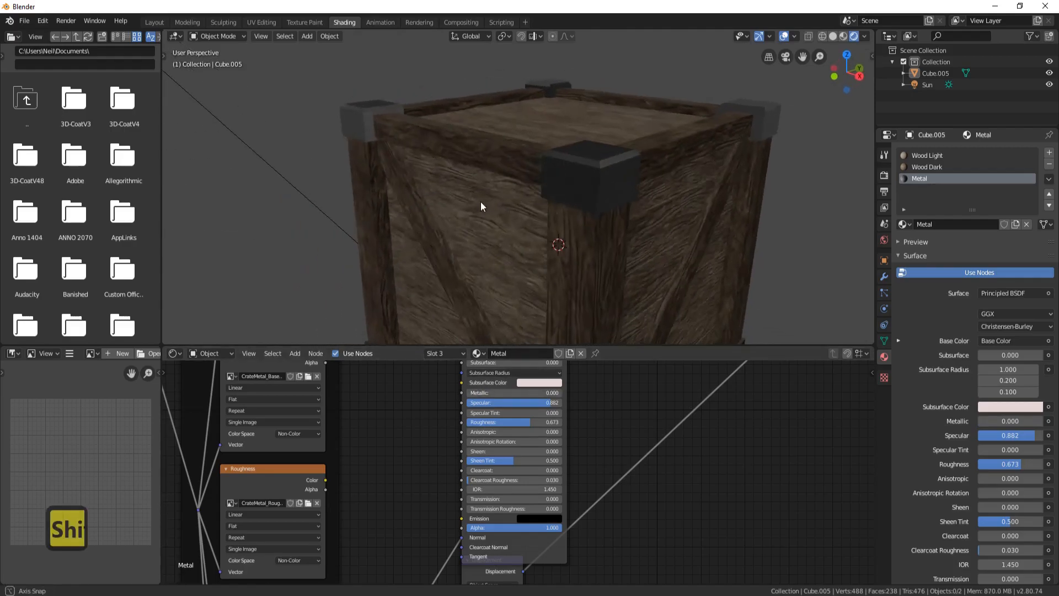
{"action": "middle_click_drag", "start_coordinate": [585, 190], "coordinate": [531, 272], "text": "shift"}
{"action": "mouse_move", "coordinate": [524, 421]}
{"action": "left_mouse_down"}
{"action": "mouse_move", "coordinate": [476, 421]}
{"action": "mouse_move", "coordinate": [555, 393]}
{"action": "mouse_move", "coordinate": [486, 393]}
{"action": "left_mouse_up"}
{"action": "mouse_move", "coordinate": [542, 202]}
{"action": "middle_mouse_down"}
{"action": "mouse_move", "coordinate": [534, 211]}
{"action": "mouse_move", "coordinate": [554, 194]}
{"action": "middle_mouse_up"}
{"action": "left_click_drag", "start_coordinate": [485, 422], "coordinate": [526, 422]}
{"action": "middle_click_drag", "start_coordinate": [644, 194], "coordinate": [623, 213]}
{"action": "left_click_drag", "start_coordinate": [521, 422], "coordinate": [514, 392]}
{"action": "middle_click_drag", "start_coordinate": [597, 220], "coordinate": [630, 194]}
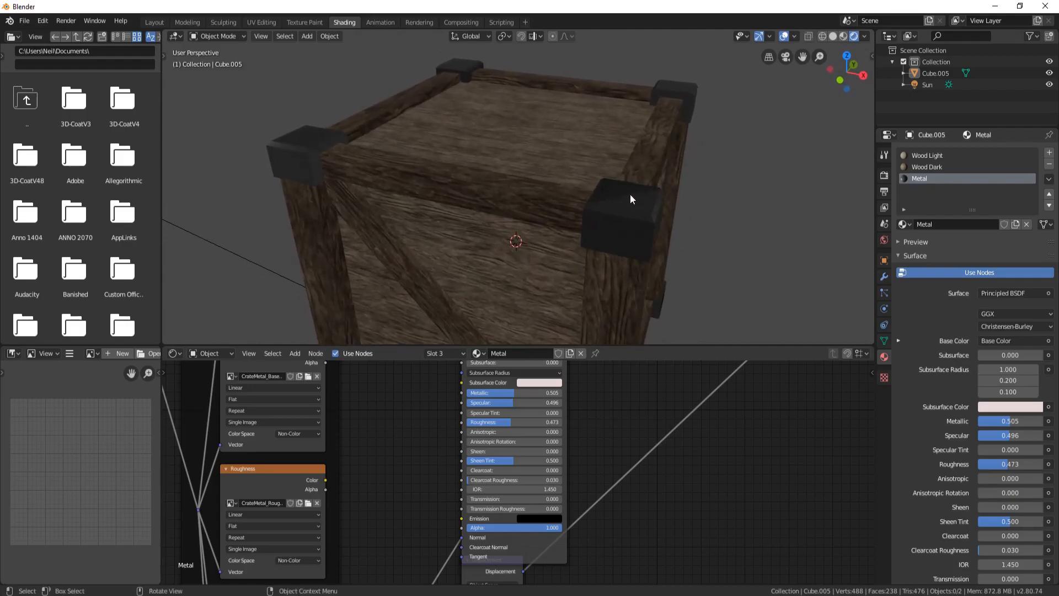
Step: Set the Metal material's Metallic to 0.314, Specular to 0.891 and Roughness to 0.582, and check the whole crate
{"action": "left_click_drag", "start_coordinate": [514, 392], "coordinate": [517, 422]}
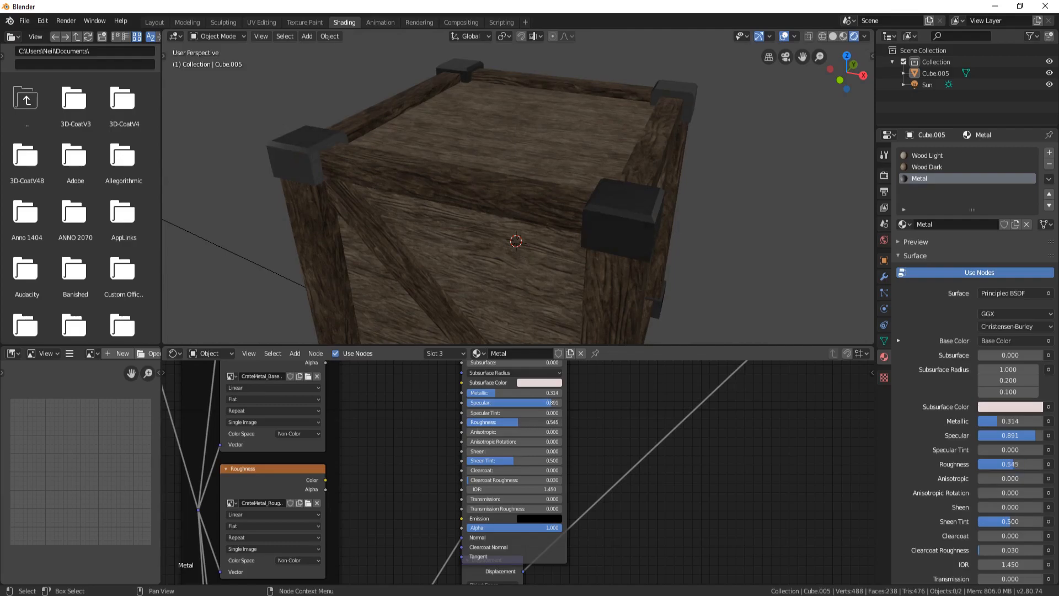
{"action": "middle_click_drag", "start_coordinate": [644, 173], "coordinate": [615, 212]}
{"action": "scroll", "coordinate": [513, 165], "scroll_direction": "down", "scroll_amount": 5}
{"action": "middle_click_drag", "start_coordinate": [534, 219], "coordinate": [596, 207]}
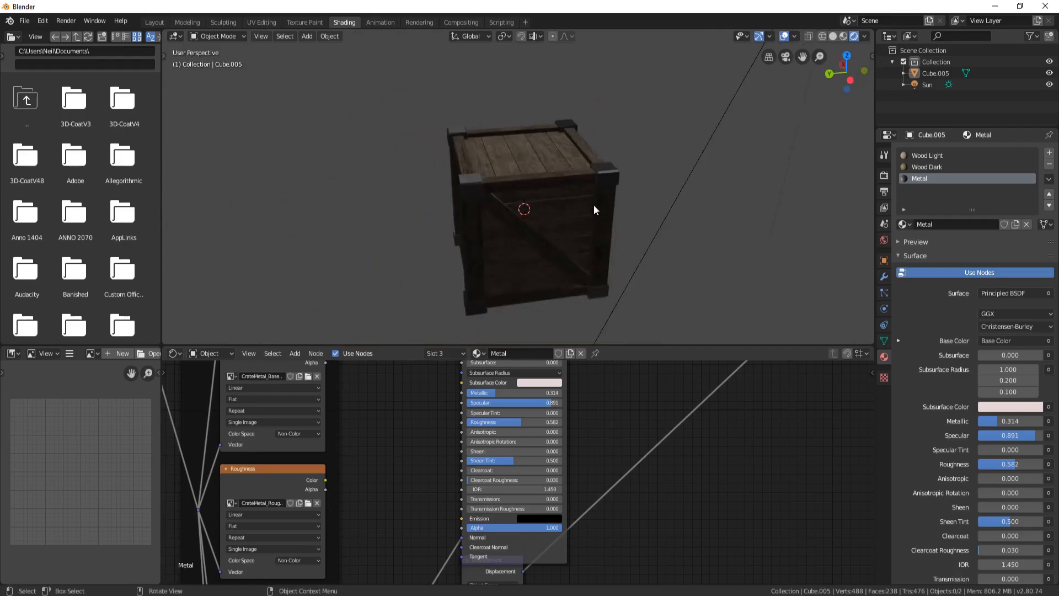
Step: Switch to the Modeling workspace, return to Object Mode and view the whole textured crate
{"action": "left_click", "coordinate": [187, 22]}
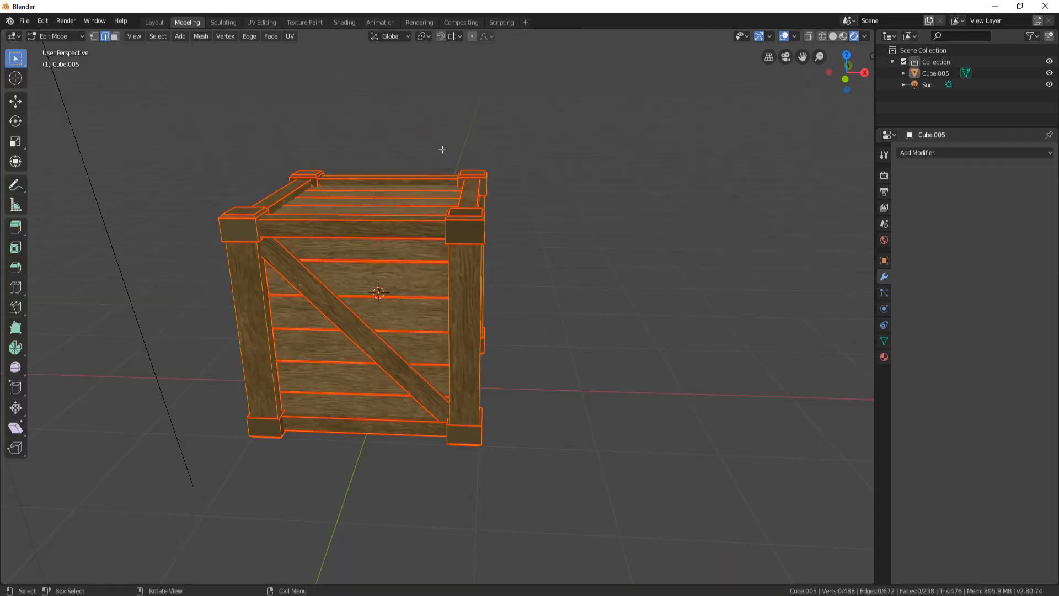
{"action": "key", "text": "Tab"}
{"action": "middle_click_drag", "start_coordinate": [472, 195], "coordinate": [473, 251], "text": "shift"}
{"action": "middle_click_drag", "start_coordinate": [464, 310], "coordinate": [495, 285]}
{"action": "scroll", "coordinate": [447, 340], "scroll_direction": "down", "scroll_amount": 3}
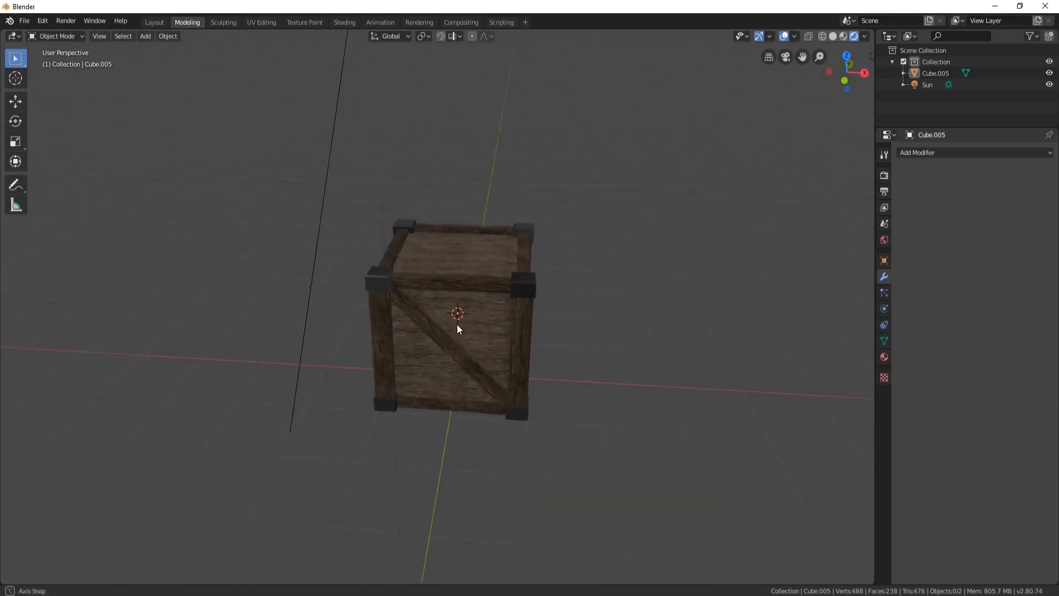
{"action": "middle_click_drag", "start_coordinate": [451, 323], "coordinate": [497, 315]}
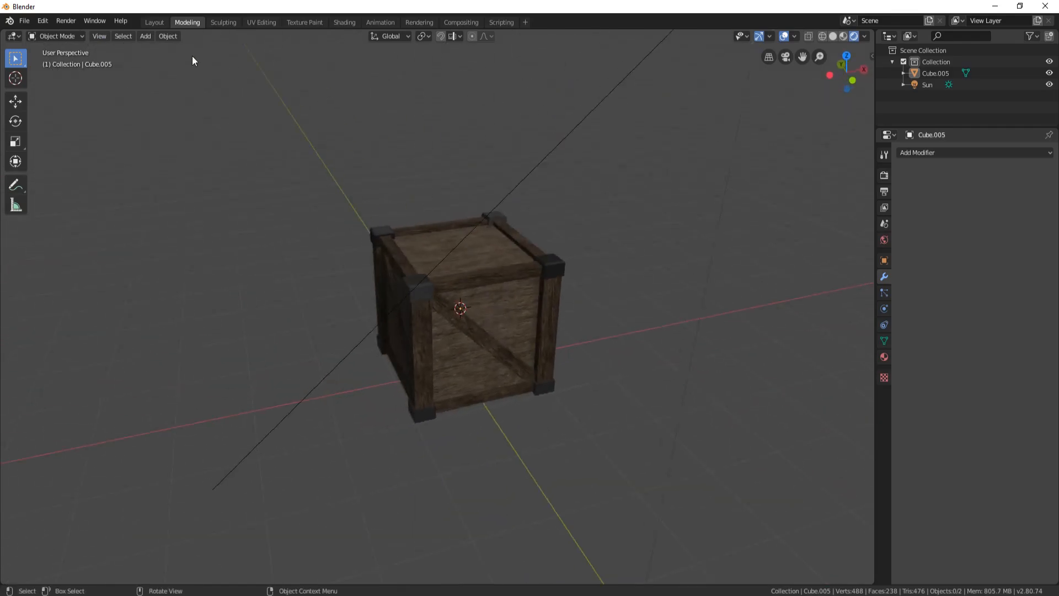
Step: Search the add-ons for "imag" and enable Import-Export: Import Images as Planes in the preferences
{"action": "left_click", "coordinate": [44, 23]}
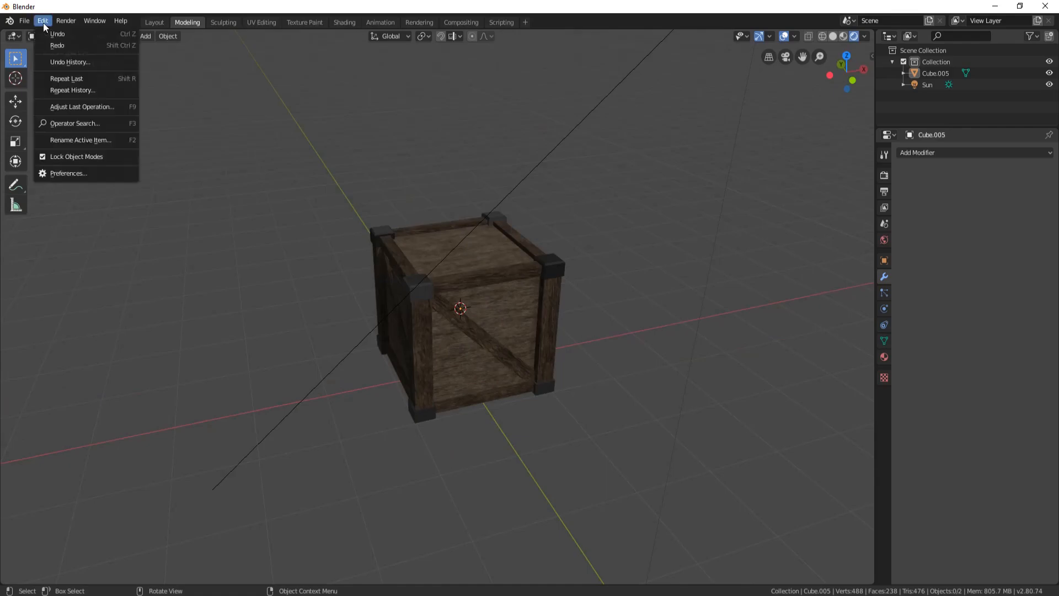
{"action": "left_click", "coordinate": [79, 174]}
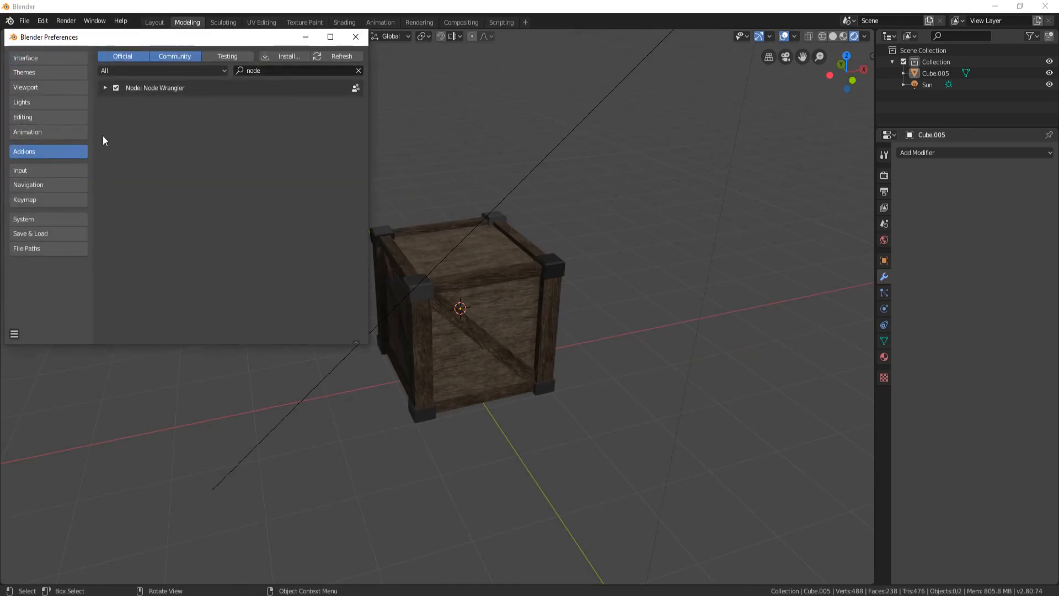
{"action": "left_click", "coordinate": [282, 71]}
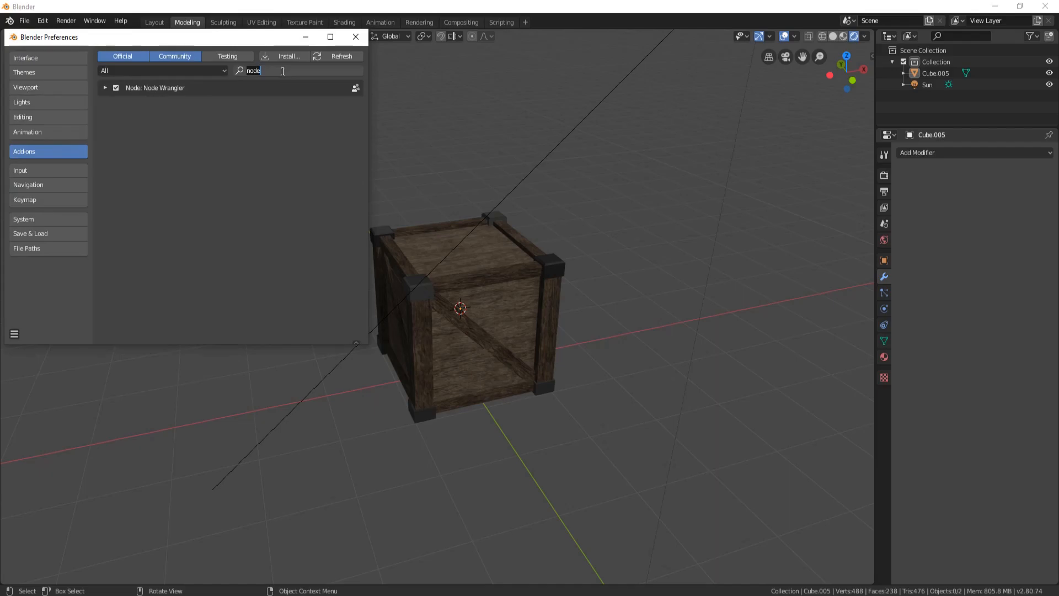
{"action": "key", "text": "BackSpace"}
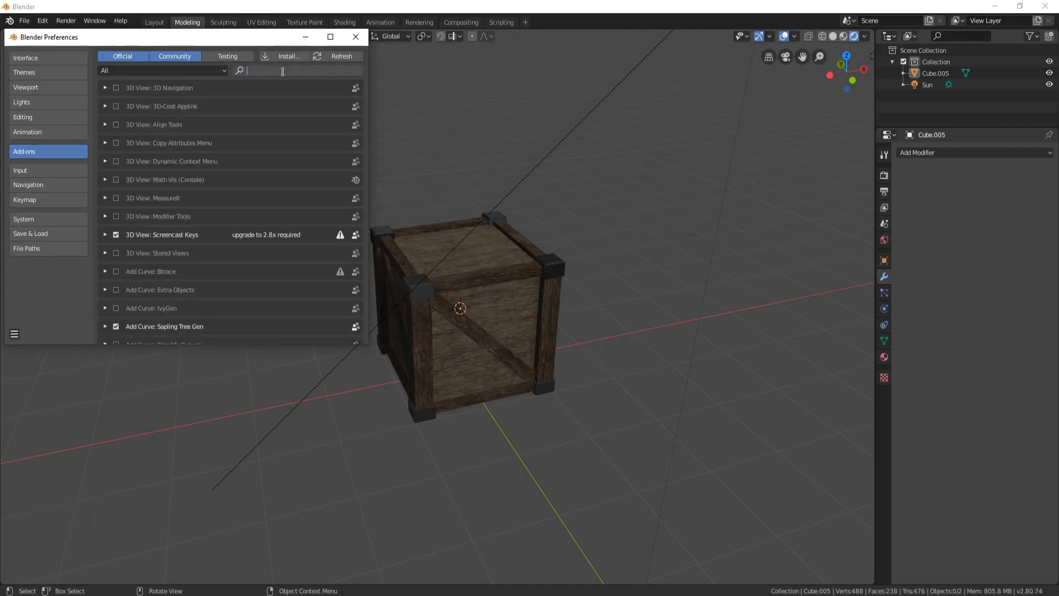
{"action": "type", "text": "imag"}
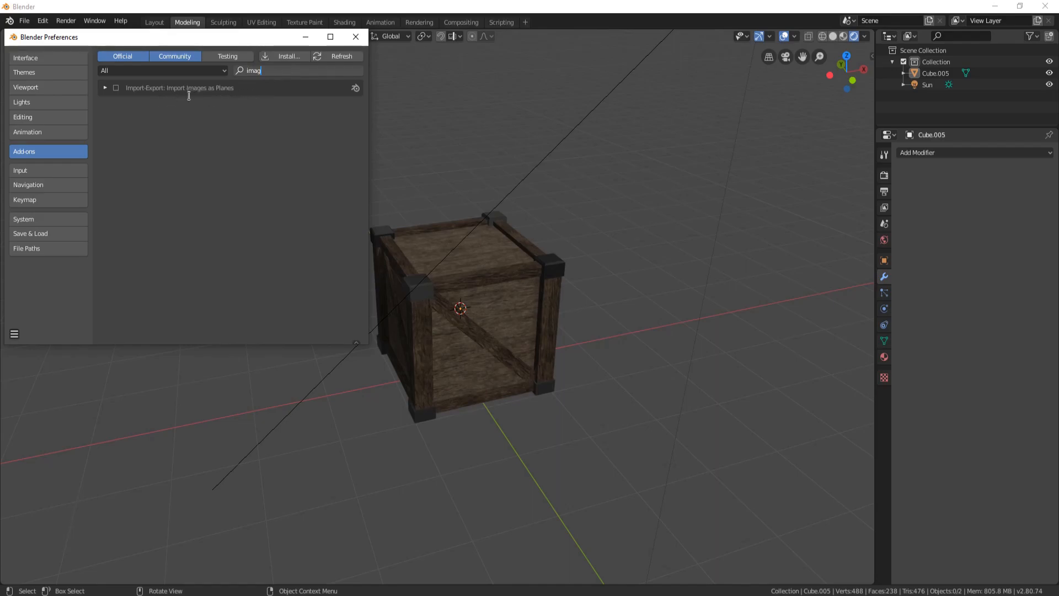
{"action": "left_click", "coordinate": [116, 88]}
{"action": "left_click", "coordinate": [116, 88]}
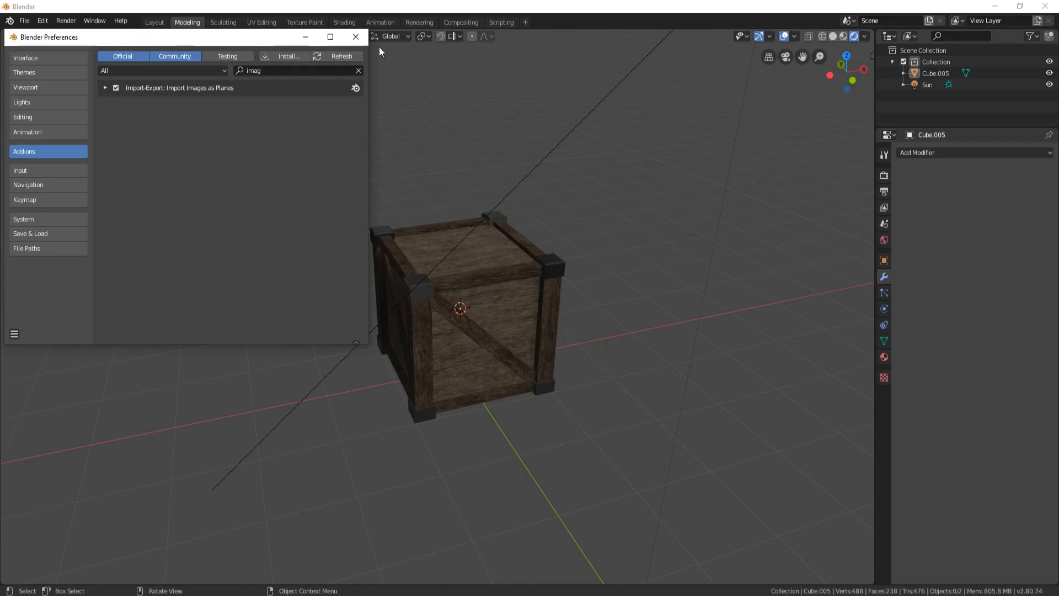
{"action": "left_click", "coordinate": [355, 37]}
Step: Select the crate and snap the 3D cursor to it
{"action": "middle_click_drag", "start_coordinate": [600, 246], "coordinate": [512, 298]}
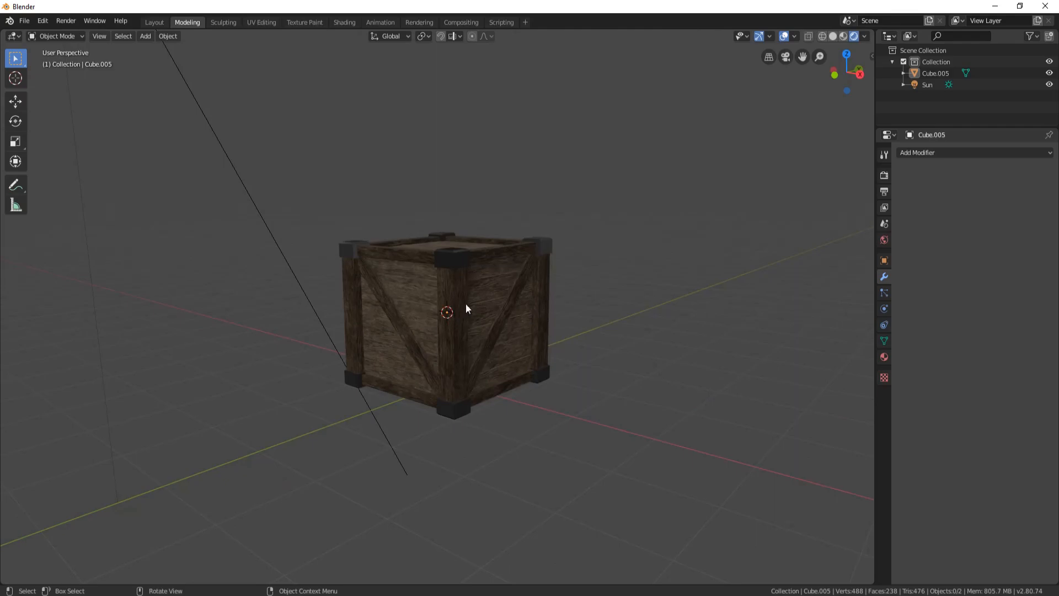
{"action": "left_click", "coordinate": [497, 282]}
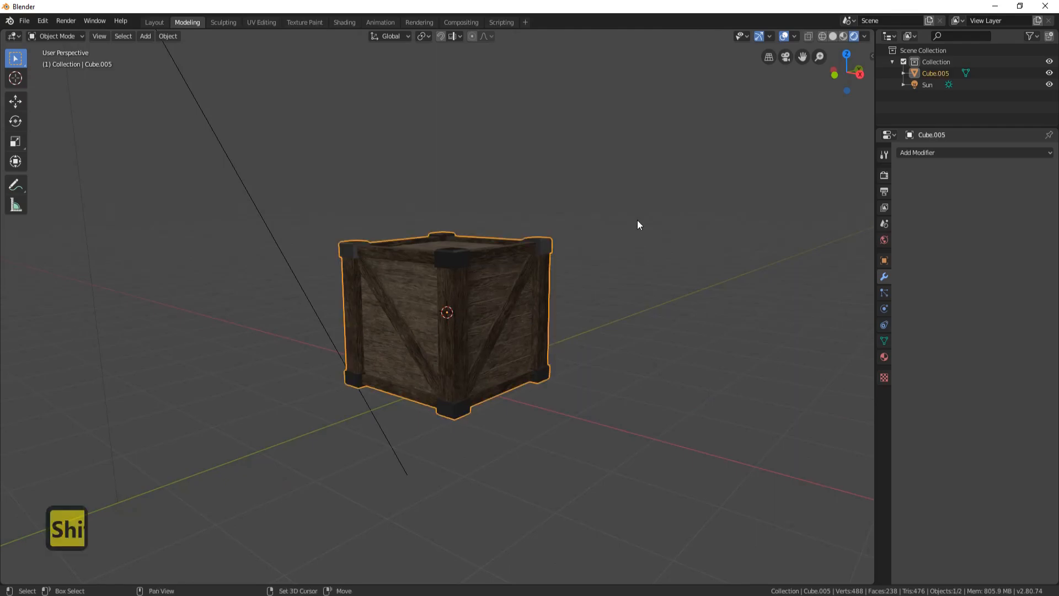
{"action": "key", "text": "shift+s"}
{"action": "left_click", "coordinate": [633, 286]}
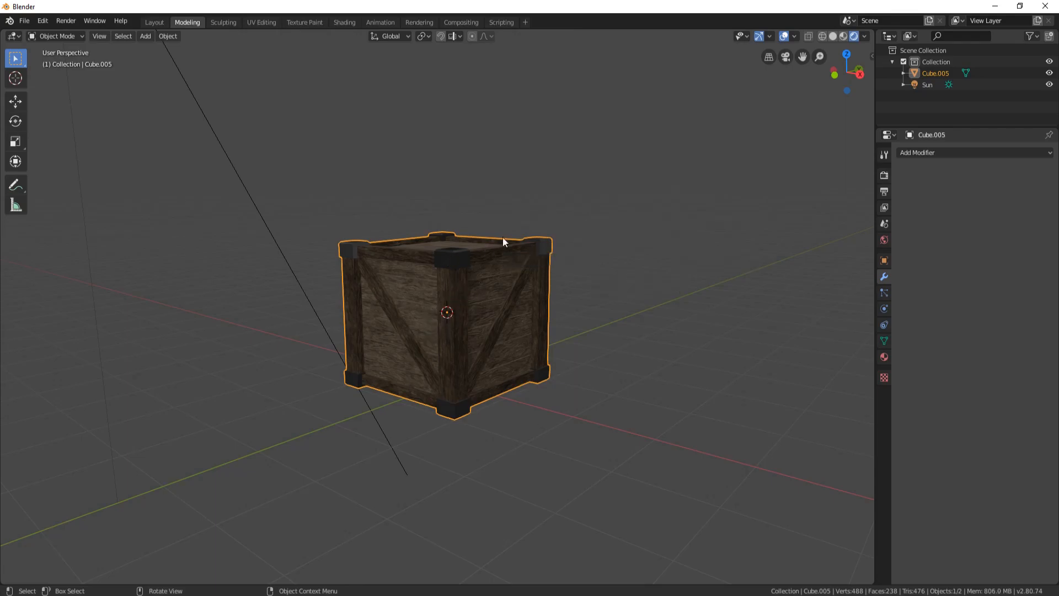
Step: Import crate logo.png from the Wheat Logo folder as an image plane at the 3D cursor and check its placement
{"action": "key", "text": "shift+a"}
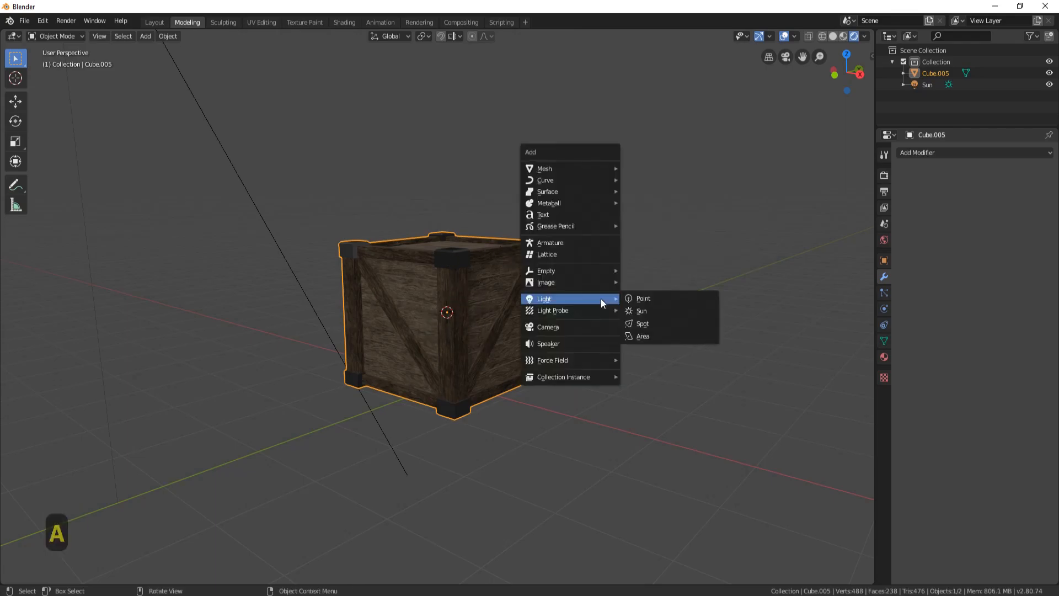
{"action": "mouse_move", "coordinate": [560, 283]}
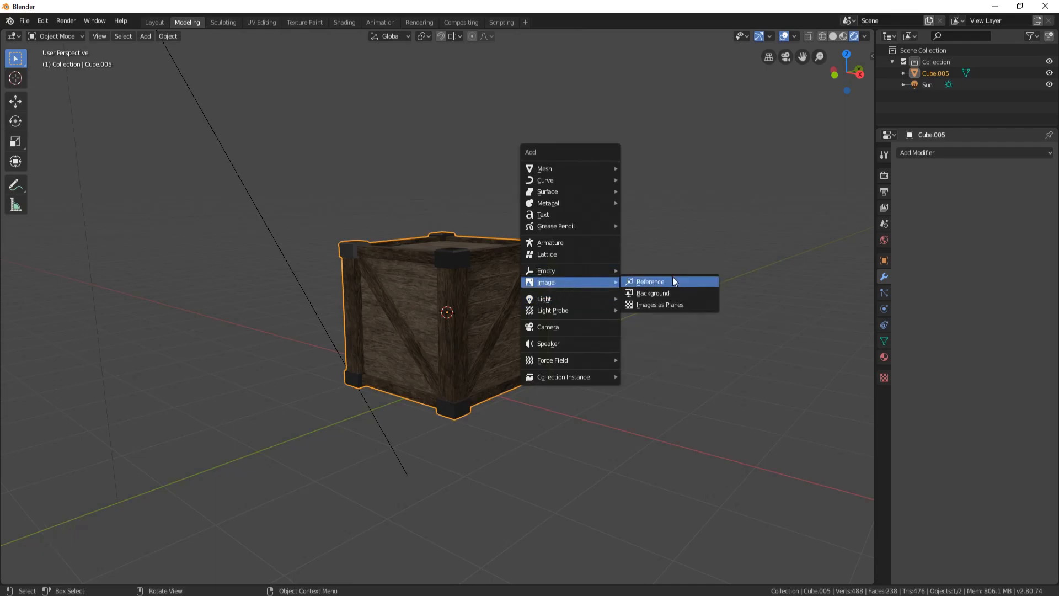
{"action": "left_click", "coordinate": [667, 305]}
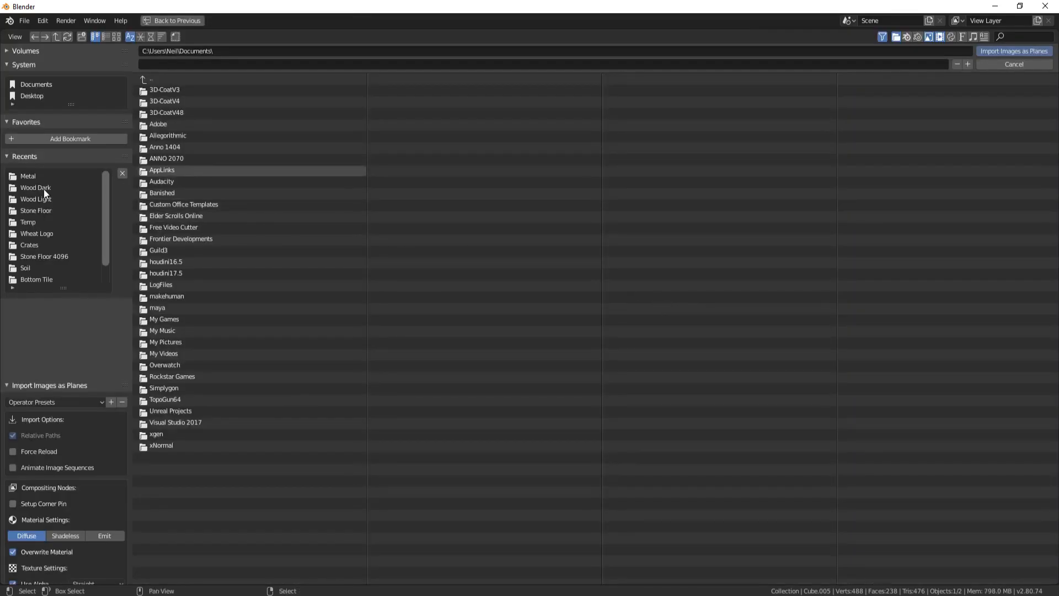
{"action": "left_click", "coordinate": [25, 177]}
{"action": "left_click", "coordinate": [144, 79]}
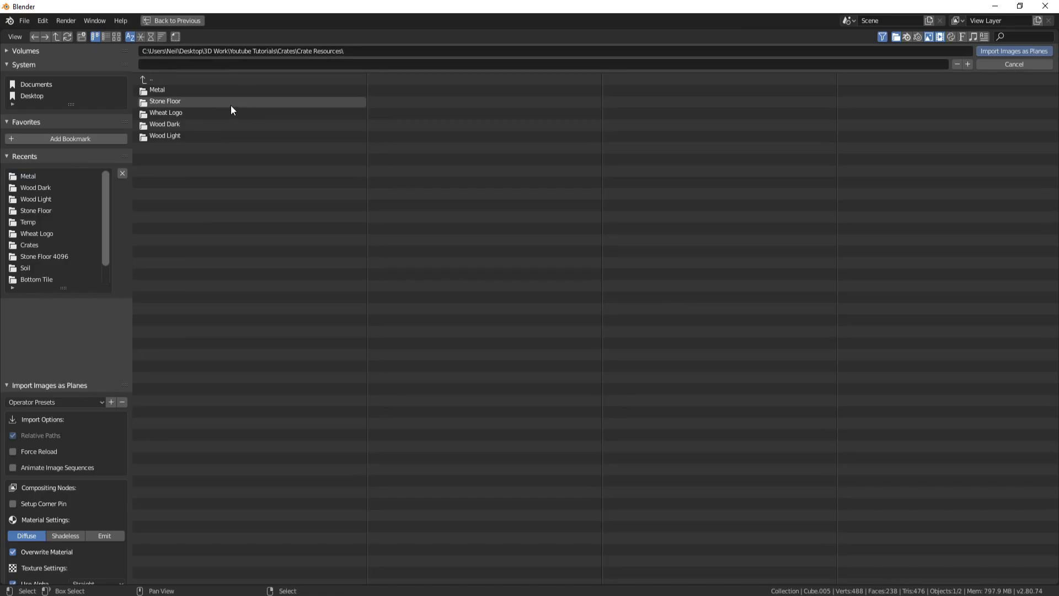
{"action": "left_click", "coordinate": [172, 113]}
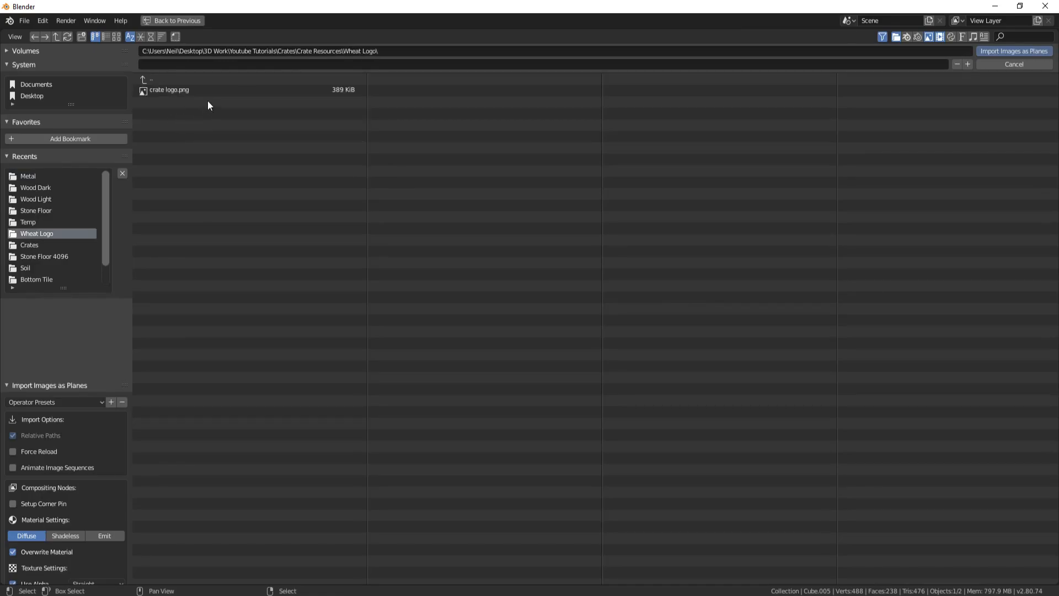
{"action": "left_click", "coordinate": [116, 36]}
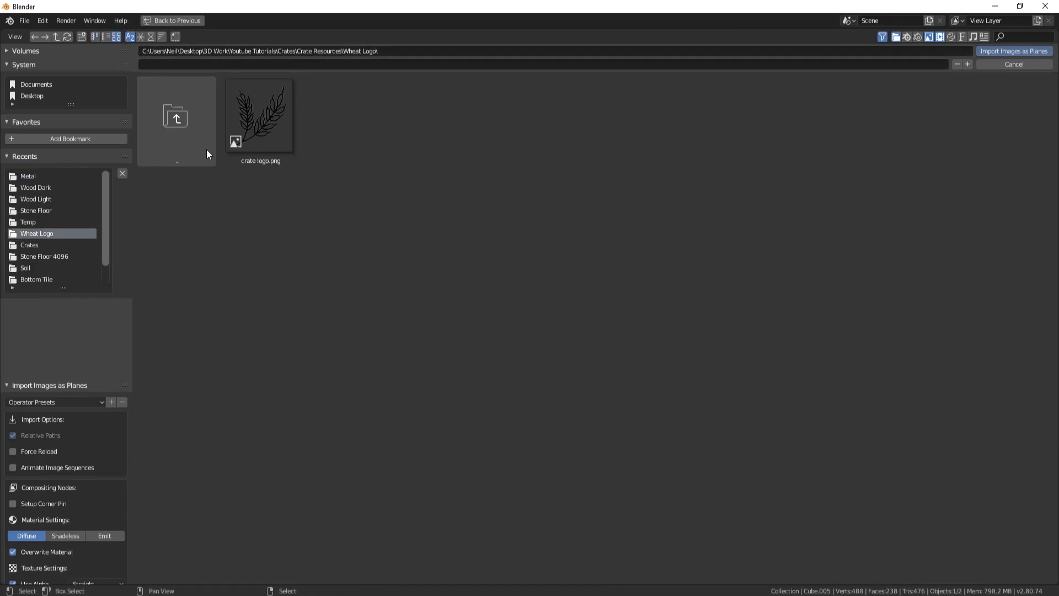
{"action": "double_click", "coordinate": [265, 118]}
{"action": "middle_click_drag", "start_coordinate": [534, 274], "coordinate": [494, 288]}
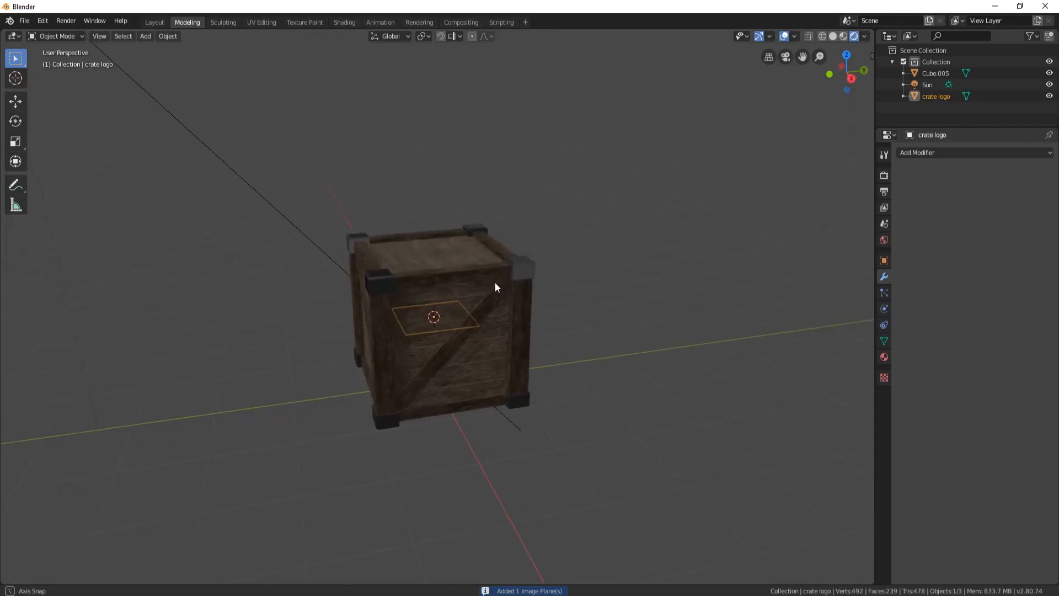
{"action": "middle_click_drag", "start_coordinate": [558, 303], "coordinate": [524, 331]}
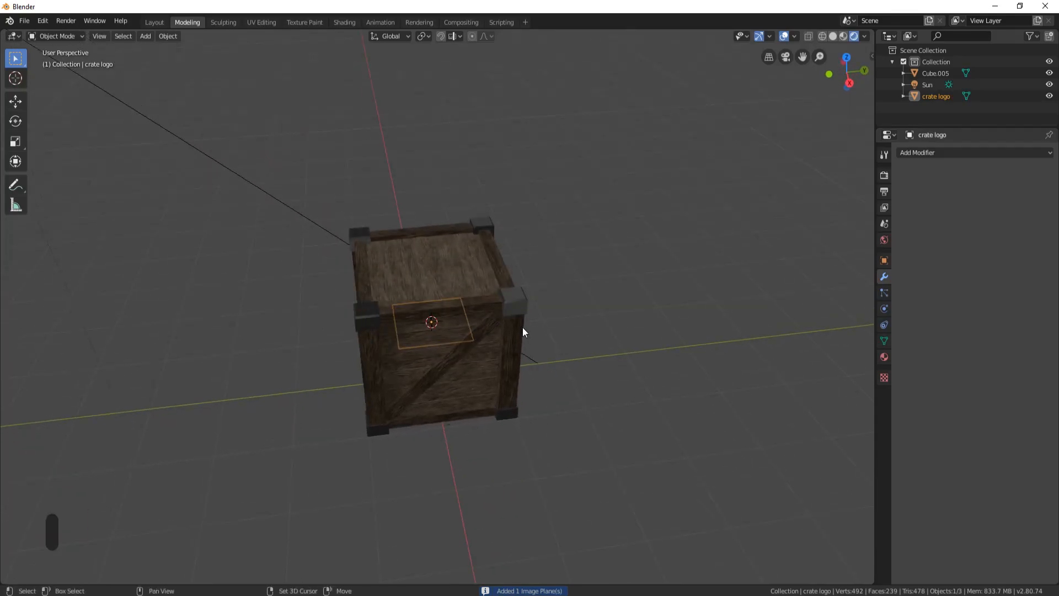
Step: Activate the Move tool and move the logo plane along Y out in front of the crate's front face
{"action": "key", "text": "shift+space"}
{"action": "left_click", "coordinate": [485, 353]}
{"action": "key", "text": "g"}
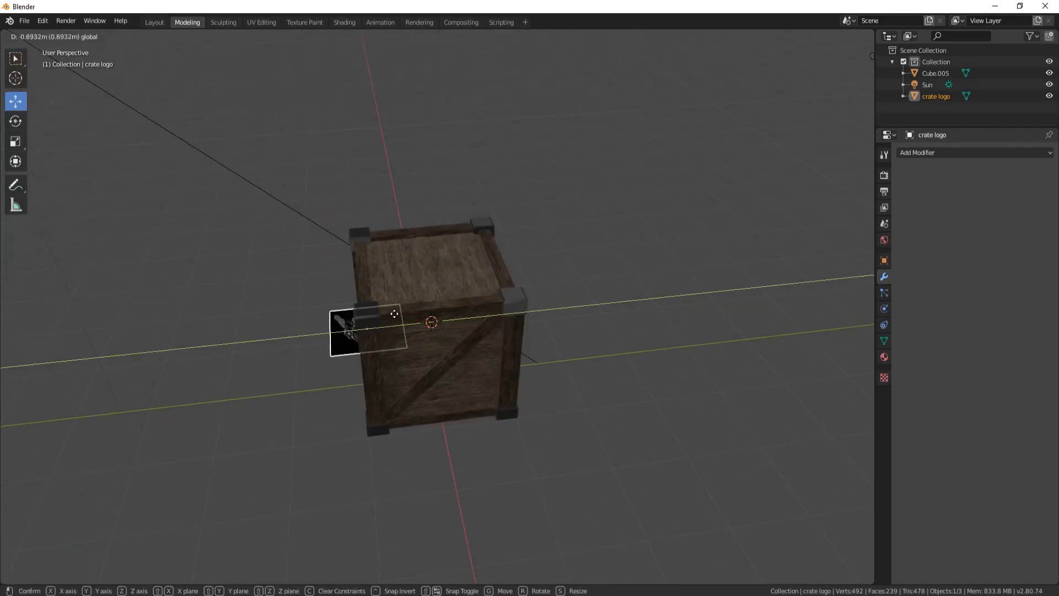
{"action": "left_click", "coordinate": [394, 402]}
{"action": "middle_click_drag", "start_coordinate": [394, 402], "coordinate": [501, 381]}
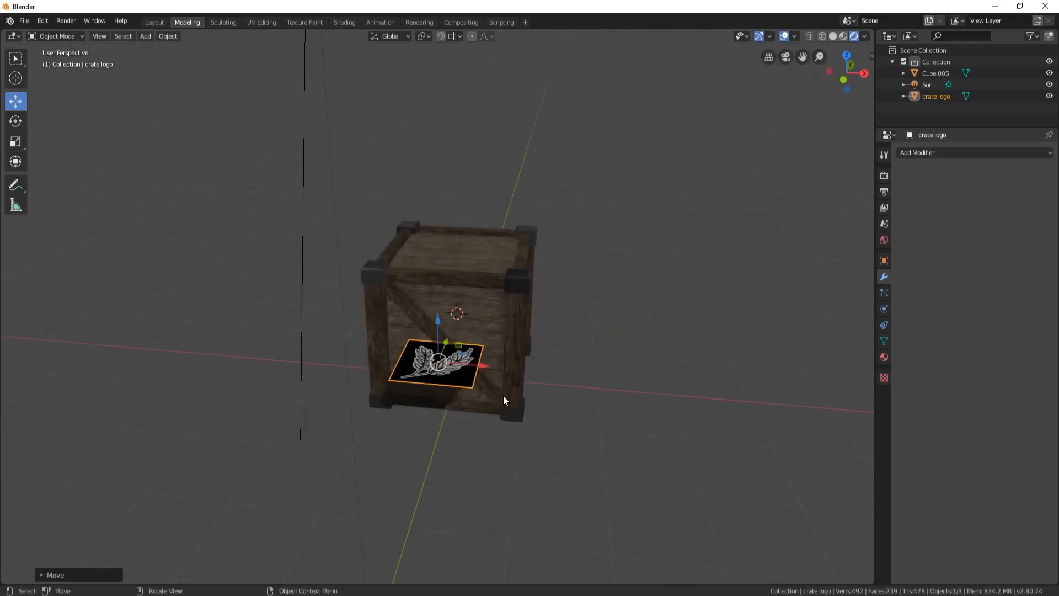
Step: Rotate the logo plane 90° about X and scale it up about 1.5 times in front view
{"action": "type", "text": "ryx90"}
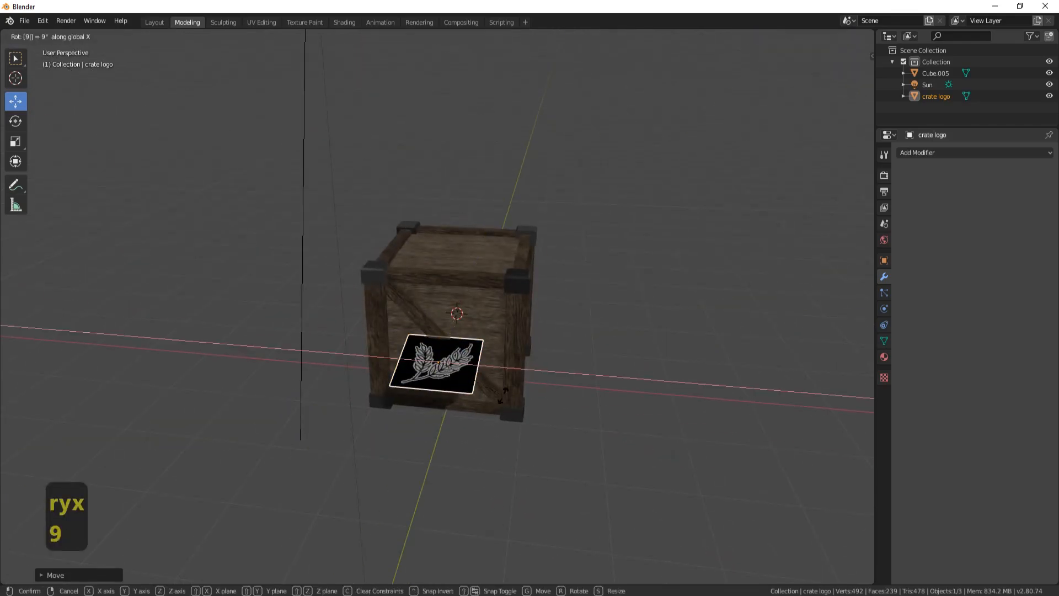
{"action": "key", "text": "Return"}
{"action": "key", "text": "KP_1"}
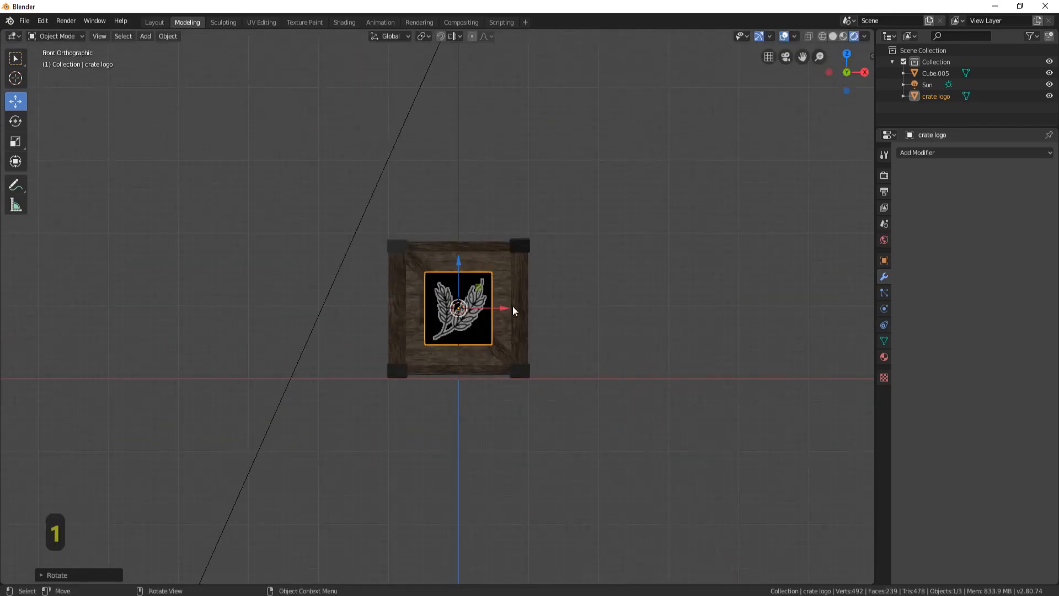
{"action": "scroll", "coordinate": [490, 352], "scroll_direction": "up", "scroll_amount": 3}
{"action": "middle_click_drag", "start_coordinate": [491, 352], "coordinate": [468, 322], "text": "shift"}
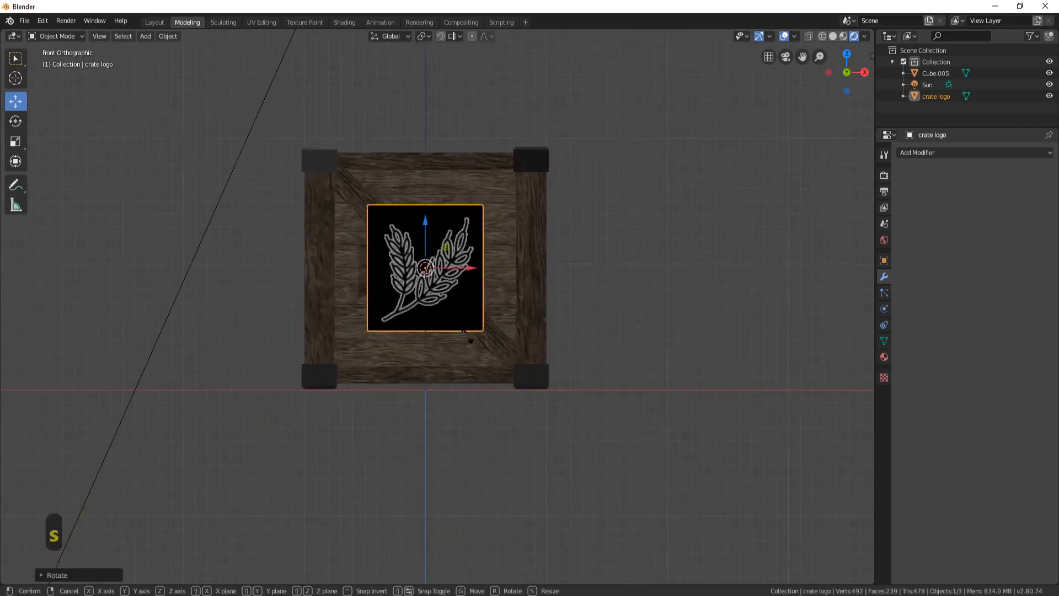
{"action": "key", "text": "s"}
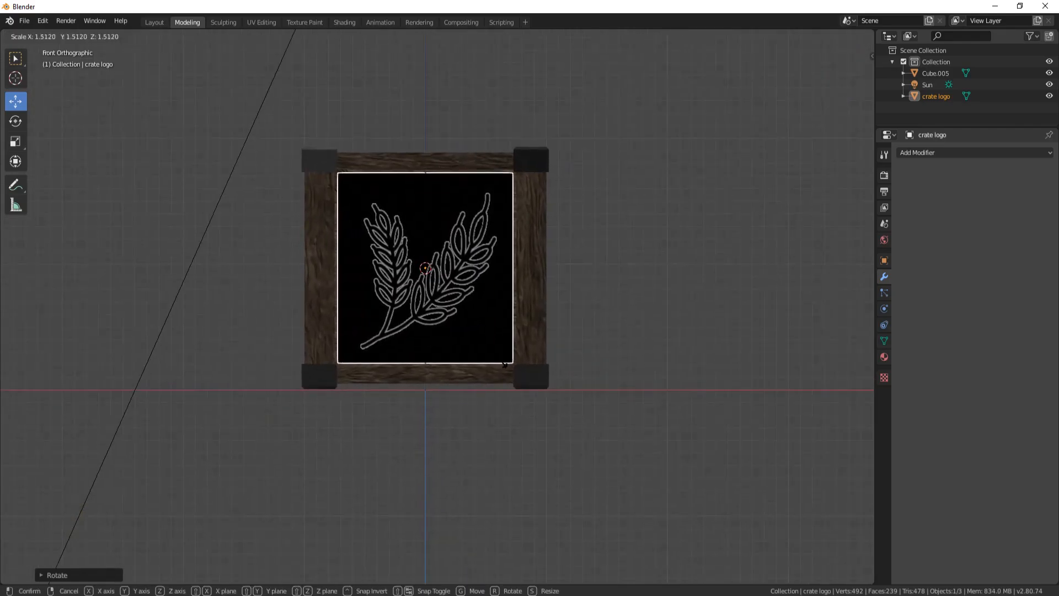
{"action": "left_click", "coordinate": [500, 357]}
Step: Move the logo plane back along Y so it sits against the planks behind the diagonal board
{"action": "middle_click_drag", "start_coordinate": [501, 356], "coordinate": [491, 364]}
{"action": "key", "text": "g"}
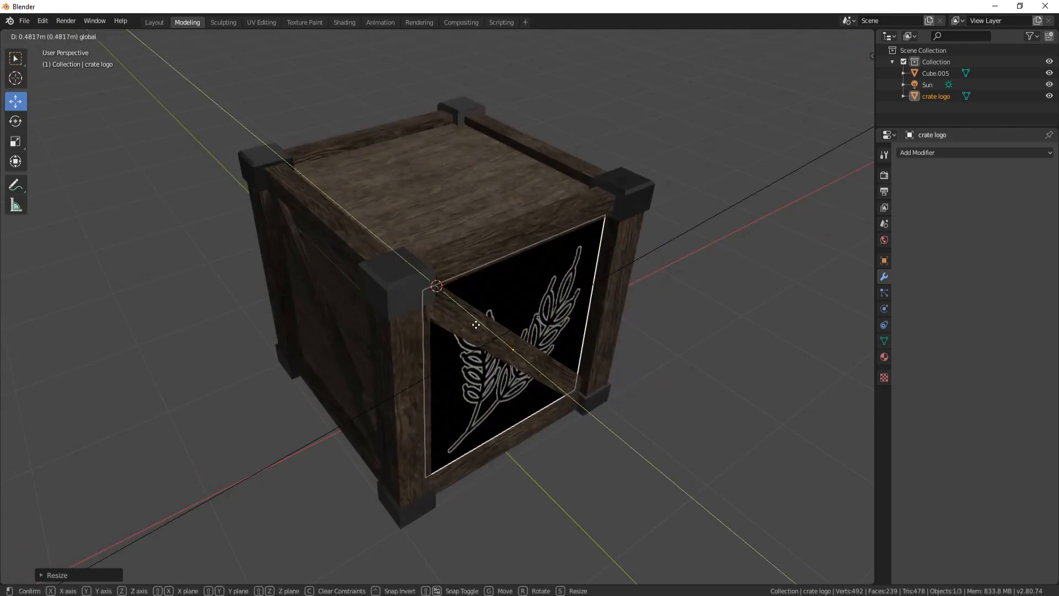
{"action": "left_click", "coordinate": [618, 326]}
Step: Nudge the logo plane up along Z and about 0.05 m along X to centre it within the frame boards
{"action": "middle_click_drag", "start_coordinate": [618, 326], "coordinate": [441, 206]}
{"action": "key", "text": "g"}
{"action": "key", "text": "z"}
{"action": "left_click", "coordinate": [427, 211]}
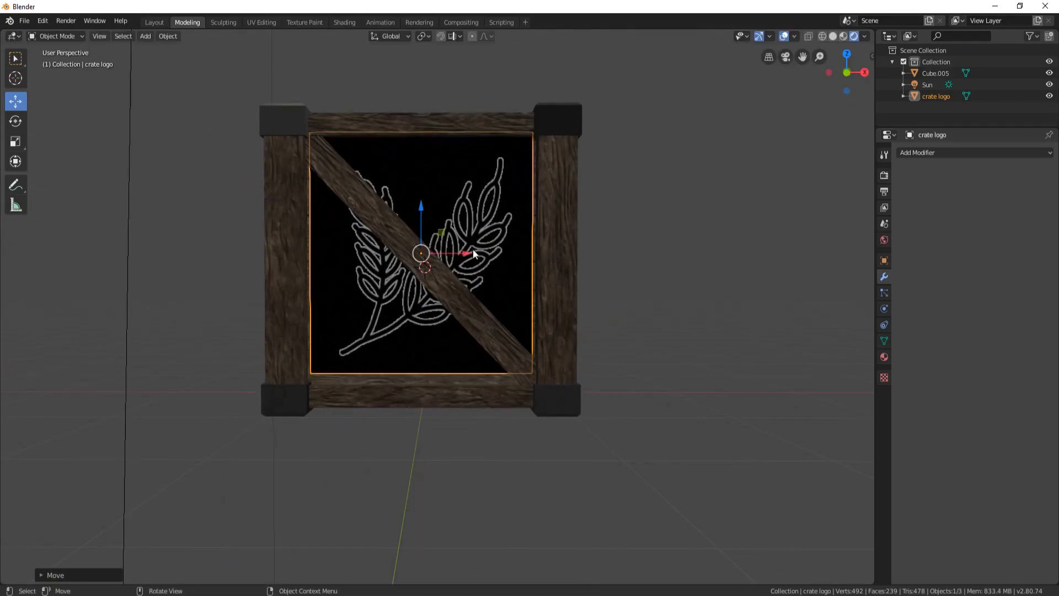
{"action": "key", "text": "g"}
{"action": "key", "text": "x"}
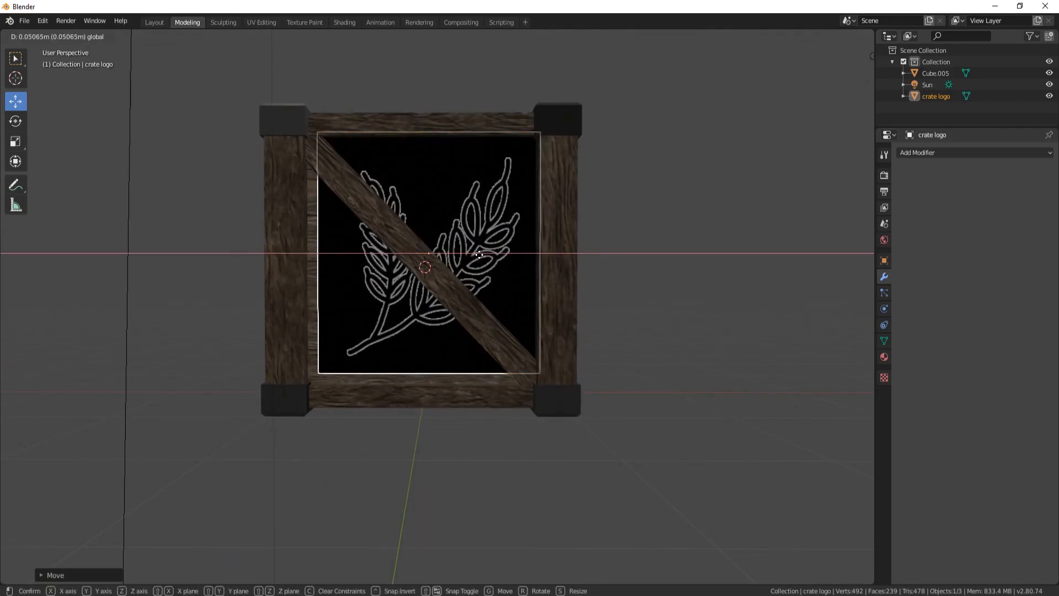
{"action": "left_click", "coordinate": [478, 254]}
Step: Scale the logo plane slightly so that it fills the opening between the front frame boards
{"action": "mouse_move", "coordinate": [565, 232]}
{"action": "middle_mouse_down"}
{"action": "mouse_move", "coordinate": [527, 231]}
{"action": "mouse_move", "coordinate": [579, 236]}
{"action": "middle_mouse_up"}
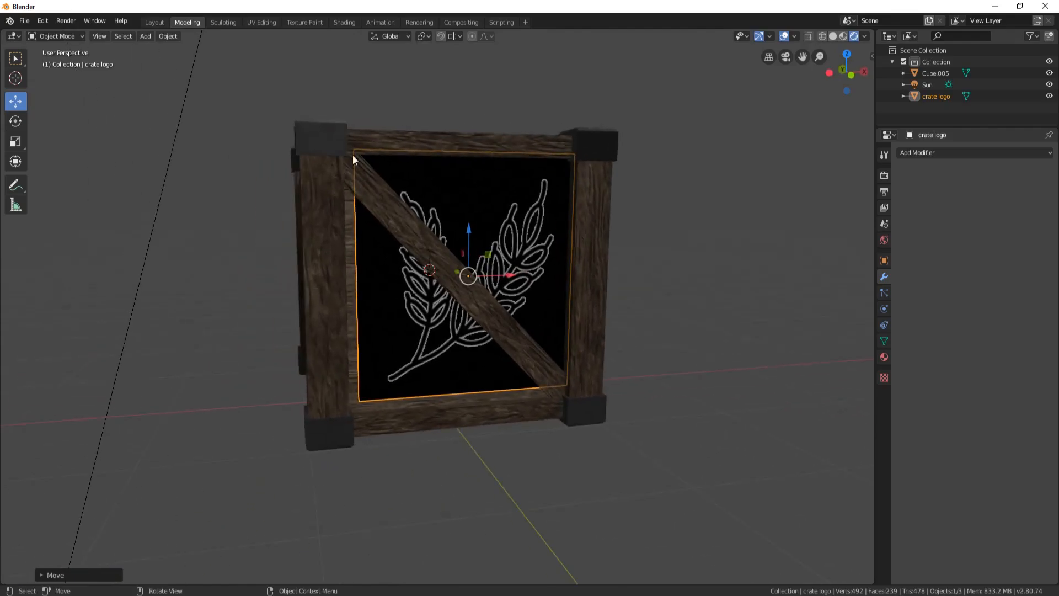
{"action": "middle_click_drag", "start_coordinate": [572, 340], "coordinate": [366, 145]}
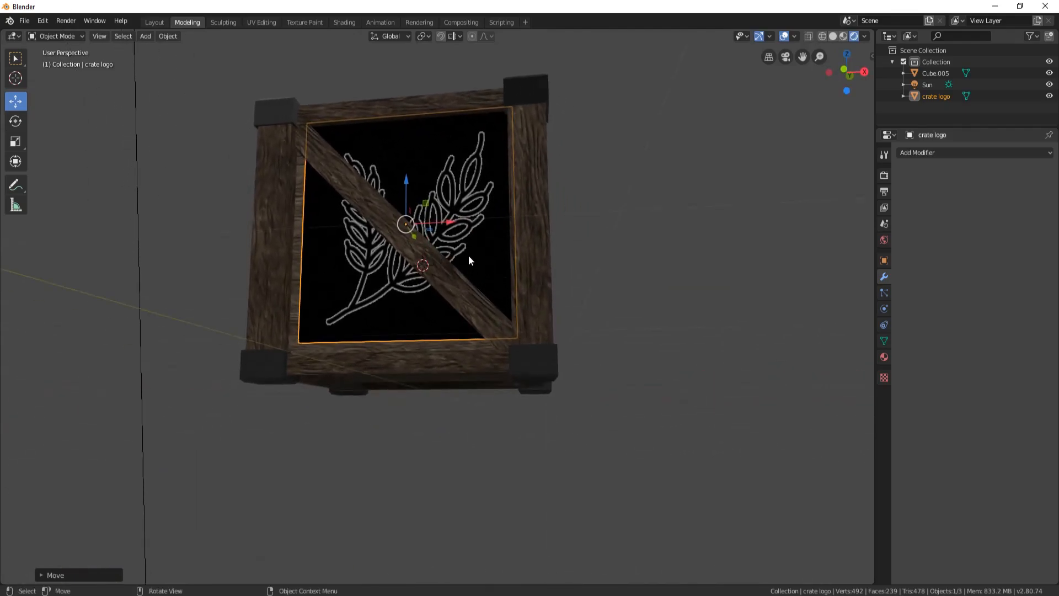
{"action": "key", "text": "s"}
{"action": "left_click", "coordinate": [568, 406]}
{"action": "middle_click_drag", "start_coordinate": [567, 406], "coordinate": [539, 314]}
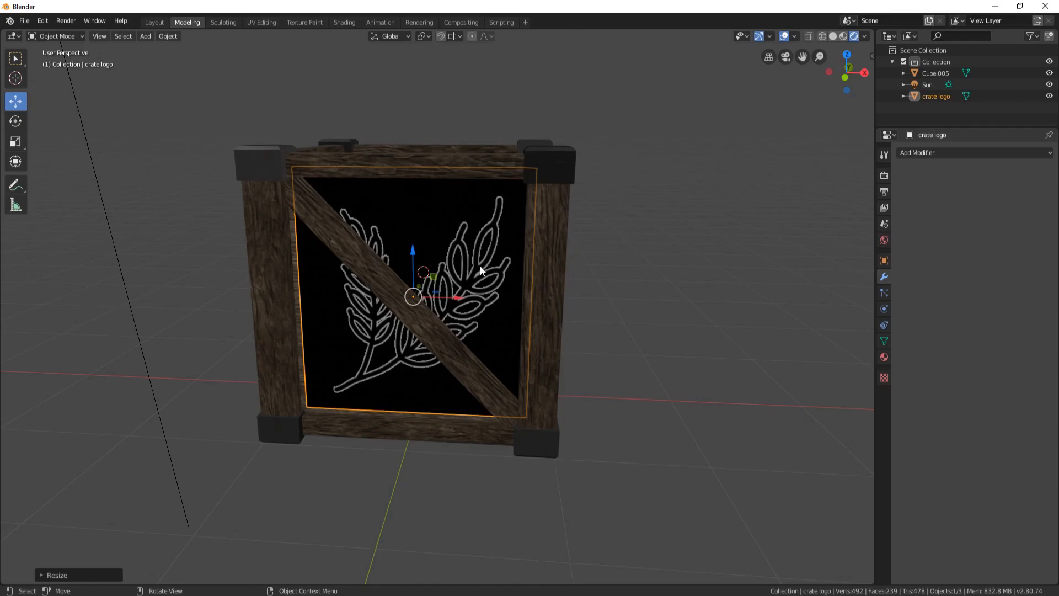
Step: Enable Screen Space Reflections in the Eevee render settings
{"action": "left_click", "coordinate": [884, 174]}
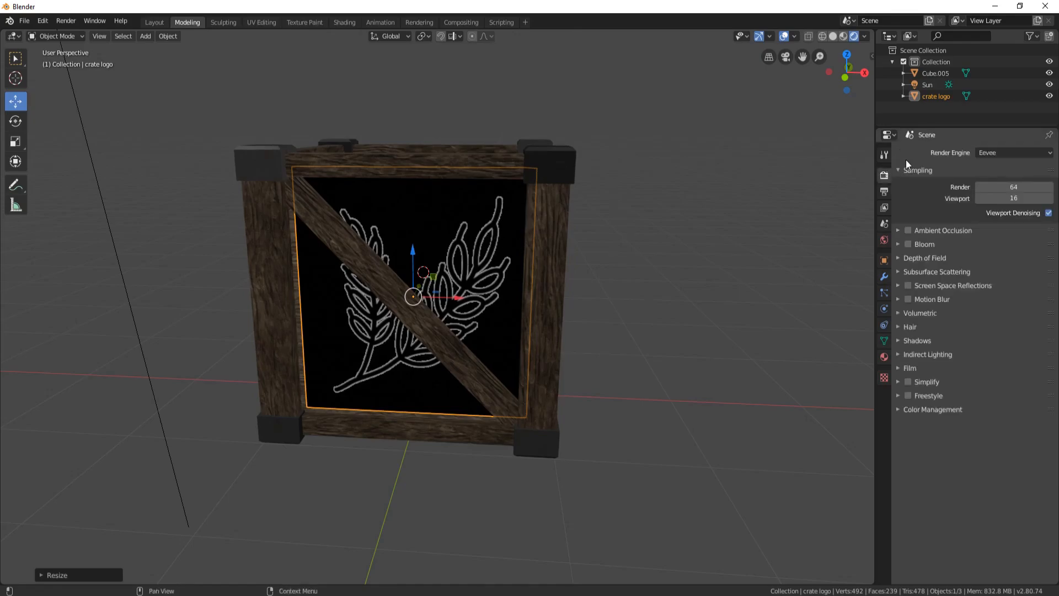
{"action": "left_click", "coordinate": [896, 284]}
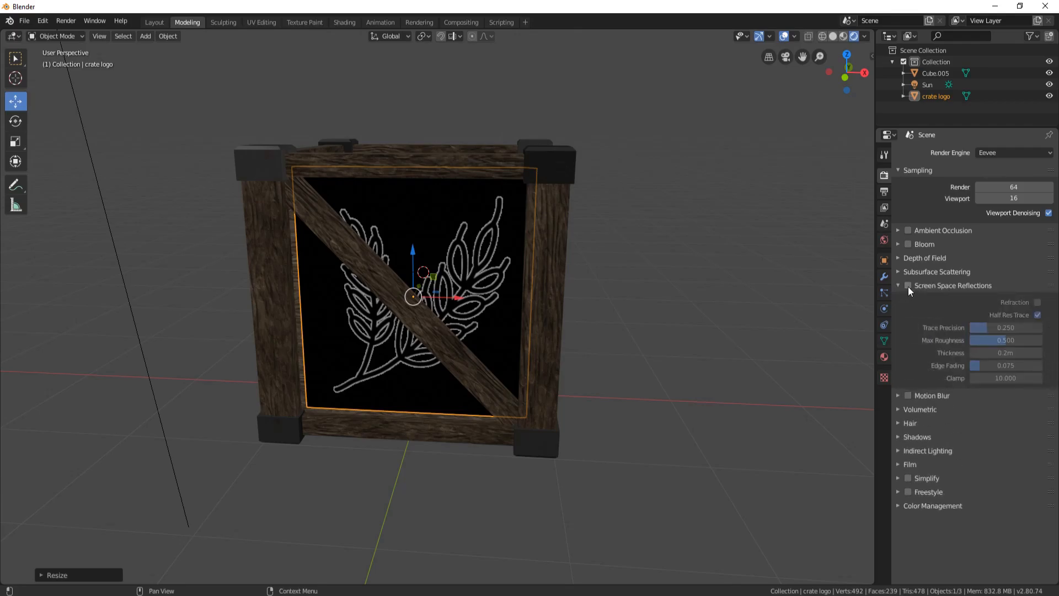
{"action": "left_click", "coordinate": [908, 285]}
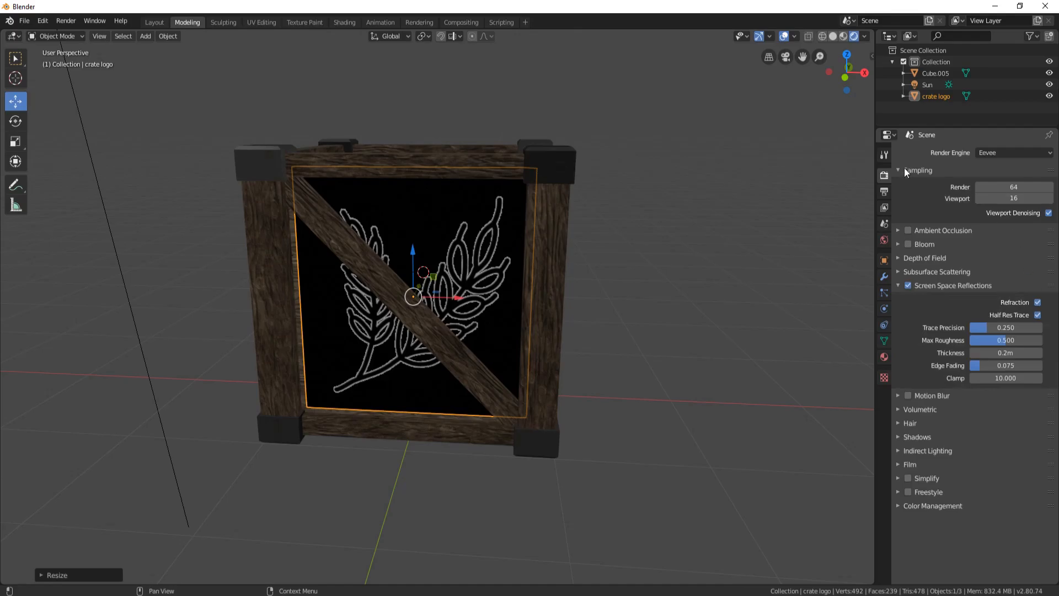
Step: Enable Screen Space Refraction on the crate logo material, set its Blend Mode to Alpha Blend and check the logo up close
{"action": "left_click", "coordinate": [884, 358]}
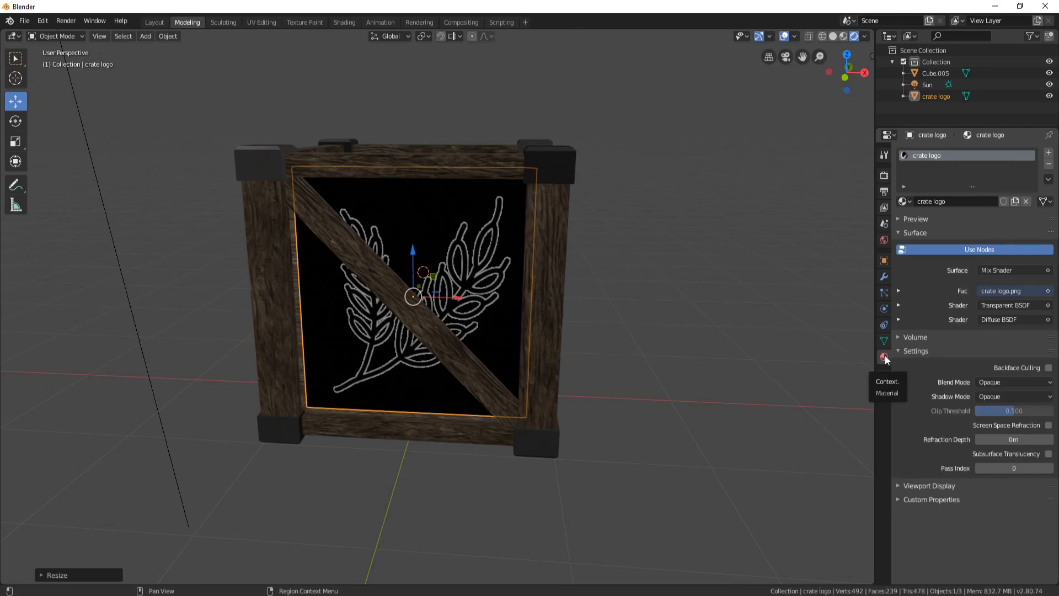
{"action": "left_click", "coordinate": [1049, 425]}
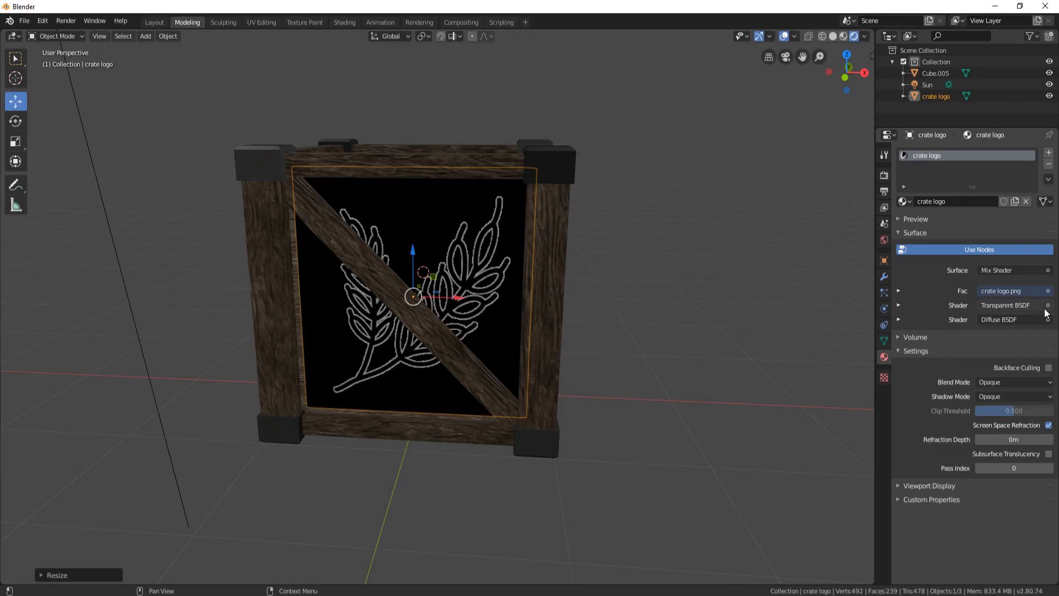
{"action": "left_click", "coordinate": [1010, 383]}
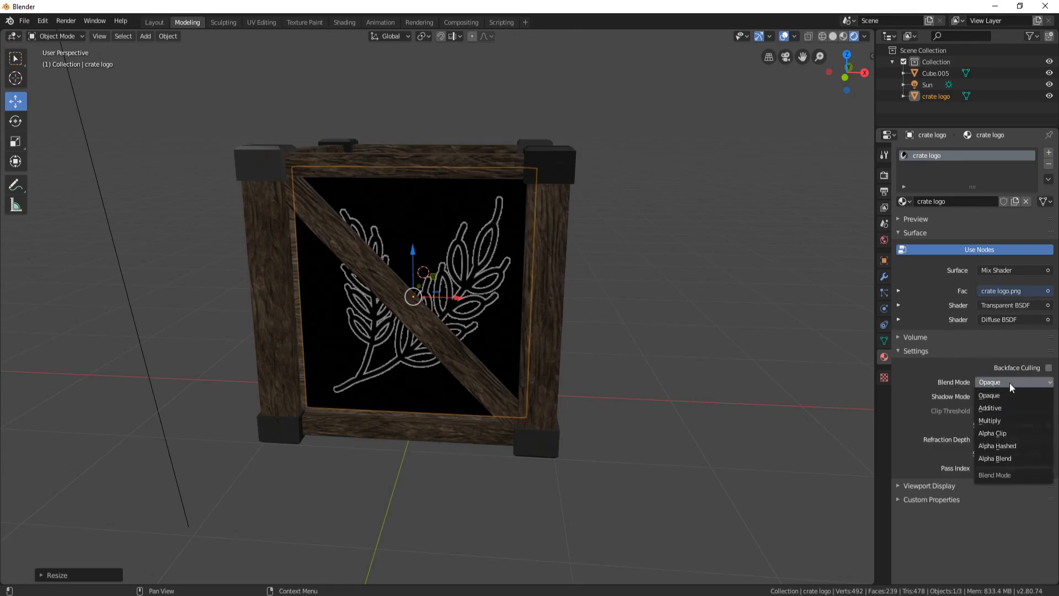
{"action": "left_click", "coordinate": [1005, 458]}
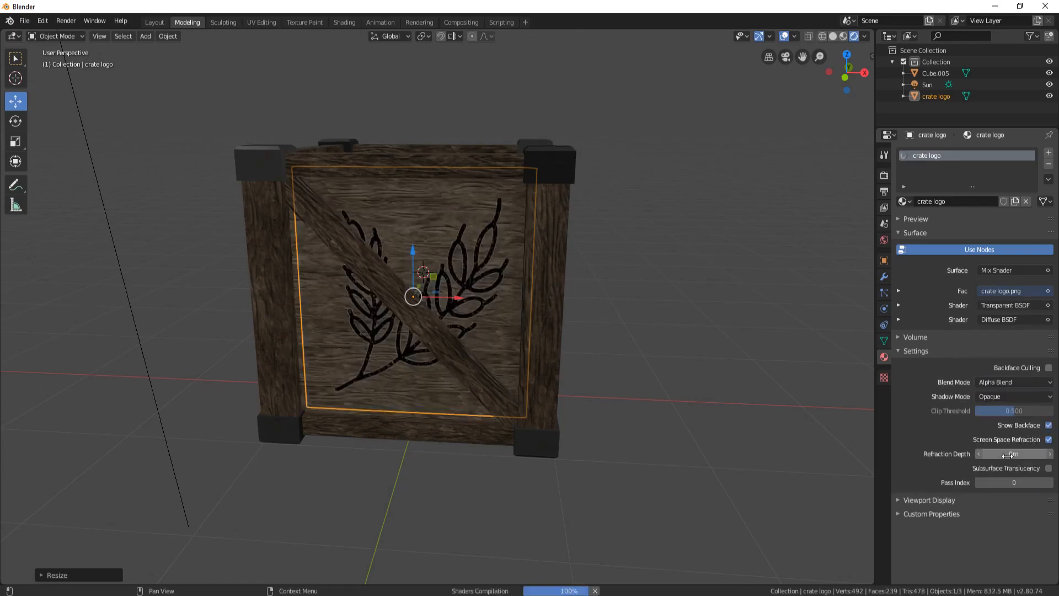
{"action": "middle_click_drag", "start_coordinate": [442, 297], "coordinate": [505, 291]}
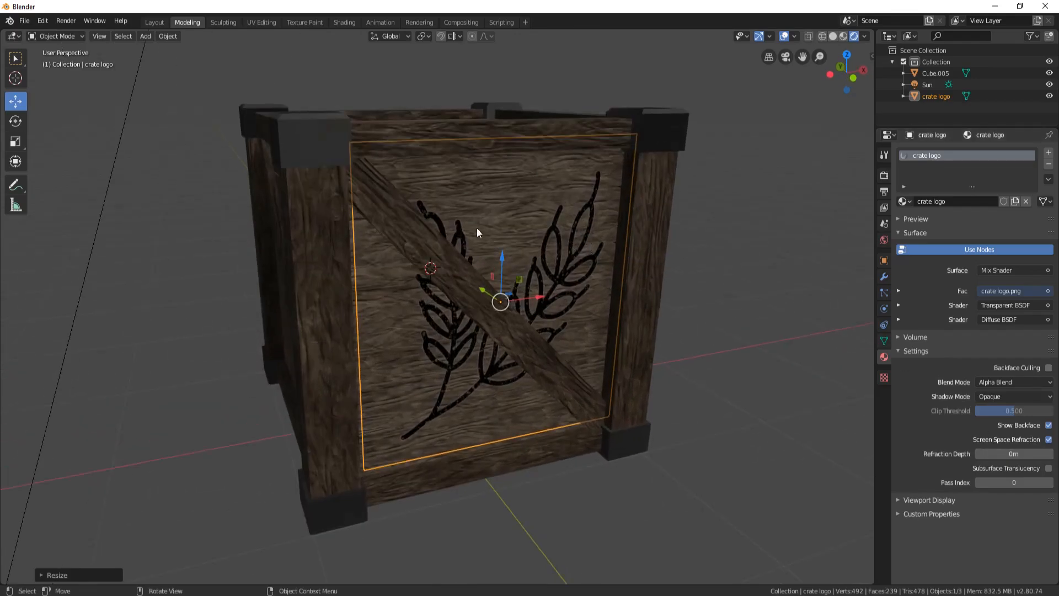
{"action": "middle_click_drag", "start_coordinate": [586, 210], "coordinate": [419, 151]}
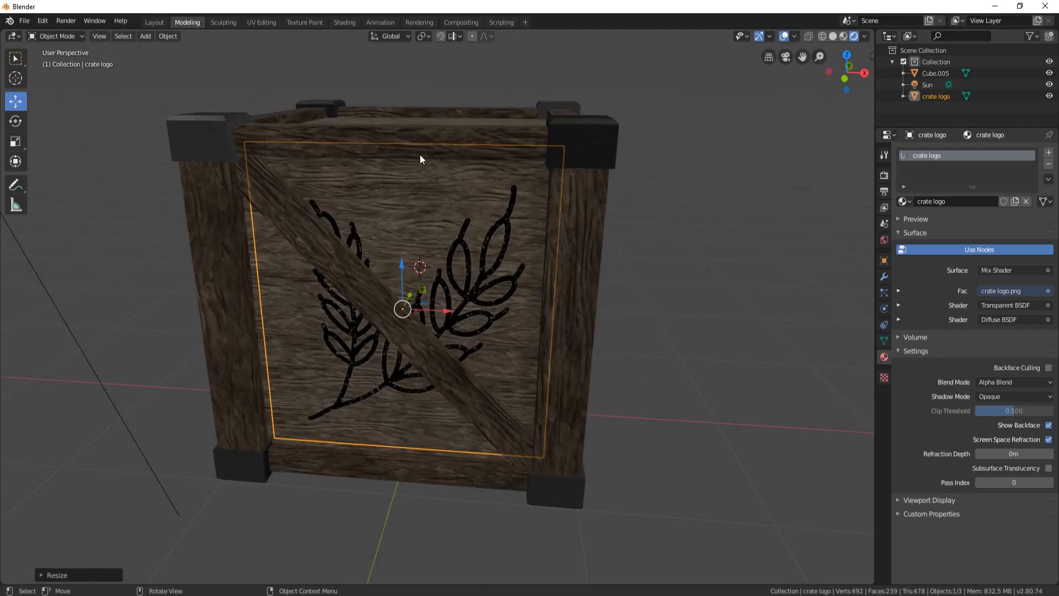
{"action": "middle_click_drag", "start_coordinate": [383, 244], "coordinate": [510, 246]}
{"action": "scroll", "coordinate": [568, 237], "scroll_direction": "up", "scroll_amount": 3}
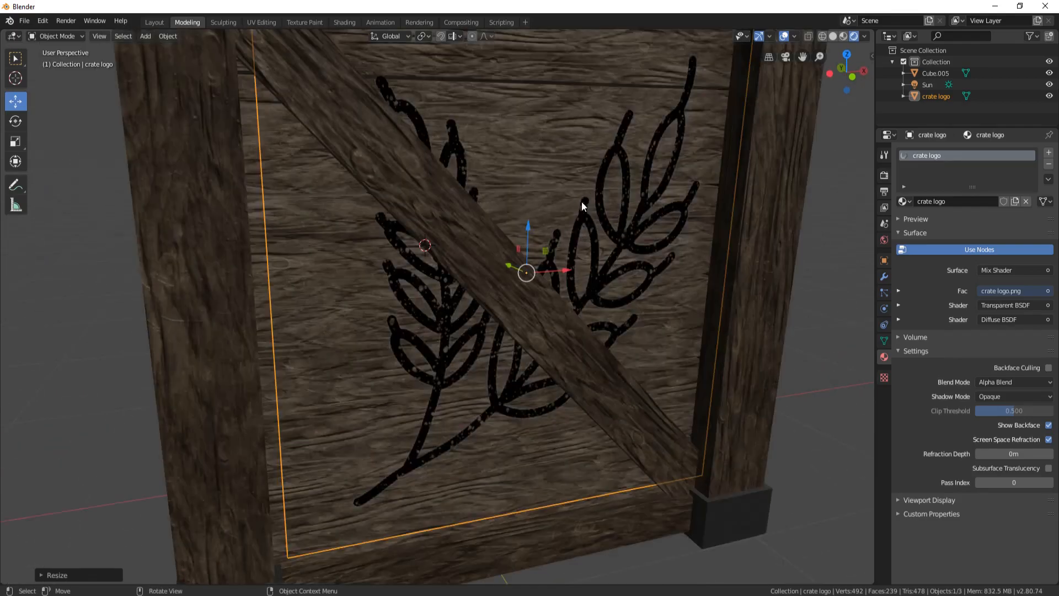
{"action": "scroll", "coordinate": [582, 206], "scroll_direction": "down", "scroll_amount": 5}
{"action": "middle_click_drag", "start_coordinate": [560, 189], "coordinate": [534, 208], "text": "shift"}
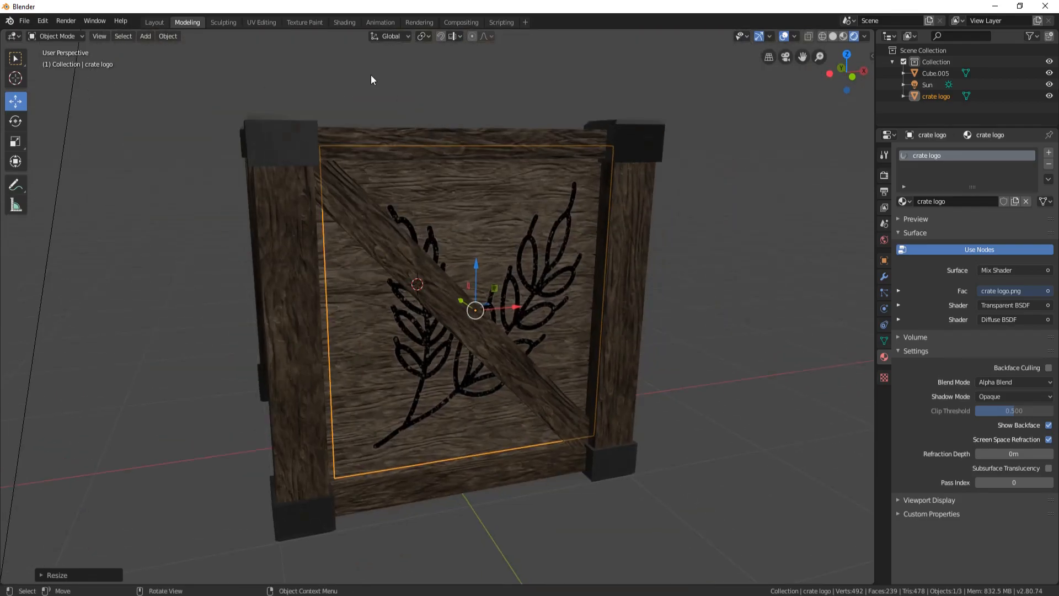
Step: Switch to the Shading workspace and move the crate logo.png texture node well clear of the Diffuse BSDF node
{"action": "left_click", "coordinate": [353, 23]}
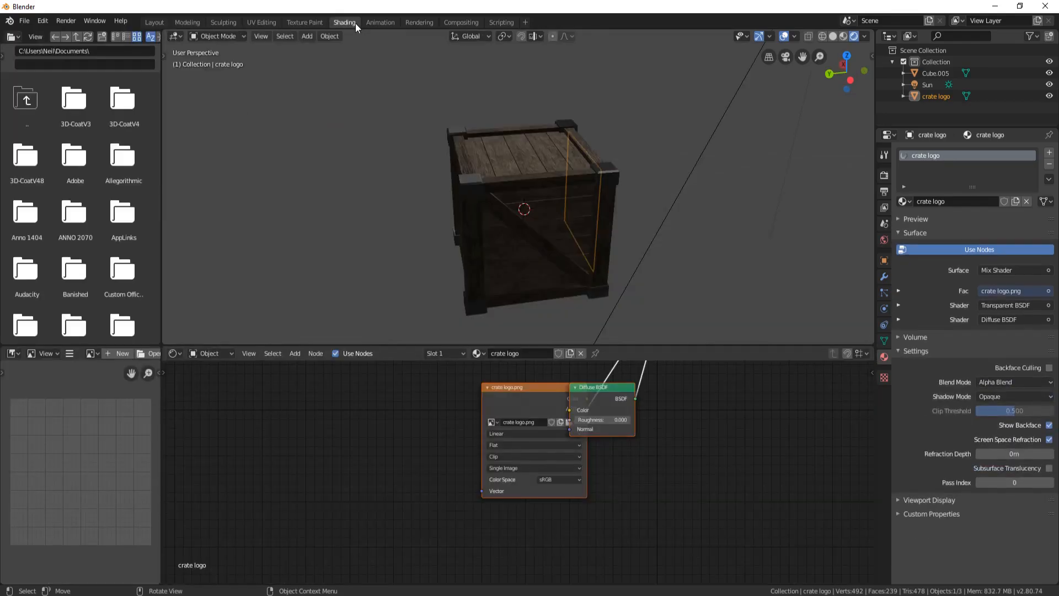
{"action": "scroll", "coordinate": [469, 393], "scroll_direction": "up", "scroll_amount": 2}
{"action": "middle_click_drag", "start_coordinate": [619, 463], "coordinate": [520, 432]}
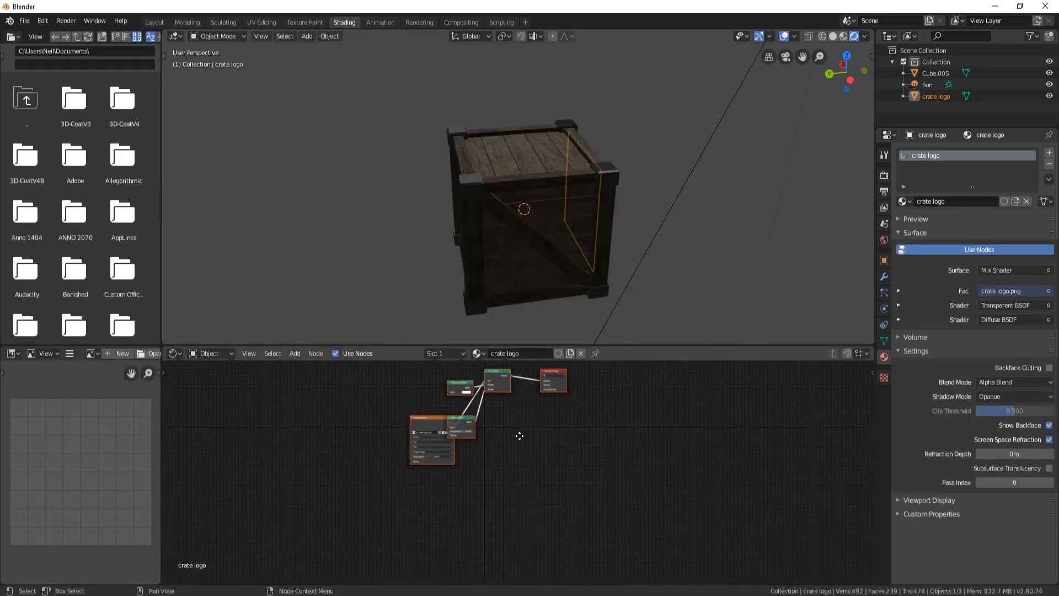
{"action": "scroll", "coordinate": [454, 454], "scroll_direction": "up", "scroll_amount": 2}
{"action": "middle_click_drag", "start_coordinate": [454, 453], "coordinate": [388, 458]}
{"action": "left_click_drag", "start_coordinate": [363, 434], "coordinate": [226, 420]}
{"action": "middle_click_drag", "start_coordinate": [371, 196], "coordinate": [618, 263]}
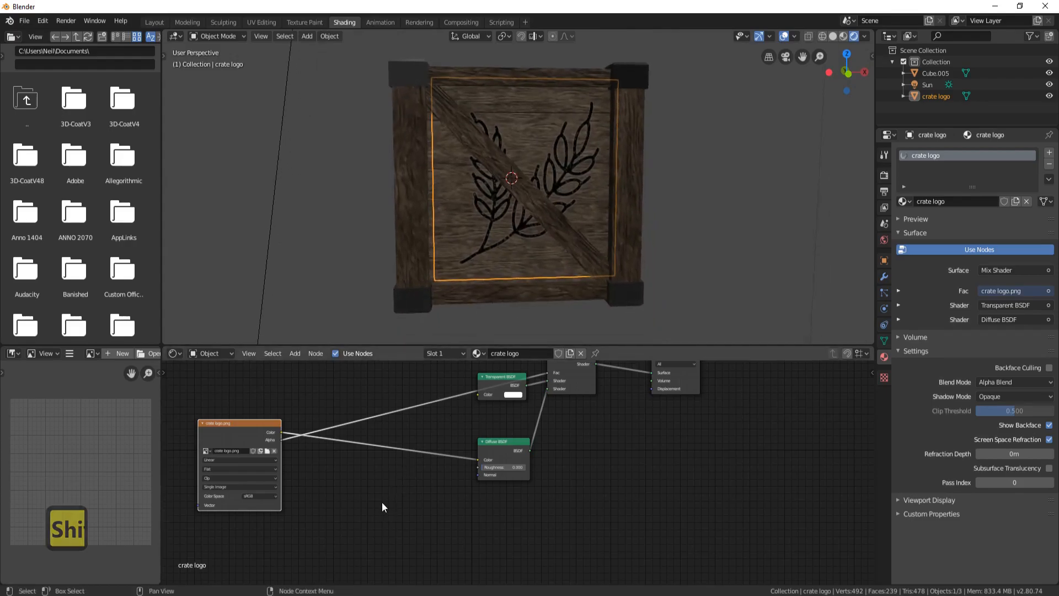
Step: Add a Hue/Saturation node and insert it into the link between the logo image's Color and the Diffuse BSDF
{"action": "key", "text": "shift+a"}
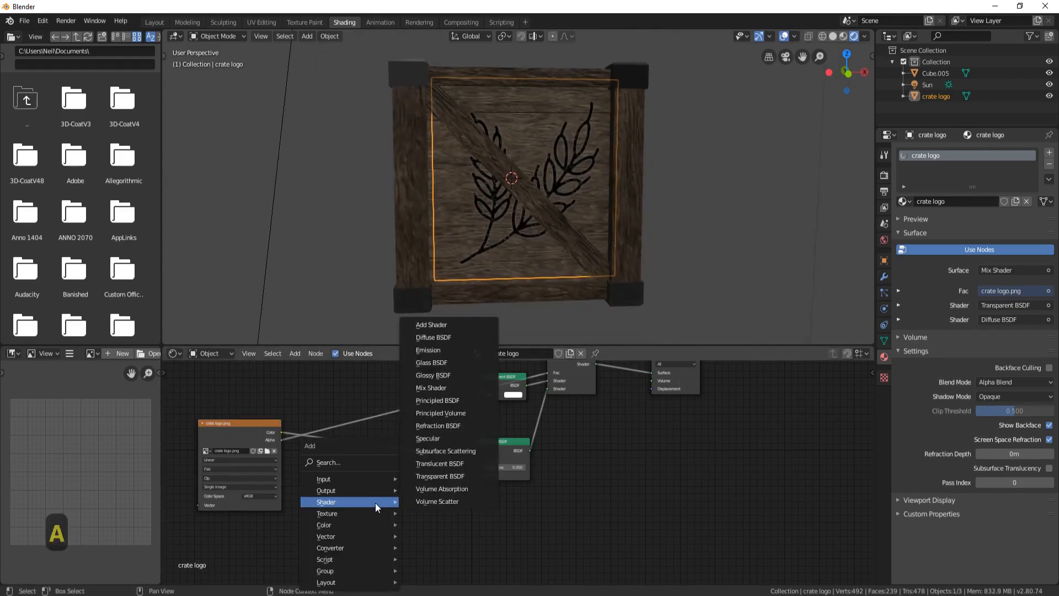
{"action": "left_click", "coordinate": [342, 461]}
{"action": "type", "text": "hue"}
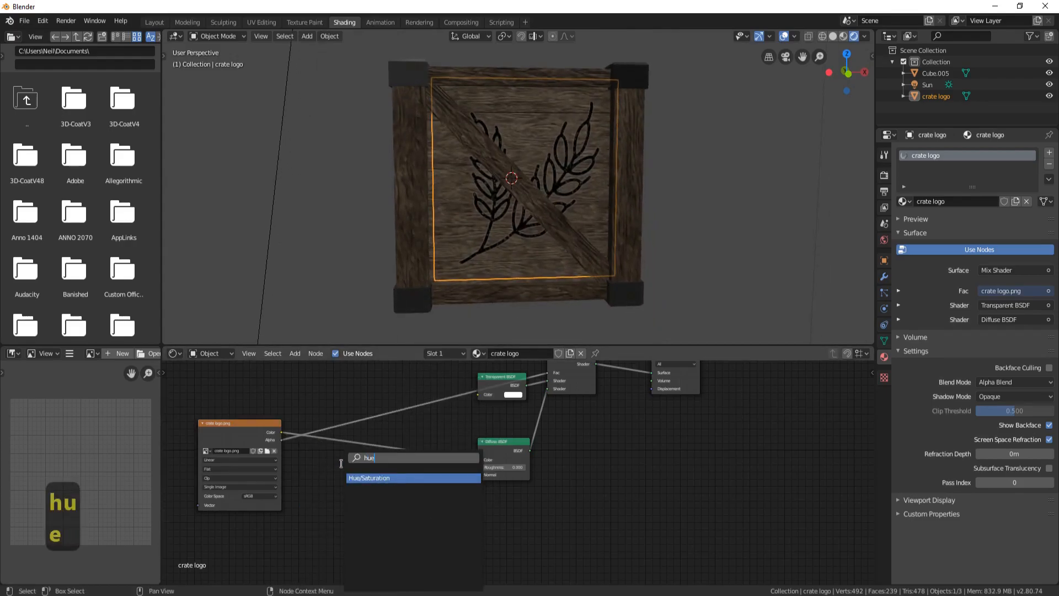
{"action": "left_click", "coordinate": [392, 478]}
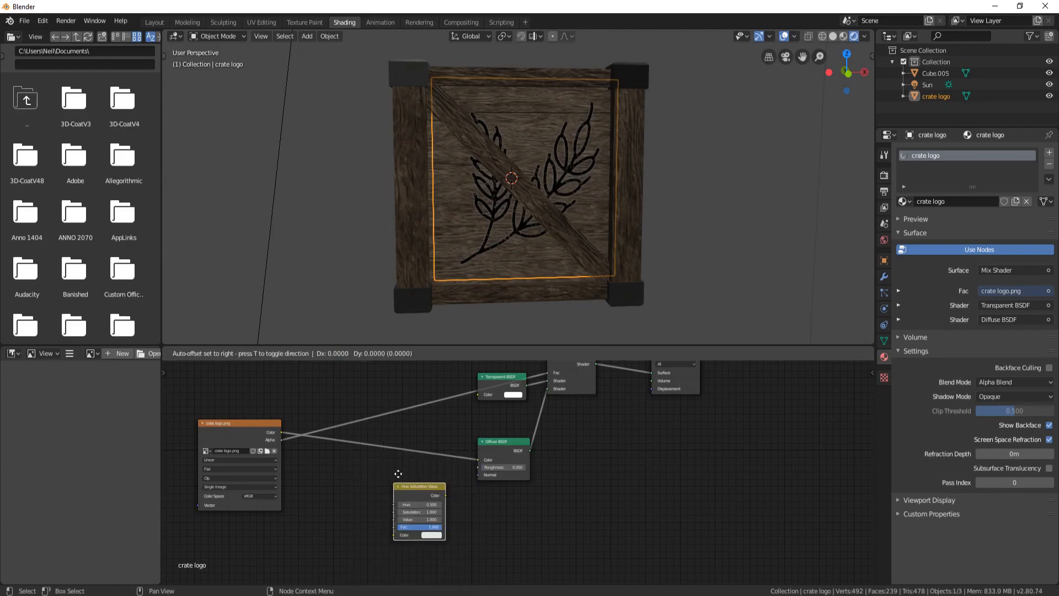
{"action": "left_click", "coordinate": [410, 473]}
{"action": "left_click_drag", "start_coordinate": [423, 480], "coordinate": [371, 435]}
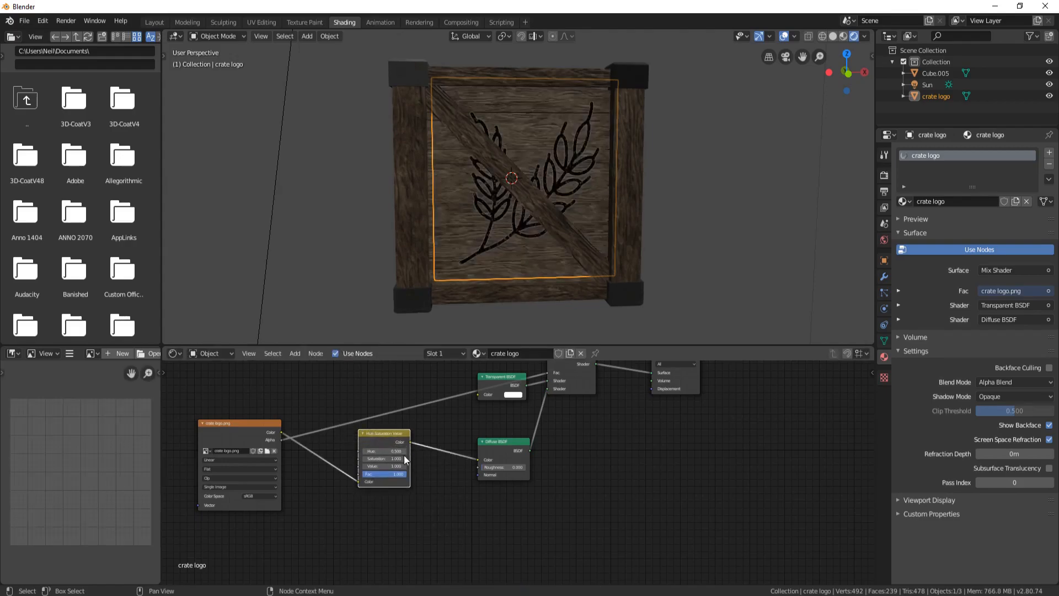
Step: Set the Value of the Hue Saturation Value node to 0 to blacken the logo
{"action": "scroll", "coordinate": [546, 219], "scroll_direction": "up", "scroll_amount": 6}
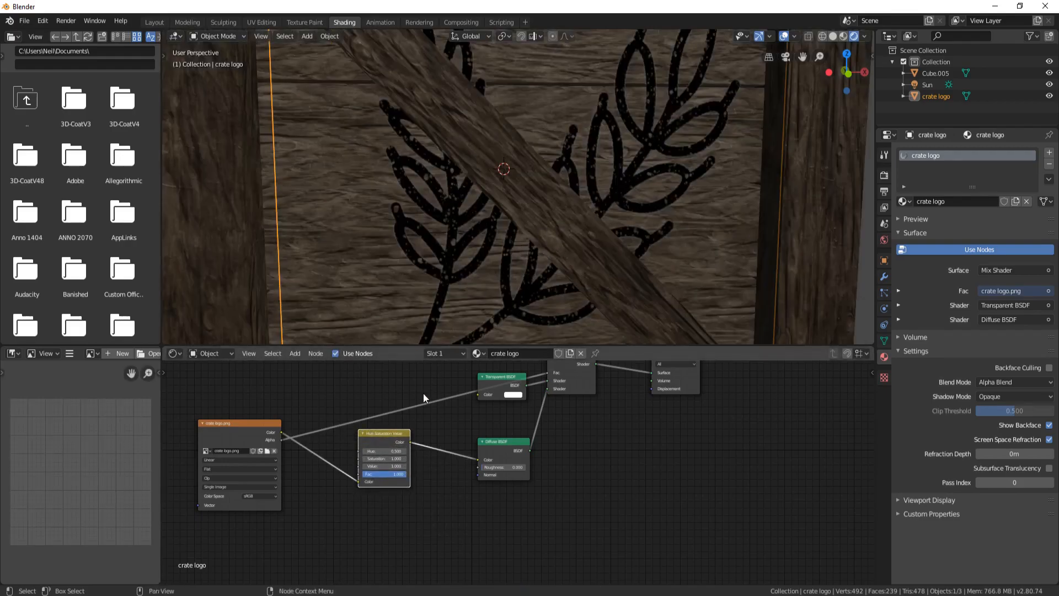
{"action": "scroll", "coordinate": [402, 451], "scroll_direction": "up", "scroll_amount": 1}
{"action": "left_click_drag", "start_coordinate": [377, 466], "coordinate": [331, 466]}
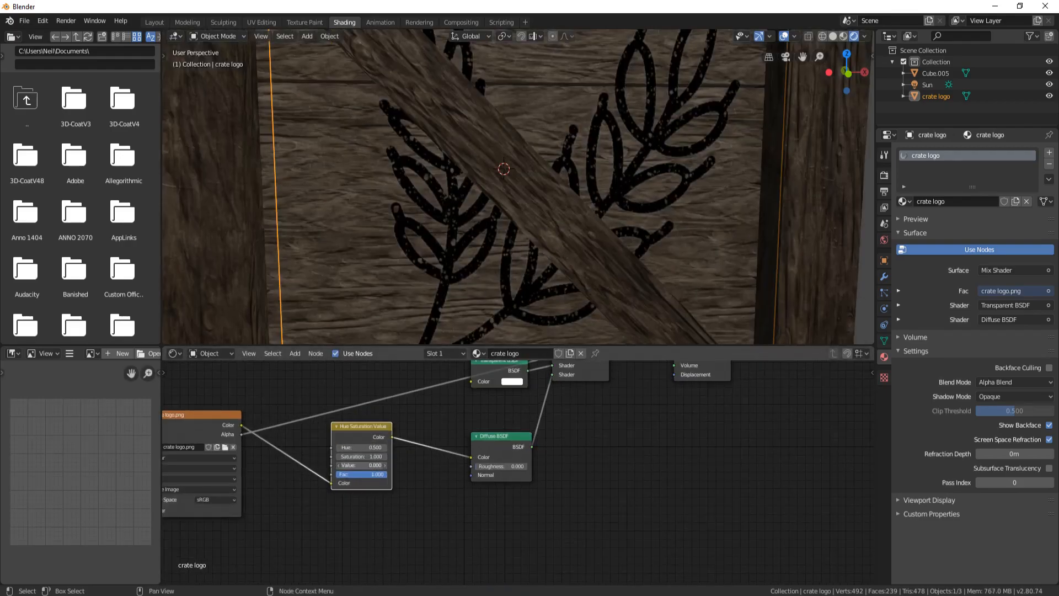
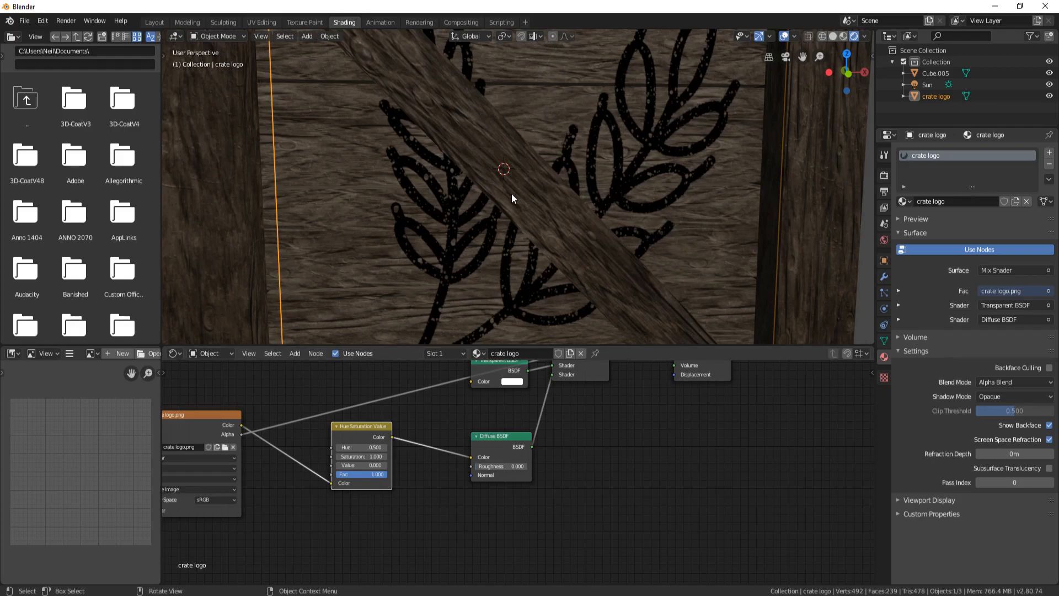
Step: Move the Diffuse BSDF node closer to the Hue Saturation Value node and disconnect it from the Mix Shader
{"action": "scroll", "coordinate": [510, 194], "scroll_direction": "down", "scroll_amount": 5}
{"action": "left_click_drag", "start_coordinate": [502, 436], "coordinate": [446, 460]}
{"action": "mouse_move", "coordinate": [551, 375]}
{"action": "left_mouse_down"}
{"action": "mouse_move", "coordinate": [500, 442]}
{"action": "mouse_move", "coordinate": [577, 449]}
{"action": "left_mouse_up"}
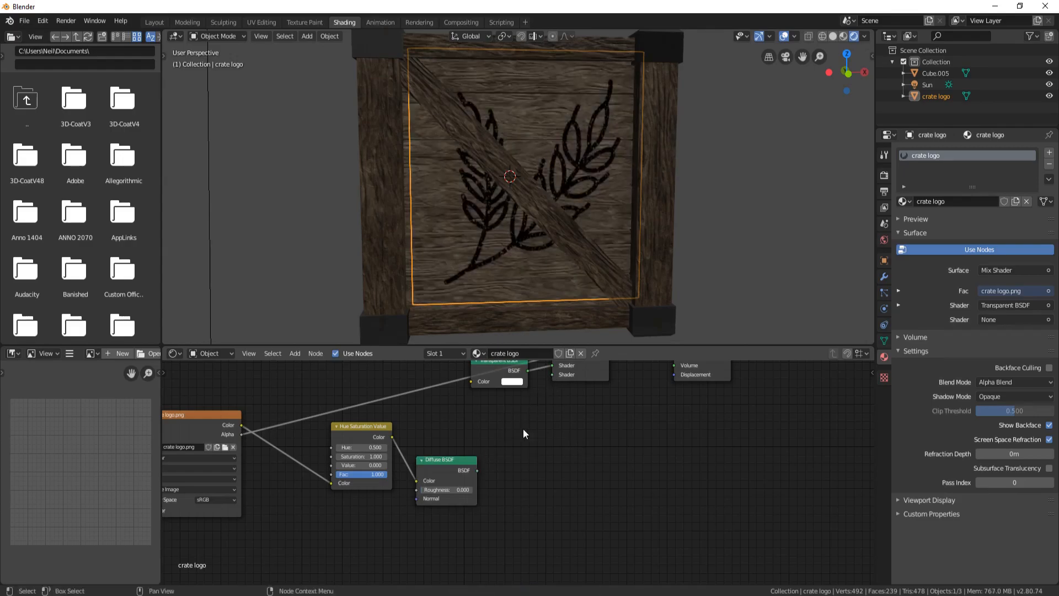
Step: Duplicate the Diffuse BSDF node without its colour link and connect the copy's BSDF output to the Mix Shader's second Shader input
{"action": "left_click", "coordinate": [440, 461]}
{"action": "key", "text": "shift+d"}
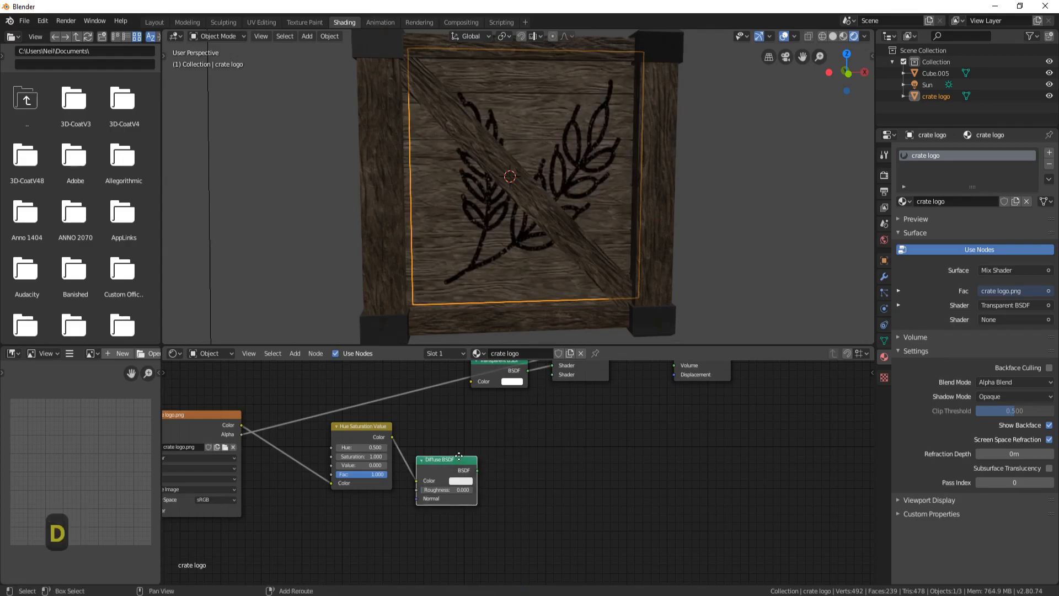
{"action": "left_click", "coordinate": [550, 417]}
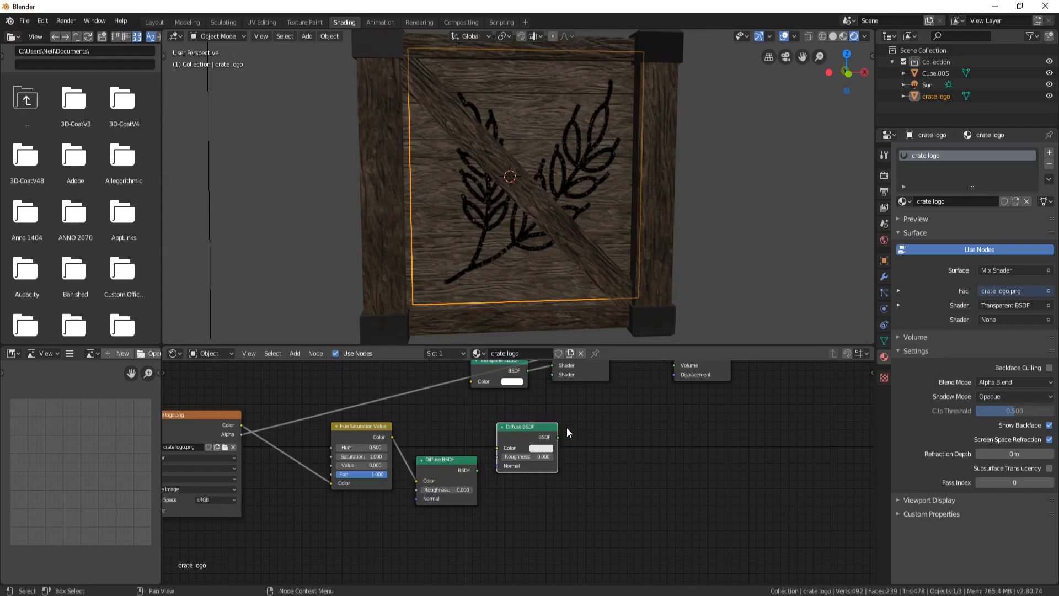
{"action": "left_click_drag", "start_coordinate": [557, 437], "coordinate": [554, 376]}
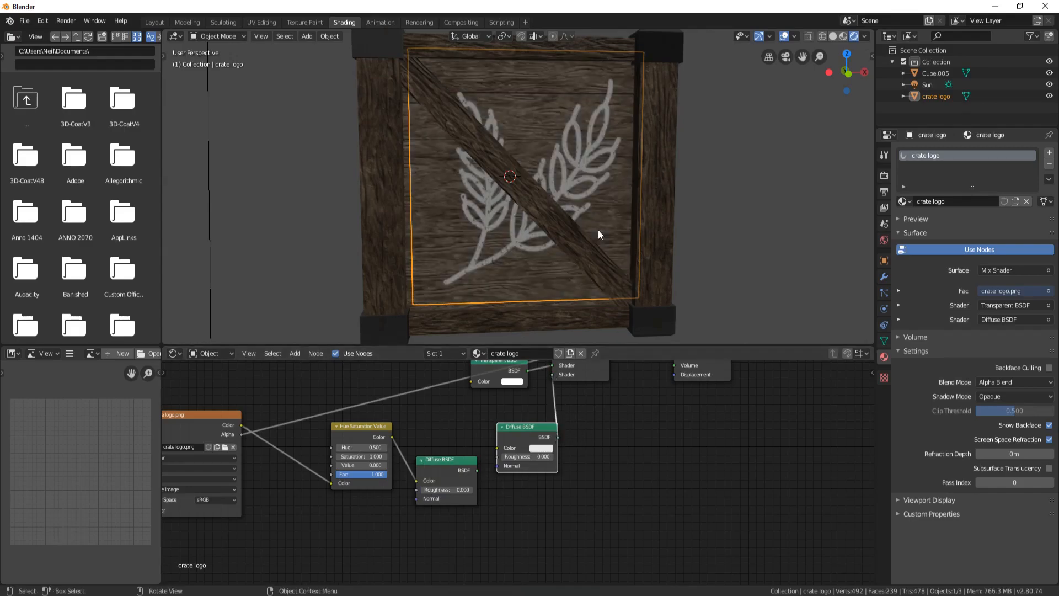
Step: Set the duplicated Diffuse BSDF's Color to a near-black grey of R 0.023, G 0.025, B 0.025
{"action": "scroll", "coordinate": [549, 444], "scroll_direction": "up", "scroll_amount": 2}
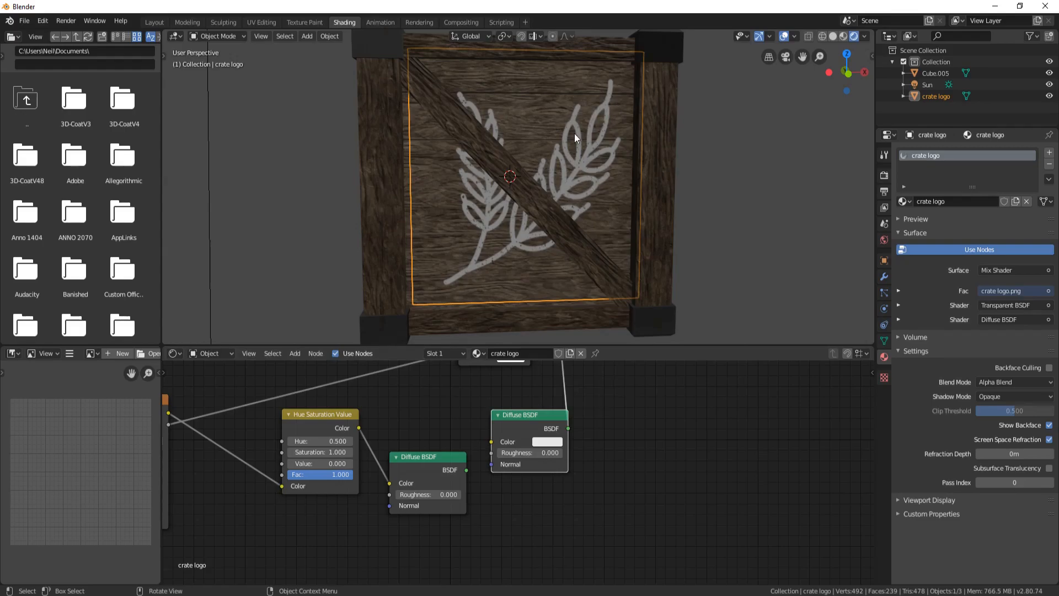
{"action": "left_click", "coordinate": [547, 442]}
{"action": "left_click", "coordinate": [544, 317]}
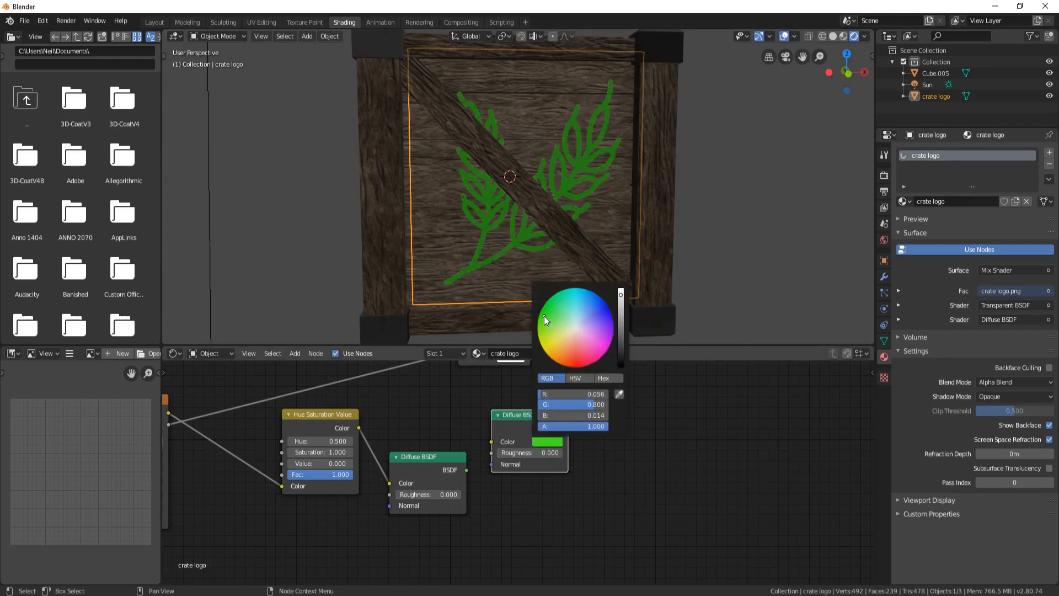
{"action": "left_click_drag", "start_coordinate": [545, 317], "coordinate": [575, 326]}
{"action": "left_click_drag", "start_coordinate": [620, 295], "coordinate": [621, 350]}
{"action": "middle_click_drag", "start_coordinate": [636, 161], "coordinate": [604, 183]}
{"action": "scroll", "coordinate": [560, 187], "scroll_direction": "up", "scroll_amount": 4}
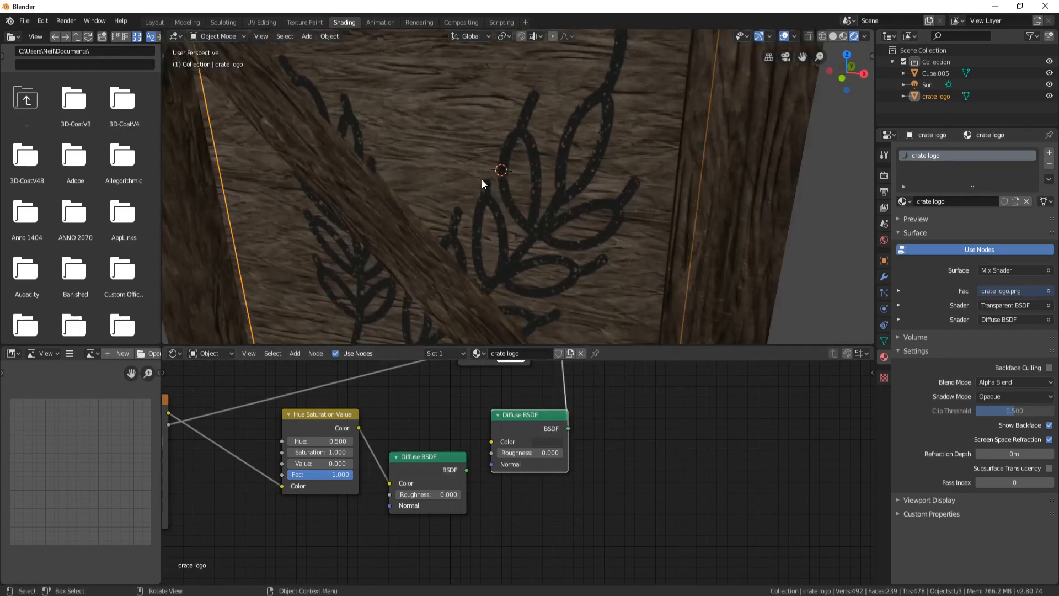
{"action": "middle_click_drag", "start_coordinate": [617, 408], "coordinate": [632, 461]}
{"action": "left_click", "coordinate": [561, 494]}
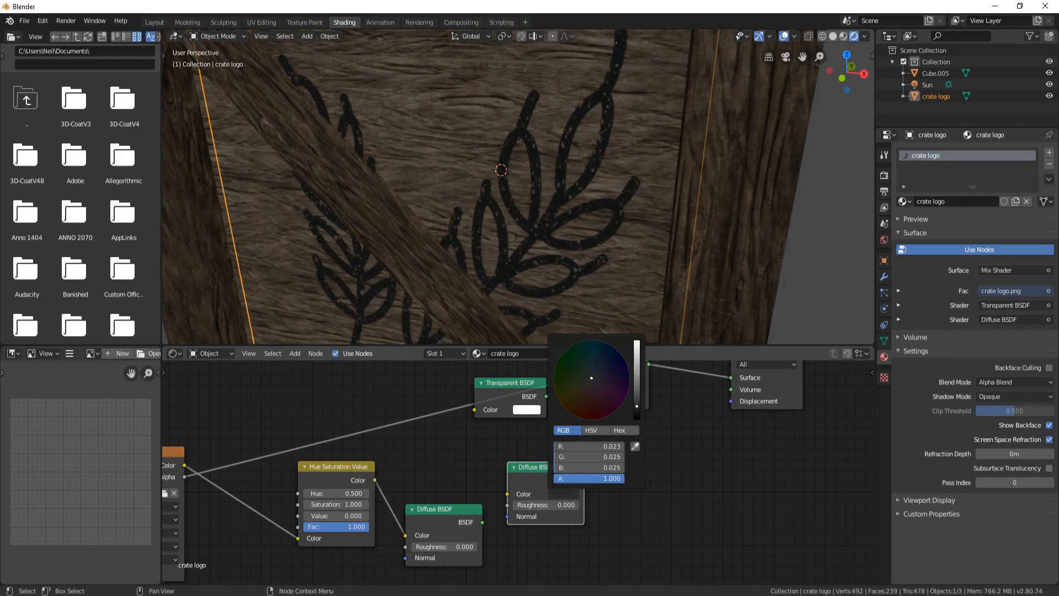
Step: Deselect everything, switch to the Modeling workspace and return to Object Mode
{"action": "scroll", "coordinate": [482, 211], "scroll_direction": "down", "scroll_amount": 4}
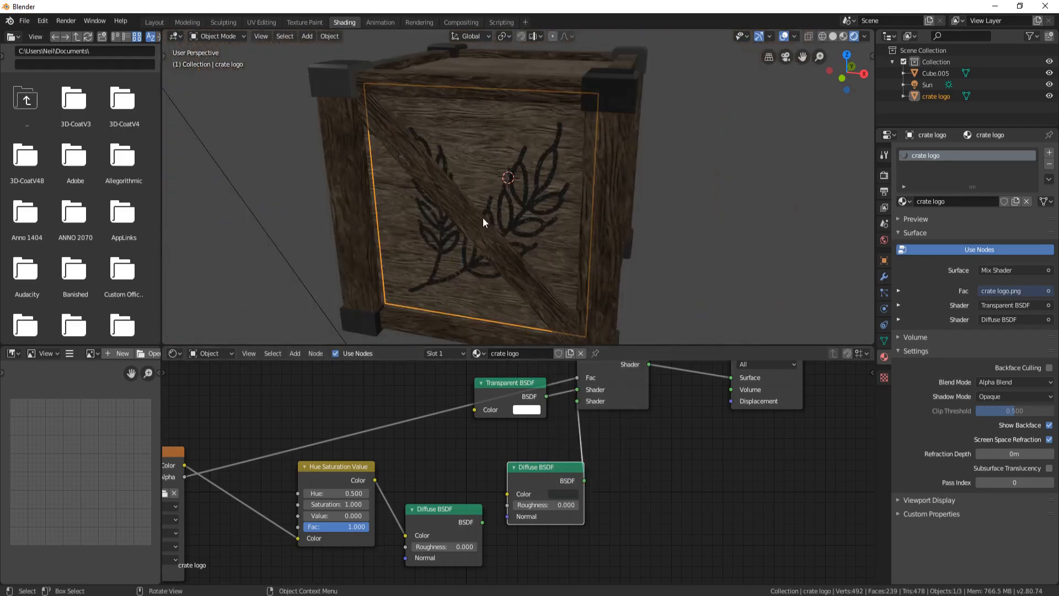
{"action": "middle_click_drag", "start_coordinate": [482, 211], "coordinate": [528, 250]}
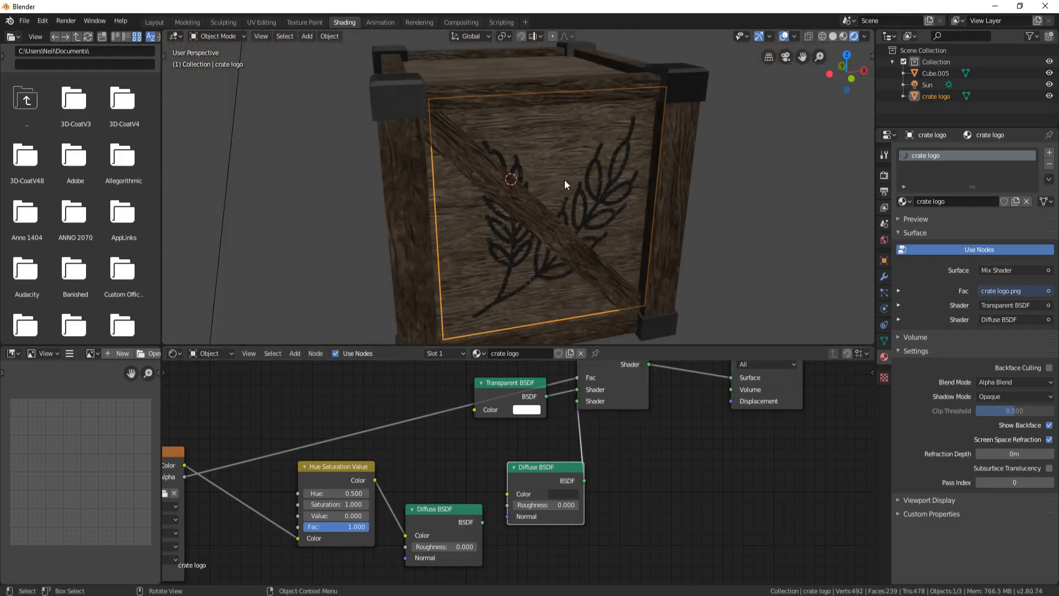
{"action": "key", "text": "a"}
{"action": "key", "text": "a"}
{"action": "middle_click_drag", "start_coordinate": [582, 184], "coordinate": [567, 100]}
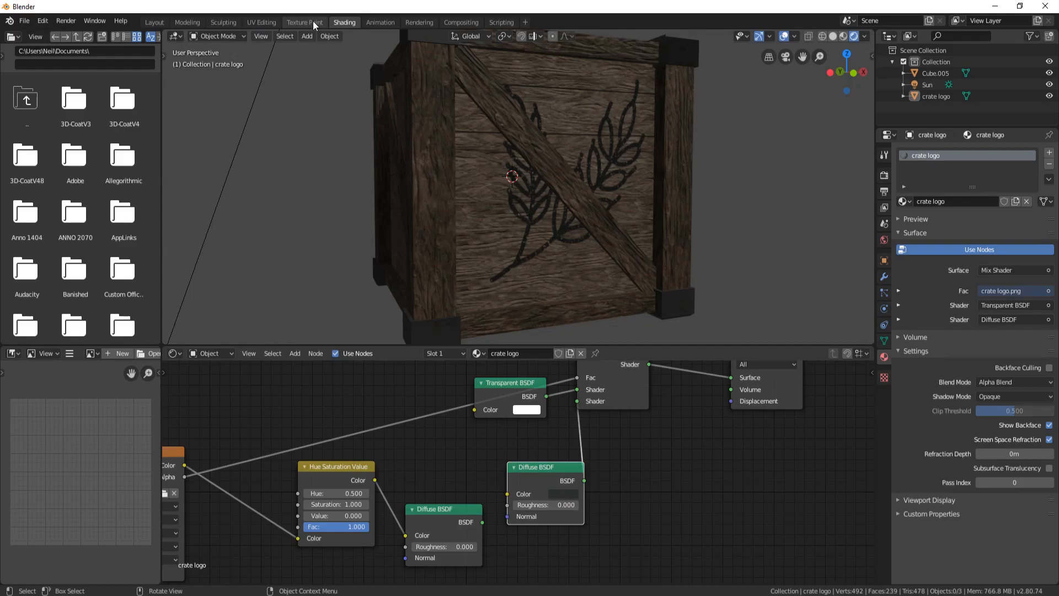
{"action": "left_click", "coordinate": [191, 24]}
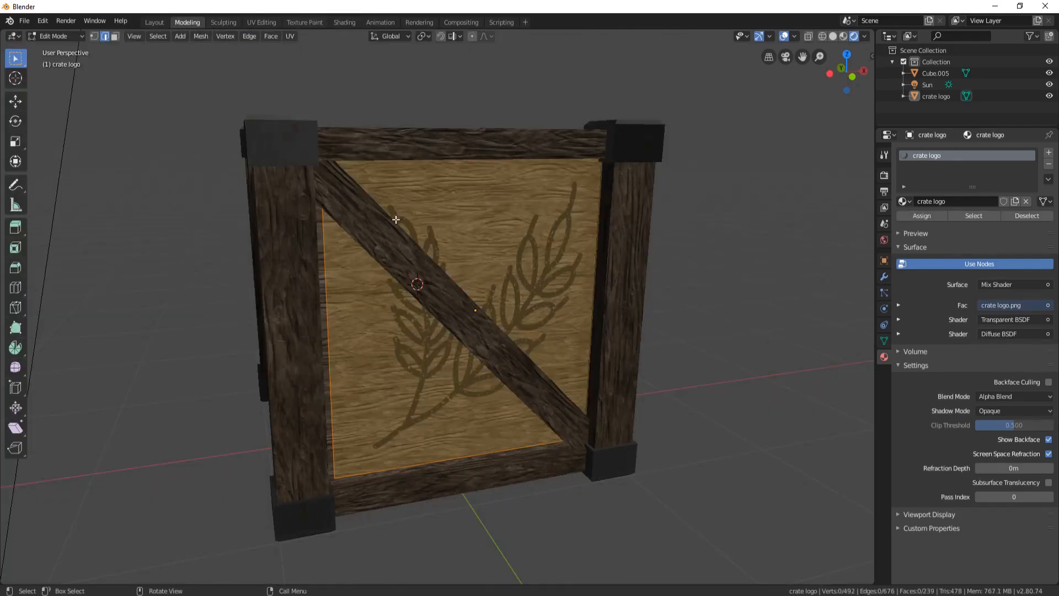
{"action": "key", "text": "Tab"}
Step: Check the crate from several angles, then select the Sun light above it and hide it
{"action": "middle_click_drag", "start_coordinate": [576, 180], "coordinate": [458, 176]}
{"action": "scroll", "coordinate": [372, 182], "scroll_direction": "down", "scroll_amount": 5}
{"action": "middle_click_drag", "start_coordinate": [310, 214], "coordinate": [412, 234]}
{"action": "scroll", "coordinate": [398, 264], "scroll_direction": "up", "scroll_amount": 3}
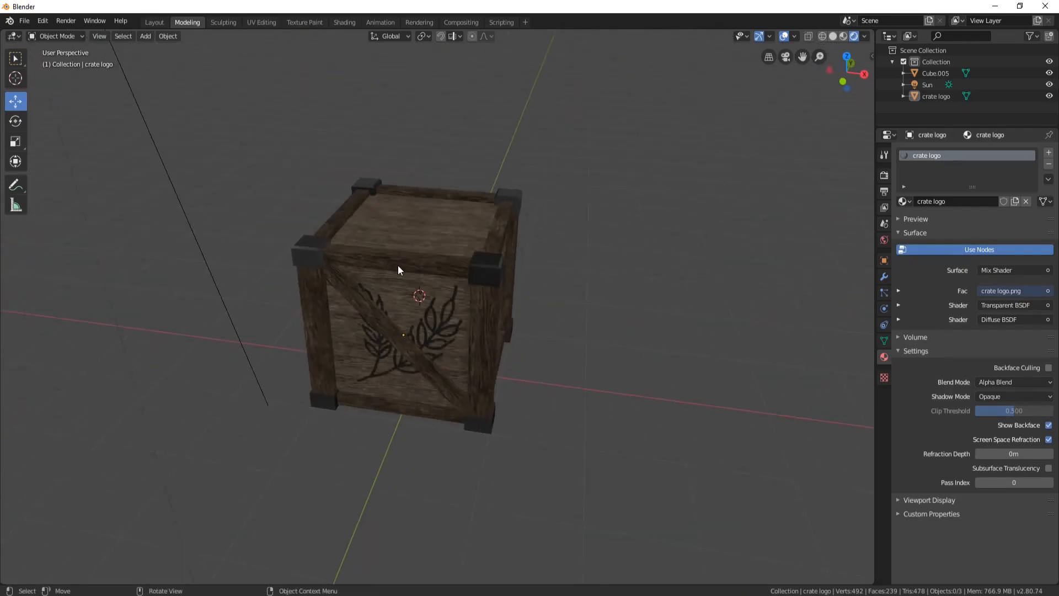
{"action": "middle_click_drag", "start_coordinate": [482, 259], "coordinate": [426, 296]}
{"action": "left_click", "coordinate": [438, 282]}
{"action": "scroll", "coordinate": [399, 210], "scroll_direction": "down", "scroll_amount": 4}
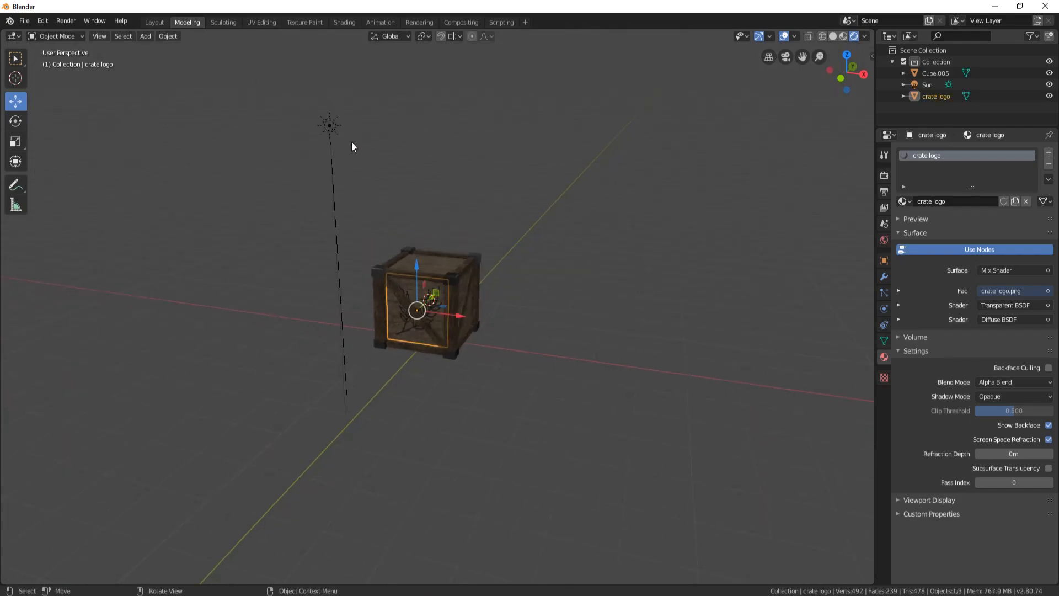
{"action": "left_click", "coordinate": [331, 126]}
{"action": "key", "text": "h"}
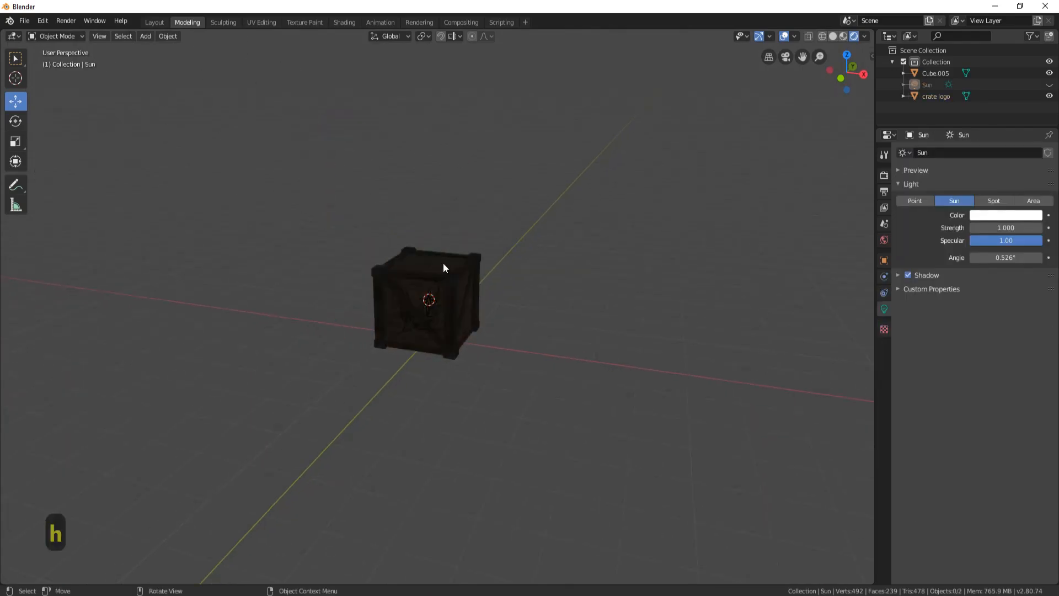
Step: Select the crate and the logo plane, make the logo plane active and join them into one object
{"action": "scroll", "coordinate": [446, 263], "scroll_direction": "up", "scroll_amount": 2}
{"action": "key", "text": "a"}
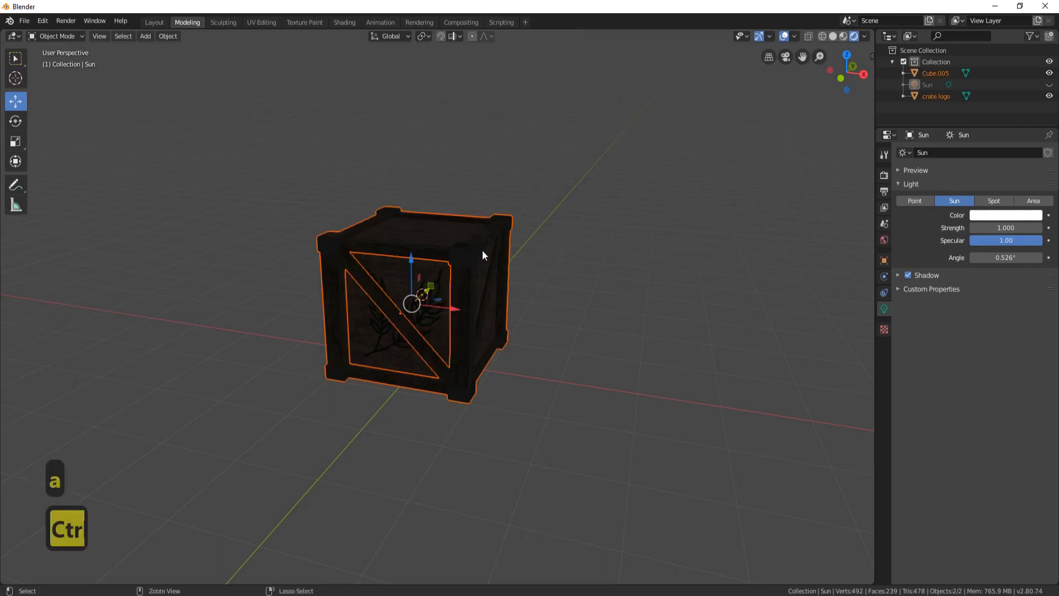
{"action": "left_click", "coordinate": [402, 360], "text": "shift"}
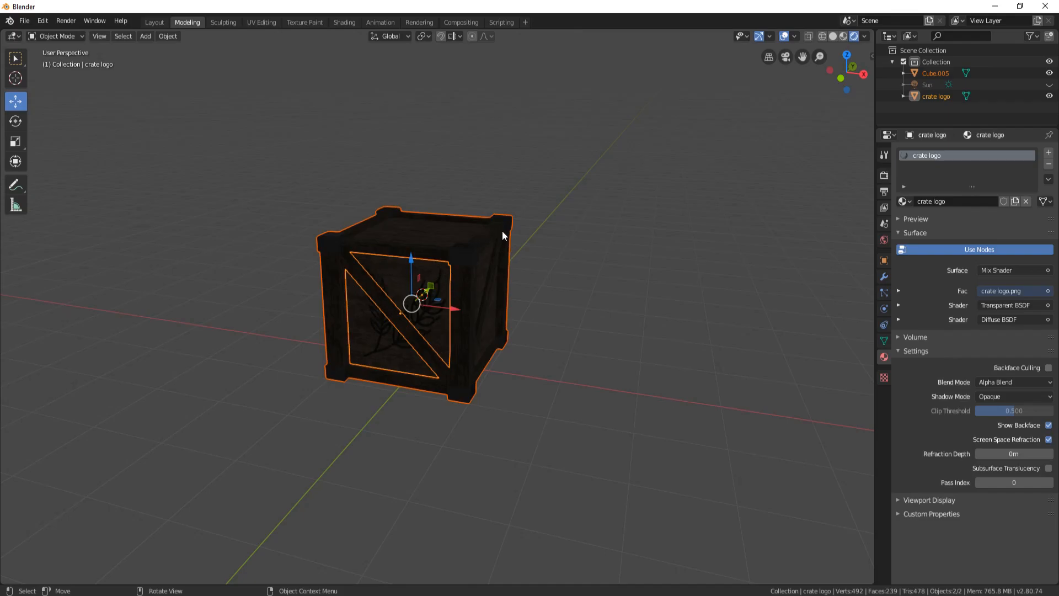
{"action": "key", "text": "ctrl+j"}
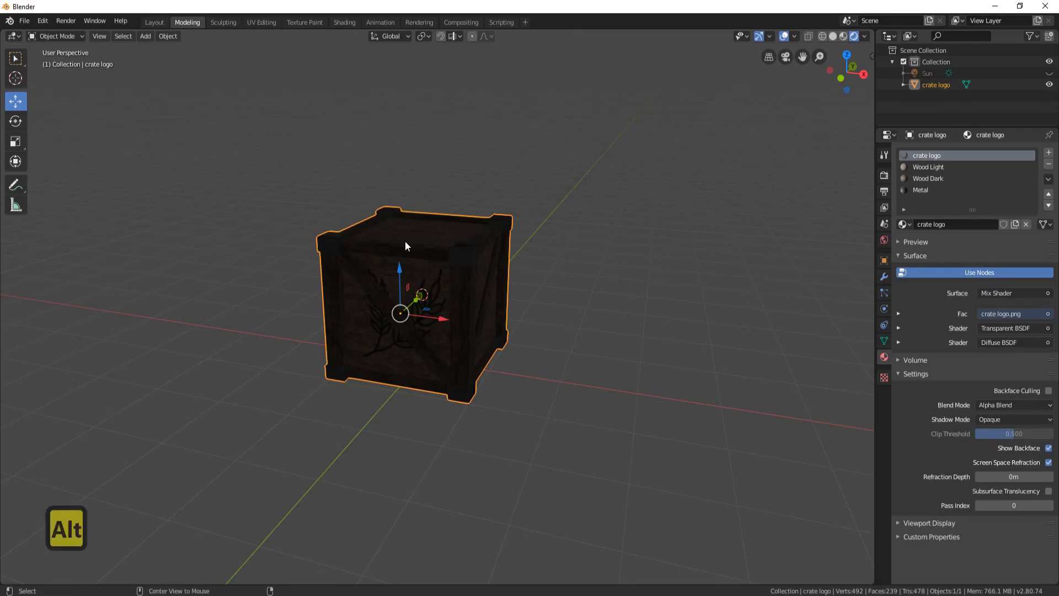
Step: Unhide the Sun light and deselect all objects
{"action": "key", "text": "alt+h"}
{"action": "mouse_move", "coordinate": [435, 271]}
{"action": "middle_mouse_down"}
{"action": "mouse_move", "coordinate": [492, 272]}
{"action": "mouse_move", "coordinate": [477, 207]}
{"action": "mouse_move", "coordinate": [451, 238]}
{"action": "mouse_move", "coordinate": [434, 233]}
{"action": "mouse_move", "coordinate": [490, 240]}
{"action": "mouse_move", "coordinate": [426, 286]}
{"action": "mouse_move", "coordinate": [450, 302]}
{"action": "mouse_move", "coordinate": [458, 280]}
{"action": "middle_mouse_up"}
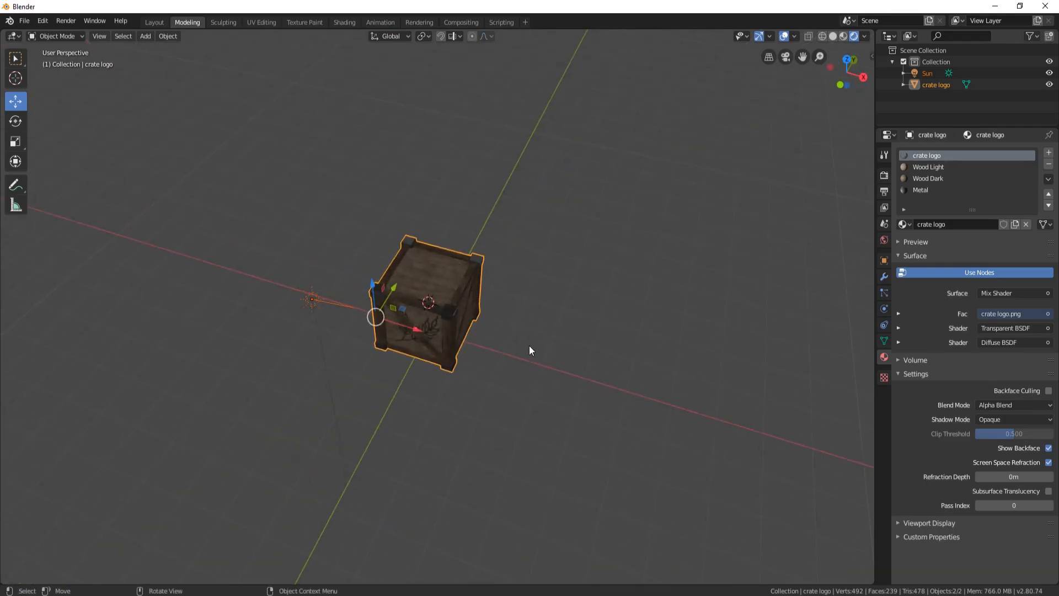
{"action": "middle_click_drag", "start_coordinate": [529, 343], "coordinate": [522, 330]}
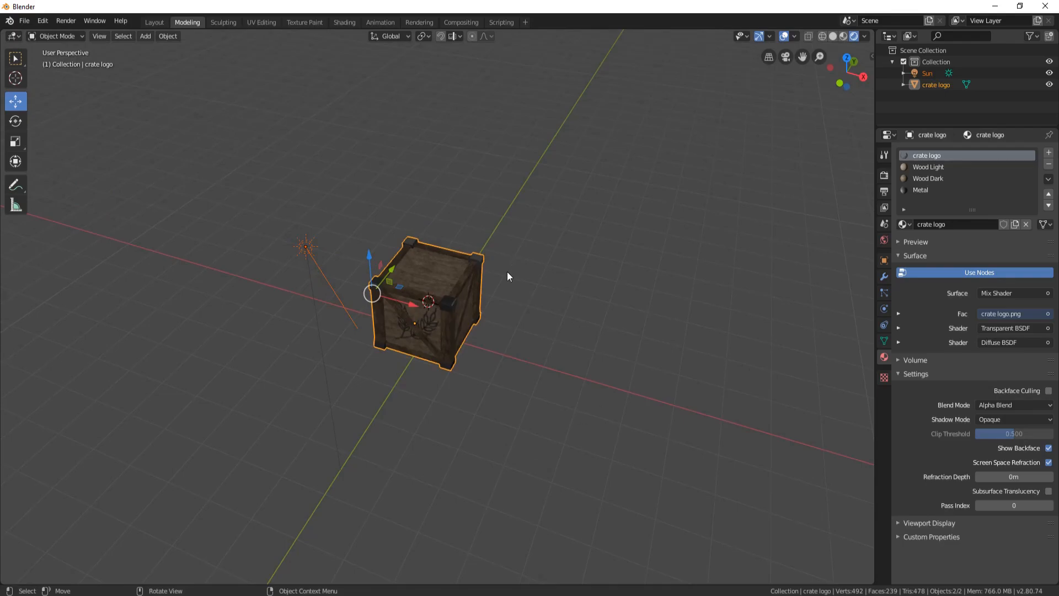
{"action": "middle_click_drag", "start_coordinate": [459, 270], "coordinate": [518, 354]}
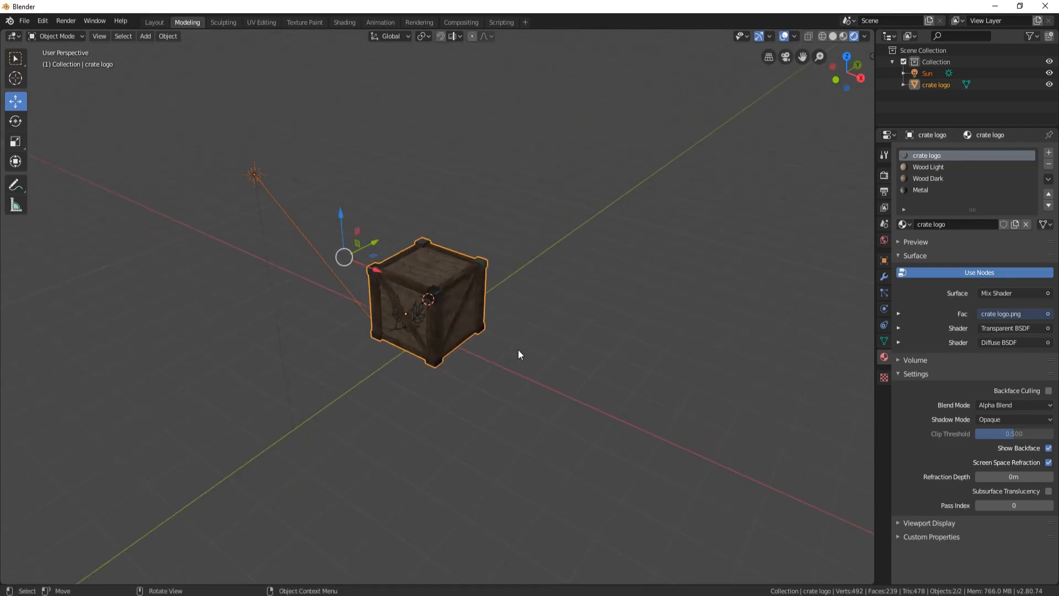
{"action": "key", "text": "a"}
{"action": "key", "text": "a"}
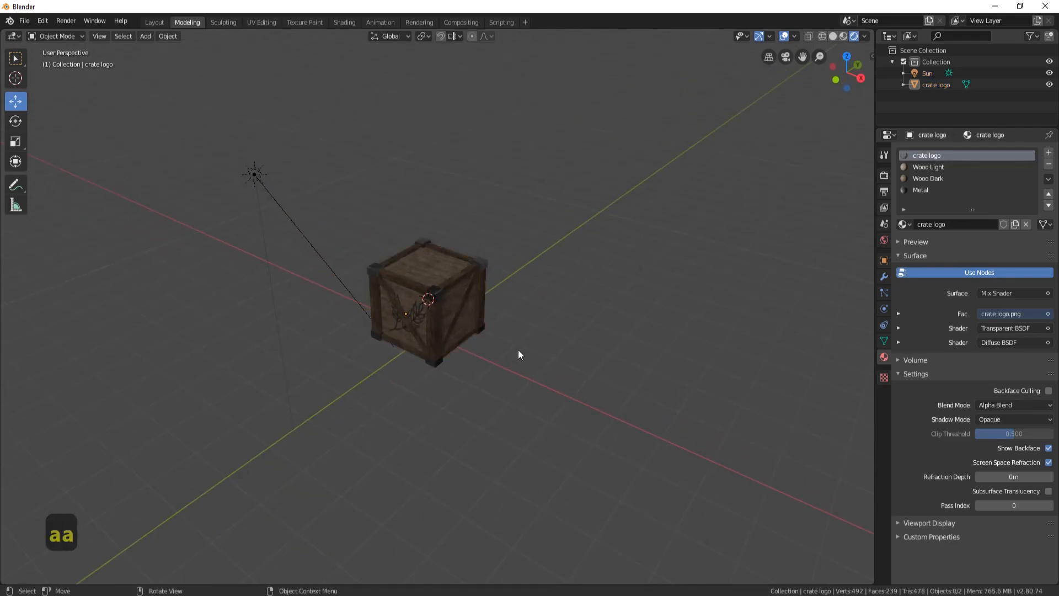
Step: Add a mesh cylinder at the 3D cursor and set its Vertices to 64
{"action": "key", "text": "shift+a"}
{"action": "mouse_move", "coordinate": [518, 350]}
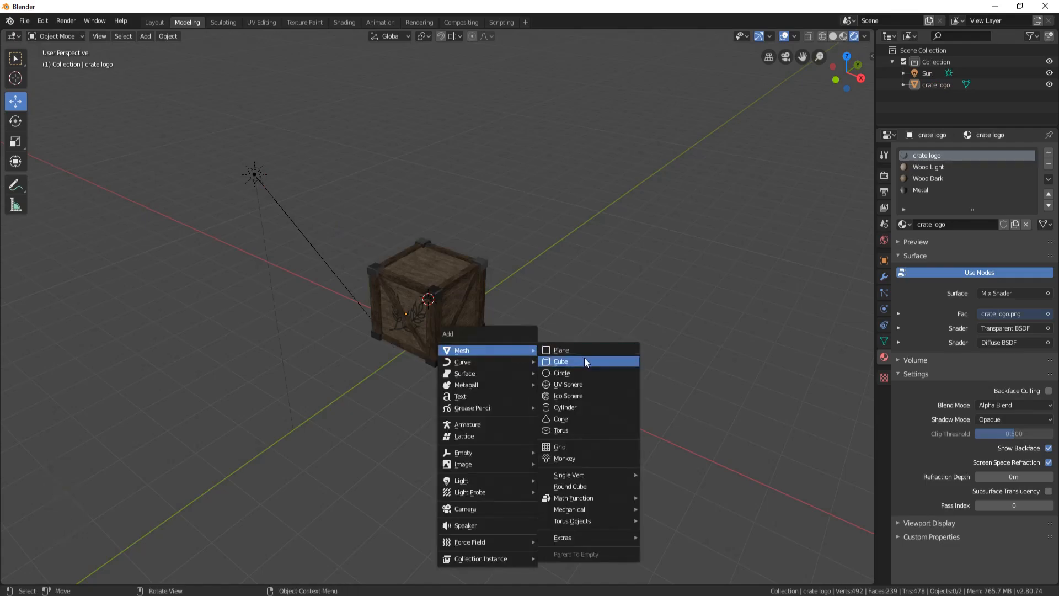
{"action": "left_click", "coordinate": [581, 408]}
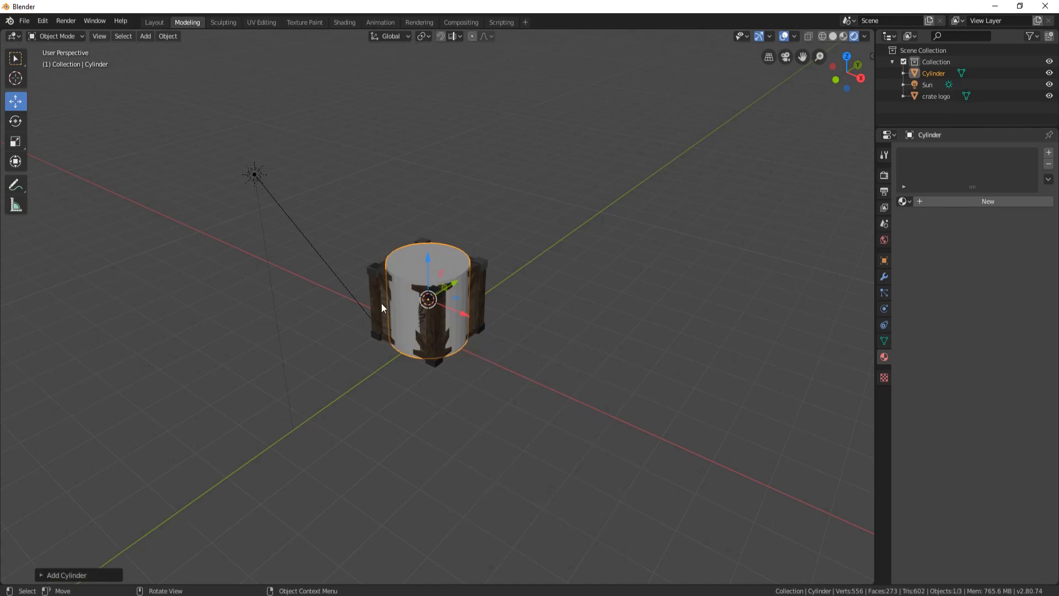
{"action": "left_click", "coordinate": [42, 575]}
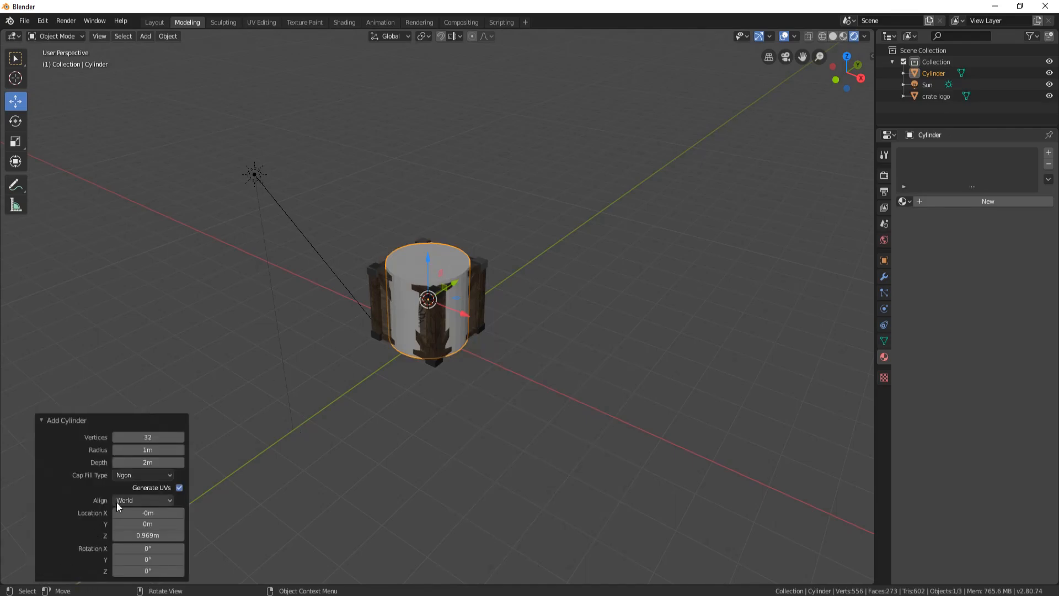
{"action": "left_click", "coordinate": [155, 434]}
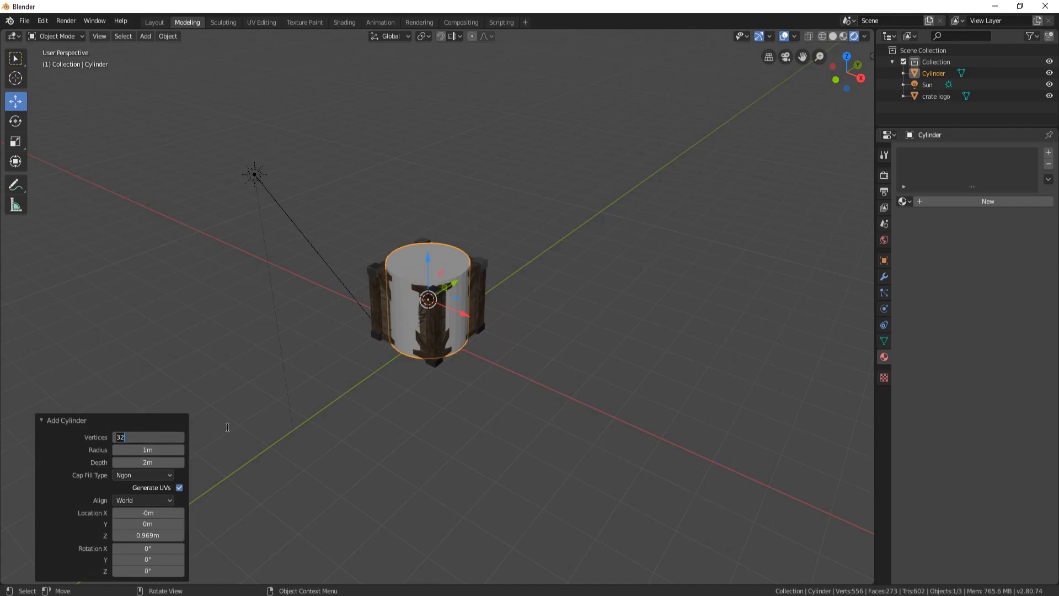
{"action": "type", "text": "6"}
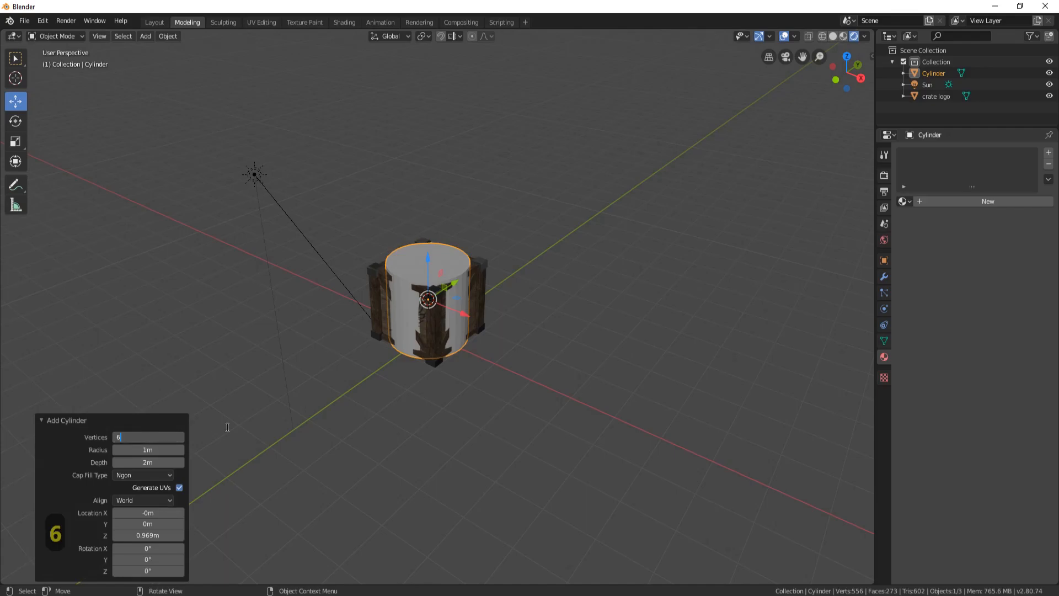
{"action": "type", "text": "4"}
{"action": "key", "text": "Return"}
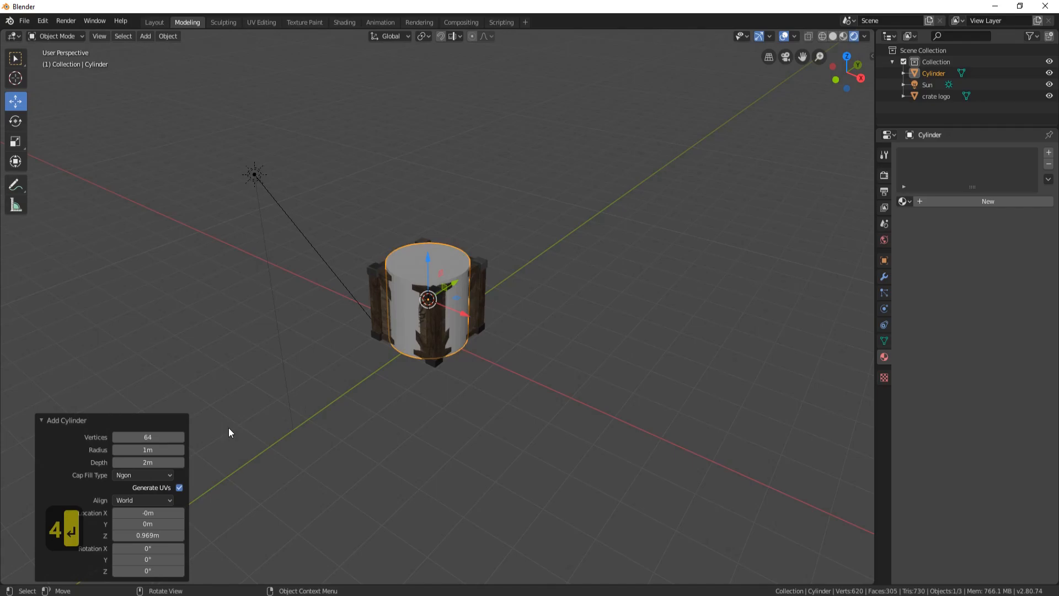
Step: Scale the cylinder up uniformly to about 2.56 times its size
{"action": "middle_click_drag", "start_coordinate": [366, 336], "coordinate": [478, 281]}
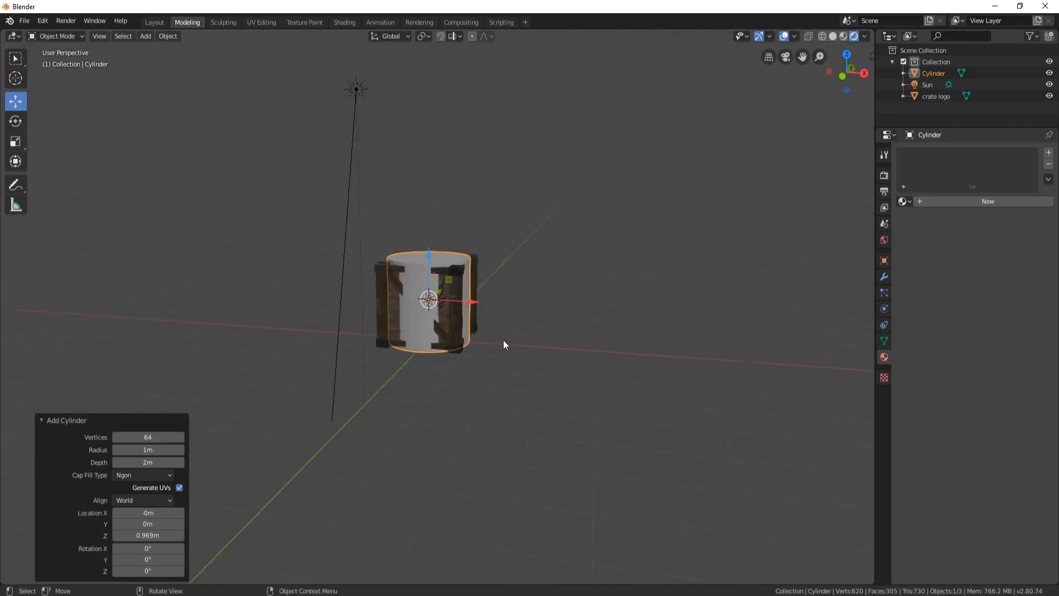
{"action": "key", "text": "s"}
{"action": "left_click", "coordinate": [725, 399]}
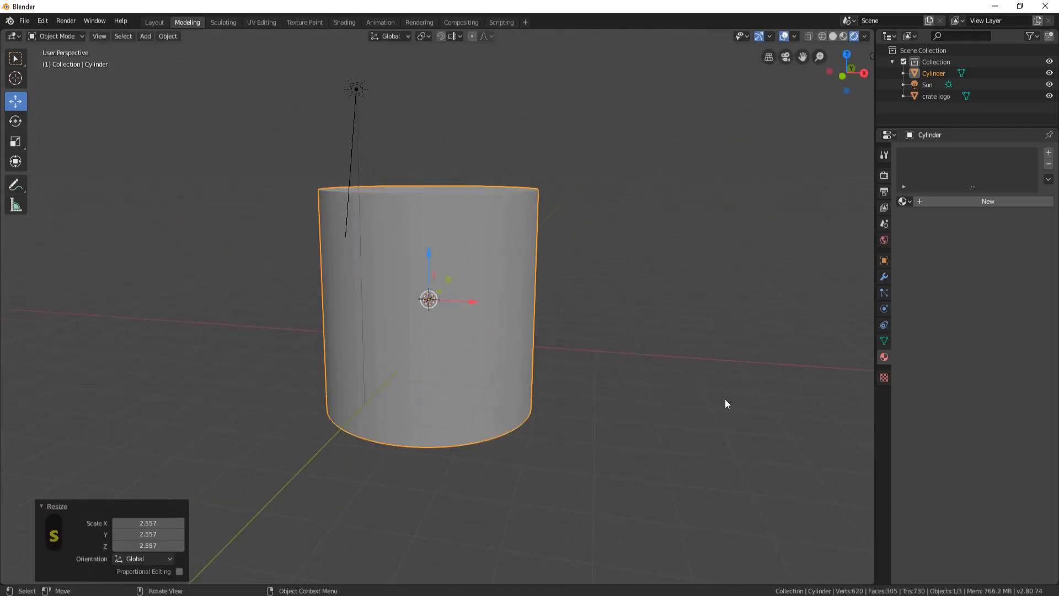
Step: Move the cylinder about 3.34 m down along the Z axis so that the crate stands on it
{"action": "key", "text": "g"}
{"action": "key", "text": "z"}
{"action": "left_click", "coordinate": [441, 363]}
{"action": "middle_click_drag", "start_coordinate": [441, 364], "coordinate": [534, 365]}
{"action": "middle_click_drag", "start_coordinate": [472, 326], "coordinate": [529, 301]}
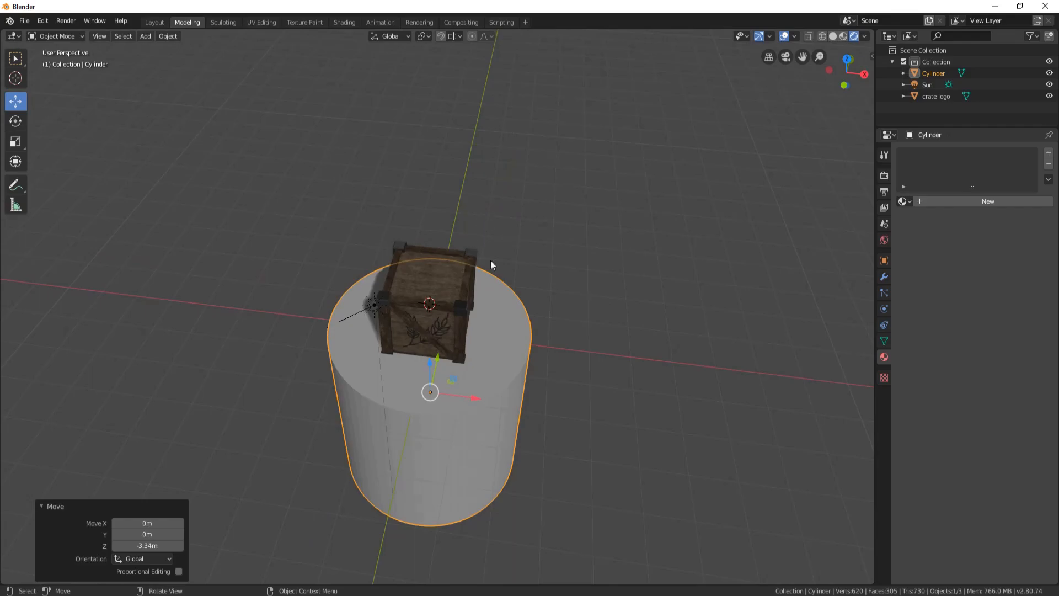
Step: Enlarge the lowered cylinder uniformly by a further factor of 1.75
{"action": "middle_click_drag", "start_coordinate": [482, 261], "coordinate": [473, 321]}
{"action": "middle_click_drag", "start_coordinate": [469, 264], "coordinate": [493, 336]}
{"action": "middle_click_drag", "start_coordinate": [560, 382], "coordinate": [407, 283]}
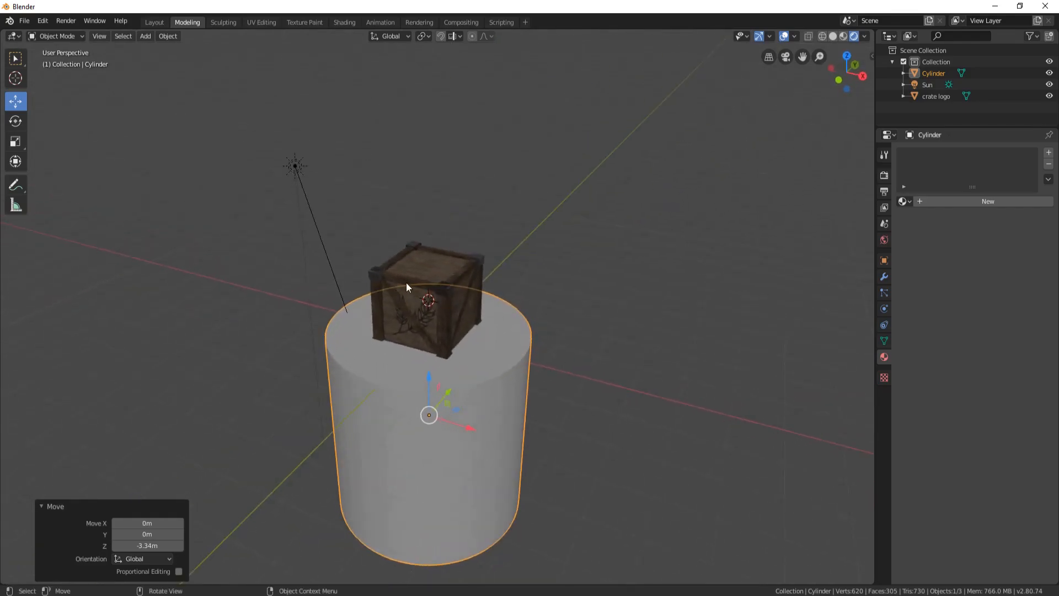
{"action": "key", "text": "s"}
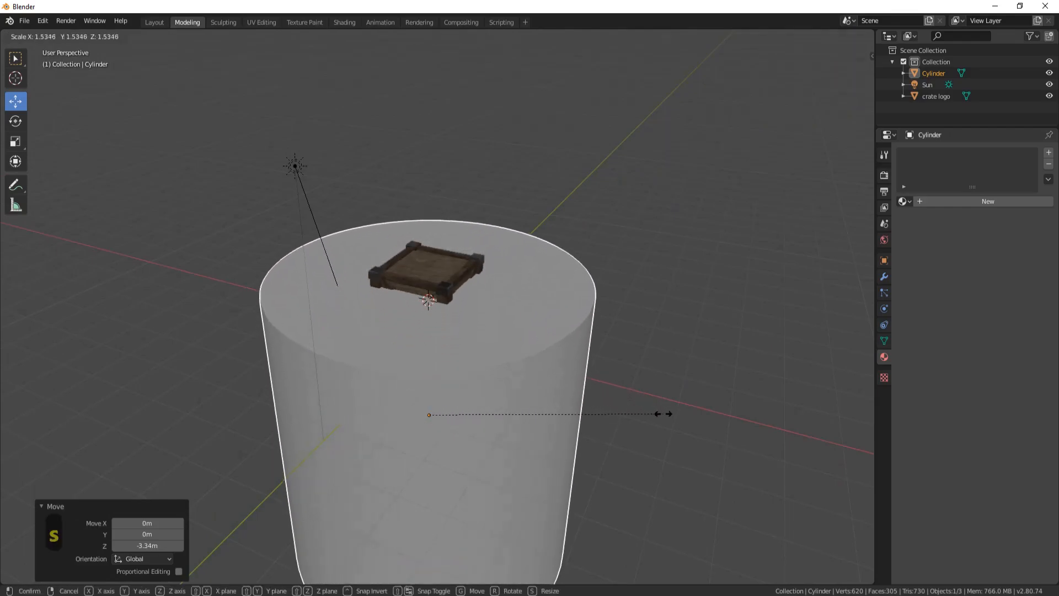
{"action": "left_click", "coordinate": [694, 429]}
Step: Lower the enlarged cylinder about 2.07 m along Z to bring its top face to the crate's base
{"action": "middle_click_drag", "start_coordinate": [542, 318], "coordinate": [439, 382]}
{"action": "key", "text": "g"}
{"action": "key", "text": "z"}
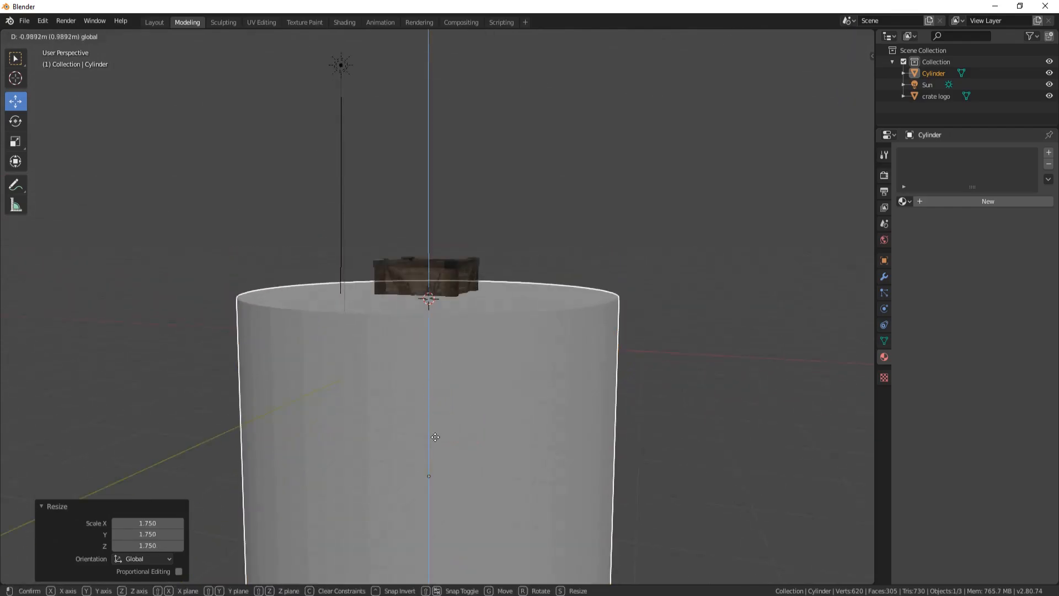
{"action": "left_click", "coordinate": [450, 468]}
{"action": "middle_click_drag", "start_coordinate": [450, 469], "coordinate": [491, 270]}
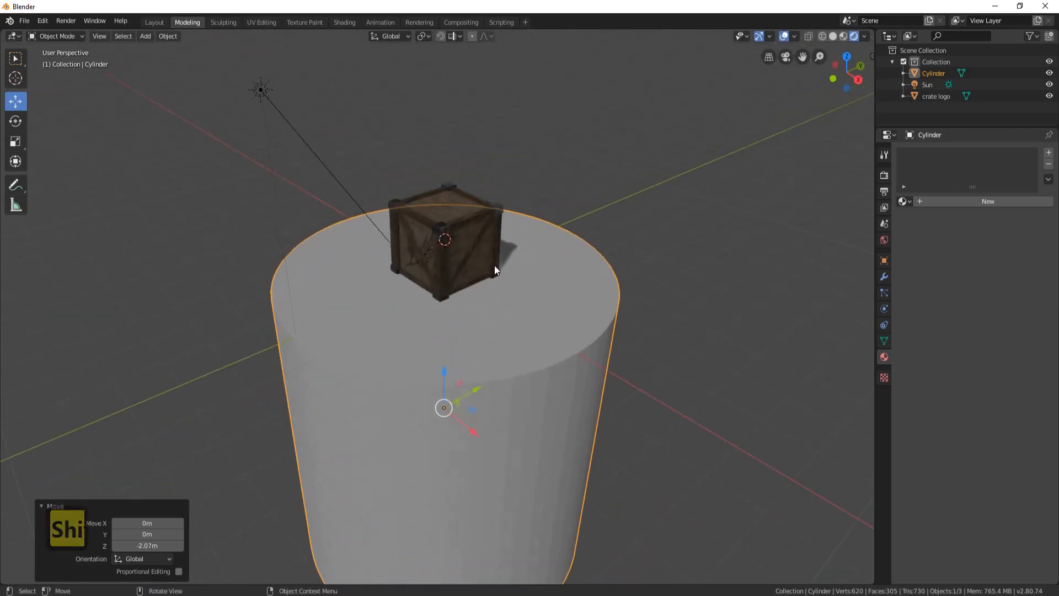
Step: Move the cylinder's bottom face up along Z until only a thin disc remains under the crate, ending with a 0.0125 m adjustment
{"action": "middle_click_drag", "start_coordinate": [396, 321], "coordinate": [555, 281], "text": "shift"}
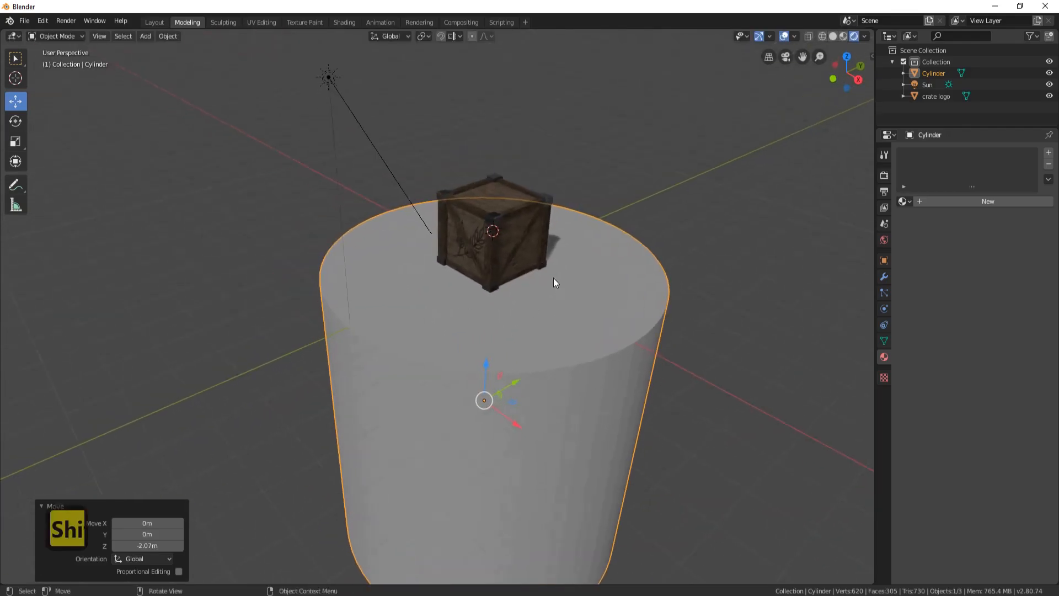
{"action": "middle_click_drag", "start_coordinate": [530, 395], "coordinate": [535, 392], "text": "shift"}
{"action": "middle_click_drag", "start_coordinate": [568, 427], "coordinate": [478, 379]}
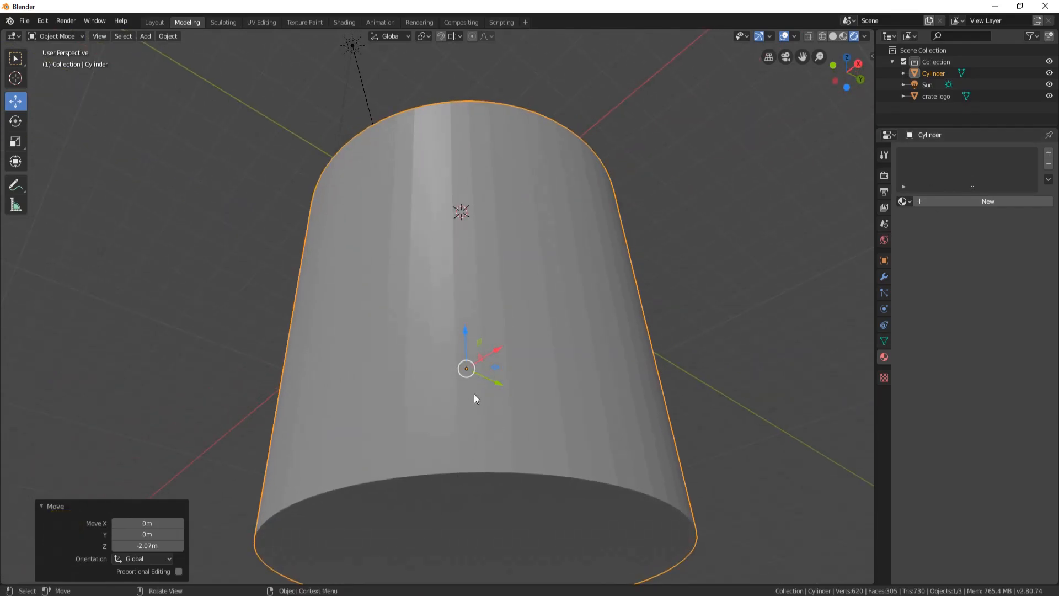
{"action": "key", "text": "Tab"}
{"action": "middle_click_drag", "start_coordinate": [490, 488], "coordinate": [305, 177], "text": "shift"}
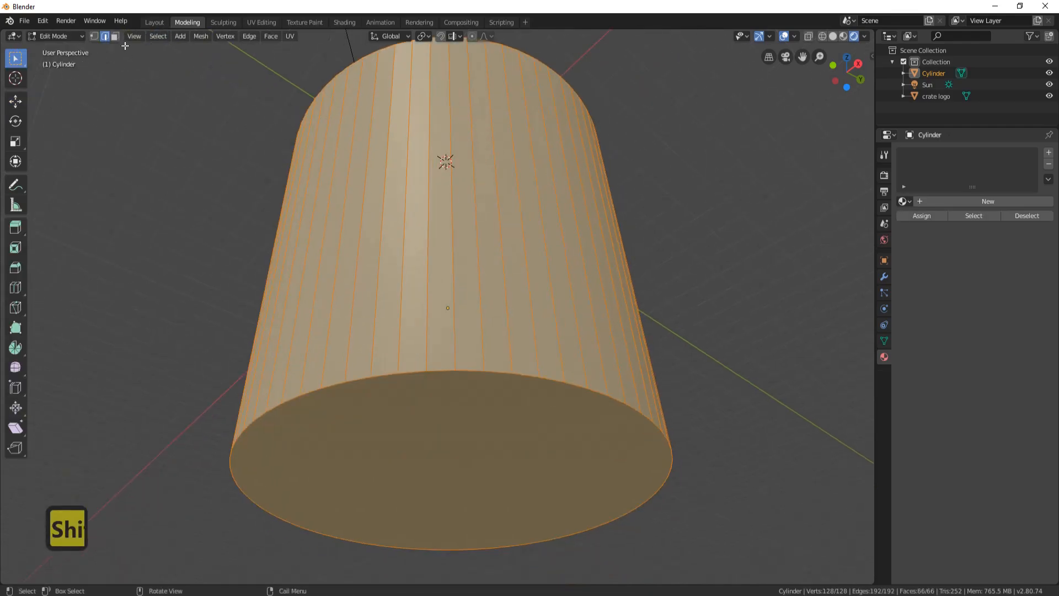
{"action": "left_click", "coordinate": [114, 36]}
{"action": "left_click", "coordinate": [464, 429]}
{"action": "middle_click_drag", "start_coordinate": [496, 338], "coordinate": [490, 364]}
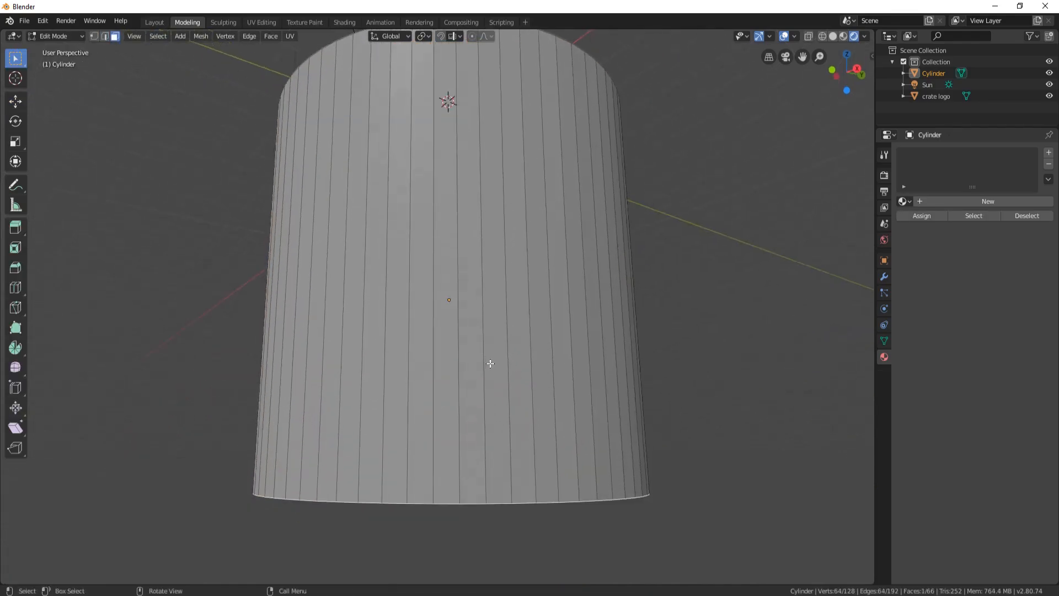
{"action": "key", "text": "shift+space"}
{"action": "left_click", "coordinate": [486, 360]}
{"action": "key", "text": "shift+space"}
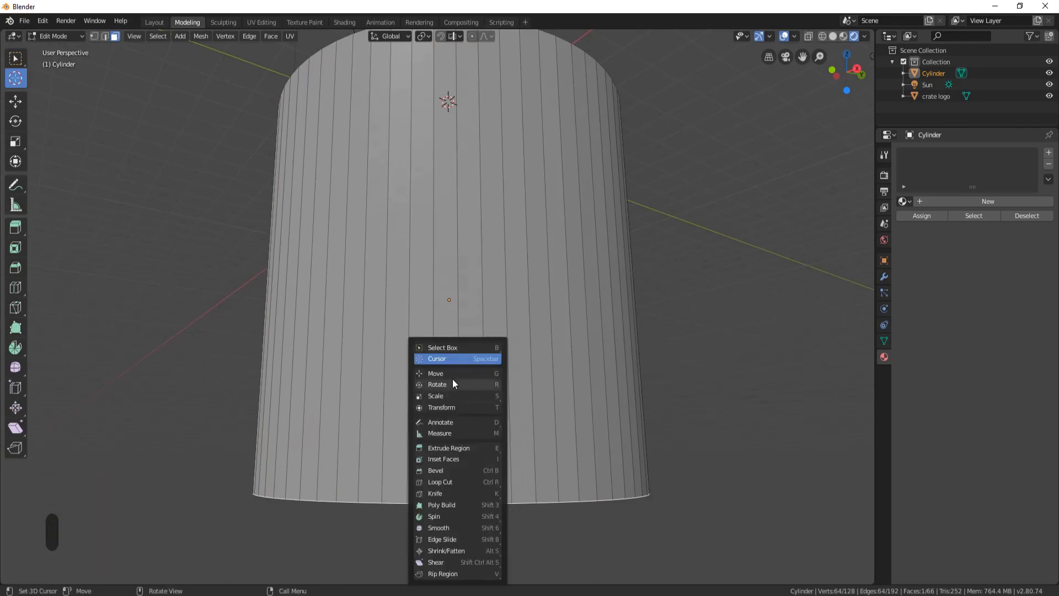
{"action": "left_click", "coordinate": [452, 373]}
{"action": "left_click_drag", "start_coordinate": [448, 458], "coordinate": [457, 105]}
{"action": "middle_click_drag", "start_coordinate": [419, 160], "coordinate": [445, 260]}
{"action": "left_click_drag", "start_coordinate": [447, 139], "coordinate": [447, 137]}
{"action": "middle_click_drag", "start_coordinate": [360, 244], "coordinate": [435, 286]}
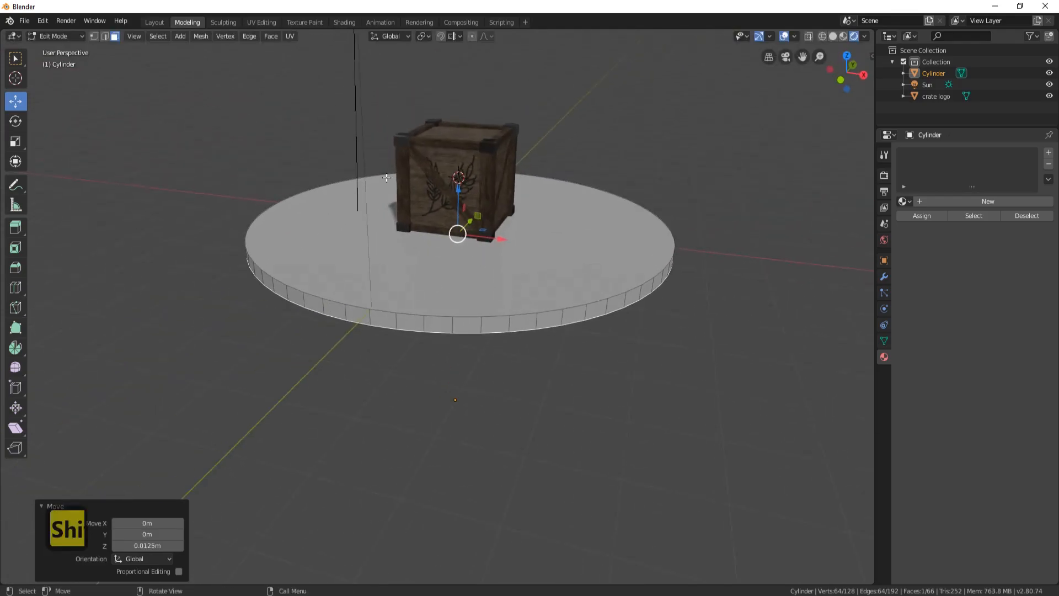
Step: Extrude the ring of side faces around the disc in place and scale it uniformly by 1.077 to form a rim
{"action": "left_click", "coordinate": [371, 321]}
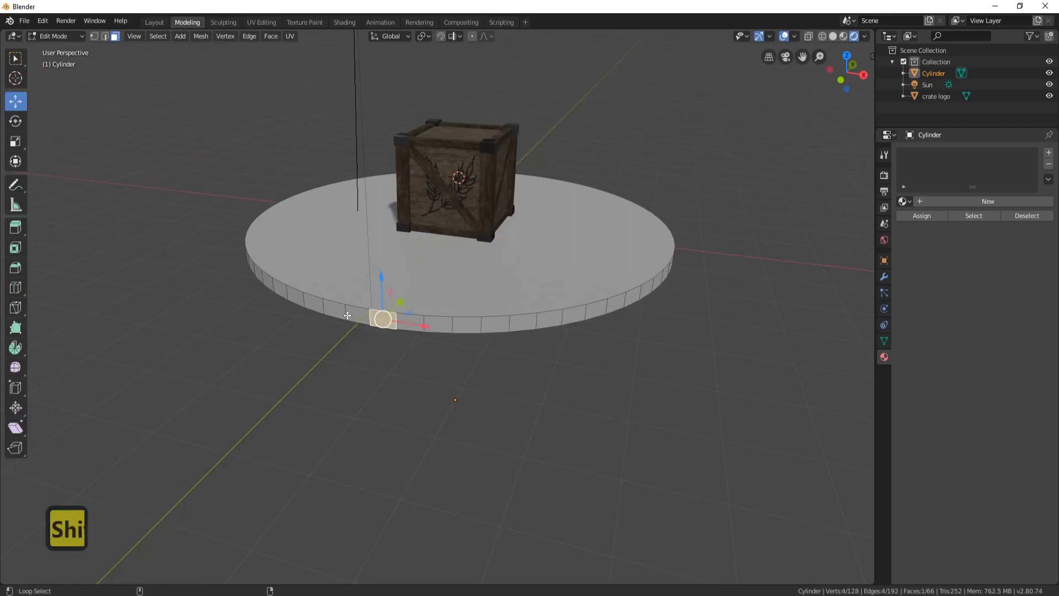
{"action": "left_click", "coordinate": [354, 313], "text": "alt+shift"}
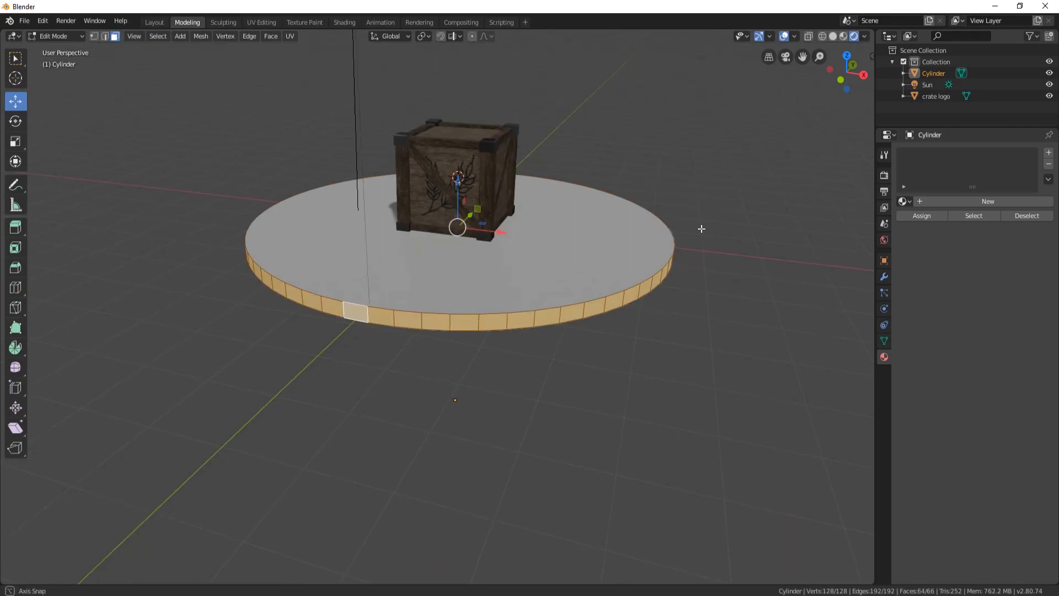
{"action": "middle_click_drag", "start_coordinate": [660, 231], "coordinate": [529, 397]}
{"action": "key", "text": "e"}
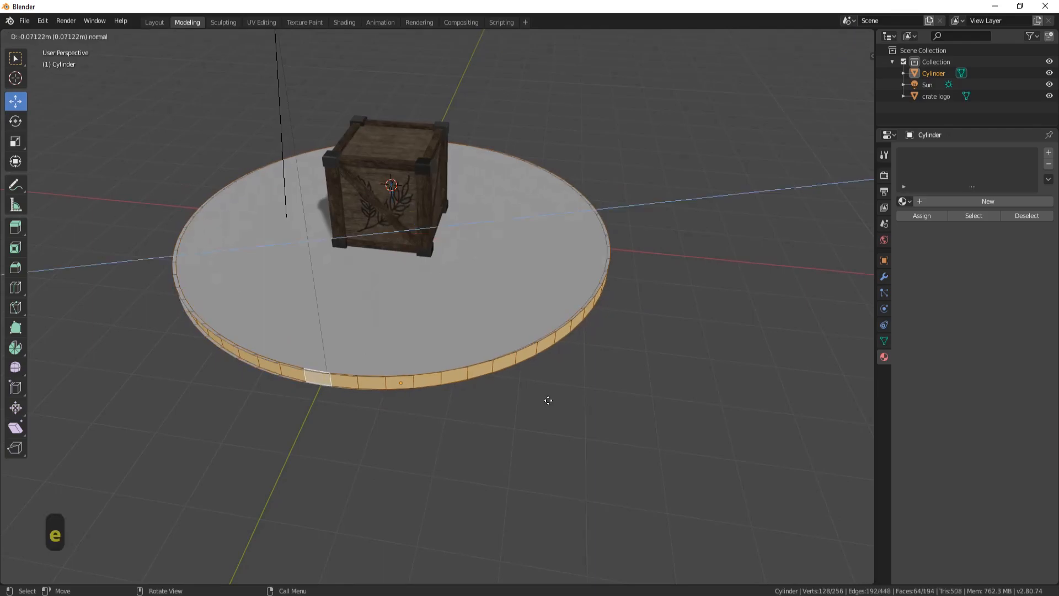
{"action": "right_click", "coordinate": [547, 403]}
{"action": "key", "text": "s"}
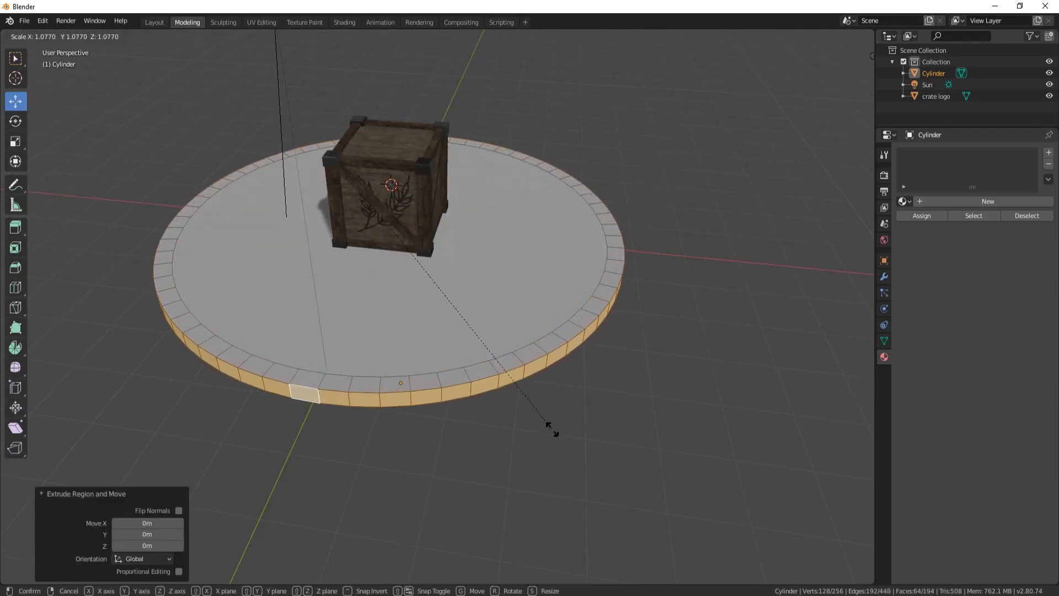
{"action": "left_click", "coordinate": [552, 428]}
{"action": "middle_click_drag", "start_coordinate": [553, 445], "coordinate": [546, 441]}
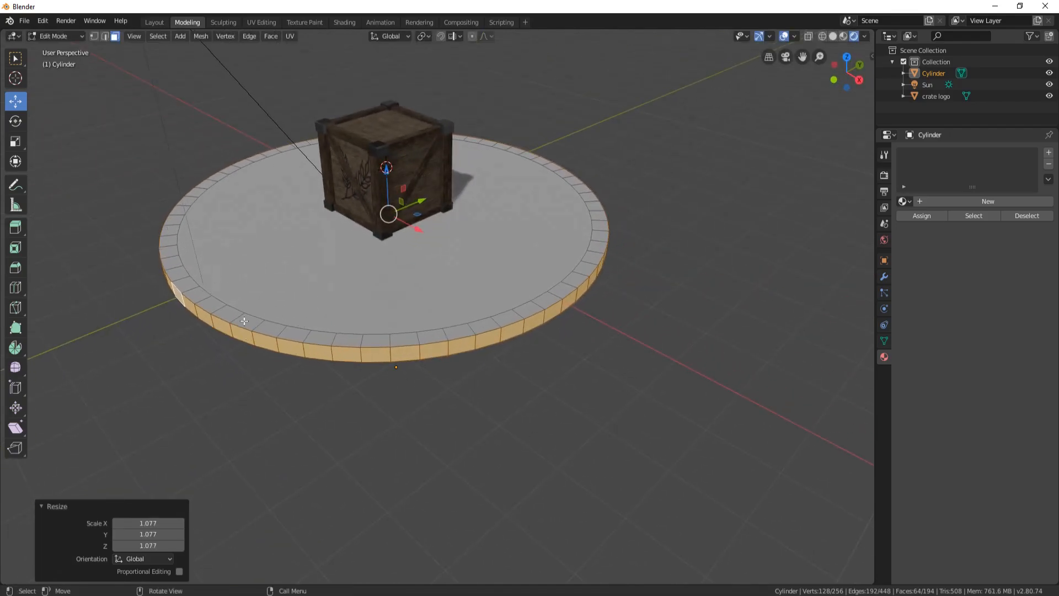
Step: Delete the large circular top and bottom faces inside the disc's rim, leaving an open ring
{"action": "middle_click_drag", "start_coordinate": [321, 297], "coordinate": [442, 282]}
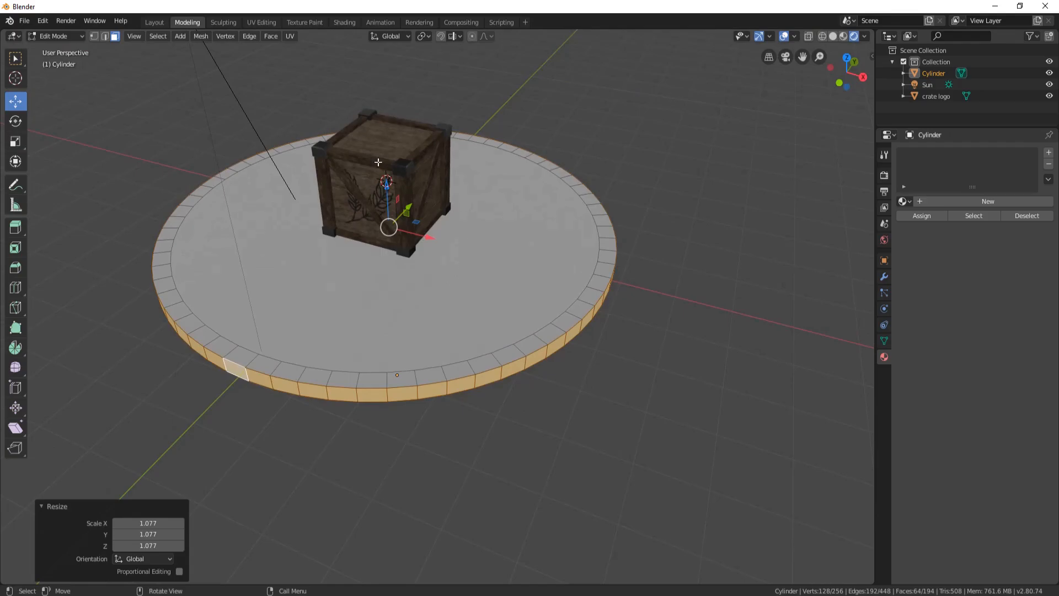
{"action": "middle_click_drag", "start_coordinate": [336, 257], "coordinate": [324, 271]}
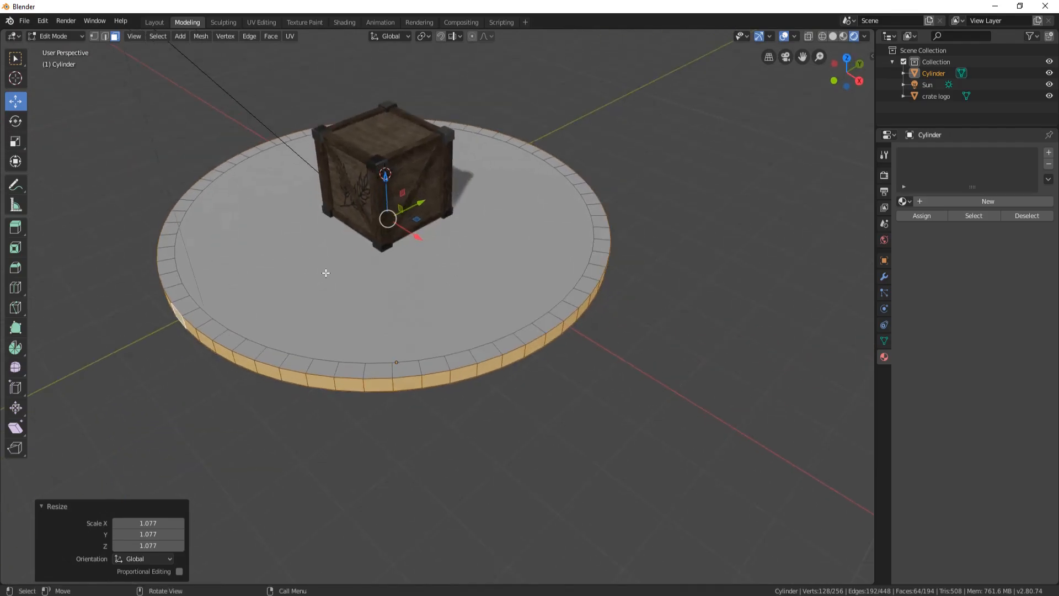
{"action": "left_click", "coordinate": [326, 269]}
{"action": "key", "text": "Delete"}
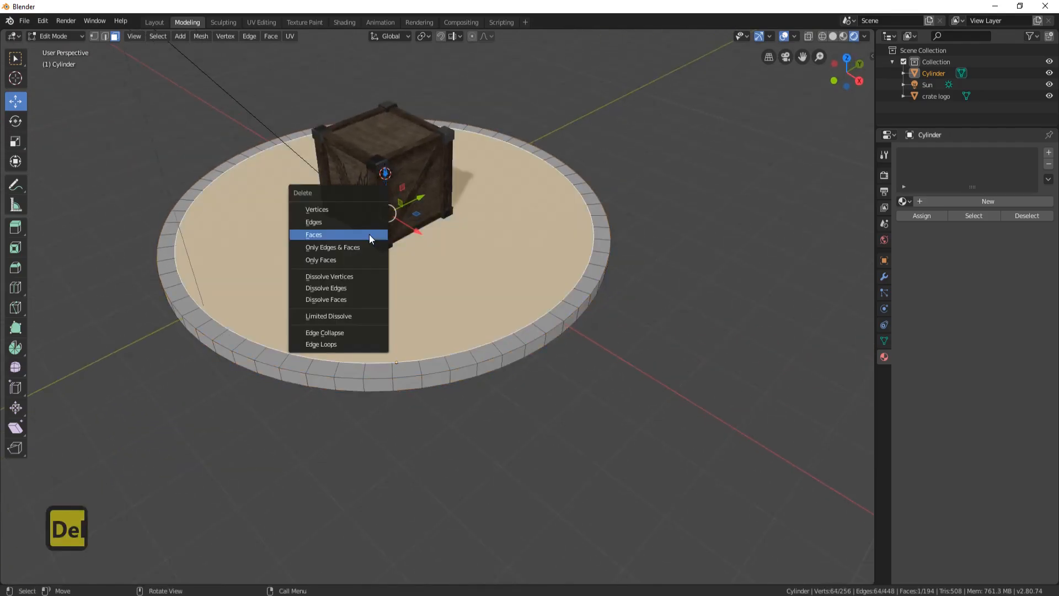
{"action": "left_click", "coordinate": [351, 236]}
{"action": "middle_click_drag", "start_coordinate": [350, 236], "coordinate": [293, 272]}
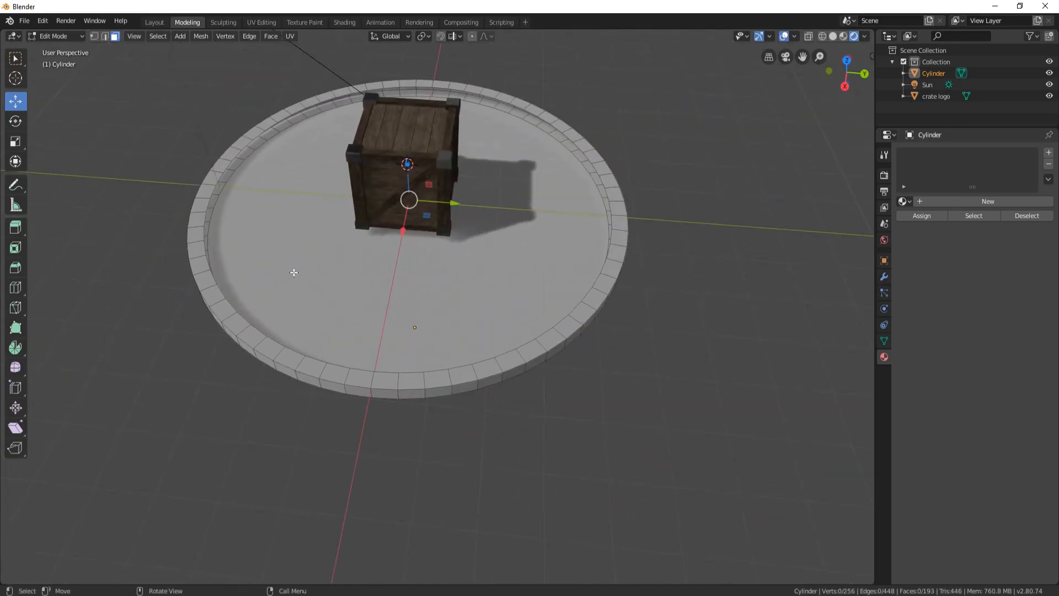
{"action": "left_click", "coordinate": [294, 272]}
{"action": "key", "text": "Delete"}
{"action": "left_click", "coordinate": [294, 272]}
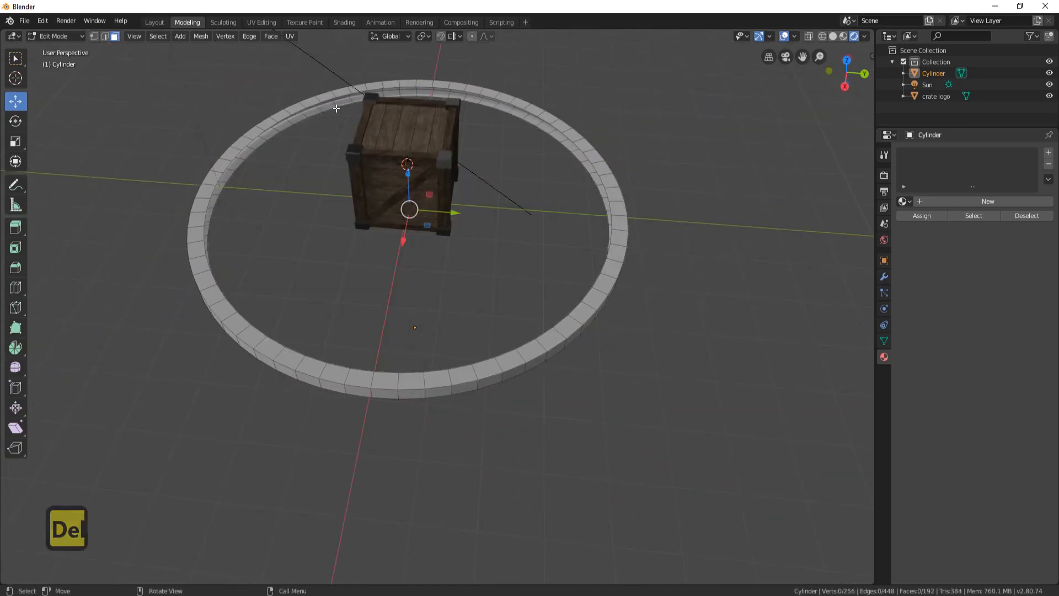
Step: Close the inner wall of the ring by bridging its upper and lower inner edge loops
{"action": "middle_click_drag", "start_coordinate": [570, 135], "coordinate": [300, 211]}
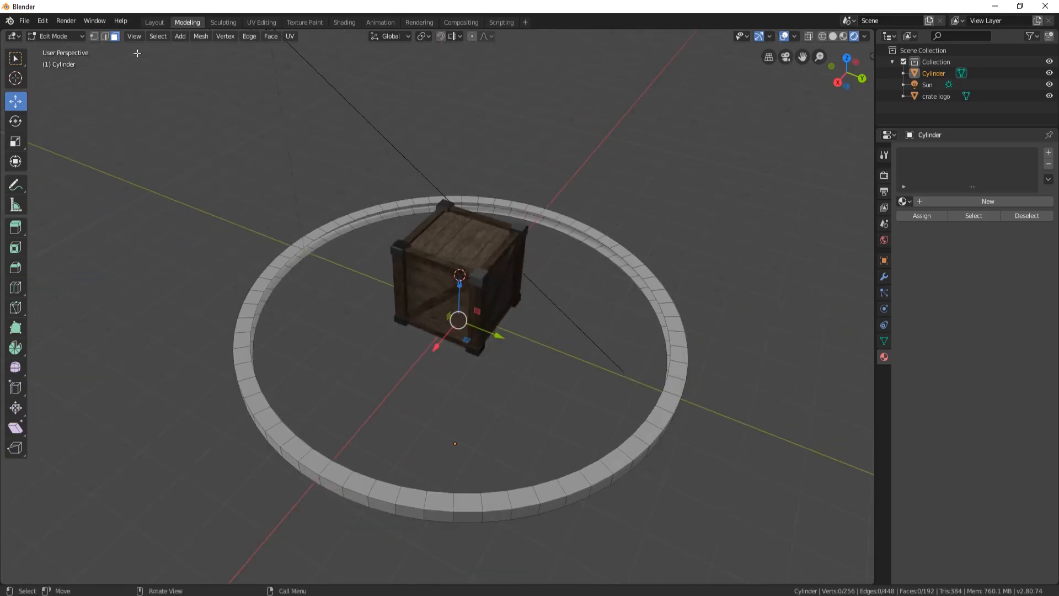
{"action": "left_click", "coordinate": [104, 36]}
{"action": "scroll", "coordinate": [270, 182], "scroll_direction": "up", "scroll_amount": 4}
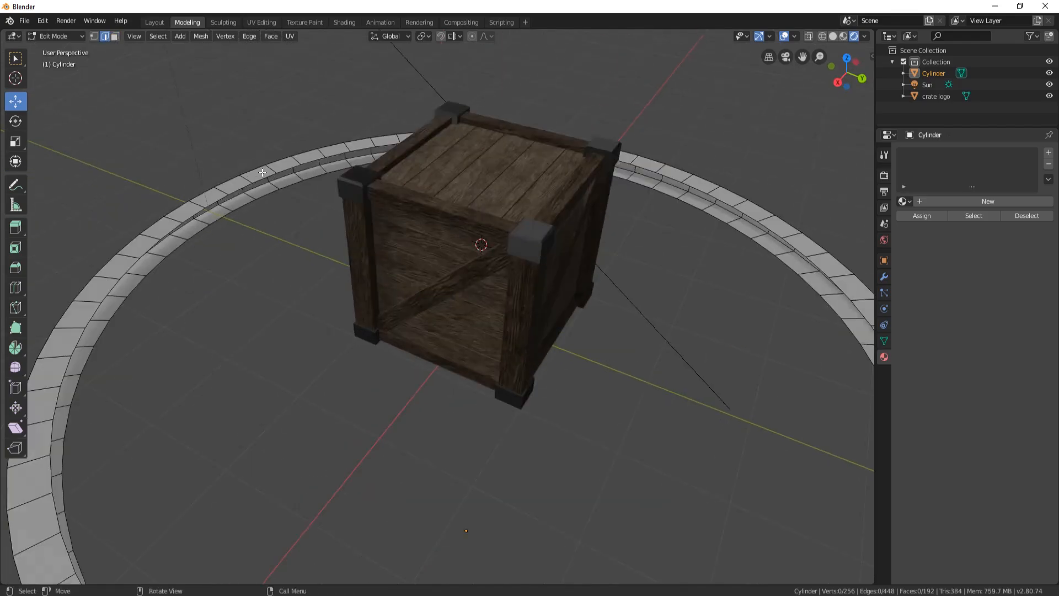
{"action": "left_click", "coordinate": [188, 216], "text": "alt+shift"}
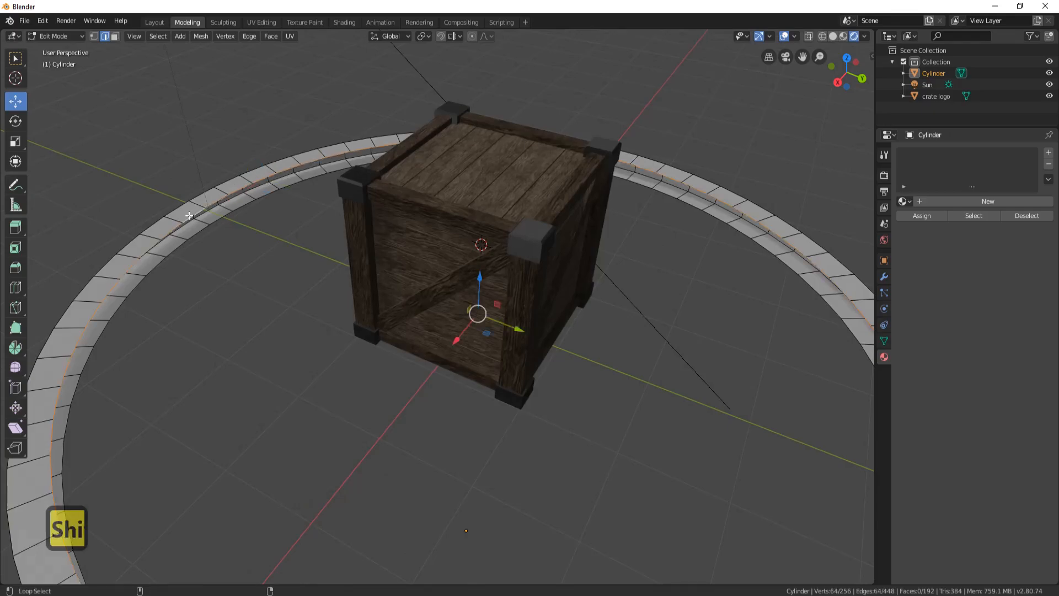
{"action": "left_click", "coordinate": [198, 230], "text": "alt+shift"}
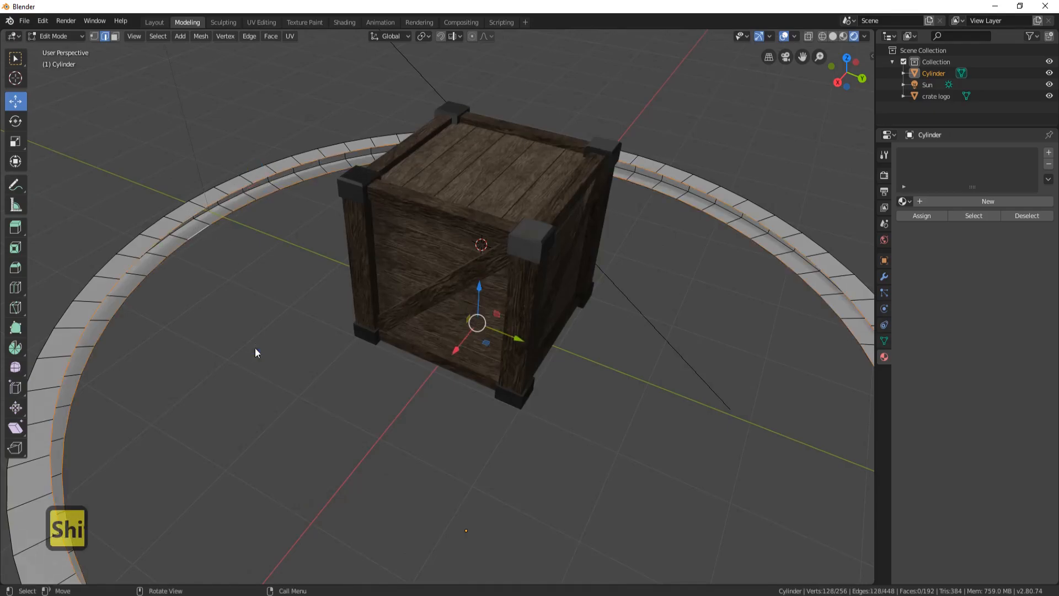
{"action": "right_click", "coordinate": [255, 348]}
{"action": "left_click", "coordinate": [227, 281]}
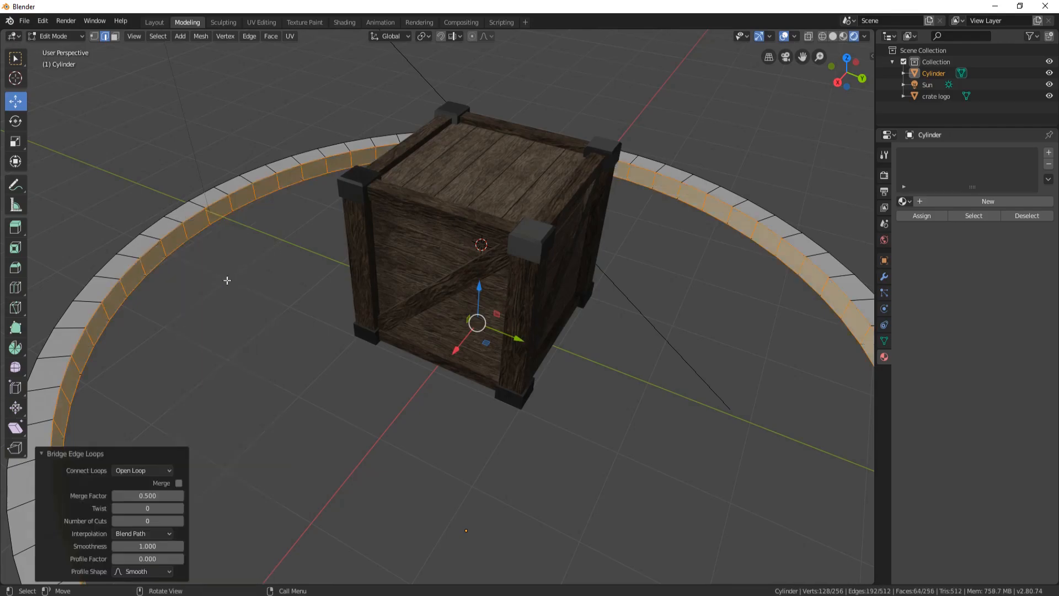
Step: Delete the loop of faces on the underside of the ring
{"action": "scroll", "coordinate": [323, 282], "scroll_direction": "down", "scroll_amount": 5}
{"action": "middle_click_drag", "start_coordinate": [326, 302], "coordinate": [332, 157]}
{"action": "scroll", "coordinate": [332, 157], "scroll_direction": "up", "scroll_amount": 2}
{"action": "left_click", "coordinate": [115, 36]}
{"action": "middle_click_drag", "start_coordinate": [253, 170], "coordinate": [296, 211], "text": "shift"}
{"action": "left_click", "coordinate": [281, 188]}
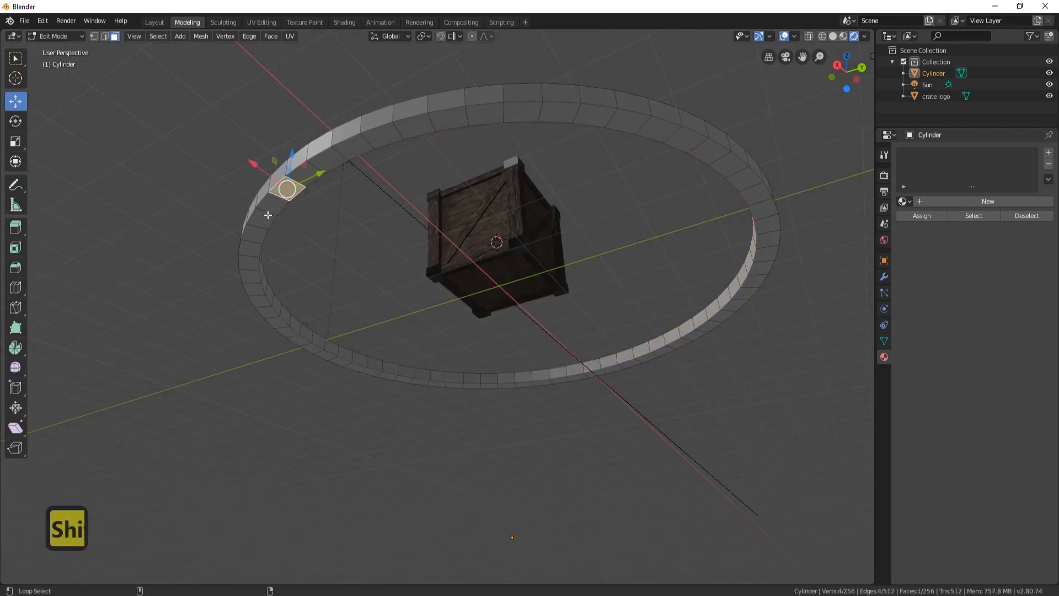
{"action": "left_click", "coordinate": [270, 207], "text": "alt+shift"}
{"action": "key", "text": "Delete"}
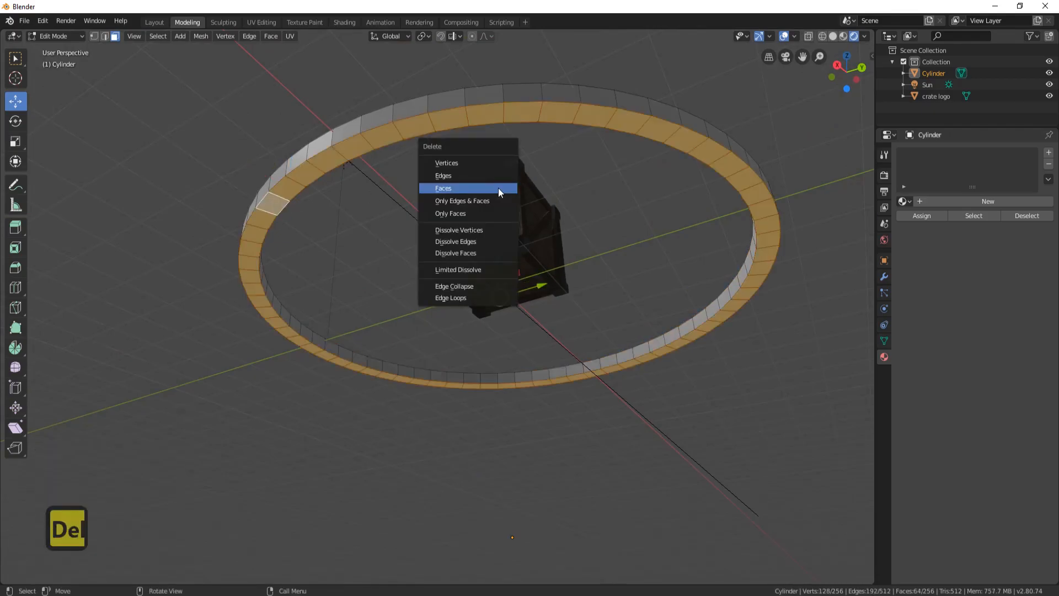
{"action": "left_click", "coordinate": [481, 188]}
Step: Mark a seam along the three connected edges that cross the ring's outer side, top and inner side at one place
{"action": "middle_click_drag", "start_coordinate": [544, 177], "coordinate": [544, 245]}
{"action": "left_click", "coordinate": [105, 37]}
{"action": "middle_click_drag", "start_coordinate": [397, 346], "coordinate": [396, 269], "text": "shift"}
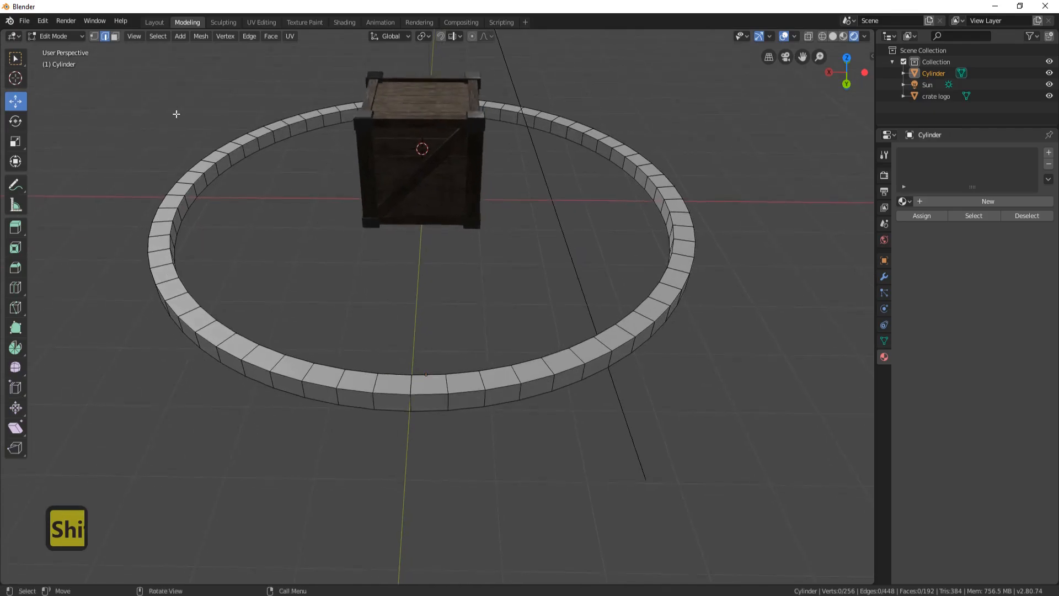
{"action": "left_click", "coordinate": [417, 404]}
{"action": "middle_click_drag", "start_coordinate": [417, 403], "coordinate": [286, 342]}
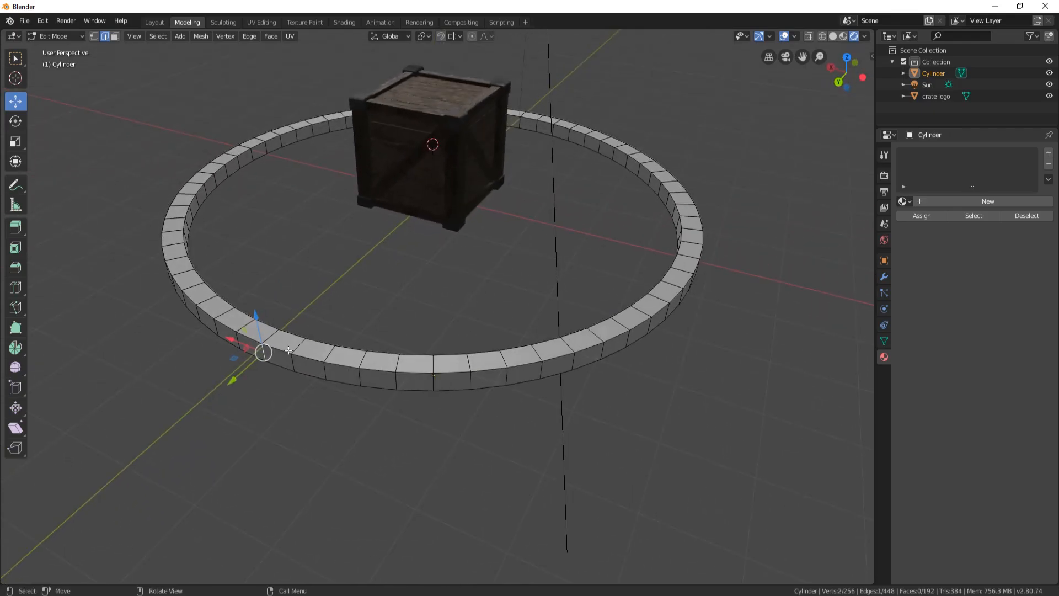
{"action": "left_click", "coordinate": [272, 334], "text": "shift"}
{"action": "middle_click_drag", "start_coordinate": [449, 279], "coordinate": [377, 203]}
{"action": "scroll", "coordinate": [377, 202], "scroll_direction": "up", "scroll_amount": 5}
{"action": "key", "text": "ctrl+e"}
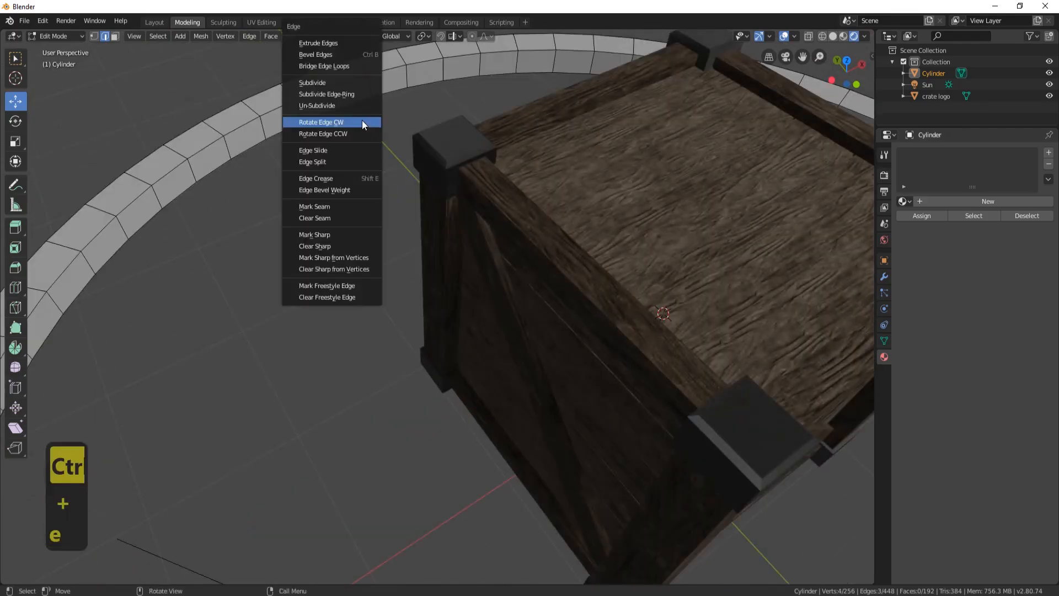
{"action": "left_click", "coordinate": [343, 207]}
{"action": "scroll", "coordinate": [343, 213], "scroll_direction": "down", "scroll_amount": 8}
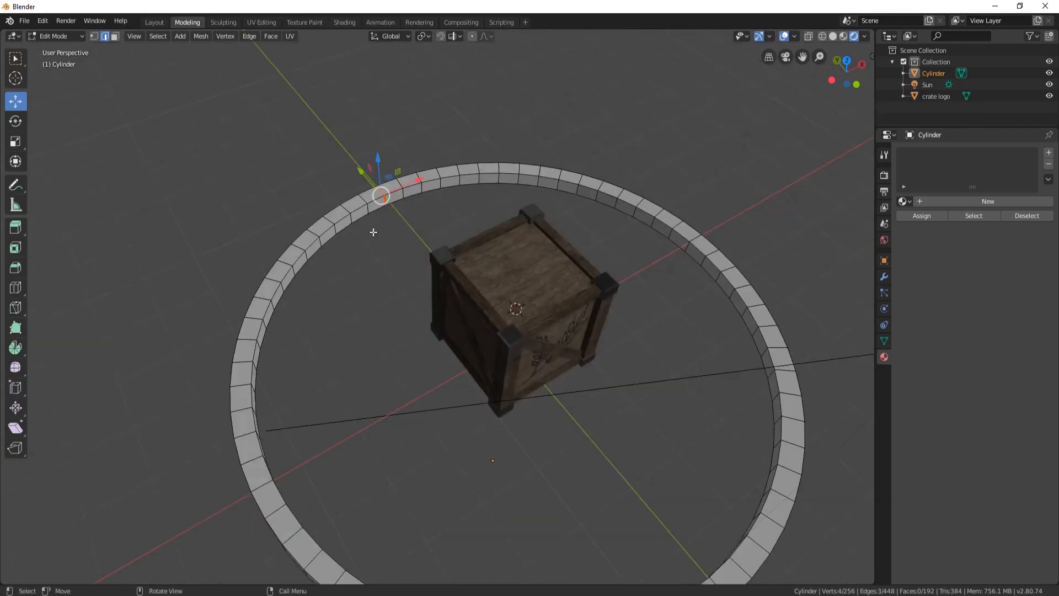
Step: Add a cylinder with 24 vertices, 1 m radius and 2 m depth to the ring's mesh
{"action": "middle_click_drag", "start_coordinate": [390, 209], "coordinate": [355, 186]}
{"action": "middle_click_drag", "start_coordinate": [392, 308], "coordinate": [470, 309]}
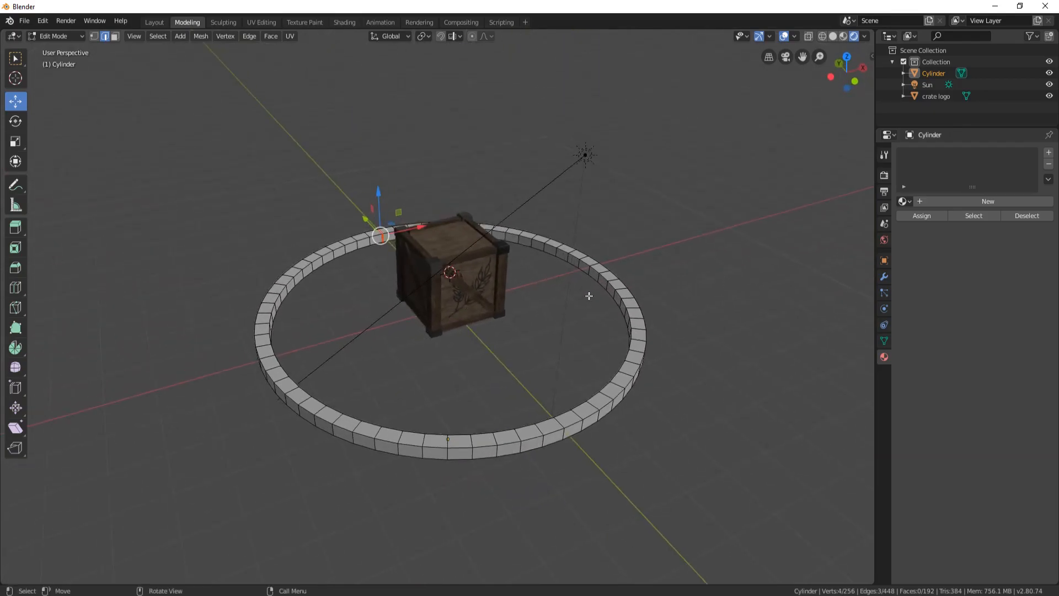
{"action": "middle_click_drag", "start_coordinate": [589, 295], "coordinate": [536, 235], "text": "shift"}
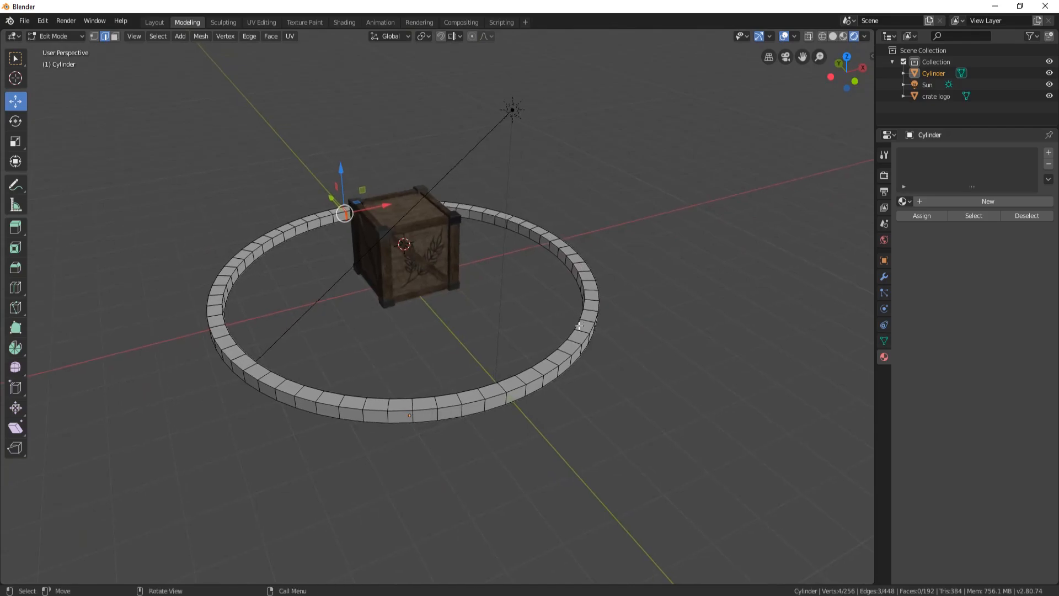
{"action": "middle_click_drag", "start_coordinate": [519, 280], "coordinate": [447, 280]}
{"action": "key", "text": "shift"}
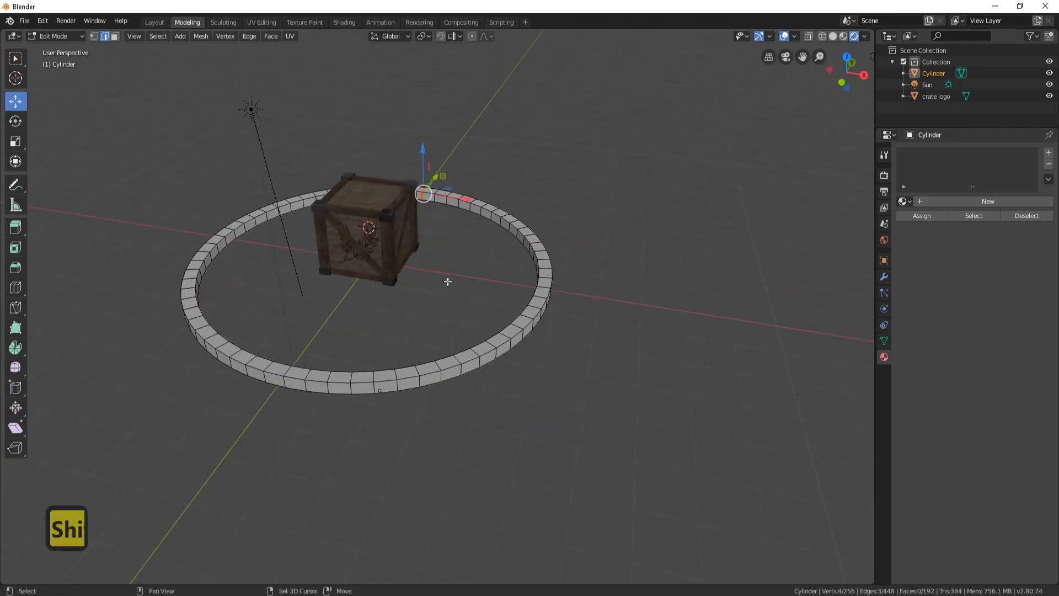
{"action": "key", "text": "shift+a"}
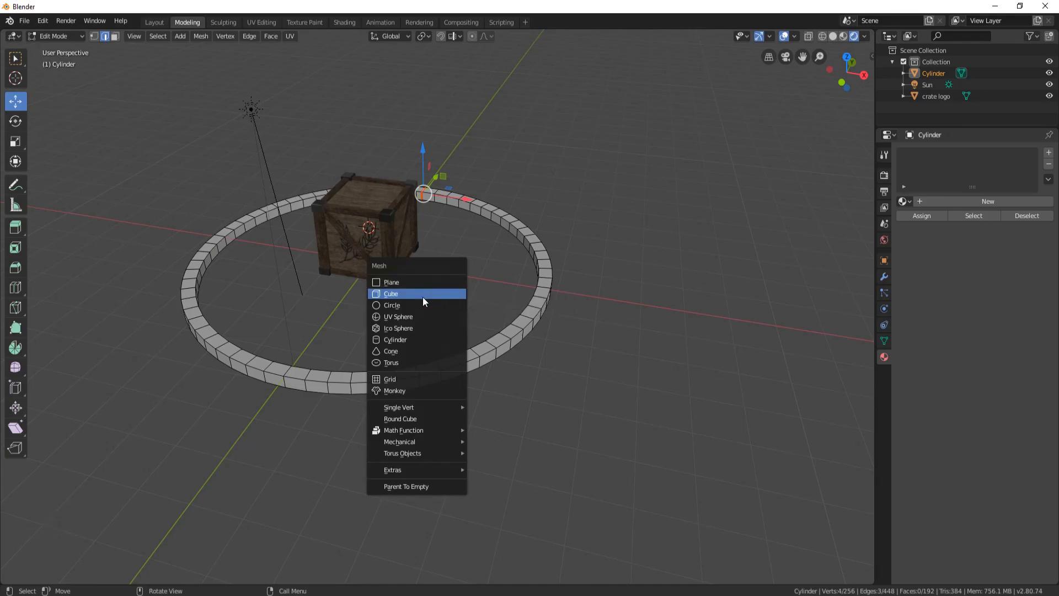
{"action": "left_click", "coordinate": [419, 339]}
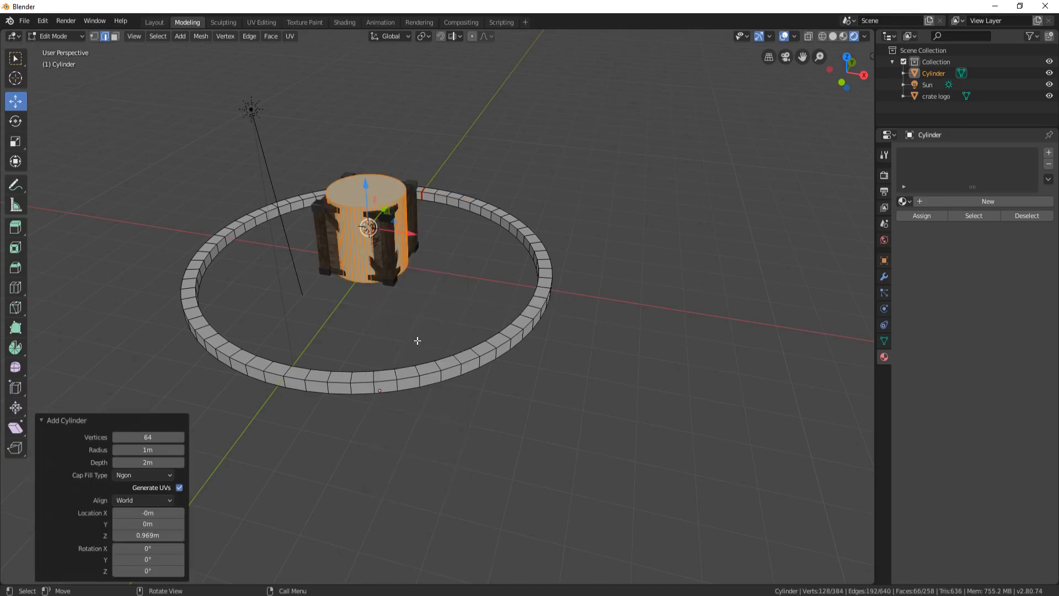
{"action": "left_click", "coordinate": [144, 436]}
{"action": "type", "text": "24"}
{"action": "key", "text": "Return"}
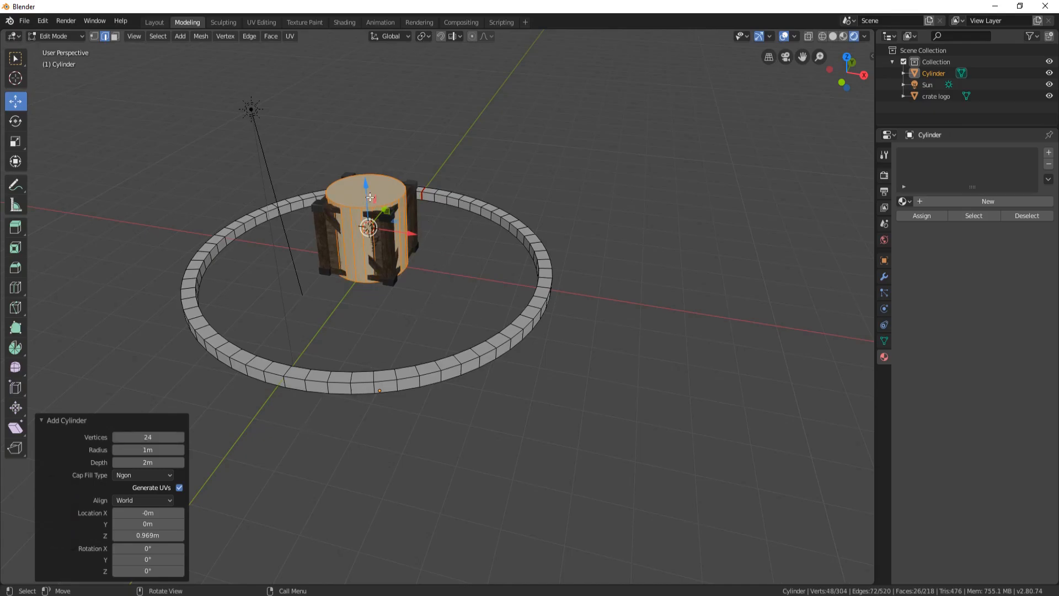
Step: Lower the new cylinder 4.11 m along Z to beneath the ring and enable face selection
{"action": "middle_click_drag", "start_coordinate": [438, 232], "coordinate": [436, 206]}
{"action": "left_click_drag", "start_coordinate": [371, 159], "coordinate": [379, 306]}
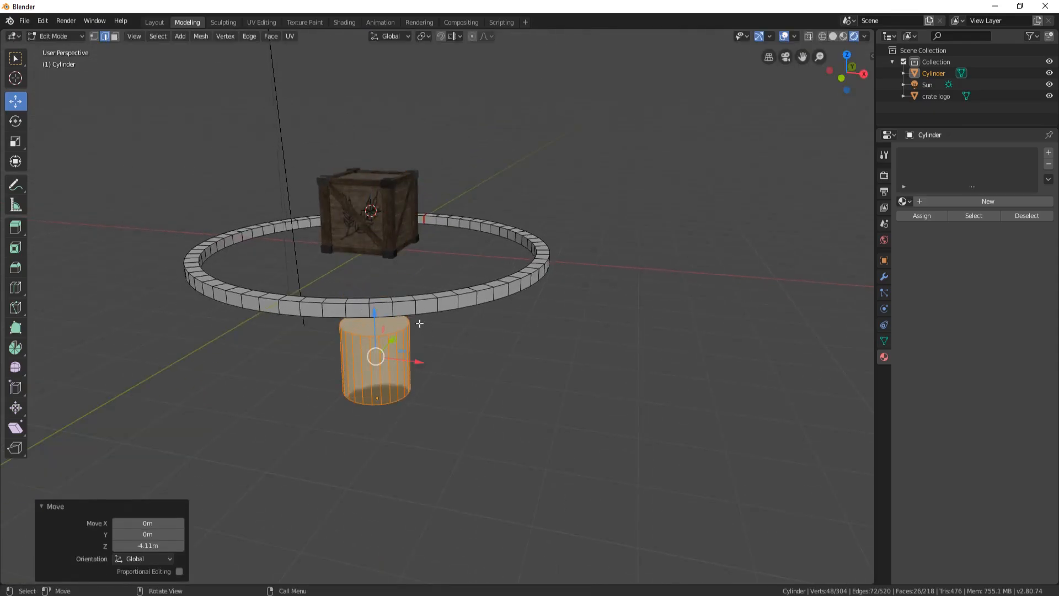
{"action": "left_click", "coordinate": [115, 36]}
{"action": "middle_click_drag", "start_coordinate": [489, 420], "coordinate": [346, 358]}
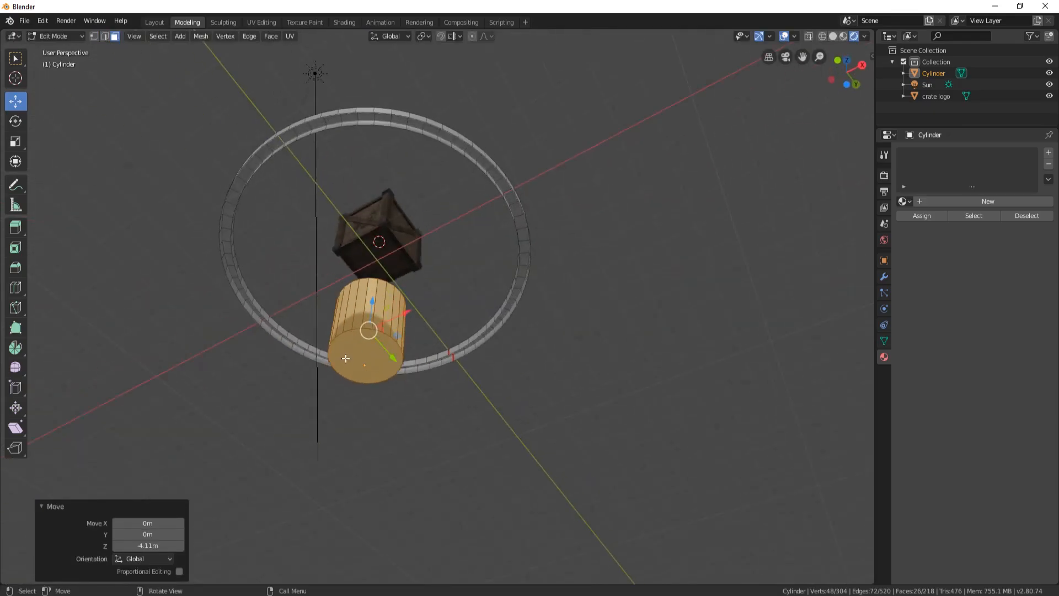
Step: Delete the new cylinder's bottom cap and all its side faces, keeping only the top cap
{"action": "left_click", "coordinate": [357, 356]}
{"action": "key", "text": "ctrl+KP_Add"}
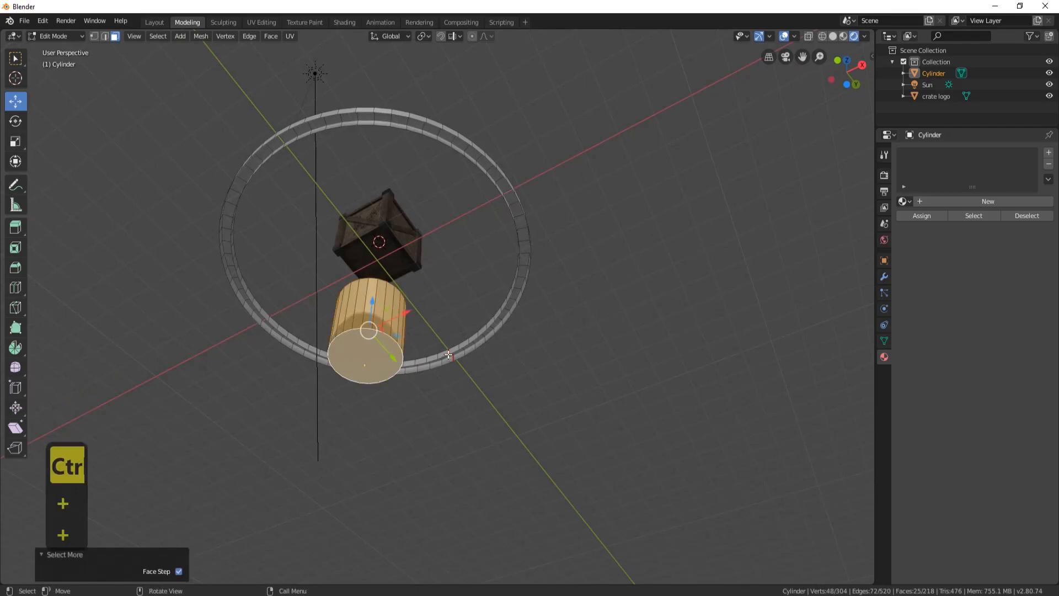
{"action": "key", "text": "Delete"}
{"action": "left_click", "coordinate": [457, 305]}
Step: Delete only the face of the remaining round cap and fill its edge loop with triangulated faces
{"action": "middle_click_drag", "start_coordinate": [457, 305], "coordinate": [386, 356]}
{"action": "scroll", "coordinate": [387, 356], "scroll_direction": "up", "scroll_amount": 4}
{"action": "left_click", "coordinate": [345, 331]}
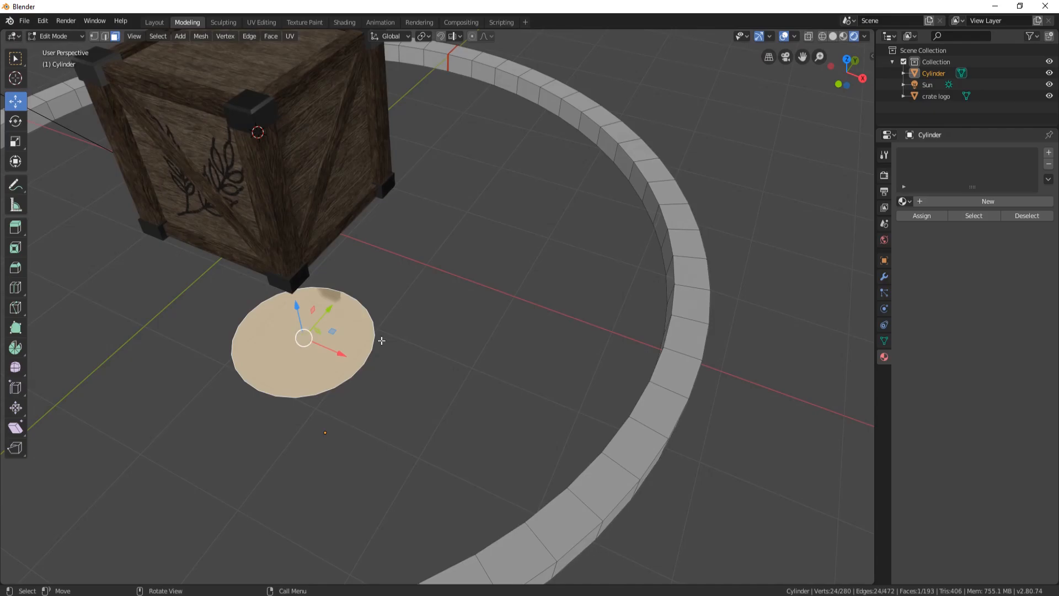
{"action": "key", "text": "Delete"}
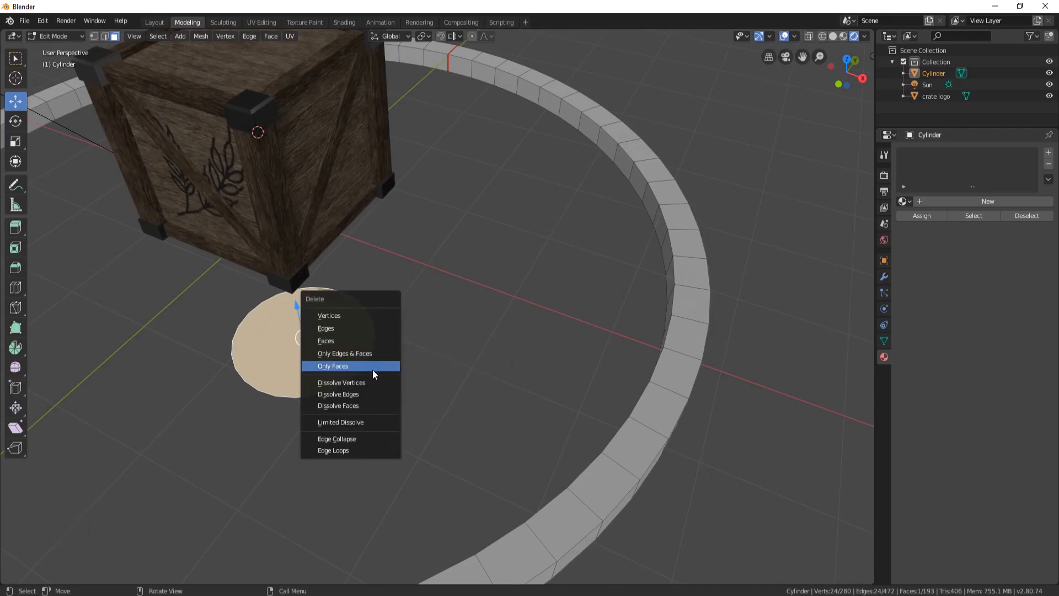
{"action": "left_click", "coordinate": [378, 366]}
{"action": "left_click", "coordinate": [105, 36]}
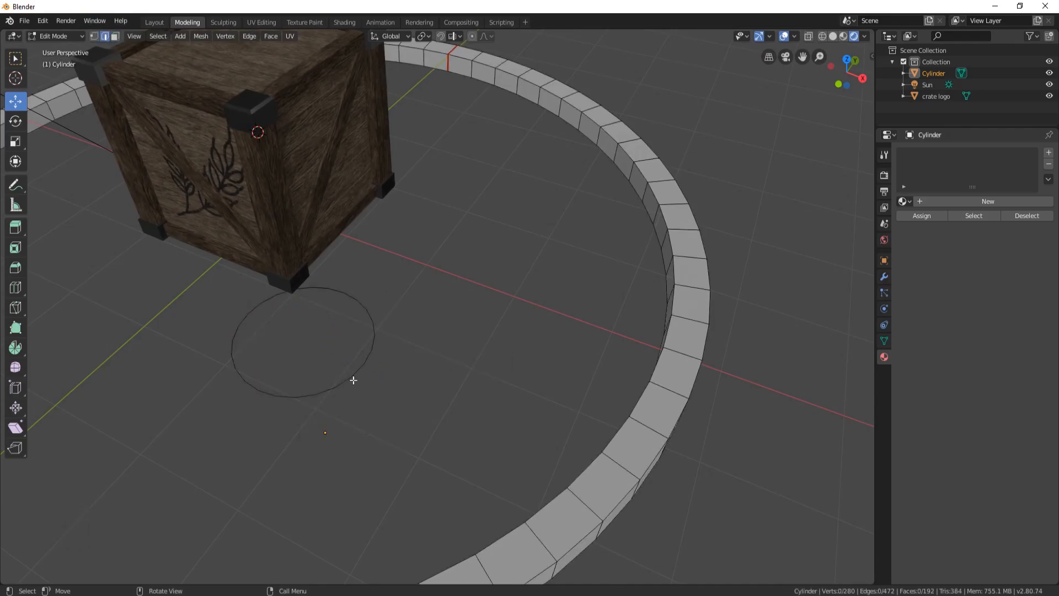
{"action": "left_click", "coordinate": [307, 396], "text": "alt"}
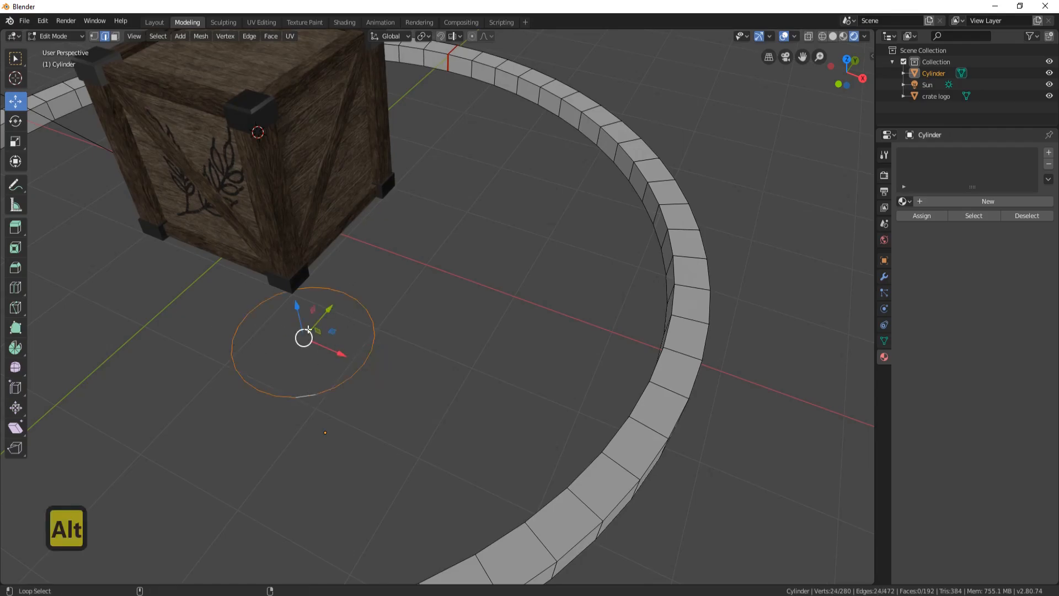
{"action": "key", "text": "alt+f"}
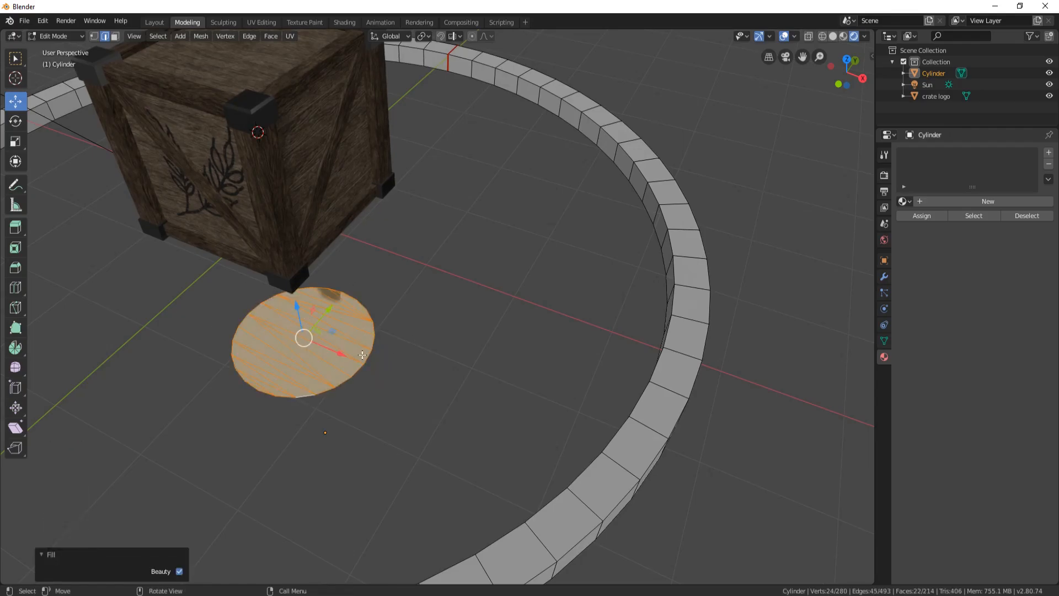
Step: Scale the filled disc by 4.635 in top view so its edge reaches the inside of the ring
{"action": "scroll", "coordinate": [362, 354], "scroll_direction": "down", "scroll_amount": 5}
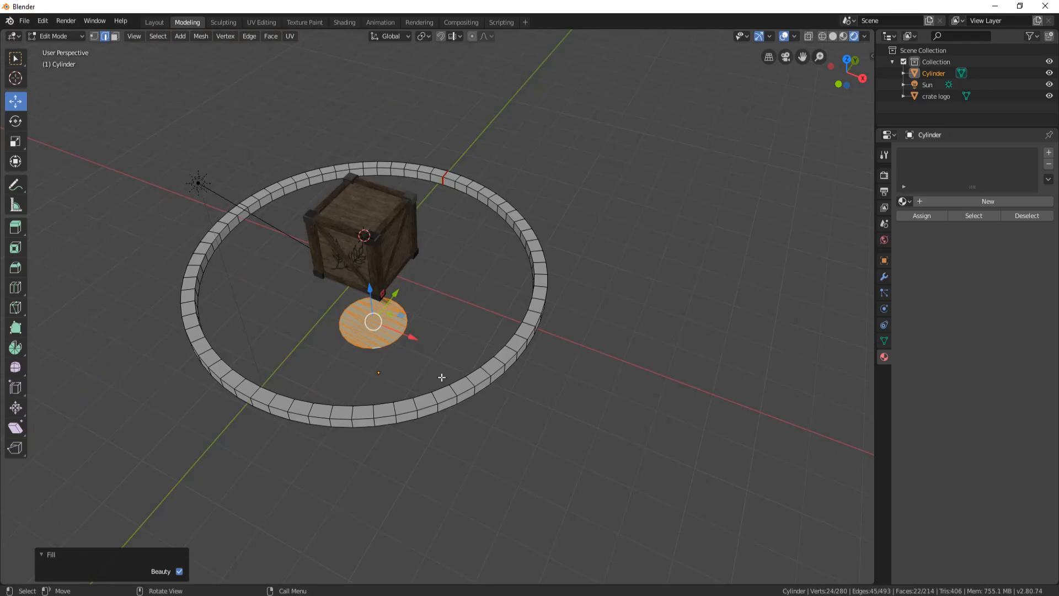
{"action": "key", "text": "KP_7"}
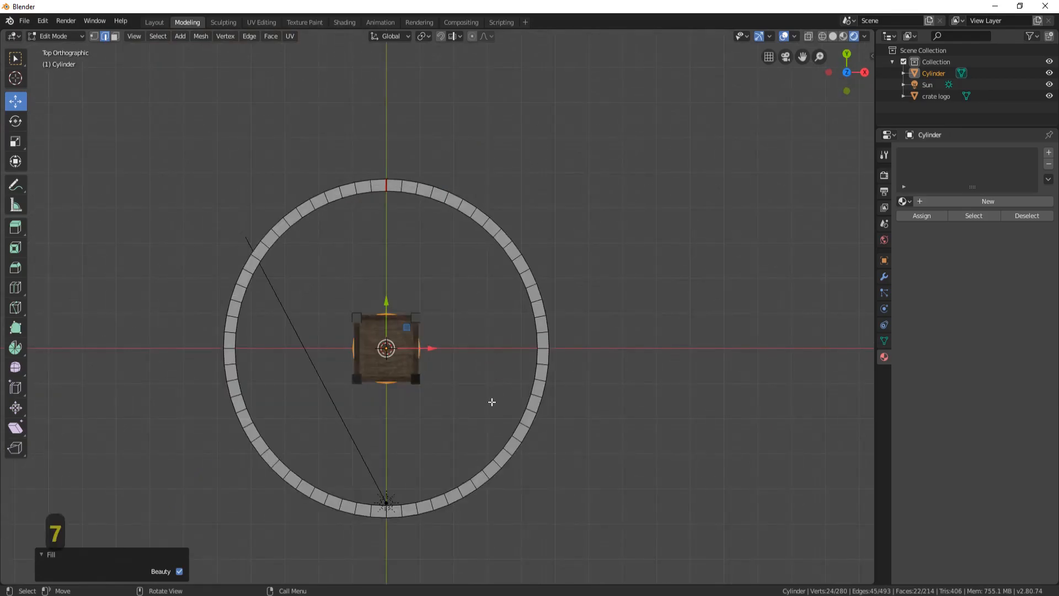
{"action": "key", "text": "s"}
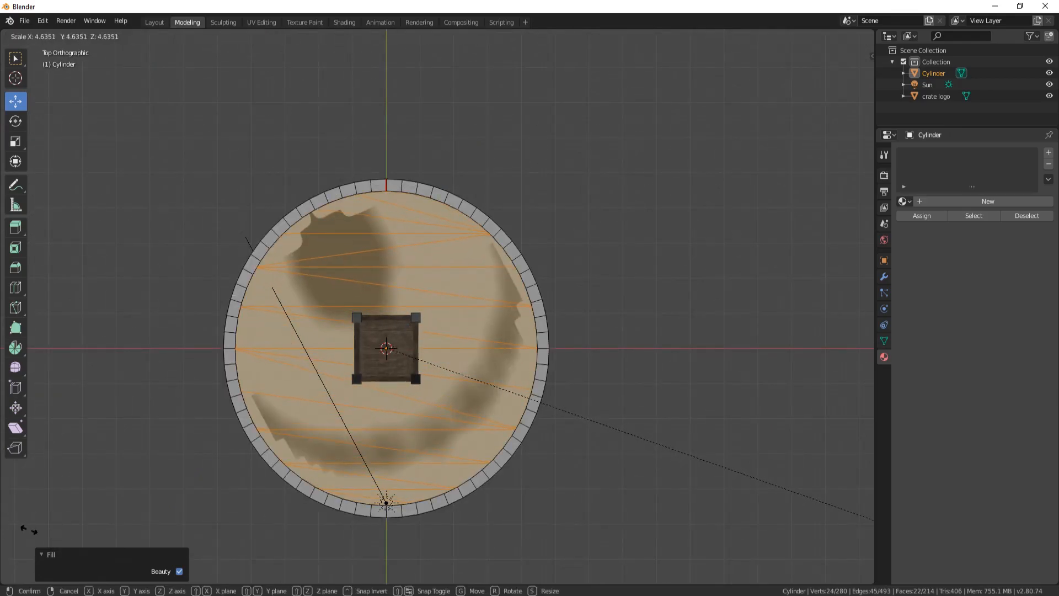
{"action": "left_click", "coordinate": [29, 529]}
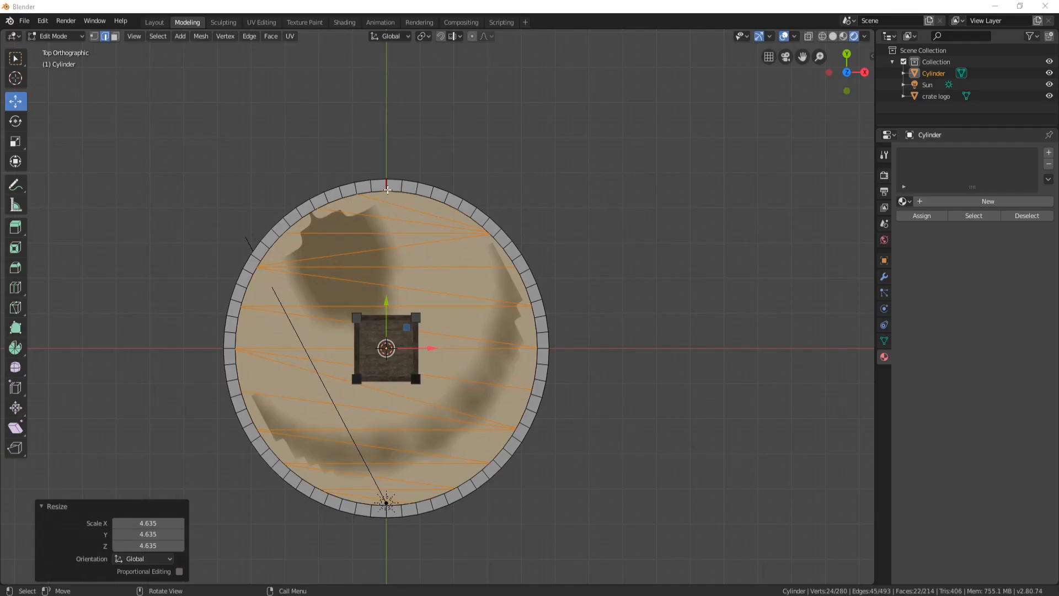
Step: Examine in wireframe shading how the disc's edge overlaps the ring, and restore rendered shading
{"action": "right_click", "coordinate": [504, 220]}
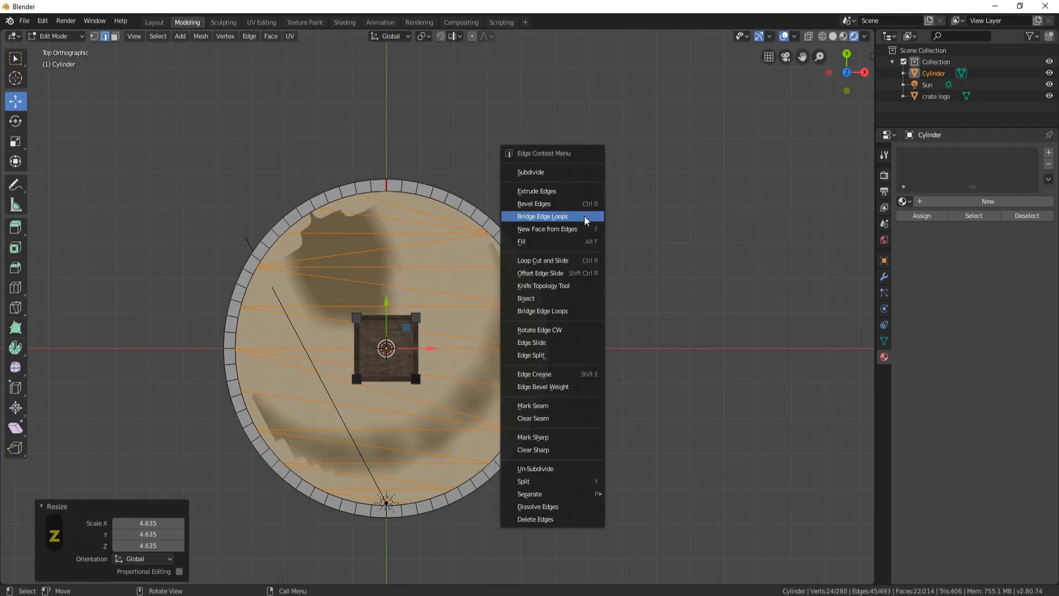
{"action": "key", "text": "Escape"}
{"action": "key", "text": "z"}
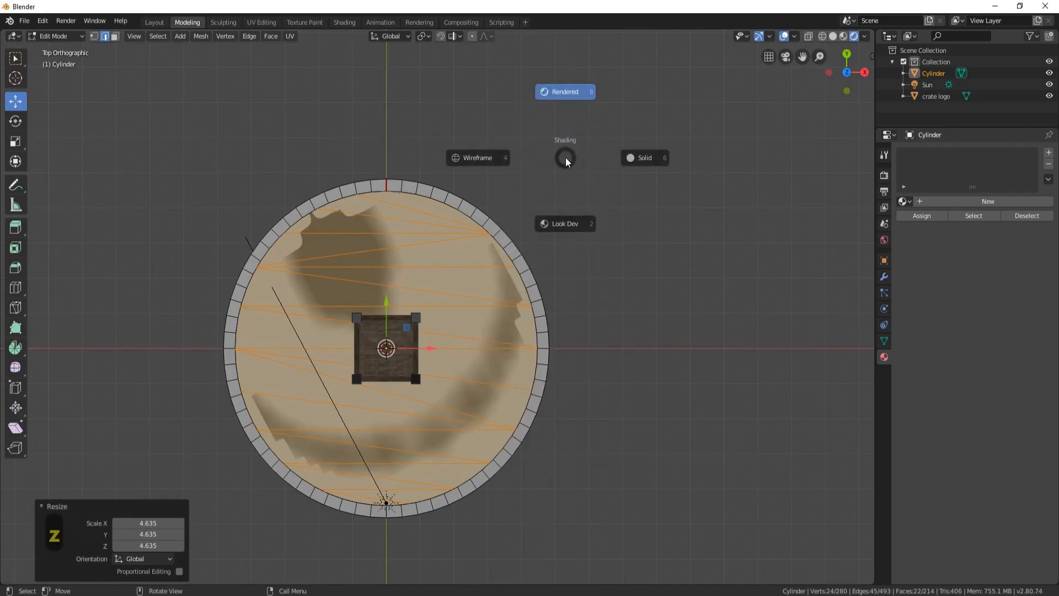
{"action": "left_click", "coordinate": [484, 161]}
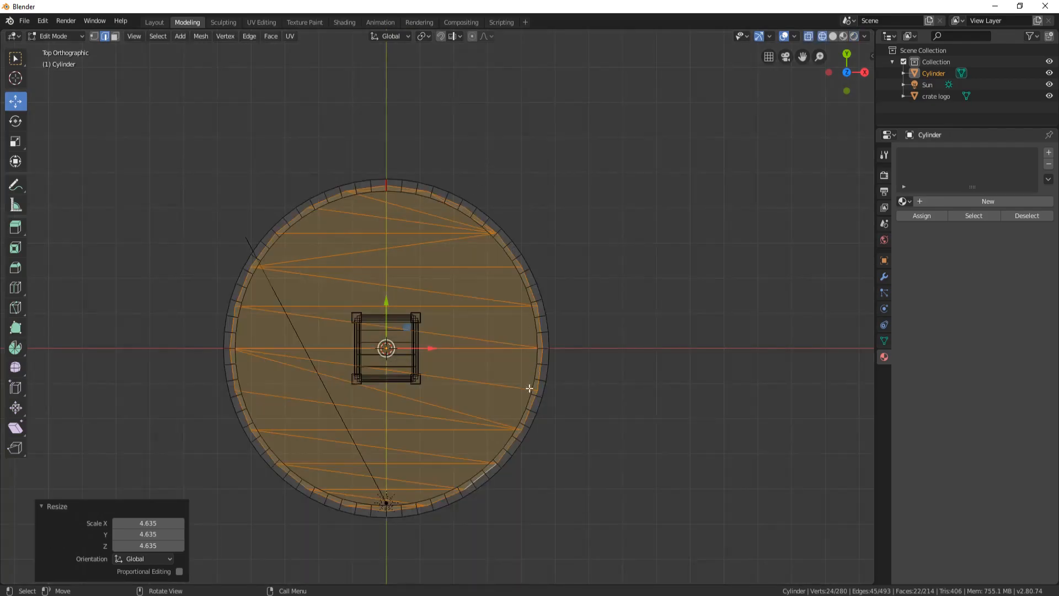
{"action": "key", "text": "z"}
{"action": "left_click", "coordinate": [666, 242]}
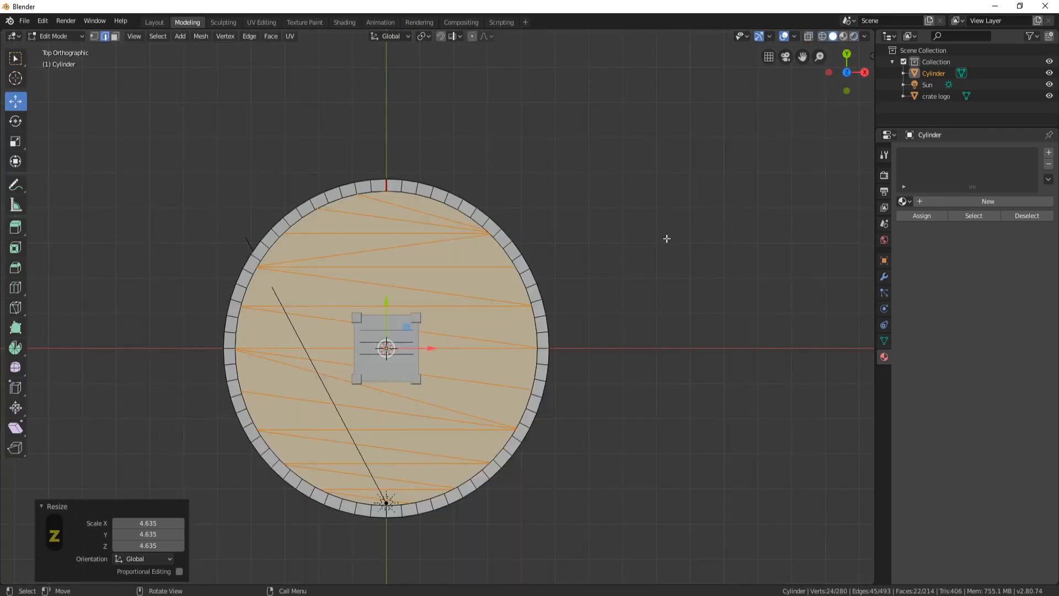
{"action": "left_click", "coordinate": [854, 36]}
Step: Raise the disc 2.08 m and a further 0.0574 m along Z into the ring beneath the crate
{"action": "middle_click_drag", "start_coordinate": [665, 305], "coordinate": [571, 176]}
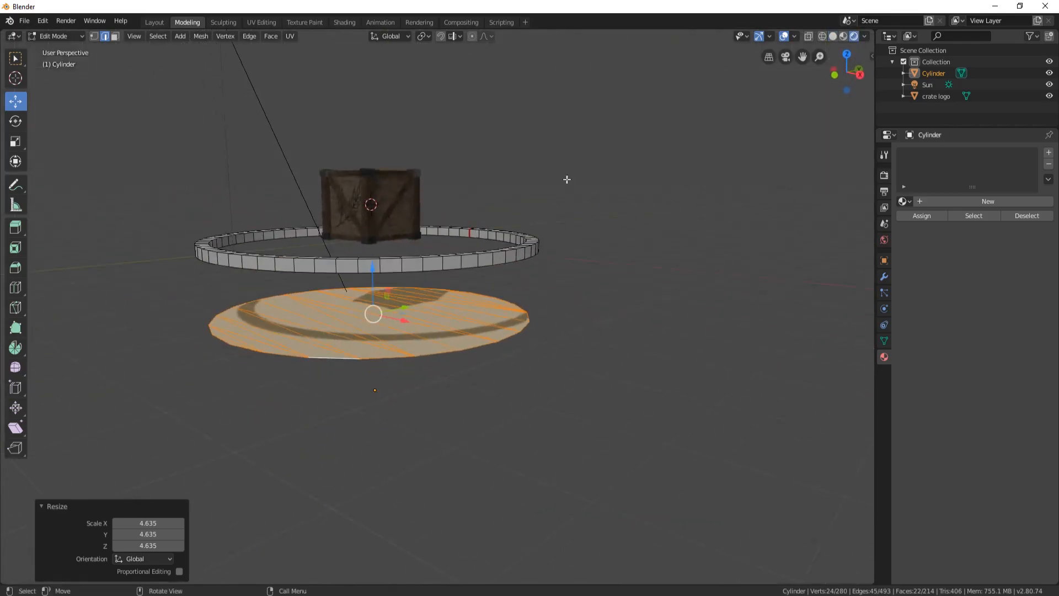
{"action": "left_click_drag", "start_coordinate": [372, 268], "coordinate": [380, 194]}
{"action": "middle_click_drag", "start_coordinate": [333, 238], "coordinate": [433, 254]}
{"action": "scroll", "coordinate": [359, 243], "scroll_direction": "up", "scroll_amount": 6}
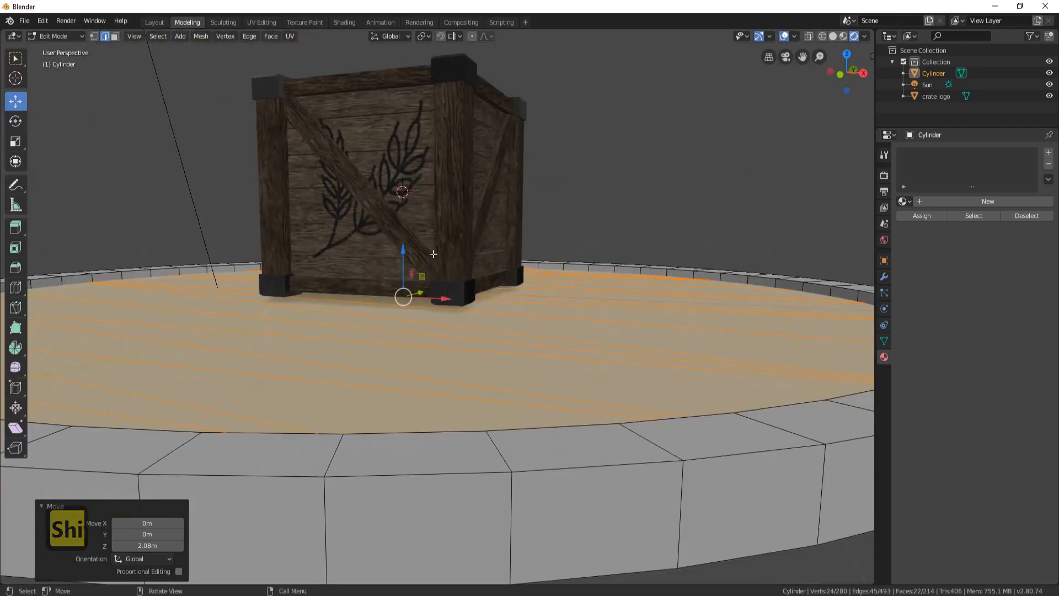
{"action": "left_click_drag", "start_coordinate": [403, 254], "coordinate": [407, 237]}
{"action": "middle_click_drag", "start_coordinate": [407, 237], "coordinate": [470, 324]}
{"action": "scroll", "coordinate": [470, 323], "scroll_direction": "up", "scroll_amount": 3}
{"action": "scroll", "coordinate": [496, 236], "scroll_direction": "down", "scroll_amount": 4}
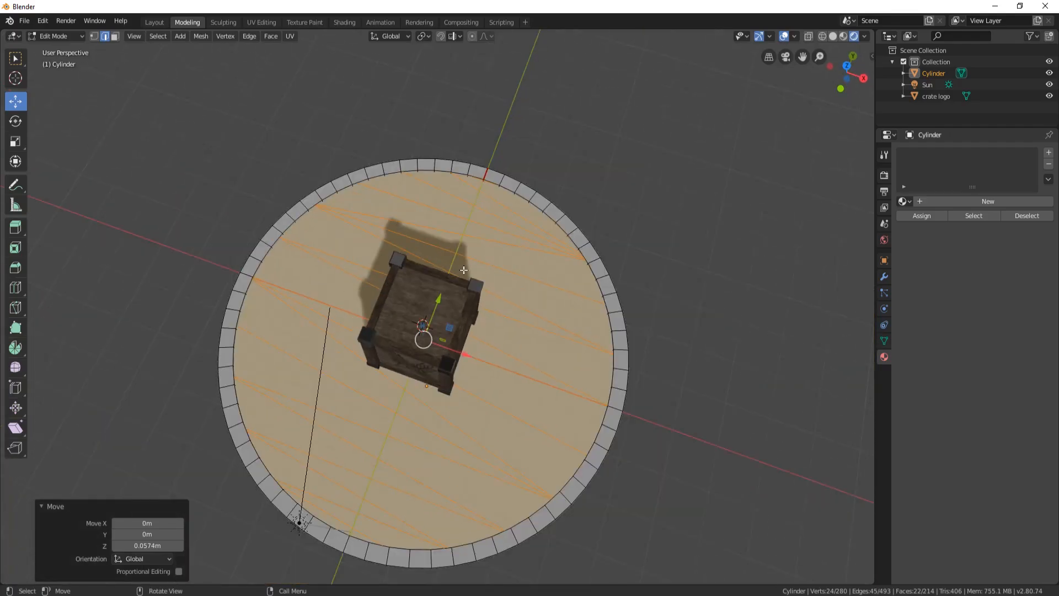
Step: Select the whole ring and add a material slot to the base that uses the existing Wood Light material
{"action": "left_click", "coordinate": [503, 181]}
{"action": "key", "text": "ctrl+l"}
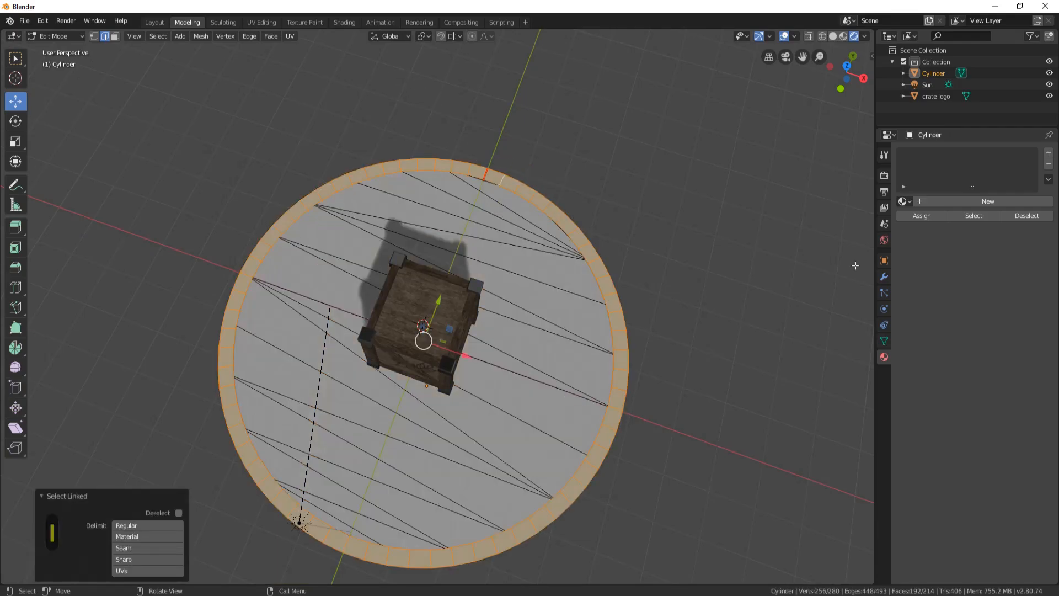
{"action": "left_click", "coordinate": [1046, 153]}
{"action": "left_click", "coordinate": [905, 201]}
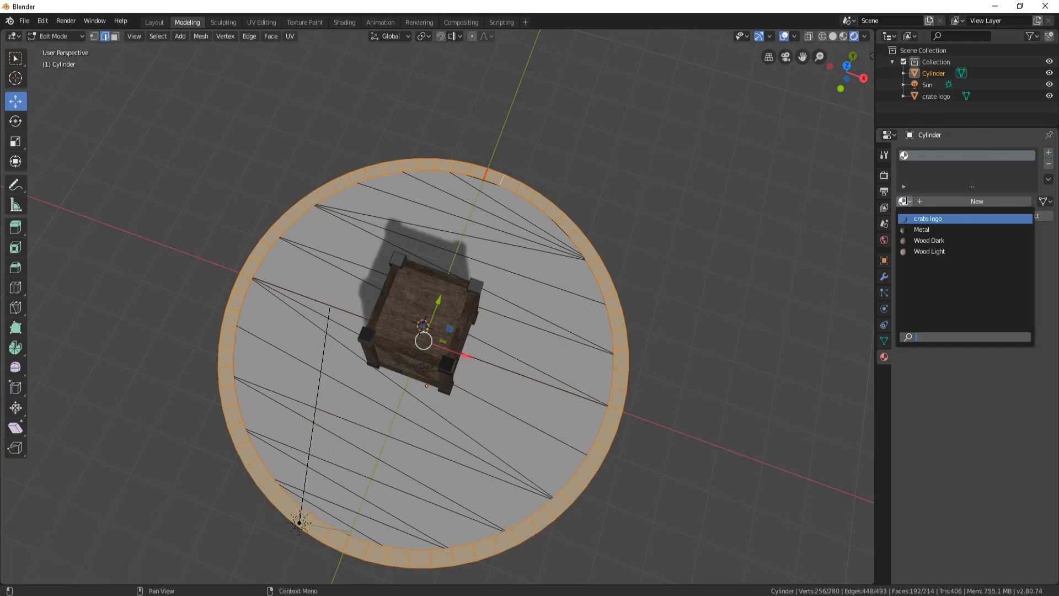
{"action": "left_click", "coordinate": [949, 253]}
Step: Apply the base object's rotation and scale in Object Mode and resume editing its mesh
{"action": "middle_click_drag", "start_coordinate": [639, 232], "coordinate": [593, 212]}
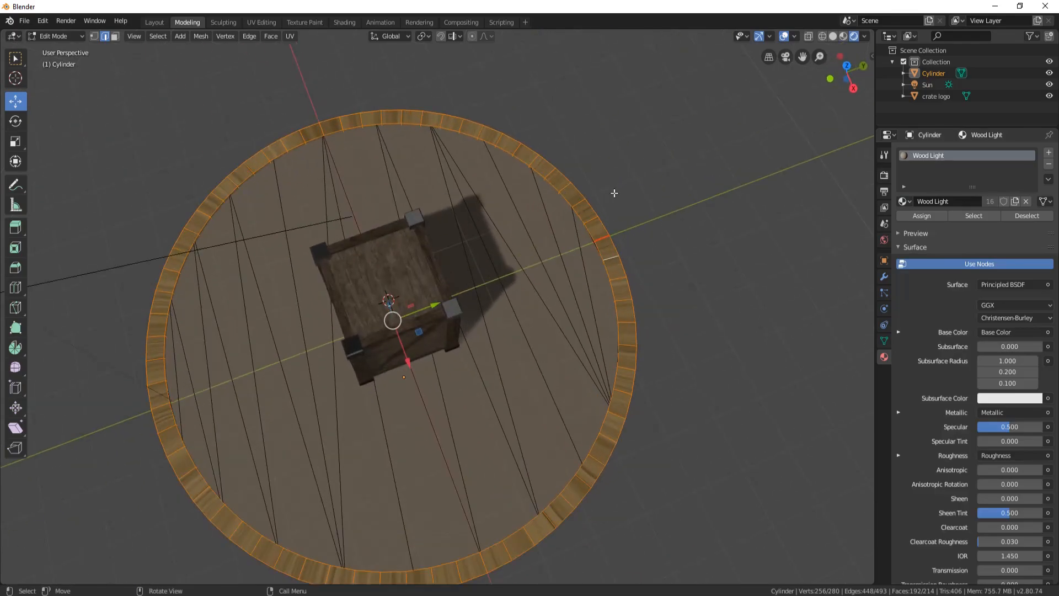
{"action": "scroll", "coordinate": [613, 193], "scroll_direction": "down", "scroll_amount": 2}
{"action": "key", "text": "Tab"}
{"action": "key", "text": "ctrl+a"}
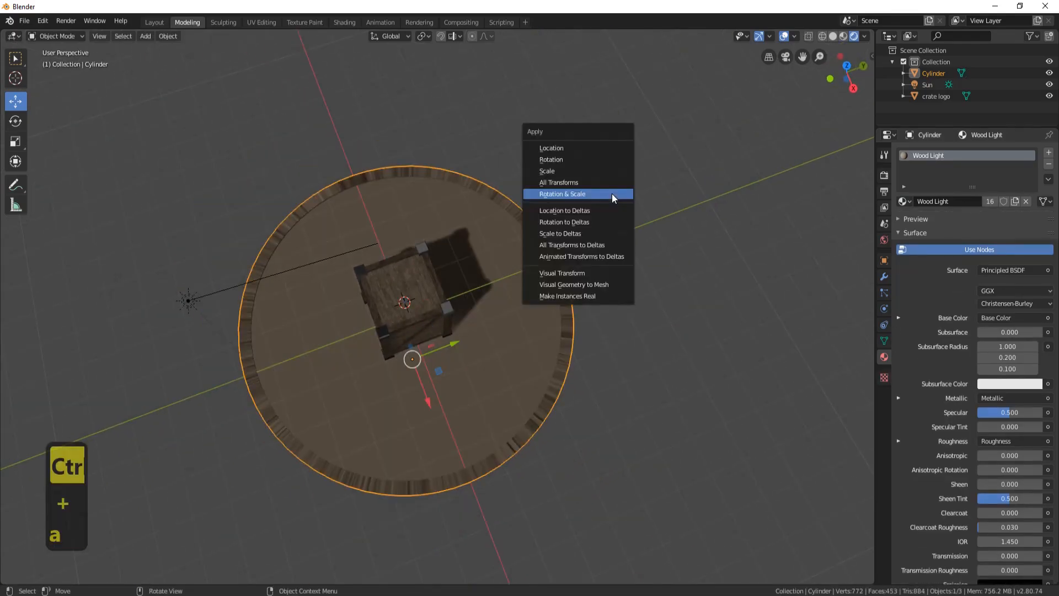
{"action": "left_click", "coordinate": [602, 194]}
{"action": "key", "text": "Tab"}
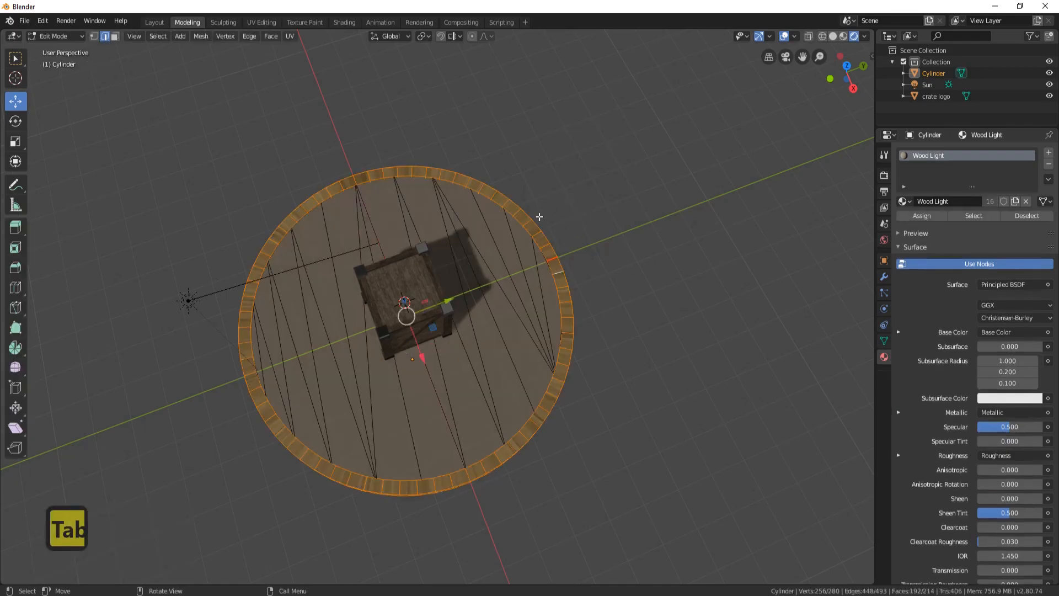
Step: Unwrap the selected ring's UVs along its seam and inspect the wood grain around the rim in Object Mode
{"action": "key", "text": "u"}
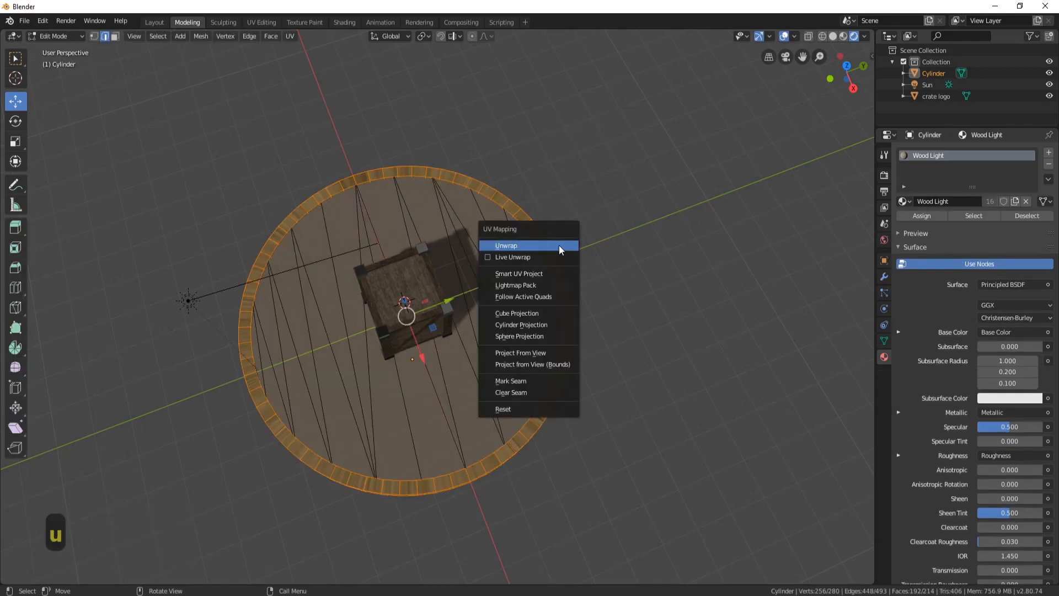
{"action": "left_click", "coordinate": [558, 245]}
{"action": "scroll", "coordinate": [557, 237], "scroll_direction": "up", "scroll_amount": 4}
{"action": "key", "text": "Tab"}
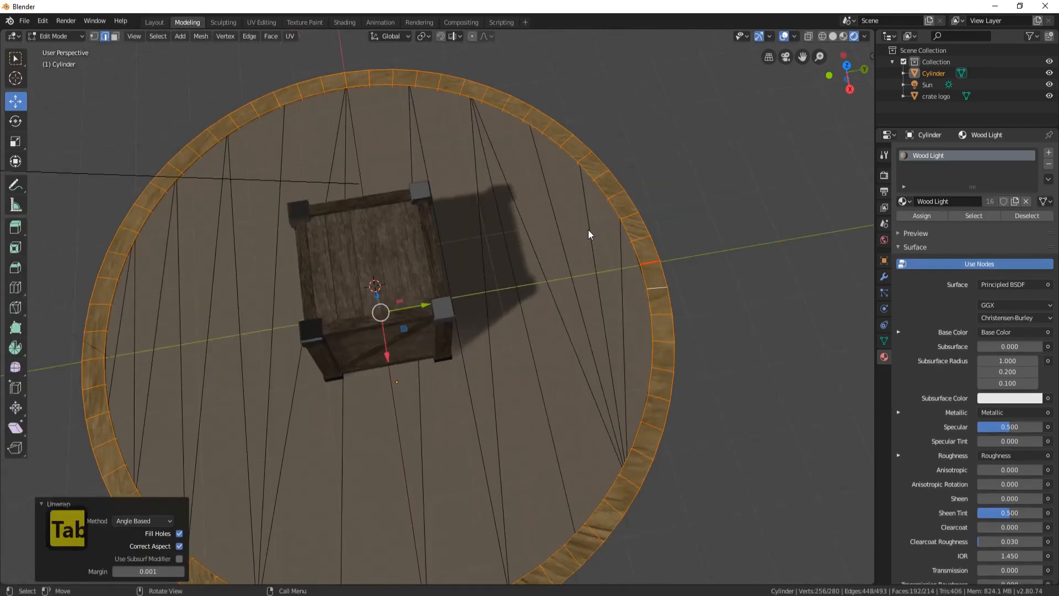
{"action": "middle_click_drag", "start_coordinate": [517, 300], "coordinate": [425, 461]}
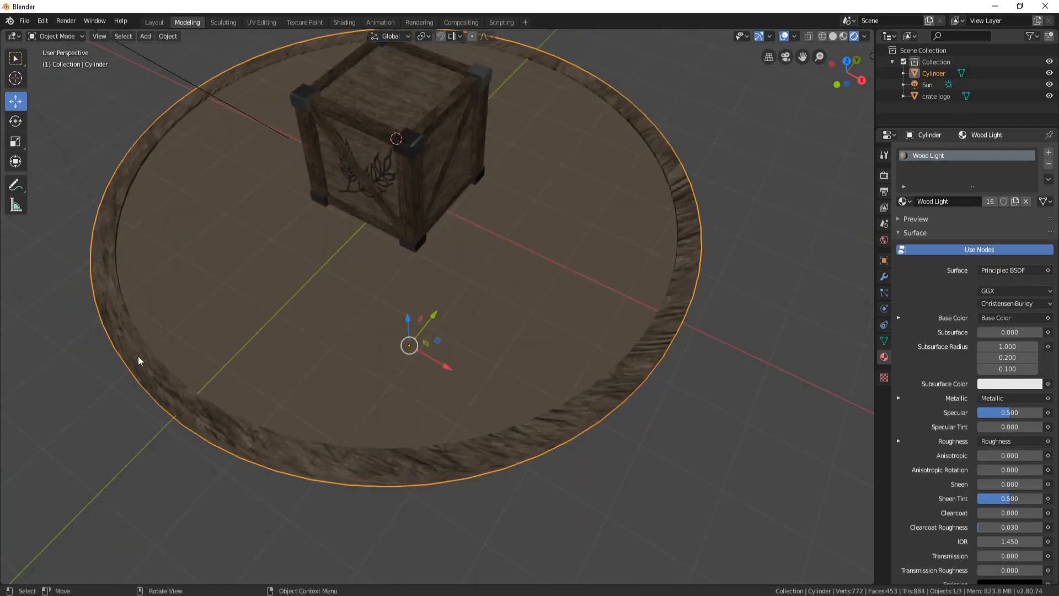
{"action": "scroll", "coordinate": [673, 275], "scroll_direction": "down", "scroll_amount": 3}
{"action": "middle_click_drag", "start_coordinate": [688, 220], "coordinate": [517, 221]}
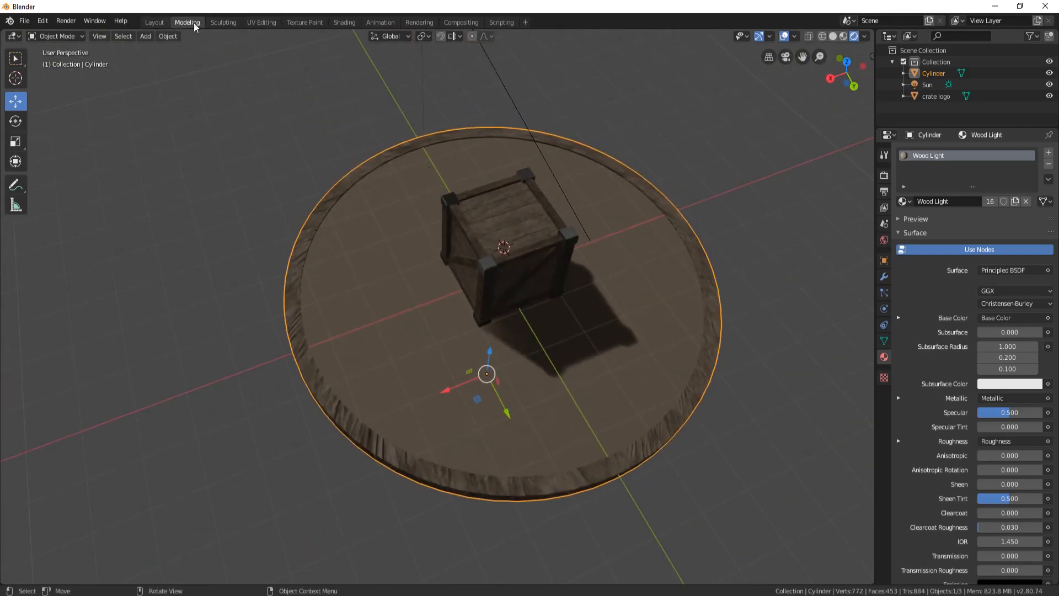
Step: In the UV Editing workspace, make the ring's top face beside the seam active and select all faces linked to it
{"action": "left_click", "coordinate": [273, 22]}
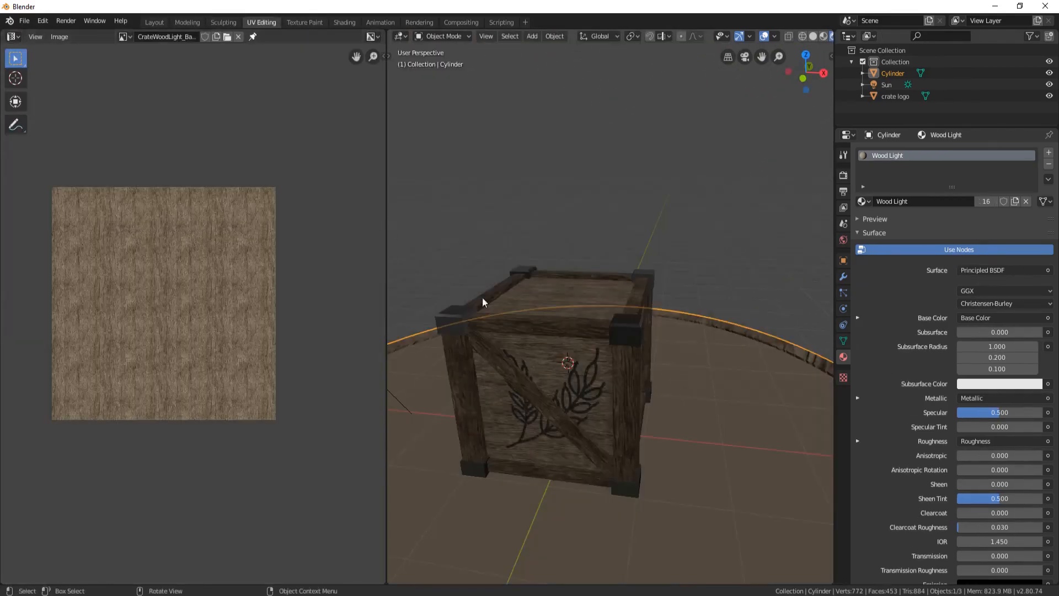
{"action": "key", "text": "Tab"}
{"action": "middle_click_drag", "start_coordinate": [699, 236], "coordinate": [552, 243]}
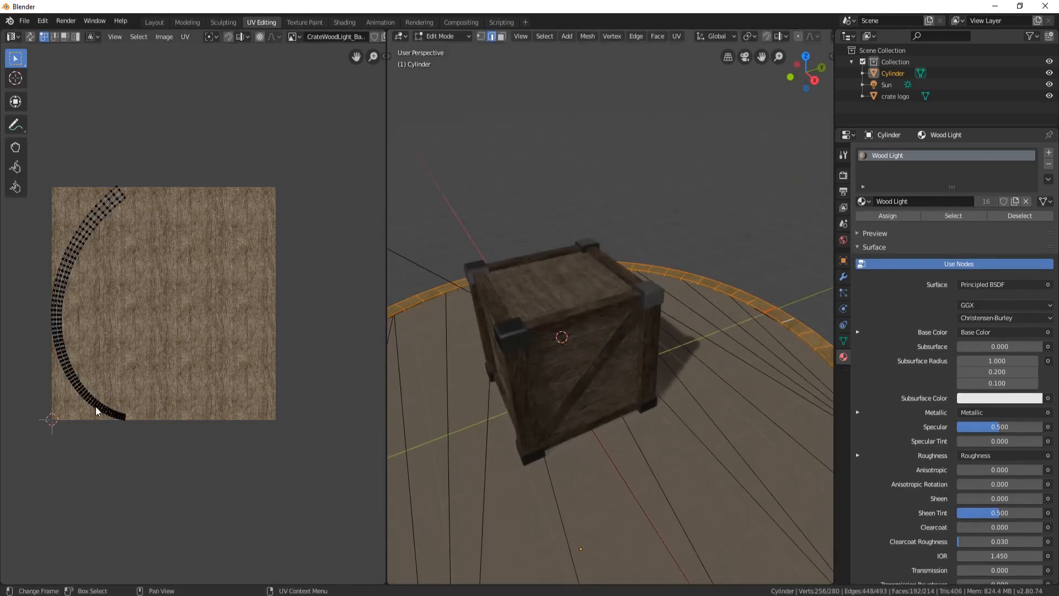
{"action": "middle_click_drag", "start_coordinate": [695, 237], "coordinate": [546, 353]}
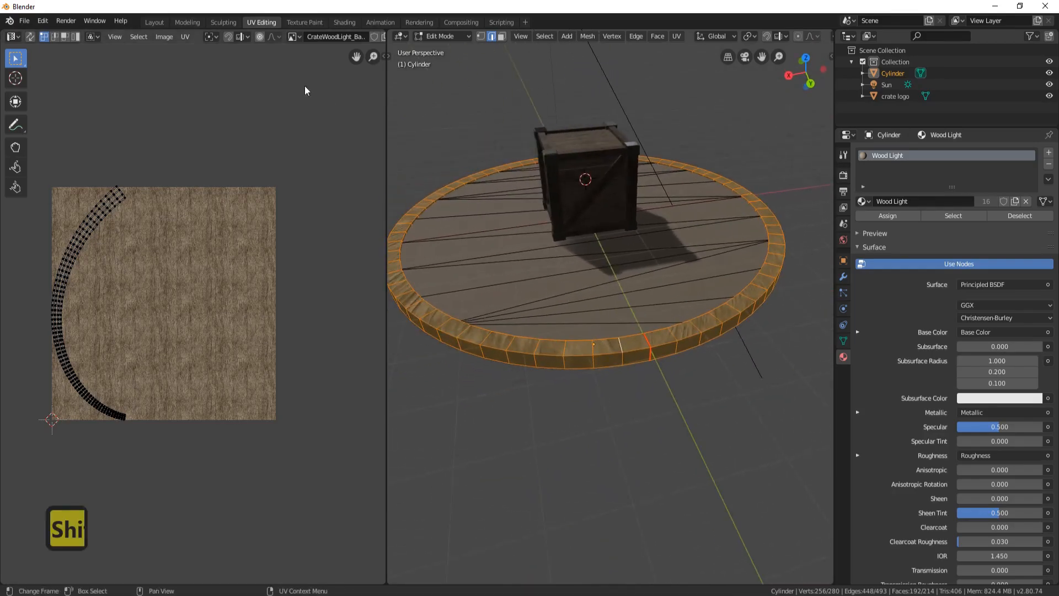
{"action": "left_click", "coordinate": [502, 36]}
{"action": "left_click", "coordinate": [665, 337]}
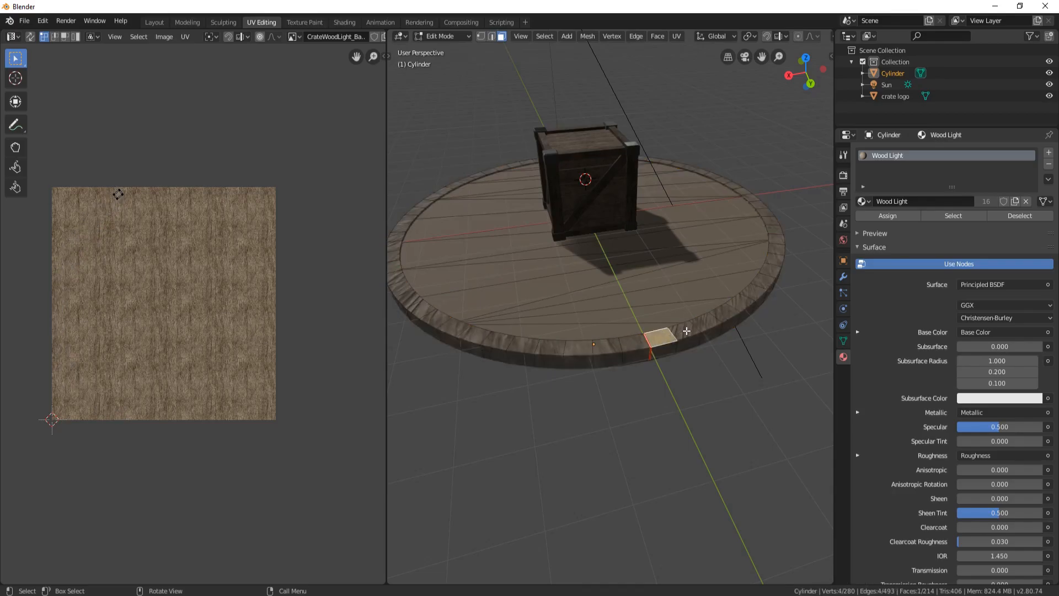
{"action": "key", "text": "l"}
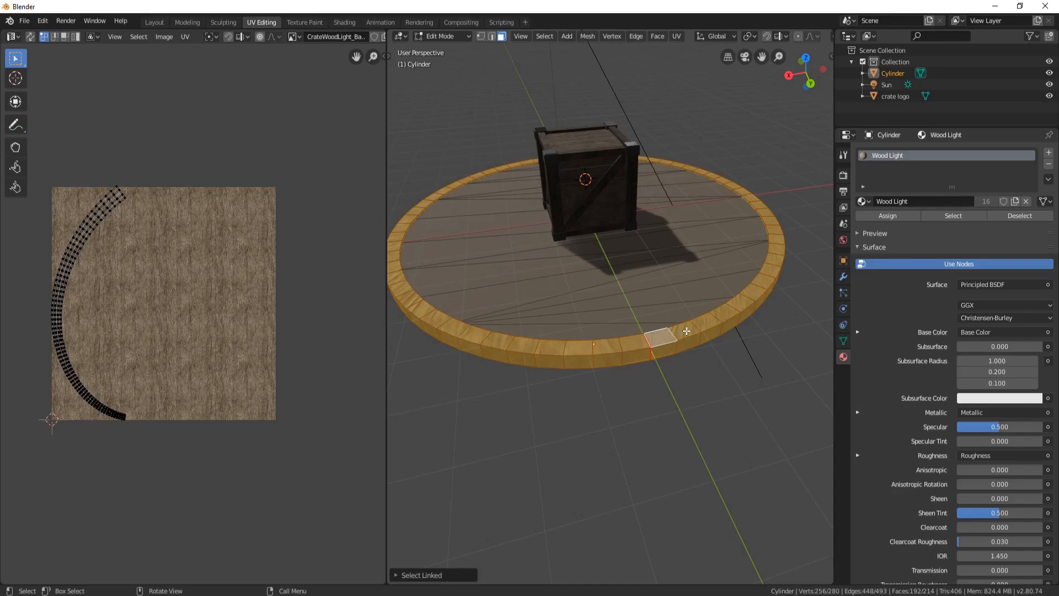
Step: Lightmap-pack the selected ring faces with image size 512, pack quality 12 and margin 0.10
{"action": "key", "text": "u"}
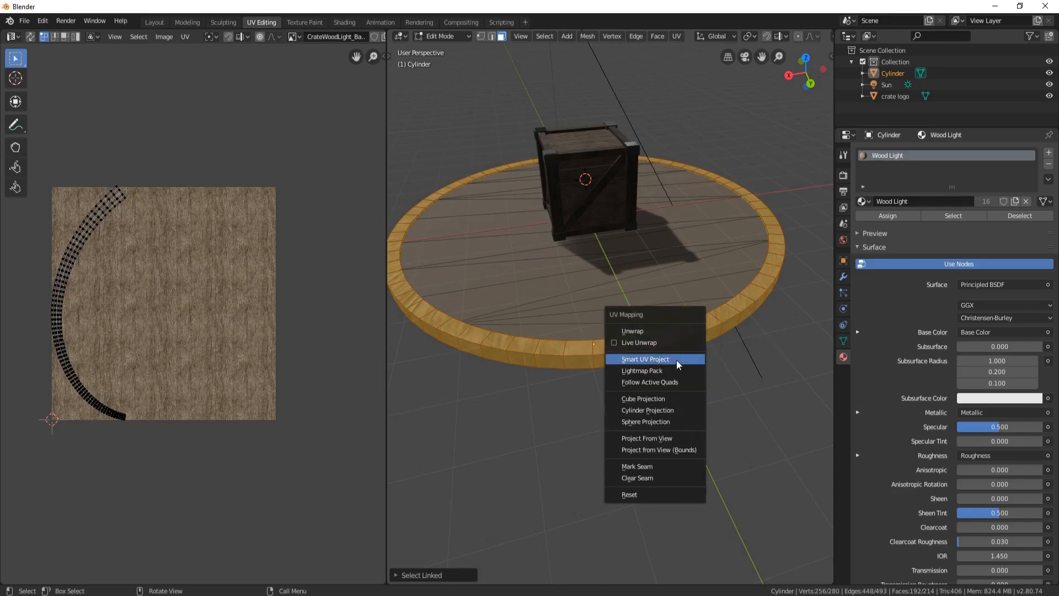
{"action": "left_click", "coordinate": [664, 371]}
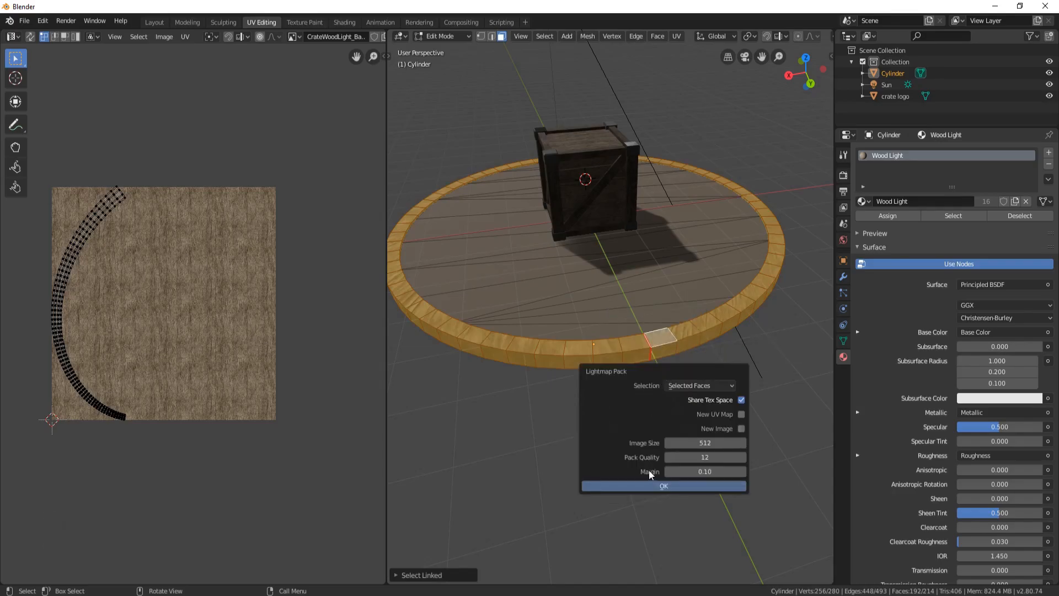
{"action": "left_click", "coordinate": [662, 485]}
Step: Straighten the ring's UVs into one strip with Follow Active Quads, using the Length Average edge length mode
{"action": "key", "text": "u"}
{"action": "left_click", "coordinate": [639, 355]}
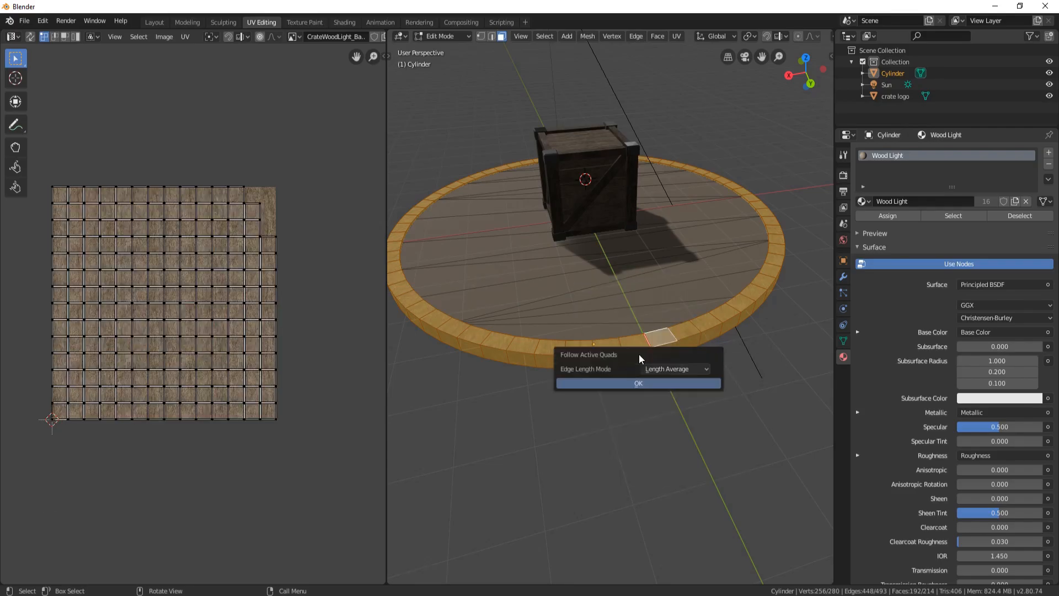
{"action": "left_click", "coordinate": [644, 382]}
{"action": "scroll", "coordinate": [172, 292], "scroll_direction": "down", "scroll_amount": 8}
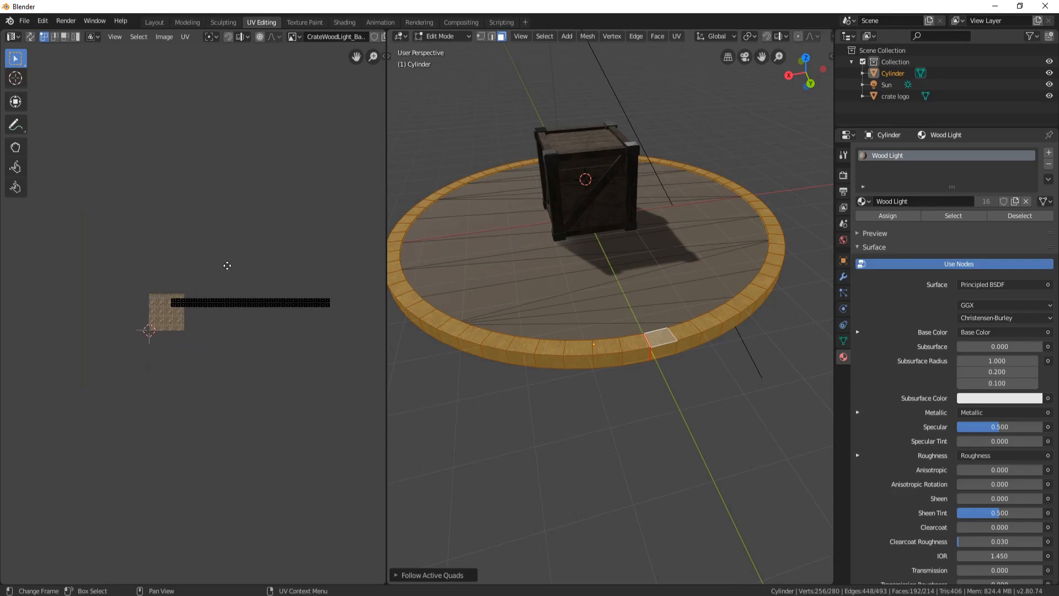
Step: Inspect the rim's grain in Object Mode, then rotate all of the ring's UVs by 90 degrees
{"action": "scroll", "coordinate": [250, 322], "scroll_direction": "up", "scroll_amount": 3}
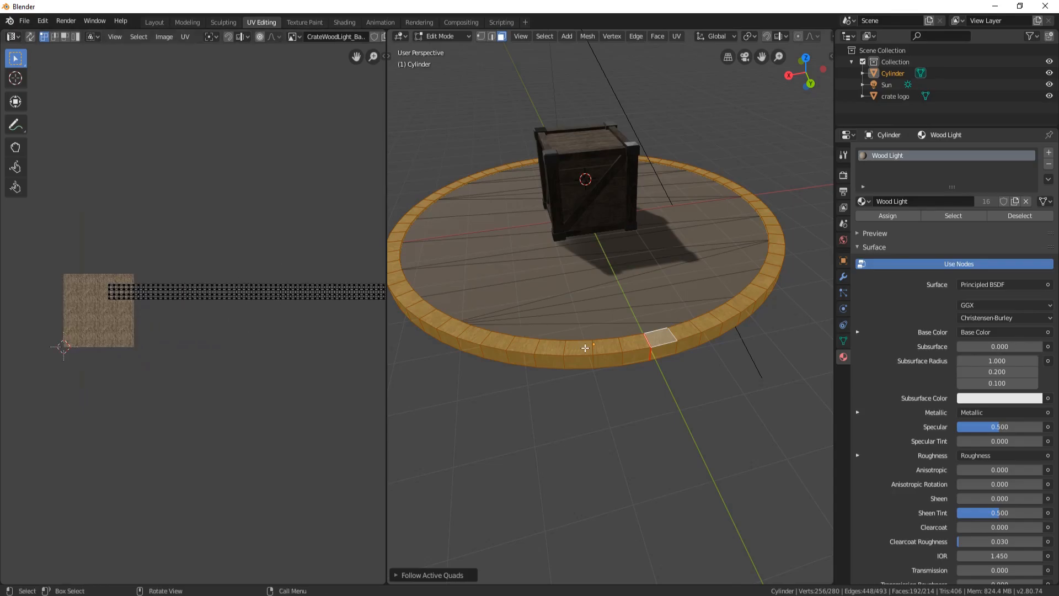
{"action": "key", "text": "Tab"}
{"action": "scroll", "coordinate": [612, 356], "scroll_direction": "up", "scroll_amount": 5}
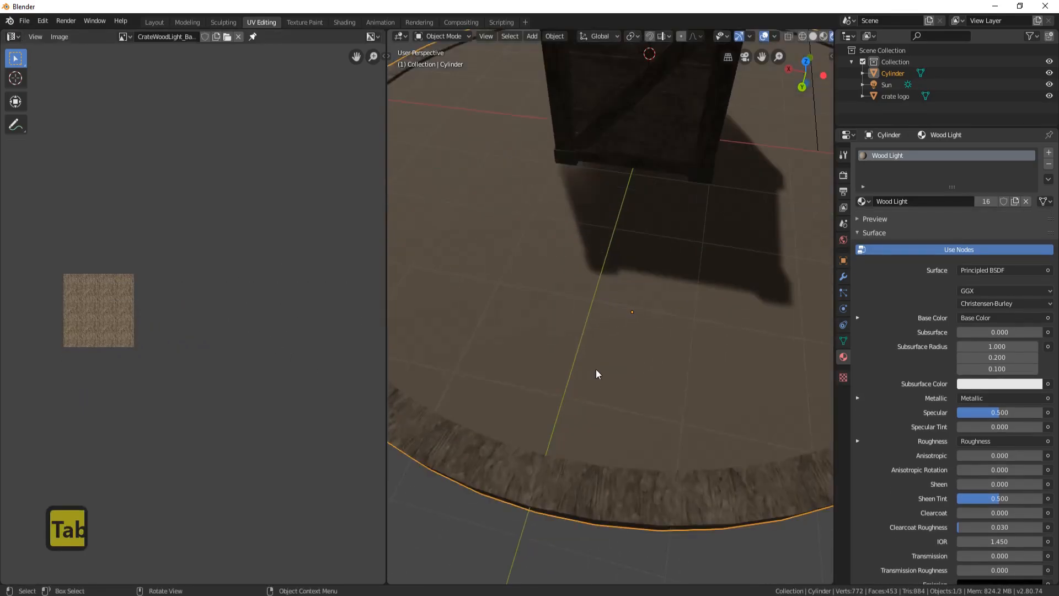
{"action": "scroll", "coordinate": [588, 373], "scroll_direction": "down", "scroll_amount": 5}
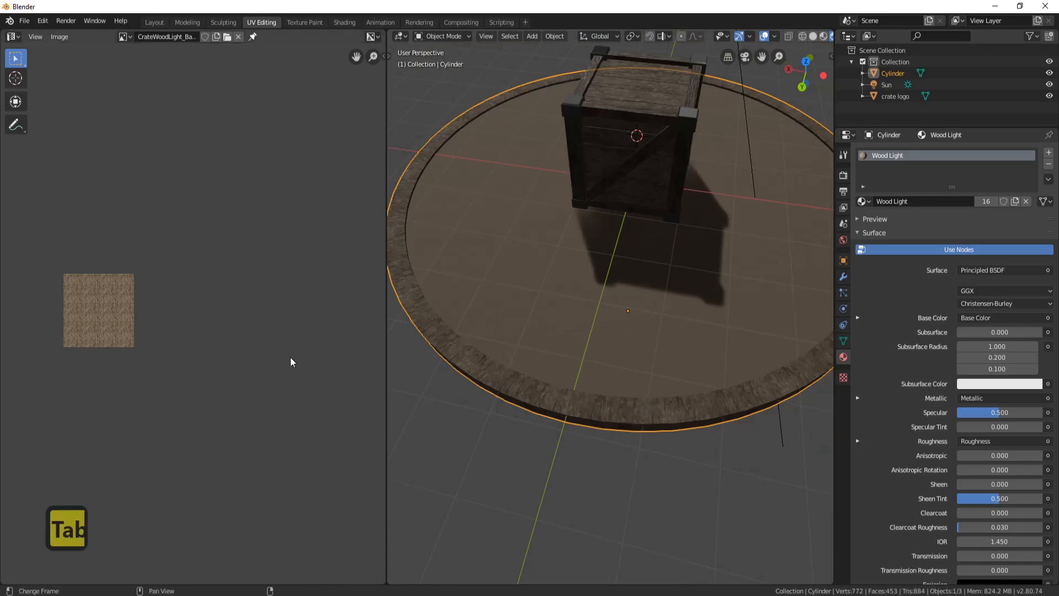
{"action": "key", "text": "Tab"}
{"action": "key", "text": "a"}
{"action": "key", "text": "r"}
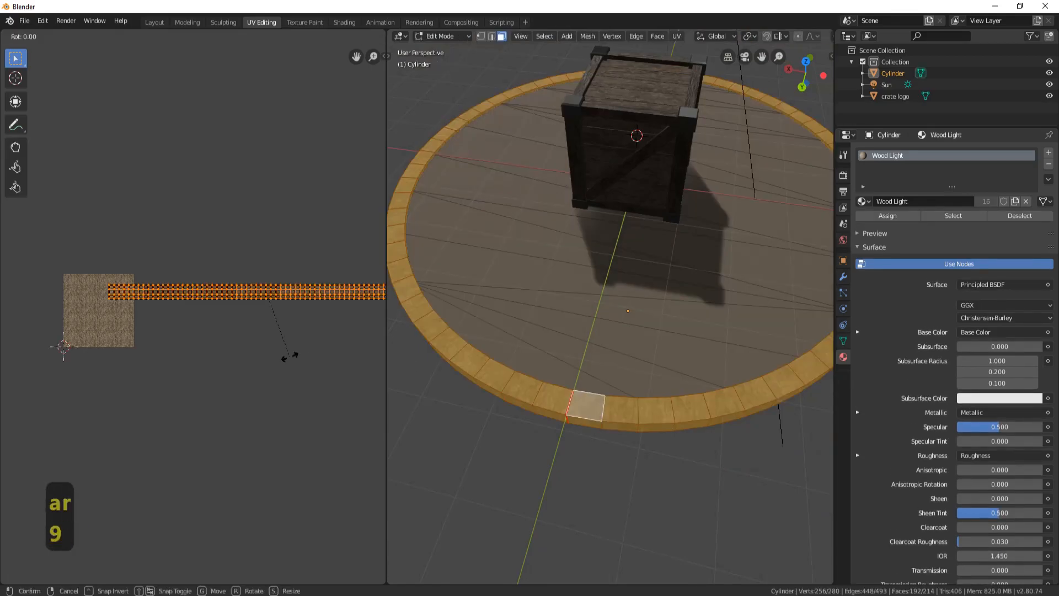
{"action": "key", "text": "9"}
{"action": "key", "text": "0"}
{"action": "key", "text": "Return"}
Step: Examine the direction and size of the wood grain around the rim in Object Mode
{"action": "key", "text": "Tab"}
{"action": "middle_click_drag", "start_coordinate": [592, 331], "coordinate": [470, 282]}
{"action": "middle_click_drag", "start_coordinate": [558, 469], "coordinate": [555, 398], "text": "shift"}
{"action": "scroll", "coordinate": [598, 376], "scroll_direction": "down", "scroll_amount": 2}
{"action": "middle_click_drag", "start_coordinate": [622, 293], "coordinate": [597, 366]}
{"action": "scroll", "coordinate": [585, 393], "scroll_direction": "up", "scroll_amount": 3}
{"action": "middle_click_drag", "start_coordinate": [627, 439], "coordinate": [636, 392], "text": "shift"}
{"action": "middle_click_drag", "start_coordinate": [761, 396], "coordinate": [826, 414]}
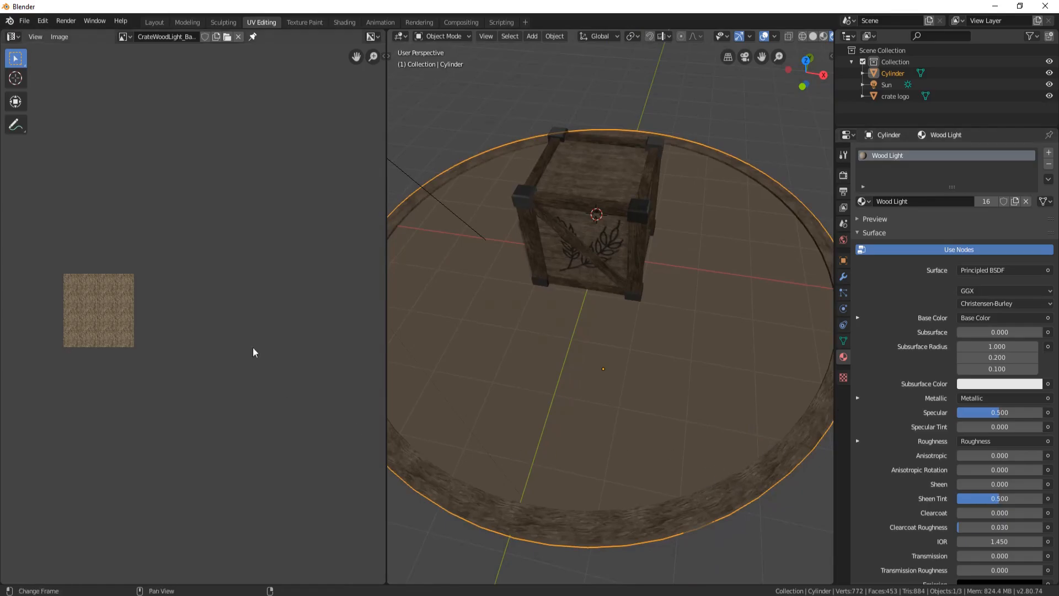
Step: Scale the ring's UV strip down to about half its size and check the rim in Object Mode
{"action": "key", "text": "Tab"}
{"action": "key", "text": "s"}
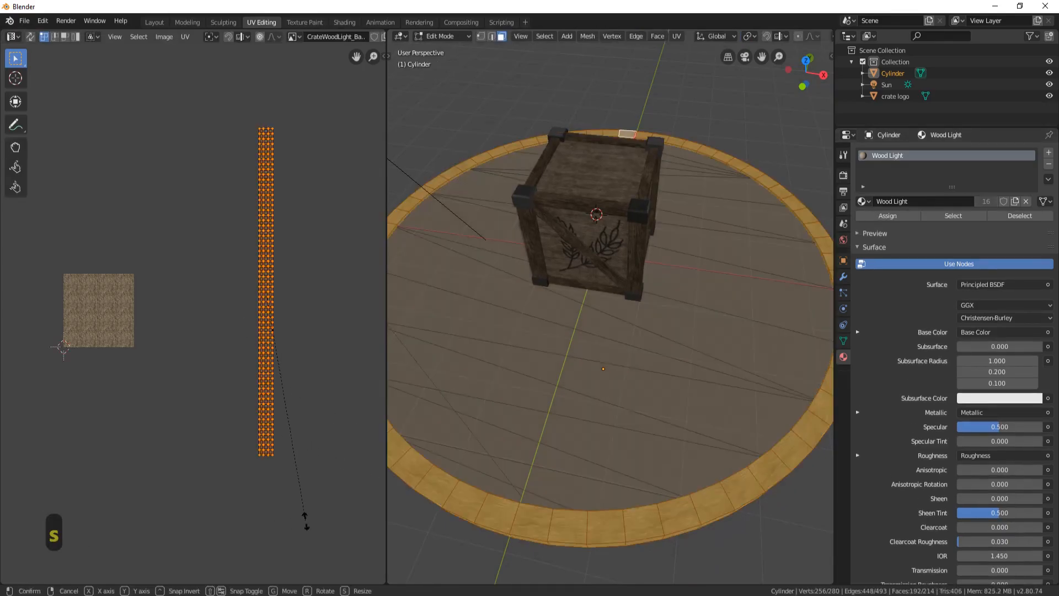
{"action": "left_click", "coordinate": [317, 429]}
{"action": "key", "text": "Tab"}
{"action": "middle_click_drag", "start_coordinate": [567, 461], "coordinate": [665, 347]}
{"action": "middle_click_drag", "start_coordinate": [522, 292], "coordinate": [571, 313]}
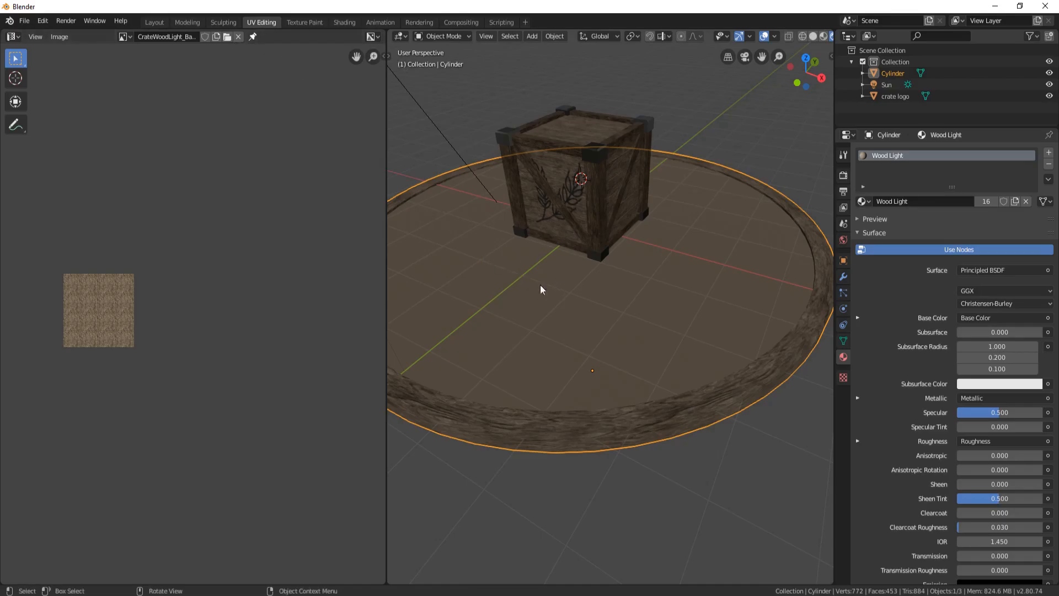
Step: Select all linked faces of the disc inside the ring and unwrap their UVs
{"action": "key", "text": "Tab"}
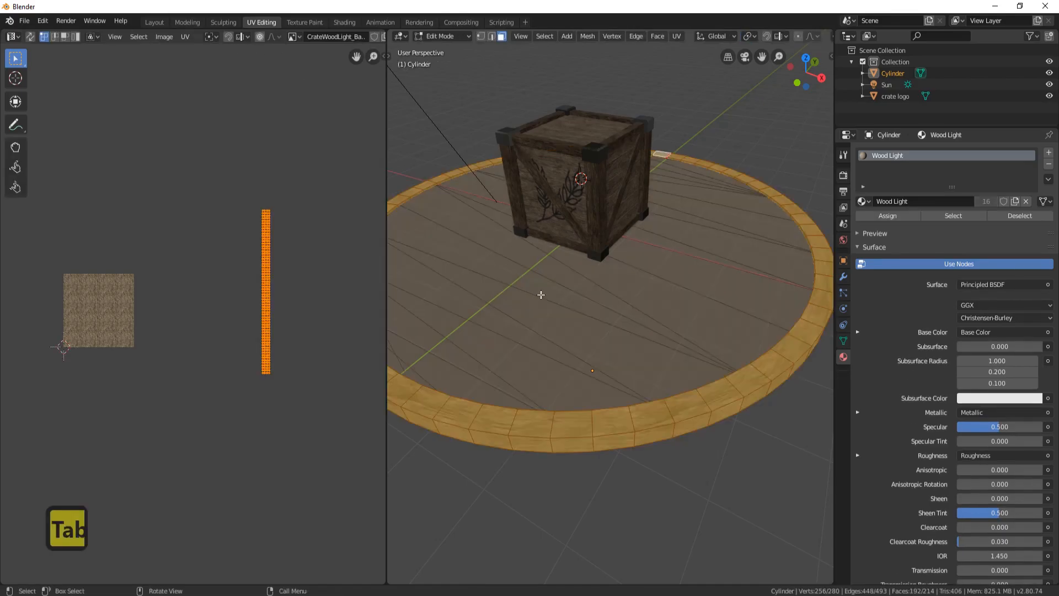
{"action": "key", "text": "2"}
{"action": "key", "text": "alt+a"}
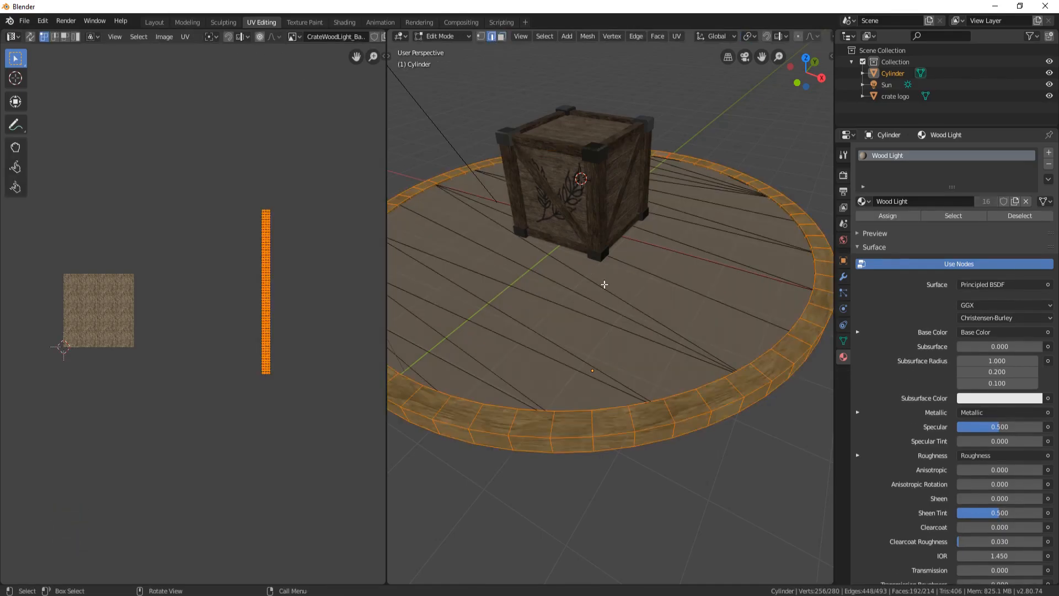
{"action": "left_click", "coordinate": [604, 285]}
{"action": "key", "text": "ctrl+l"}
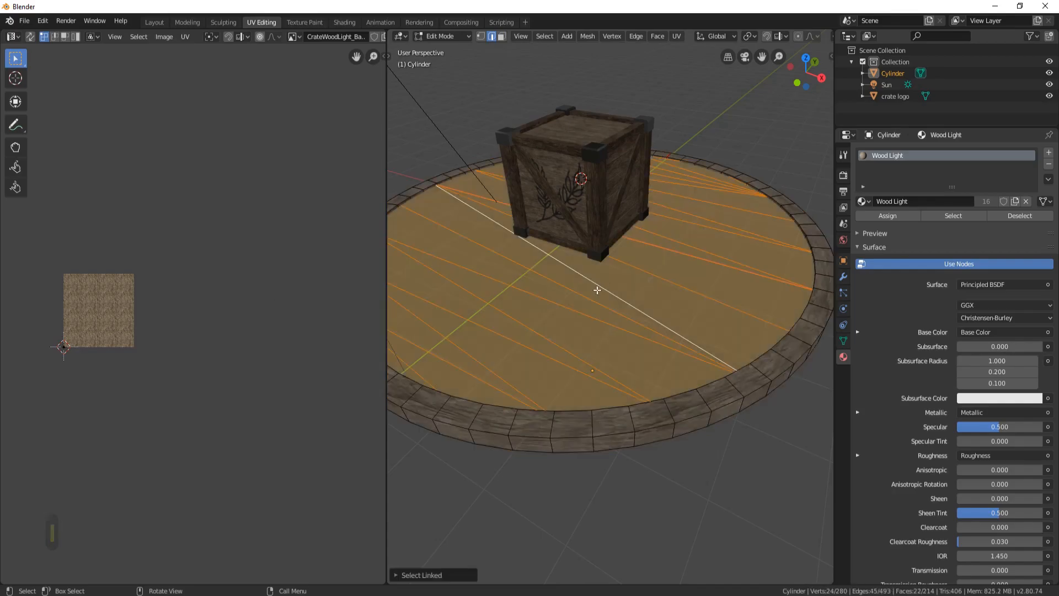
{"action": "key", "text": "u"}
{"action": "left_click", "coordinate": [555, 240]}
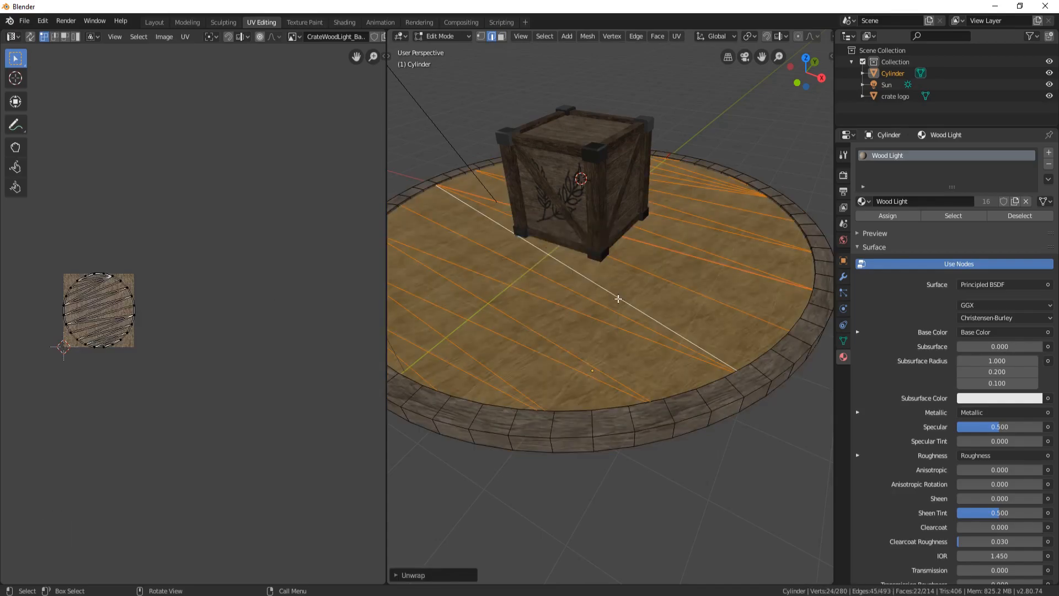
{"action": "key", "text": "Tab"}
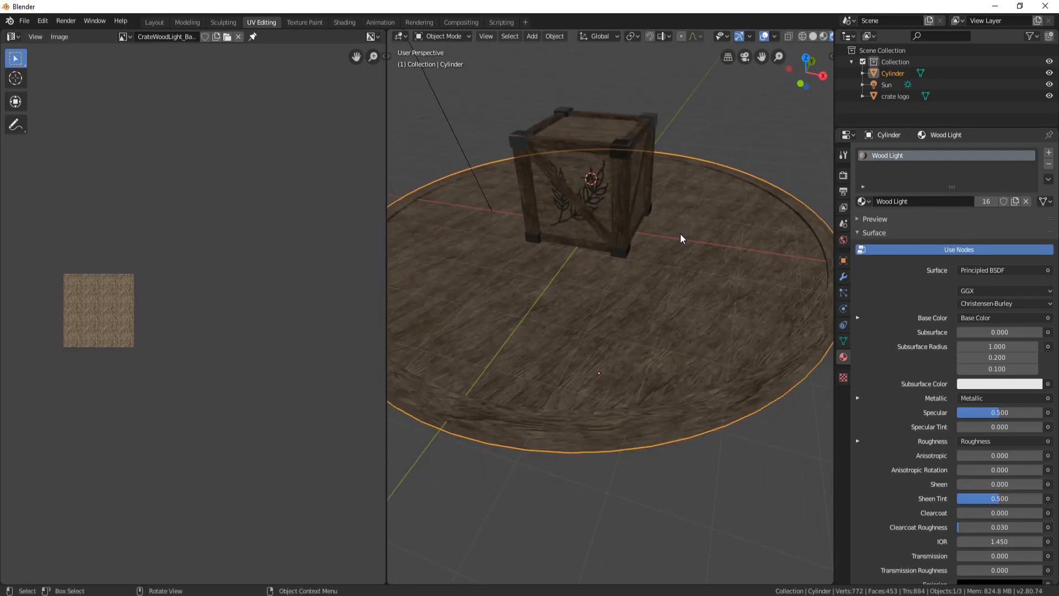
Step: Add a second material slot to the base with a new material named Stone Floor
{"action": "key", "text": "Tab"}
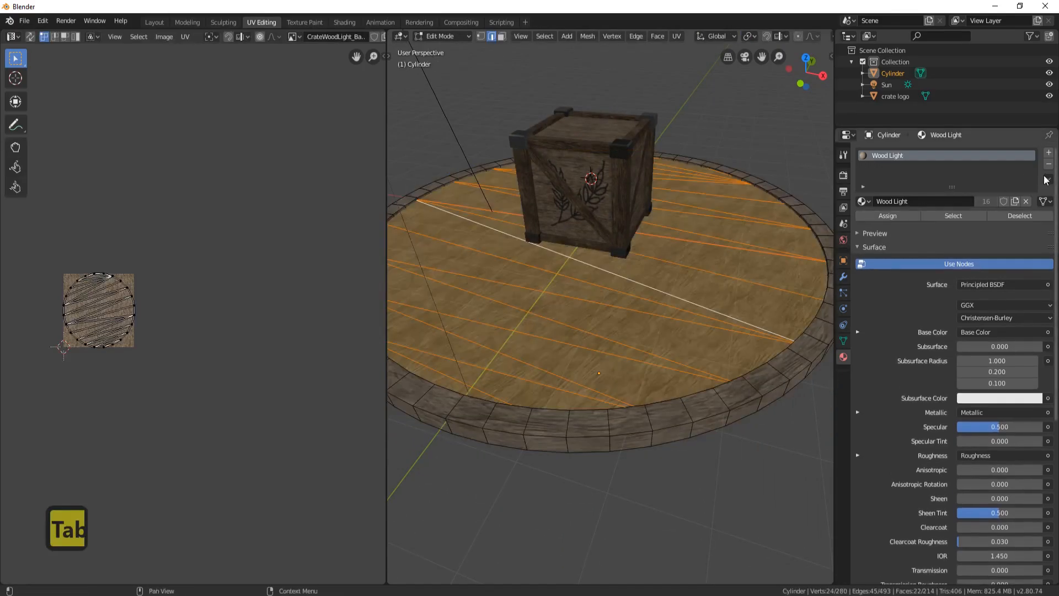
{"action": "left_click", "coordinate": [1048, 152]}
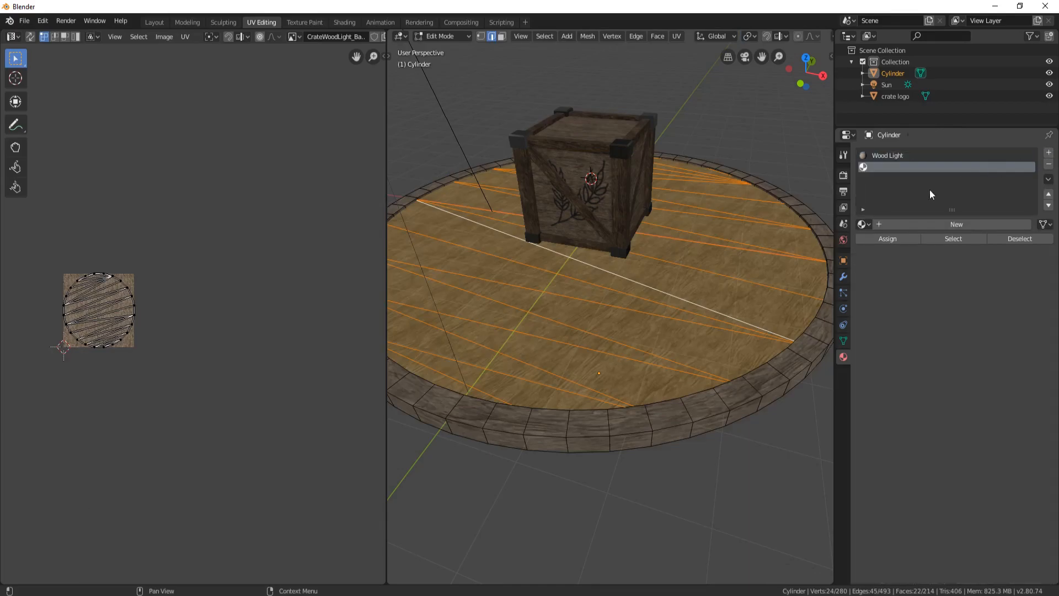
{"action": "left_click", "coordinate": [942, 226]}
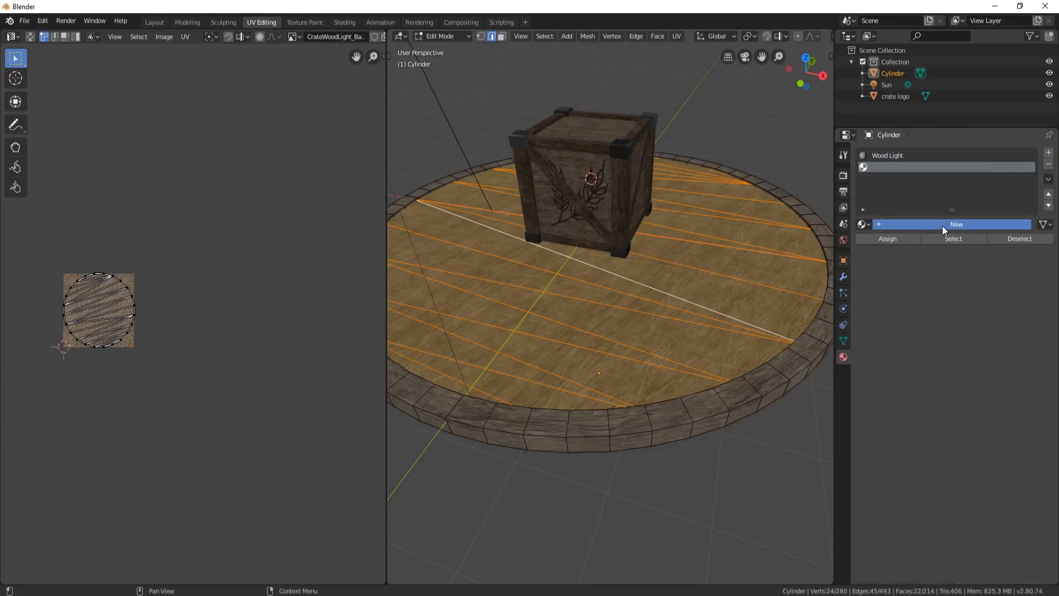
{"action": "double_click", "coordinate": [896, 167]}
{"action": "type", "text": "Stone Floor"}
{"action": "key", "text": "Return"}
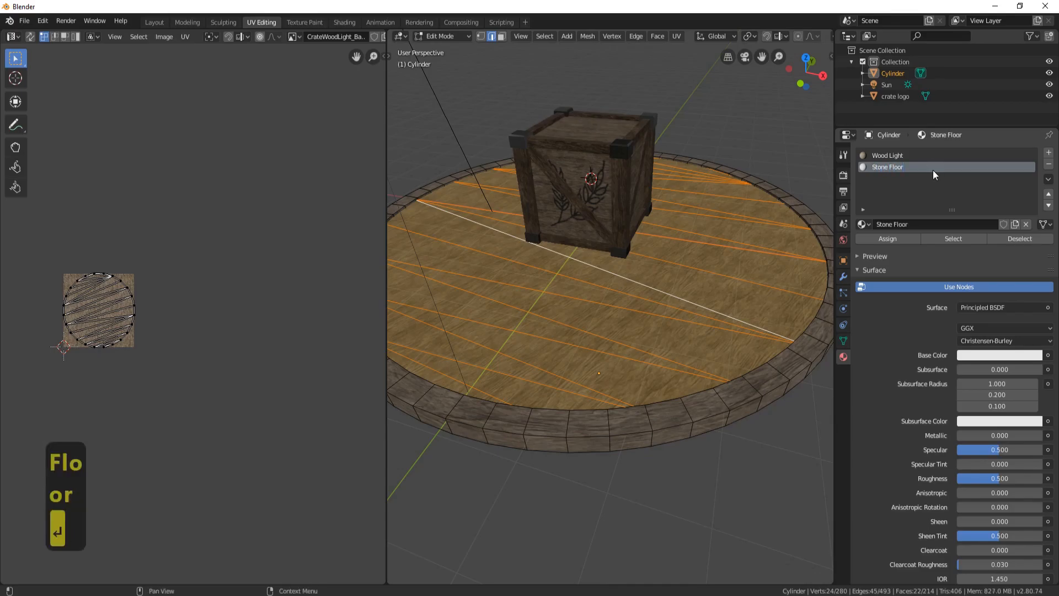
Step: In the Shading workspace, run Principled Texture Setup on the Stone Floor material with the StoneFloorBase texture maps
{"action": "key", "text": "Tab"}
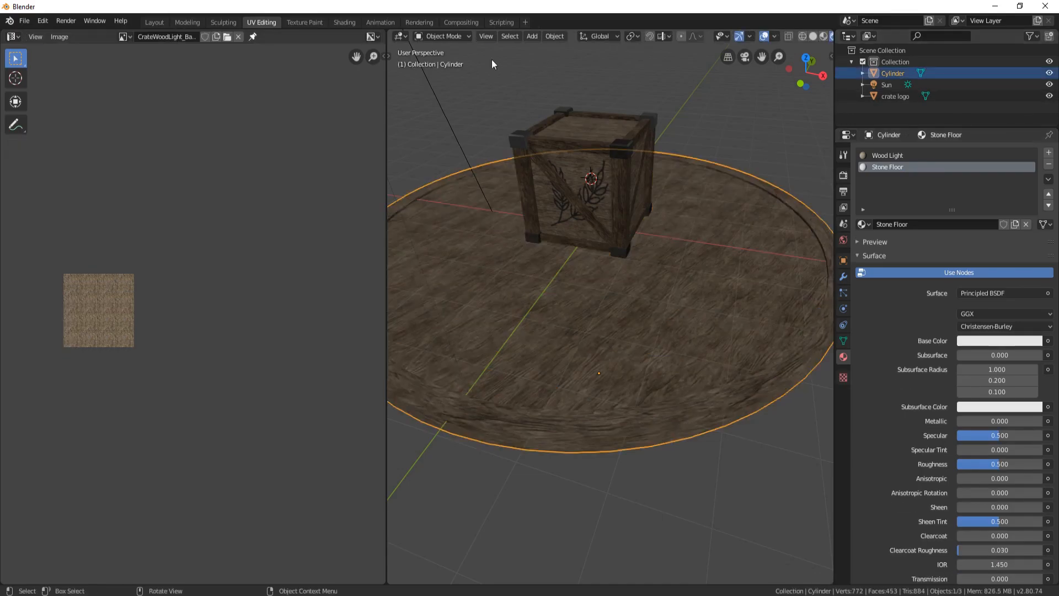
{"action": "left_click", "coordinate": [362, 22]}
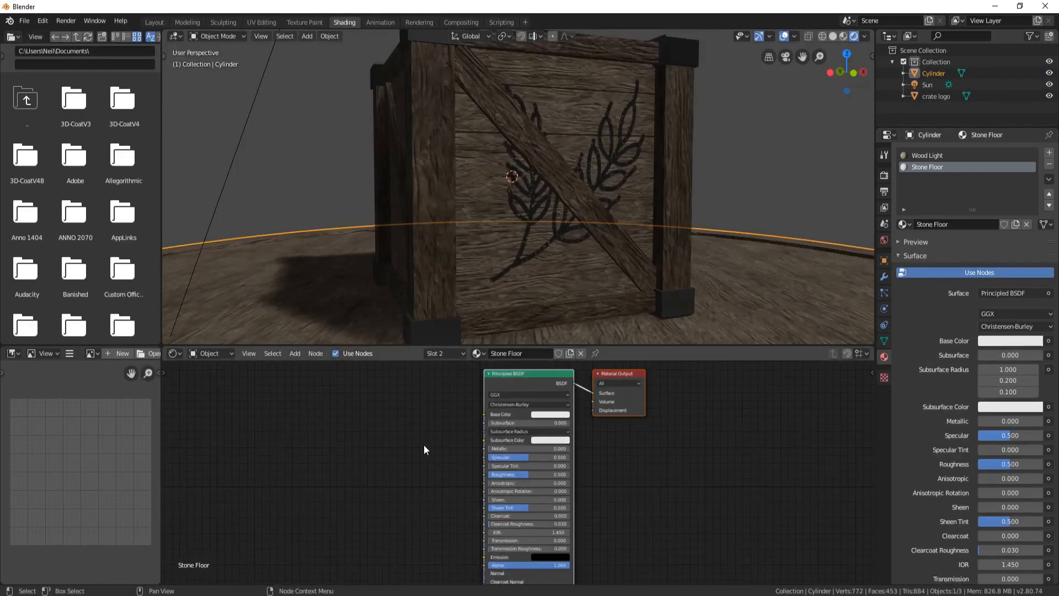
{"action": "left_click_drag", "start_coordinate": [529, 374], "coordinate": [436, 389]}
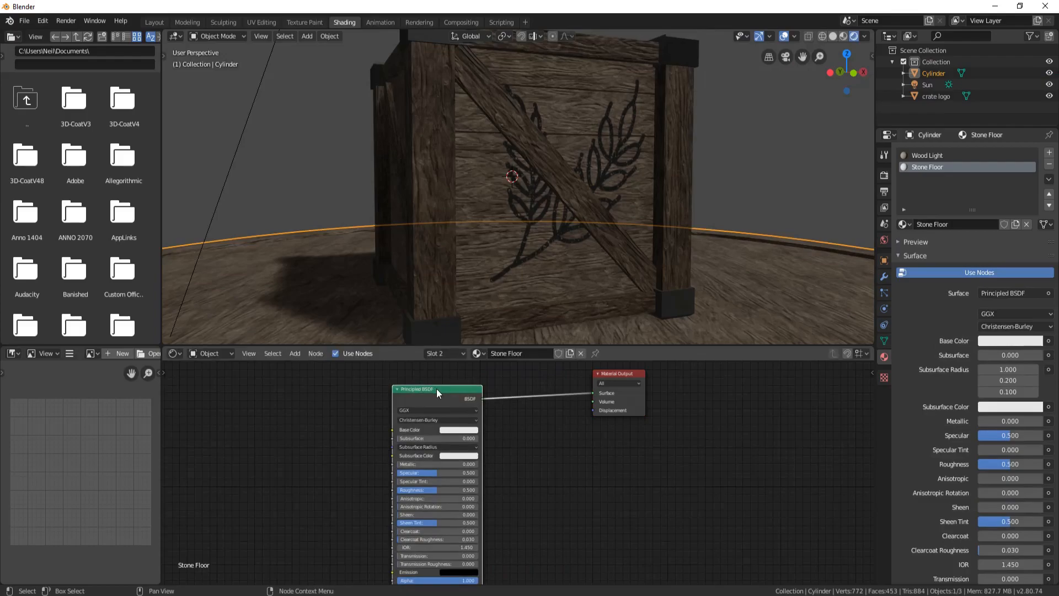
{"action": "key", "text": "ctrl+shift+t"}
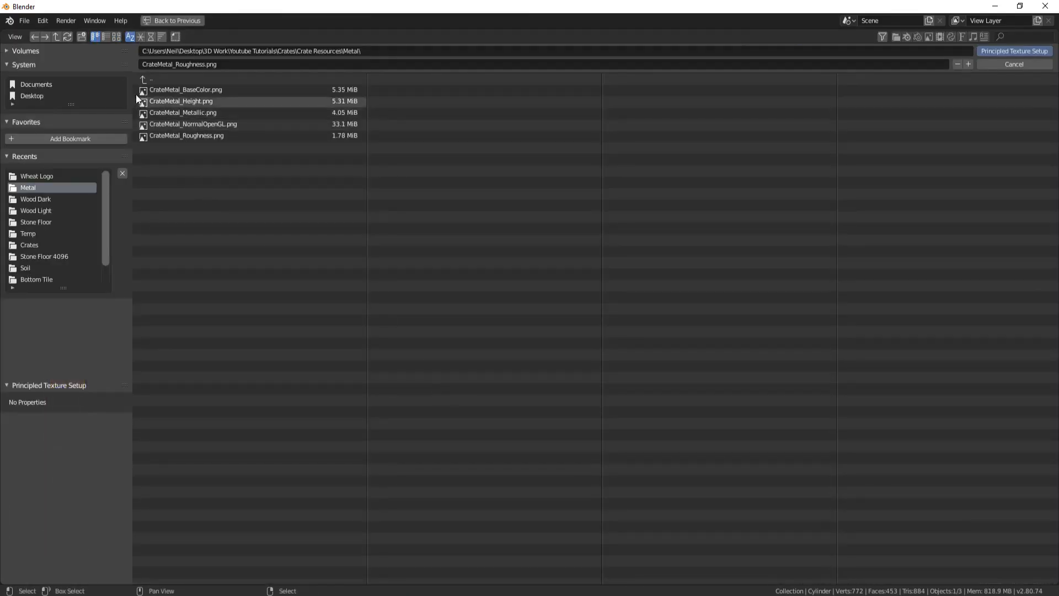
{"action": "left_click", "coordinate": [147, 79]}
{"action": "left_click", "coordinate": [188, 99]}
{"action": "left_click", "coordinate": [233, 87]}
{"action": "left_click_drag", "start_coordinate": [233, 87], "coordinate": [279, 138], "text": "shift"}
{"action": "left_click", "coordinate": [1007, 50]}
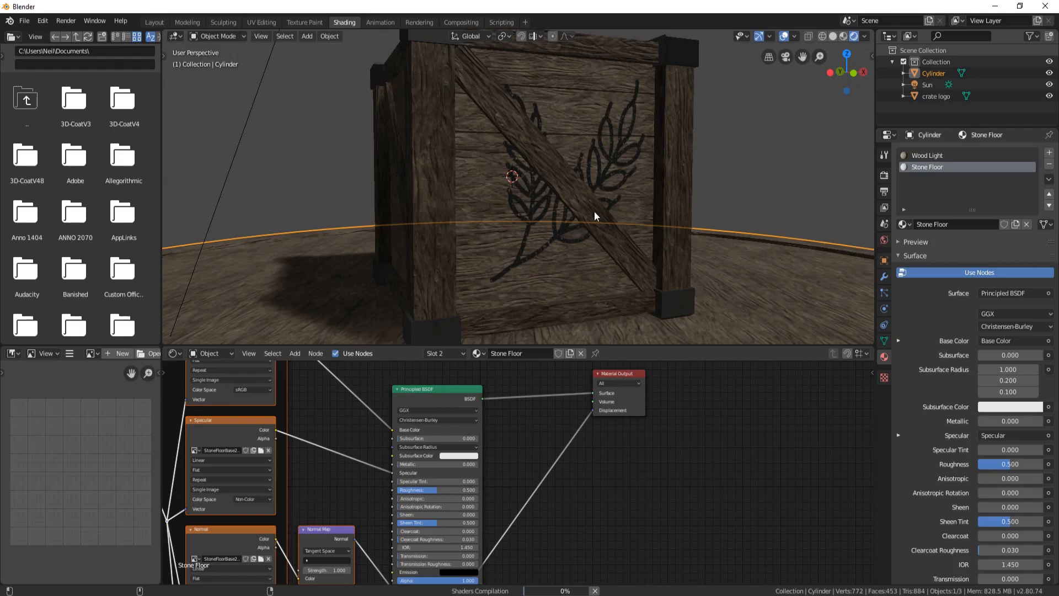
Step: Assign the Stone Floor material to the selected disc faces and view the base in Object Mode
{"action": "scroll", "coordinate": [528, 216], "scroll_direction": "down", "scroll_amount": 6}
{"action": "middle_click_drag", "start_coordinate": [667, 170], "coordinate": [597, 231]}
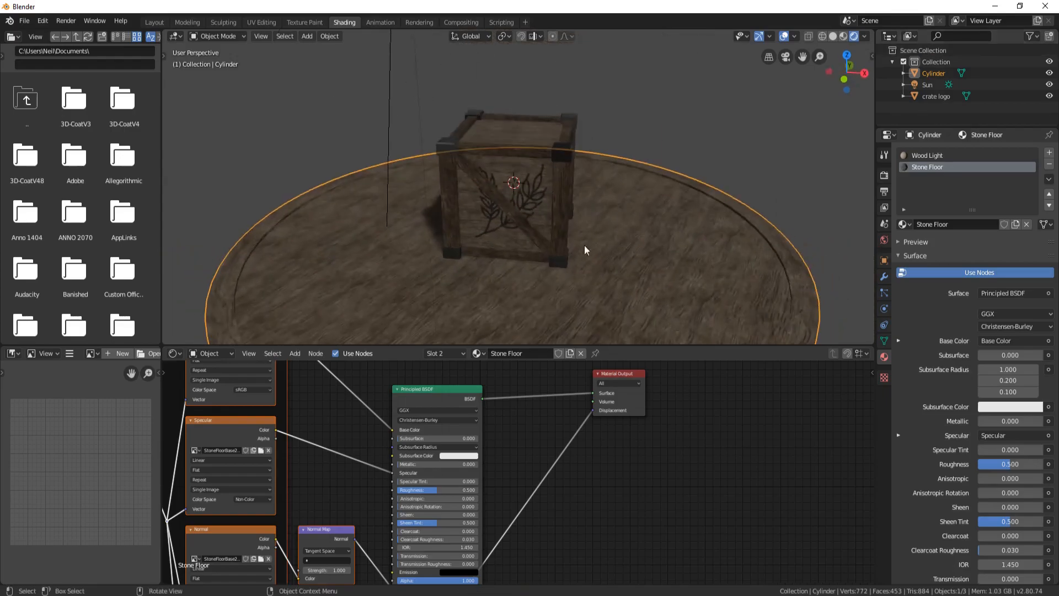
{"action": "scroll", "coordinate": [551, 242], "scroll_direction": "up", "scroll_amount": 2}
{"action": "key", "text": "Tab"}
{"action": "left_click", "coordinate": [928, 241]}
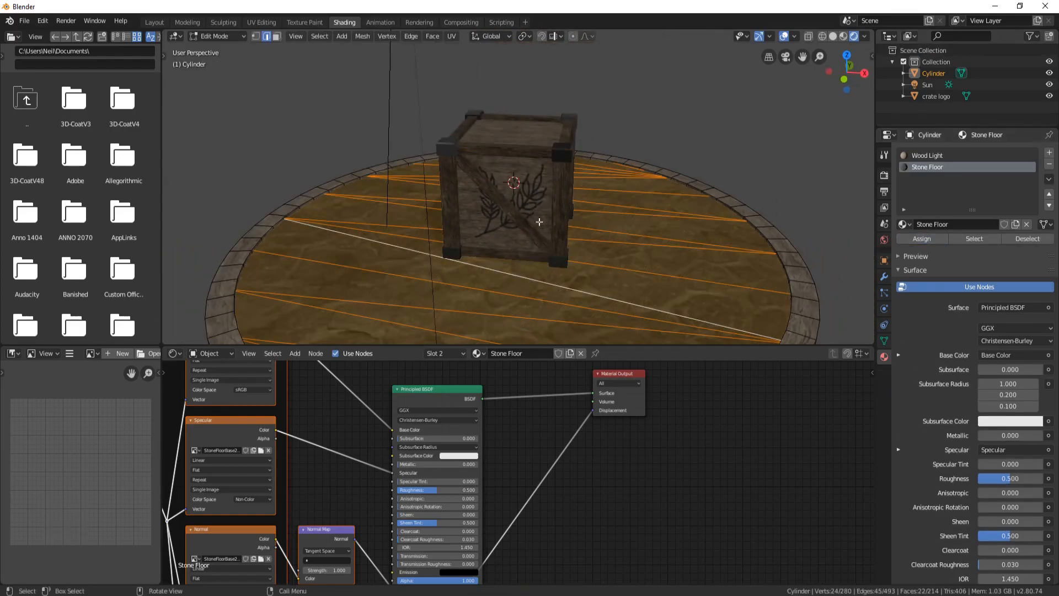
{"action": "scroll", "coordinate": [497, 243], "scroll_direction": "down", "scroll_amount": 2}
{"action": "key", "text": "Tab"}
{"action": "middle_click_drag", "start_coordinate": [585, 264], "coordinate": [574, 206], "text": "shift"}
{"action": "scroll", "coordinate": [571, 207], "scroll_direction": "up", "scroll_amount": 3}
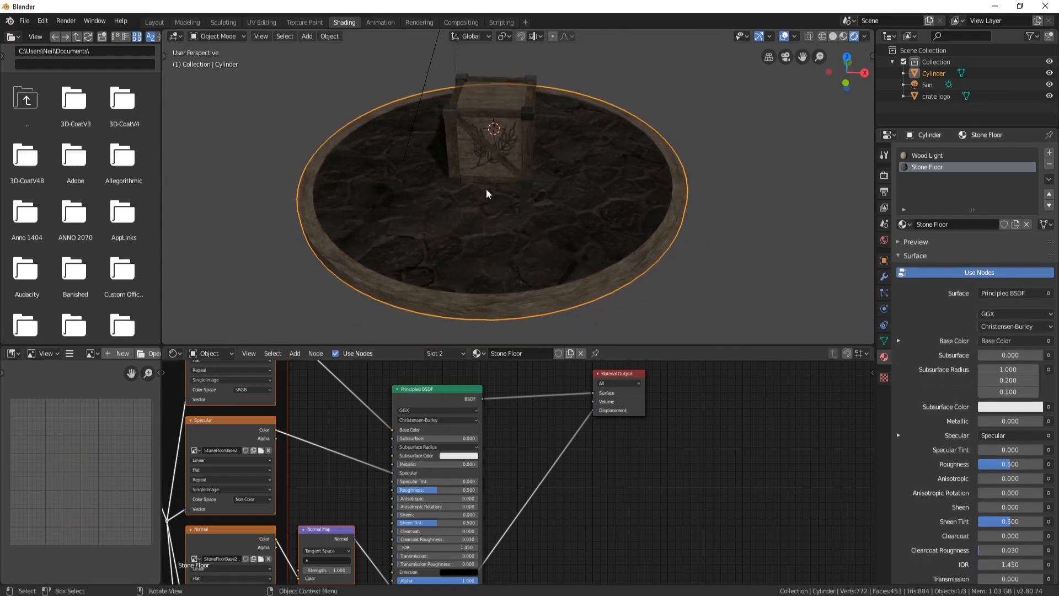
Step: In the UV Editing workspace, scale the disc's UVs up to about 2.2 times and check the stone tiling in Object Mode
{"action": "left_click", "coordinate": [257, 22]}
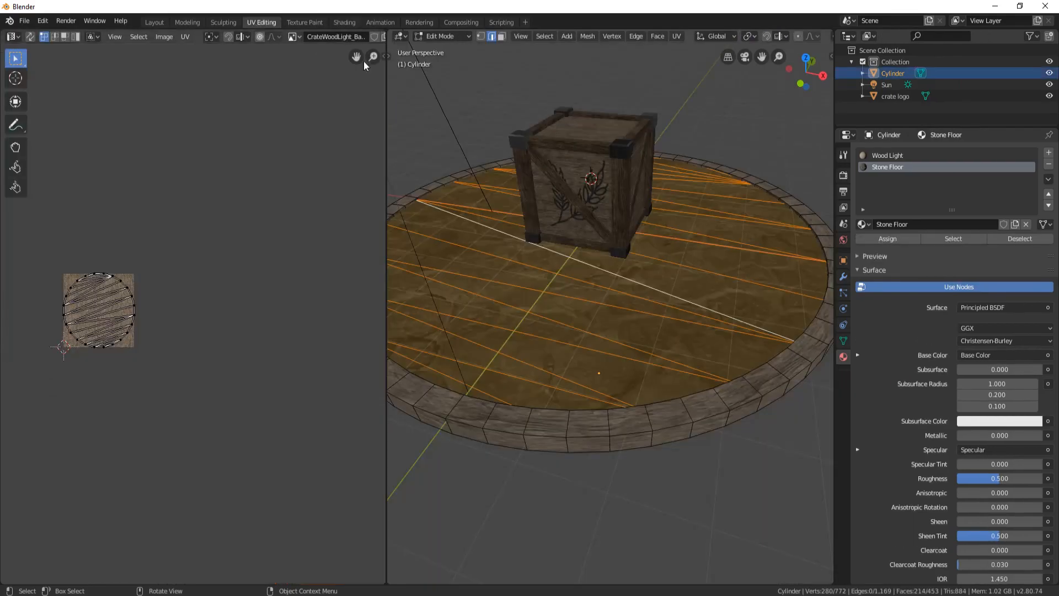
{"action": "scroll", "coordinate": [563, 245], "scroll_direction": "down", "scroll_amount": 3}
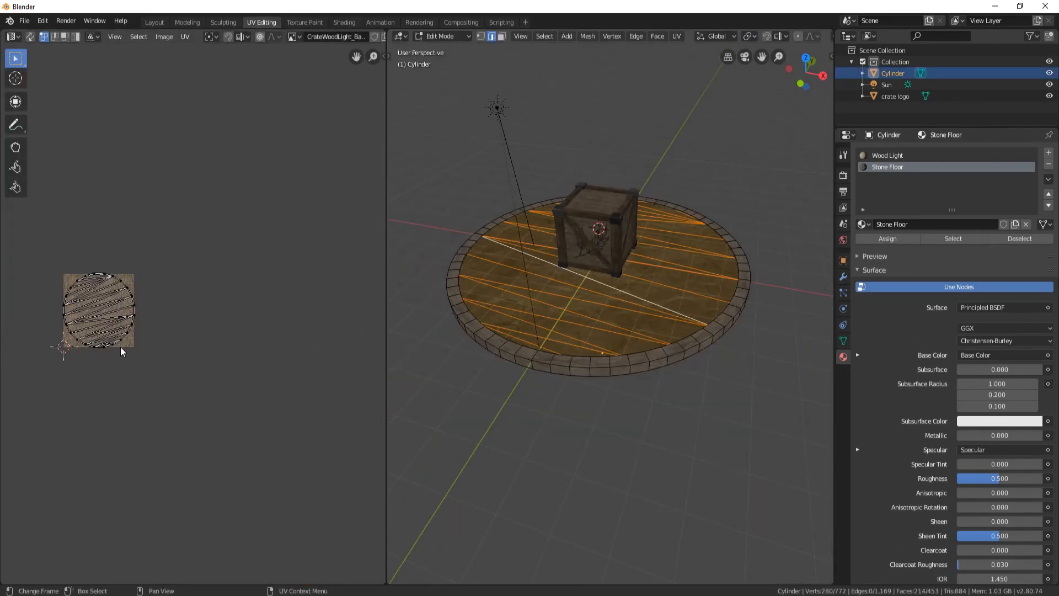
{"action": "key", "text": "a"}
{"action": "scroll", "coordinate": [480, 375], "scroll_direction": "up", "scroll_amount": 4}
{"action": "scroll", "coordinate": [396, 390], "scroll_direction": "down", "scroll_amount": 2}
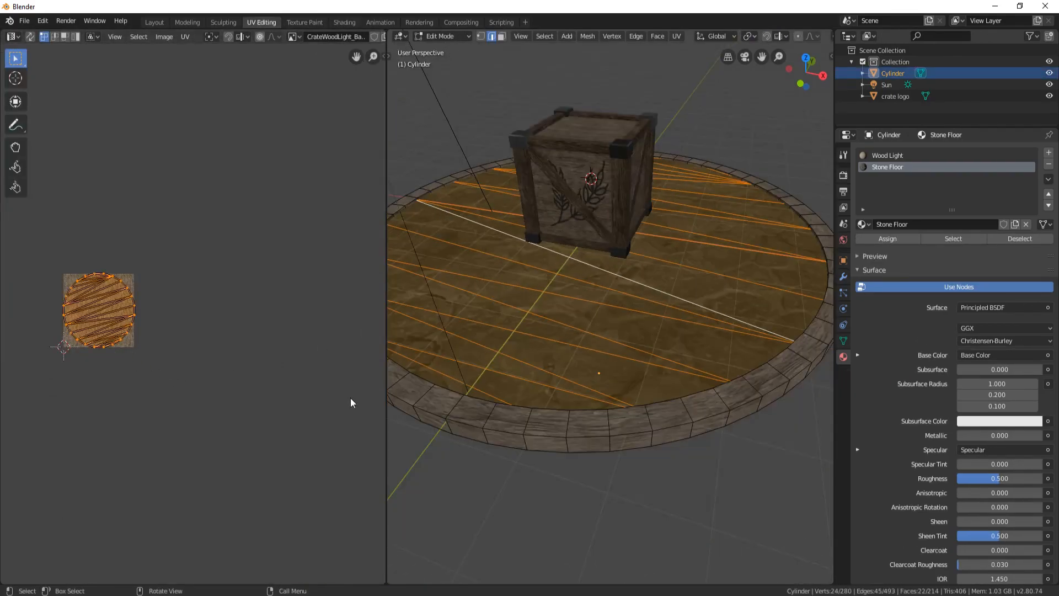
{"action": "key", "text": "s"}
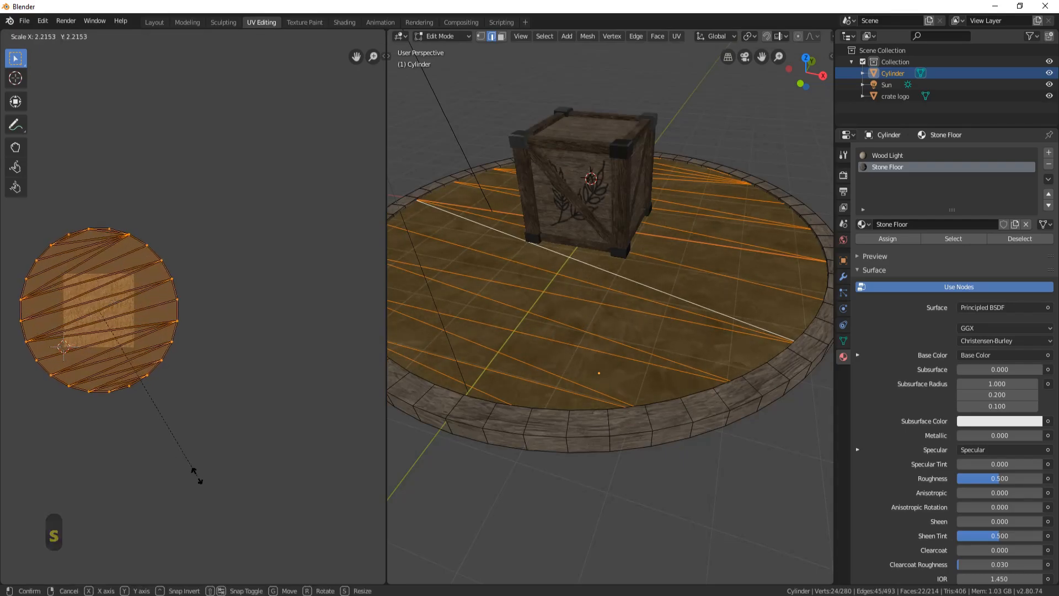
{"action": "left_click", "coordinate": [198, 485]}
{"action": "key", "text": "Tab"}
{"action": "middle_click_drag", "start_coordinate": [695, 305], "coordinate": [618, 277]}
{"action": "scroll", "coordinate": [607, 273], "scroll_direction": "down", "scroll_amount": 2}
{"action": "middle_click_drag", "start_coordinate": [552, 305], "coordinate": [578, 289]}
{"action": "middle_click_drag", "start_coordinate": [663, 247], "coordinate": [621, 250]}
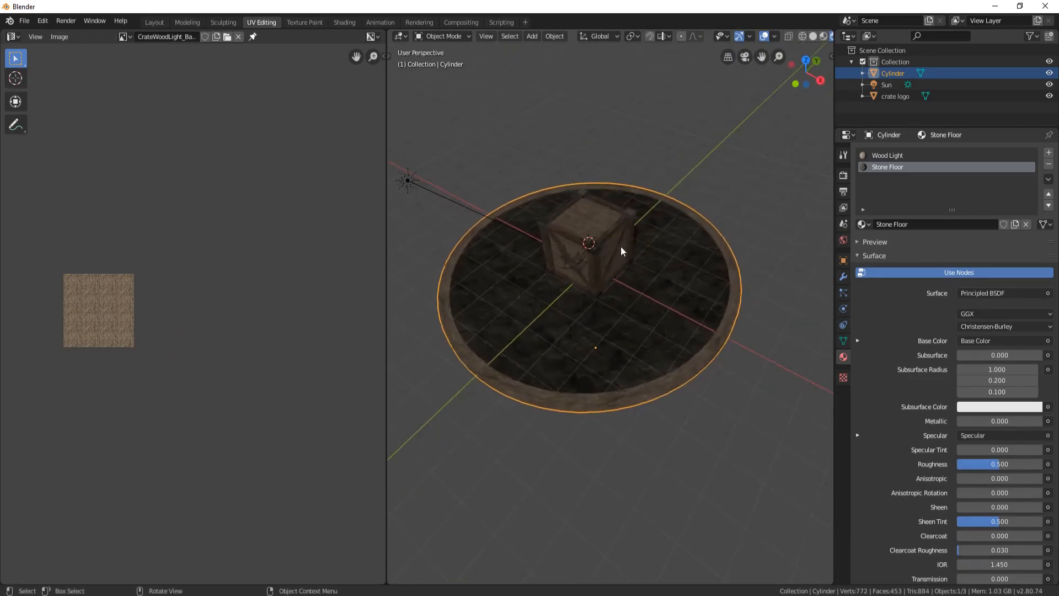
Step: Return to the Modeling workspace, clear the selection and examine the crate on its stone-floored base
{"action": "left_click", "coordinate": [188, 21]}
{"action": "middle_click_drag", "start_coordinate": [348, 199], "coordinate": [421, 222]}
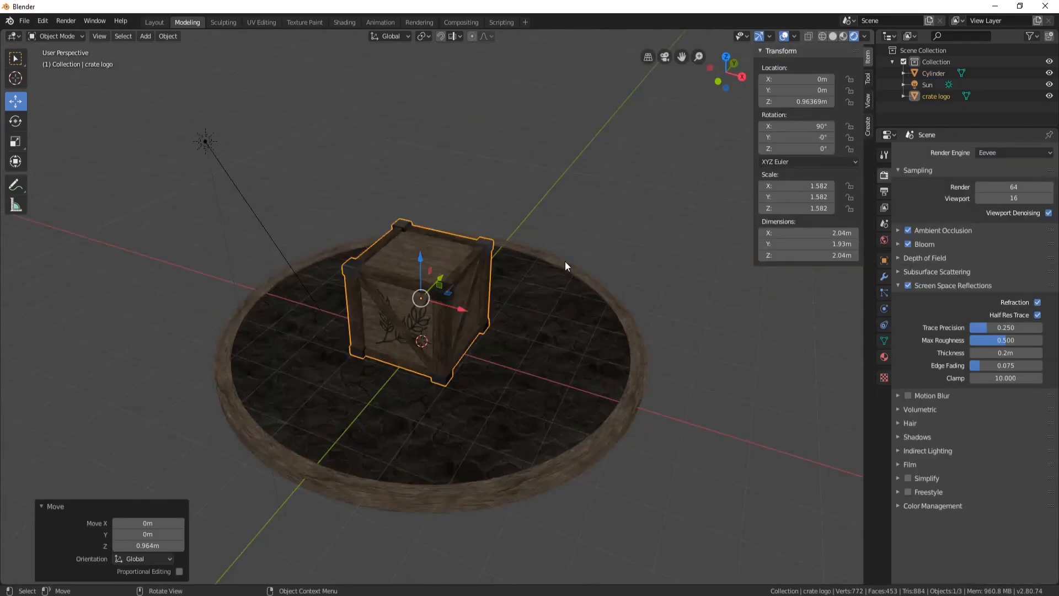
{"action": "key", "text": "a"}
{"action": "key", "text": "a"}
{"action": "scroll", "coordinate": [384, 298], "scroll_direction": "up", "scroll_amount": 2}
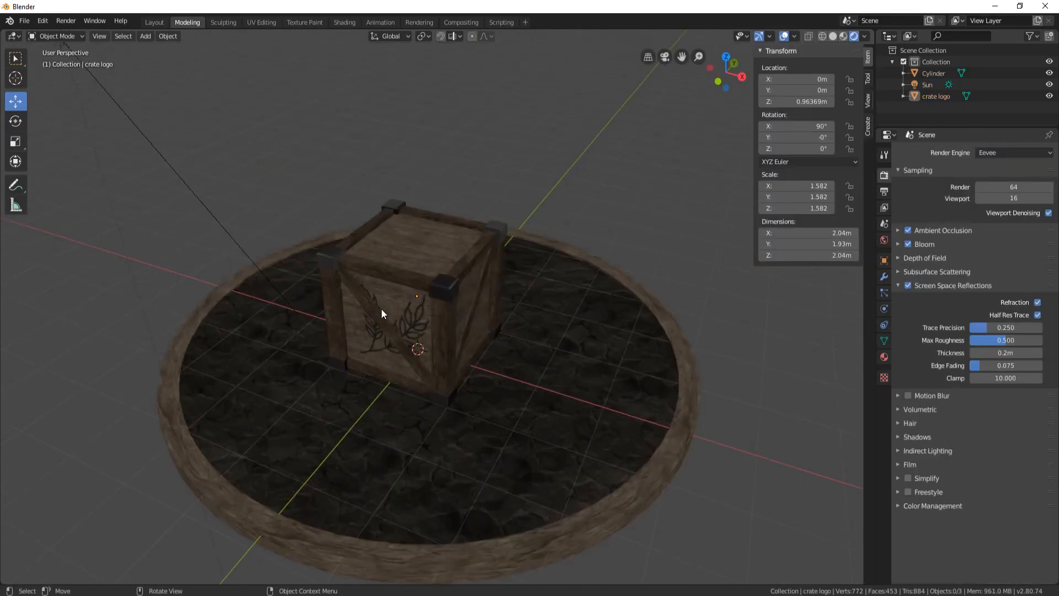
{"action": "scroll", "coordinate": [382, 310], "scroll_direction": "up", "scroll_amount": 3}
{"action": "middle_click_drag", "start_coordinate": [408, 265], "coordinate": [504, 276], "text": "shift"}
Step: Inspect the planks and painted wheat logo on the crate's front in Edit Mode, then return to Object Mode
{"action": "left_click", "coordinate": [535, 261]}
{"action": "key", "text": "Tab"}
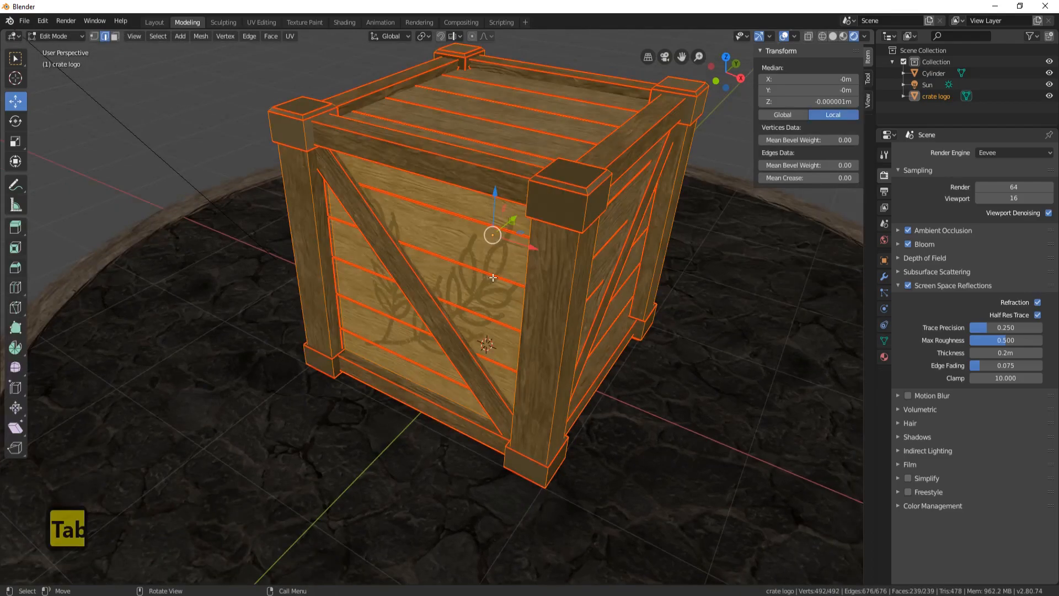
{"action": "left_click", "coordinate": [490, 256]}
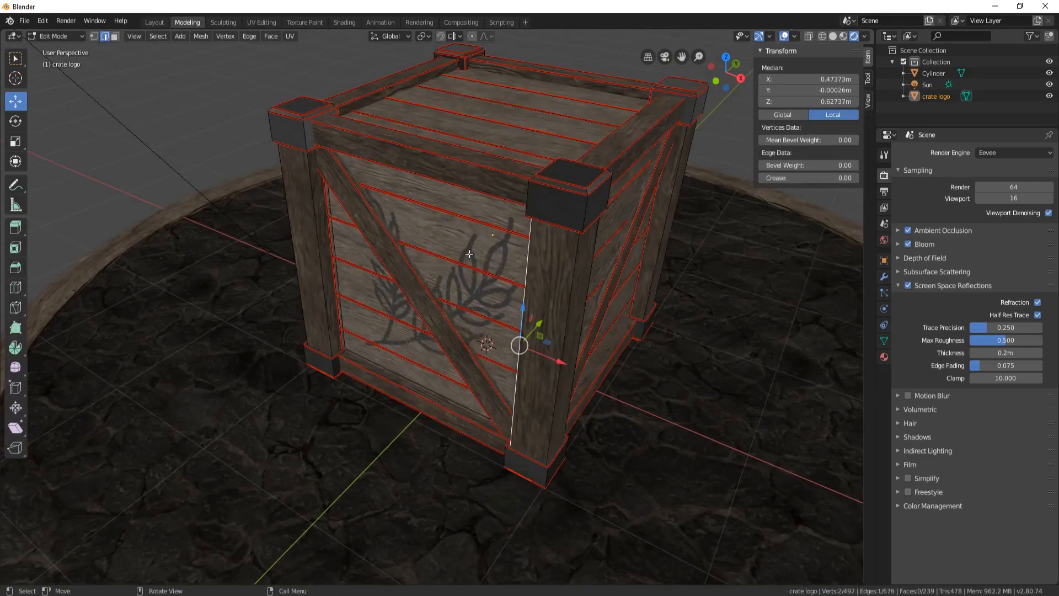
{"action": "scroll", "coordinate": [487, 256], "scroll_direction": "up", "scroll_amount": 2}
{"action": "scroll", "coordinate": [488, 256], "scroll_direction": "up", "scroll_amount": 1}
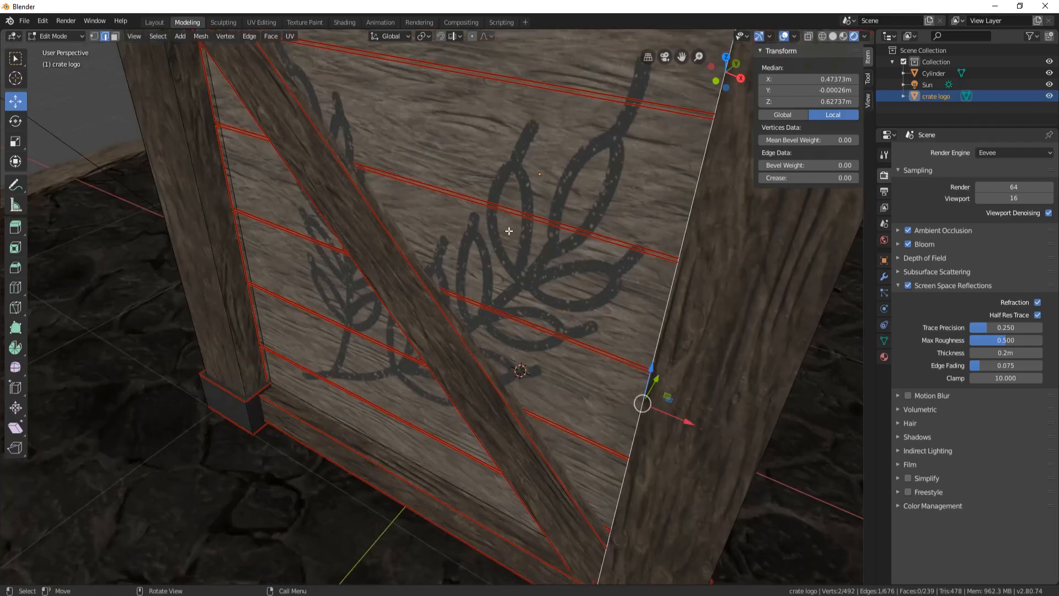
{"action": "scroll", "coordinate": [508, 220], "scroll_direction": "down", "scroll_amount": 4}
{"action": "key", "text": "Tab"}
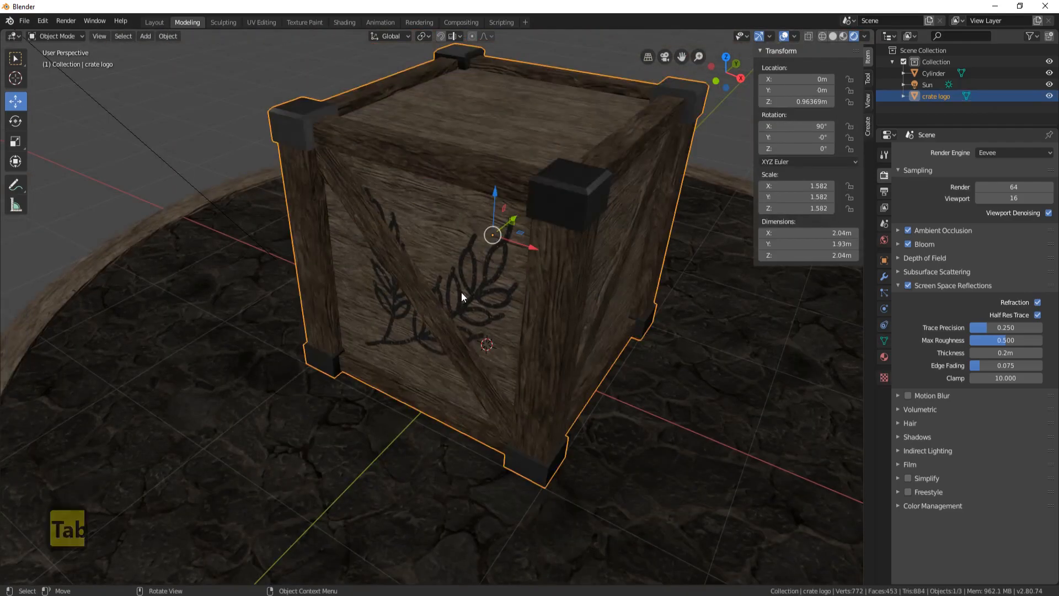
Step: Separate the crate's large front logo face into its own object and return to Object Mode
{"action": "key", "text": "Tab"}
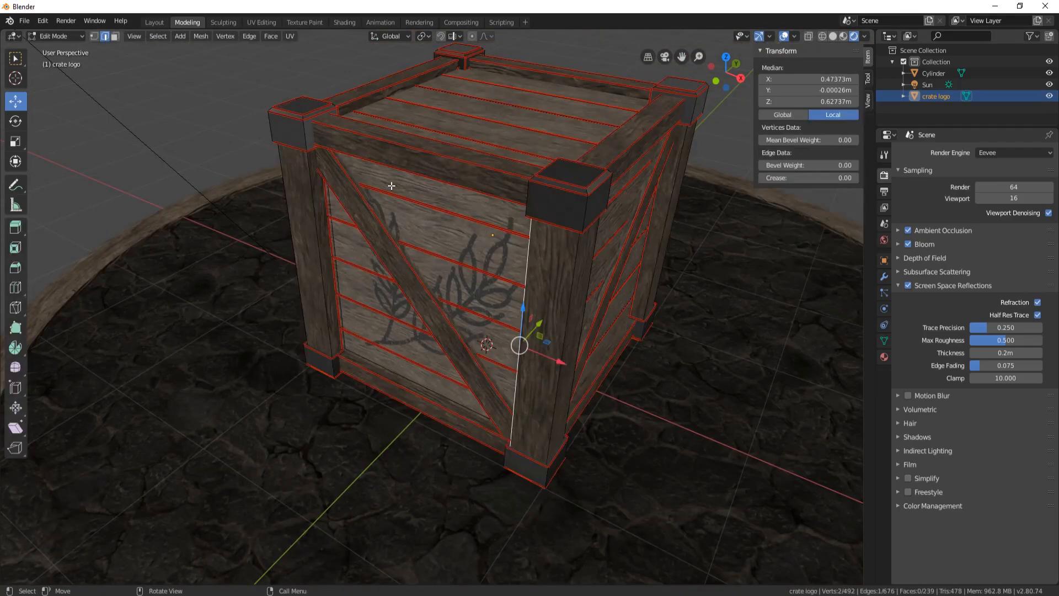
{"action": "left_click", "coordinate": [115, 36]}
{"action": "left_click", "coordinate": [492, 239]}
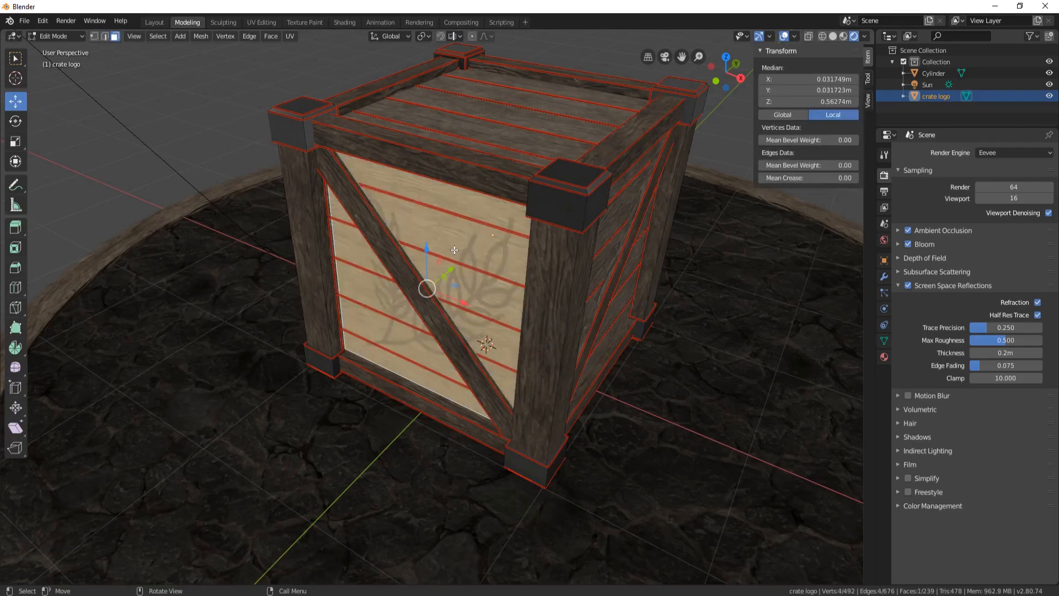
{"action": "middle_click_drag", "start_coordinate": [492, 239], "coordinate": [338, 293]}
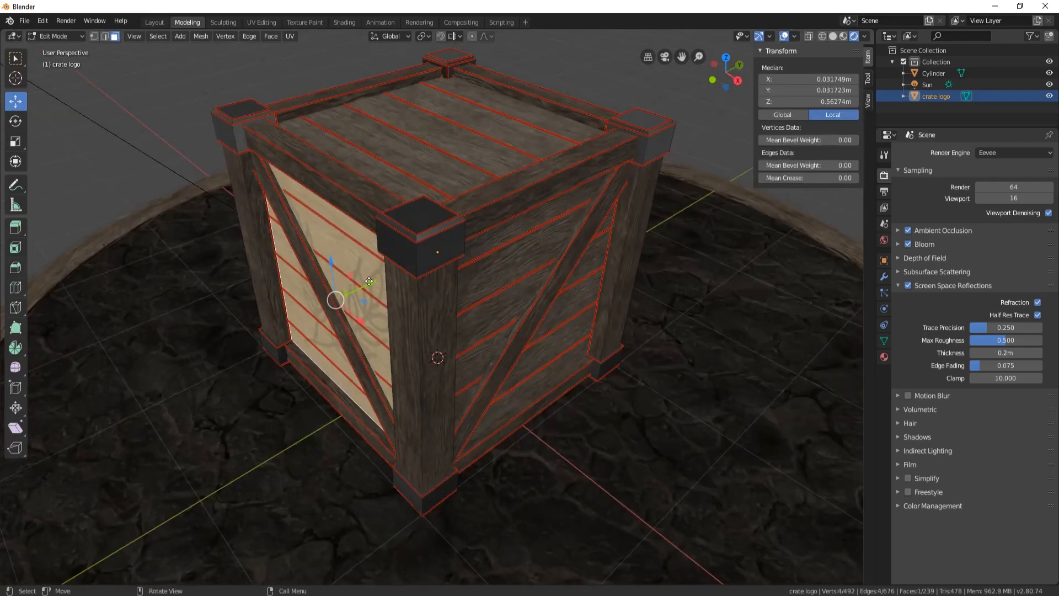
{"action": "key", "text": "g"}
{"action": "left_click", "coordinate": [339, 299]}
{"action": "middle_click_drag", "start_coordinate": [419, 283], "coordinate": [380, 273]}
{"action": "key", "text": "p"}
{"action": "left_click", "coordinate": [444, 258]}
{"action": "middle_click_drag", "start_coordinate": [381, 273], "coordinate": [518, 256], "text": "shift"}
{"action": "scroll", "coordinate": [414, 259], "scroll_direction": "down", "scroll_amount": 3}
{"action": "scroll", "coordinate": [469, 245], "scroll_direction": "down", "scroll_amount": 3}
{"action": "key", "text": "Tab"}
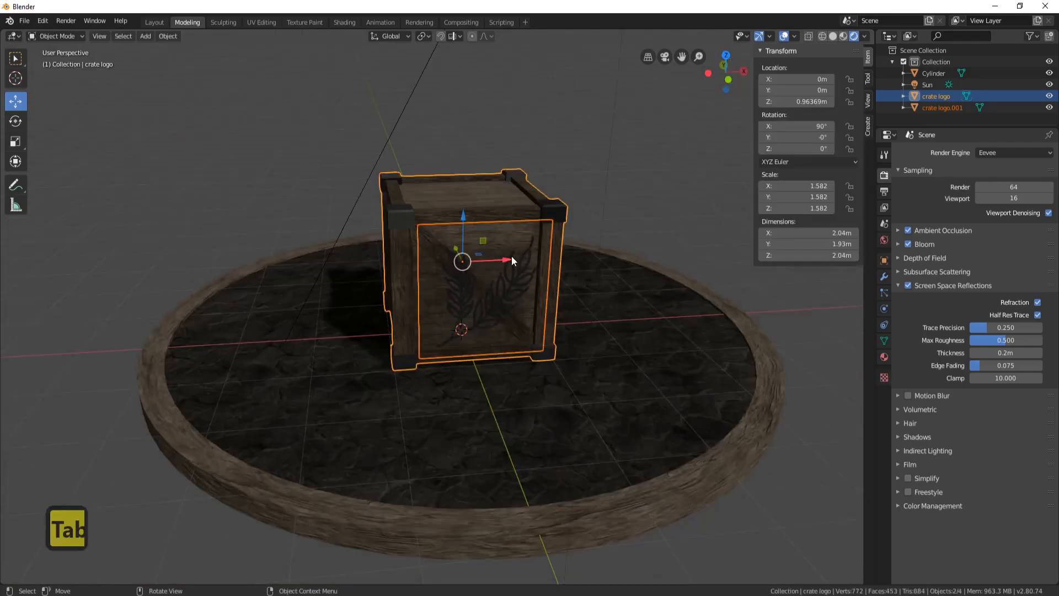
Step: Select only the separated logo panel and open it in Edit Mode, seen from the front
{"action": "scroll", "coordinate": [511, 255], "scroll_direction": "up", "scroll_amount": 3}
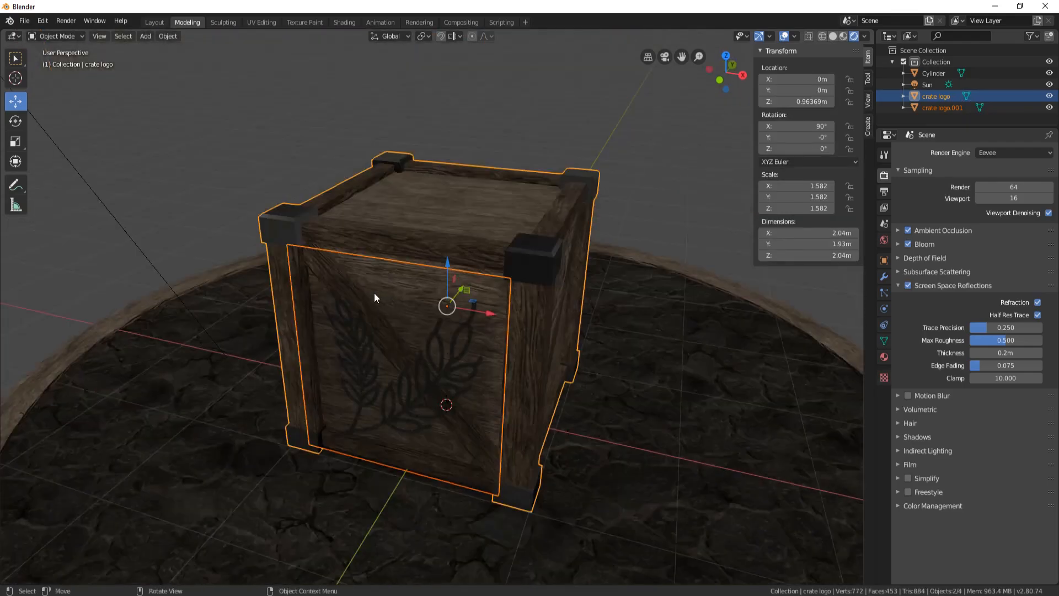
{"action": "middle_click_drag", "start_coordinate": [405, 341], "coordinate": [590, 147]}
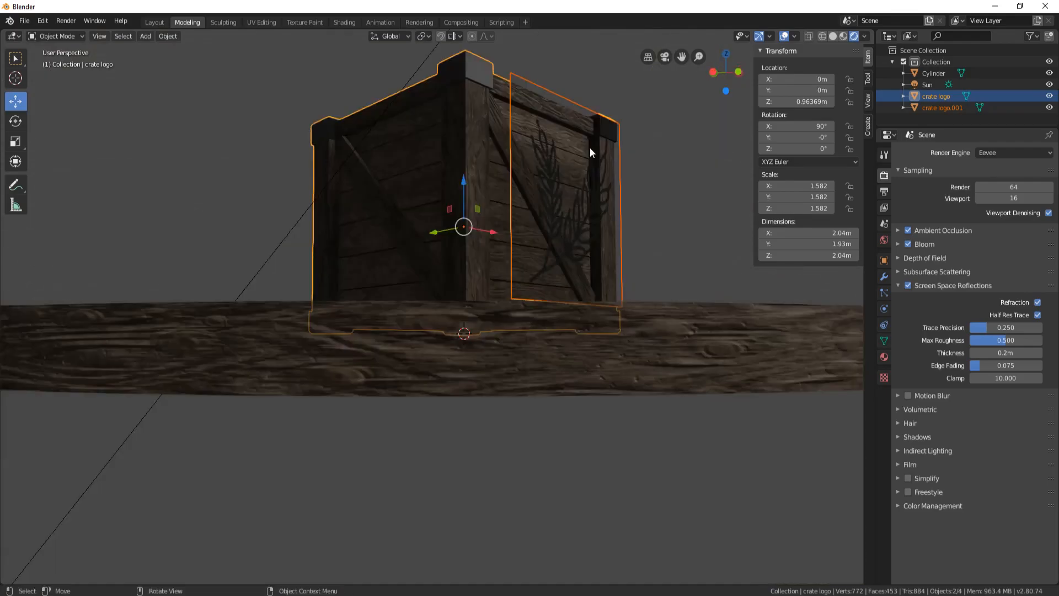
{"action": "mouse_move", "coordinate": [592, 210]}
{"action": "middle_mouse_down"}
{"action": "mouse_move", "coordinate": [617, 193]}
{"action": "mouse_move", "coordinate": [579, 218]}
{"action": "middle_mouse_up"}
{"action": "middle_click_drag", "start_coordinate": [510, 255], "coordinate": [548, 271], "text": "shift"}
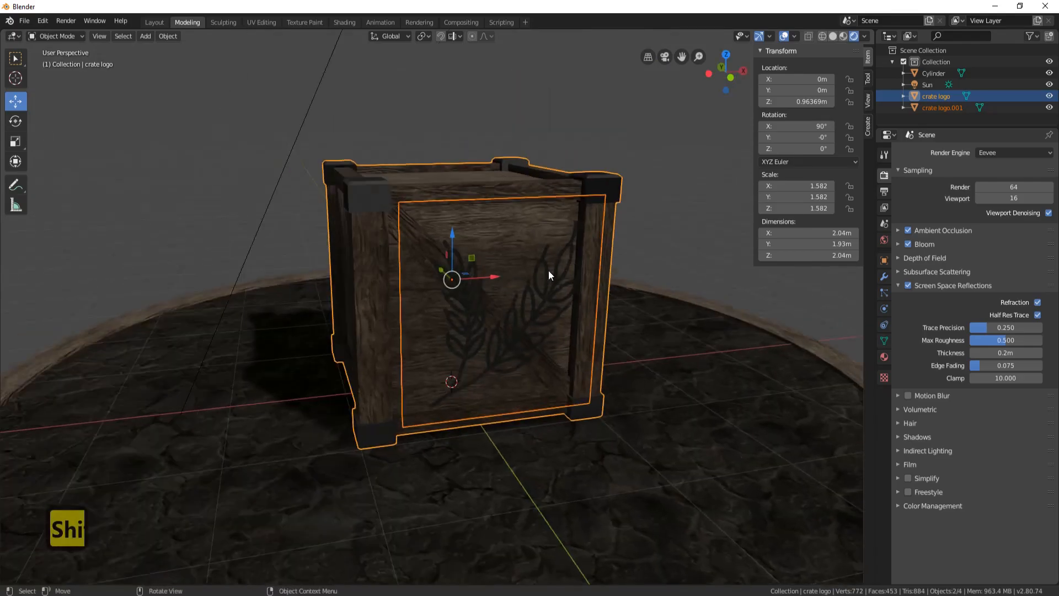
{"action": "key", "text": "KP_1"}
{"action": "scroll", "coordinate": [412, 198], "scroll_direction": "up", "scroll_amount": 4}
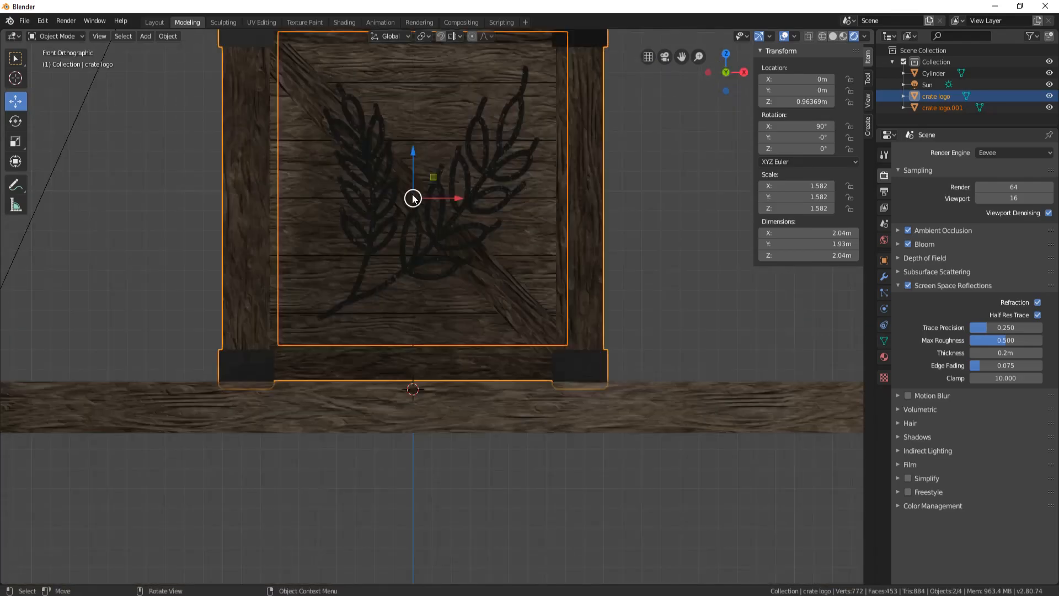
{"action": "scroll", "coordinate": [358, 133], "scroll_direction": "up", "scroll_amount": 3}
{"action": "middle_click_drag", "start_coordinate": [353, 121], "coordinate": [372, 237], "text": "shift"}
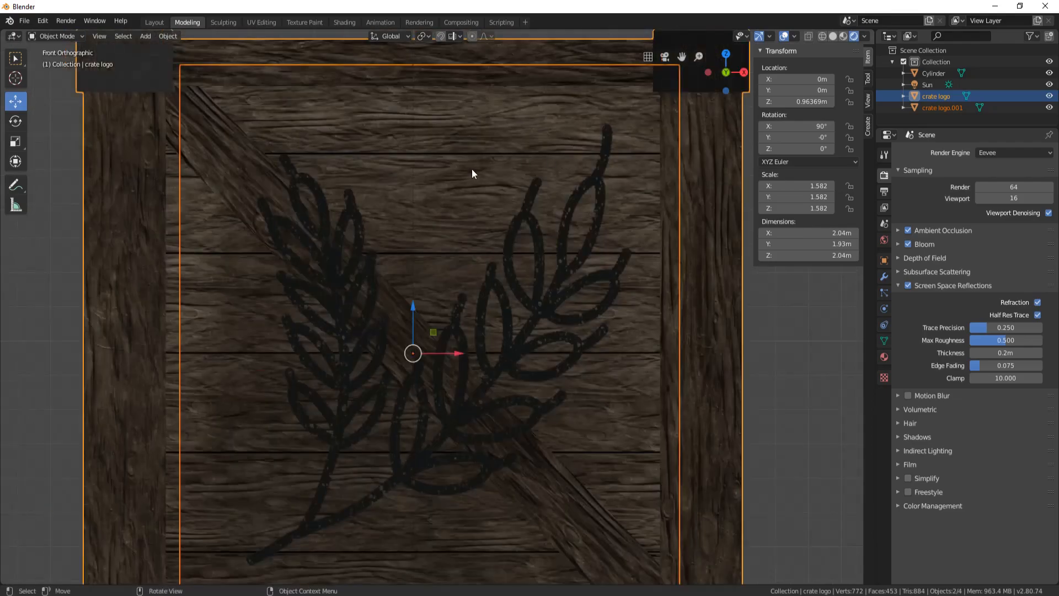
{"action": "key", "text": "Tab"}
{"action": "left_click", "coordinate": [444, 65]}
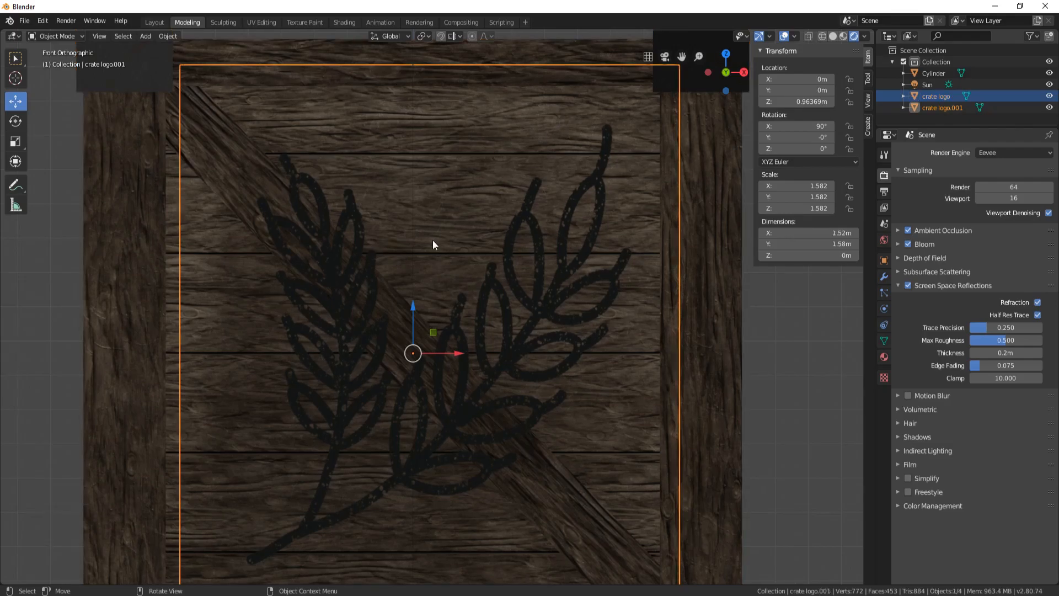
{"action": "key", "text": "Tab"}
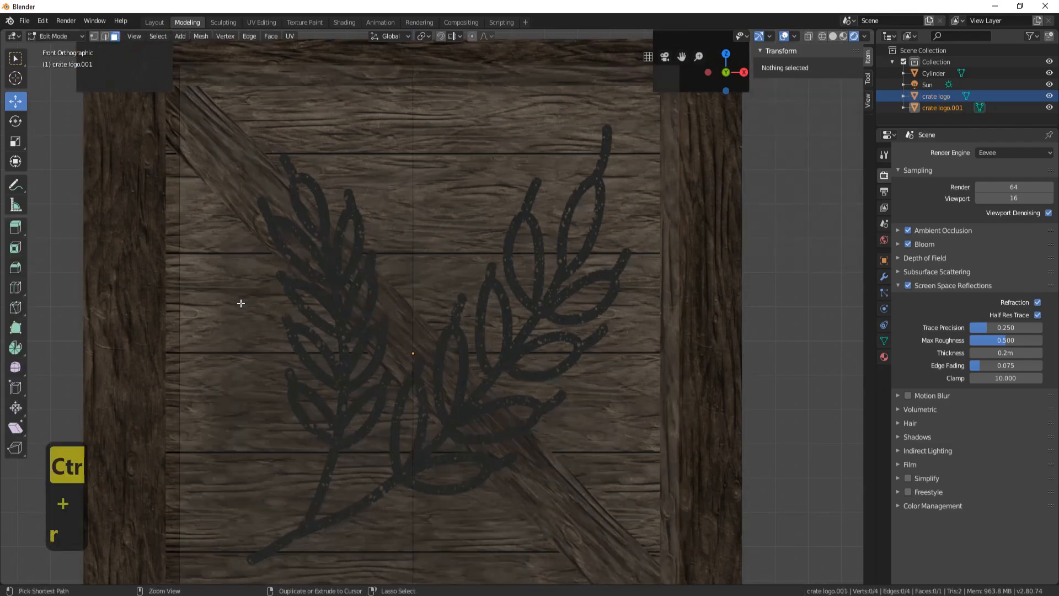
{"action": "left_click", "coordinate": [175, 311]}
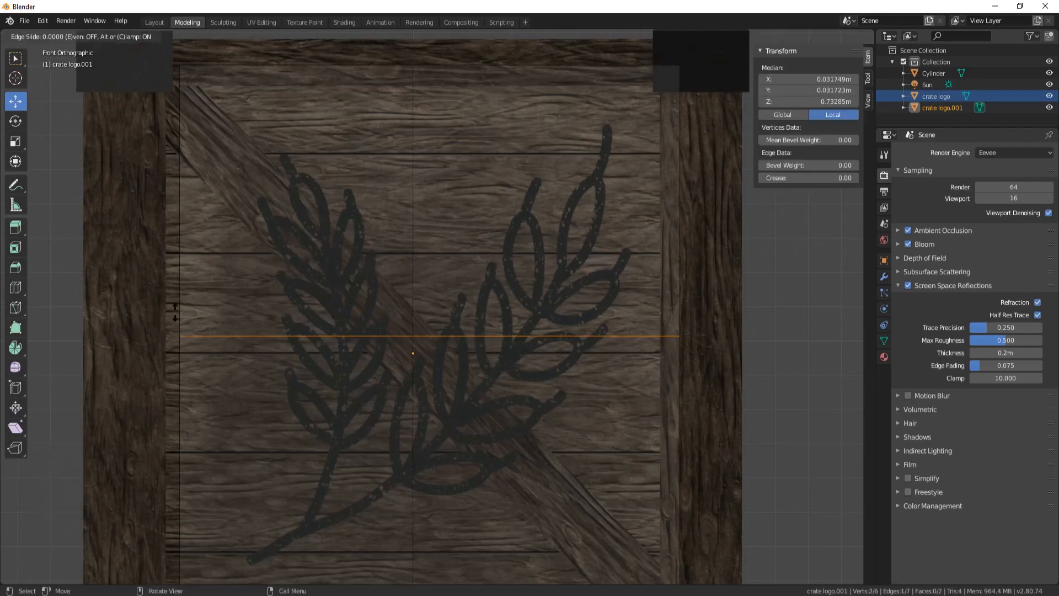
{"action": "left_click", "coordinate": [186, 130]}
{"action": "key", "text": "ctrl+z"}
{"action": "key", "text": "ctrl+z"}
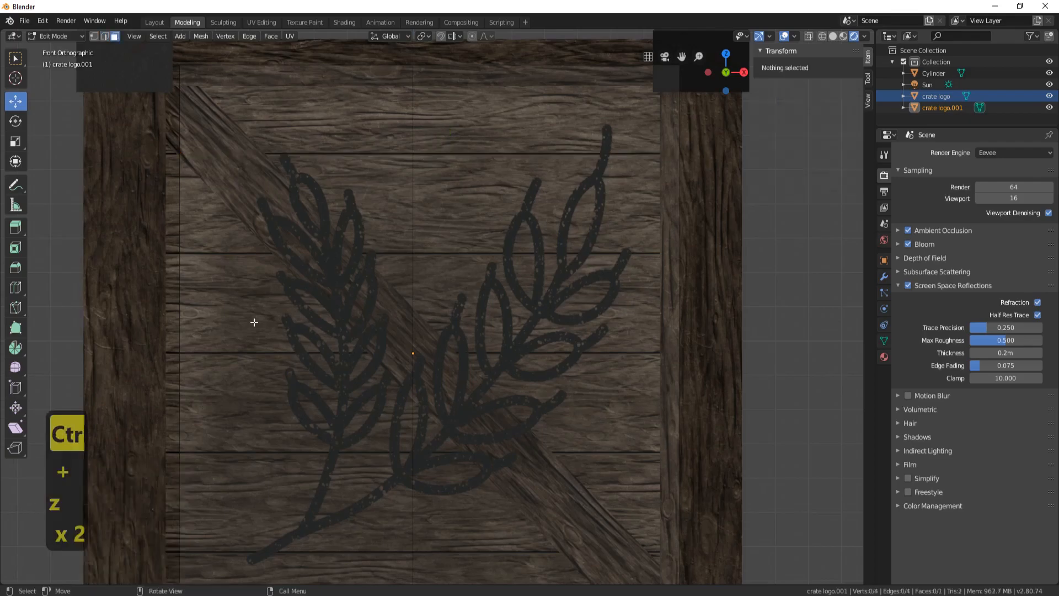
Step: Add a horizontal loop cut to the logo panel along the uppermost plank gap, with a slide factor of about -0.667
{"action": "key", "text": "ctrl+r"}
{"action": "left_click", "coordinate": [186, 335]}
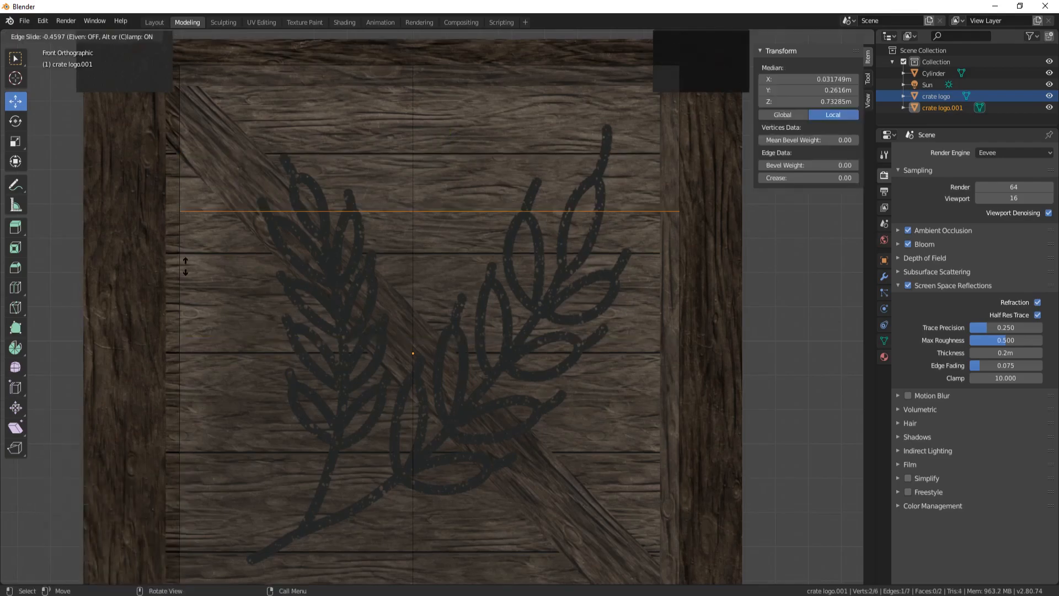
{"action": "left_click", "coordinate": [189, 215]}
{"action": "scroll", "coordinate": [354, 225], "scroll_direction": "up", "scroll_amount": 2}
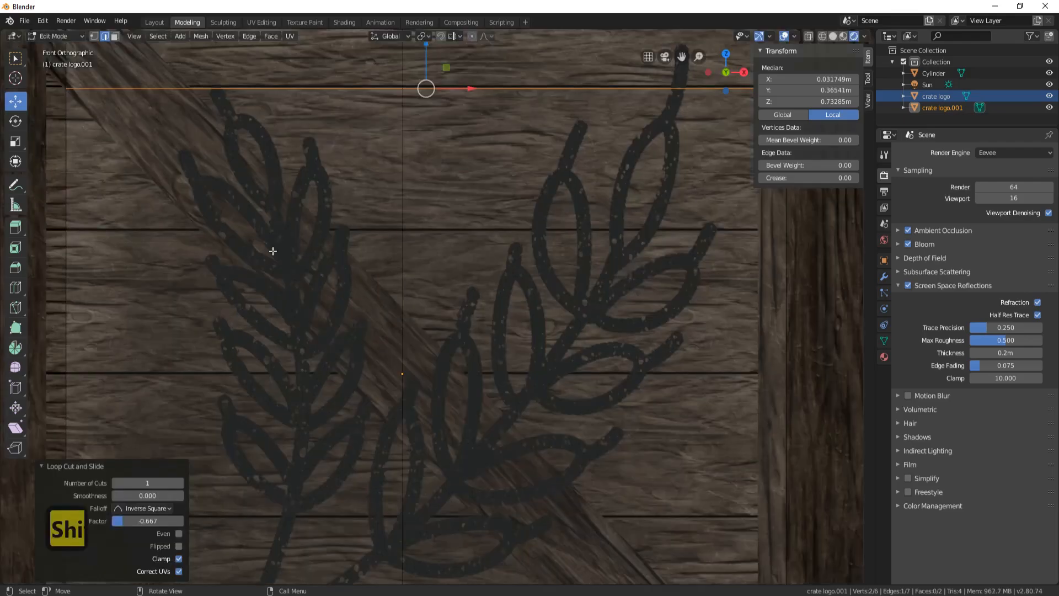
{"action": "middle_click_drag", "start_coordinate": [273, 250], "coordinate": [350, 199], "text": "shift"}
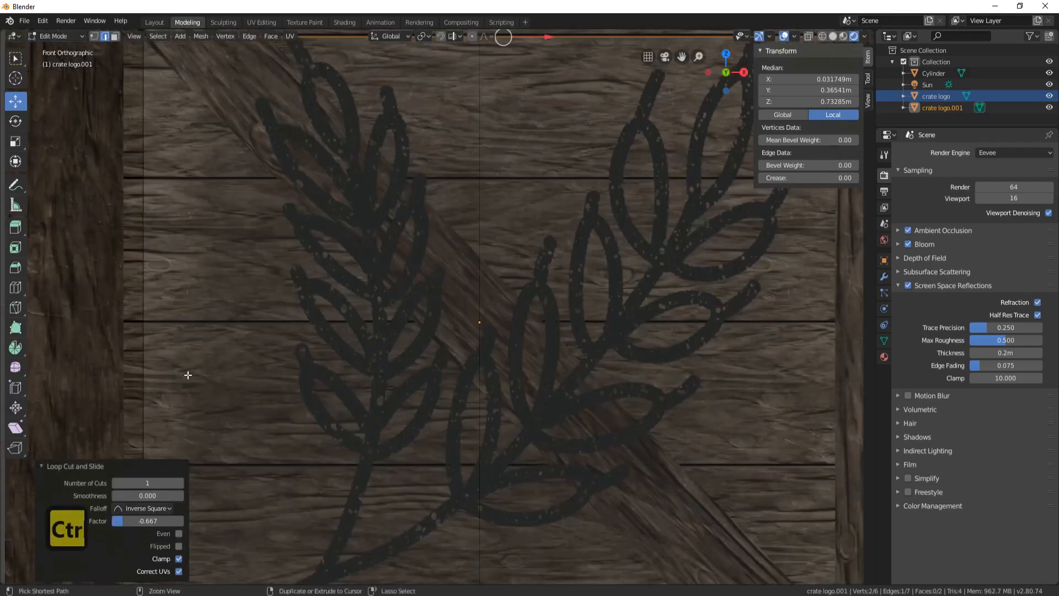
{"action": "left_click", "coordinate": [41, 466]}
Step: Add two closely spaced horizontal loop cuts on the logo panel along both edges of the second plank gap from the top
{"action": "key", "text": "ctrl+r"}
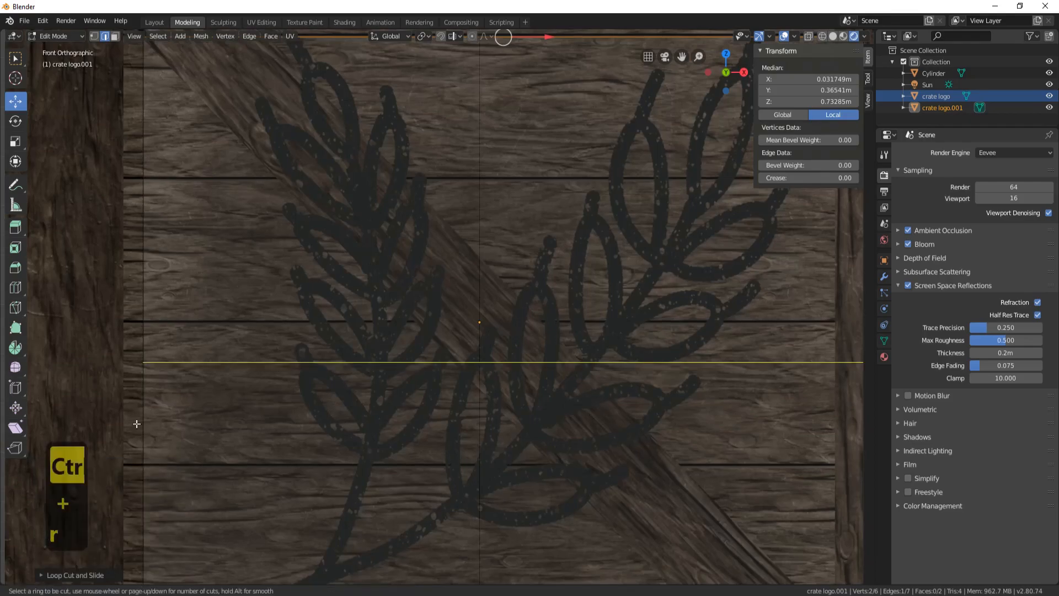
{"action": "left_click", "coordinate": [137, 423]}
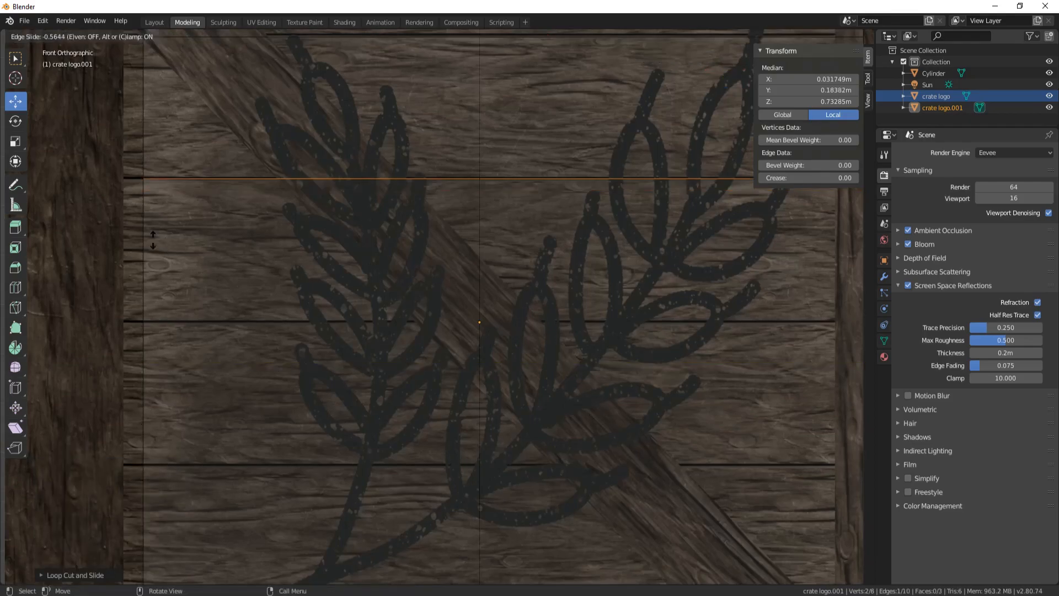
{"action": "left_click", "coordinate": [160, 252]}
{"action": "key", "text": "ctrl+r"}
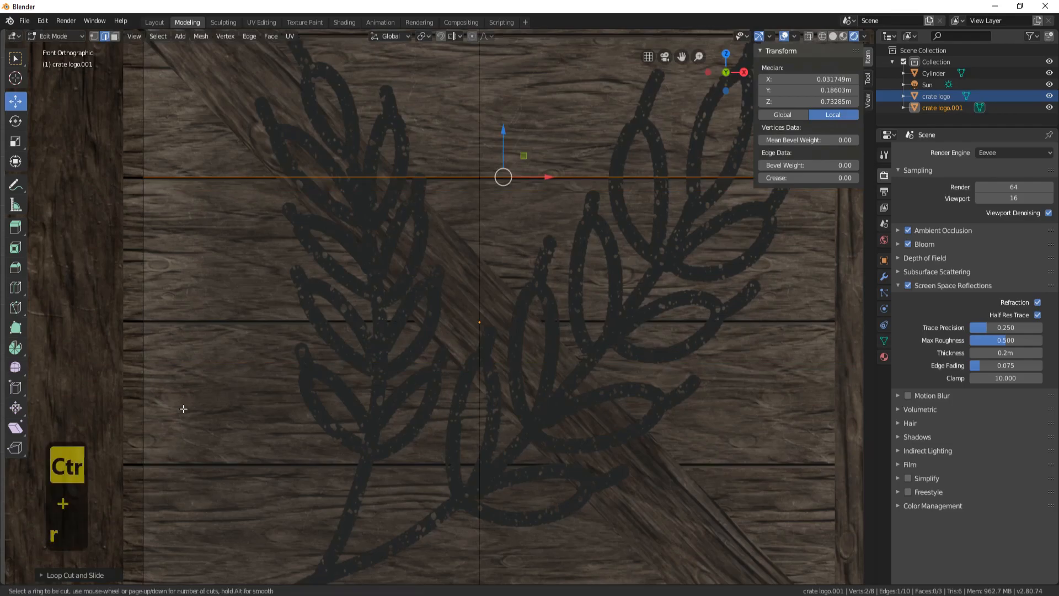
{"action": "left_click", "coordinate": [134, 418]}
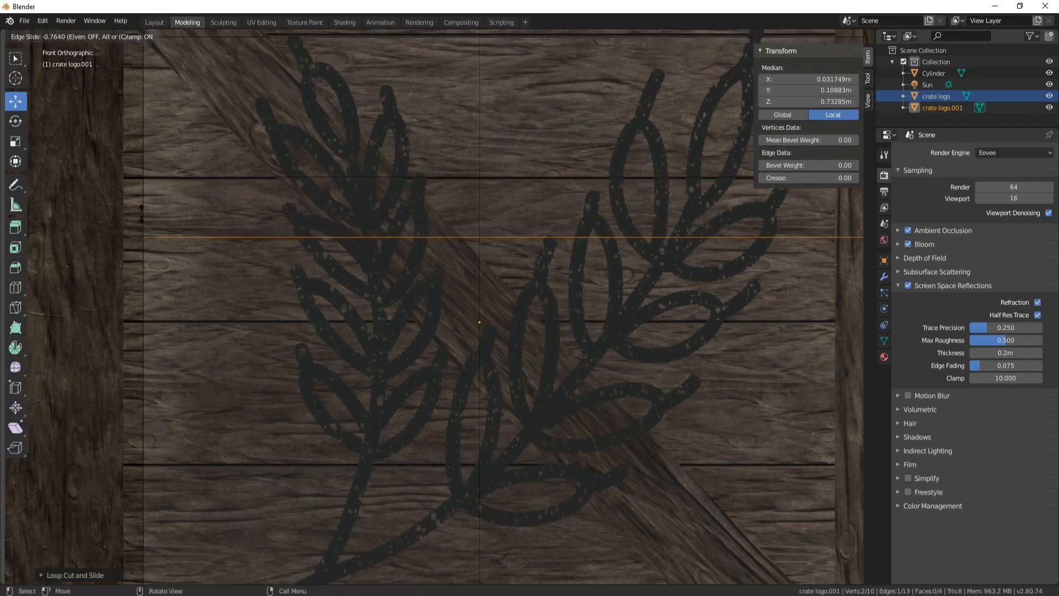
{"action": "left_click", "coordinate": [135, 165]}
Step: Bracket the middle plank gap with two closely spaced horizontal loop cuts on the logo panel
{"action": "key", "text": "ctrl+r"}
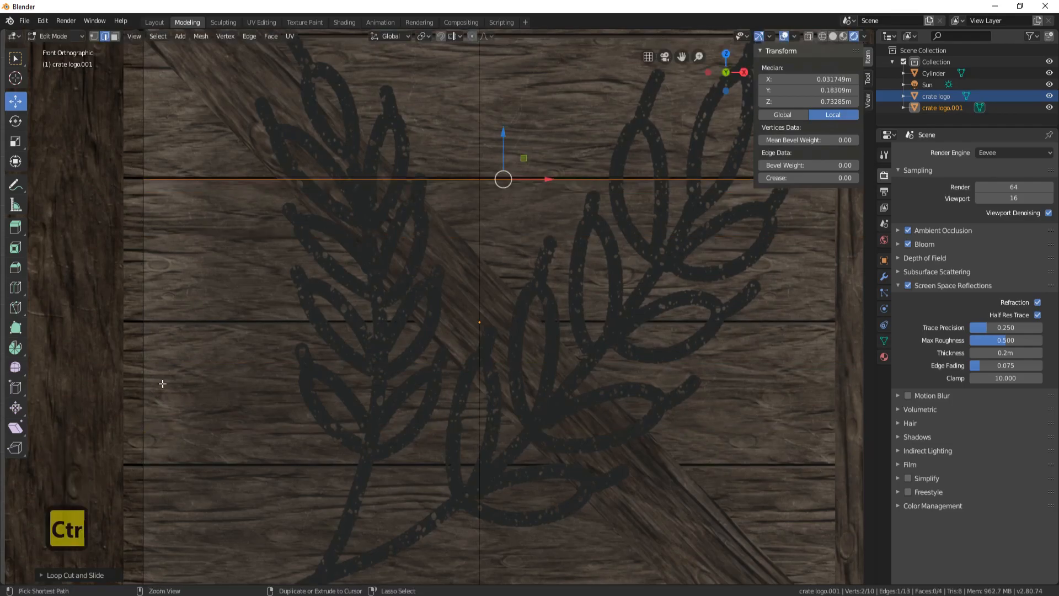
{"action": "left_click", "coordinate": [155, 384]}
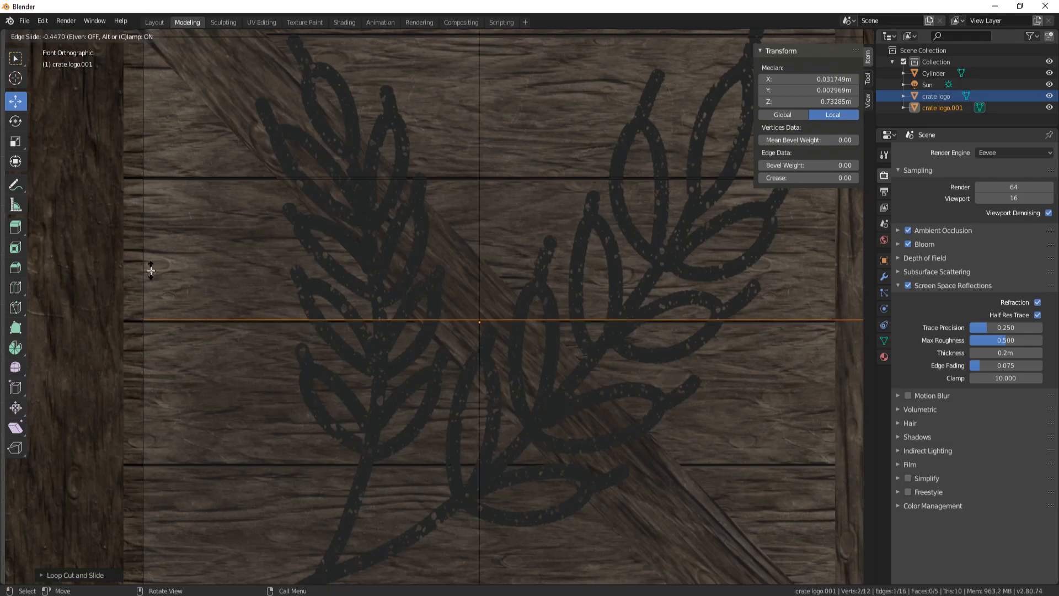
{"action": "left_click", "coordinate": [152, 271]}
{"action": "key", "text": "ctrl+r"}
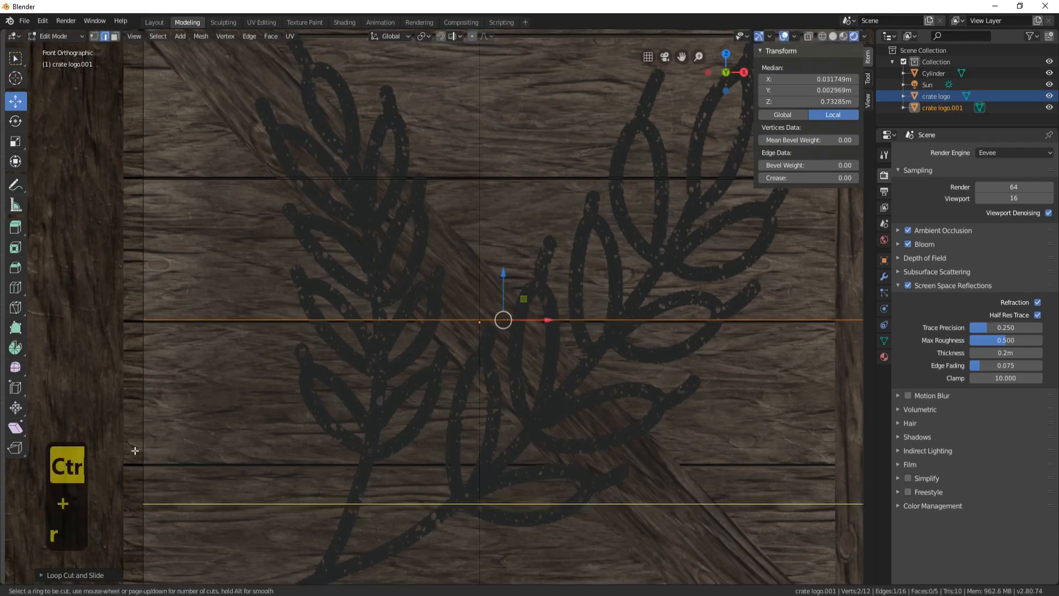
{"action": "left_click", "coordinate": [135, 450]}
{"action": "left_click", "coordinate": [194, 401]}
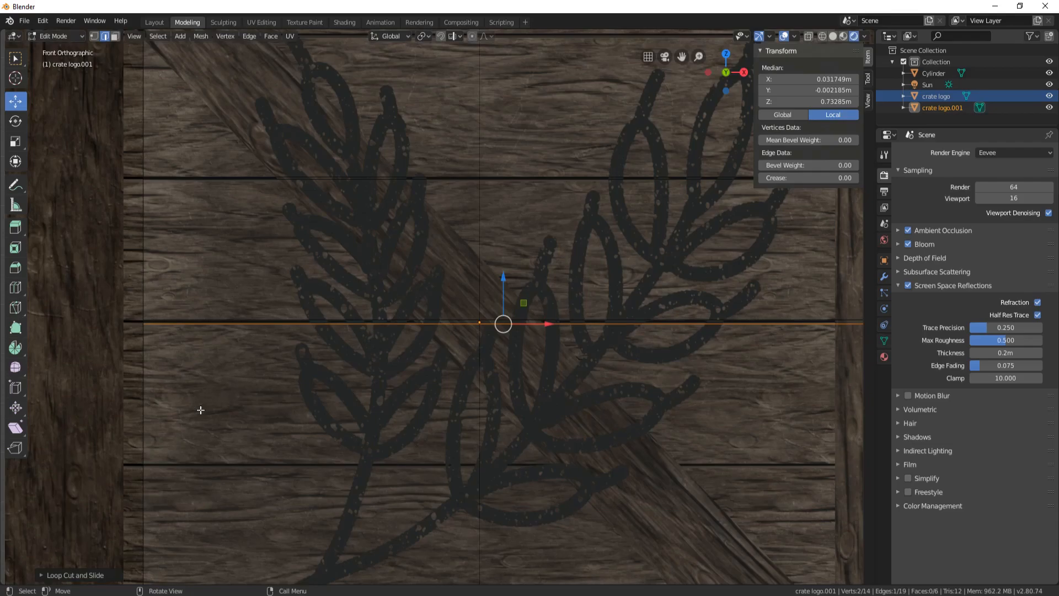
Step: Add a pair of horizontal loop cuts on the logo panel along the edges of the fourth plank gap from the top
{"action": "middle_click_drag", "start_coordinate": [200, 409], "coordinate": [213, 324], "text": "shift"}
{"action": "key", "text": "ctrl+r"}
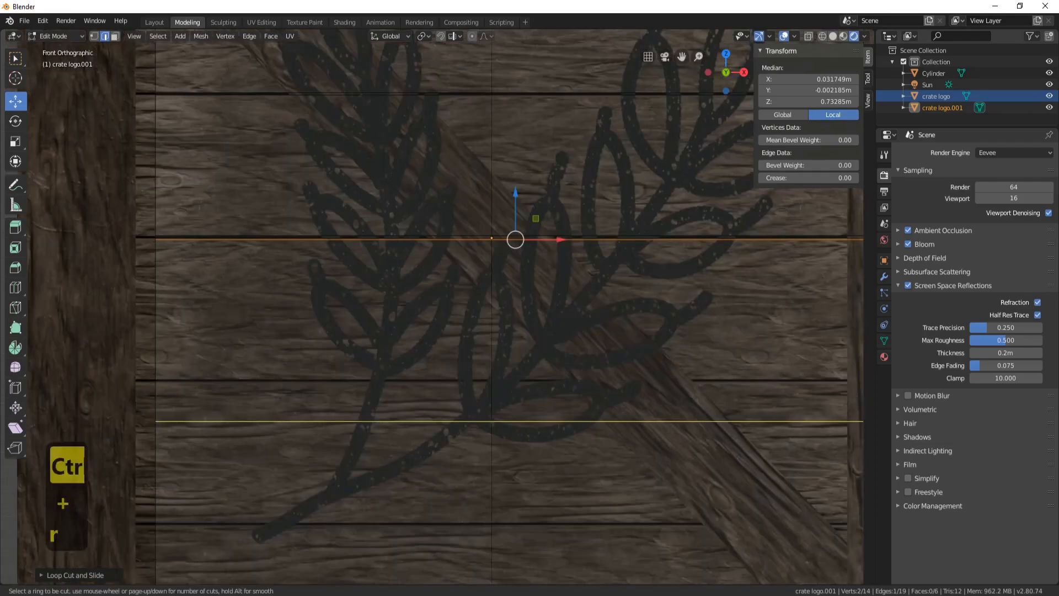
{"action": "left_click", "coordinate": [182, 420]}
{"action": "left_click", "coordinate": [182, 409]}
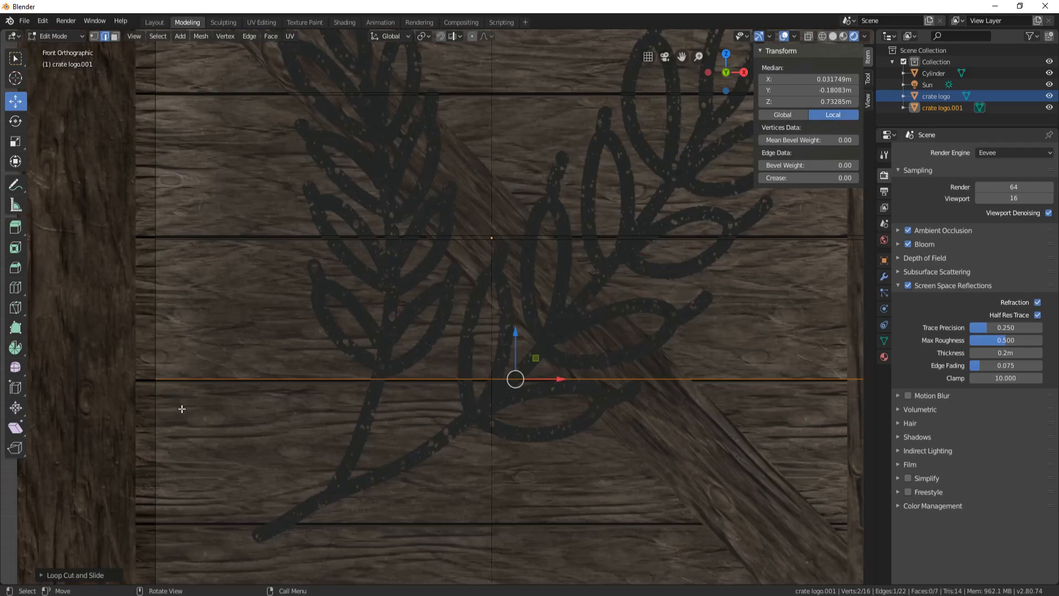
{"action": "middle_click_drag", "start_coordinate": [182, 409], "coordinate": [196, 355], "text": "shift"}
{"action": "key", "text": "ctrl+r"}
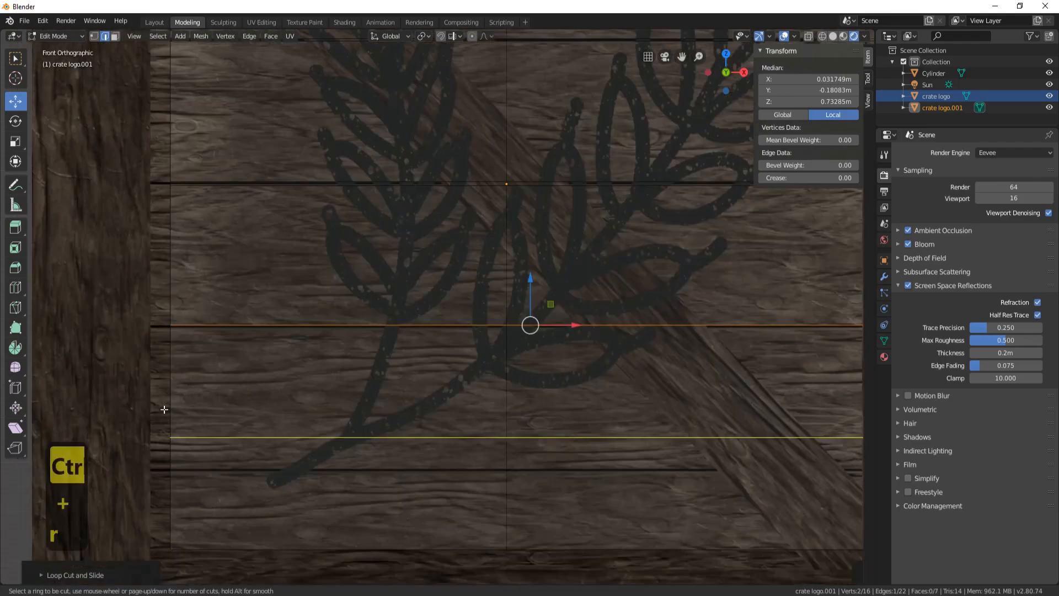
{"action": "left_click", "coordinate": [164, 409]}
{"action": "left_click", "coordinate": [224, 431]}
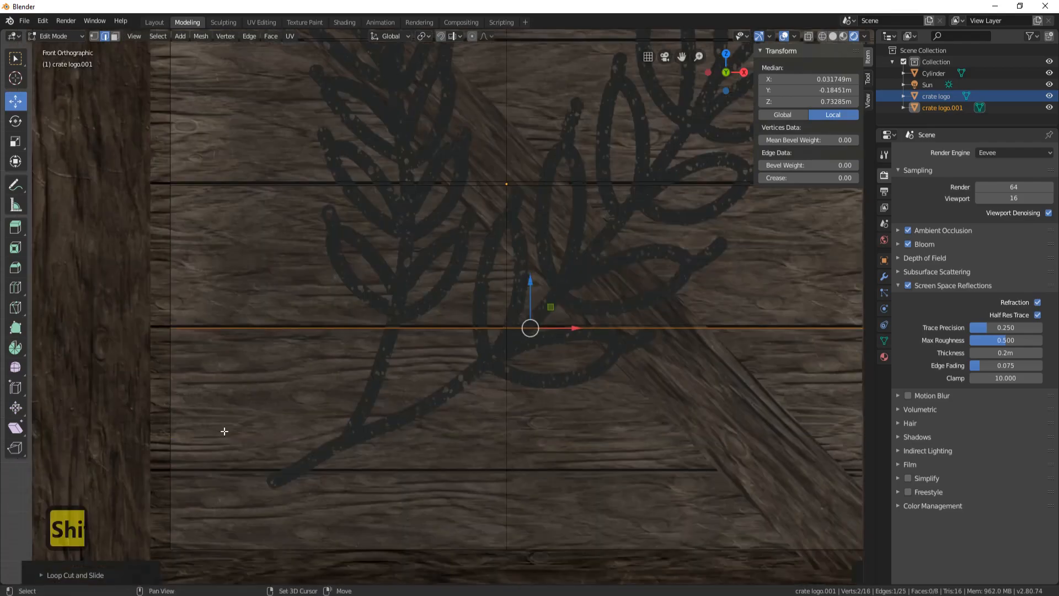
Step: Add two horizontal loop cuts on the logo panel around the lowest plank gap
{"action": "middle_click_drag", "start_coordinate": [225, 431], "coordinate": [227, 348], "text": "shift"}
{"action": "key", "text": "ctrl+r"}
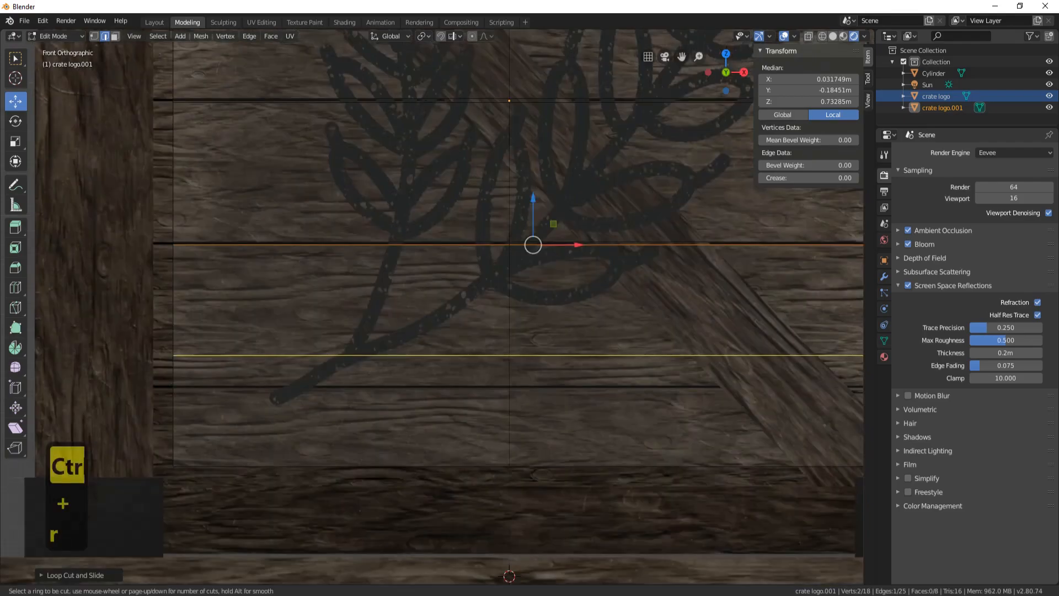
{"action": "left_click", "coordinate": [170, 416]}
{"action": "left_click", "coordinate": [170, 416]}
{"action": "key", "text": "ctrl+r"}
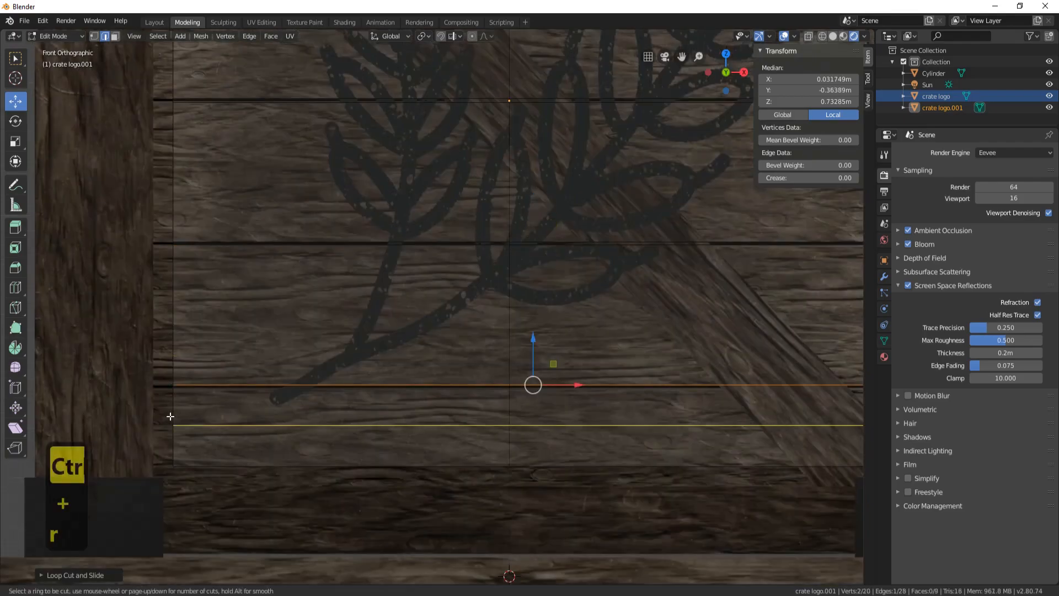
{"action": "left_click", "coordinate": [170, 416]}
{"action": "left_click", "coordinate": [170, 380]}
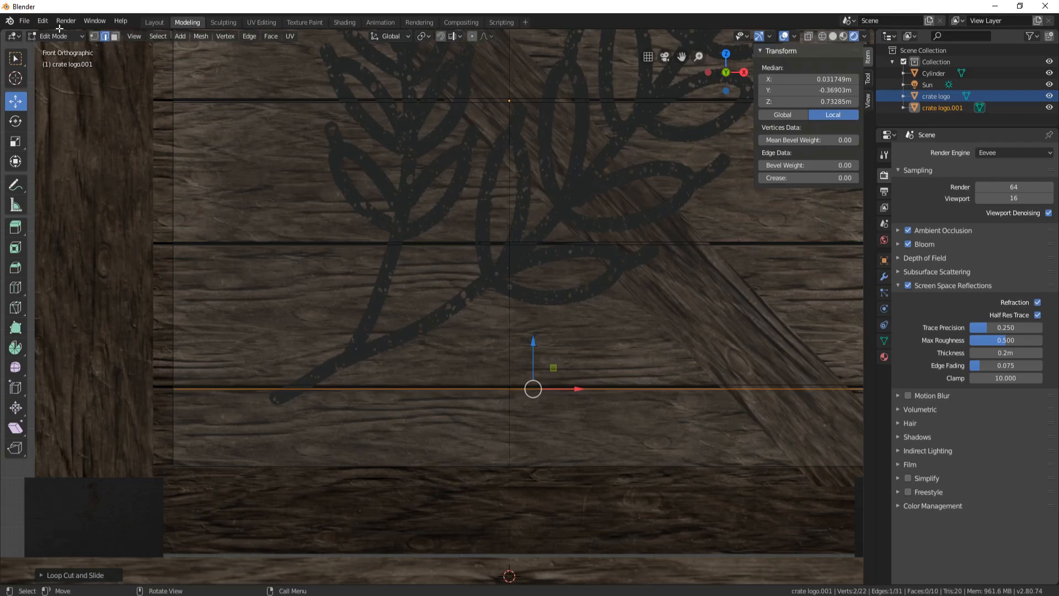
Step: Try to select the narrow faces covering the plank gaps on the logo panel in face mode
{"action": "left_click", "coordinate": [115, 36]}
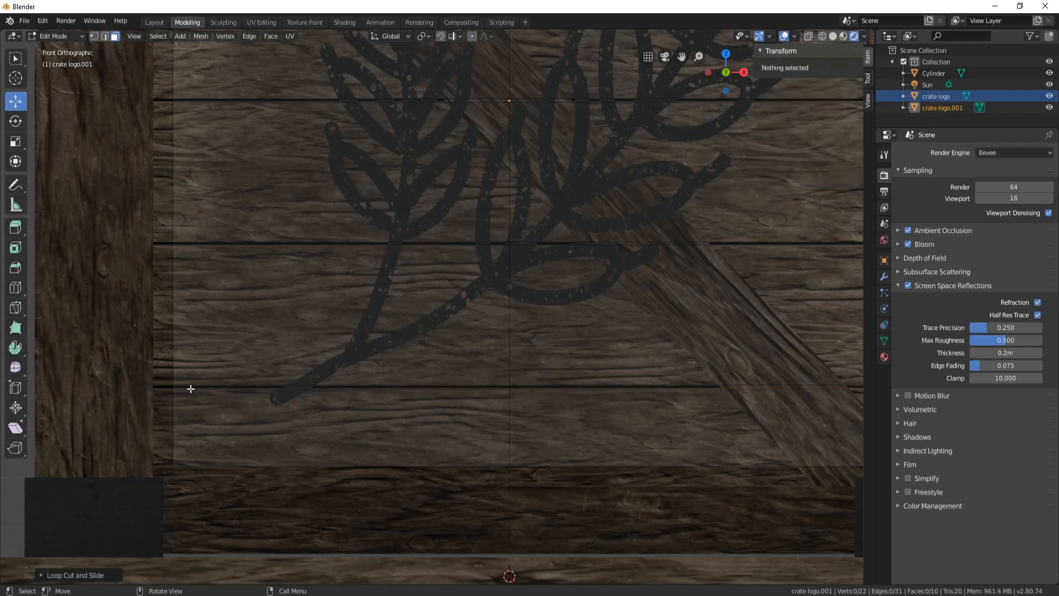
{"action": "left_click", "coordinate": [190, 387]}
{"action": "left_click", "coordinate": [227, 243], "text": "shift"}
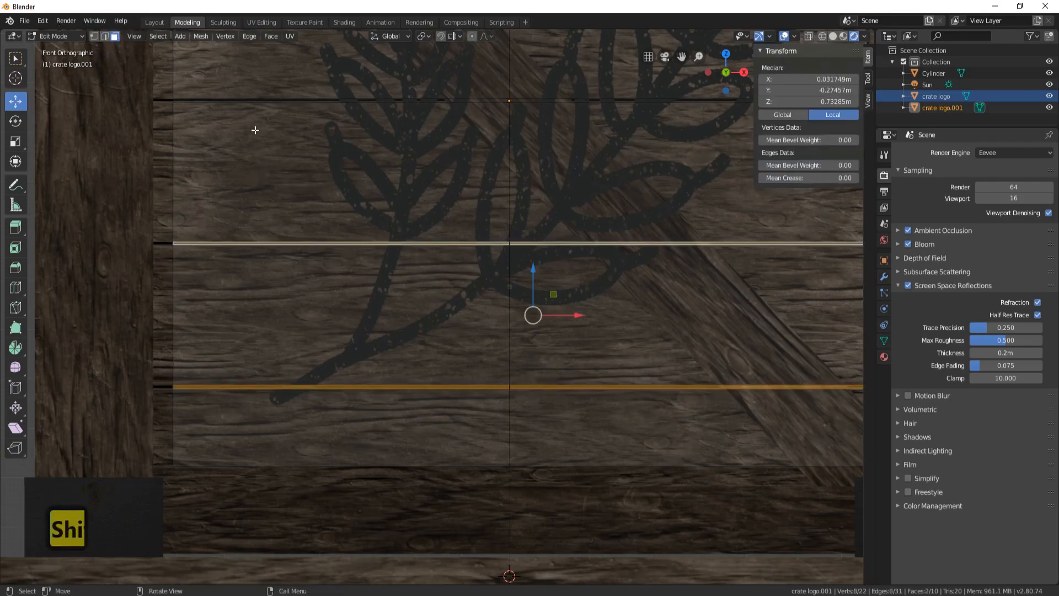
{"action": "left_click", "coordinate": [254, 100], "text": "shift"}
{"action": "middle_click_drag", "start_coordinate": [248, 101], "coordinate": [251, 221], "text": "shift"}
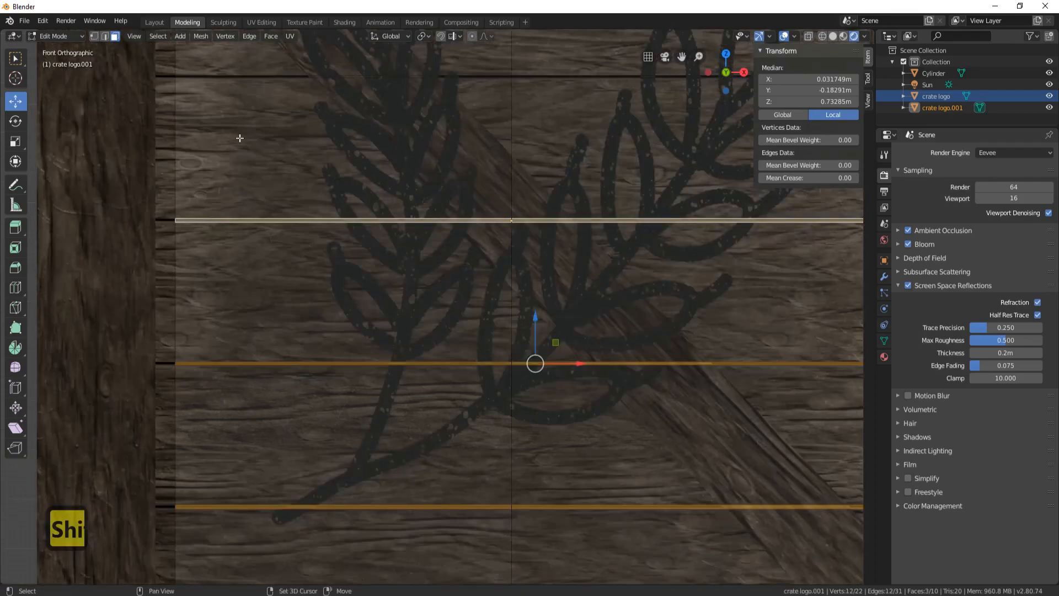
{"action": "left_click", "coordinate": [260, 76], "text": "shift"}
{"action": "middle_click_drag", "start_coordinate": [264, 53], "coordinate": [272, 175], "text": "shift"}
{"action": "middle_click_drag", "start_coordinate": [348, 54], "coordinate": [345, 192], "text": "shift"}
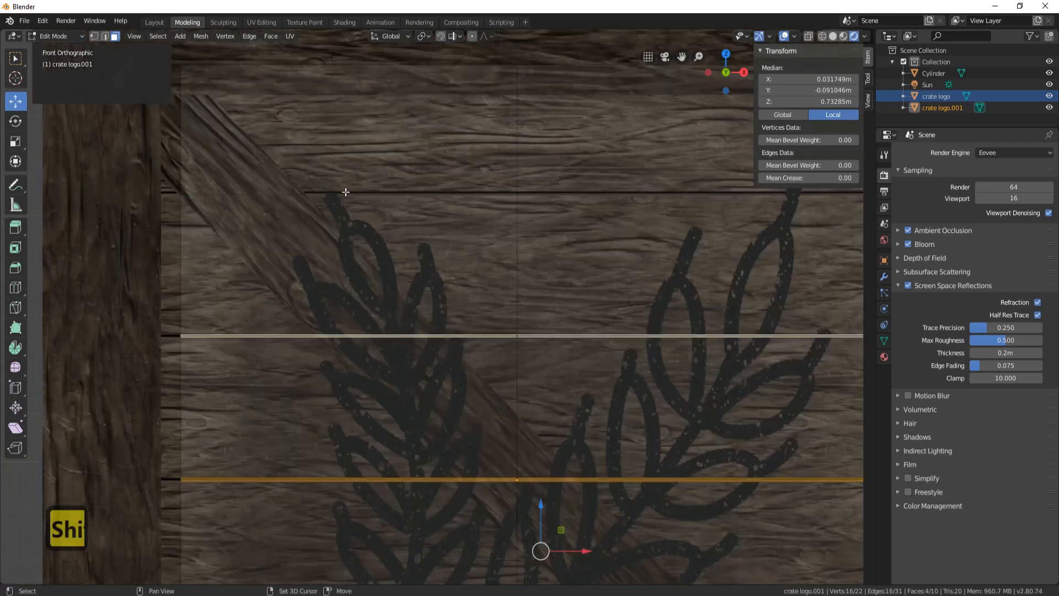
{"action": "left_click", "coordinate": [346, 192], "text": "shift"}
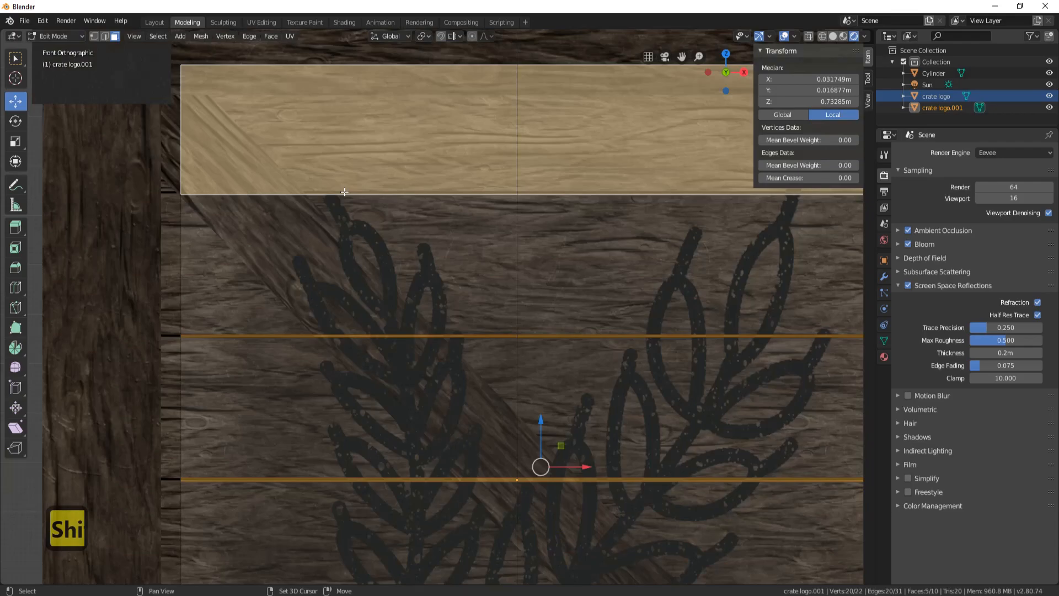
{"action": "left_click", "coordinate": [316, 190], "text": "shift"}
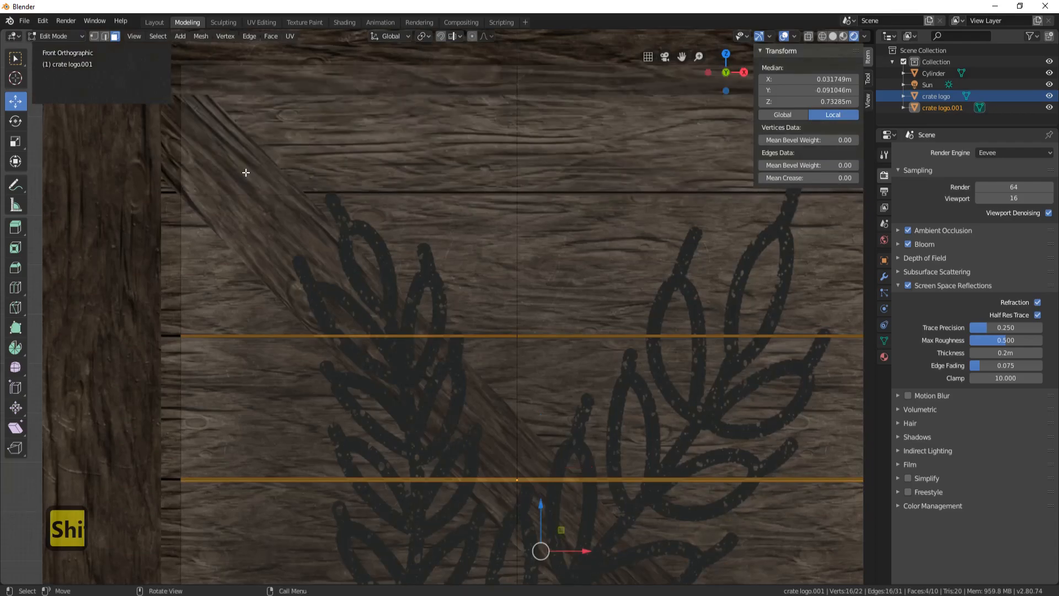
Step: Add the missing horizontal loop cut on the logo panel along the upper edge of the topmost plank gap
{"action": "key", "text": "ctrl+r"}
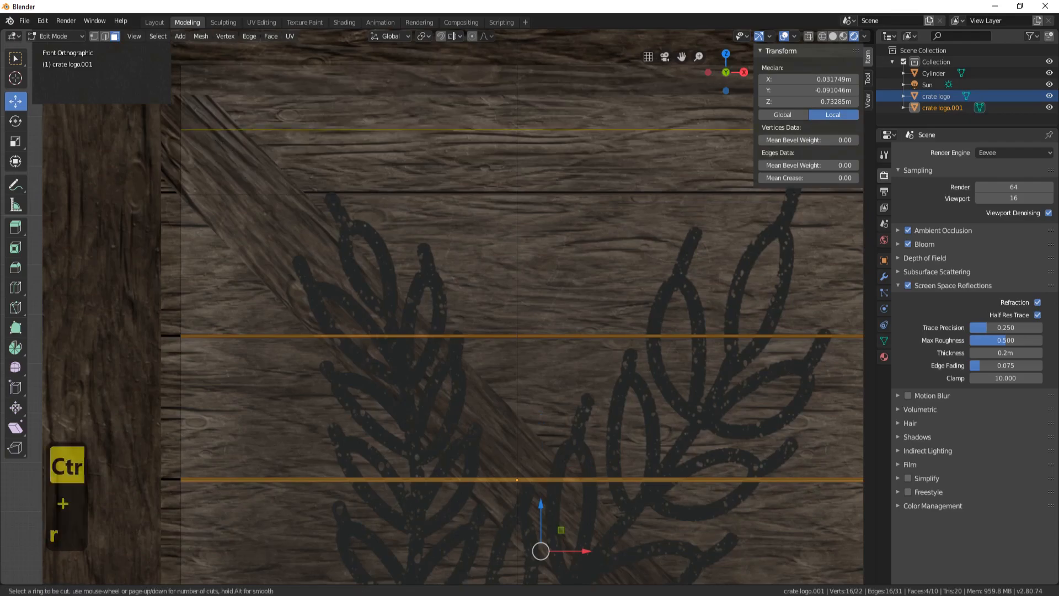
{"action": "left_click", "coordinate": [184, 134]}
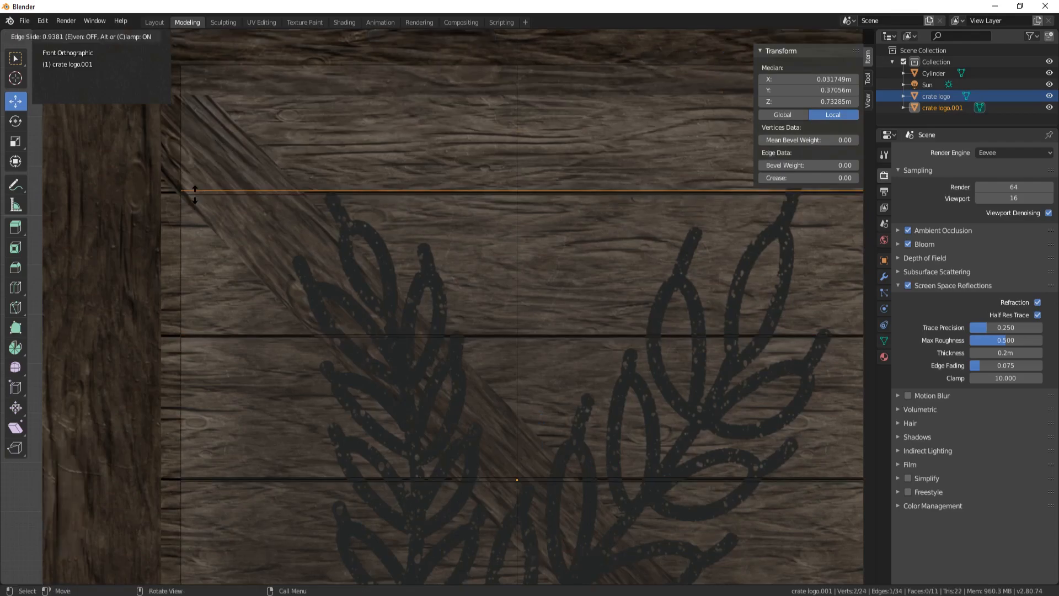
{"action": "left_click", "coordinate": [209, 190]}
{"action": "left_click", "coordinate": [323, 191]}
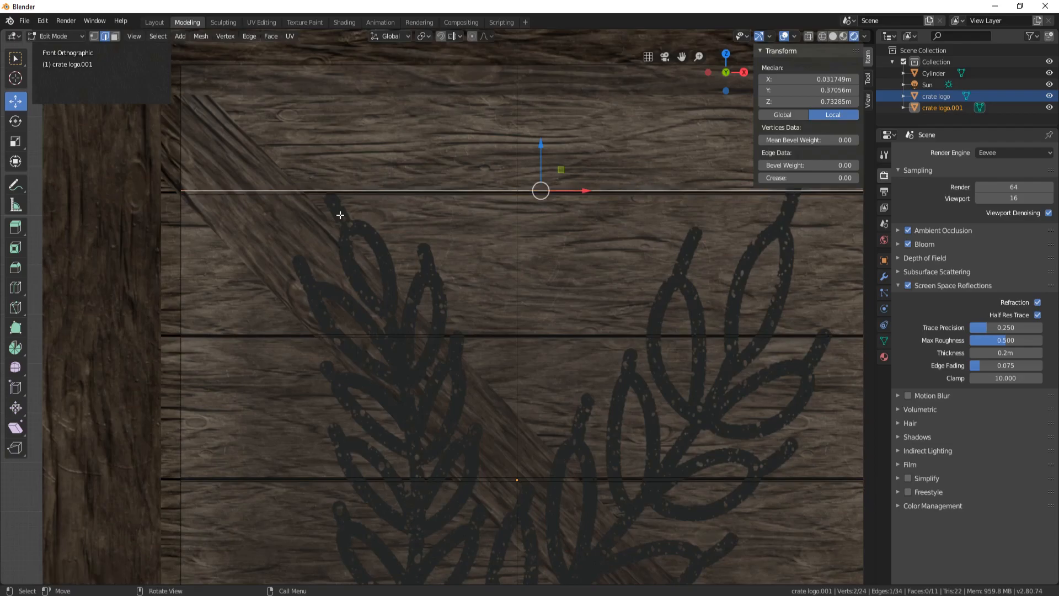
Step: Delete the five narrow faces over the plank gaps from the logo panel and return to Object Mode
{"action": "left_click", "coordinate": [112, 37]}
{"action": "middle_click_drag", "start_coordinate": [306, 338], "coordinate": [283, 236], "text": "shift"}
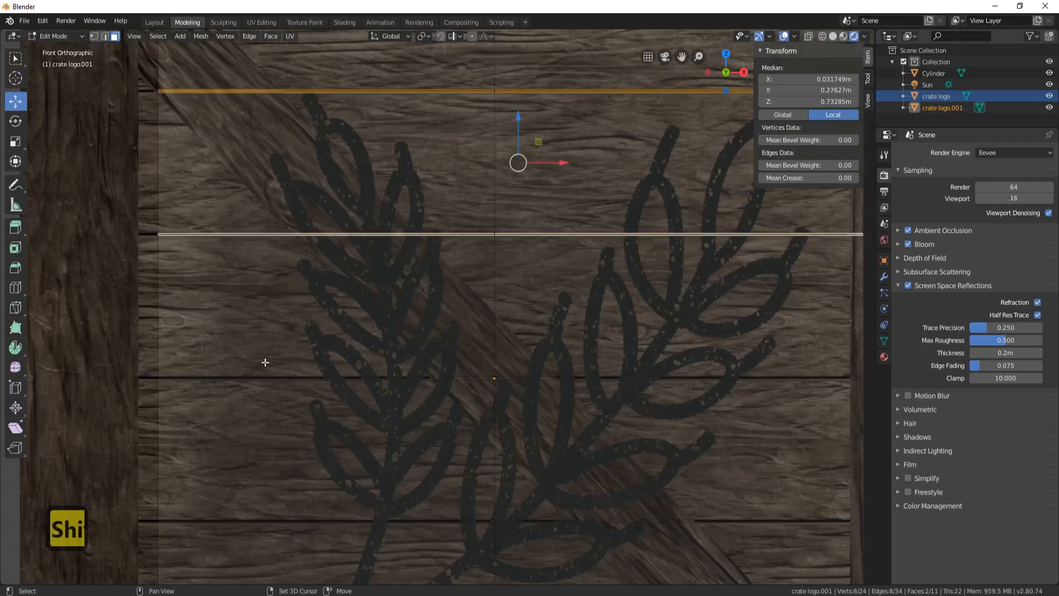
{"action": "scroll", "coordinate": [265, 362], "scroll_direction": "down", "scroll_amount": 3}
{"action": "left_click", "coordinate": [288, 288], "text": "shift"}
{"action": "scroll", "coordinate": [331, 330], "scroll_direction": "up", "scroll_amount": 3}
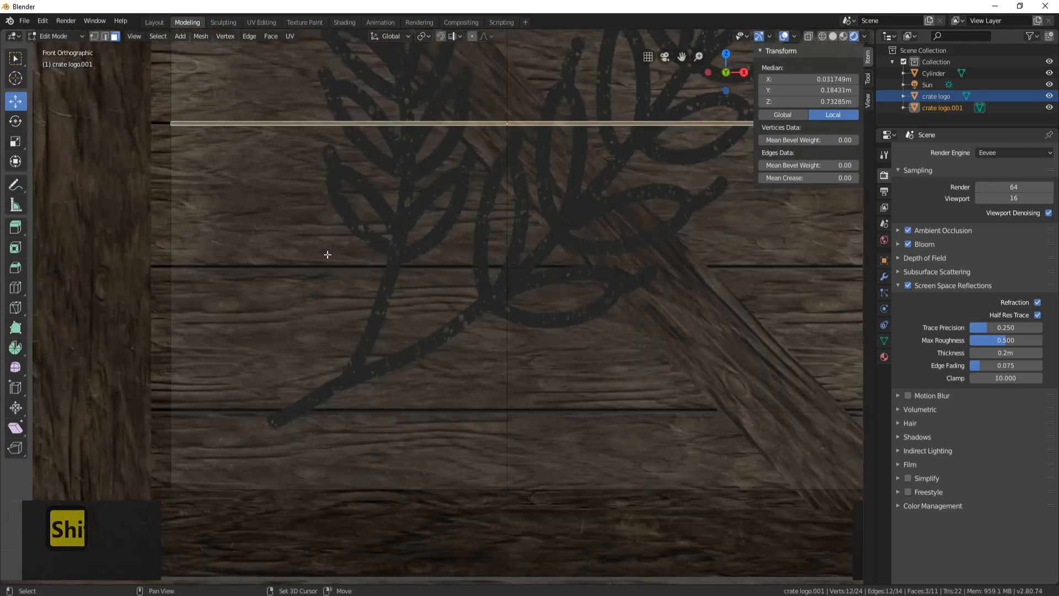
{"action": "left_click", "coordinate": [306, 266], "text": "shift"}
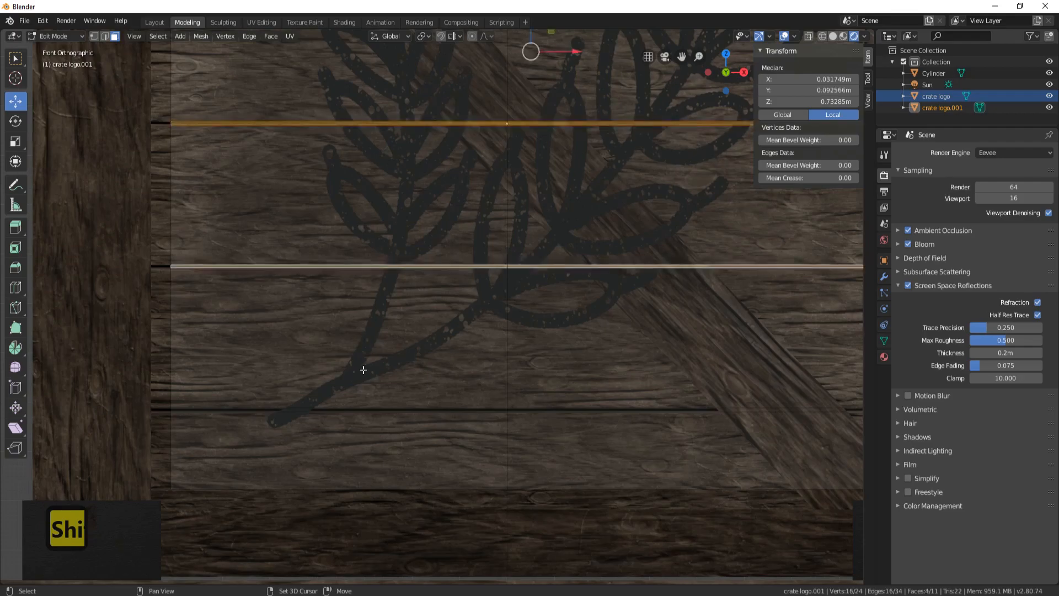
{"action": "middle_click_drag", "start_coordinate": [364, 370], "coordinate": [322, 316], "text": "shift"}
{"action": "left_click", "coordinate": [326, 321], "text": "shift"}
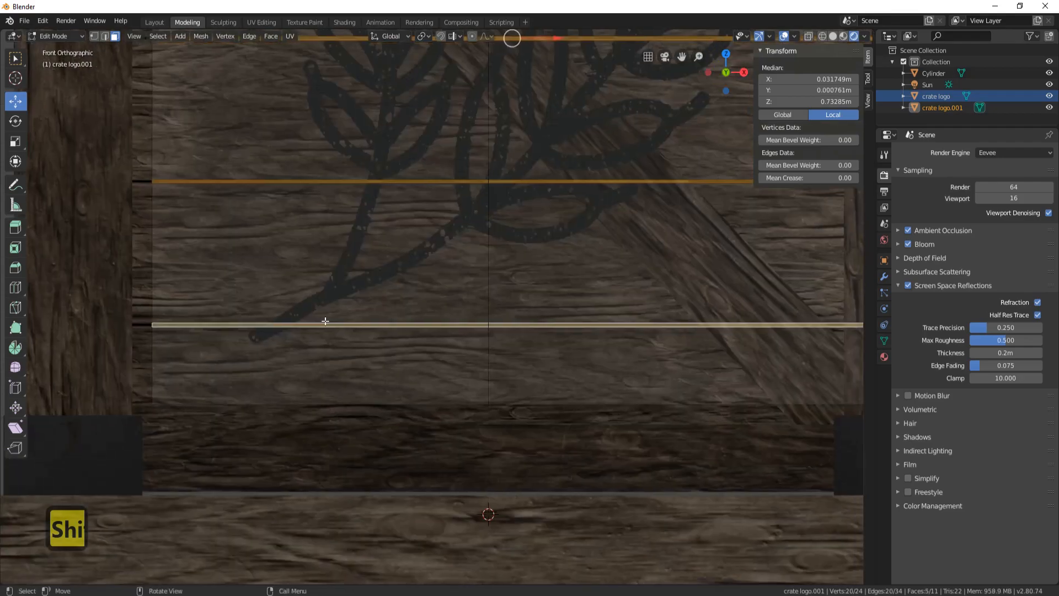
{"action": "key", "text": "Delete"}
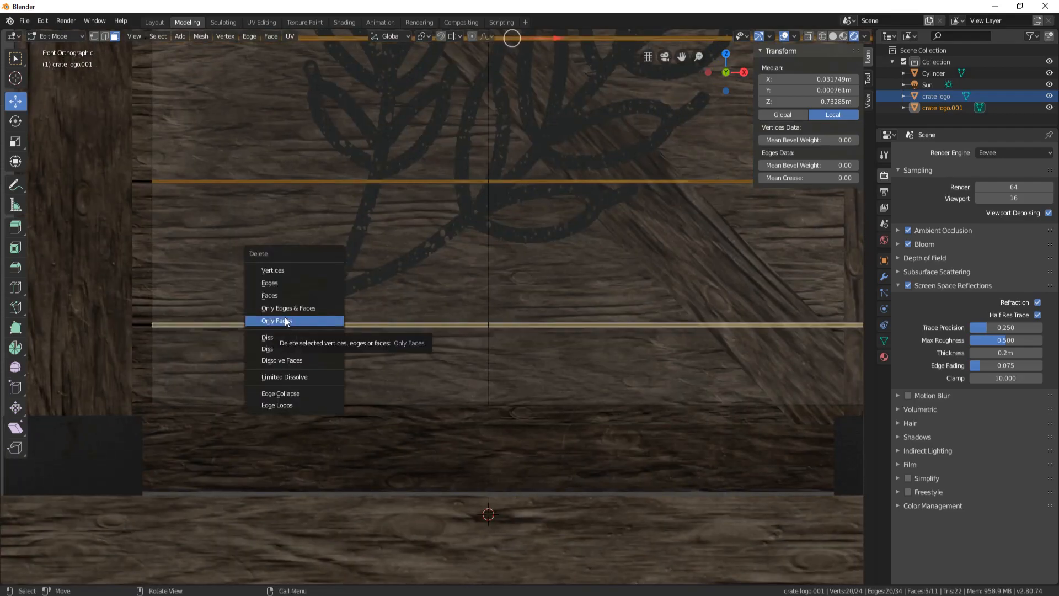
{"action": "left_click", "coordinate": [268, 296]}
{"action": "scroll", "coordinate": [428, 175], "scroll_direction": "down", "scroll_amount": 4}
{"action": "middle_click_drag", "start_coordinate": [428, 175], "coordinate": [319, 337]}
{"action": "key", "text": "Tab"}
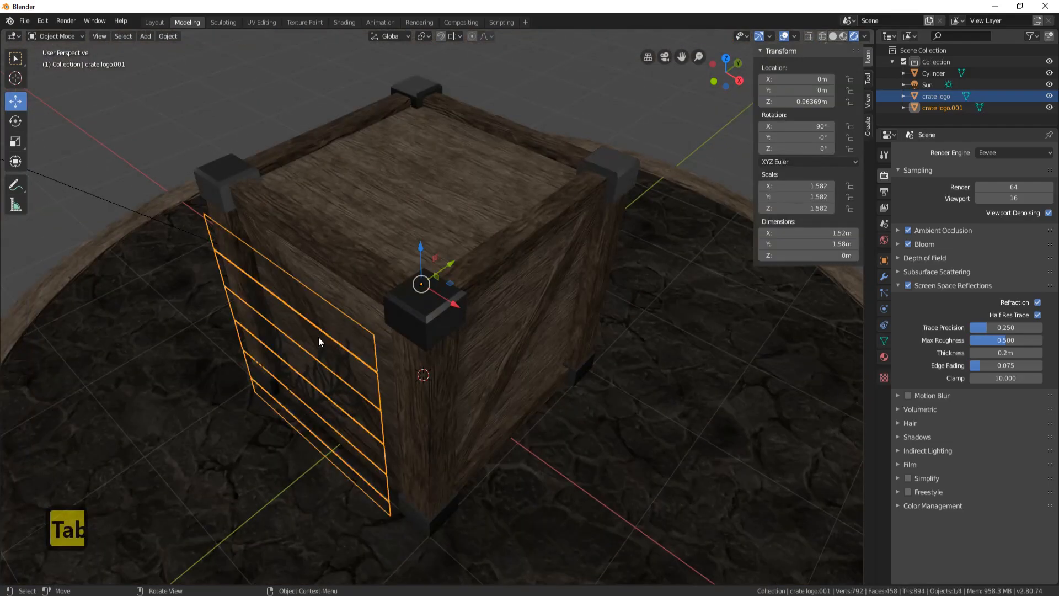
Step: Set the sliced logo panel's origin to its geometry
{"action": "middle_click_drag", "start_coordinate": [329, 286], "coordinate": [436, 233]}
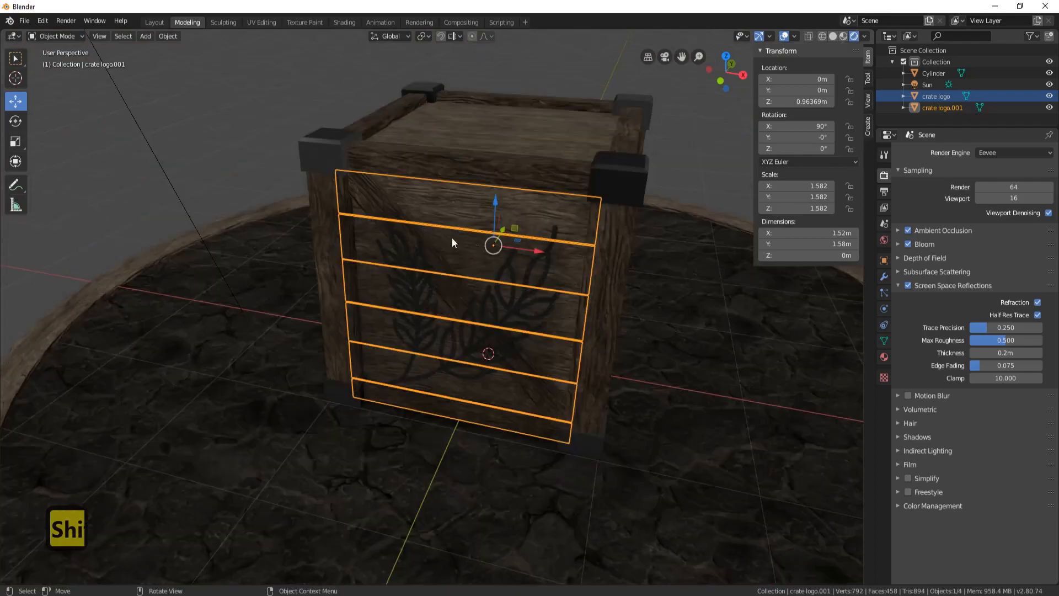
{"action": "right_click", "coordinate": [251, 99]}
{"action": "mouse_move", "coordinate": [248, 96]}
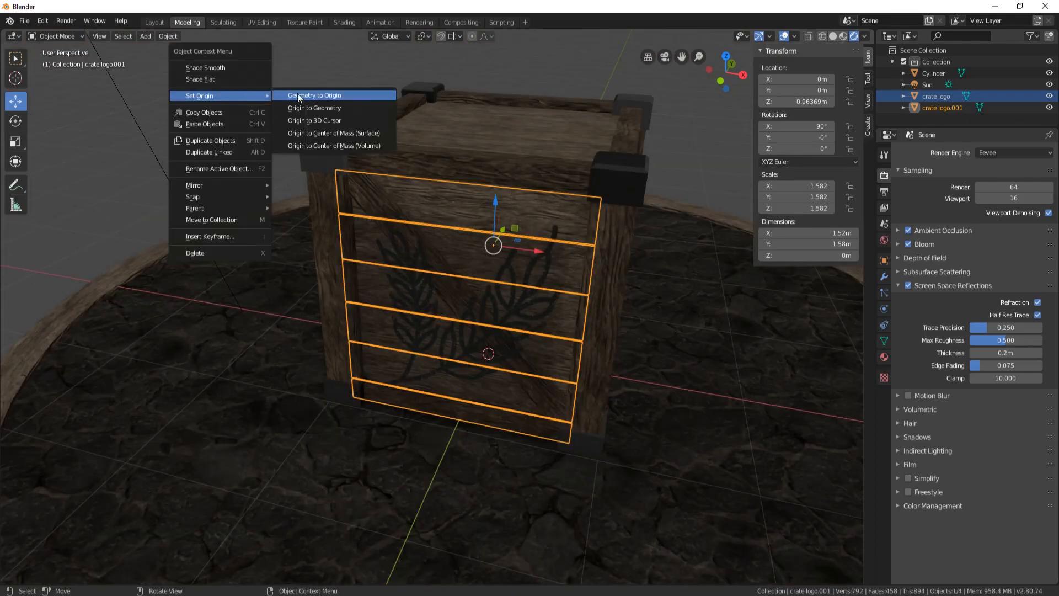
{"action": "left_click", "coordinate": [354, 107]}
Step: Move the logo panel along Y to about -0.879 m, tight against the crate's front boards, and deselect everything
{"action": "middle_click_drag", "start_coordinate": [454, 185], "coordinate": [364, 345]}
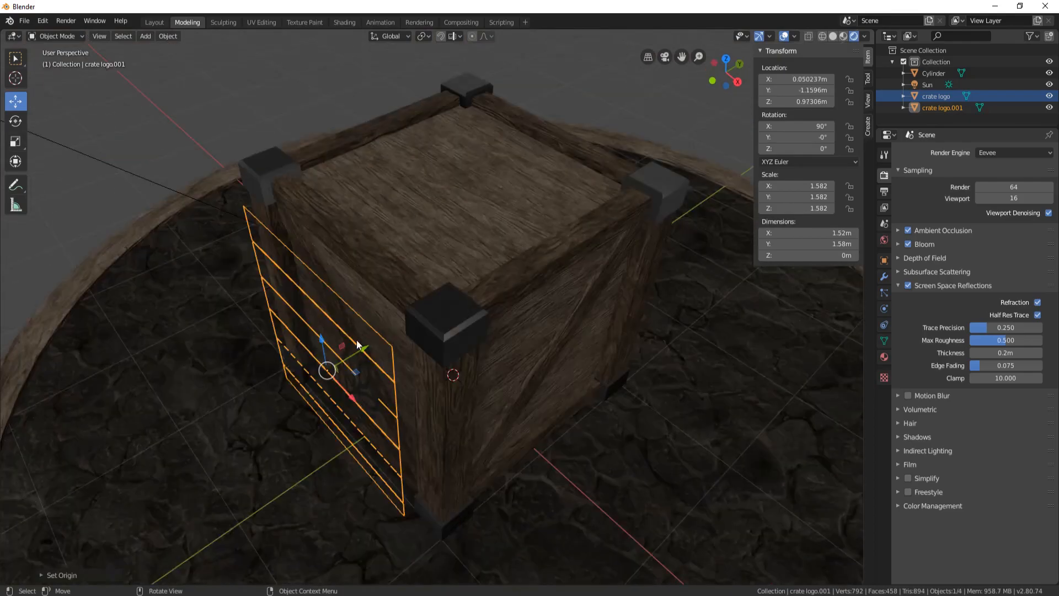
{"action": "left_click_drag", "start_coordinate": [369, 343], "coordinate": [403, 327]}
{"action": "scroll", "coordinate": [403, 327], "scroll_direction": "up", "scroll_amount": 5}
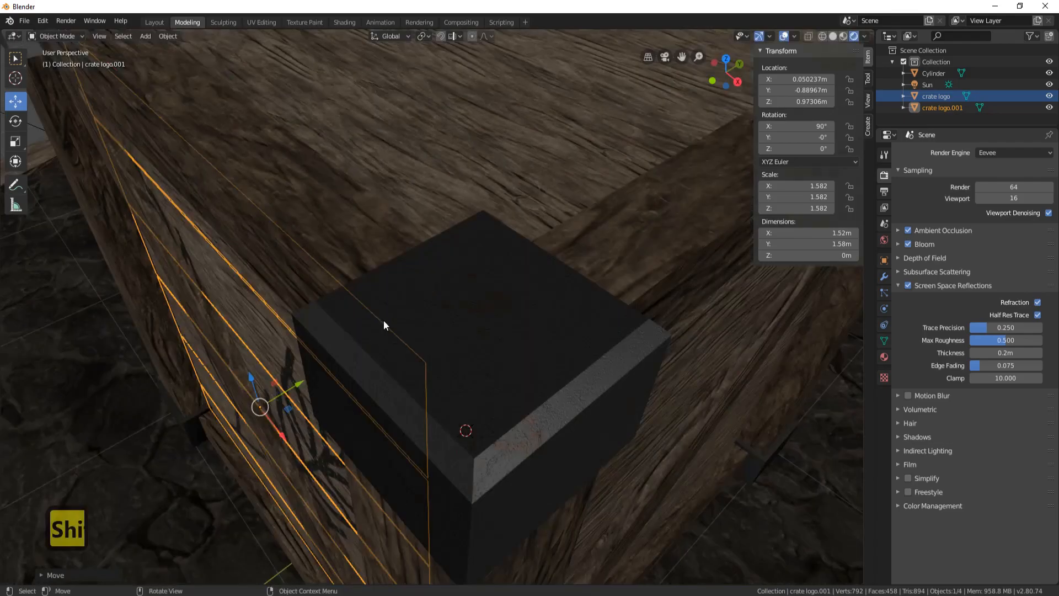
{"action": "middle_click_drag", "start_coordinate": [433, 273], "coordinate": [399, 301], "text": "shift"}
{"action": "left_click_drag", "start_coordinate": [400, 301], "coordinate": [392, 309]}
{"action": "scroll", "coordinate": [393, 309], "scroll_direction": "down", "scroll_amount": 6}
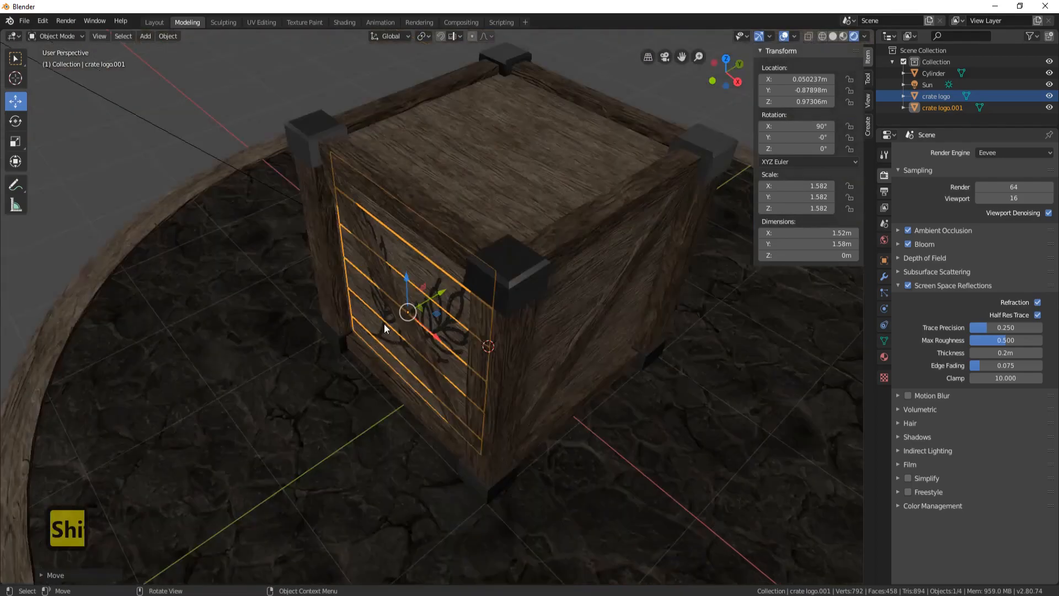
{"action": "middle_click_drag", "start_coordinate": [384, 323], "coordinate": [446, 268]}
{"action": "key", "text": "a"}
{"action": "key", "text": "a"}
{"action": "scroll", "coordinate": [446, 268], "scroll_direction": "up", "scroll_amount": 2}
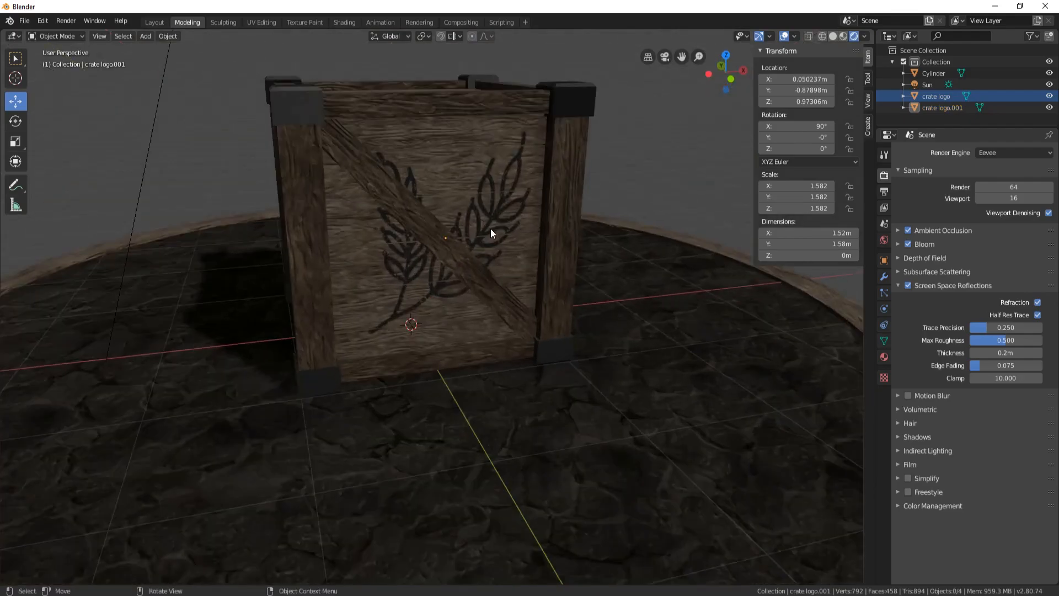
Step: Join the logo panel into the crate object and set the joined object's origin to its geometry
{"action": "scroll", "coordinate": [389, 264], "scroll_direction": "up", "scroll_amount": 2}
{"action": "middle_click_drag", "start_coordinate": [484, 214], "coordinate": [456, 279]}
{"action": "scroll", "coordinate": [380, 259], "scroll_direction": "down", "scroll_amount": 5}
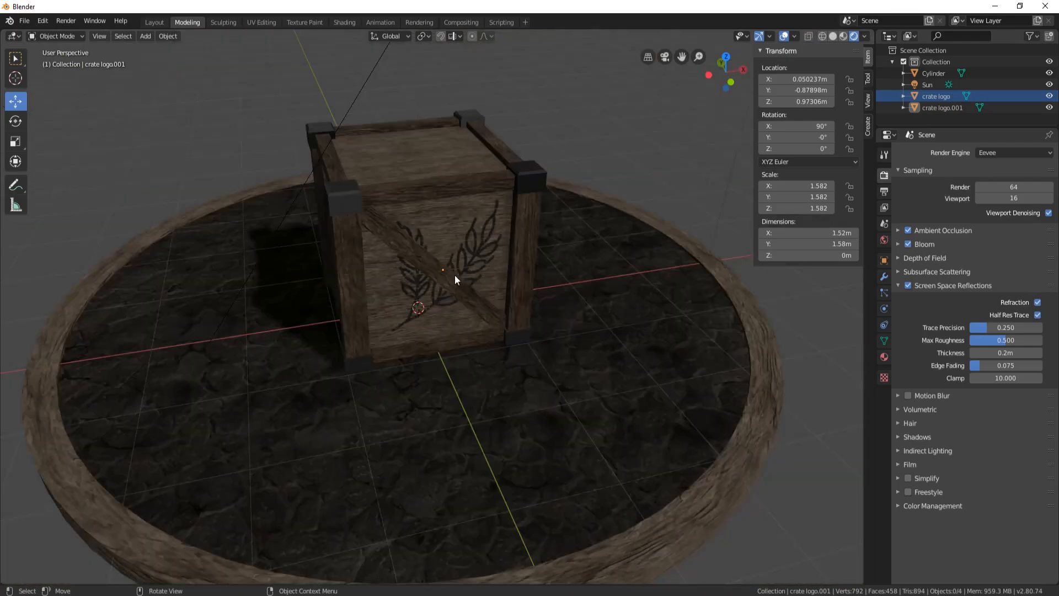
{"action": "left_click", "coordinate": [487, 240]}
{"action": "left_click", "coordinate": [449, 154], "text": "shift"}
{"action": "key", "text": "ctrl+j"}
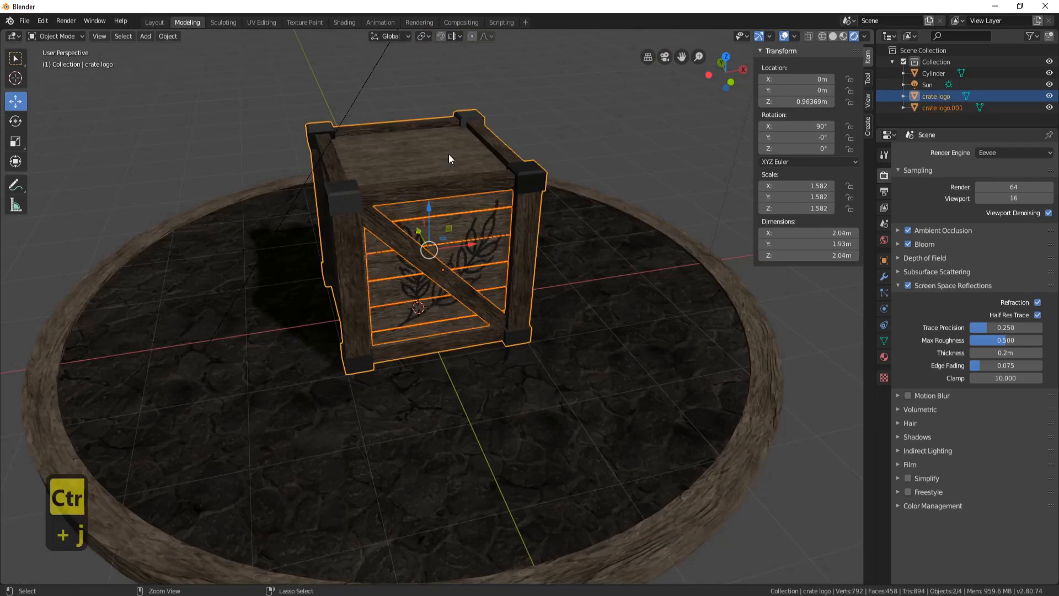
{"action": "right_click", "coordinate": [594, 131]}
{"action": "mouse_move", "coordinate": [594, 126]}
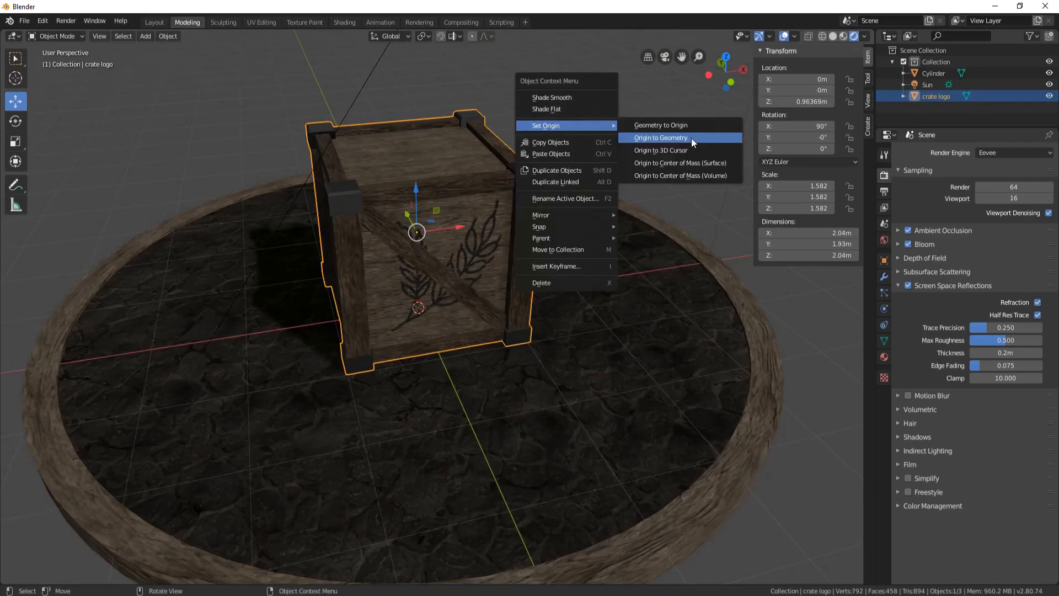
{"action": "left_click", "coordinate": [690, 138]}
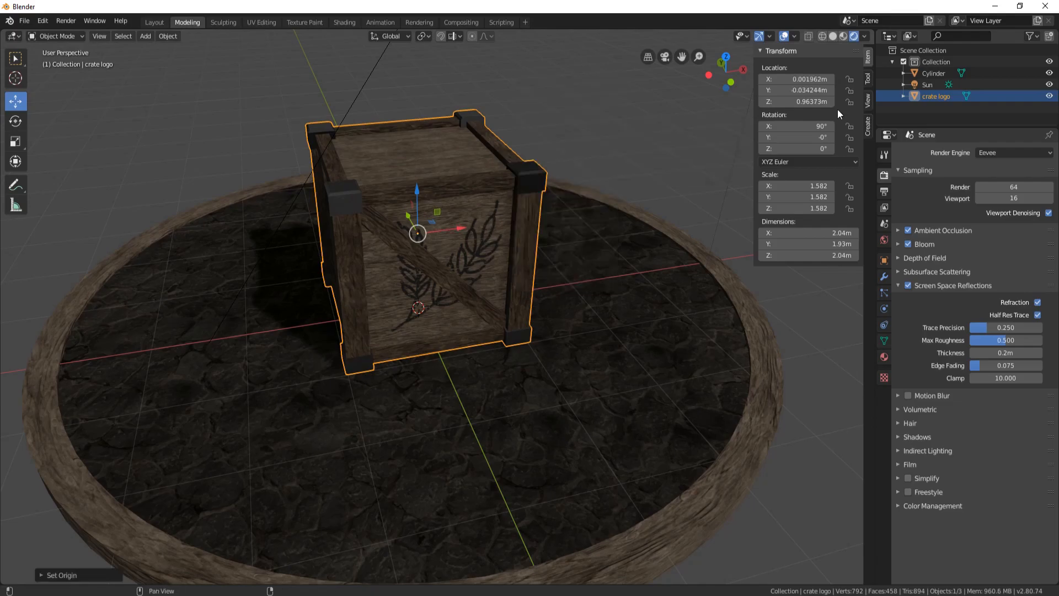
Step: Rename the joined crate object as Crate and the round base object as Floor
{"action": "double_click", "coordinate": [937, 98]}
{"action": "type", "text": "Cr"}
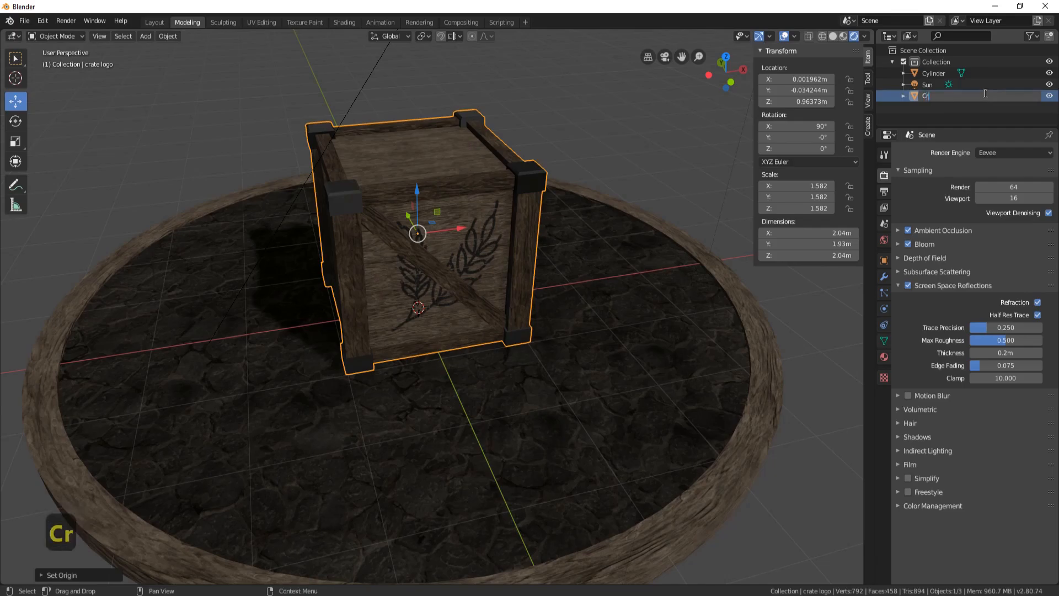
{"action": "type", "text": "ate"}
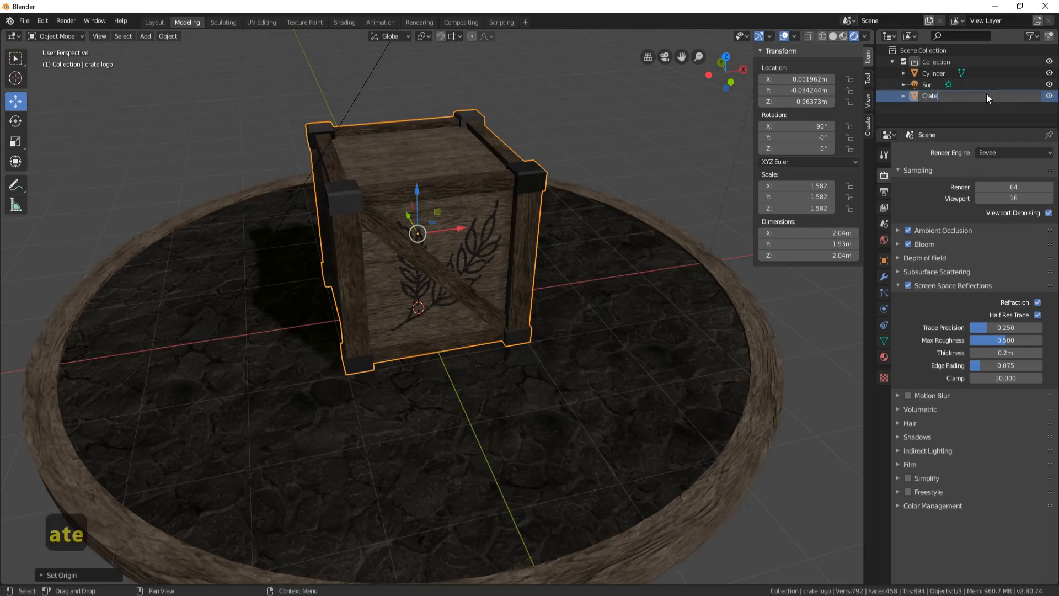
{"action": "key", "text": "Return"}
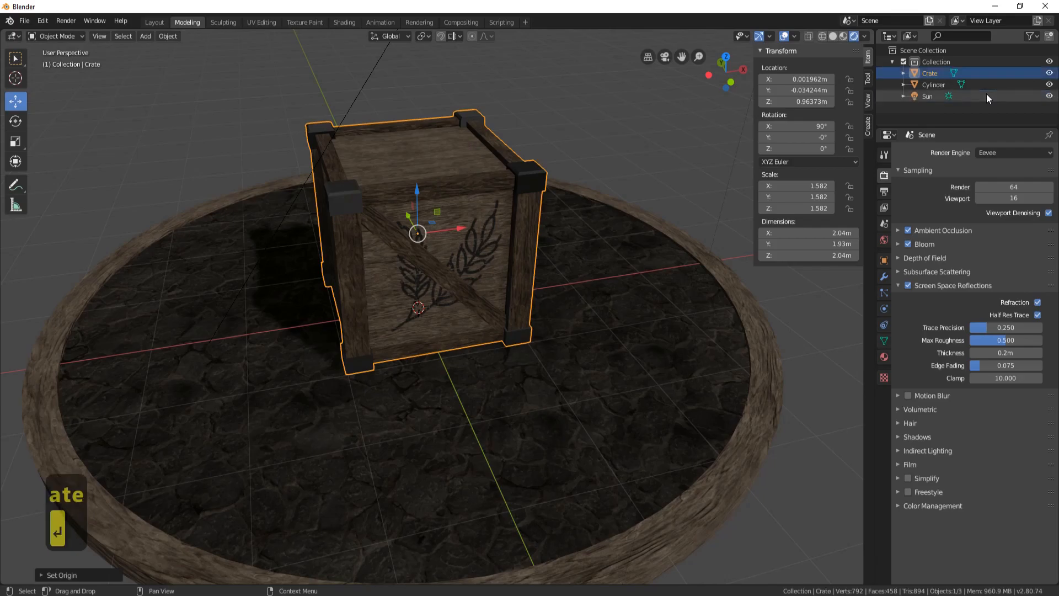
{"action": "double_click", "coordinate": [937, 84]}
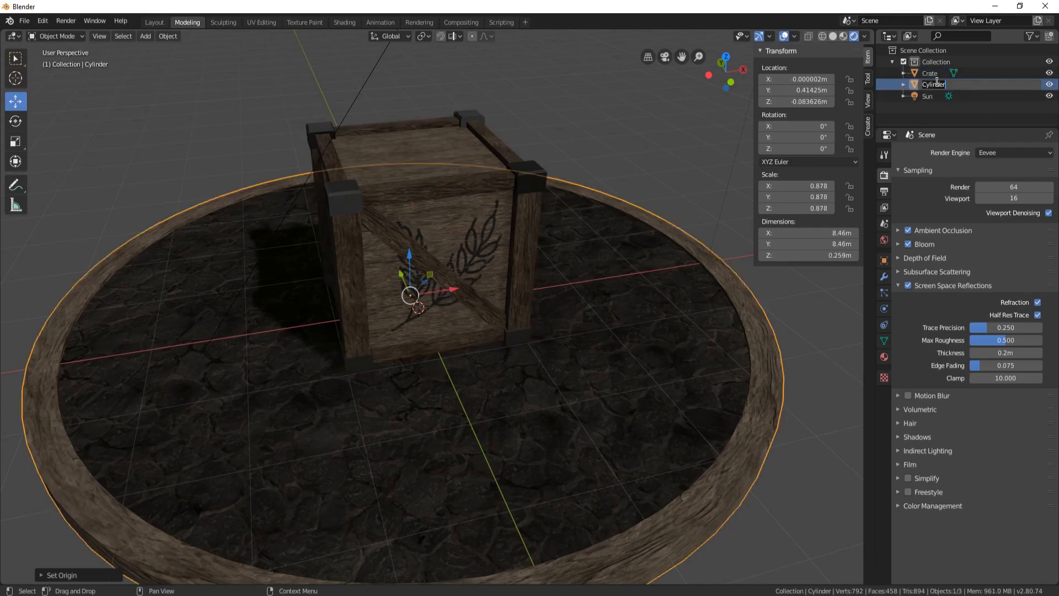
{"action": "type", "text": "Floor"}
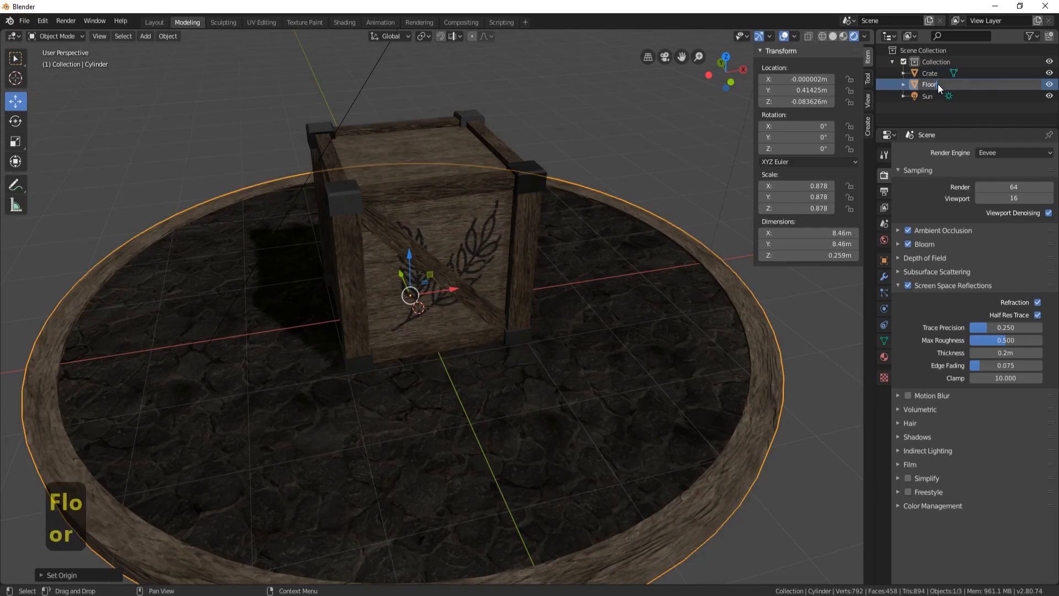
{"action": "key", "text": "Return"}
Step: Move the crate along the negative X direction to free space for a second crate on the floor
{"action": "scroll", "coordinate": [525, 273], "scroll_direction": "down", "scroll_amount": 5}
{"action": "mouse_move", "coordinate": [494, 277]}
{"action": "middle_mouse_down"}
{"action": "mouse_move", "coordinate": [460, 292]}
{"action": "mouse_move", "coordinate": [494, 288]}
{"action": "middle_mouse_up"}
{"action": "middle_click_drag", "start_coordinate": [508, 362], "coordinate": [507, 322]}
{"action": "left_click", "coordinate": [477, 264]}
{"action": "left_click_drag", "start_coordinate": [480, 269], "coordinate": [558, 400]}
Step: Duplicate the crate, place the copy at about 1.32 m on X and rotate it to about 140° around Z
{"action": "key", "text": "shift+d"}
{"action": "key", "text": "Return"}
{"action": "key", "text": "r"}
{"action": "key", "text": "z"}
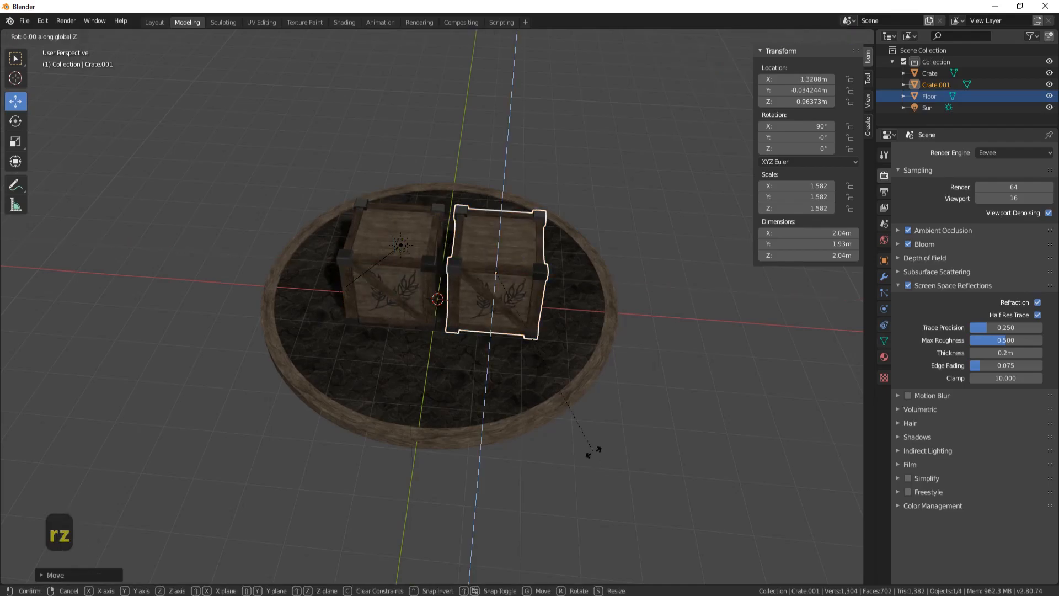
{"action": "left_click", "coordinate": [524, 103]}
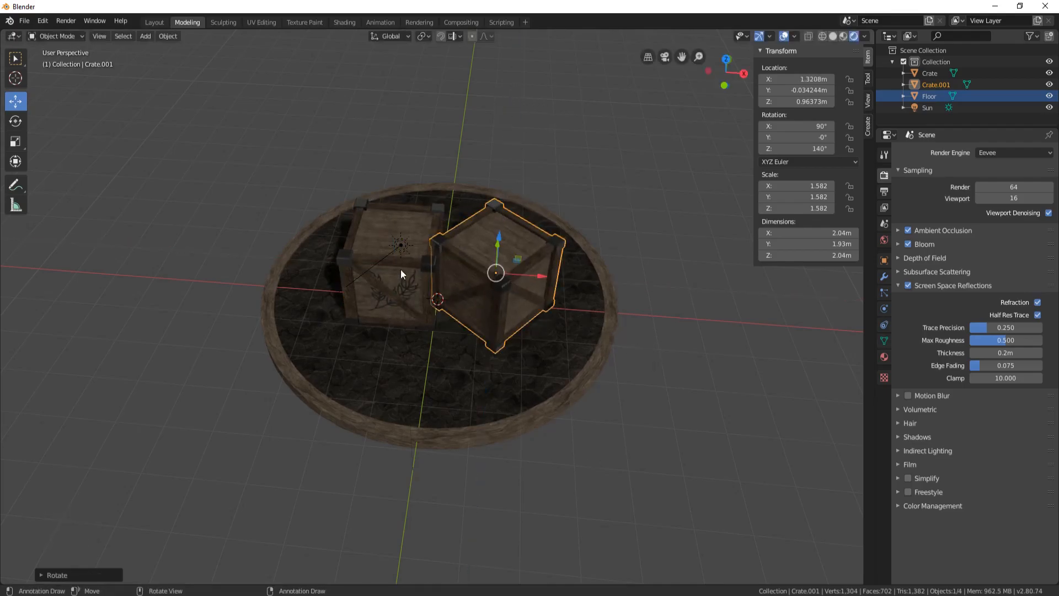
Step: Rotate the original crate to about 14.2° around Z and shift it farther from the copy along negative X
{"action": "left_click", "coordinate": [402, 297]}
{"action": "key", "text": "r"}
{"action": "key", "text": "z"}
{"action": "left_click", "coordinate": [460, 296]}
{"action": "key", "text": "g"}
{"action": "key", "text": "x"}
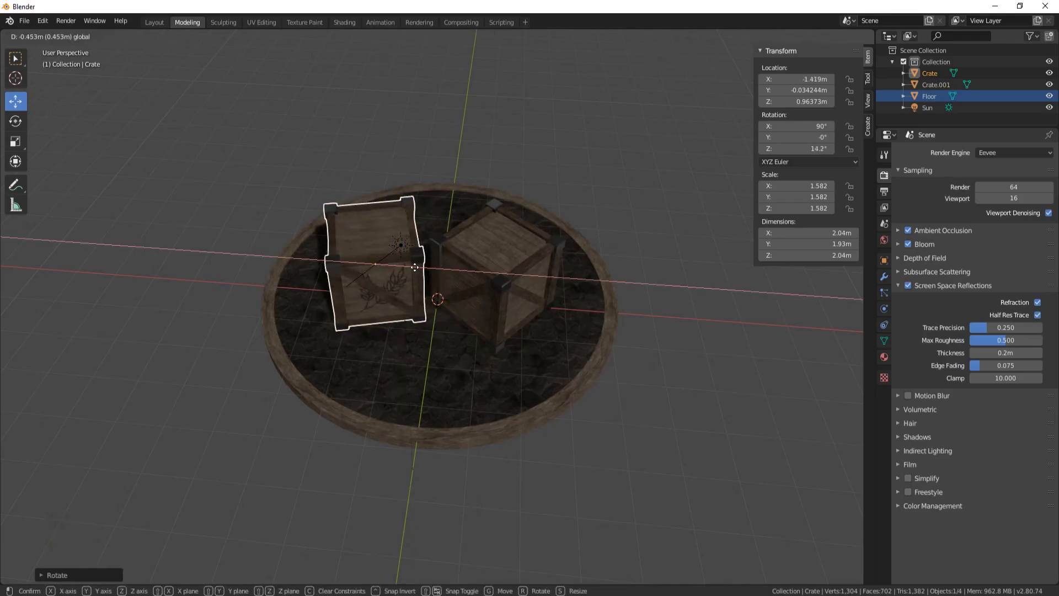
{"action": "left_click", "coordinate": [469, 257]}
{"action": "middle_click_drag", "start_coordinate": [469, 257], "coordinate": [472, 298]}
Step: Move the second crate to about 1.26 m on X and 0.73 m on Y on the round floor
{"action": "left_click", "coordinate": [494, 270]}
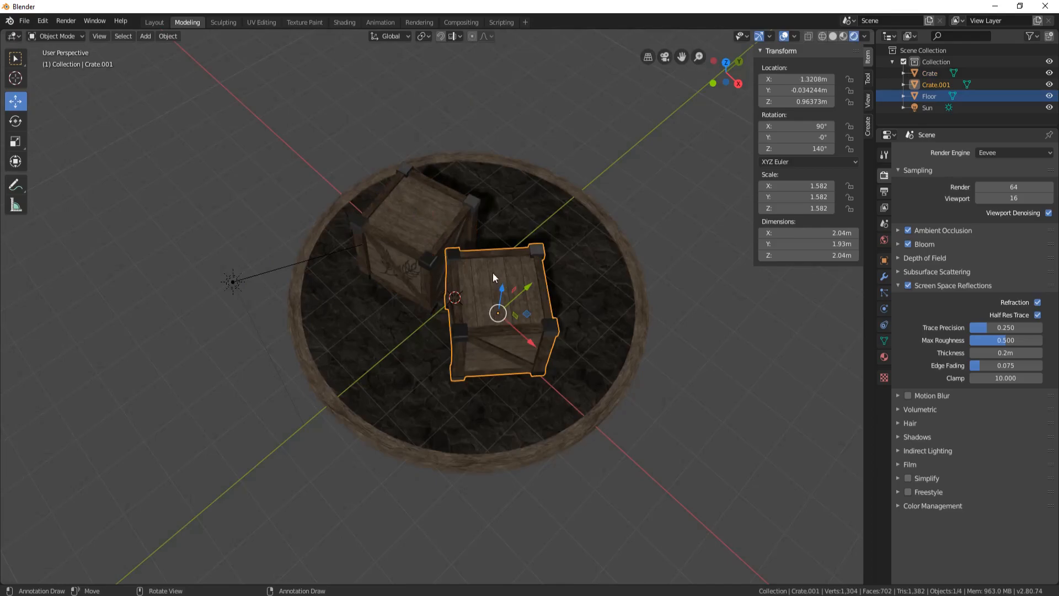
{"action": "key", "text": "g"}
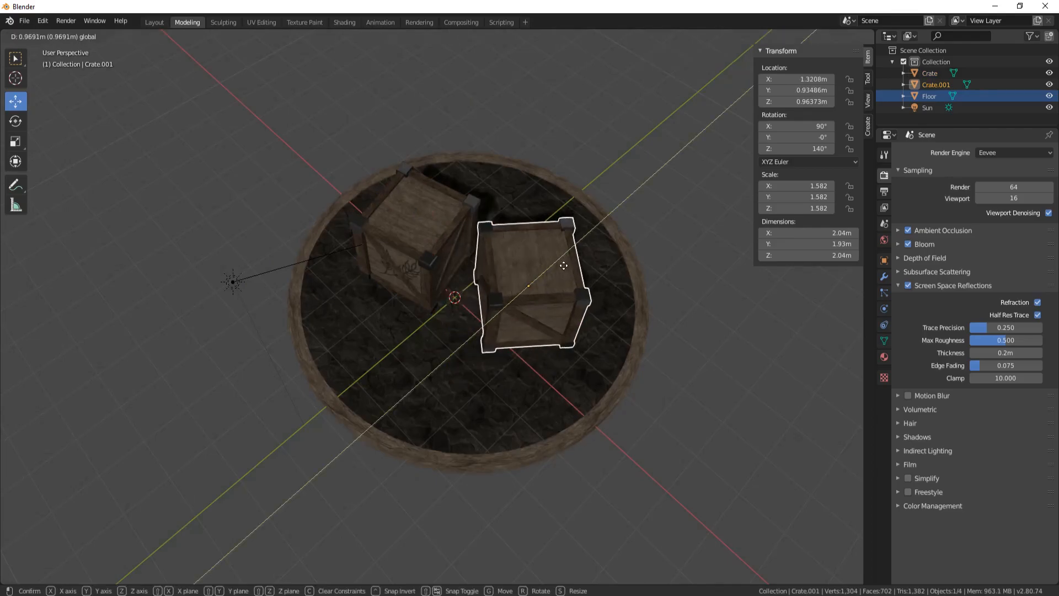
{"action": "left_click", "coordinate": [567, 286]}
{"action": "key", "text": "g"}
{"action": "key", "text": "x"}
{"action": "left_click", "coordinate": [557, 320]}
Step: Duplicate the second crate and stack the copy across the two lower crates at about -0.14 m on X and 2.89 m on Z
{"action": "middle_click_drag", "start_coordinate": [560, 351], "coordinate": [623, 319]}
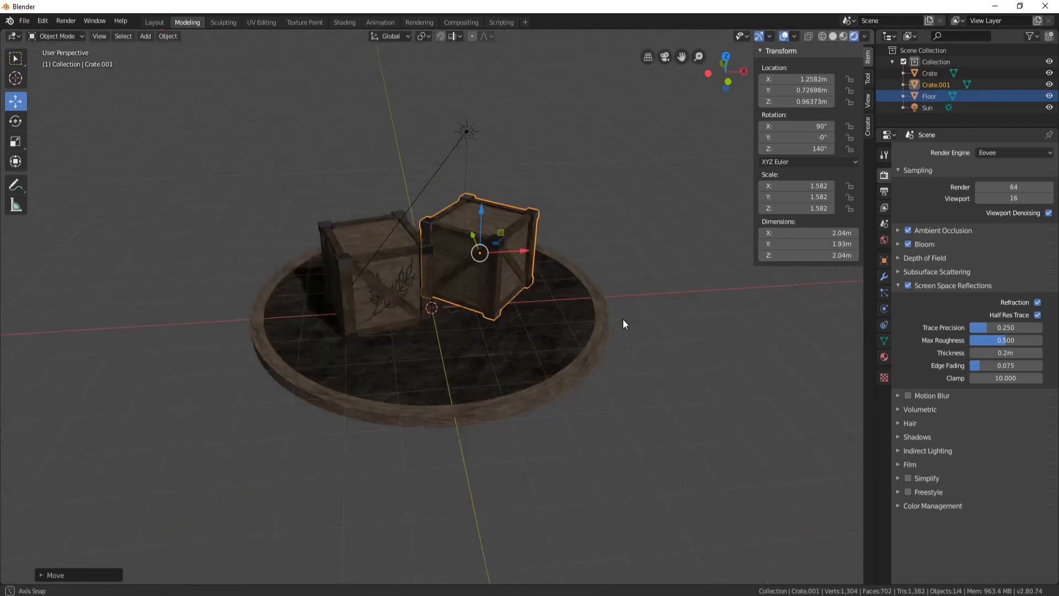
{"action": "middle_click_drag", "start_coordinate": [525, 290], "coordinate": [549, 347], "text": "shift"}
{"action": "middle_click_drag", "start_coordinate": [549, 346], "coordinate": [516, 315]}
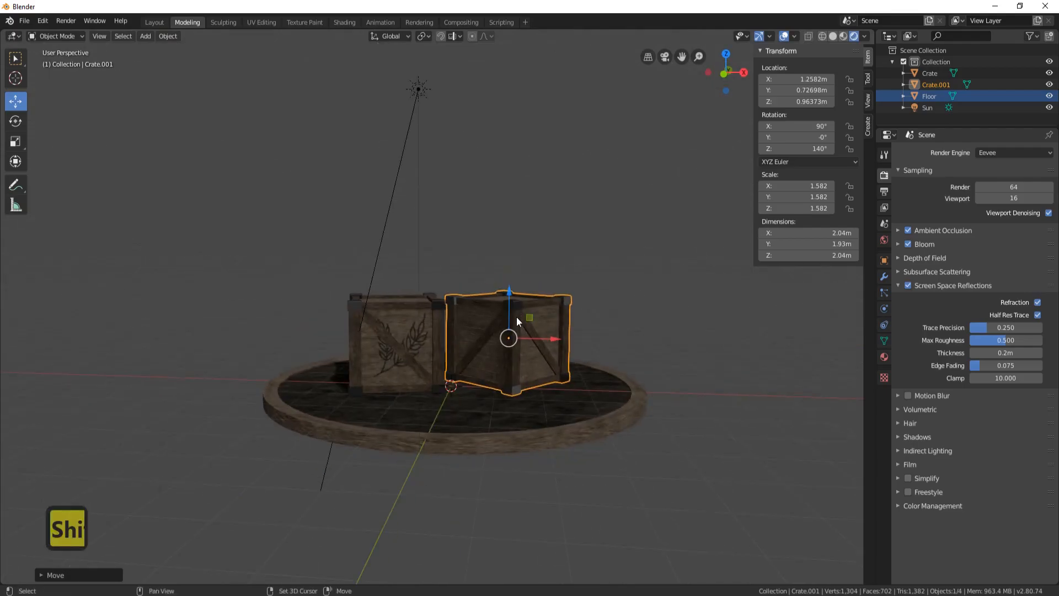
{"action": "key", "text": "shift+d"}
{"action": "key", "text": "Delete"}
{"action": "key", "text": "Return"}
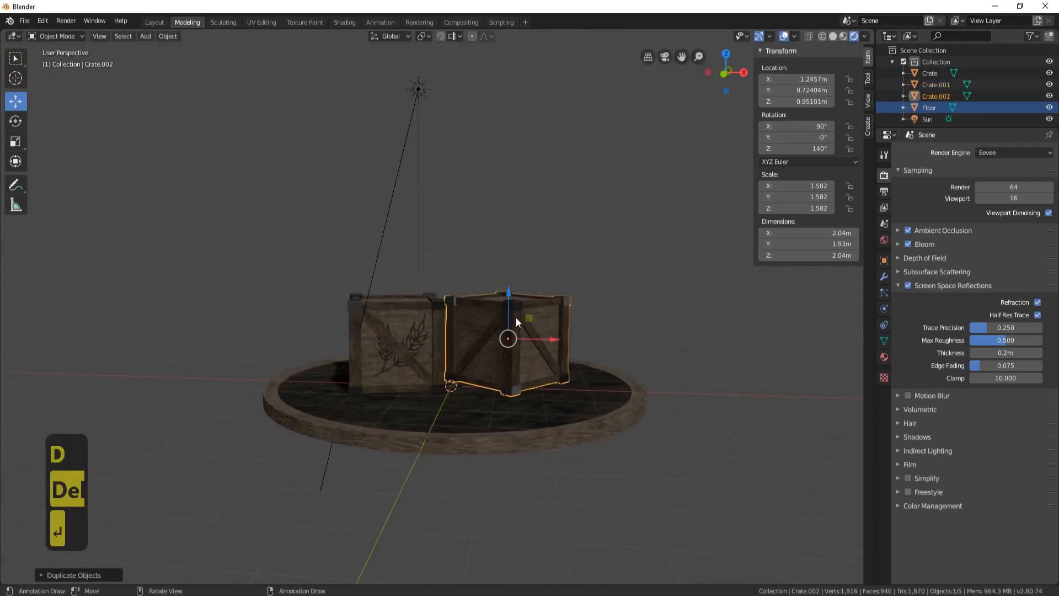
{"action": "left_click_drag", "start_coordinate": [511, 292], "coordinate": [511, 204]}
{"action": "left_click_drag", "start_coordinate": [562, 252], "coordinate": [504, 279]}
{"action": "scroll", "coordinate": [588, 314], "scroll_direction": "up", "scroll_amount": 3}
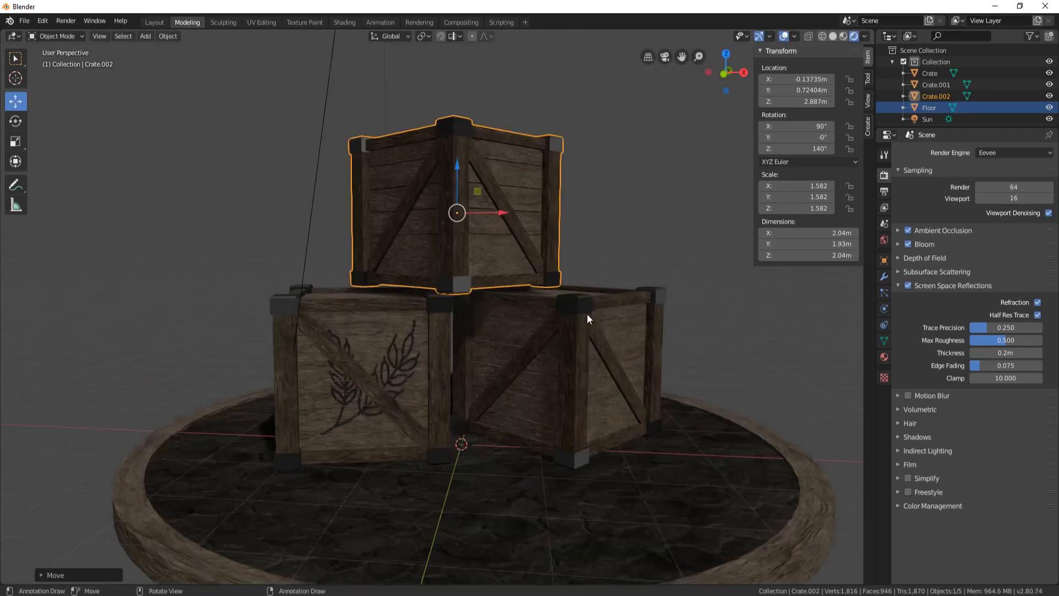
Step: Rotate the top crate to about -26° around Z and lower it to about 2.80 m on Z
{"action": "key", "text": "r"}
{"action": "key", "text": "z"}
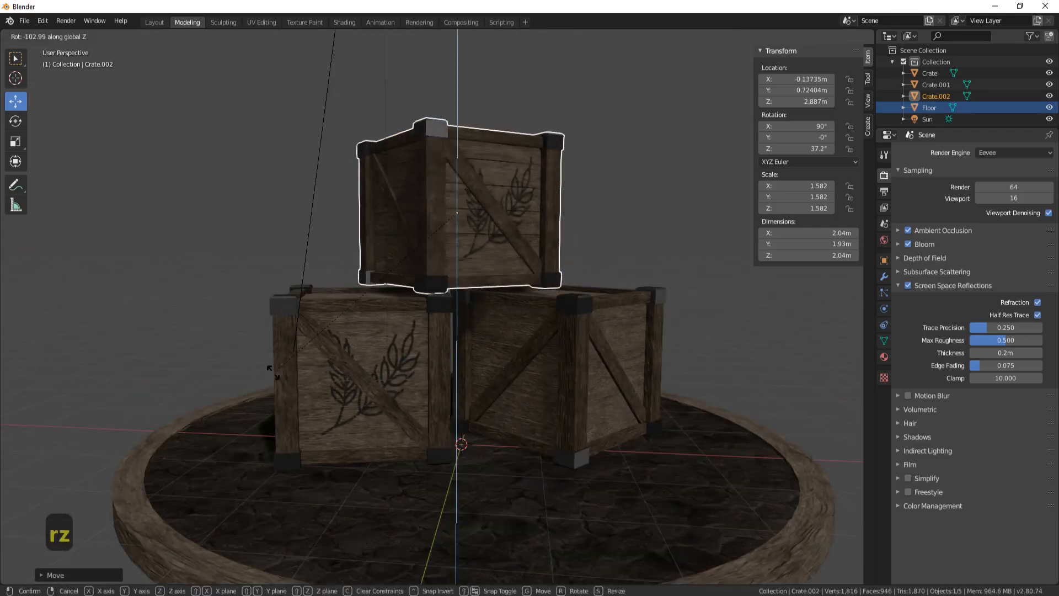
{"action": "left_click", "coordinate": [23, 499]}
{"action": "key", "text": "r"}
{"action": "key", "text": "z"}
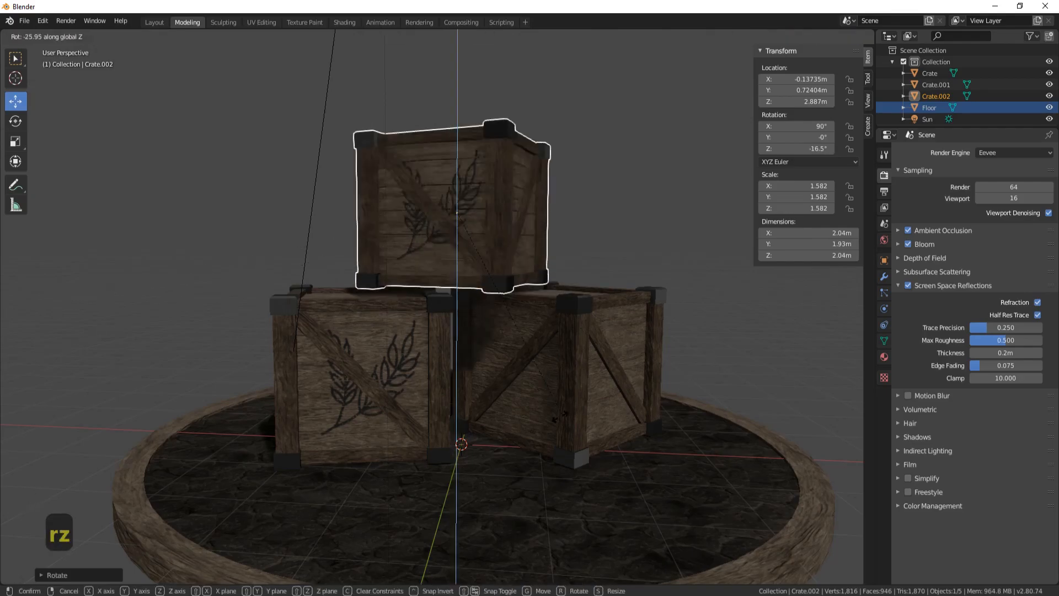
{"action": "left_click", "coordinate": [528, 430]}
{"action": "left_click_drag", "start_coordinate": [457, 168], "coordinate": [462, 176]}
Step: Shift the top crate to about 0.55 m on Y so it sits over both lower crates, and deselect everything
{"action": "scroll", "coordinate": [501, 220], "scroll_direction": "down", "scroll_amount": 4}
{"action": "middle_click_drag", "start_coordinate": [501, 218], "coordinate": [581, 327]}
{"action": "key", "text": "a"}
{"action": "key", "text": "a"}
{"action": "scroll", "coordinate": [522, 311], "scroll_direction": "up", "scroll_amount": 3}
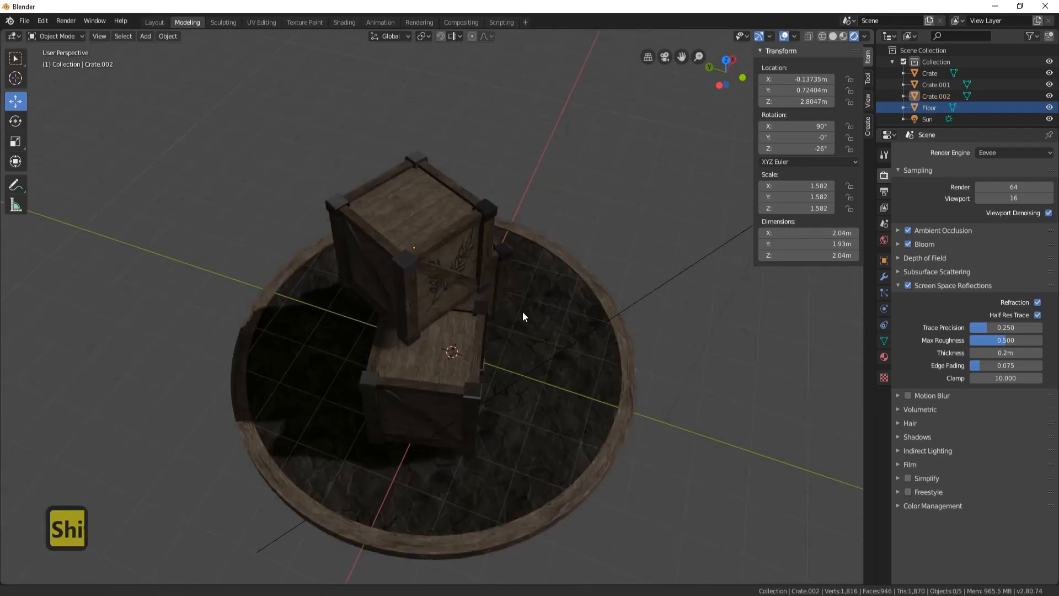
{"action": "middle_click_drag", "start_coordinate": [522, 311], "coordinate": [482, 319]}
{"action": "left_click", "coordinate": [482, 319]}
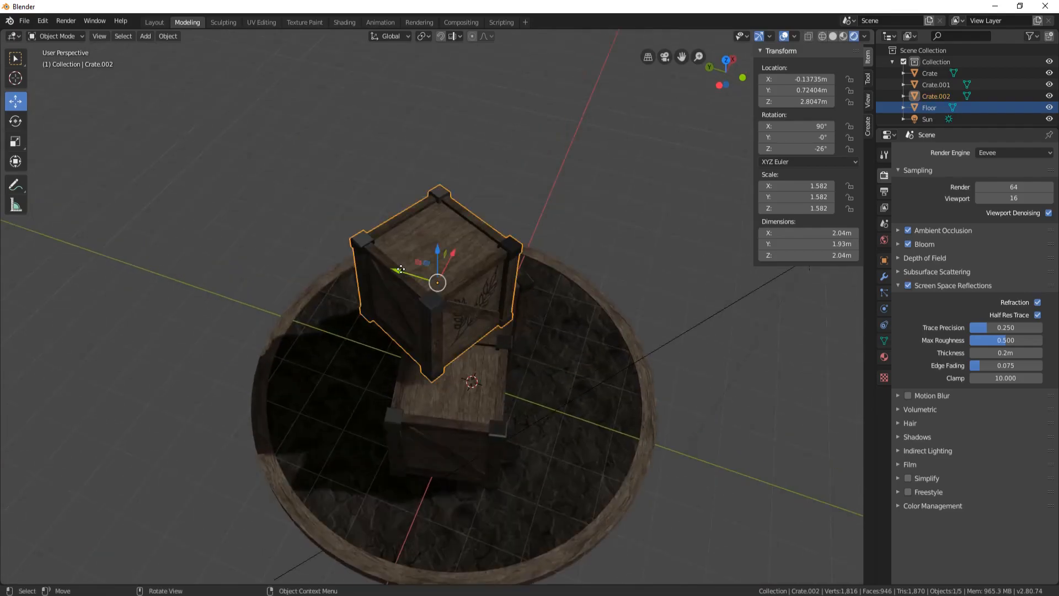
{"action": "left_click_drag", "start_coordinate": [401, 269], "coordinate": [409, 272]}
{"action": "middle_click_drag", "start_coordinate": [651, 309], "coordinate": [563, 261]}
{"action": "mouse_move", "coordinate": [569, 327]}
{"action": "middle_mouse_down"}
{"action": "mouse_move", "coordinate": [504, 297]}
{"action": "mouse_move", "coordinate": [566, 332]}
{"action": "middle_mouse_up"}
{"action": "key", "text": "a"}
{"action": "key", "text": "a"}
{"action": "middle_click_drag", "start_coordinate": [517, 365], "coordinate": [527, 283]}
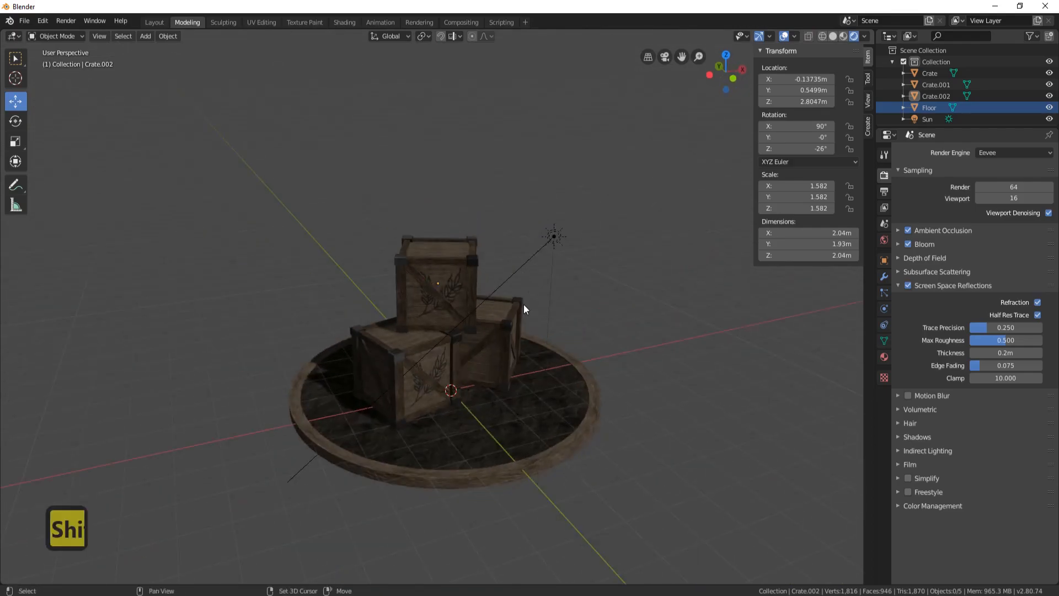
Step: Add a camera to the scene and switch to its view
{"action": "key", "text": "shift+a"}
{"action": "left_click", "coordinate": [534, 307]}
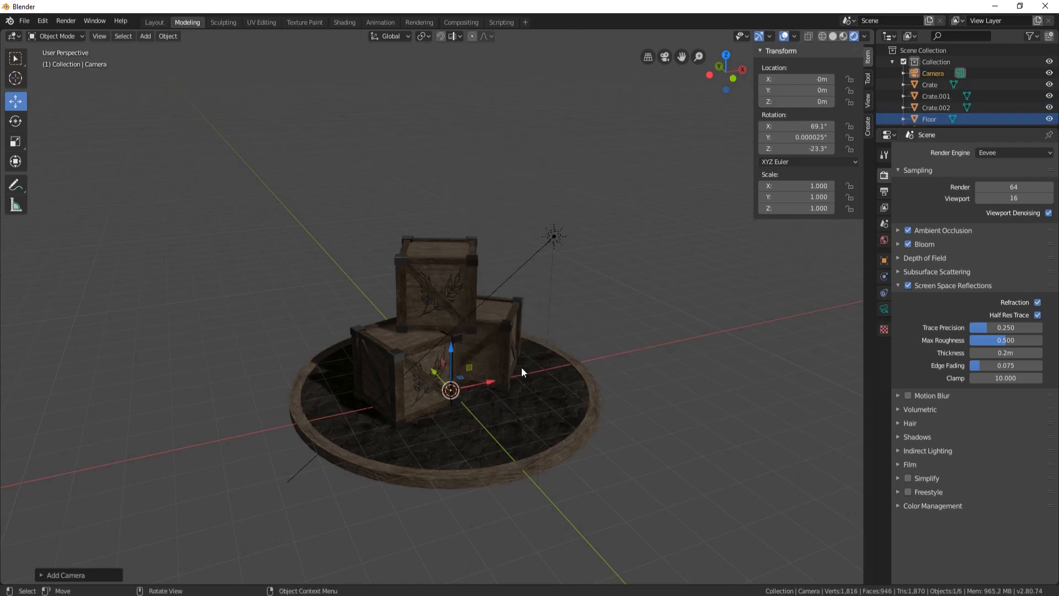
{"action": "key", "text": "KP_0"}
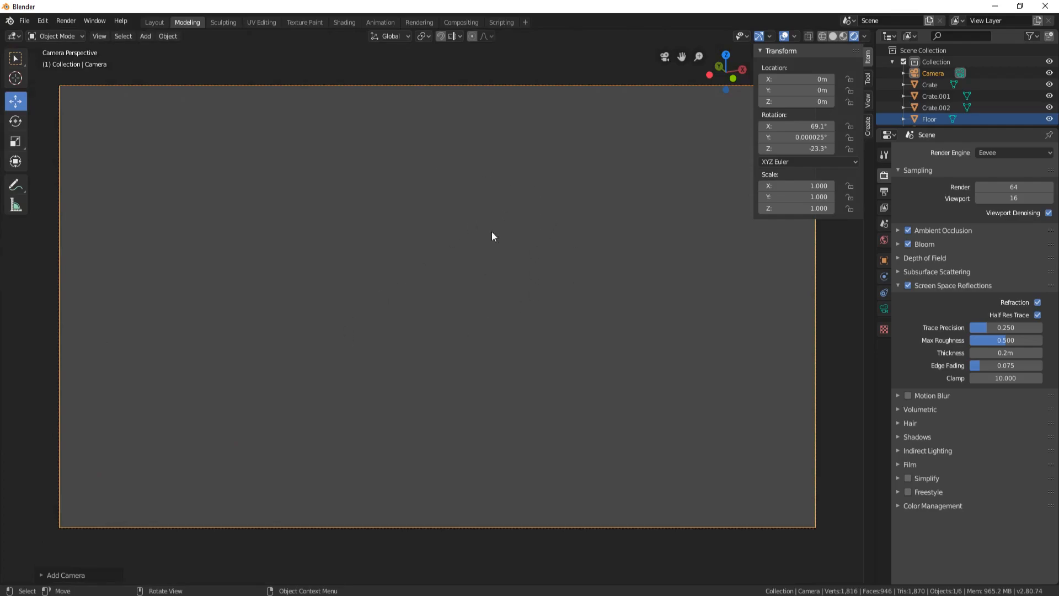
Step: Enable Lock Camera to View so that view navigation moves the camera
{"action": "scroll", "coordinate": [500, 270], "scroll_direction": "down", "scroll_amount": 3}
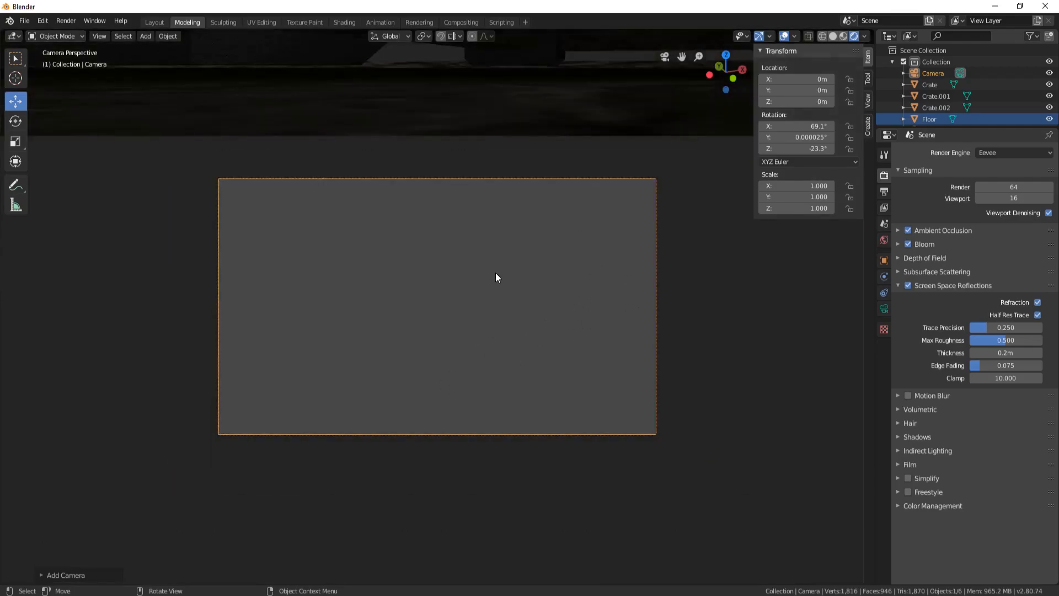
{"action": "scroll", "coordinate": [495, 272], "scroll_direction": "up", "scroll_amount": 3}
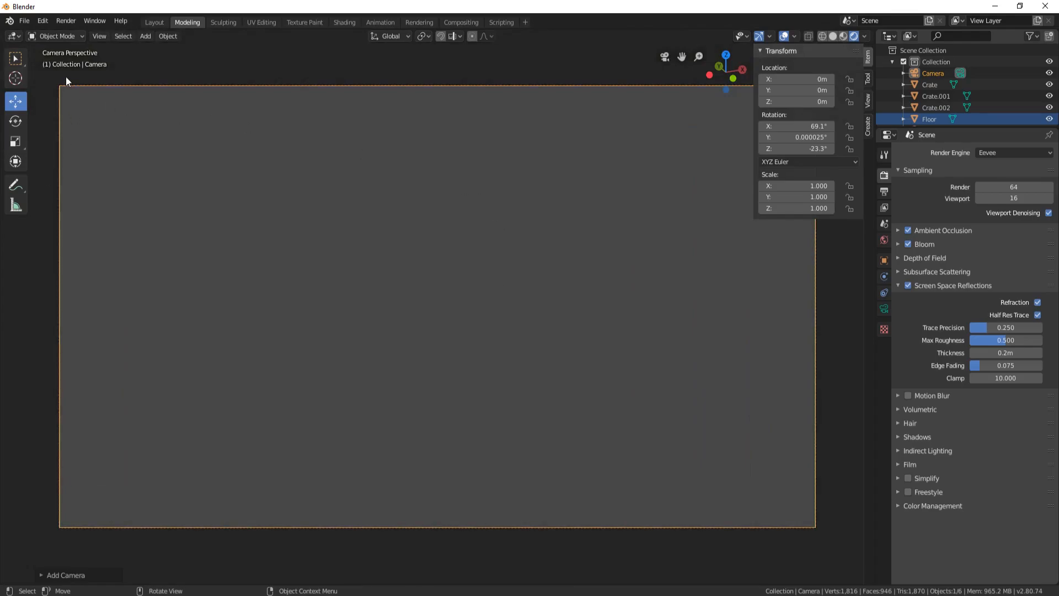
{"action": "scroll", "coordinate": [213, 164], "scroll_direction": "up", "scroll_amount": 1}
{"action": "scroll", "coordinate": [213, 164], "scroll_direction": "down", "scroll_amount": 1}
{"action": "key", "text": "n"}
{"action": "key", "text": "n"}
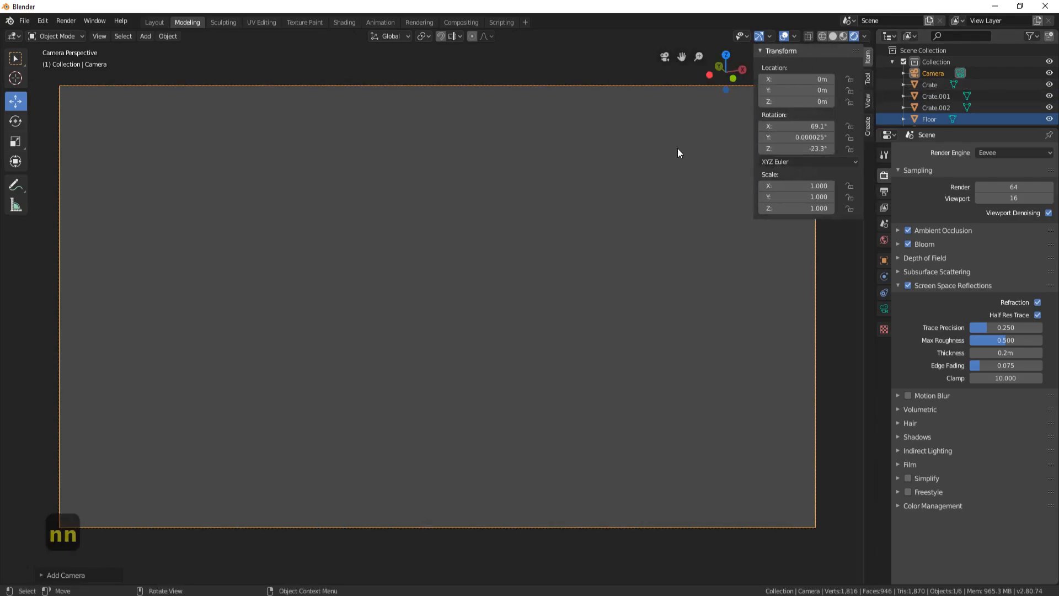
{"action": "left_click", "coordinate": [868, 102]}
{"action": "left_click", "coordinate": [853, 192]}
{"action": "key", "text": "n"}
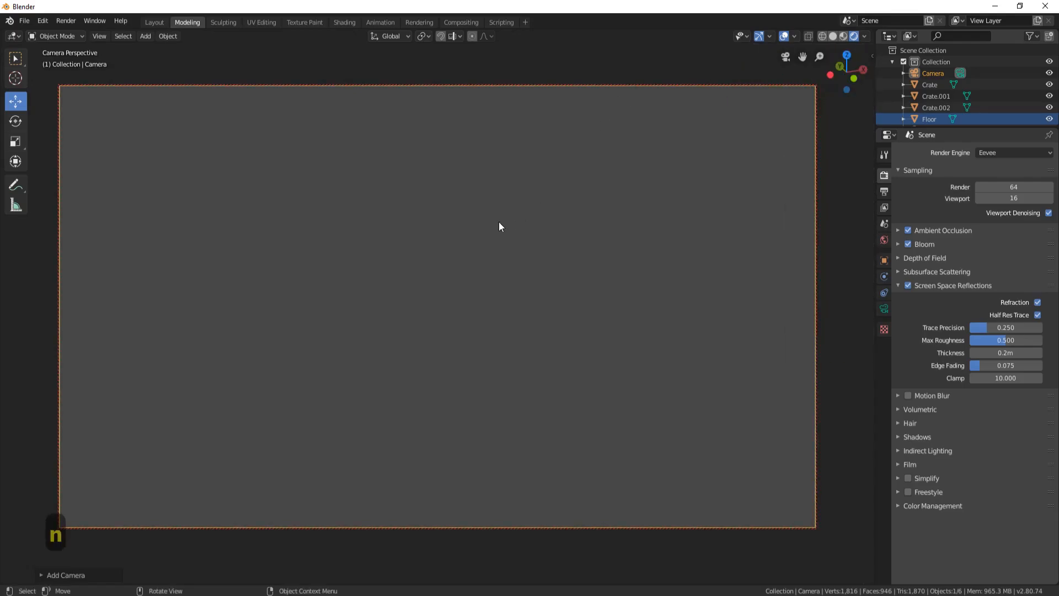
Step: Reposition the camera to frame the whole crate stack and round floor from a raised angle
{"action": "scroll", "coordinate": [496, 218], "scroll_direction": "down", "scroll_amount": 3}
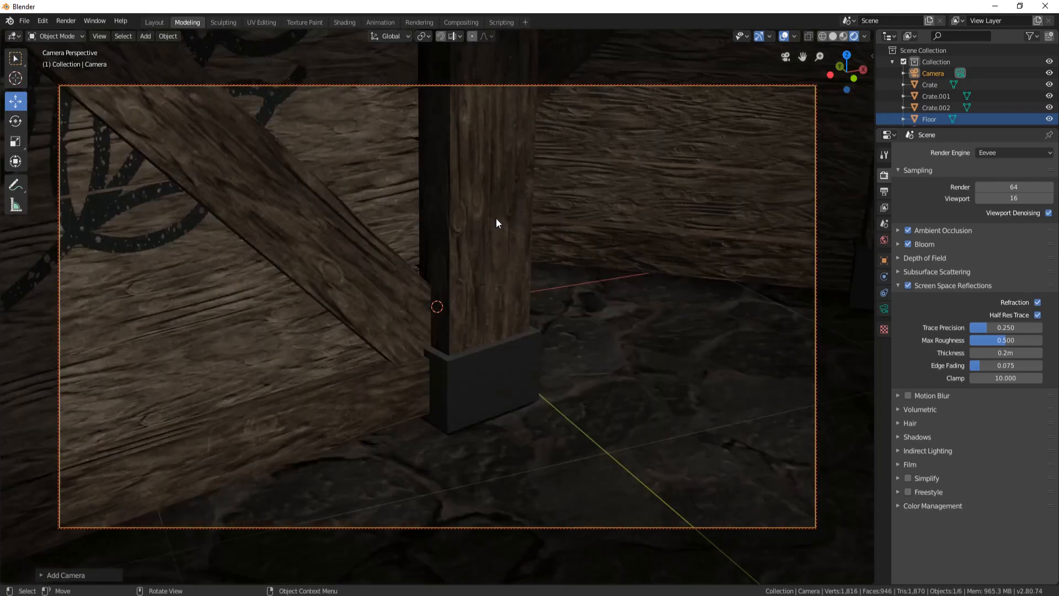
{"action": "scroll", "coordinate": [495, 217], "scroll_direction": "down", "scroll_amount": 5}
{"action": "scroll", "coordinate": [495, 217], "scroll_direction": "down", "scroll_amount": 3}
{"action": "mouse_move", "coordinate": [470, 217]}
{"action": "middle_mouse_down"}
{"action": "mouse_move", "coordinate": [479, 214]}
{"action": "mouse_move", "coordinate": [438, 226]}
{"action": "mouse_move", "coordinate": [472, 201]}
{"action": "mouse_move", "coordinate": [466, 266]}
{"action": "mouse_move", "coordinate": [462, 224]}
{"action": "middle_mouse_up"}
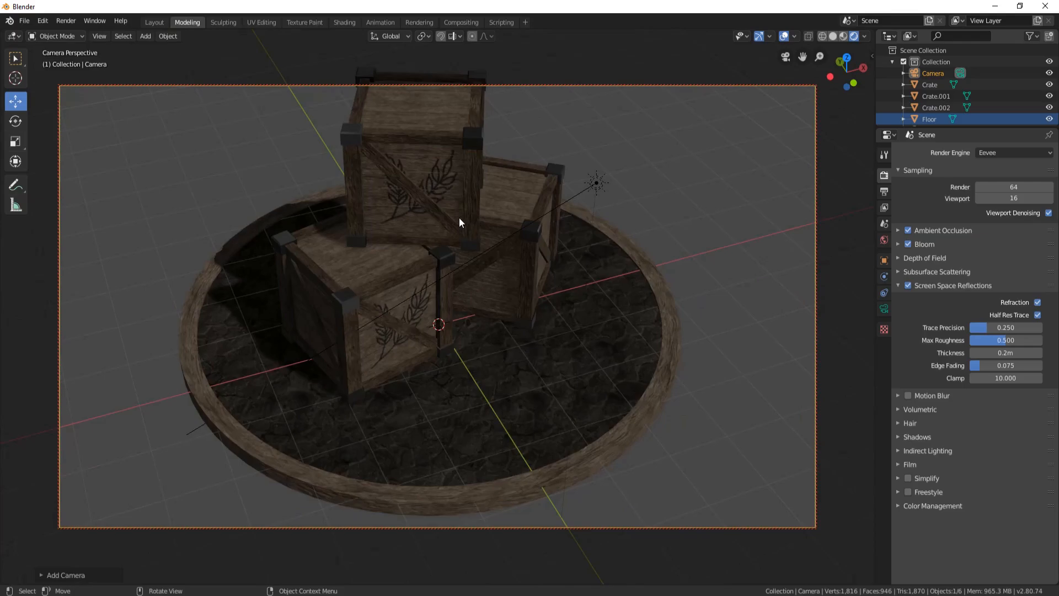
{"action": "scroll", "coordinate": [464, 240], "scroll_direction": "up", "scroll_amount": 1}
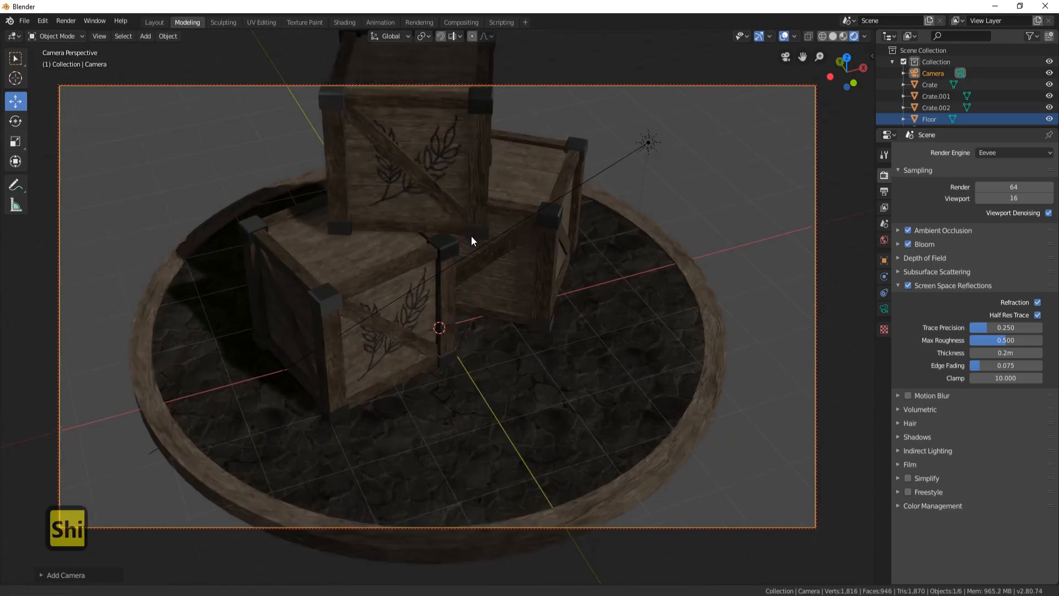
{"action": "scroll", "coordinate": [440, 248], "scroll_direction": "down", "scroll_amount": 2}
{"action": "middle_click_drag", "start_coordinate": [445, 246], "coordinate": [444, 262], "text": "shift"}
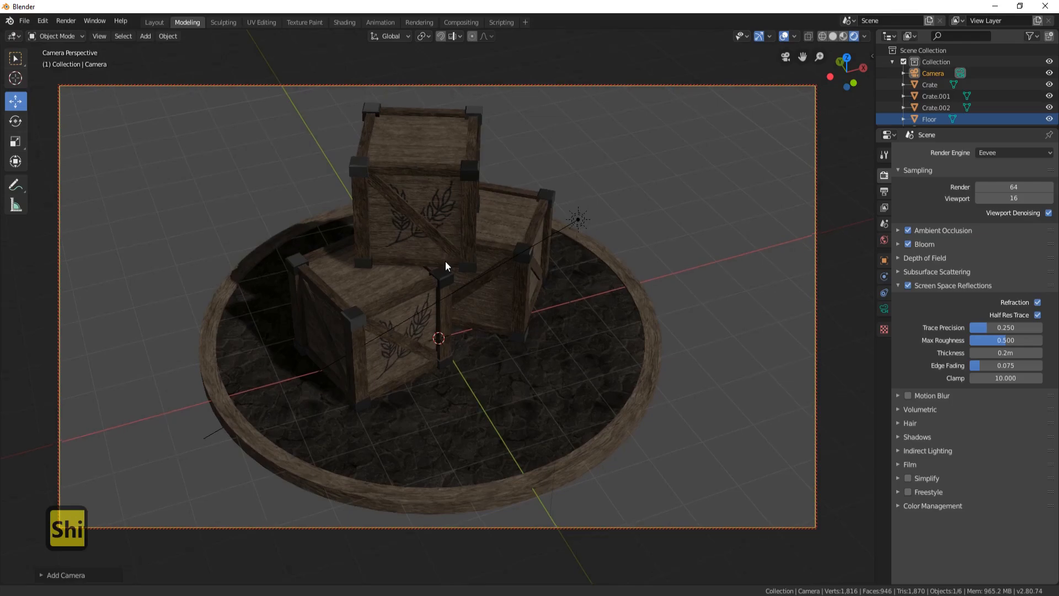
{"action": "scroll", "coordinate": [454, 254], "scroll_direction": "up", "scroll_amount": 1}
{"action": "scroll", "coordinate": [451, 259], "scroll_direction": "down", "scroll_amount": 2}
{"action": "scroll", "coordinate": [450, 260], "scroll_direction": "up", "scroll_amount": 1}
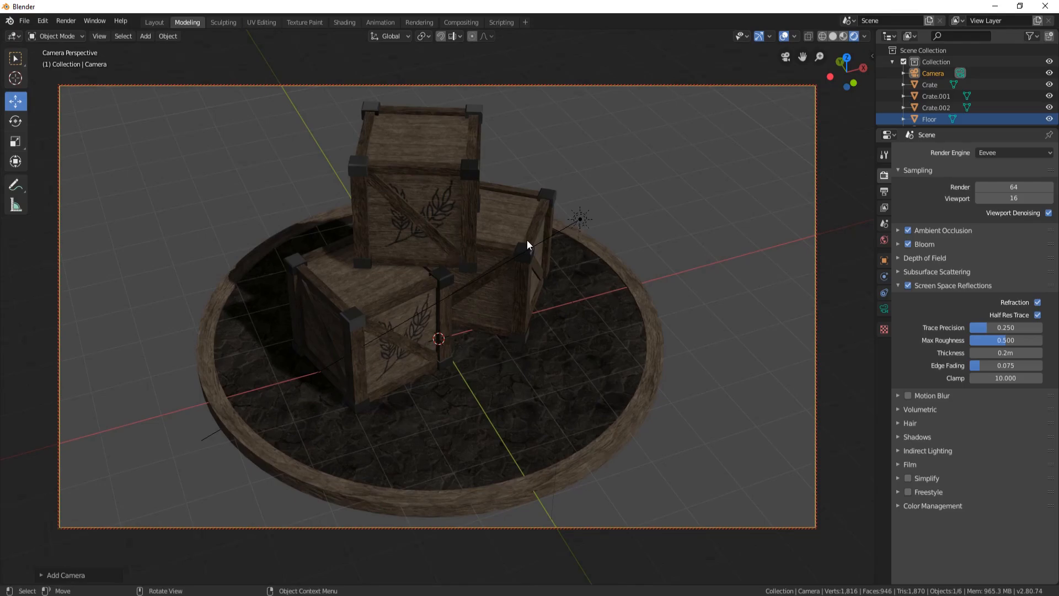
Step: Disable Lock Camera to View and leave the camera view to navigate the scene freely
{"action": "key", "text": "n"}
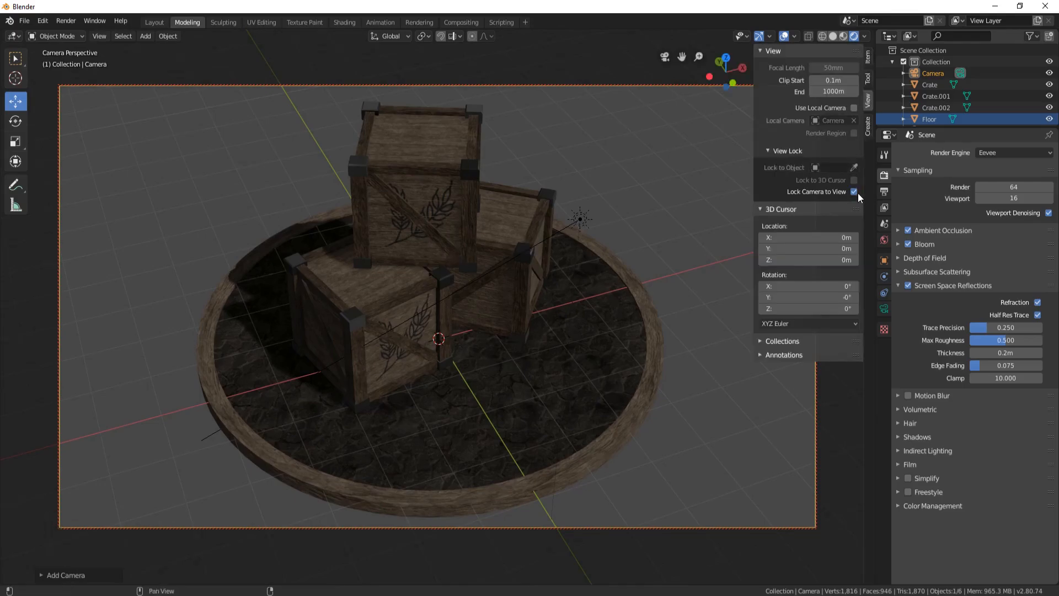
{"action": "left_click", "coordinate": [854, 192]}
{"action": "key", "text": "n"}
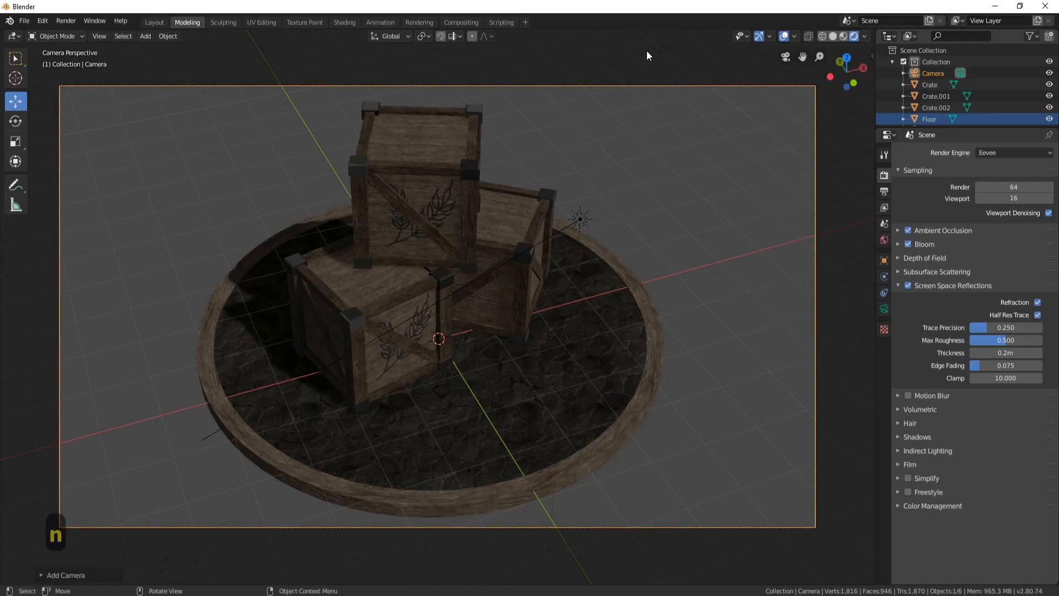
{"action": "middle_click_drag", "start_coordinate": [653, 54], "coordinate": [488, 202]}
{"action": "scroll", "coordinate": [487, 202], "scroll_direction": "down", "scroll_amount": 2}
{"action": "middle_click_drag", "start_coordinate": [490, 318], "coordinate": [502, 297]}
{"action": "scroll", "coordinate": [500, 298], "scroll_direction": "up", "scroll_amount": 4}
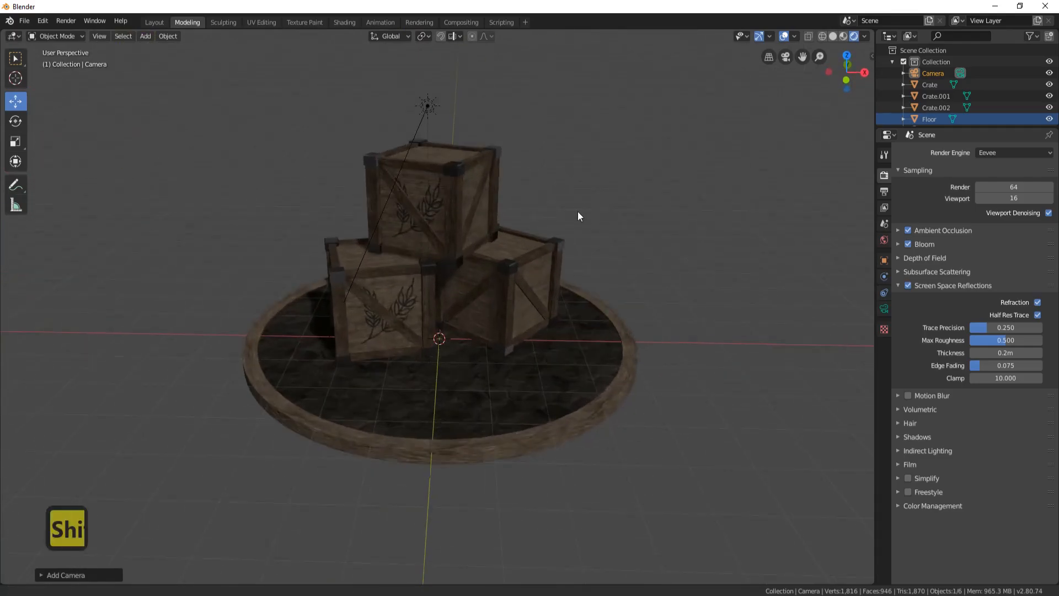
{"action": "middle_click_drag", "start_coordinate": [578, 199], "coordinate": [602, 212]}
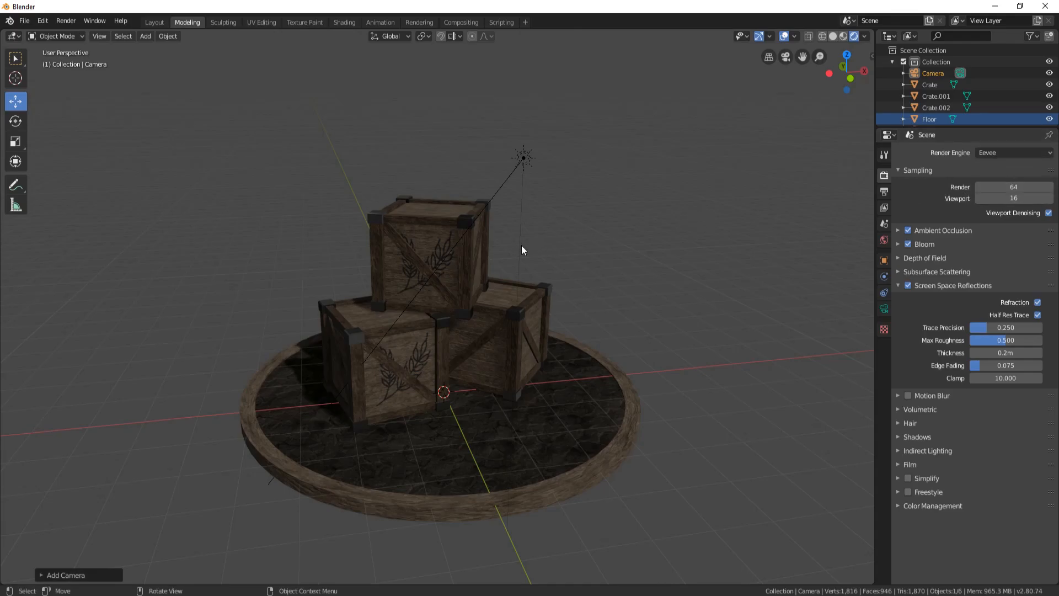
Step: Render the crate scene from the camera with Eevee, inspect the image and close the render window
{"action": "key", "text": "F12"}
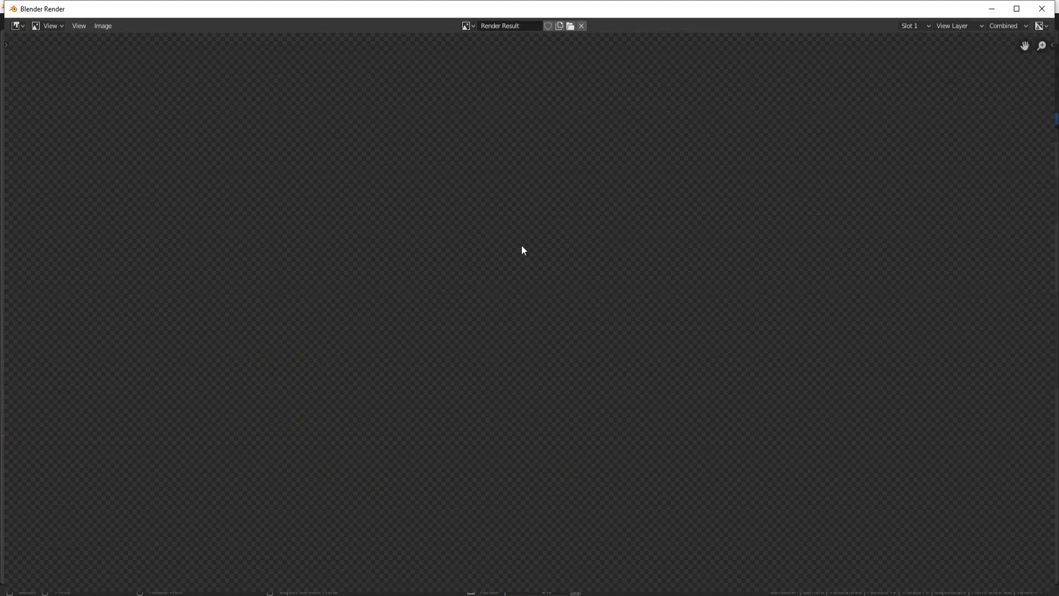
{"action": "scroll", "coordinate": [571, 259], "scroll_direction": "down", "scroll_amount": 2}
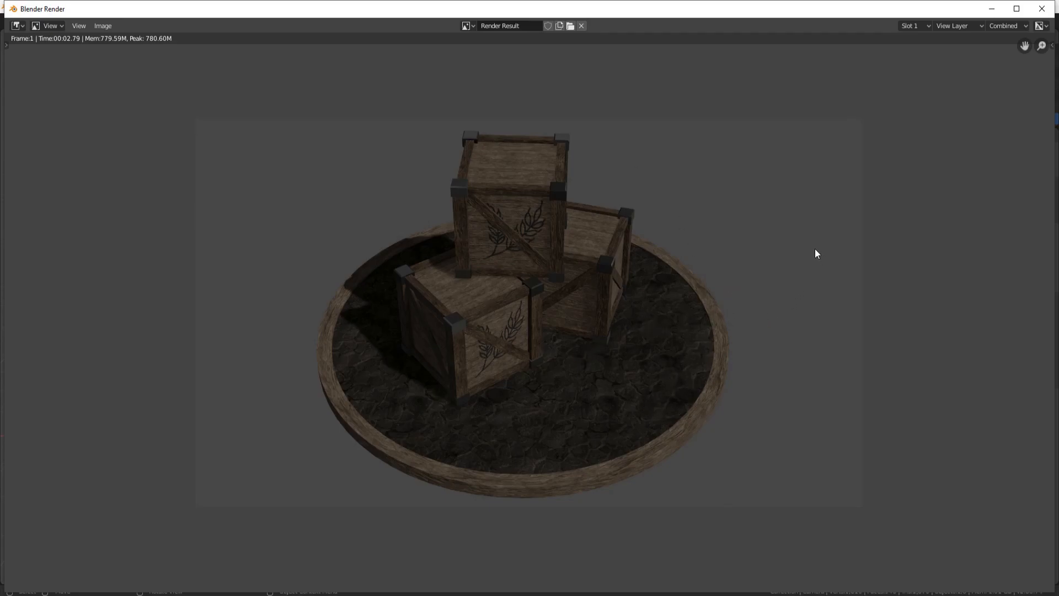
{"action": "key", "text": "Escape"}
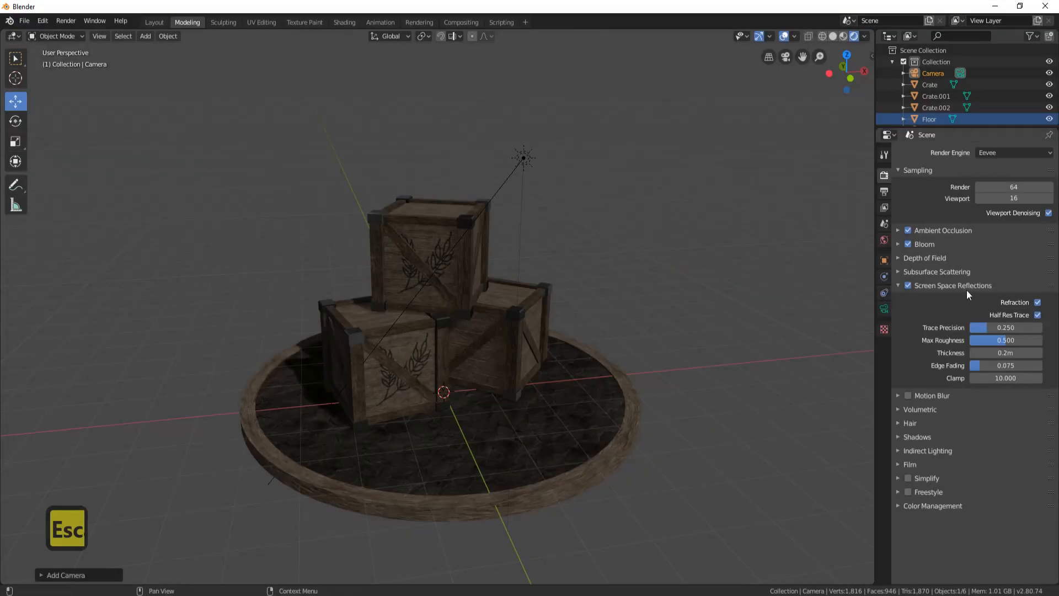
Step: Lighten the world background color to a medium grey
{"action": "left_click", "coordinate": [884, 240]}
{"action": "left_click", "coordinate": [1037, 228]}
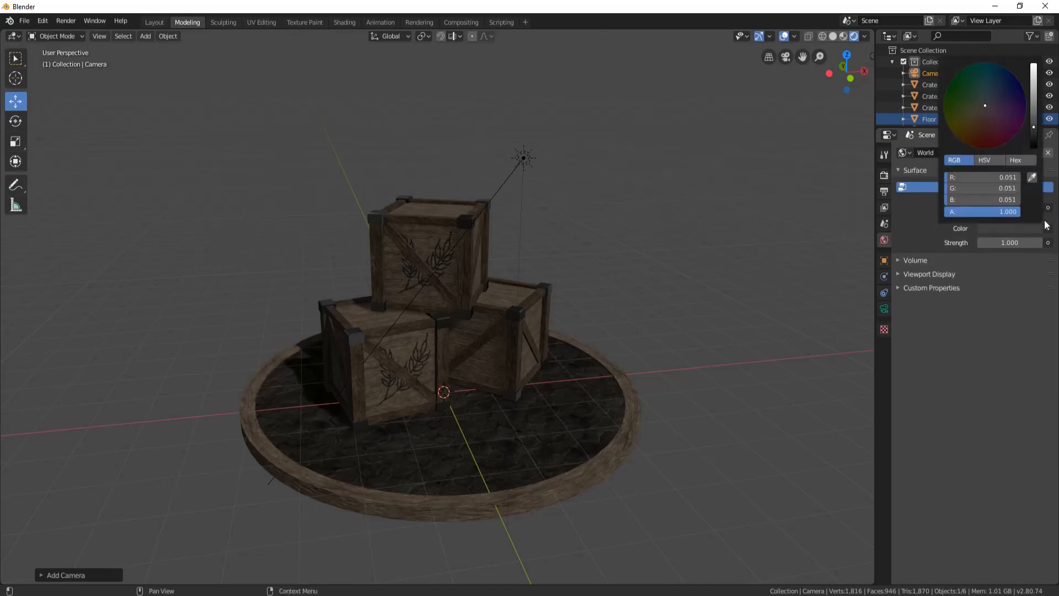
{"action": "left_click", "coordinate": [1034, 94]}
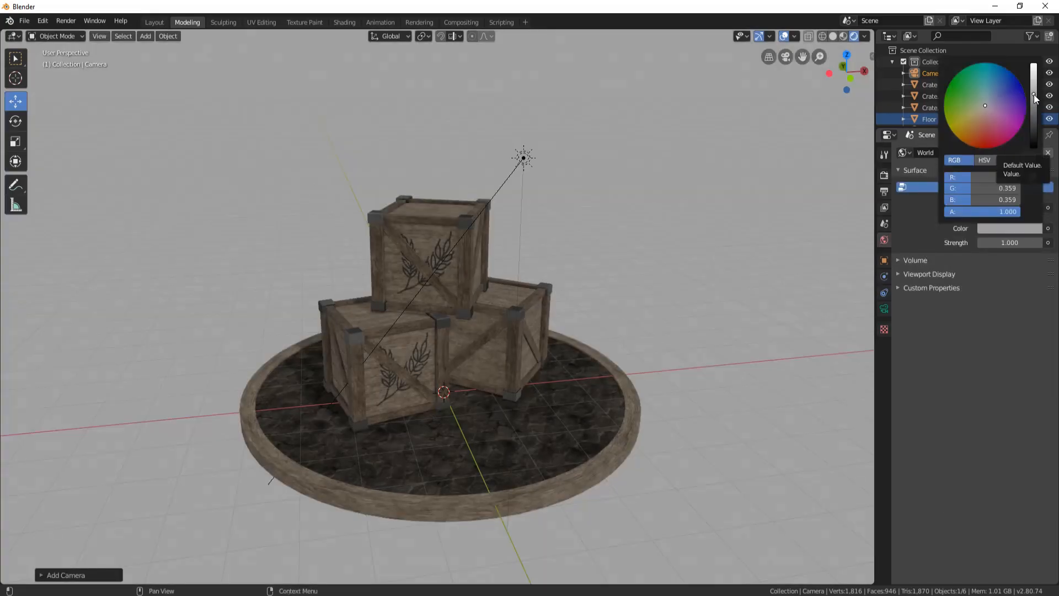
{"action": "left_click_drag", "start_coordinate": [1034, 95], "coordinate": [1033, 100]}
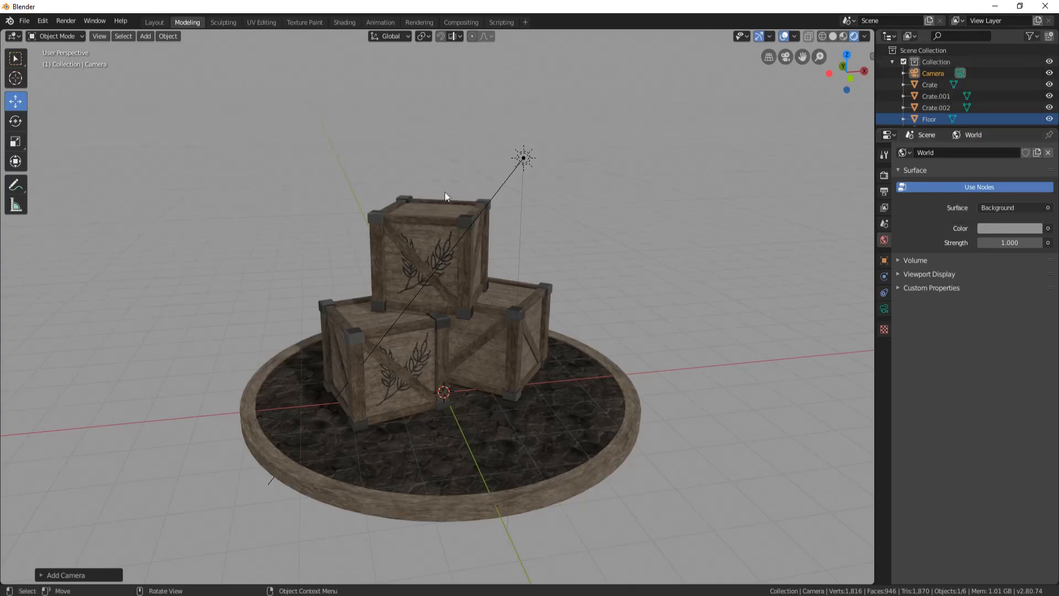
Step: Switch the render engine to Cycles, render the crate scene and close the render window
{"action": "left_click", "coordinate": [884, 175]}
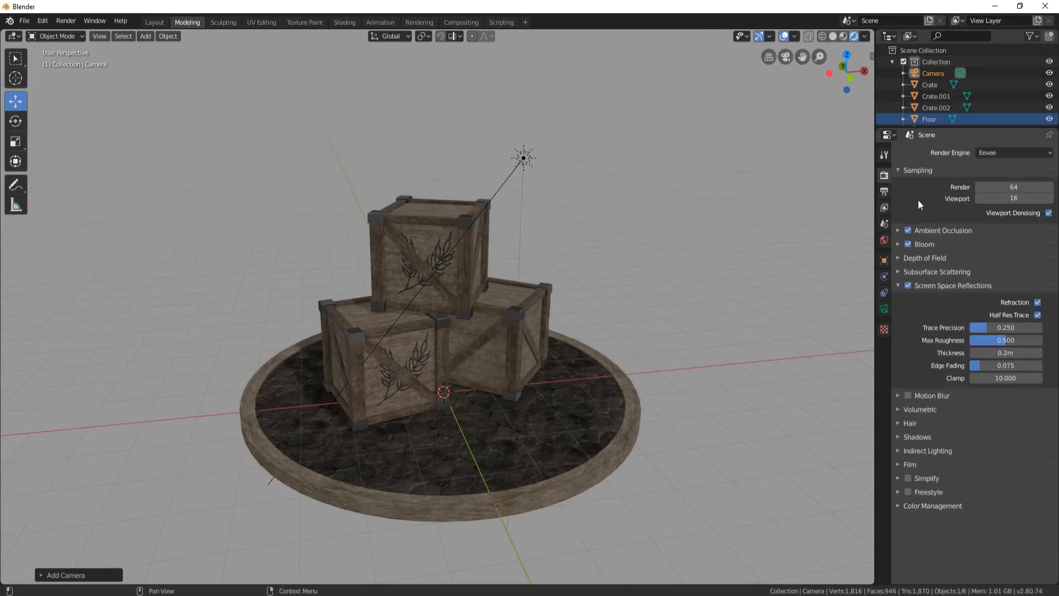
{"action": "left_click", "coordinate": [1030, 153]}
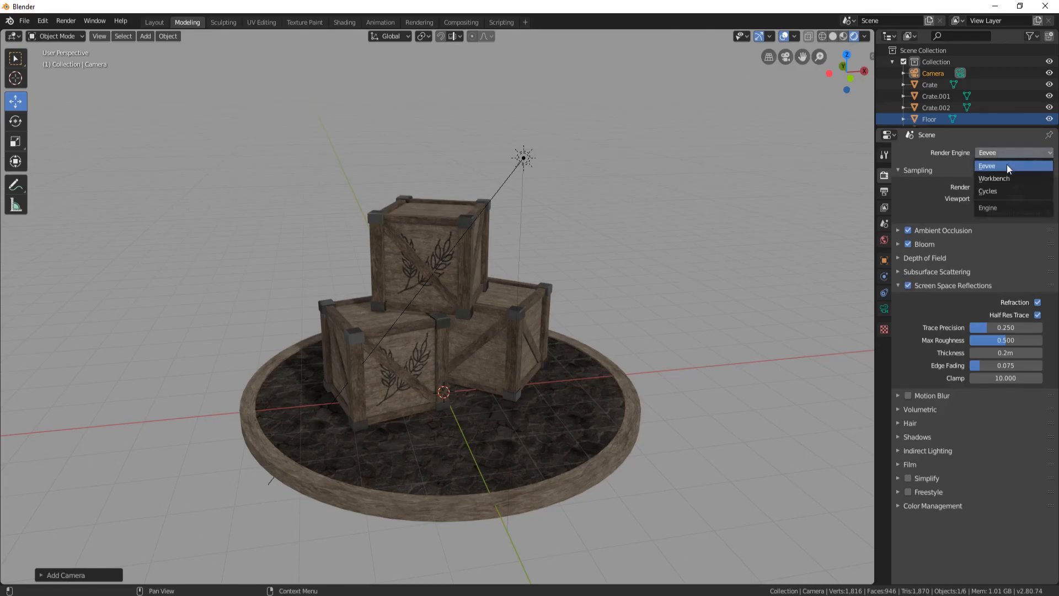
{"action": "left_click", "coordinate": [998, 192]}
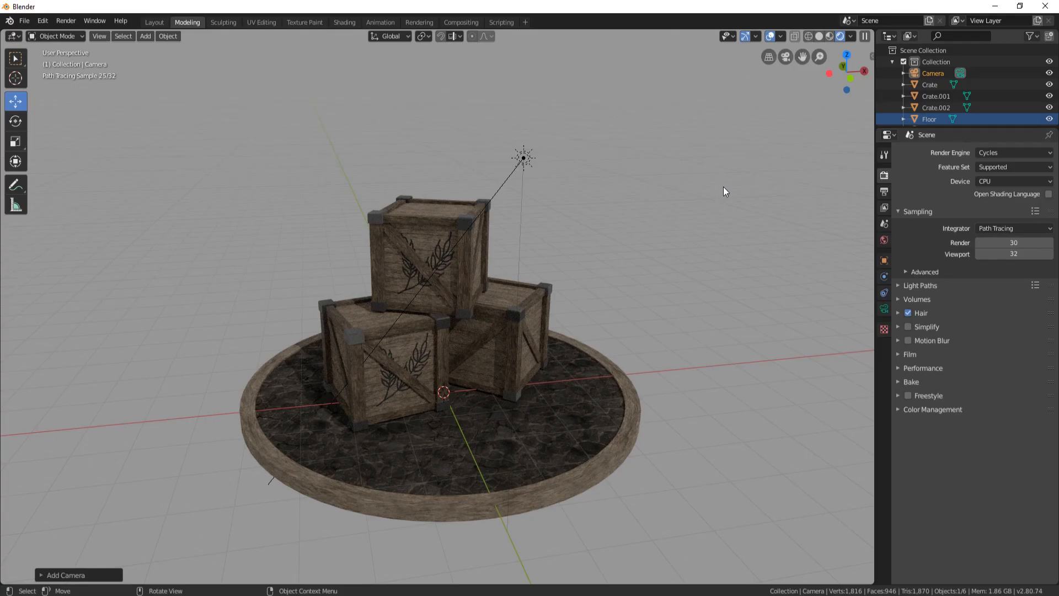
{"action": "key", "text": "F12"}
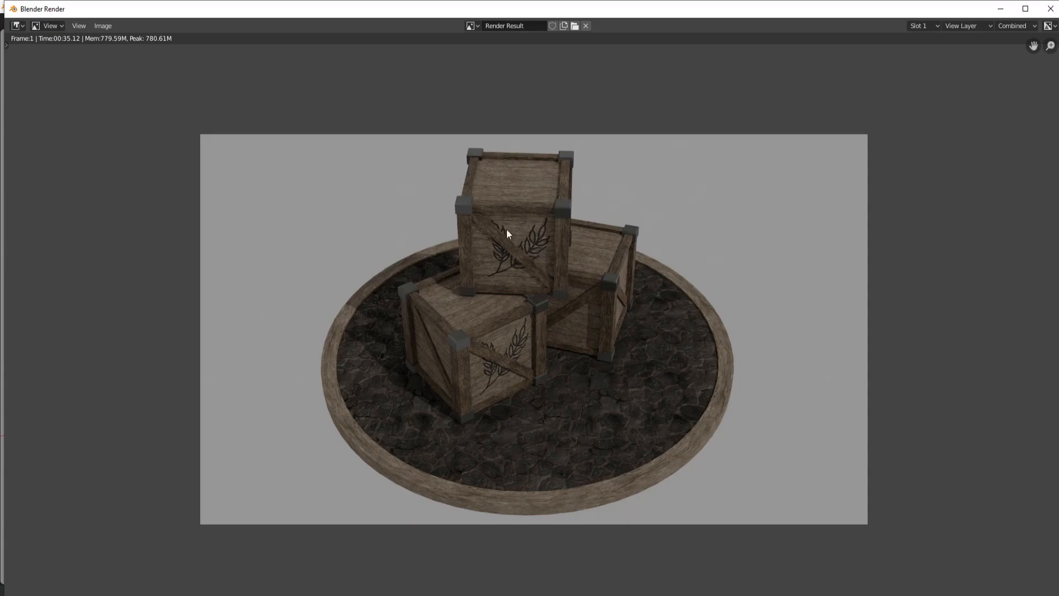
{"action": "key", "text": "Escape"}
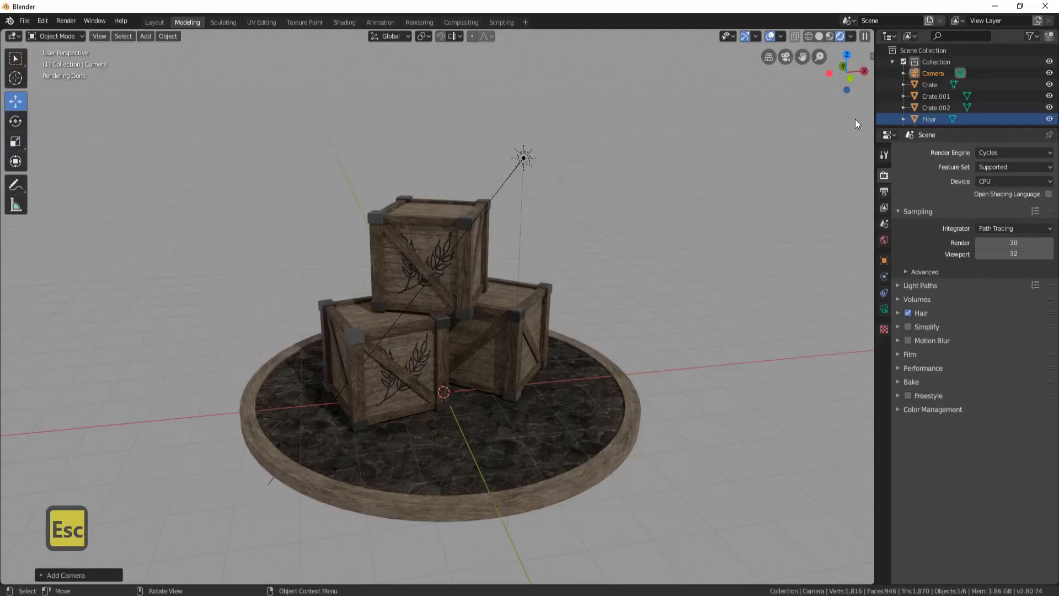